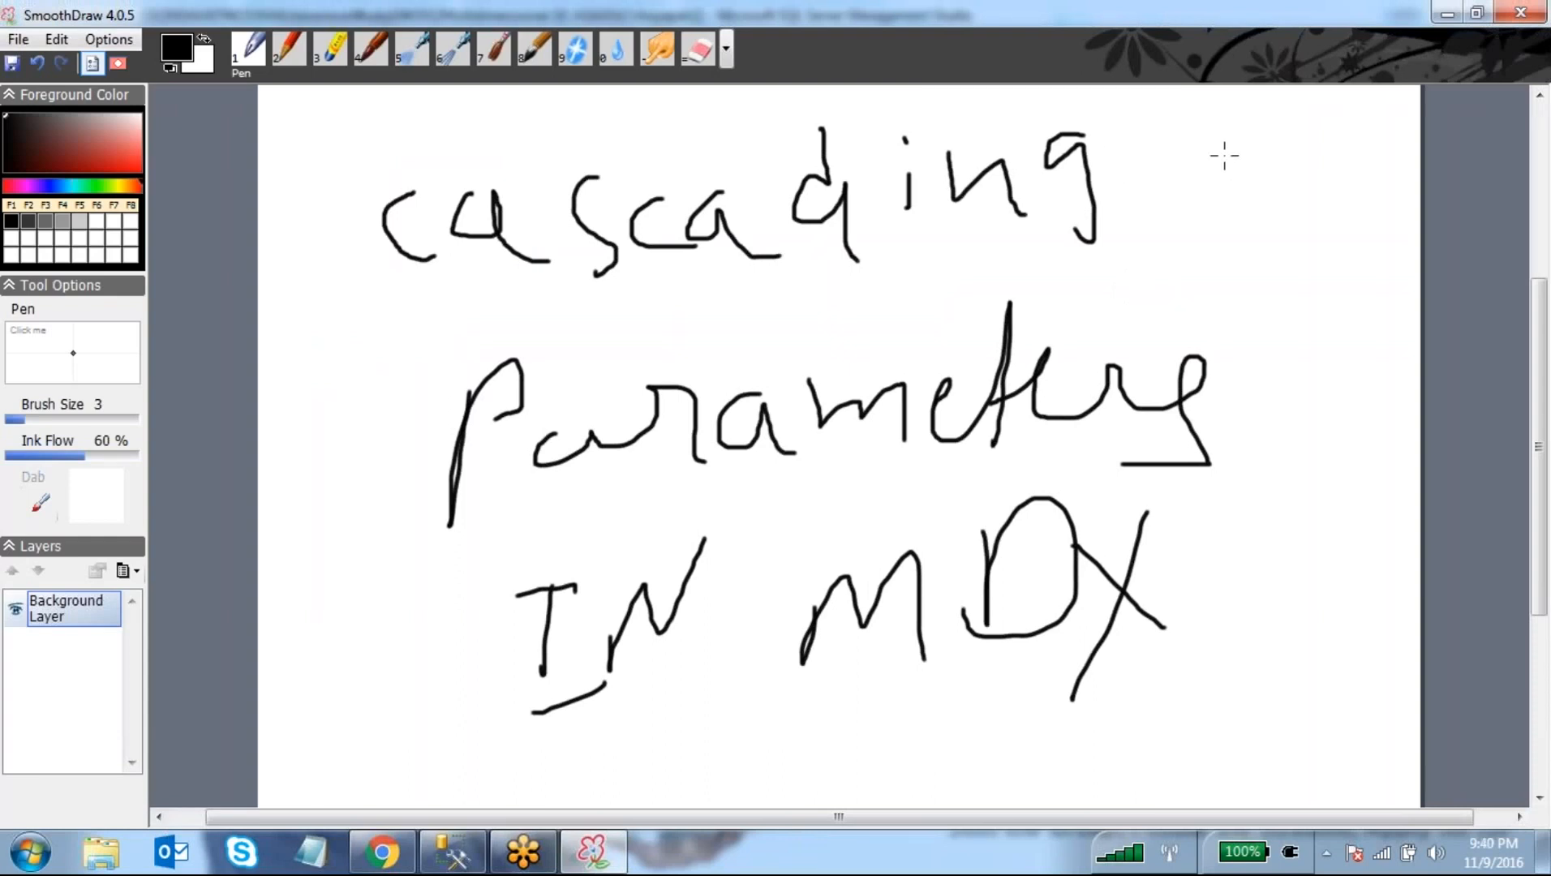
- Handwrite the notes "Categ", "SUB" and "Prod" beside the cascading parameters title on the canvas
mouse_move(1268, 140)
mouse_down()
mouse_move(1238, 166)
mouse_move(1271, 187)
mouse_move(1305, 171)
mouse_move(1330, 181)
mouse_move(1380, 146)
mouse_move(1418, 174)
mouse_move(1404, 205)
mouse_up()
mouse_move(1282, 241)
mouse_down()
mouse_move(1256, 243)
mouse_move(1215, 303)
mouse_move(1308, 258)
mouse_move(1329, 276)
mouse_move(1390, 276)
mouse_move(1331, 284)
mouse_up()
mouse_move(1274, 401)
mouse_down()
mouse_move(1335, 320)
mouse_move(1298, 357)
mouse_move(1372, 372)
mouse_up()
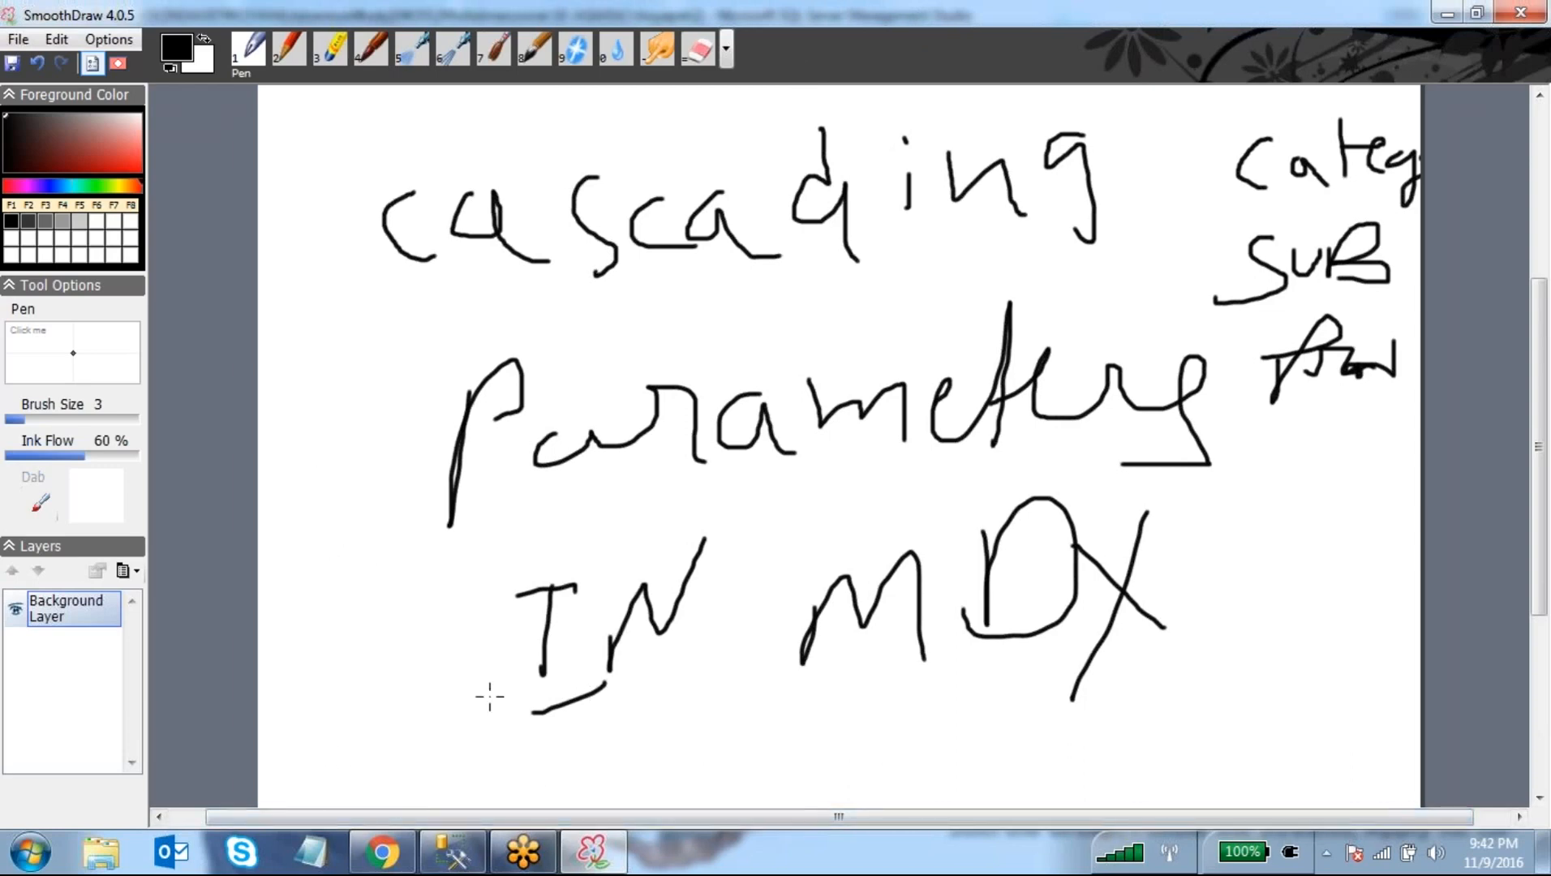
- Switch to SQL Server Management Studio and look at the Adventure Works cube's metadata tree
click(452, 852)
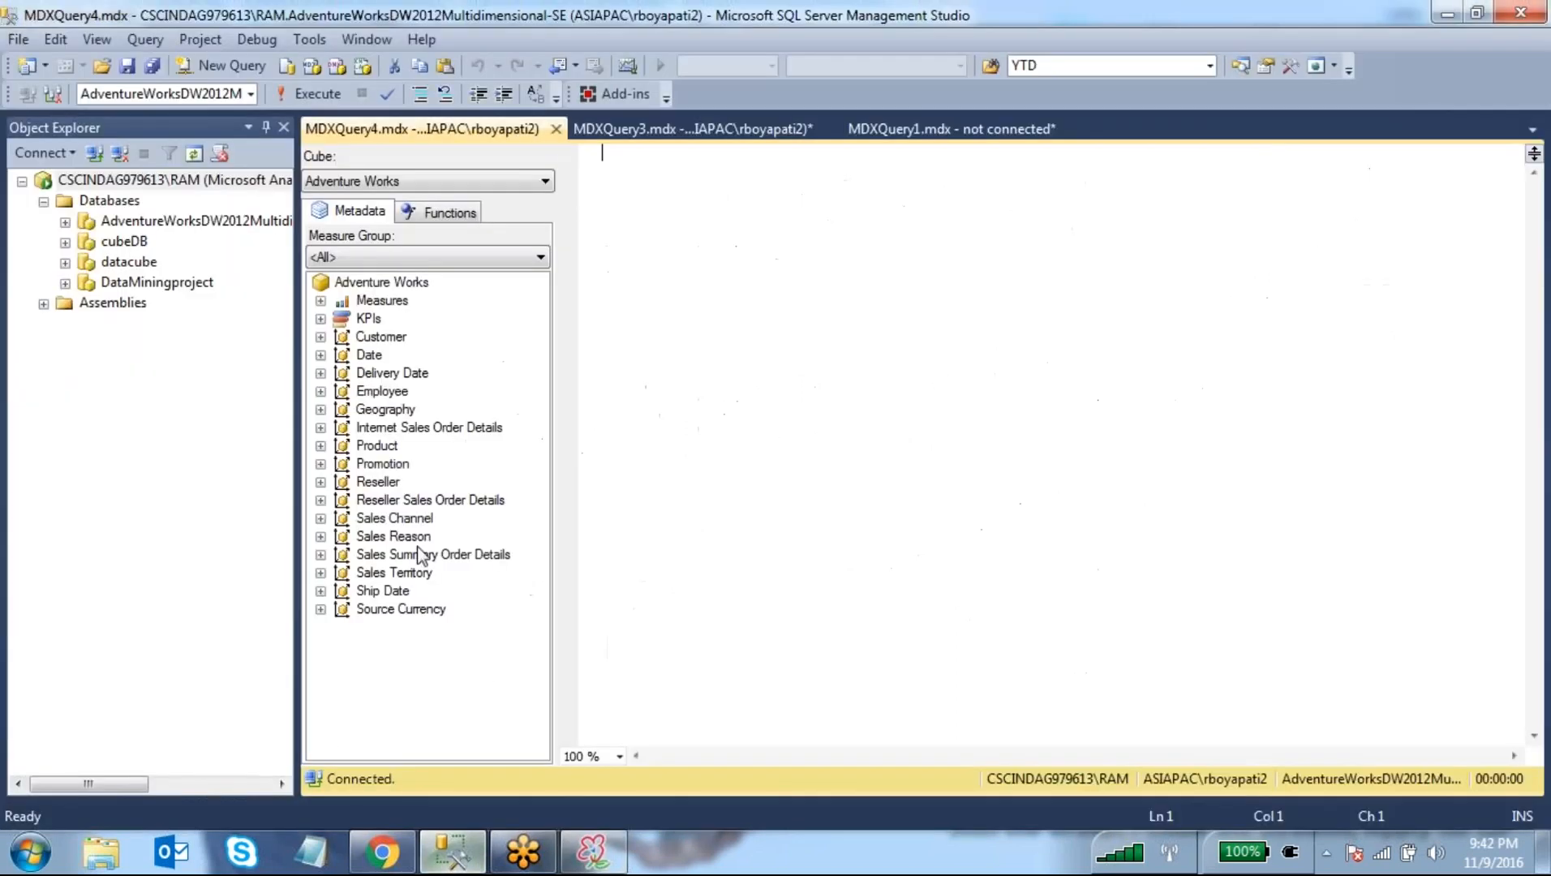
click(409, 284)
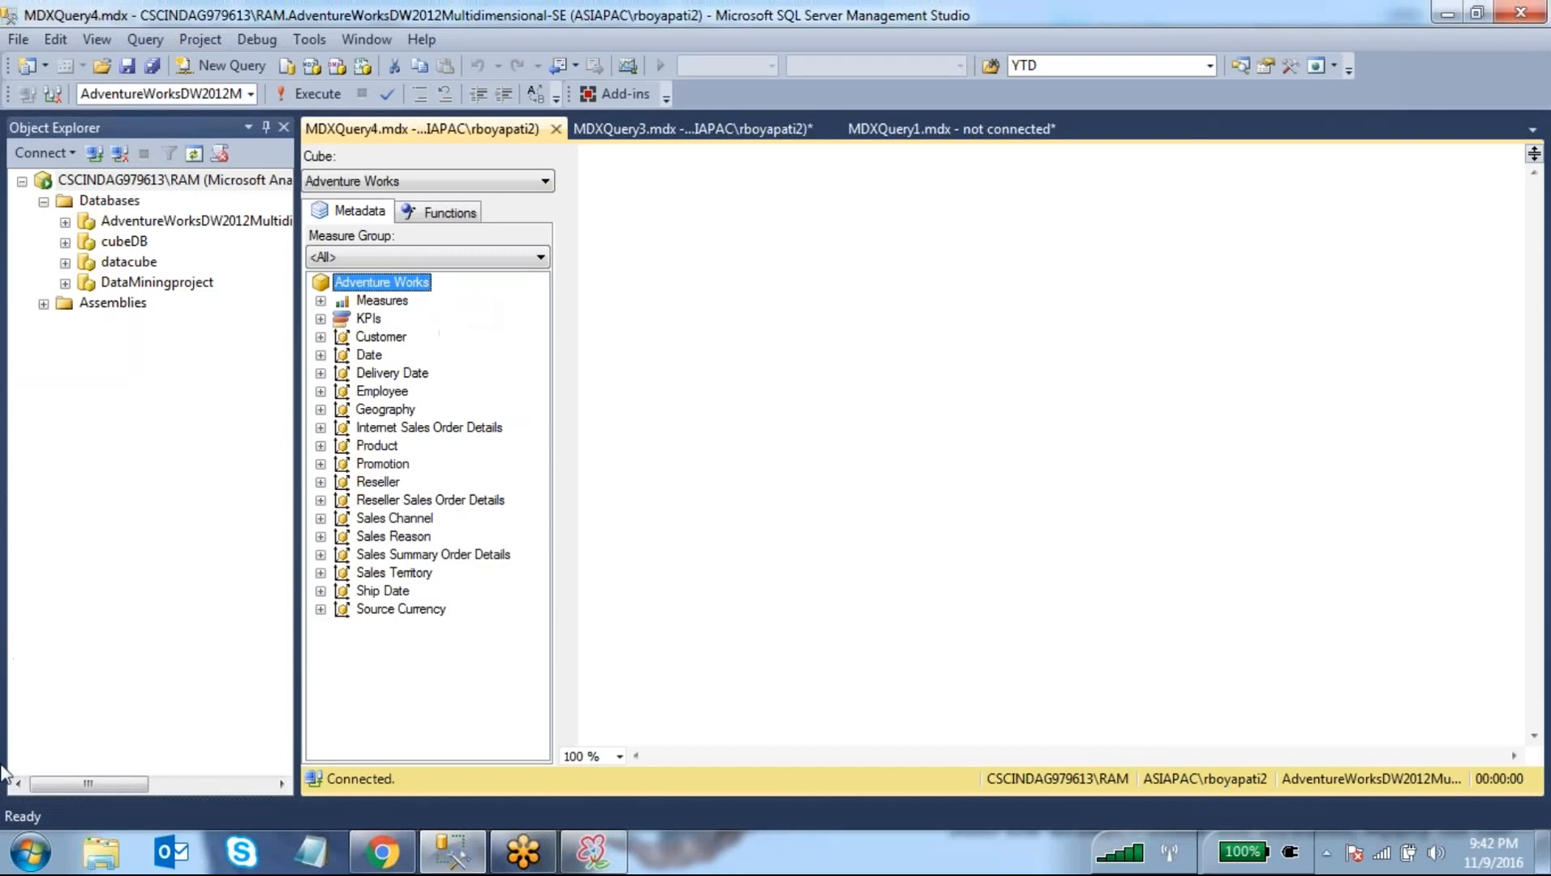
- Launch SQL Server Data Tools, open the recent cubereport project and close CubessasReport.rdl
click(30, 852)
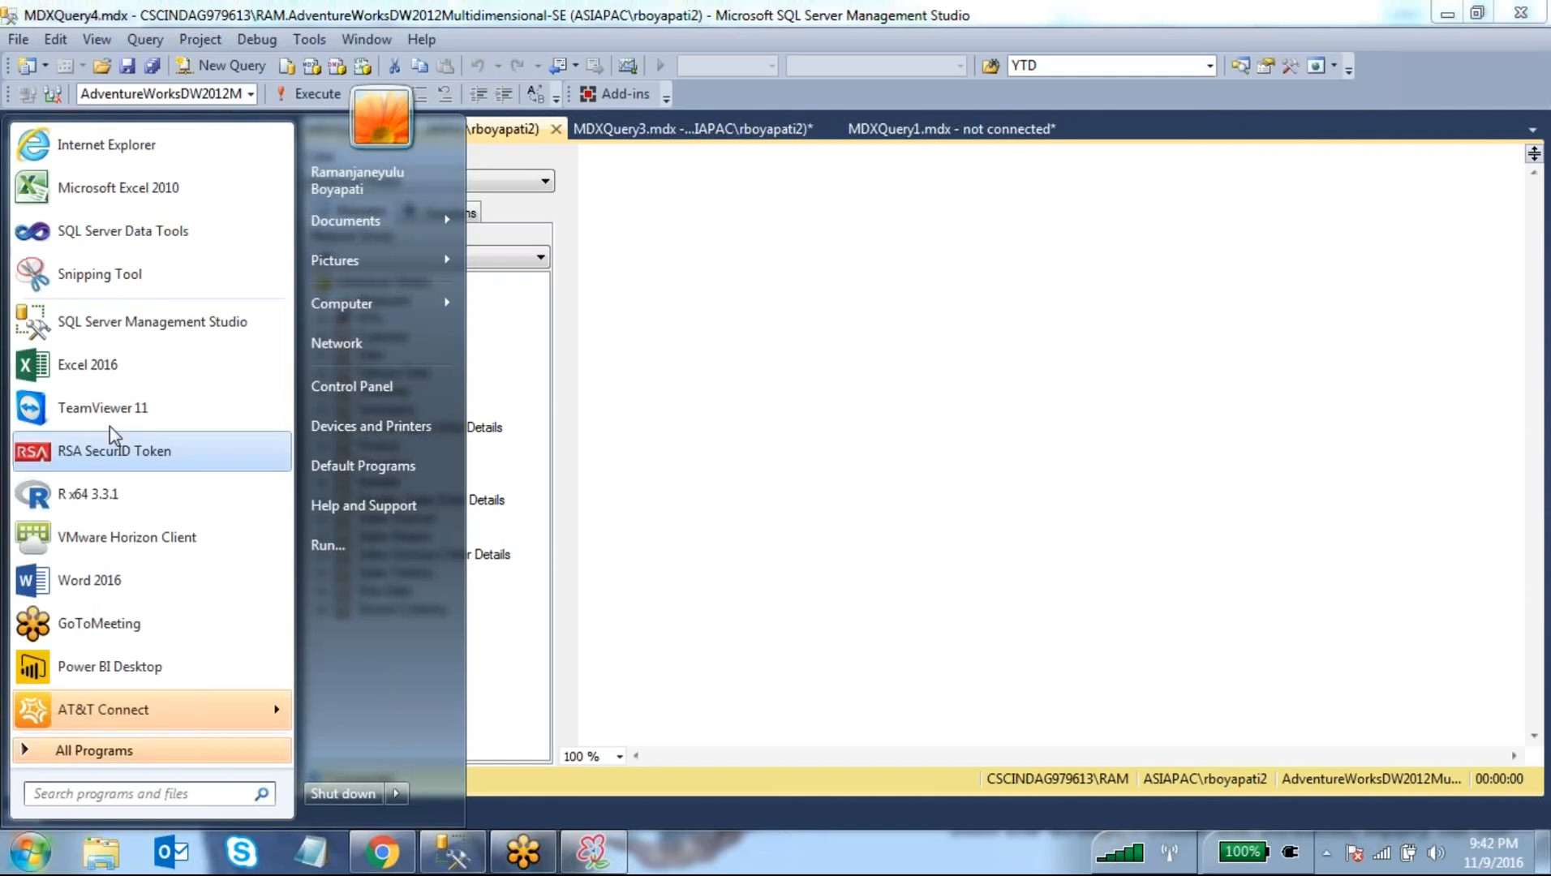
click(142, 241)
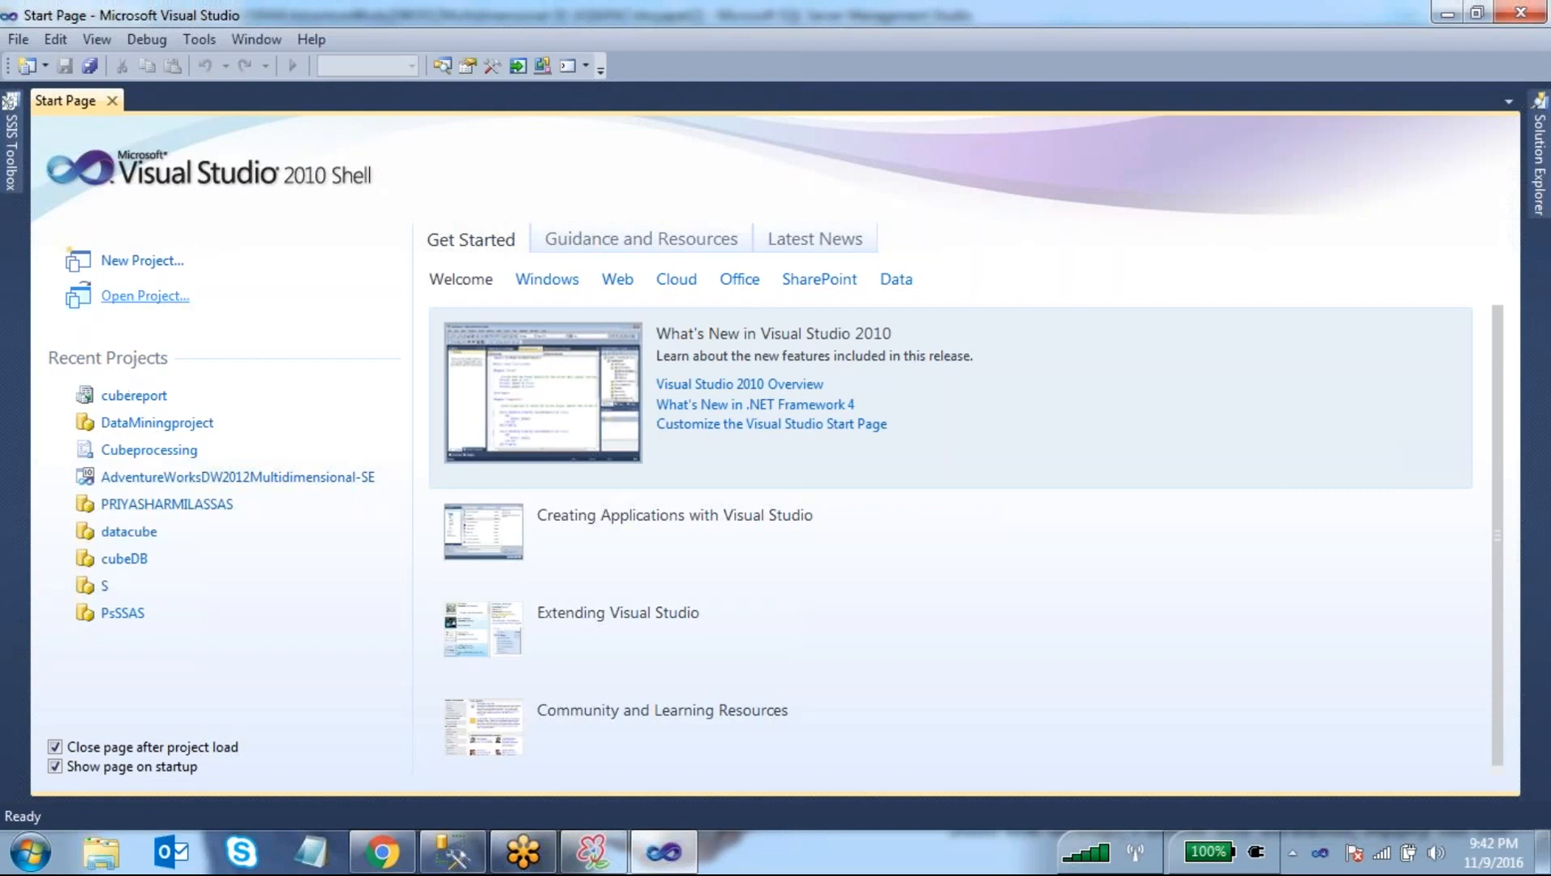
click(143, 262)
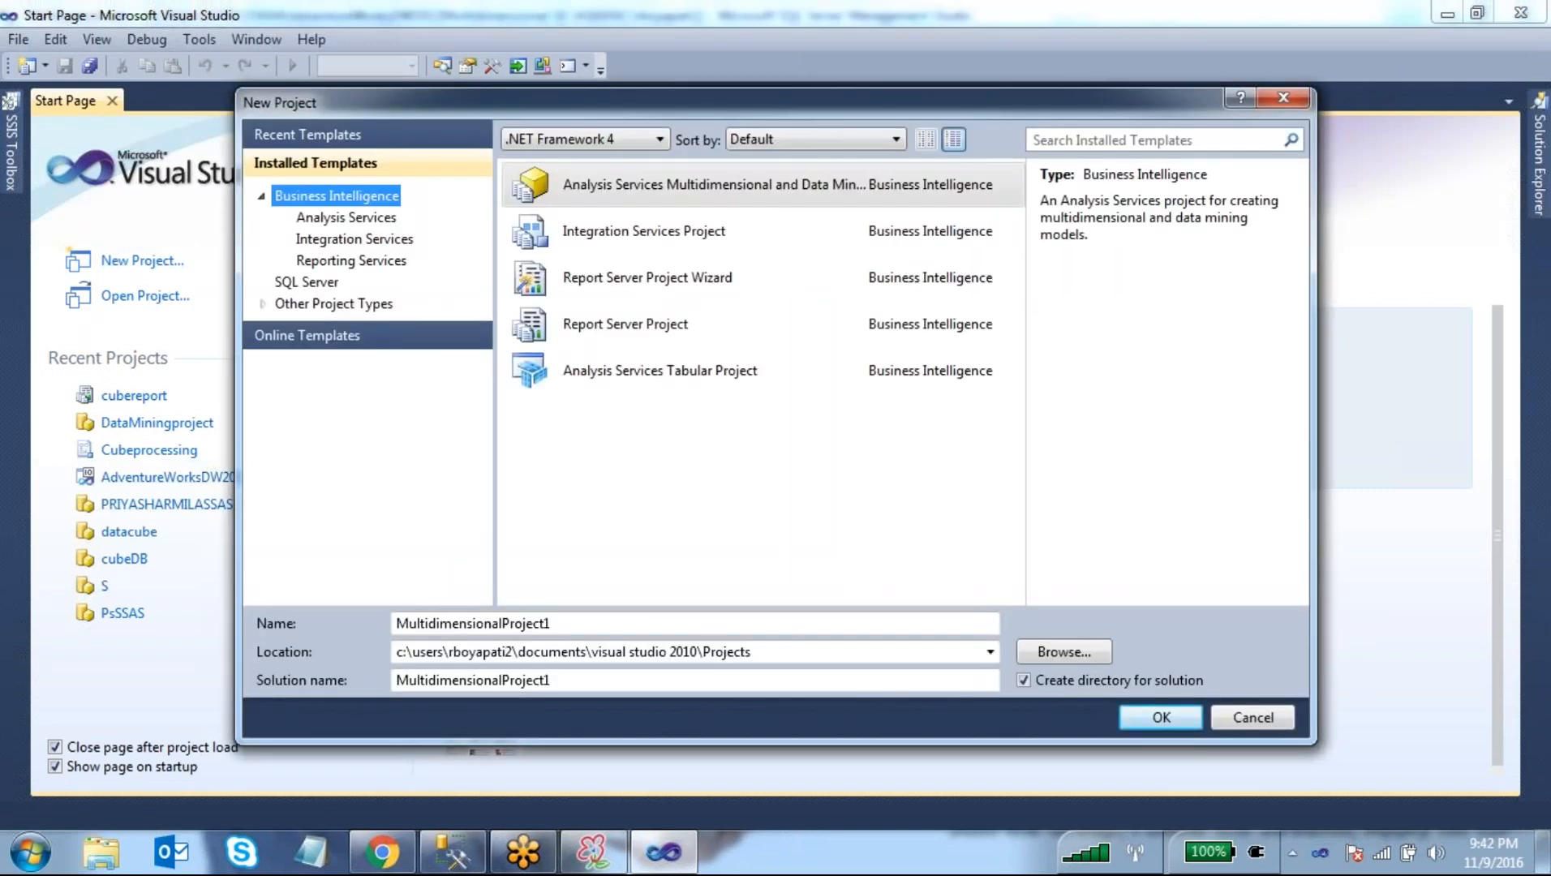
click(1266, 721)
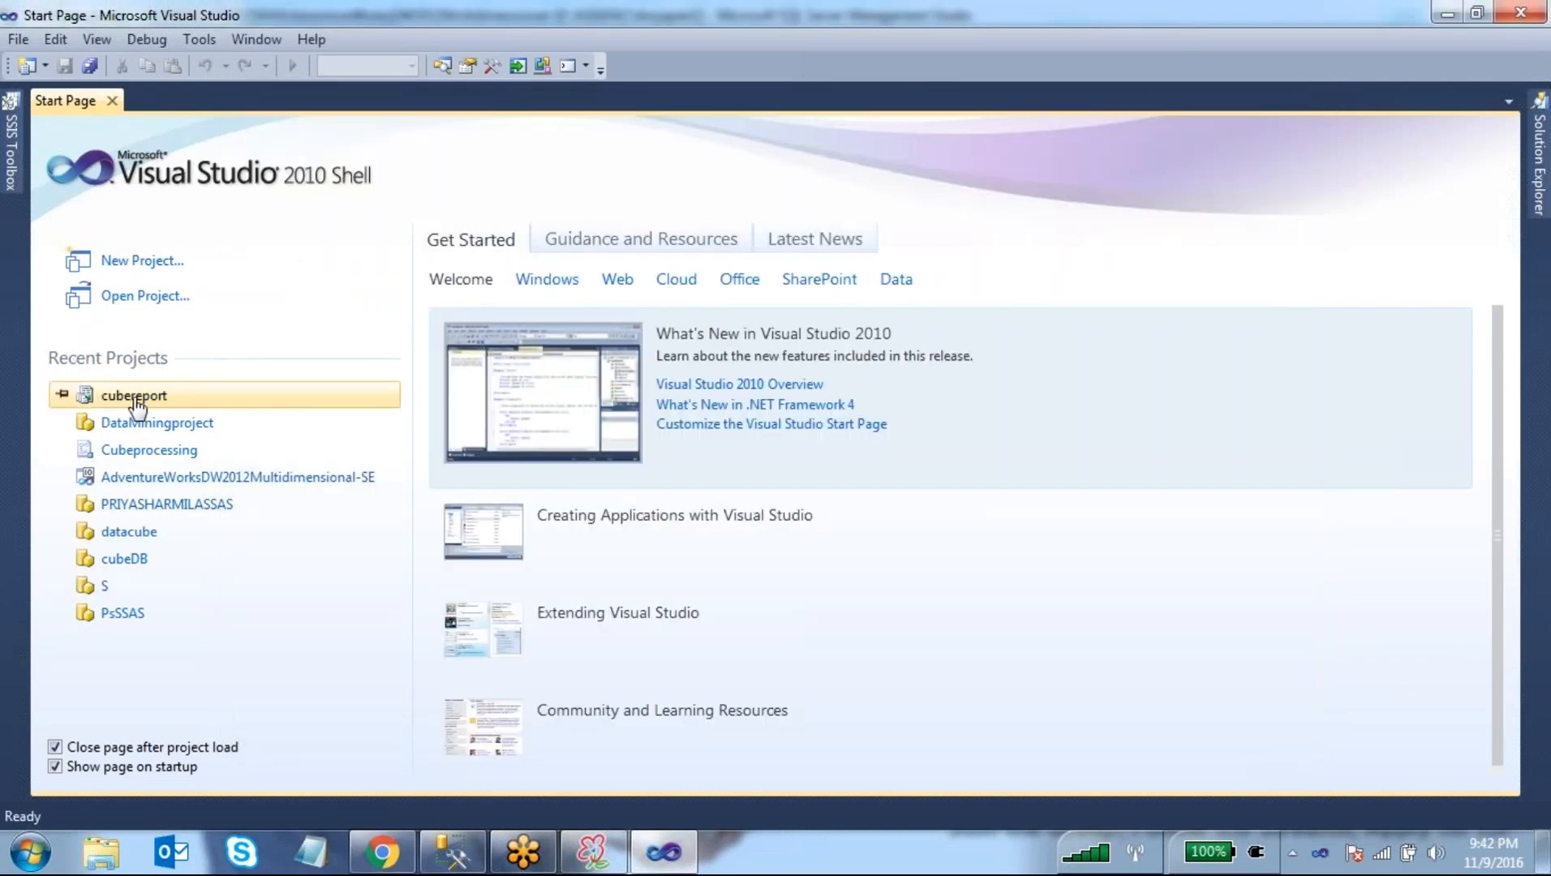
click(136, 397)
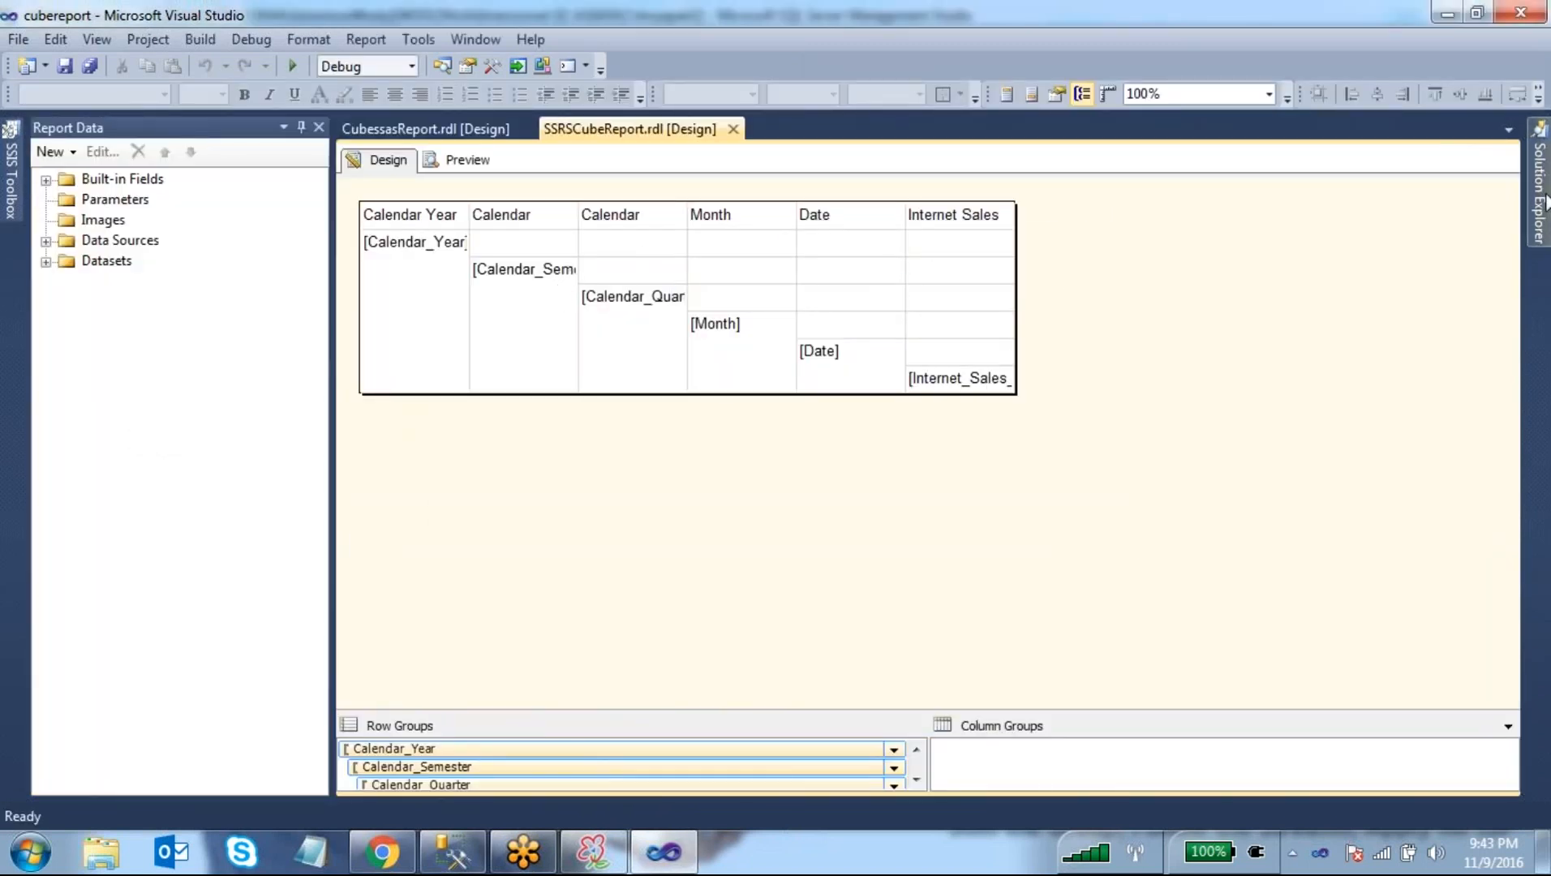
click(475, 133)
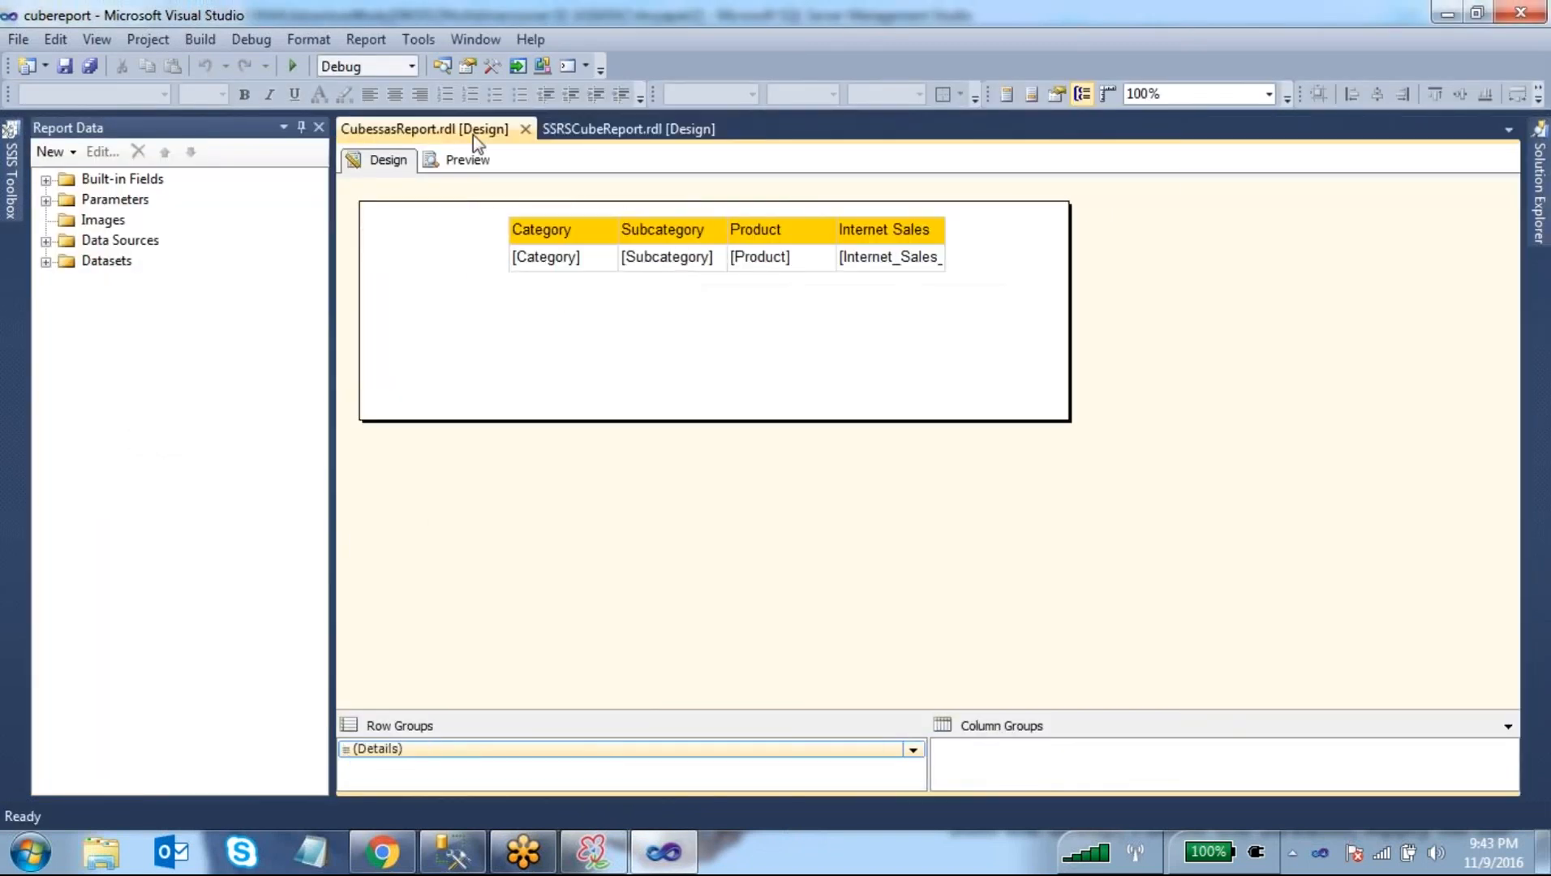
click(526, 130)
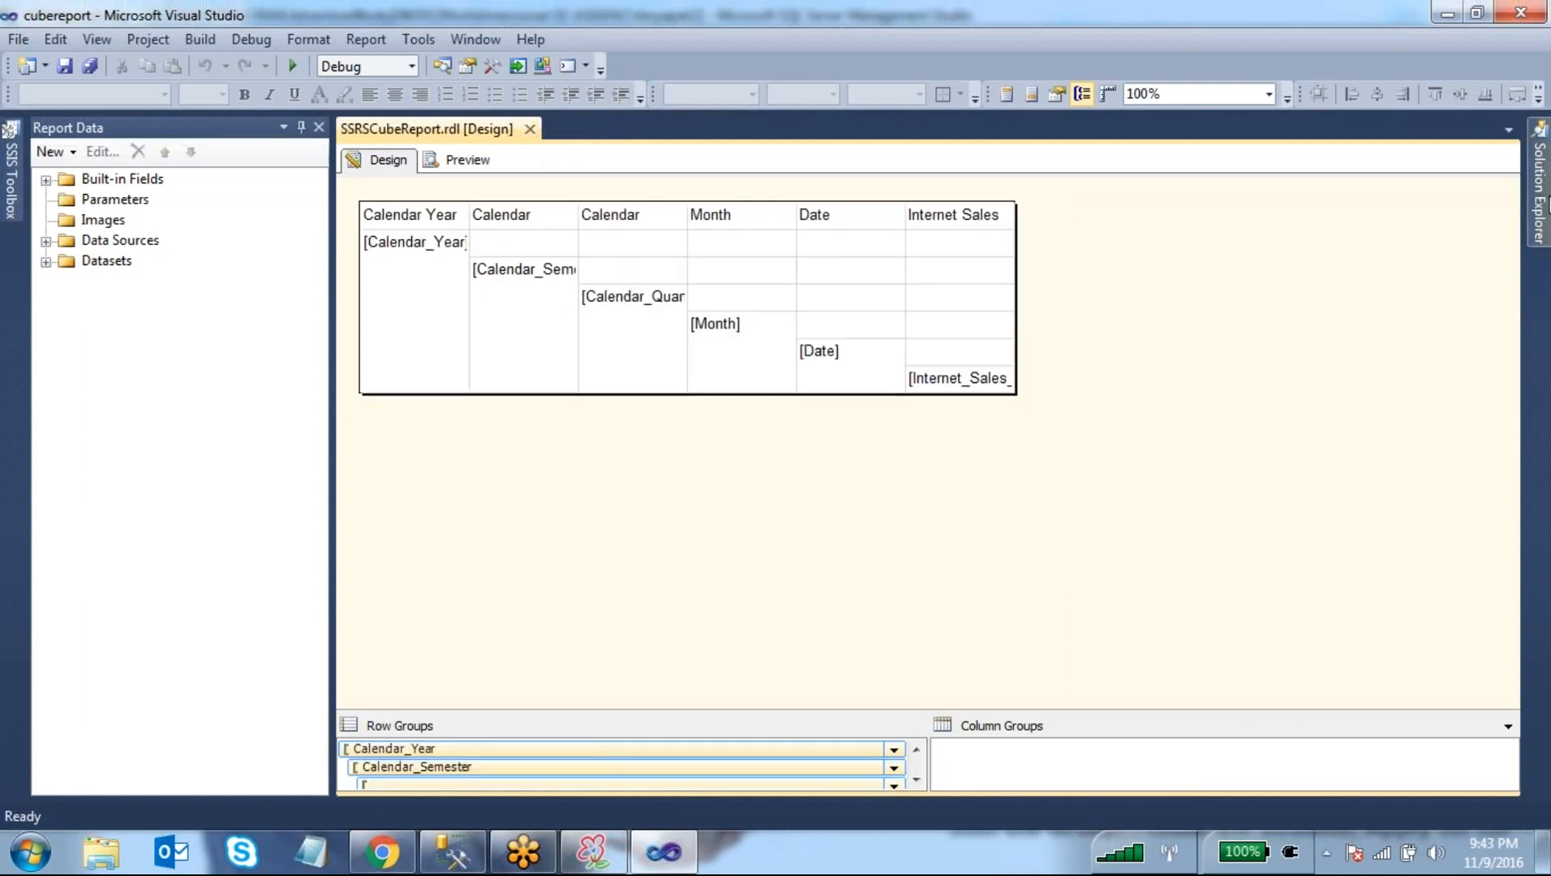
- Review the type and connection string of the project's SSAS.rds shared data source in Solution Explorer
click(1541, 219)
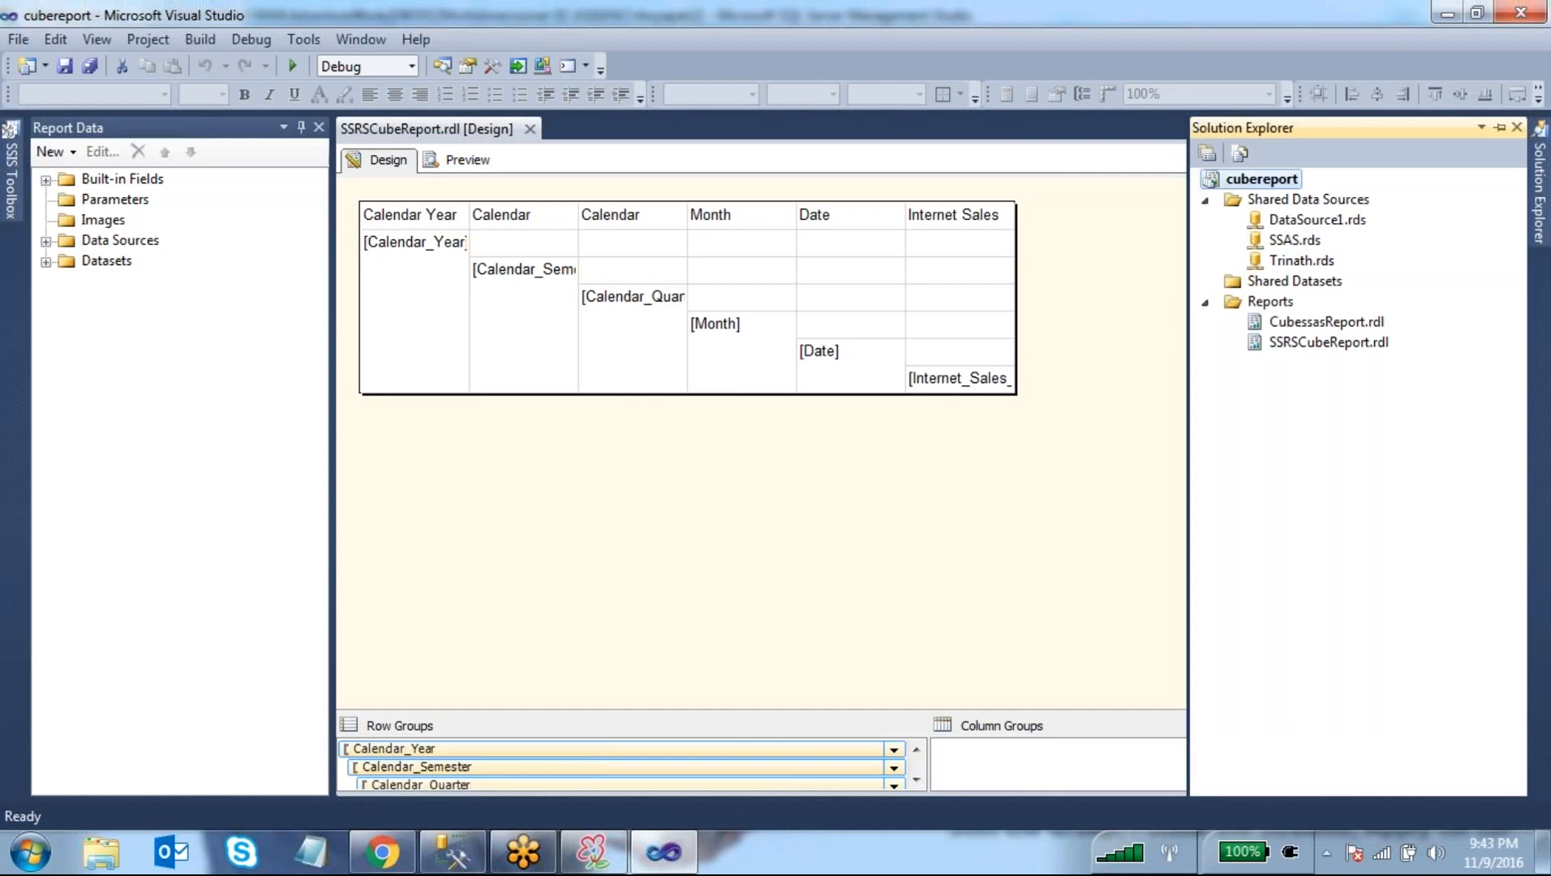
click(1310, 260)
click(1315, 240)
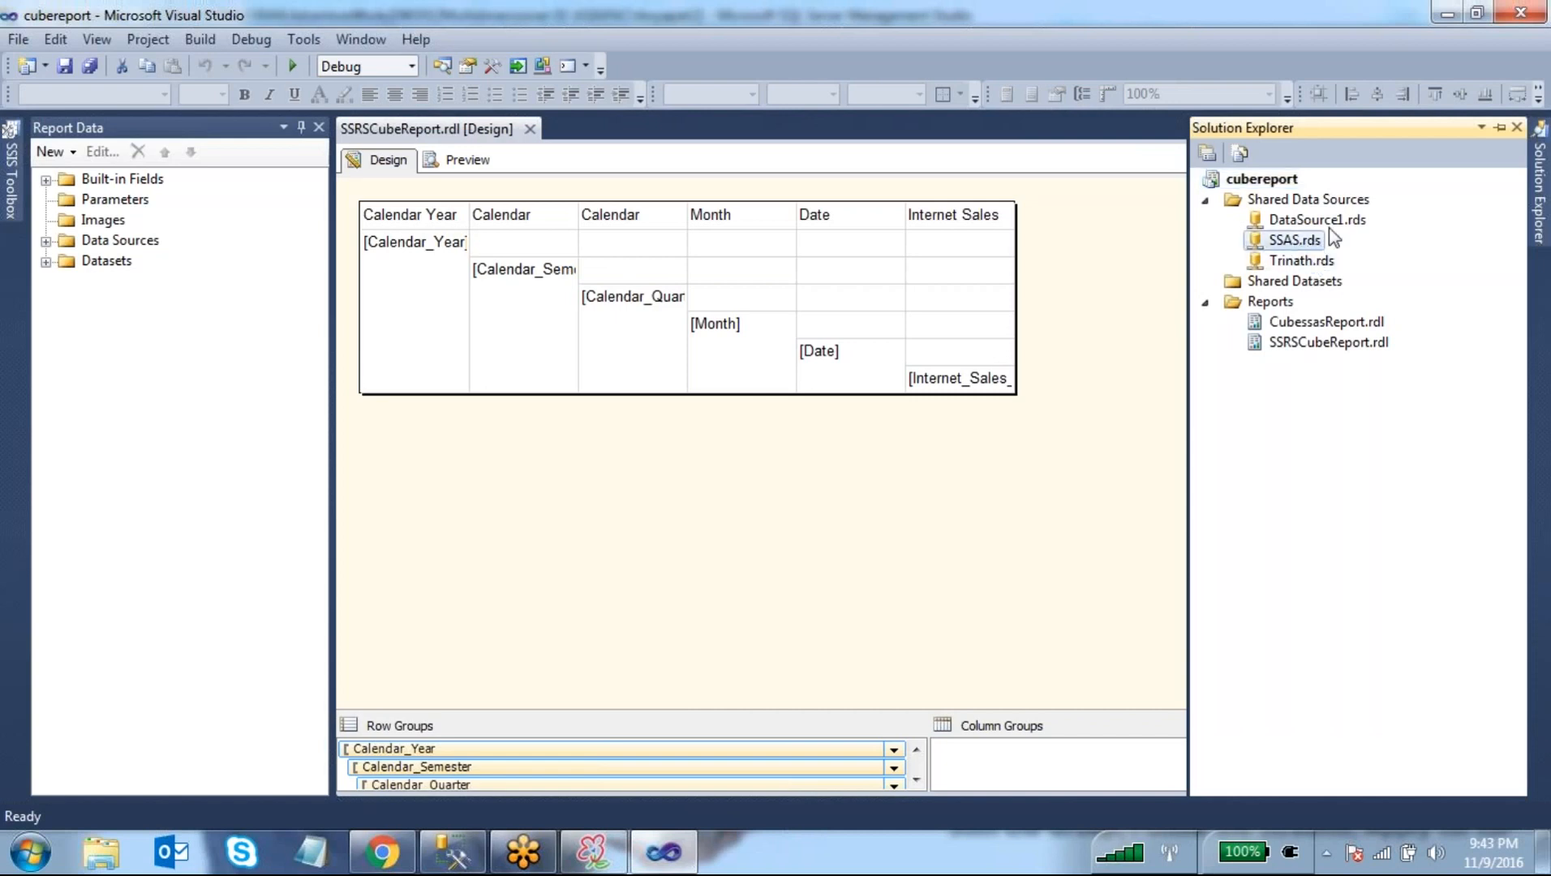
click(1335, 226)
click(1370, 200)
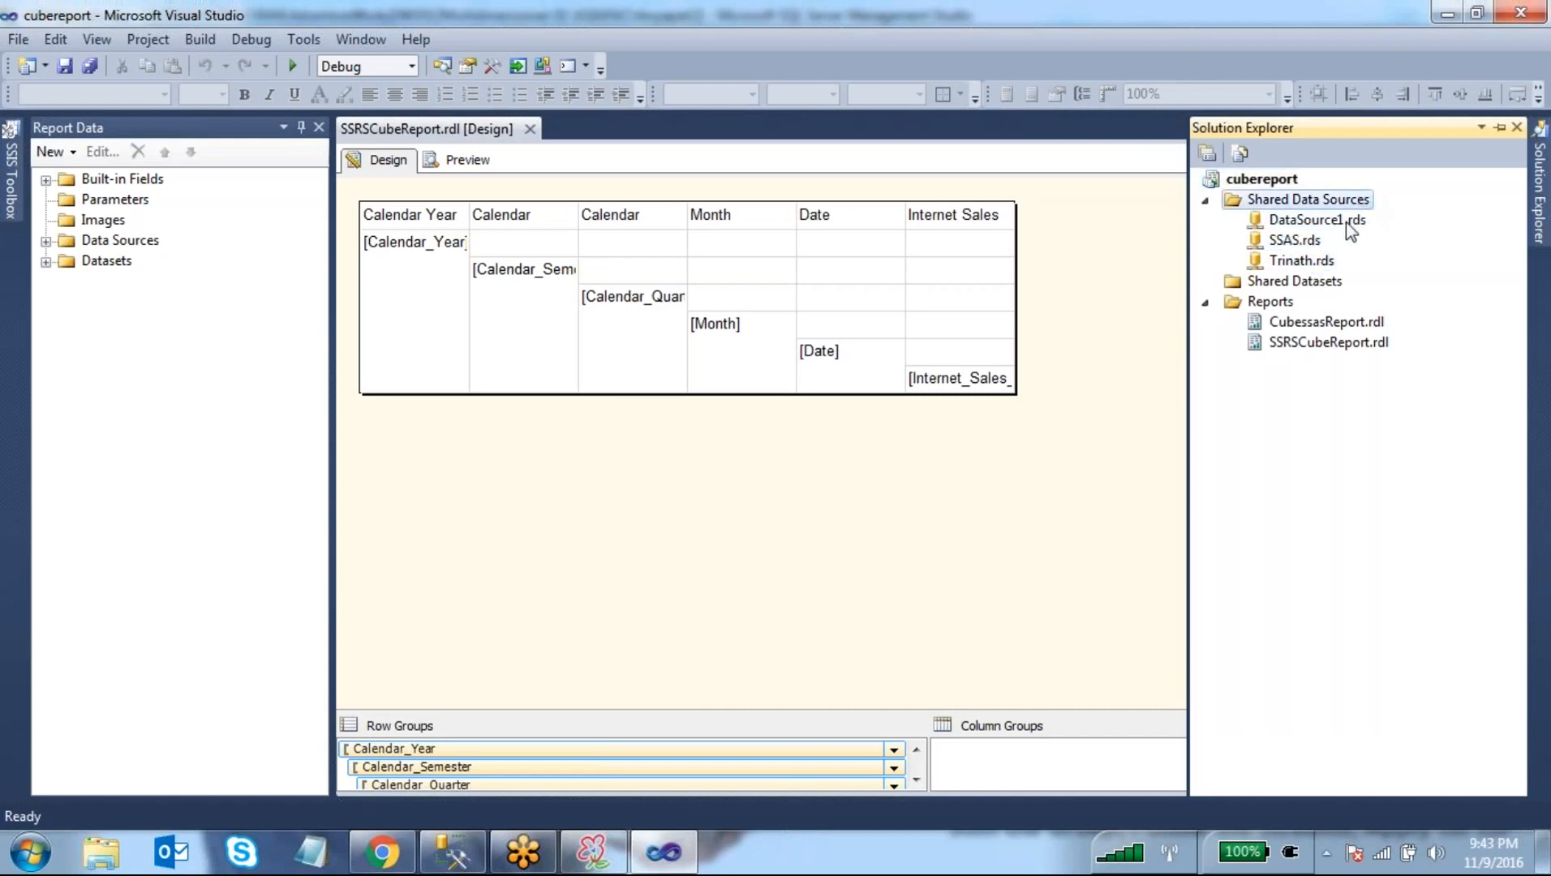
click(1308, 243)
double_click(1308, 244)
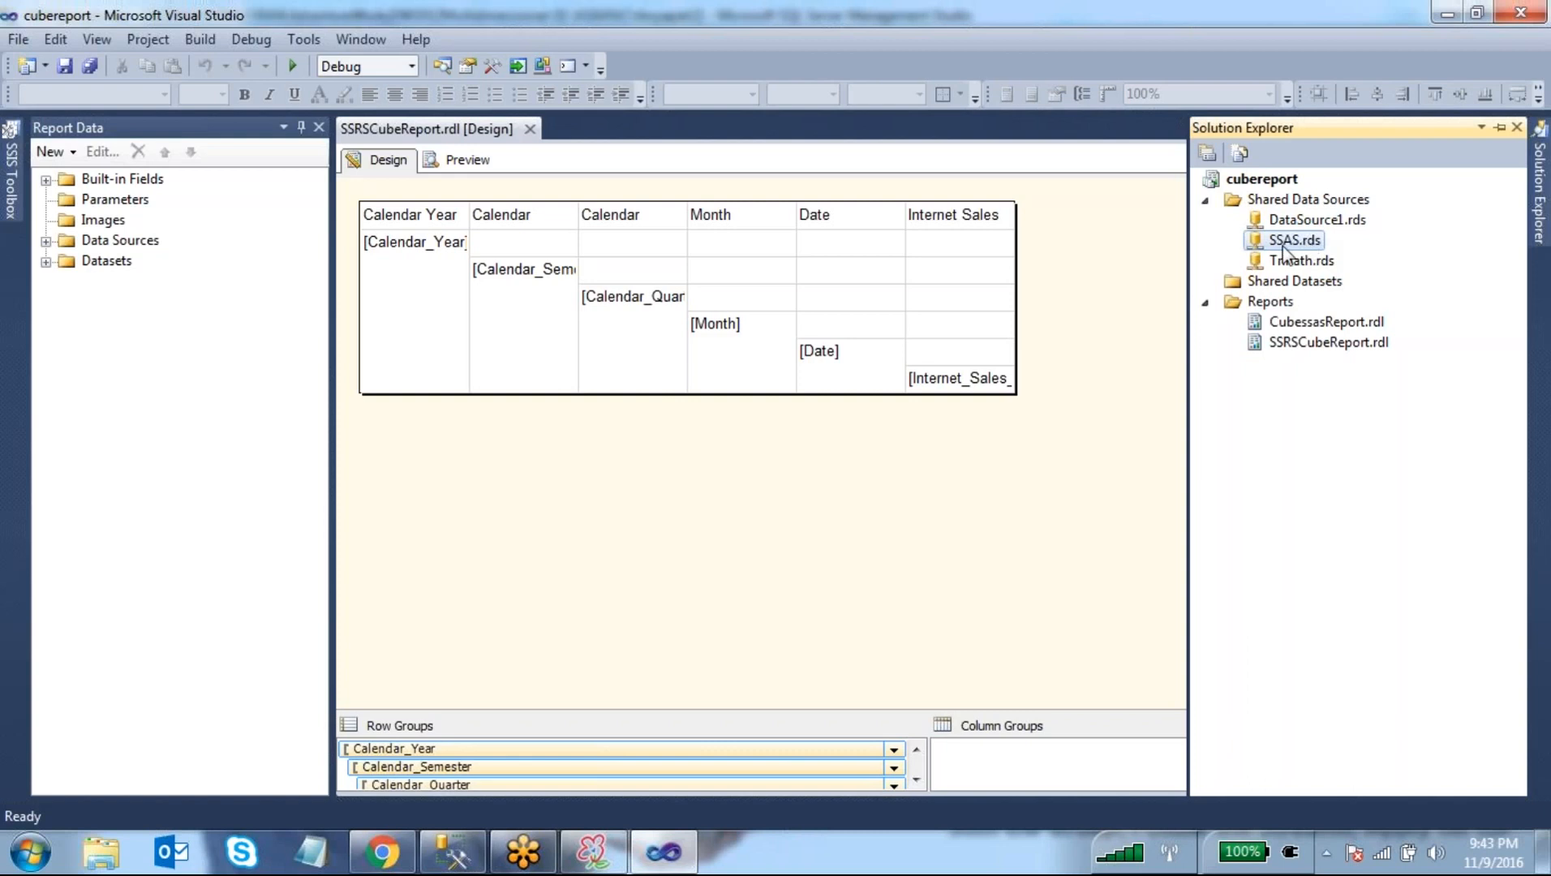
drag(980, 401, 453, 318)
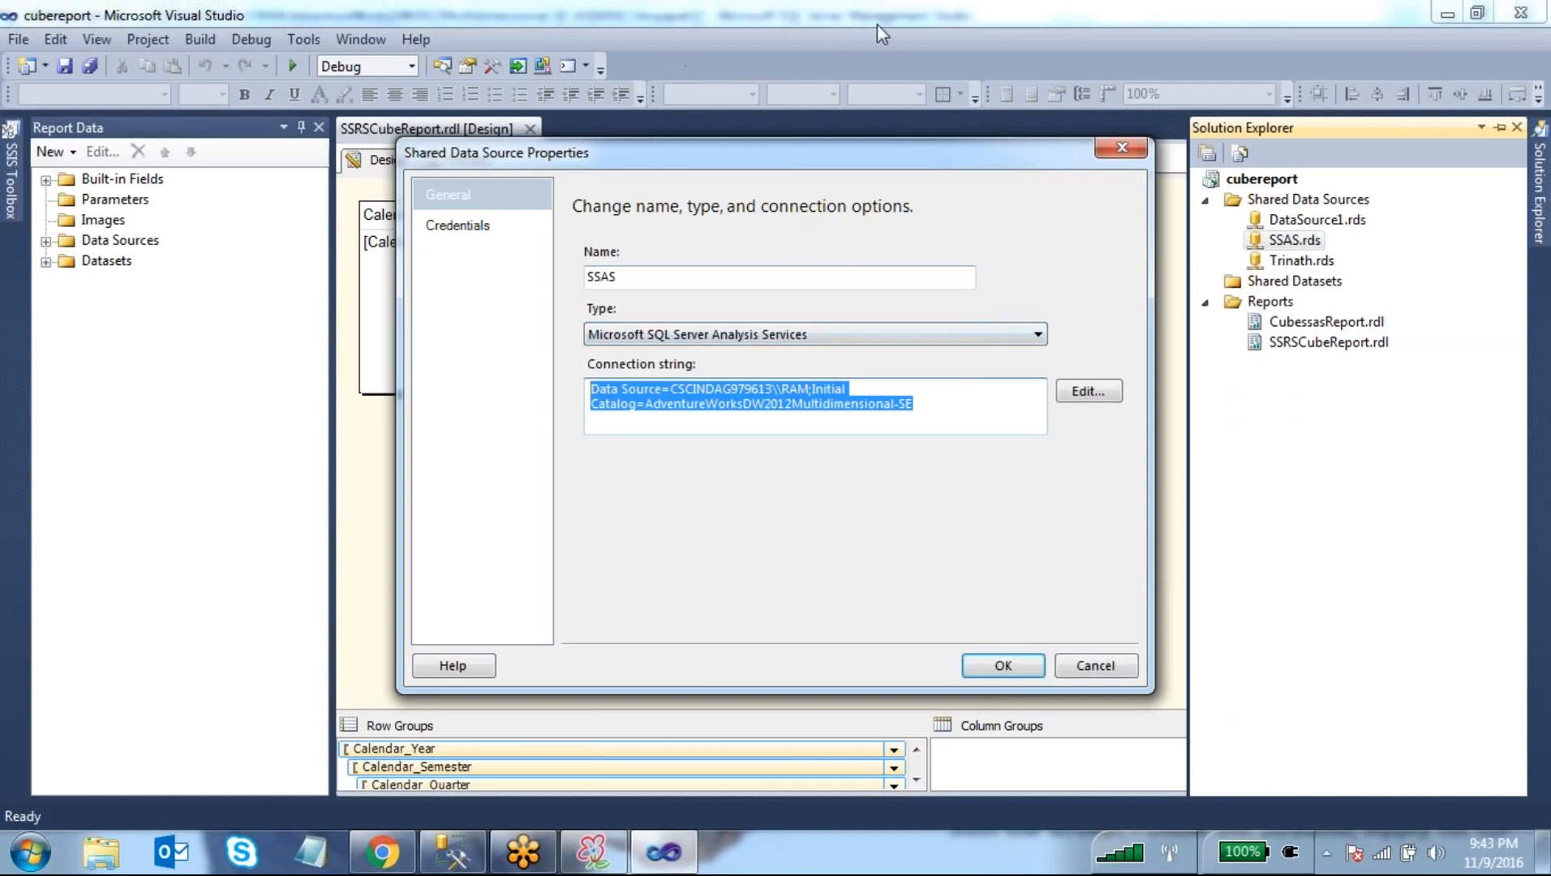
click(672, 74)
mouse_move(725, 311)
mouse_down()
mouse_move(578, 318)
mouse_move(614, 354)
mouse_move(736, 313)
mouse_move(684, 312)
mouse_up()
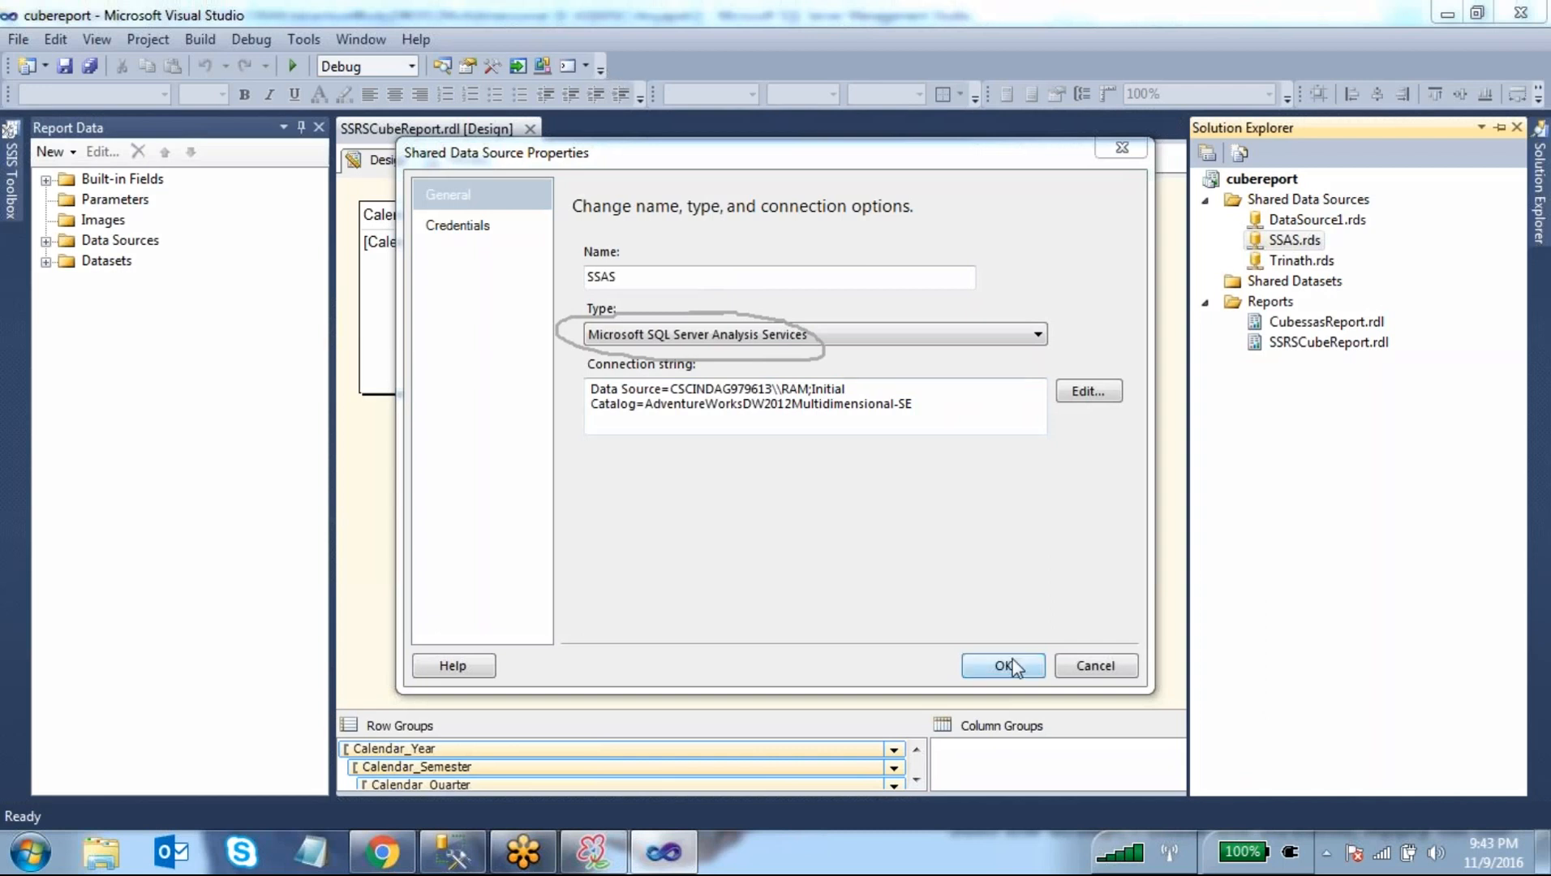
click(1037, 670)
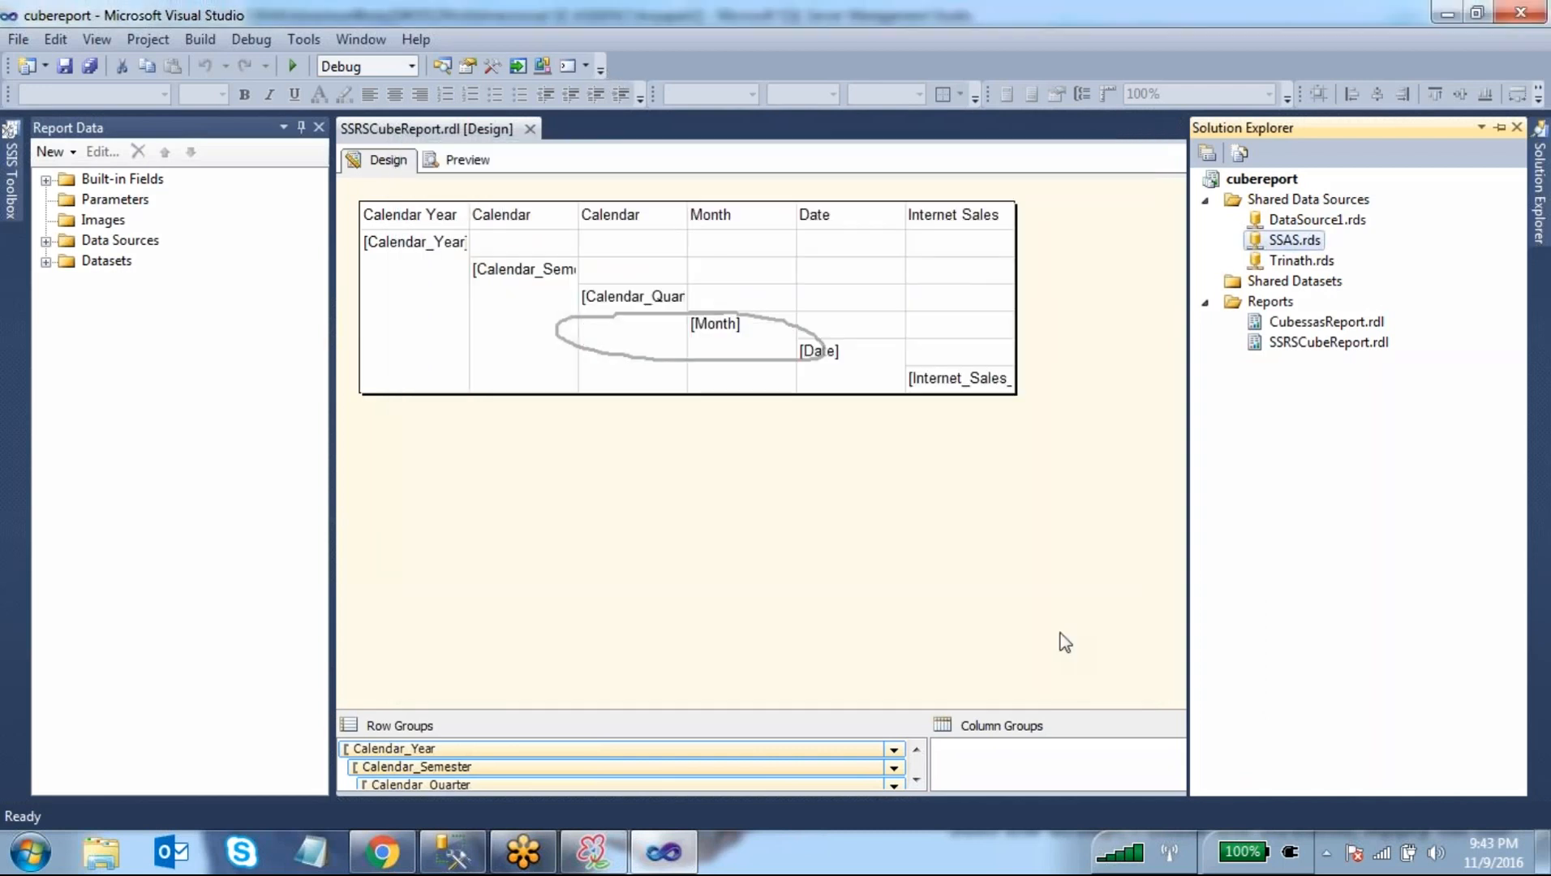
- Add a new empty report named CascadingReport.rdl to the project's Reports folder
right_click(1281, 302)
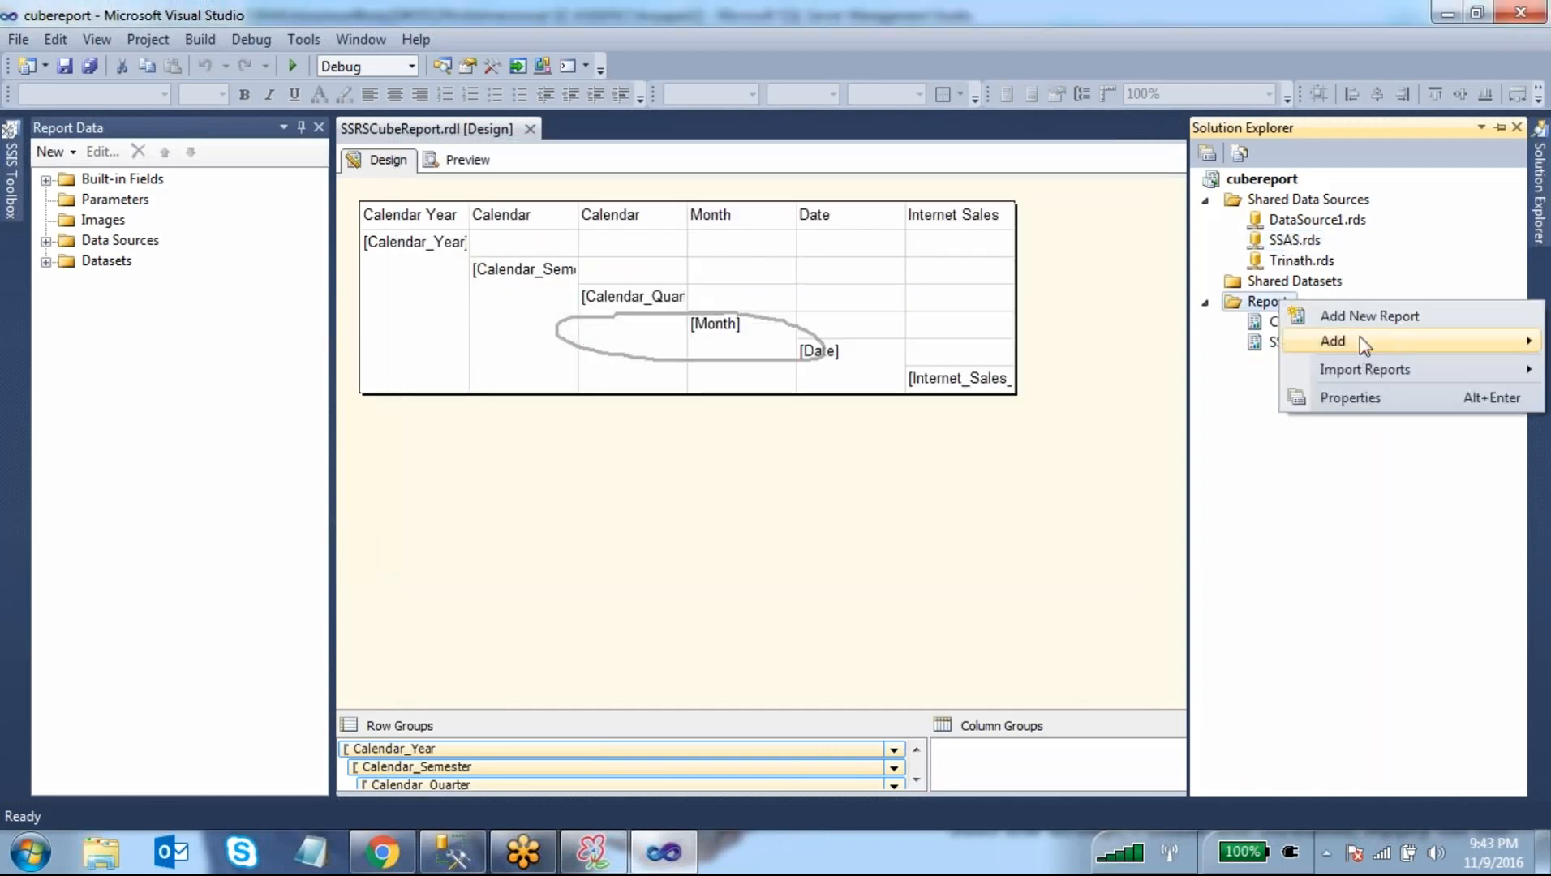
mouse_move(1360, 340)
click(1128, 344)
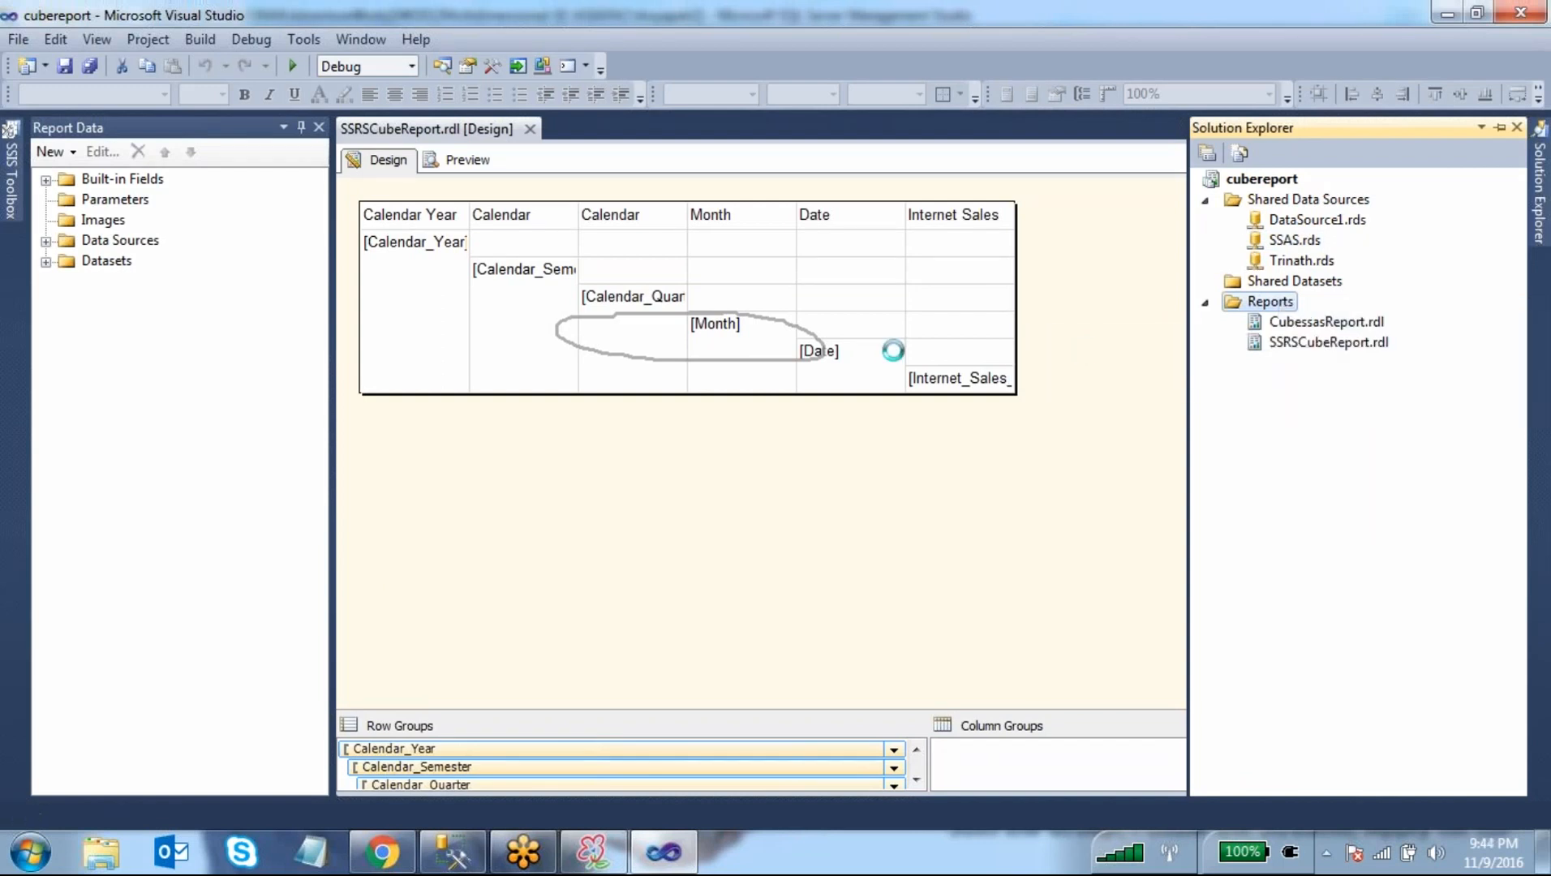
click(576, 242)
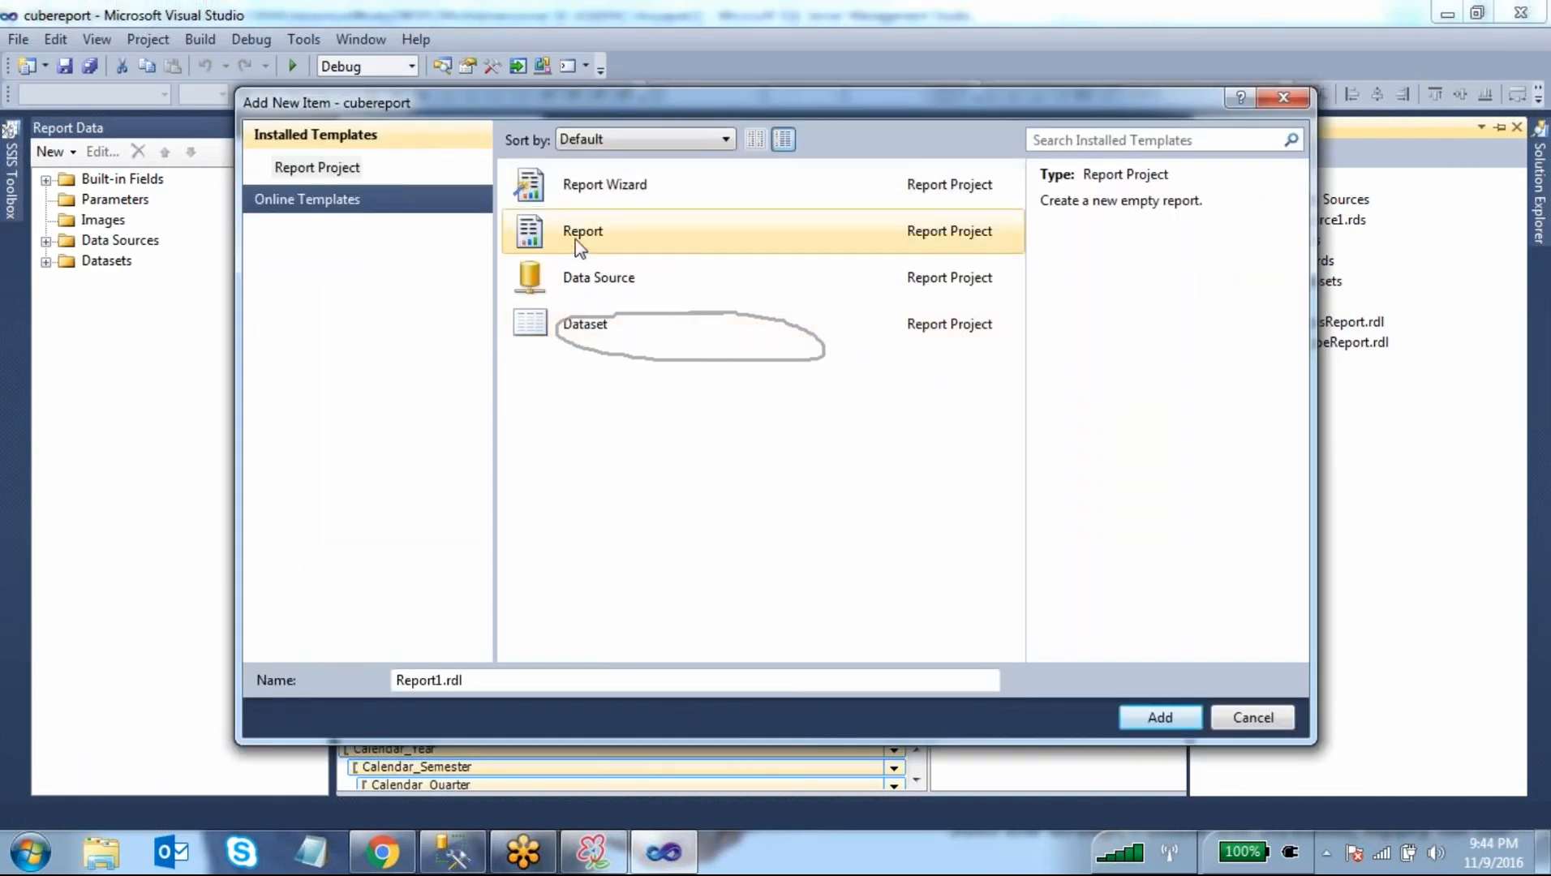
click(453, 681)
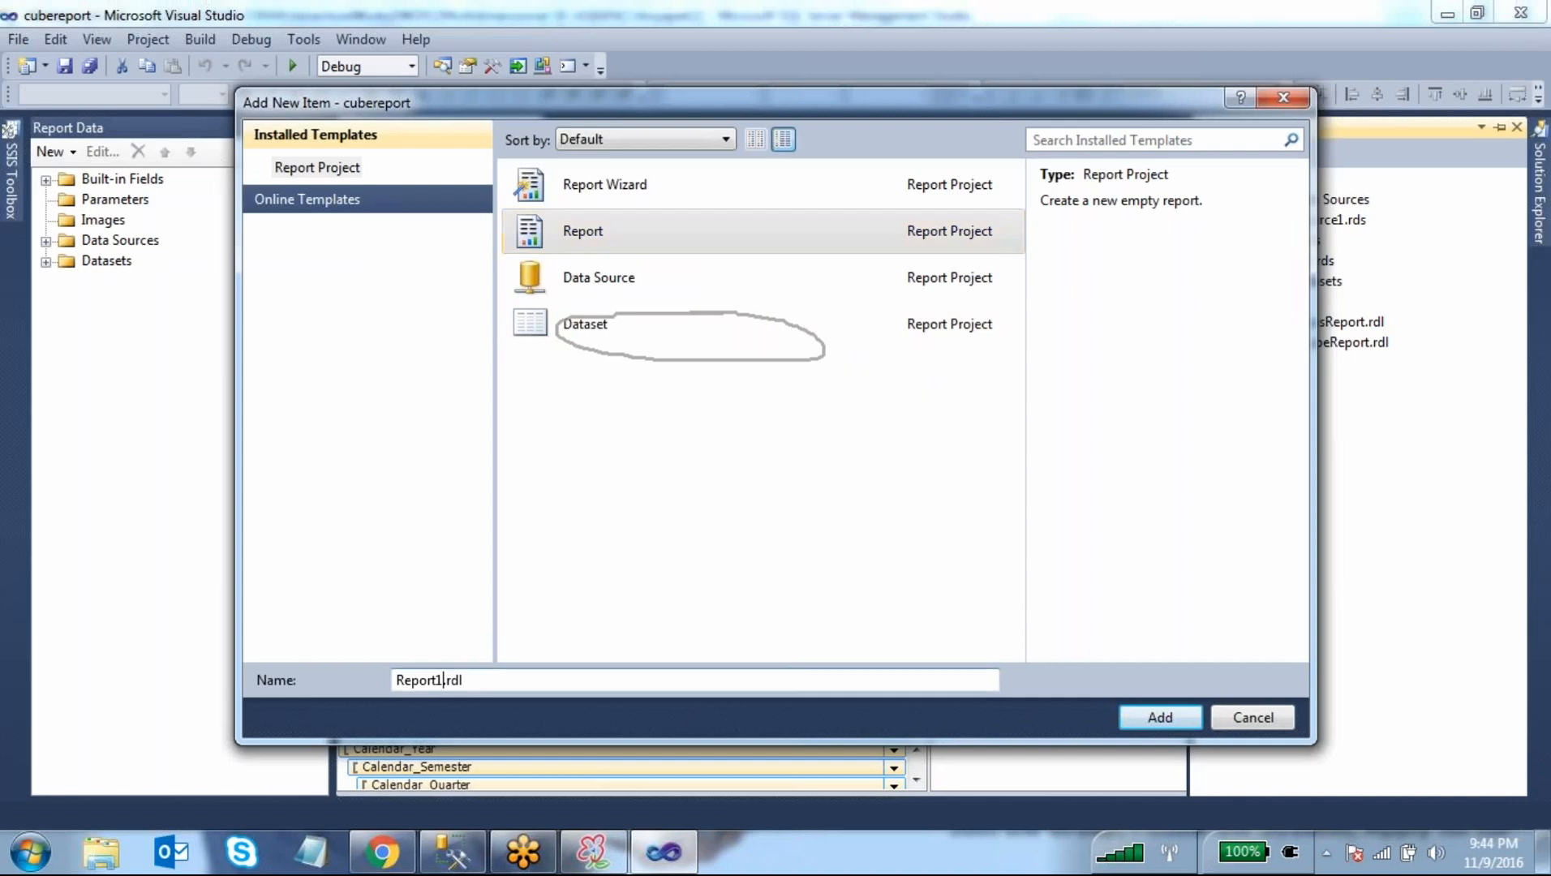
key(BackSpace)
text(Cascading)
click(1159, 717)
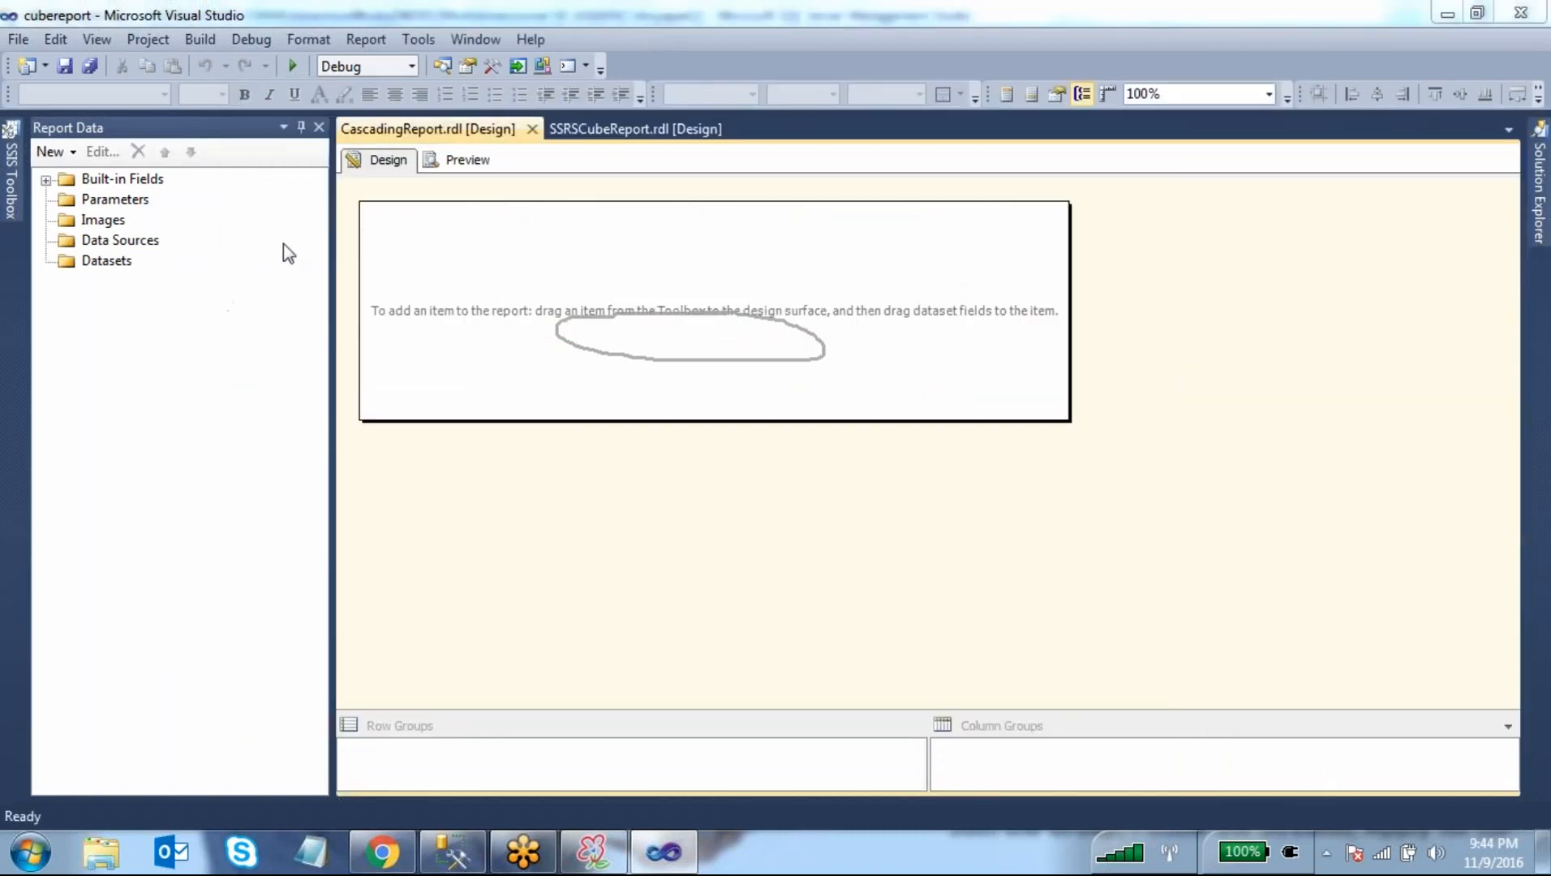
- Close the Report Data pane and display it again
click(318, 128)
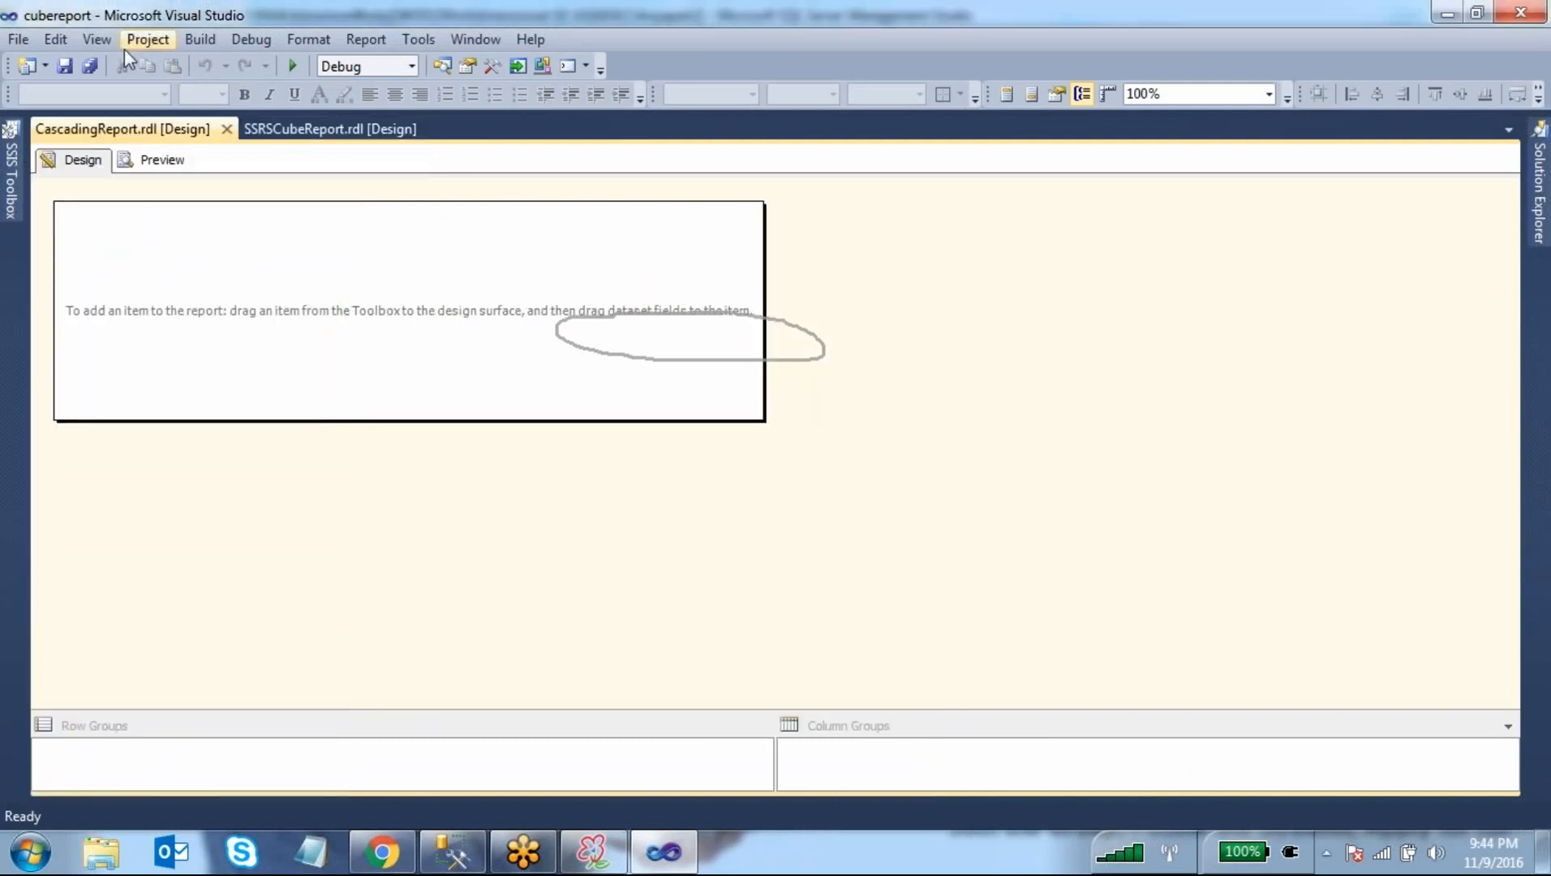
click(96, 41)
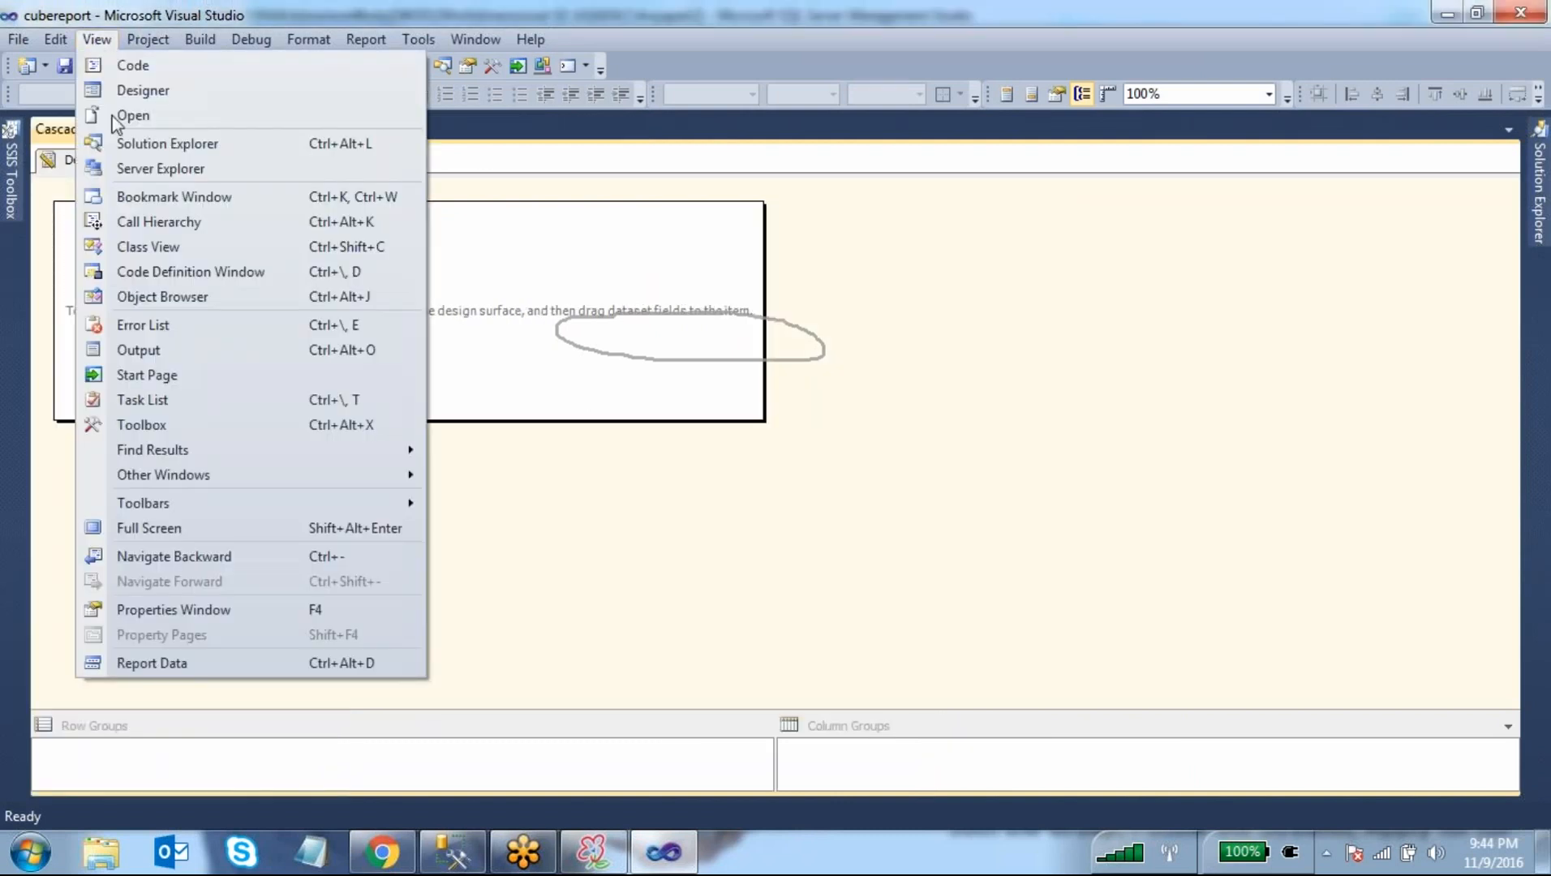
click(178, 666)
- Add a data source named DataSource1 to the report, using the shared data source reference SSAS
right_click(116, 239)
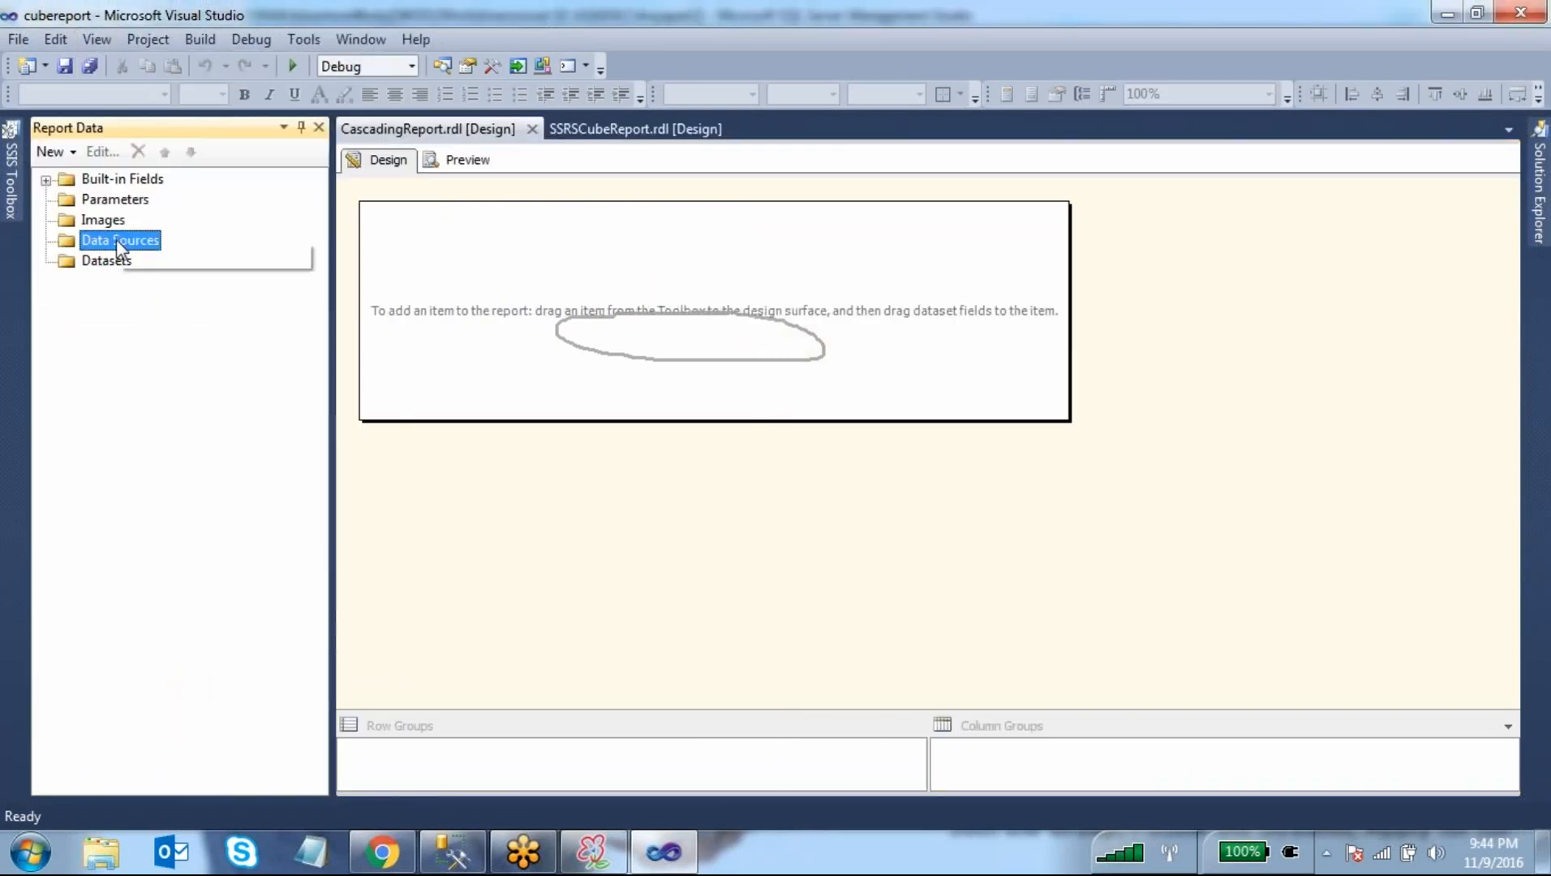
click(174, 257)
click(826, 85)
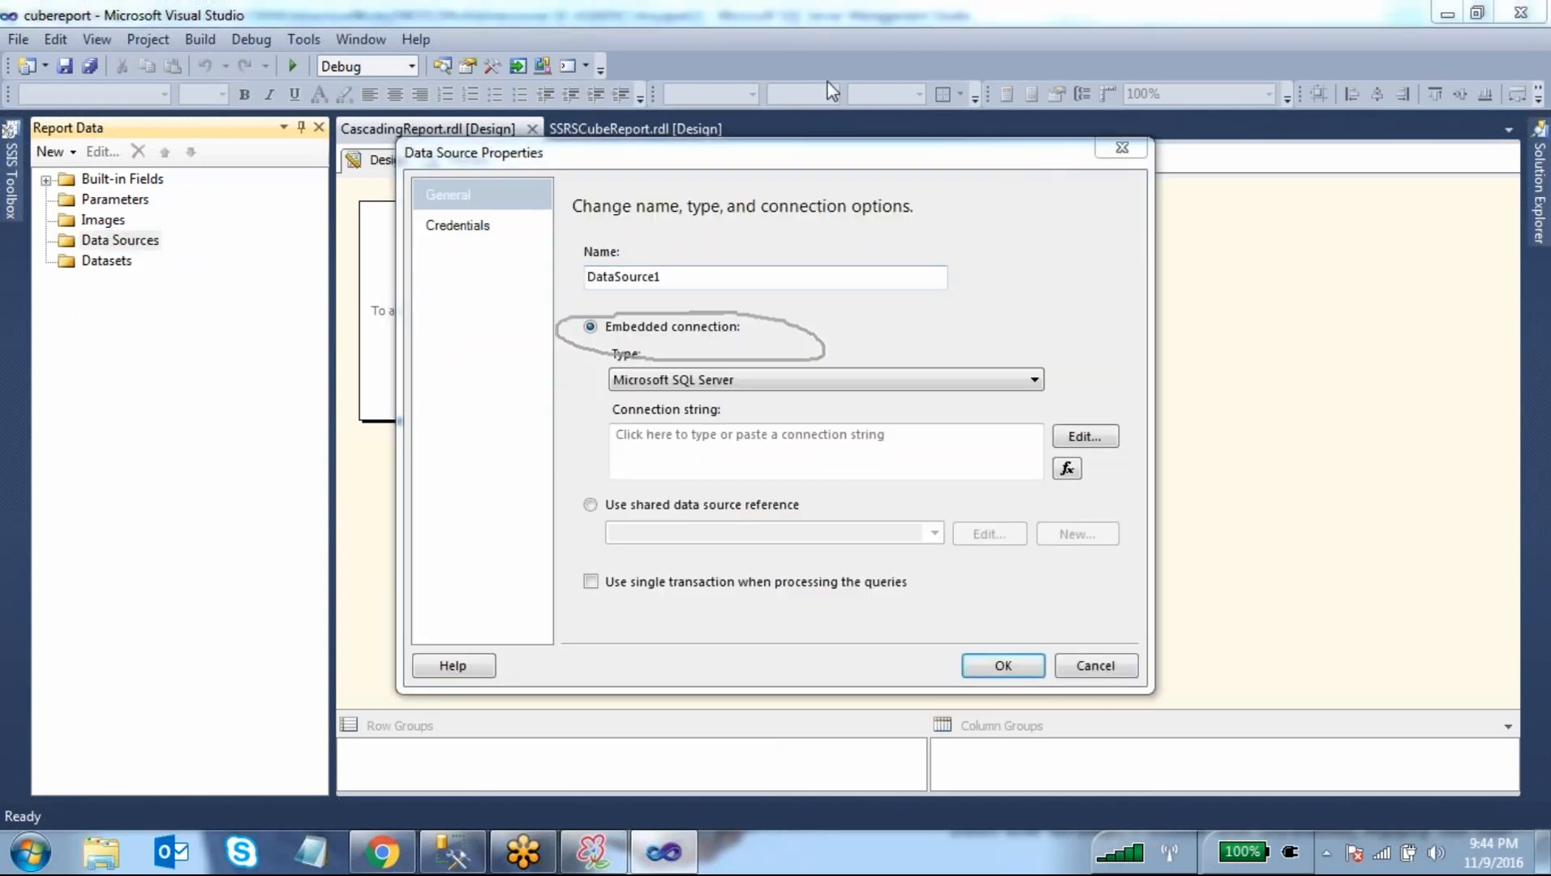
click(591, 505)
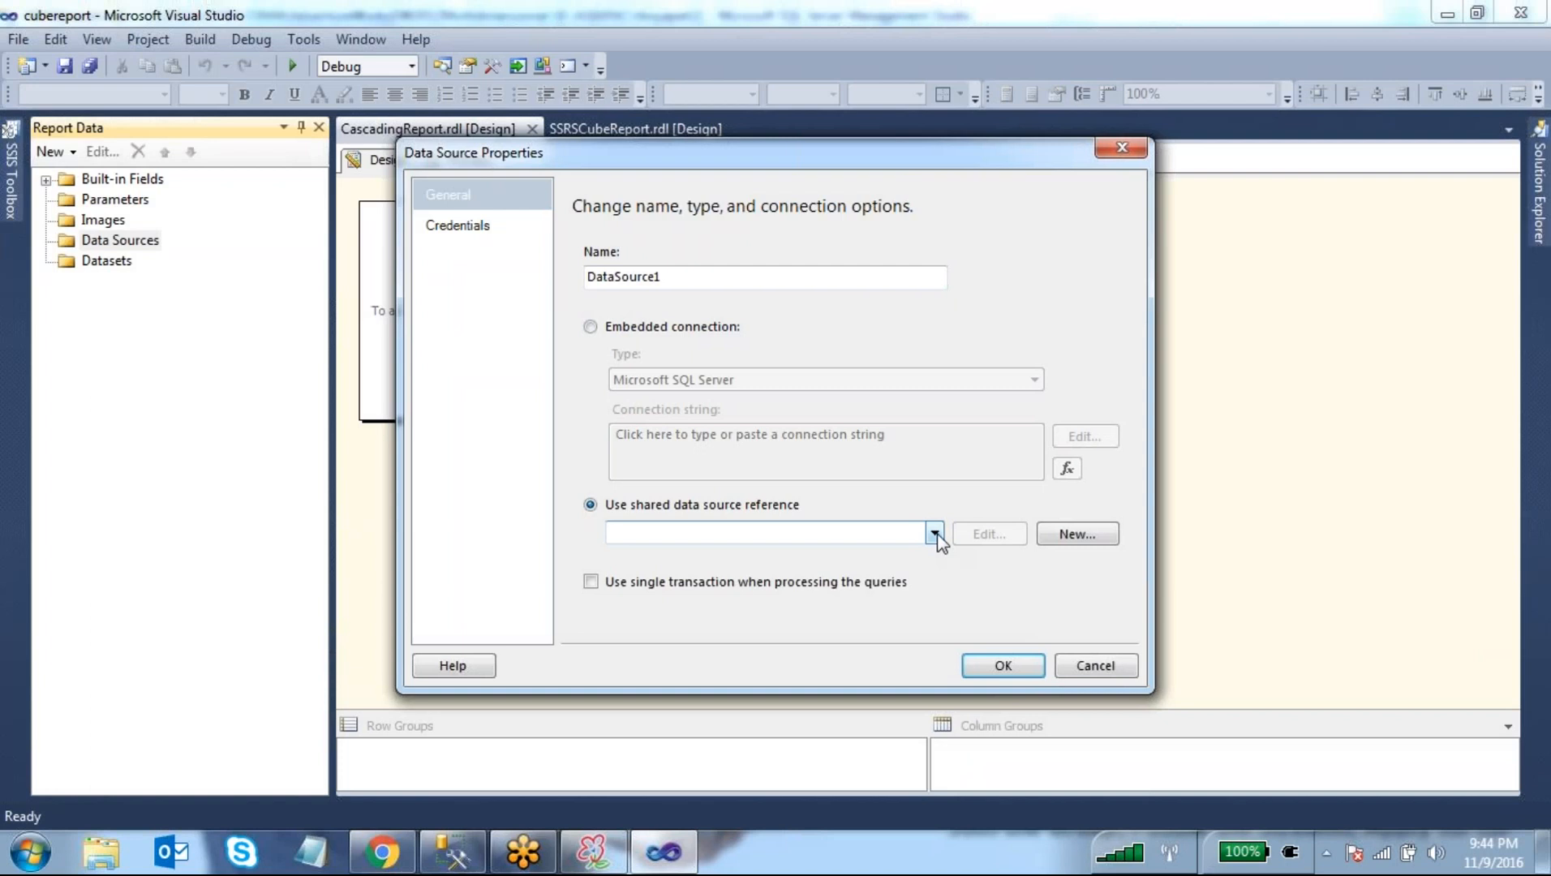
click(936, 536)
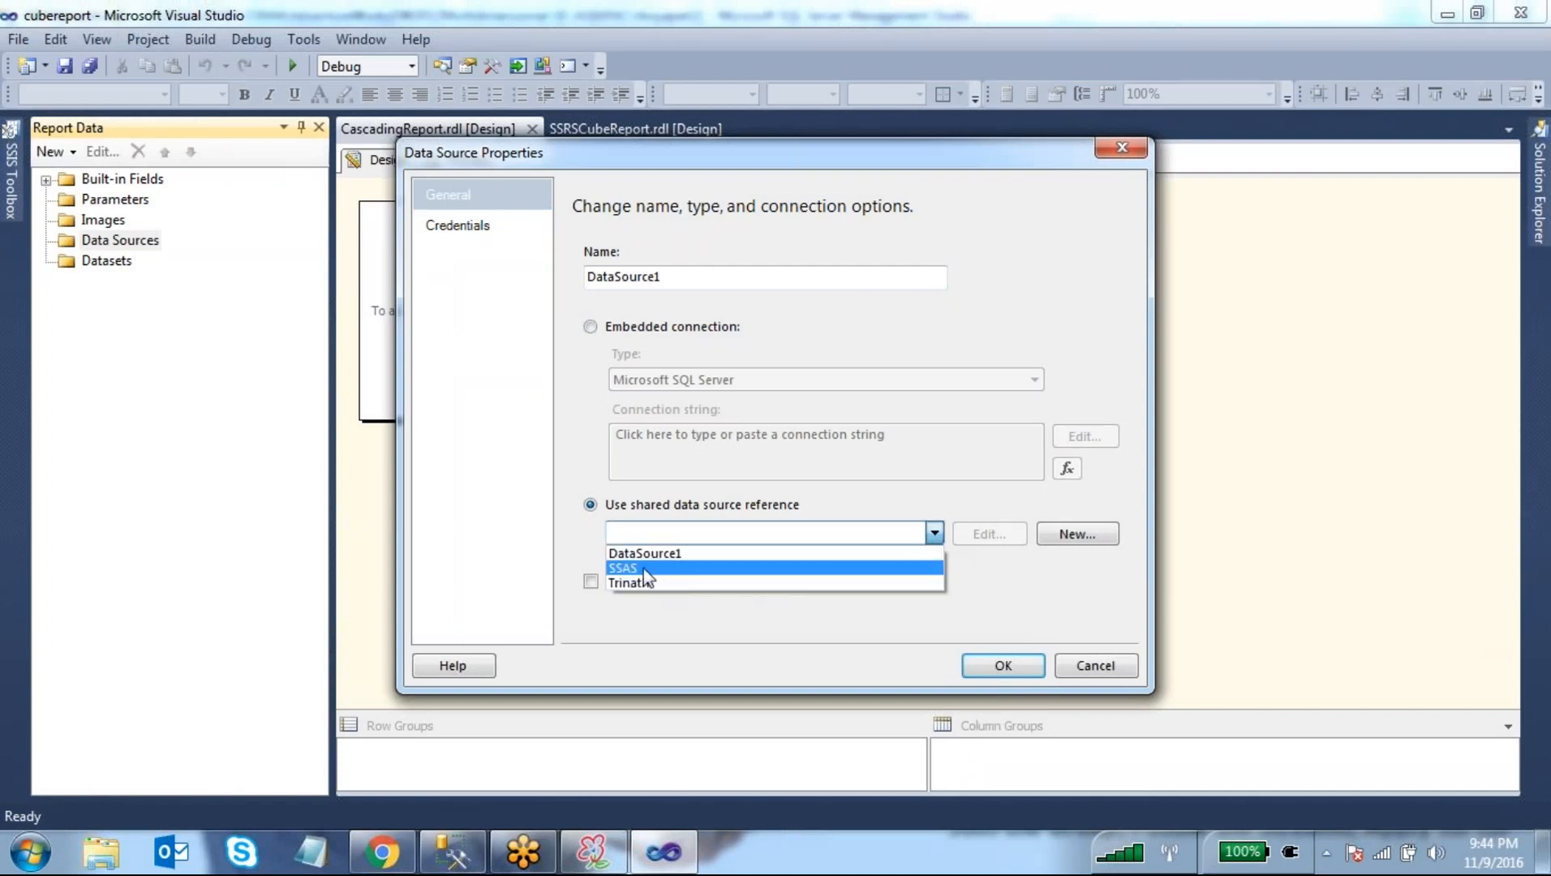
click(640, 569)
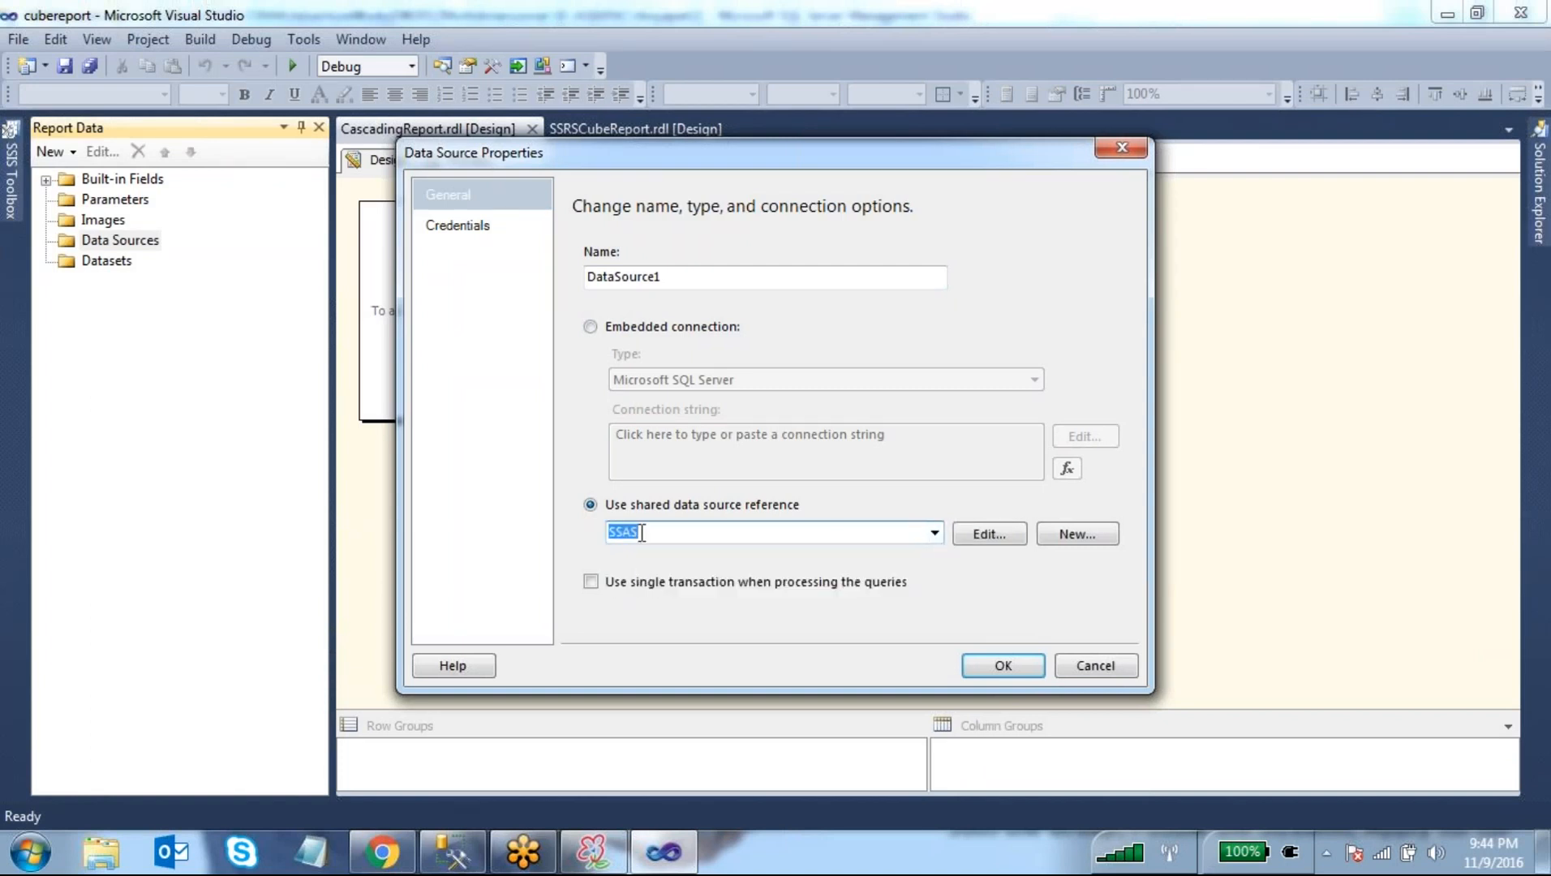
click(696, 533)
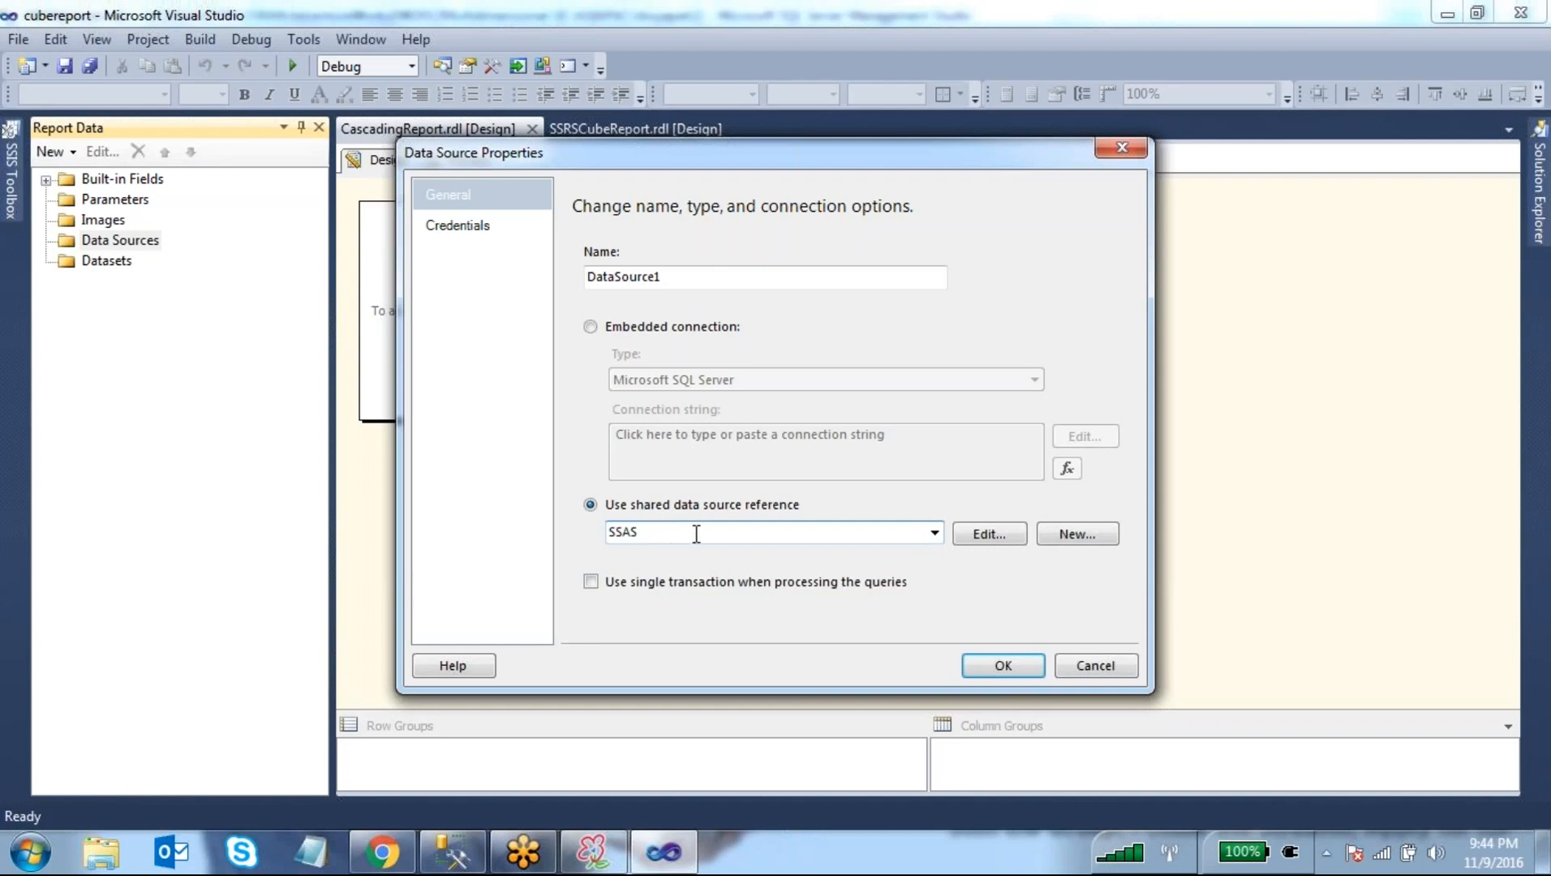
click(997, 667)
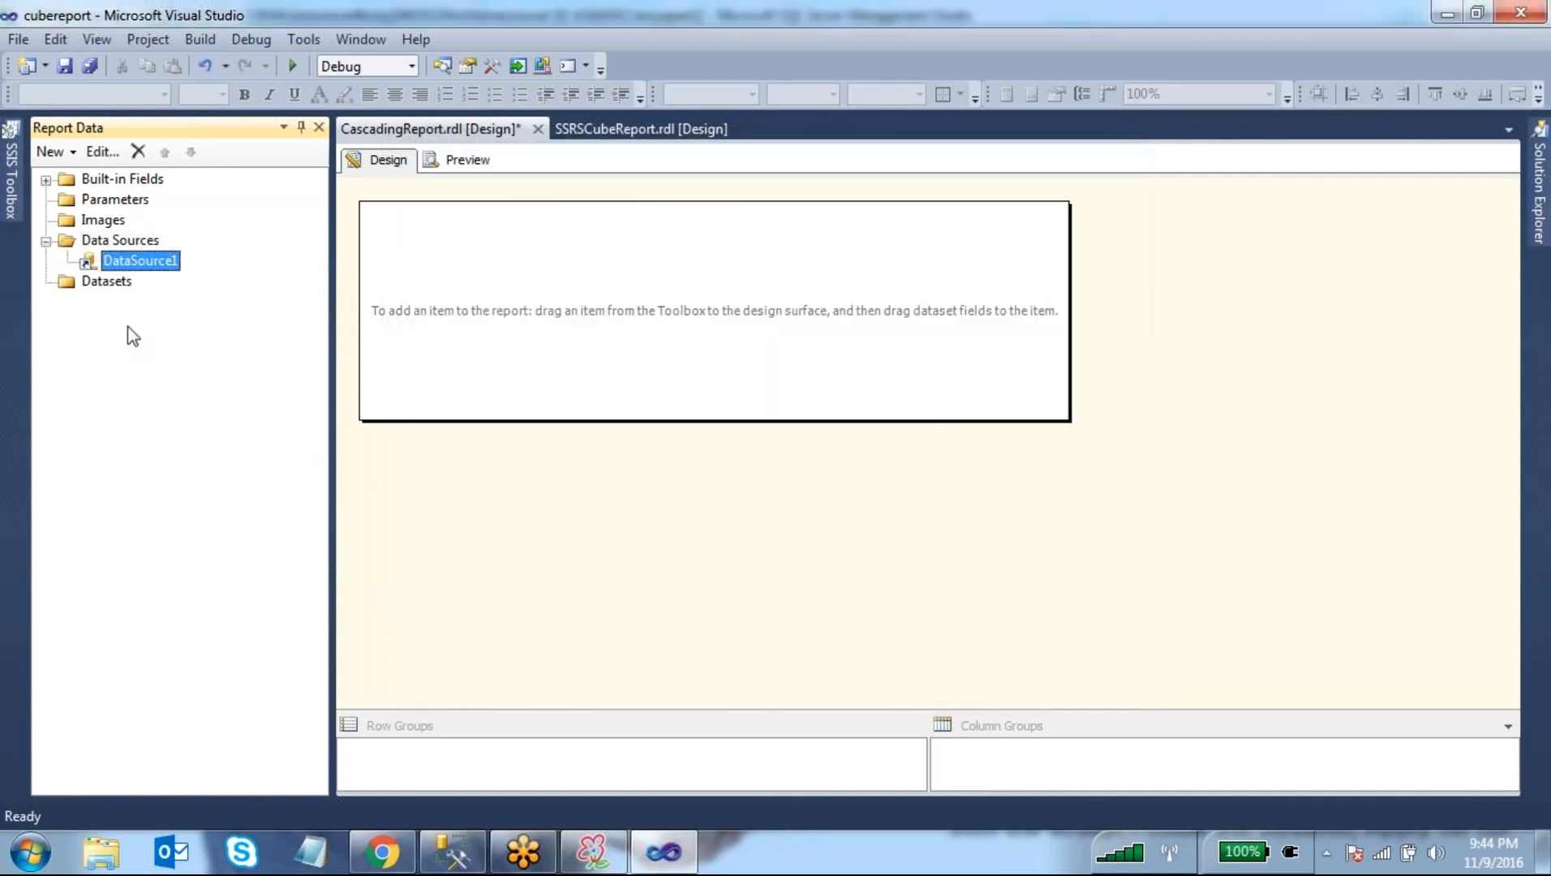
- Add an embedded dataset named MainData to the report, using DataSource1 as its data source
right_click(114, 291)
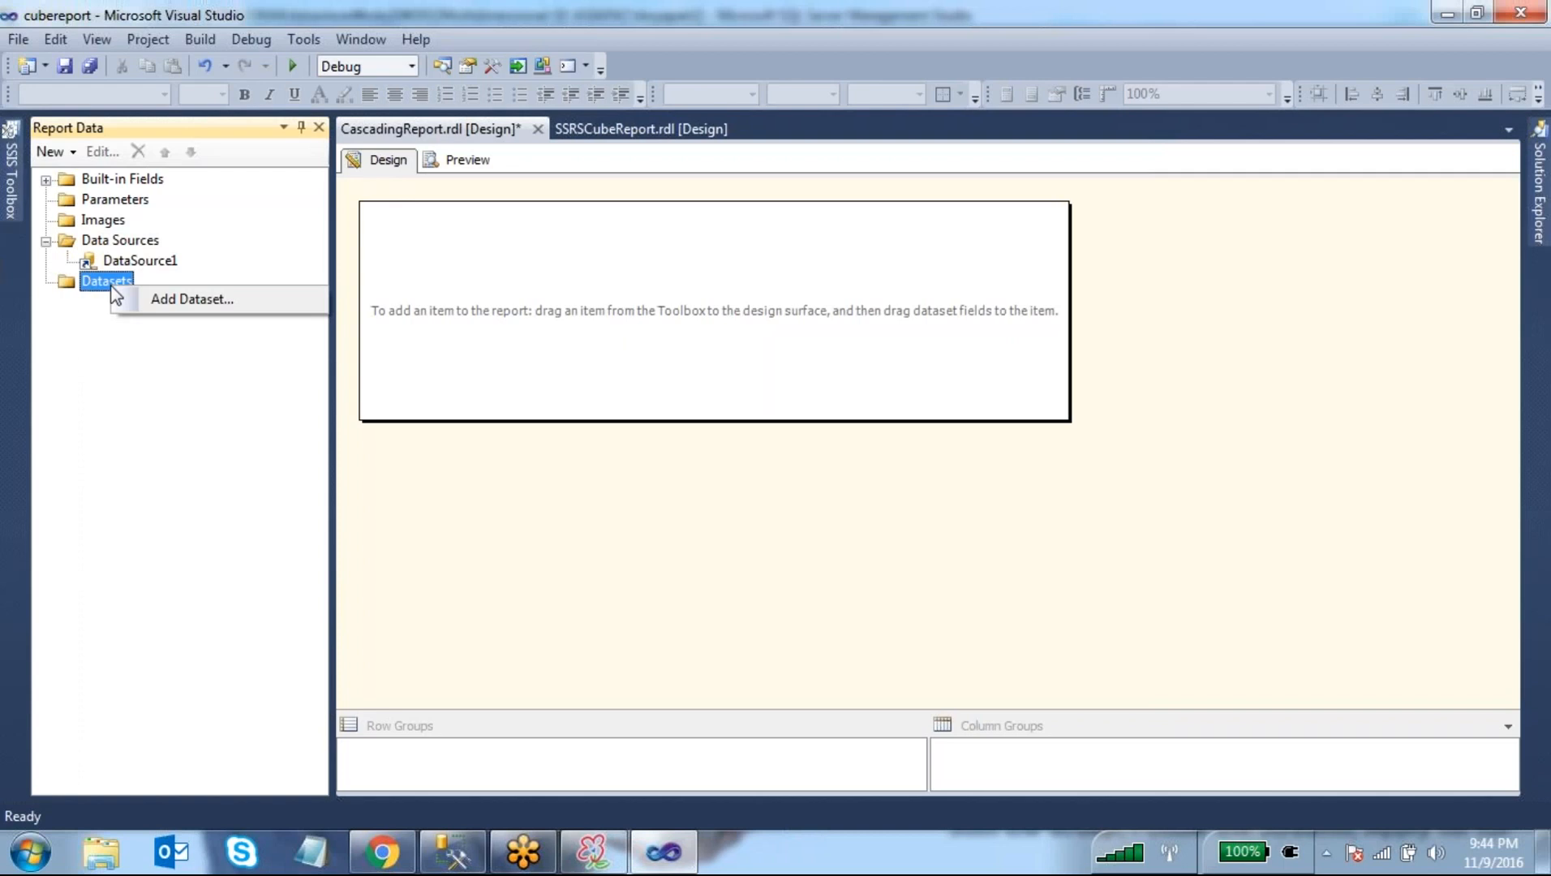
click(169, 302)
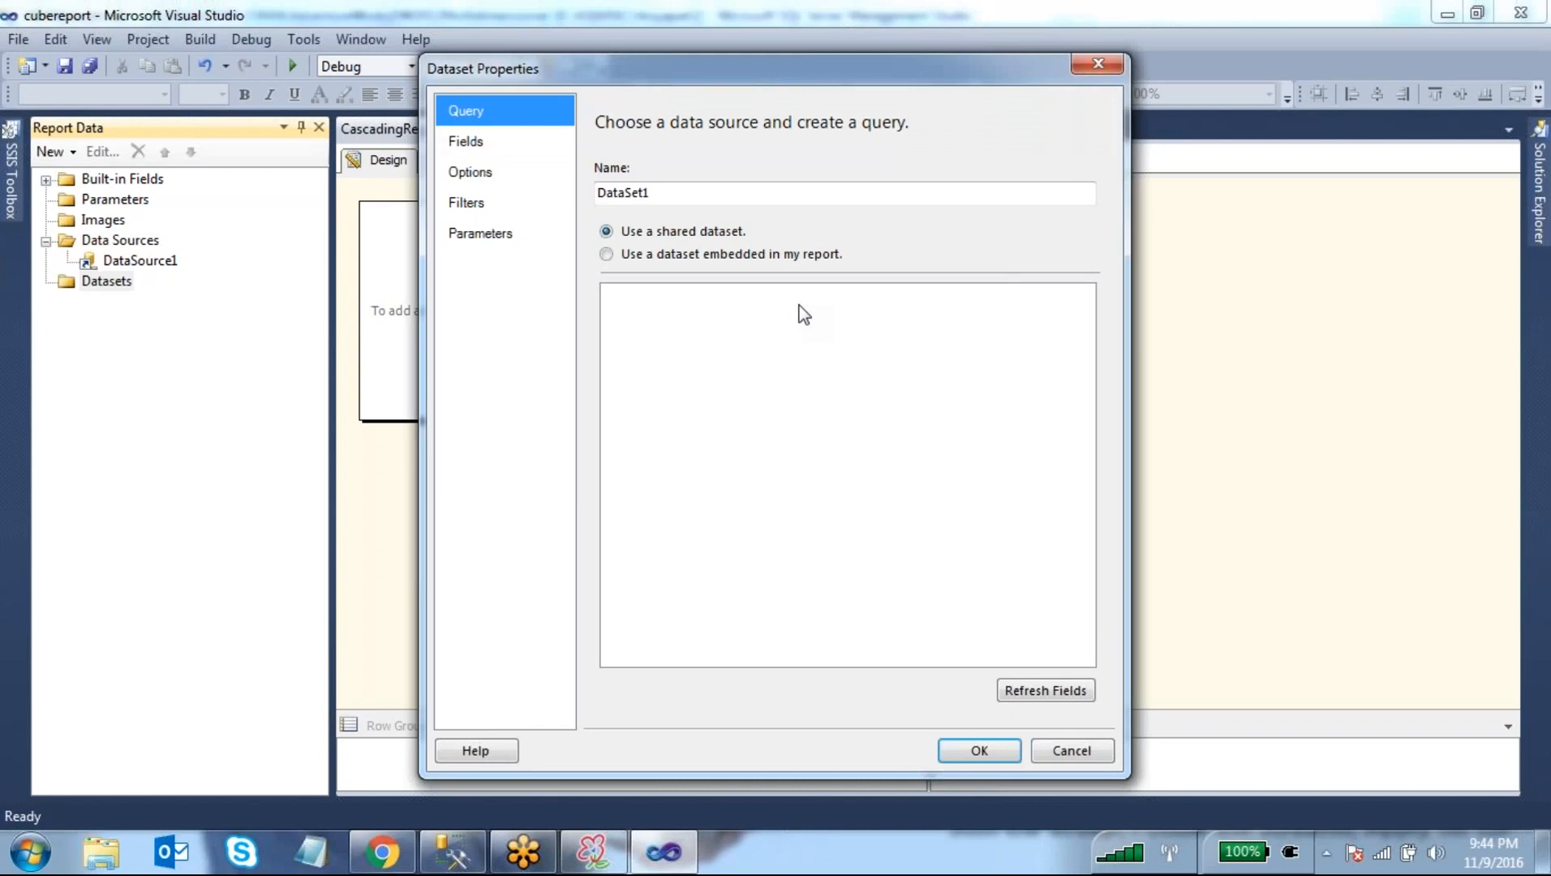
click(609, 252)
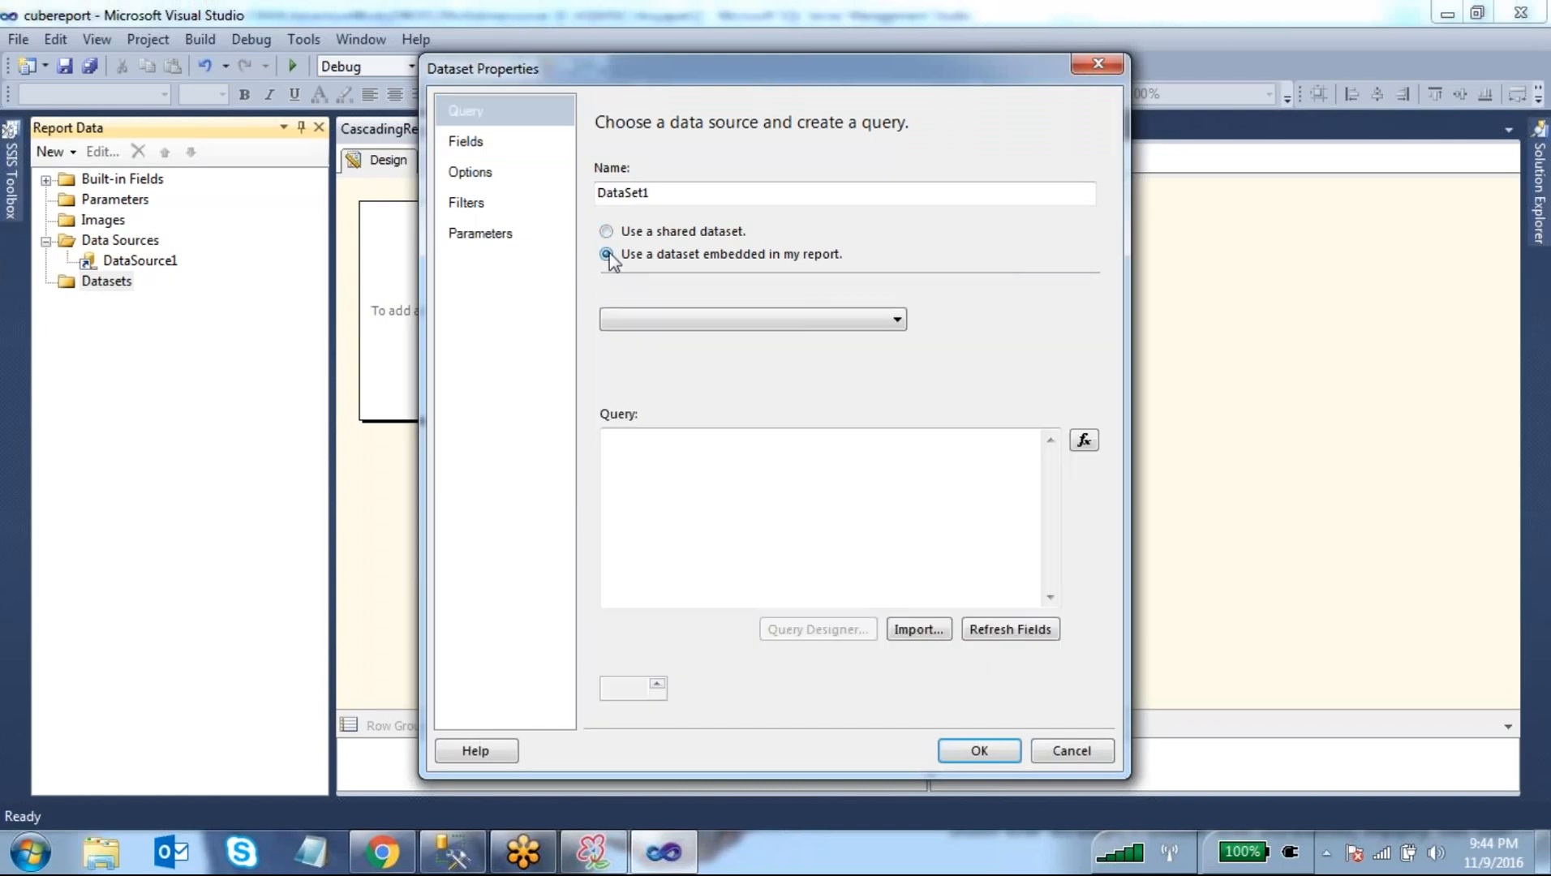
click(552, 202)
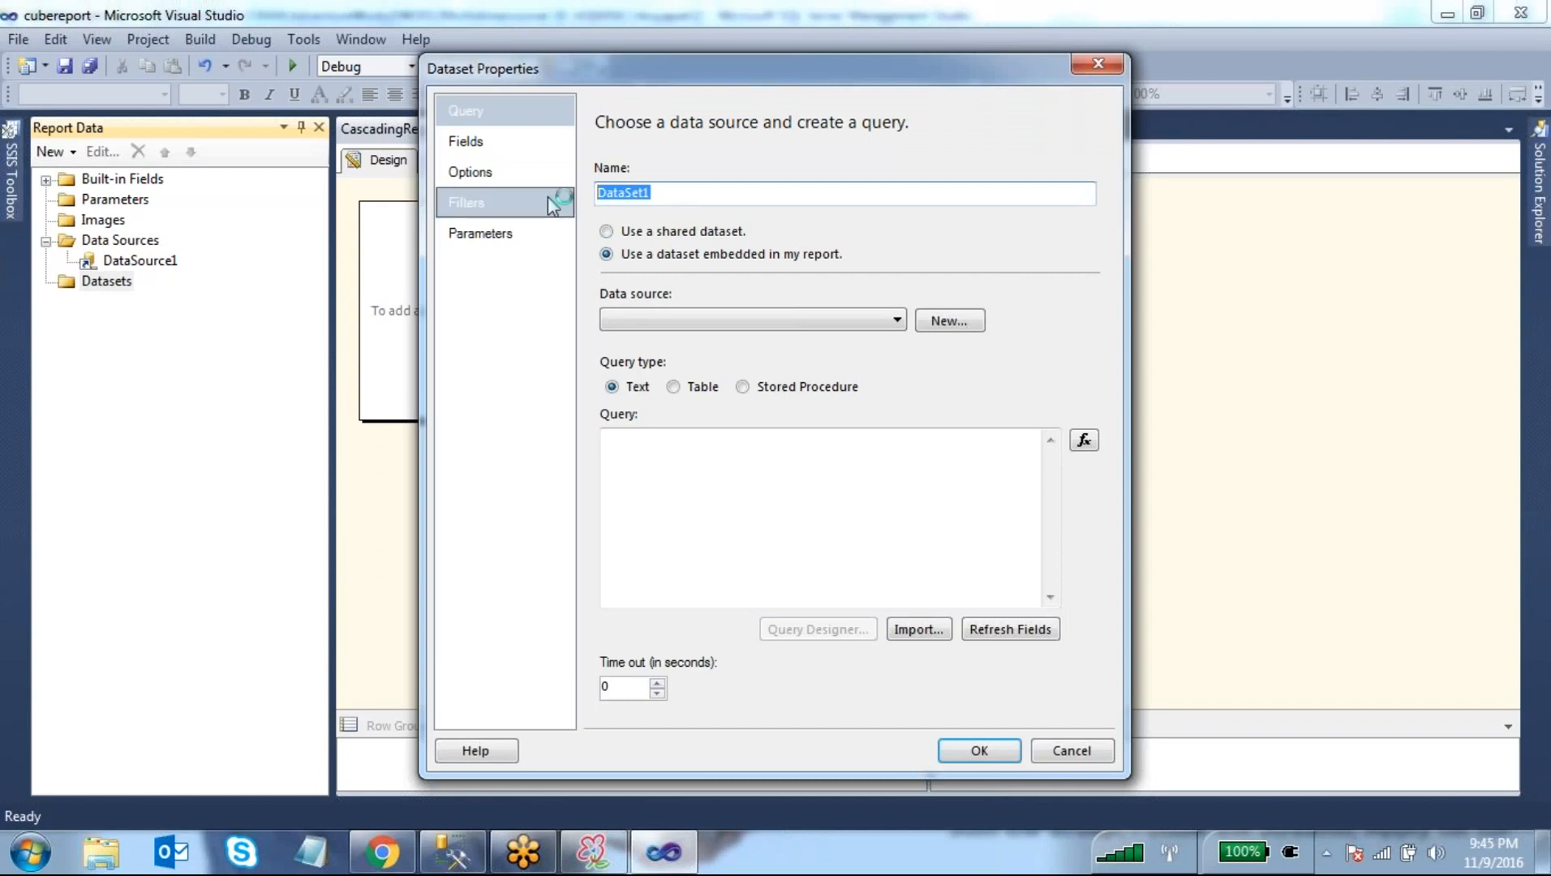
text(MAinData)
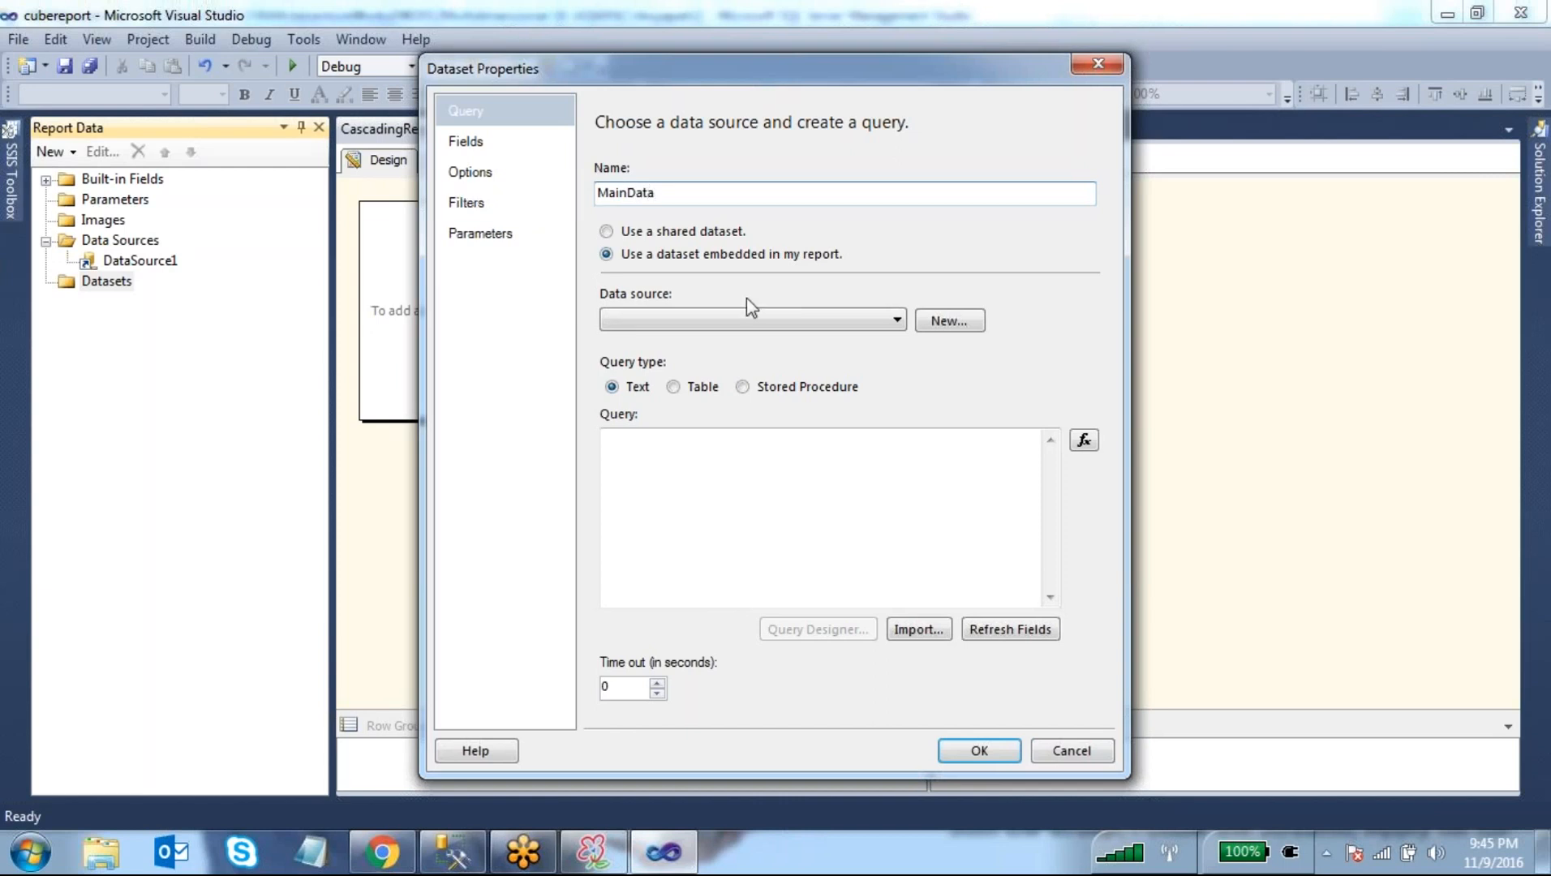
click(721, 317)
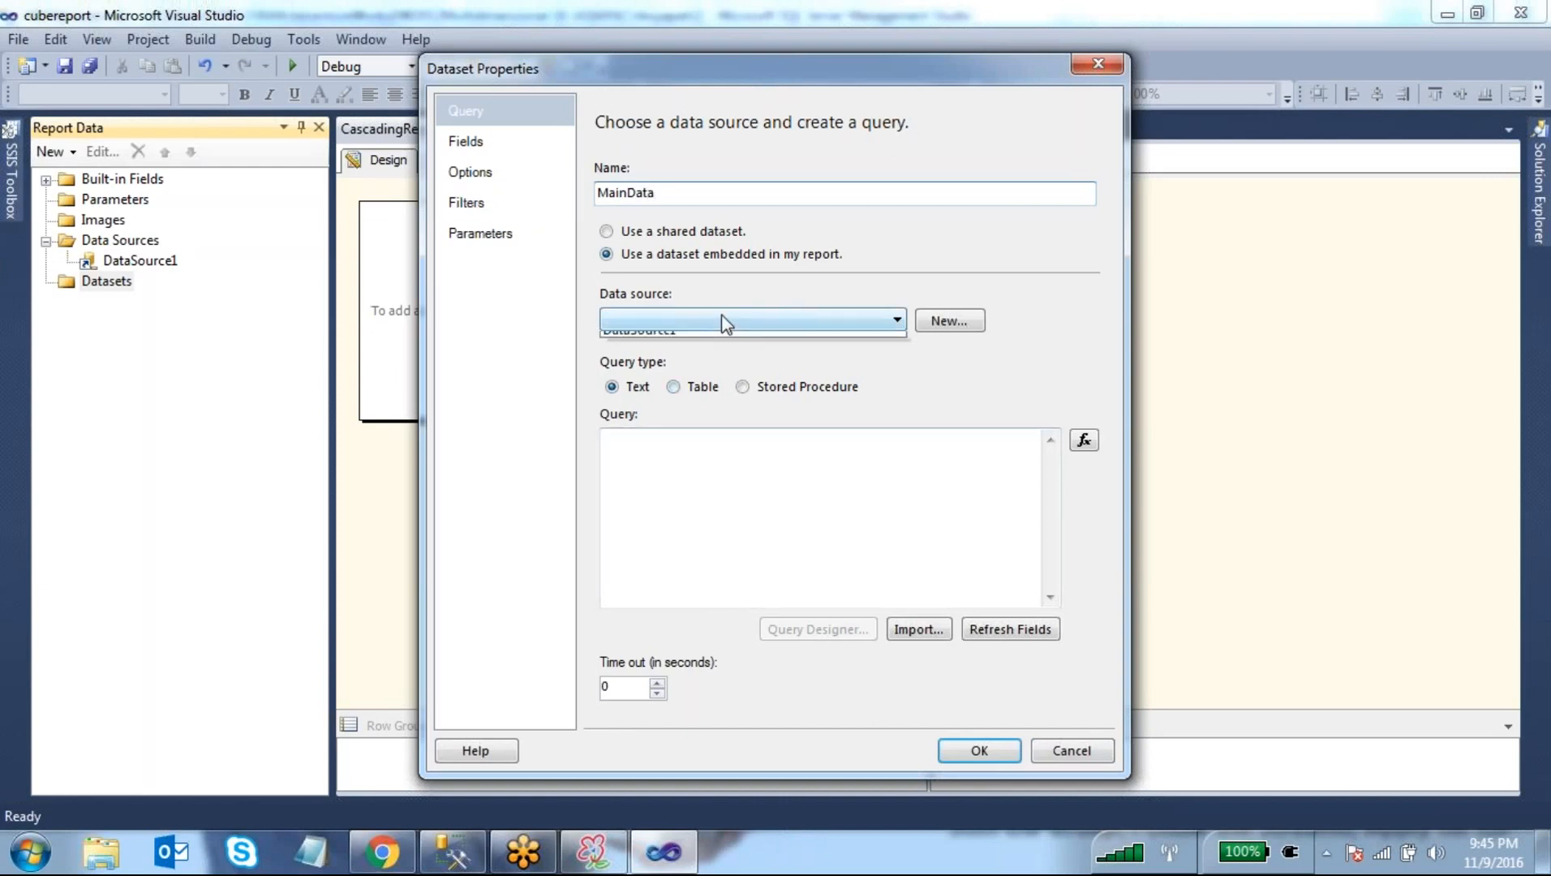
click(678, 341)
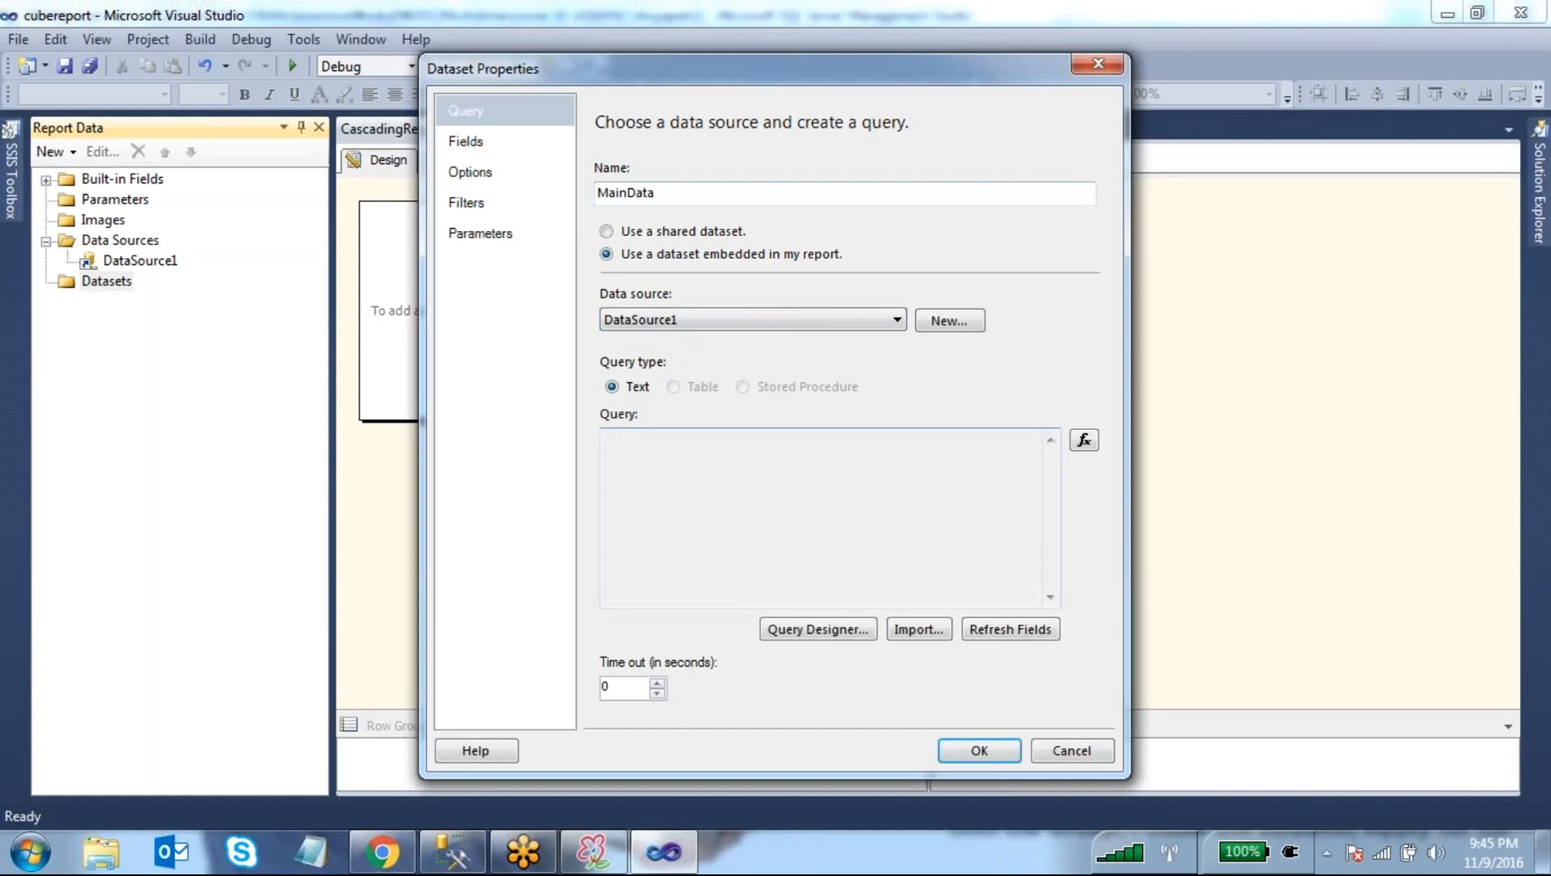
mouse_move(713, 439)
mouse_down()
mouse_move(653, 435)
mouse_move(631, 535)
mouse_move(970, 463)
mouse_move(670, 426)
mouse_up()
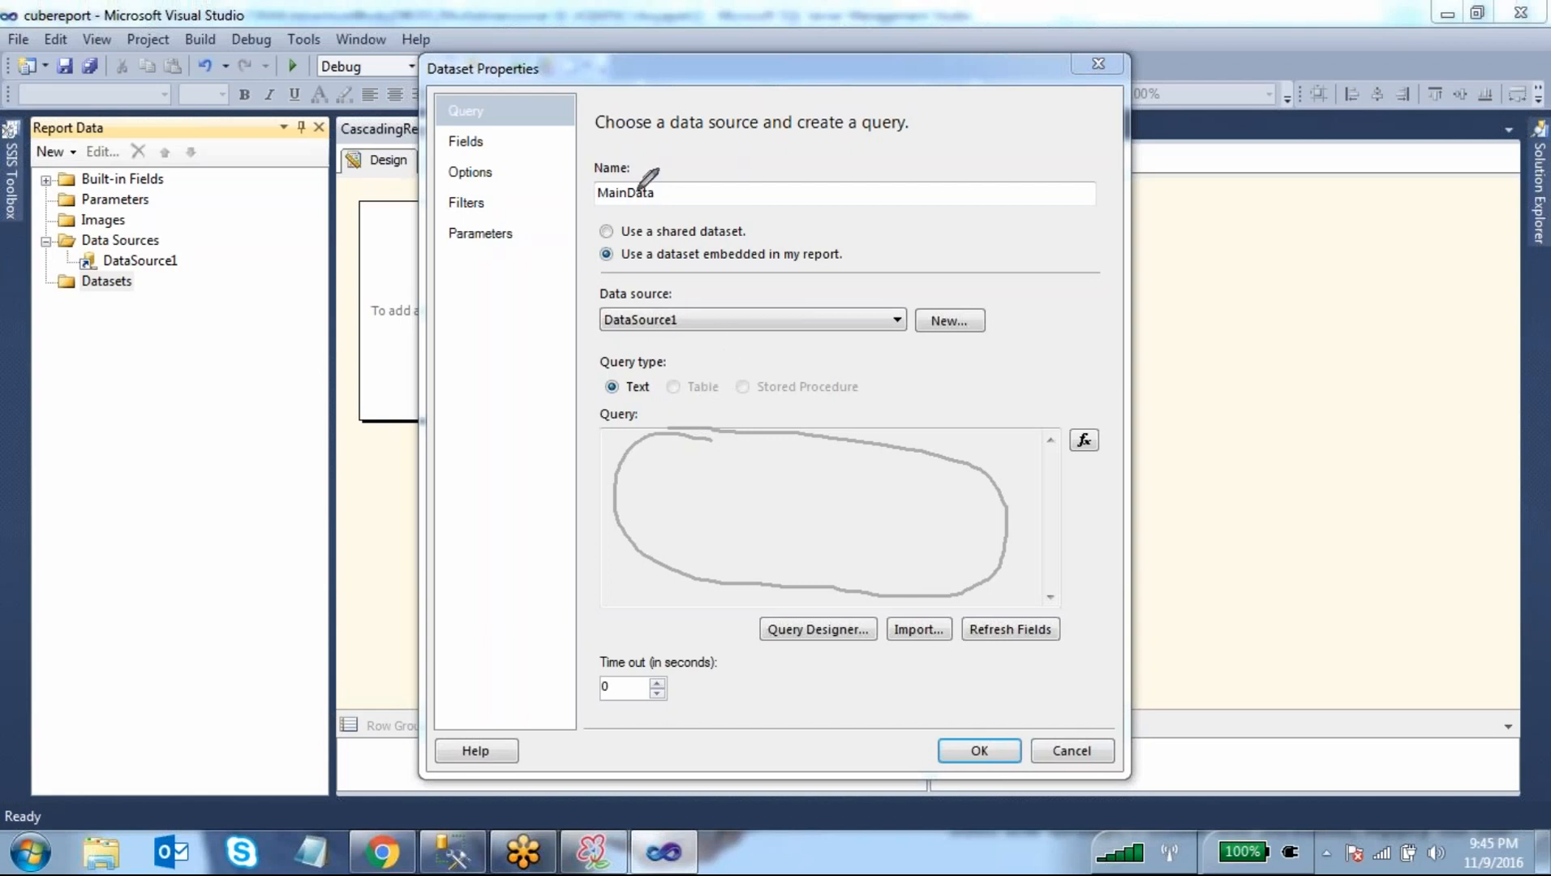
- Open the query designer for MainData in full size and add the Internet Sales Amount measure to the query
click(828, 635)
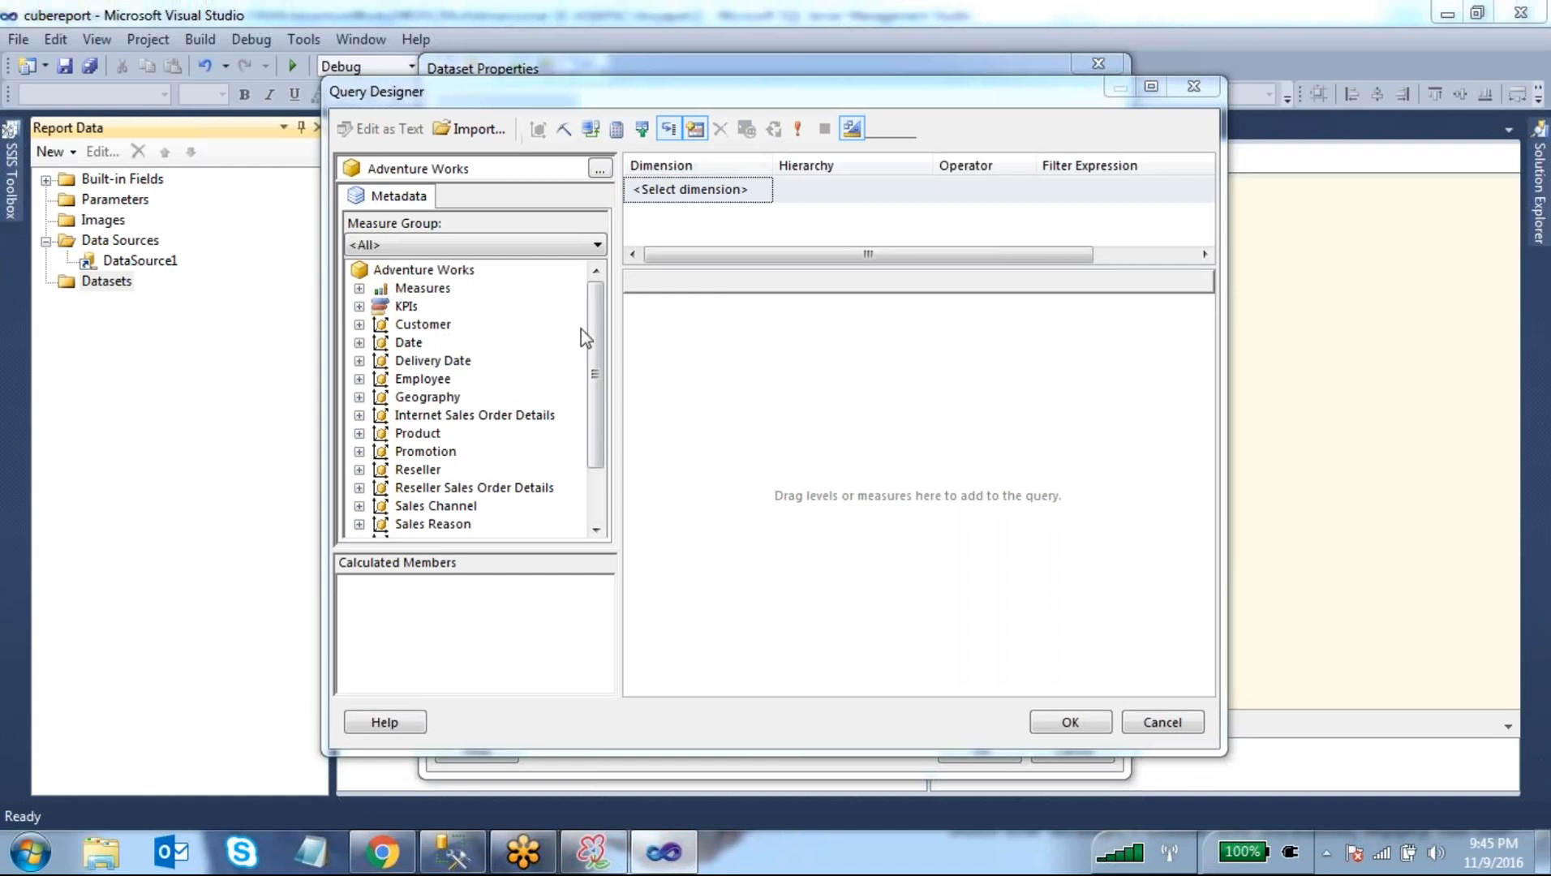
mouse_move(596, 364)
mouse_down()
mouse_move(602, 418)
mouse_move(601, 365)
mouse_up()
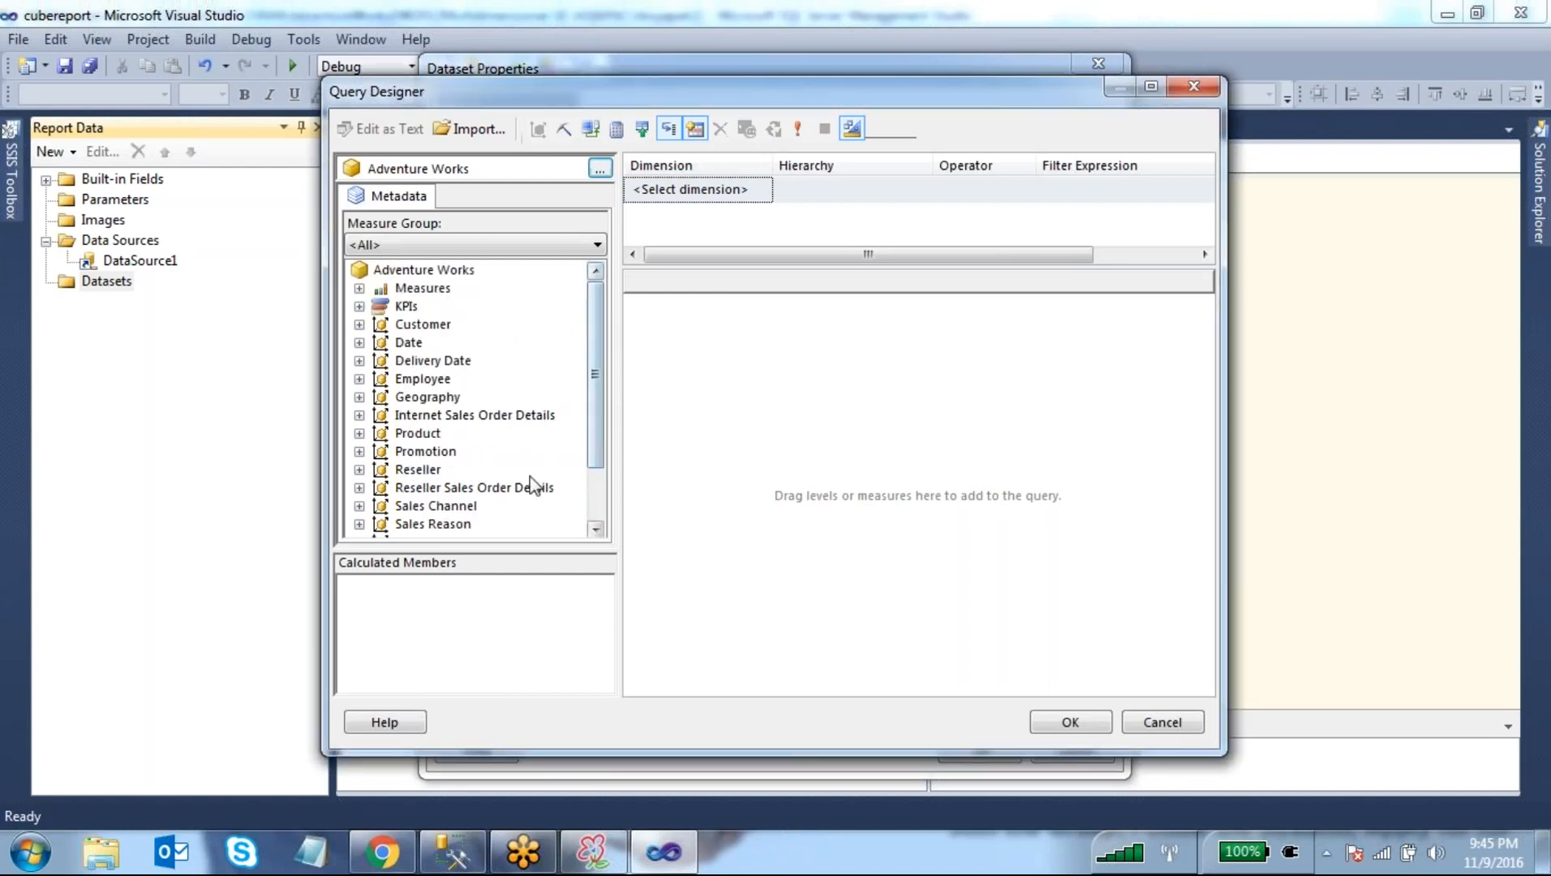
click(1151, 87)
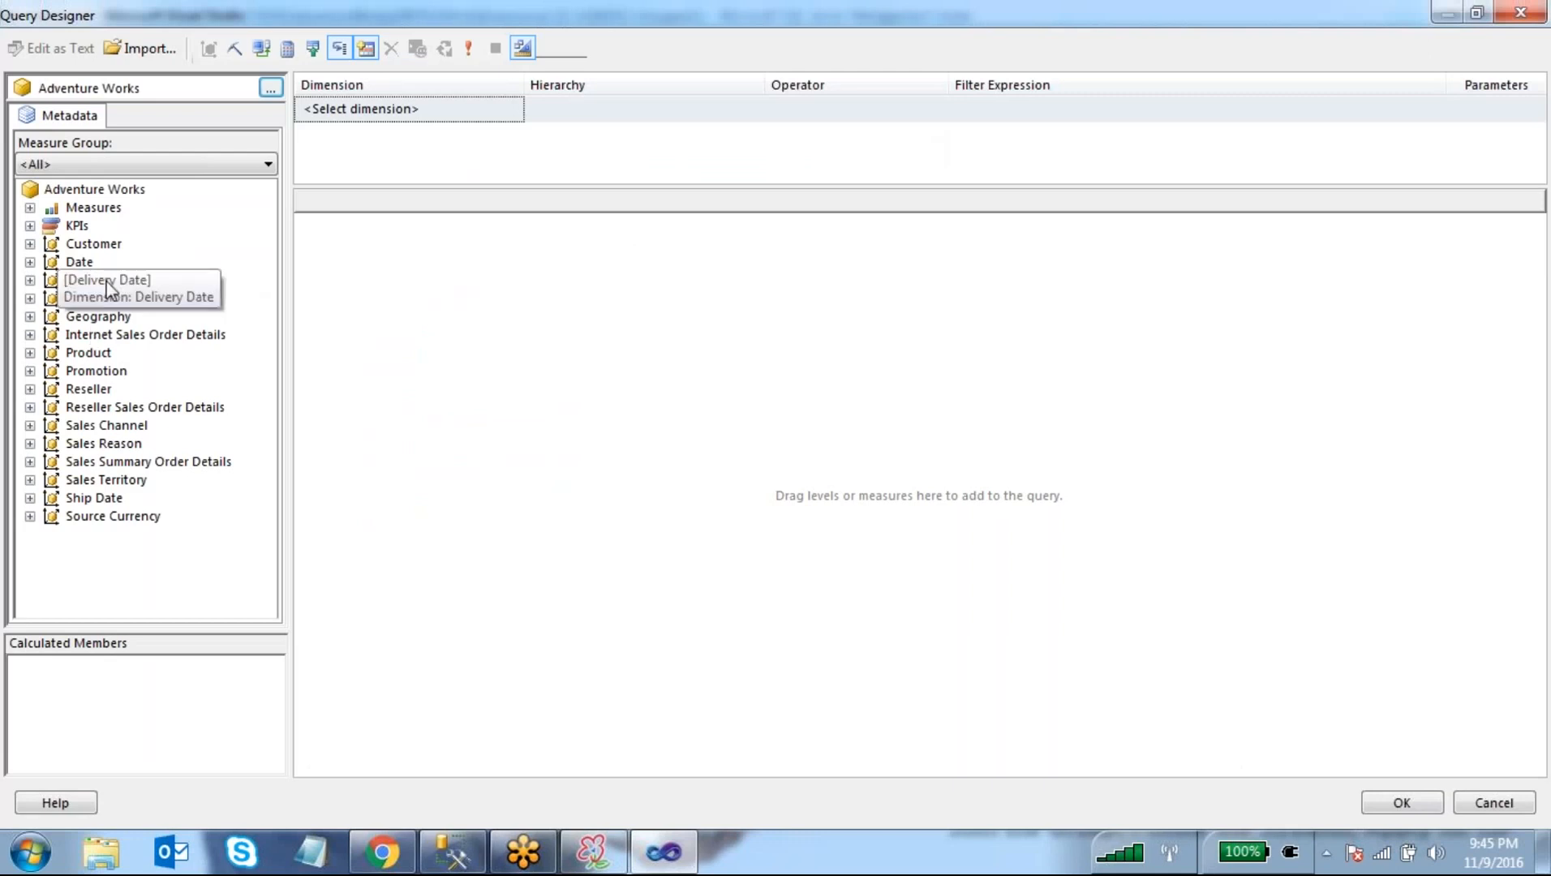
click(30, 209)
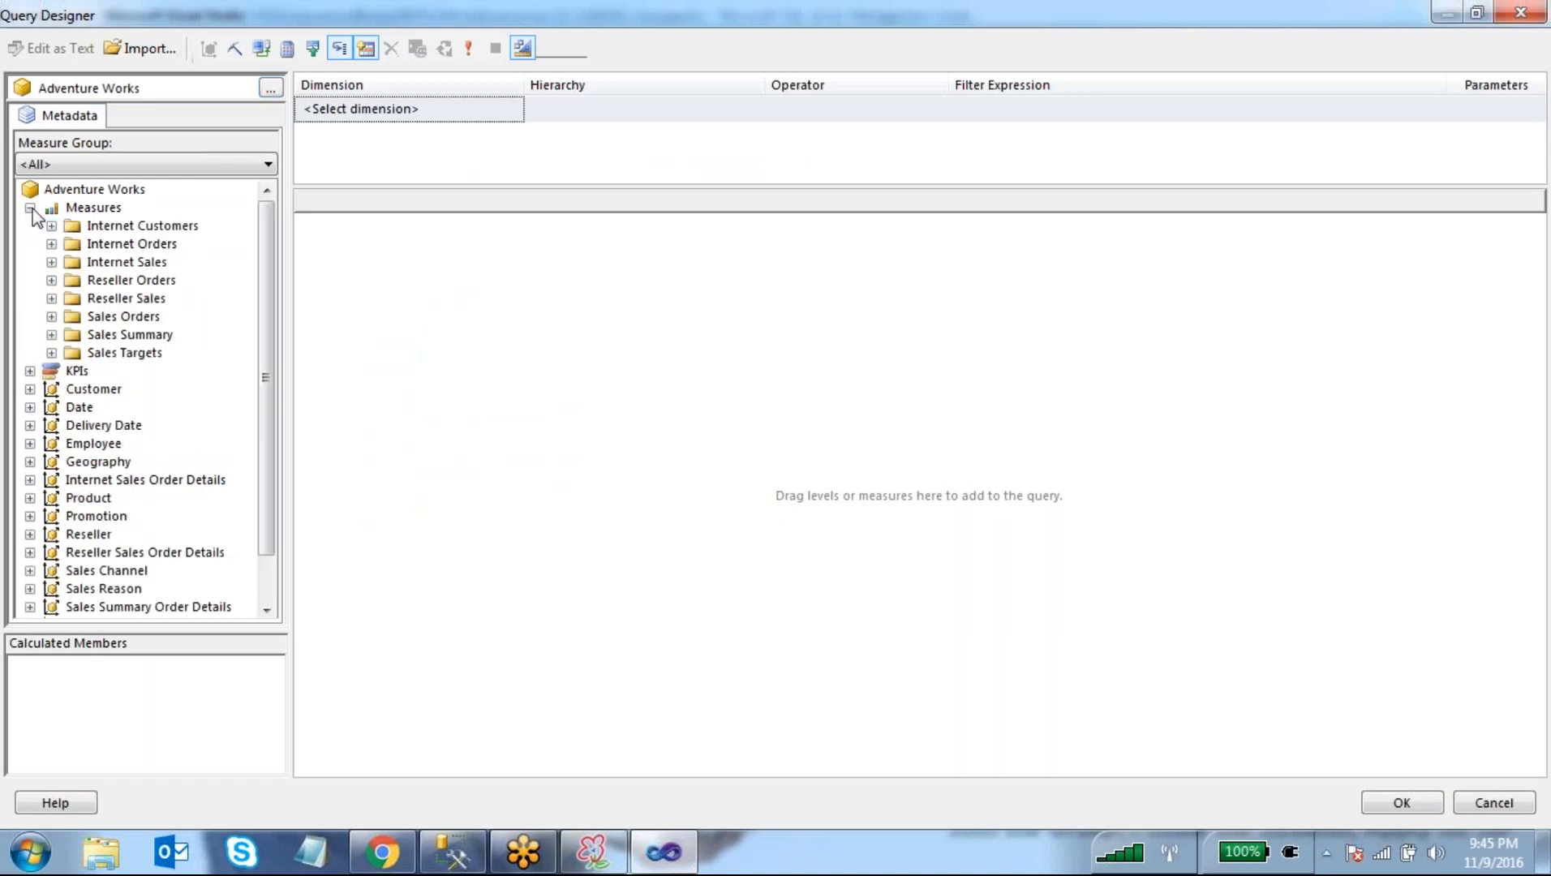
click(51, 262)
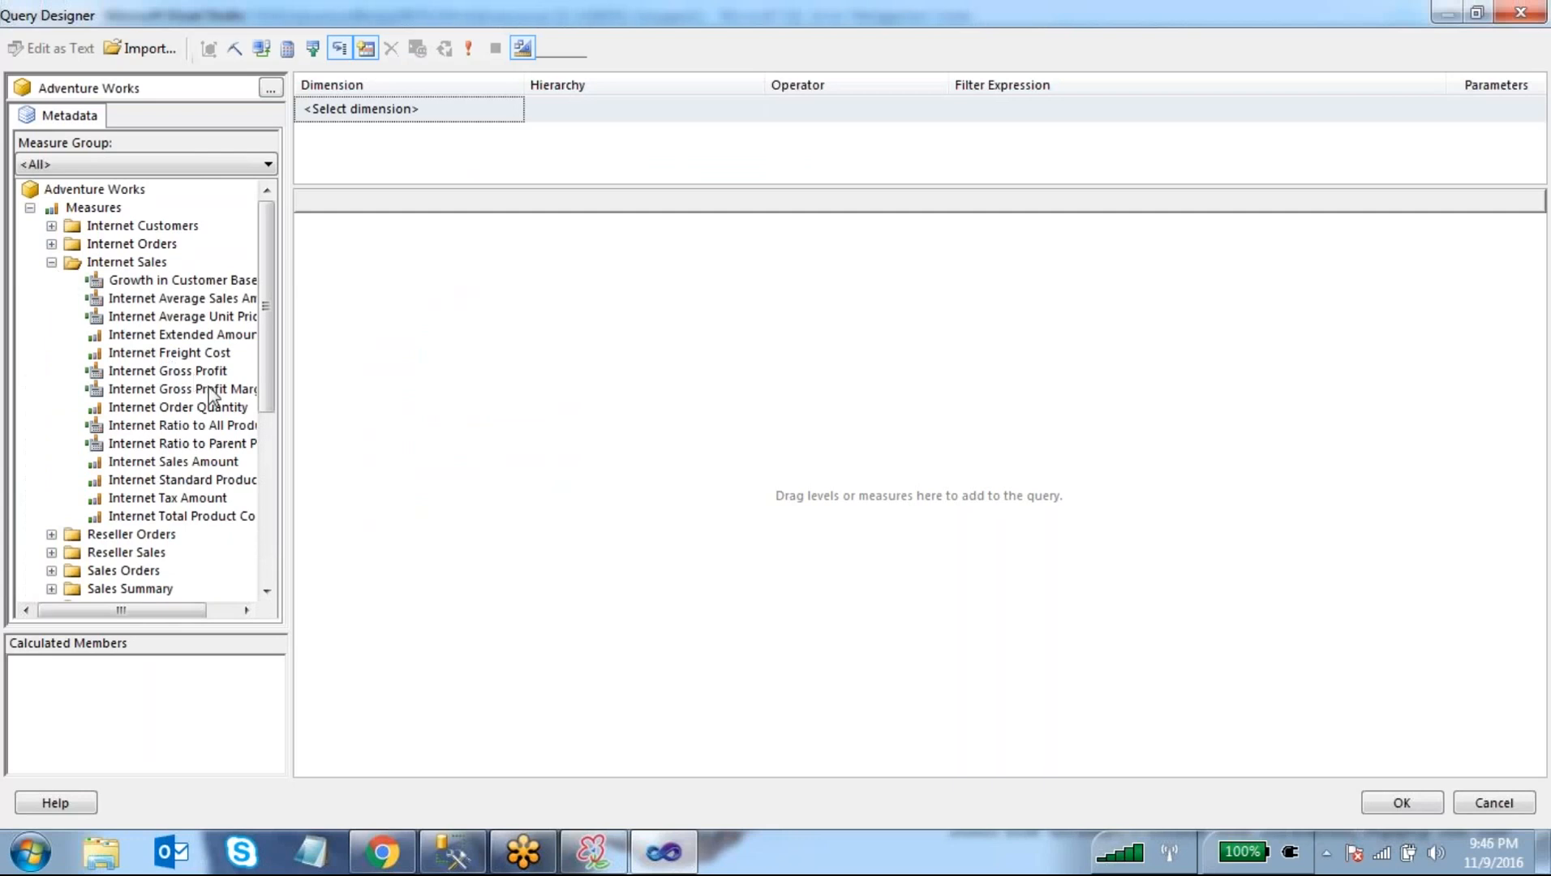
drag(182, 468, 530, 478)
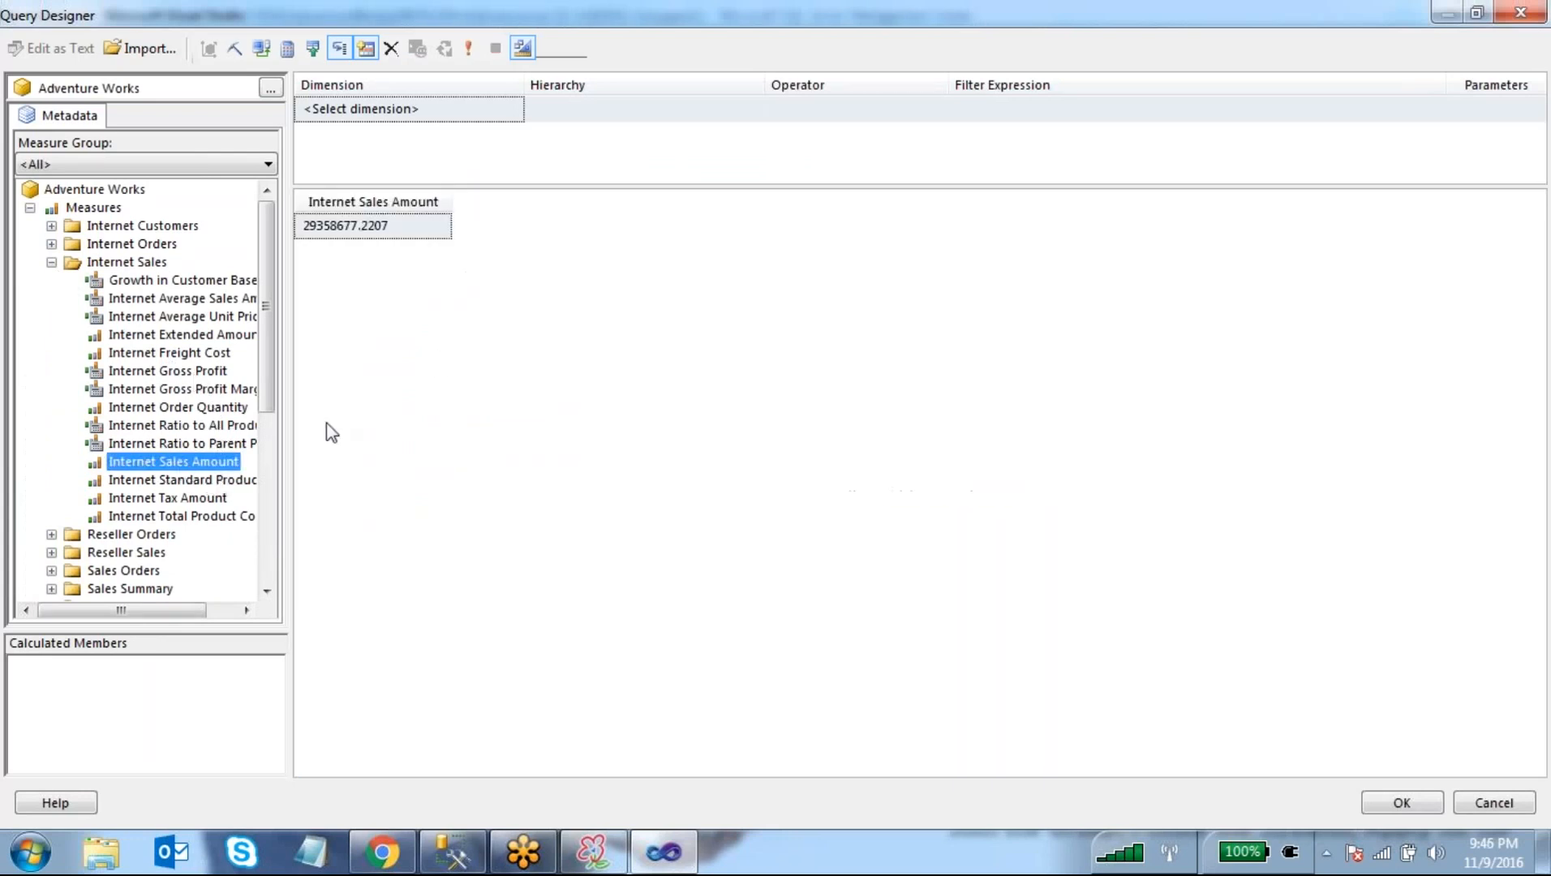
- Add the Product dimension's Category, Subcategory and Product attributes to the query, ordered ahead of Internet Sales Amount
click(52, 263)
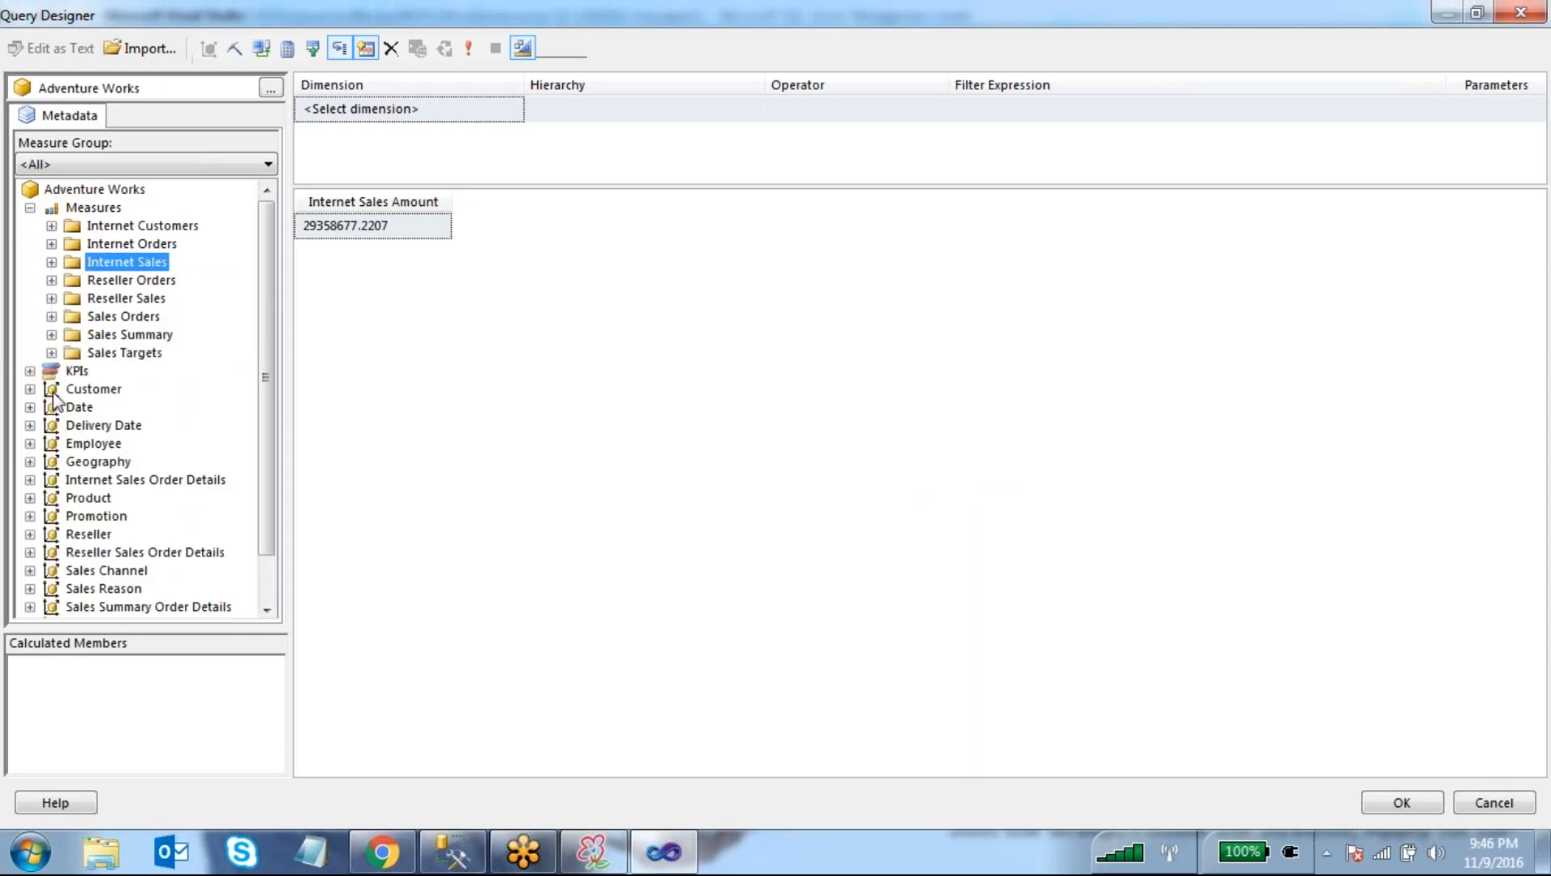
drag(273, 350, 265, 416)
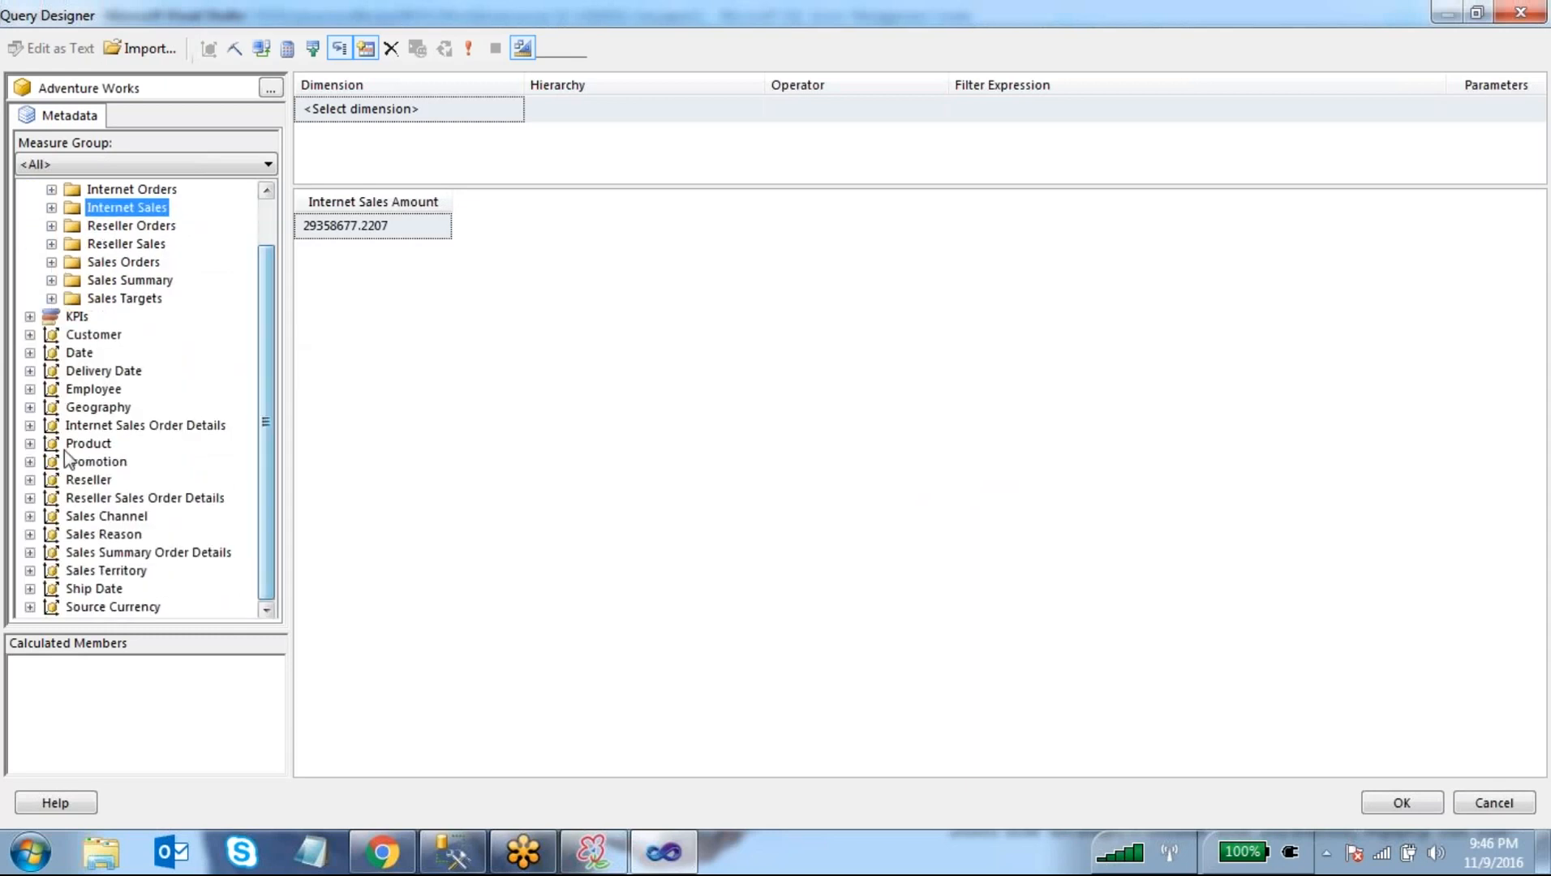
click(30, 443)
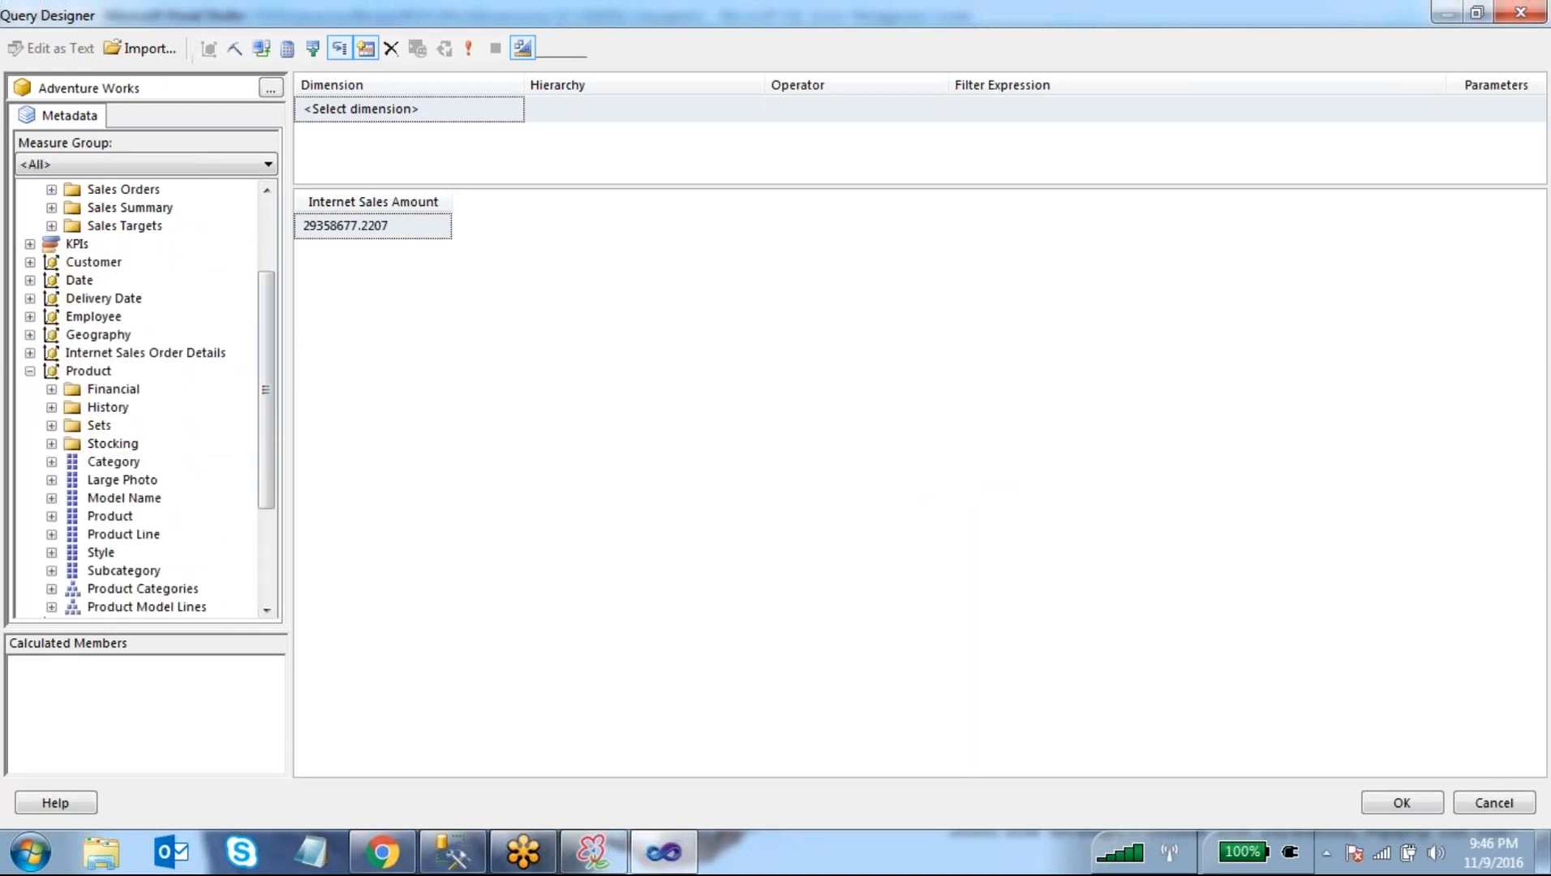
click(120, 464)
drag(120, 471, 340, 424)
click(340, 256)
drag(373, 202, 466, 202)
drag(261, 467, 265, 495)
click(126, 516)
drag(126, 516, 476, 343)
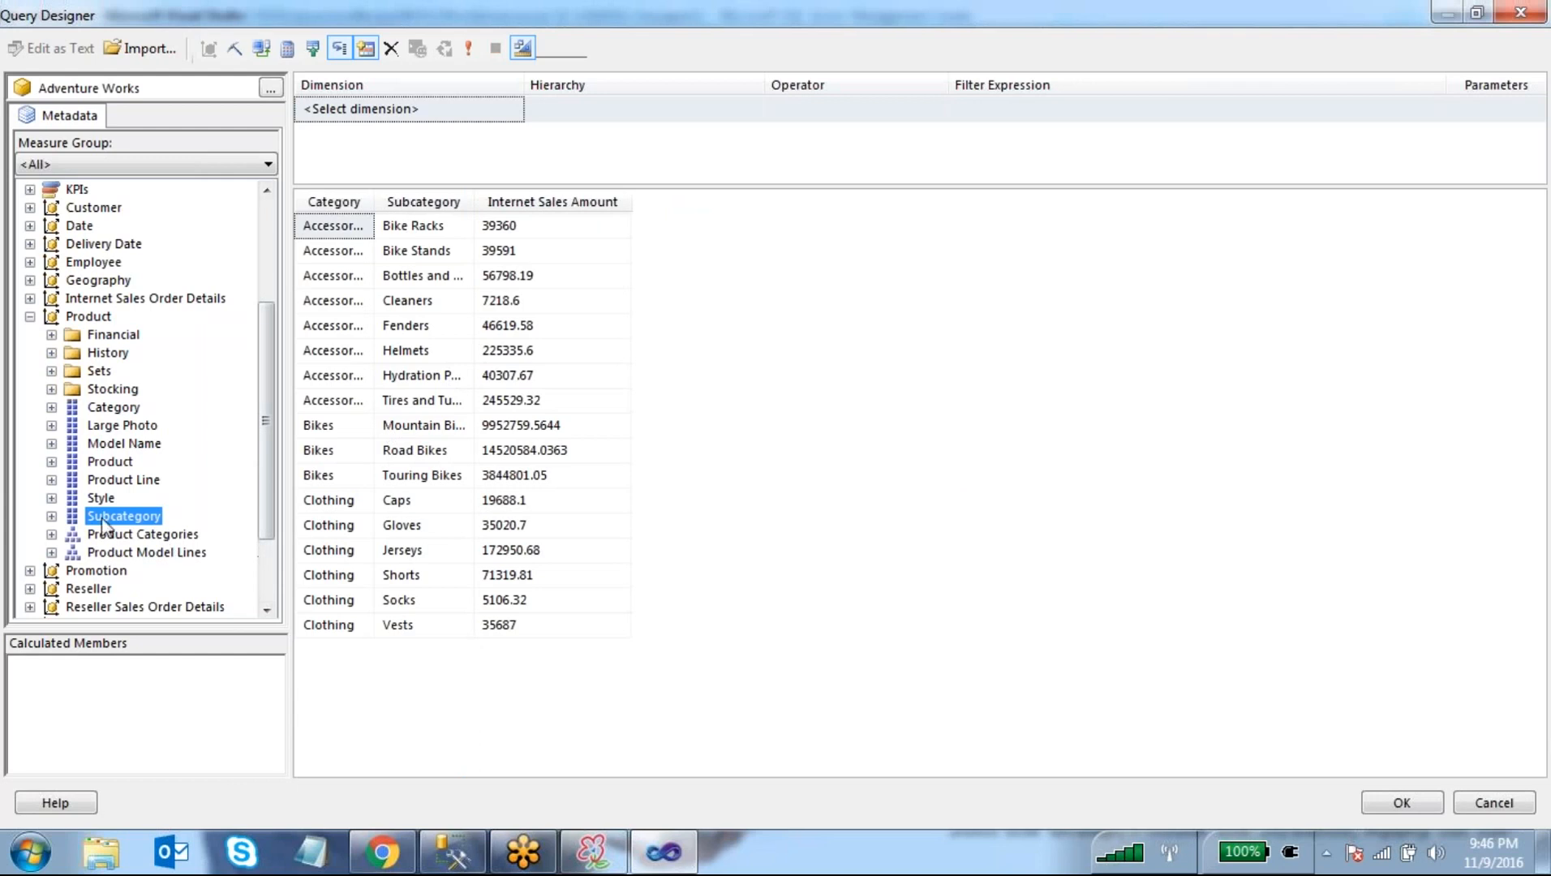
drag(116, 462, 444, 460)
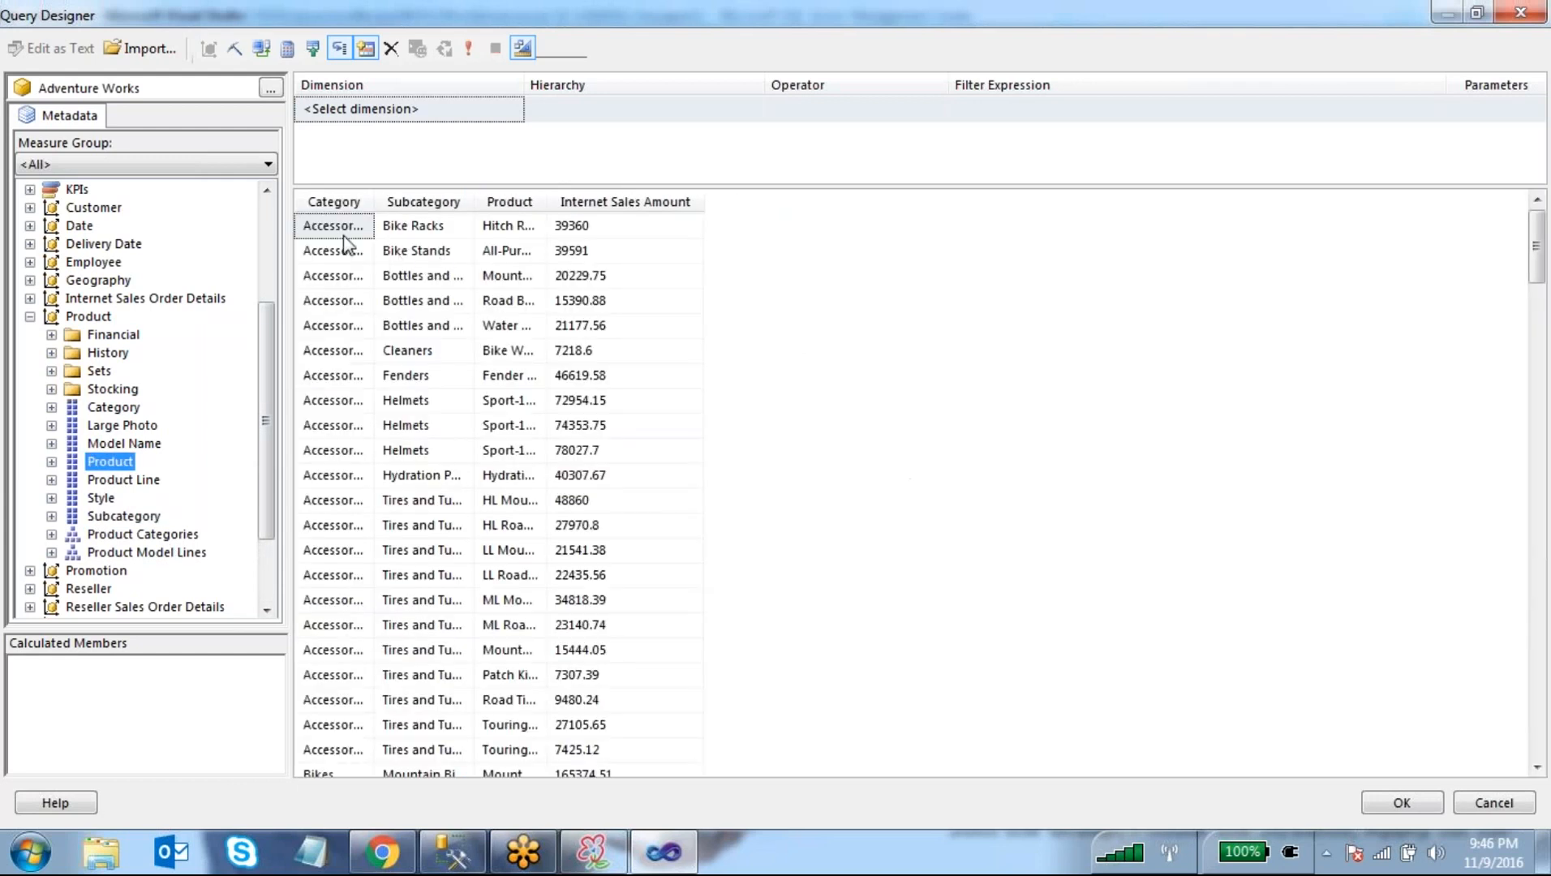
- Widen the Category and Subcategory result columns to fit their contents
click(361, 230)
double_click(373, 202)
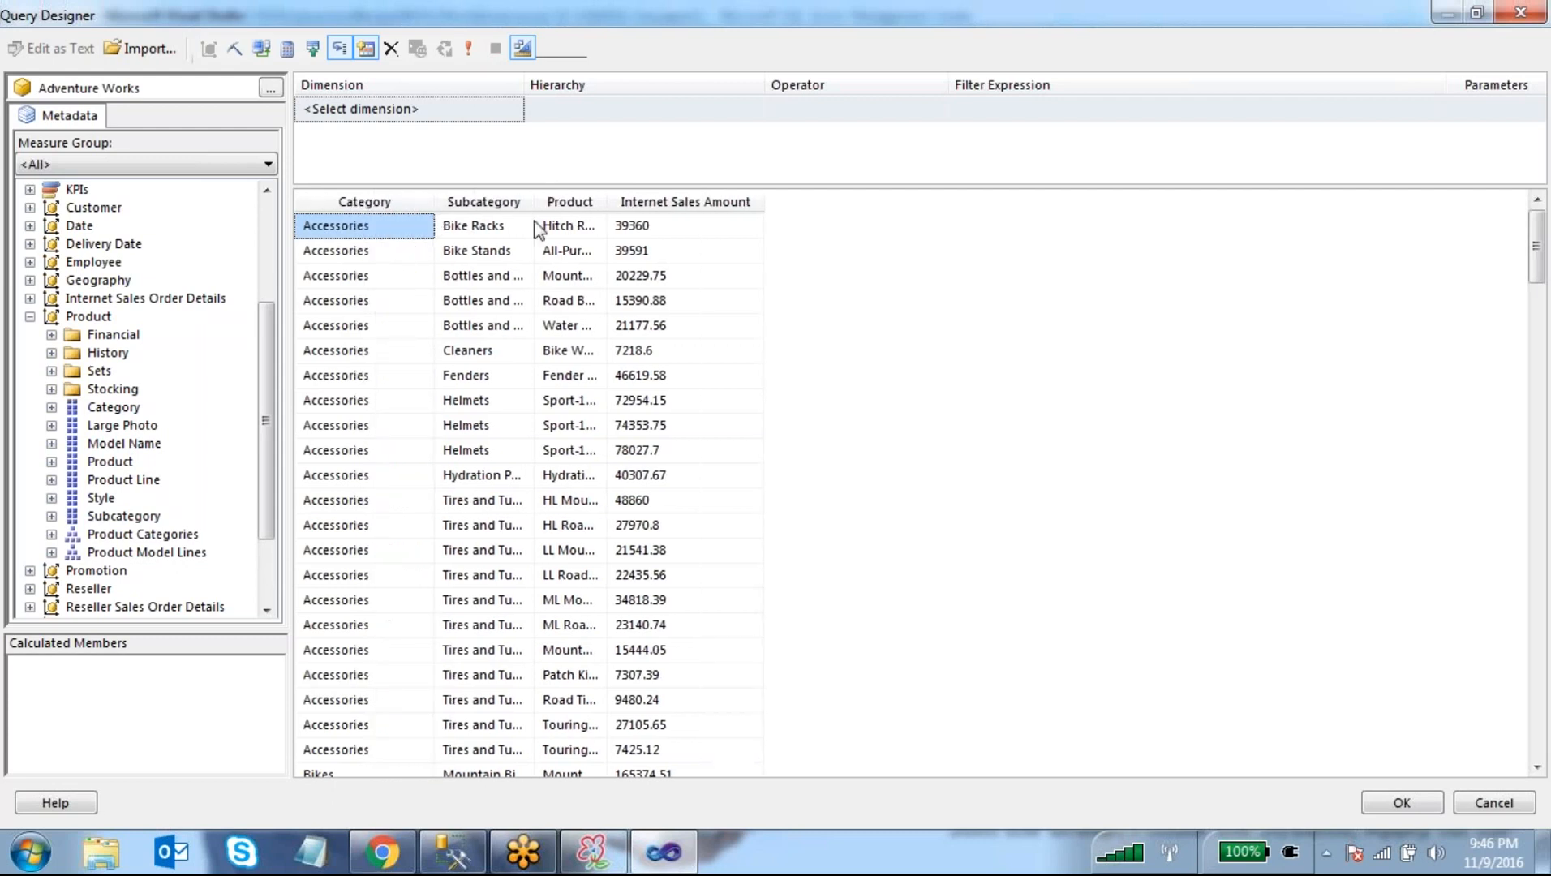
double_click(535, 202)
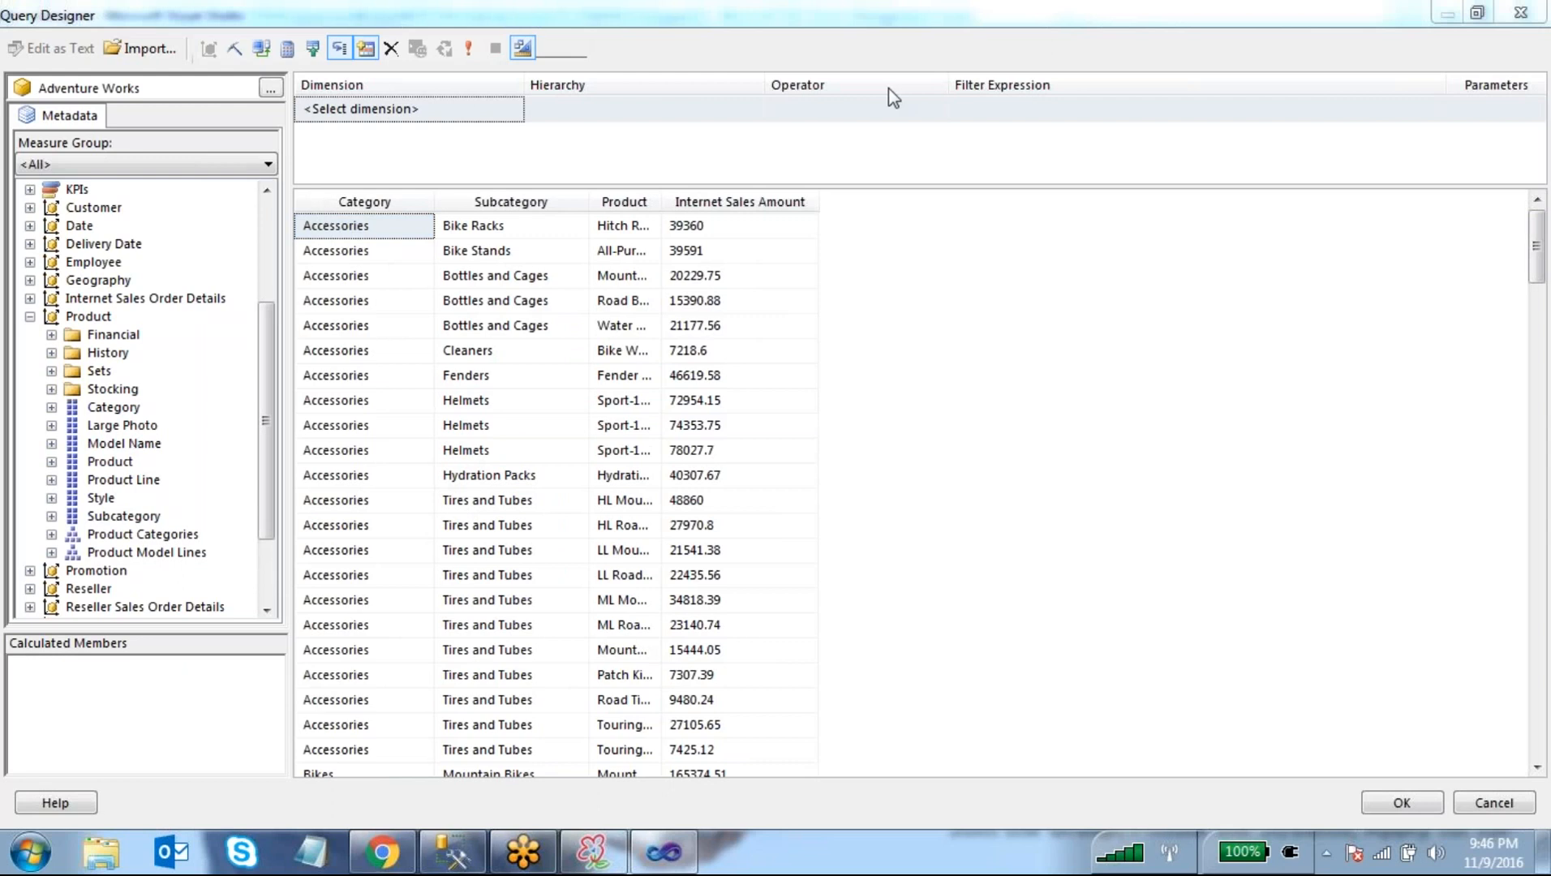
- Switch the query designer from design mode to MDX text and review the generated query
click(524, 50)
drag(663, 124, 296, 80)
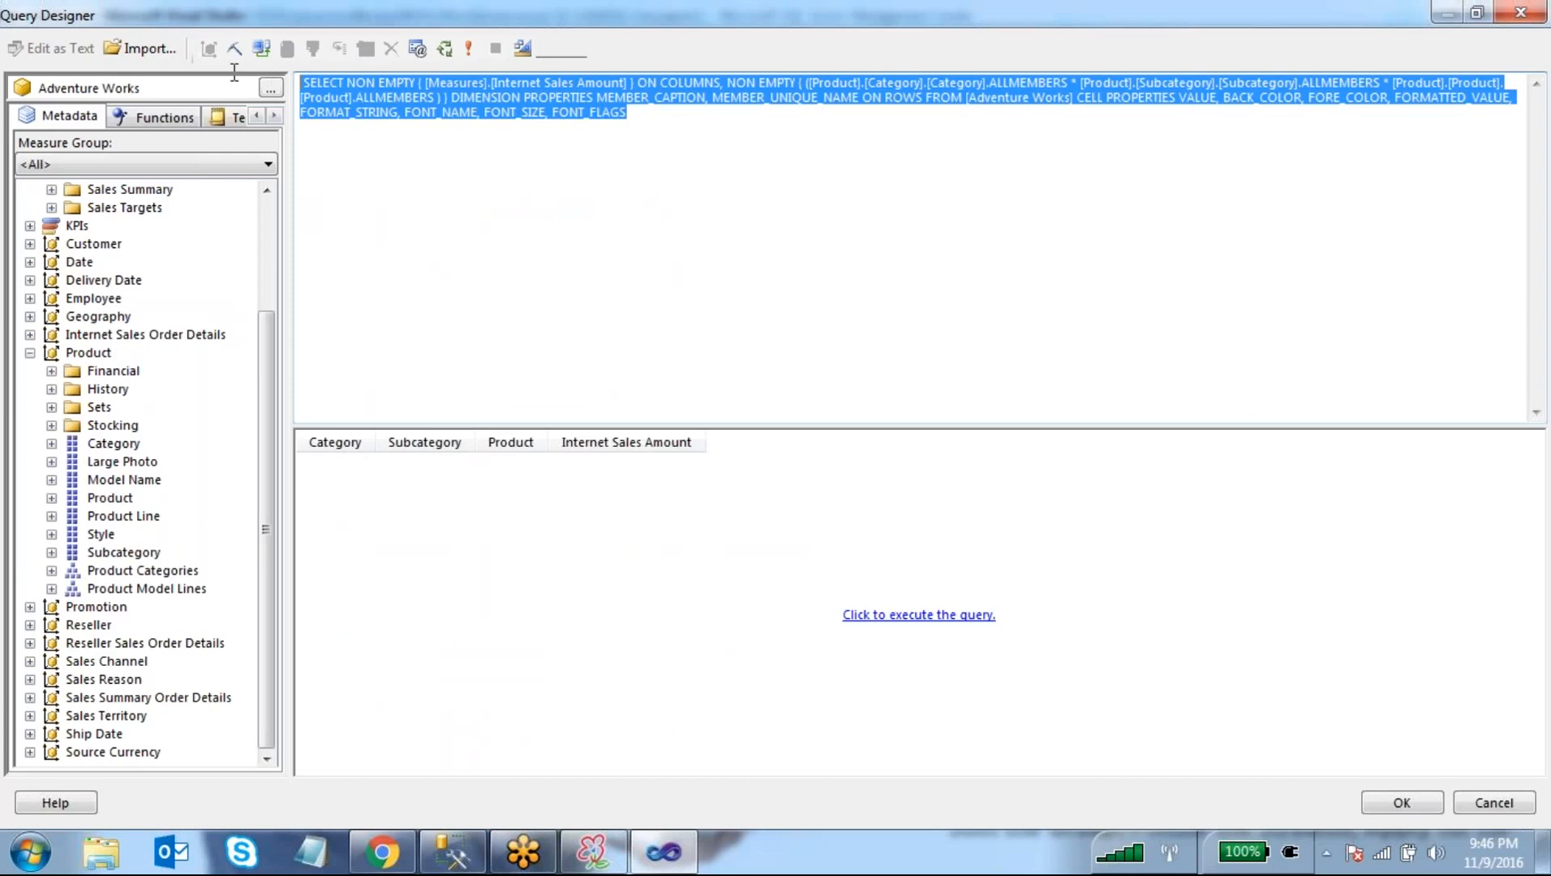
click(641, 189)
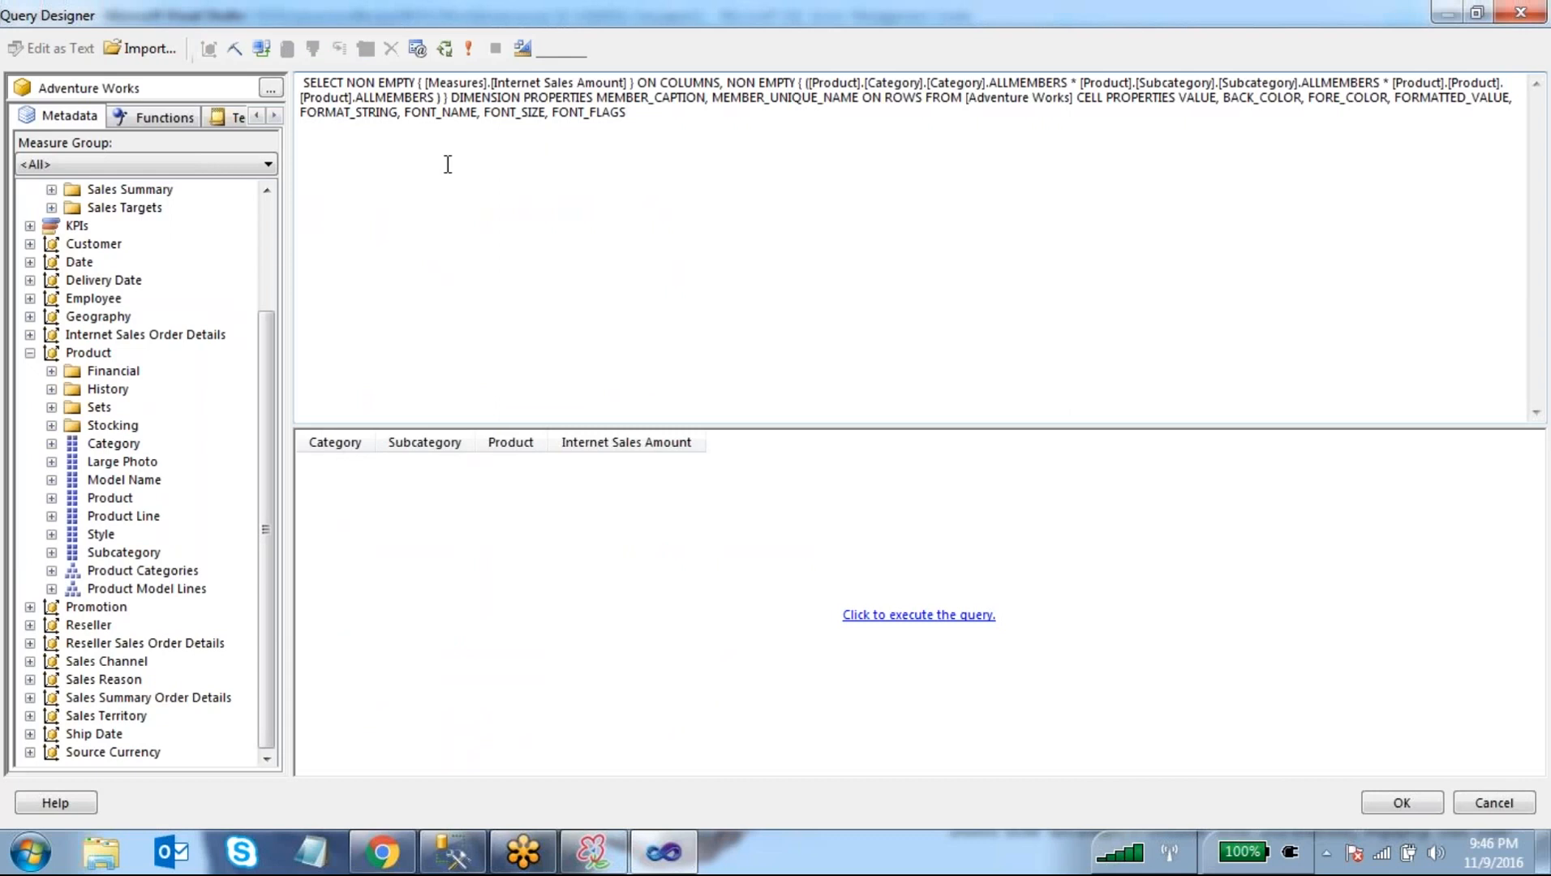
- Define a query parameter named CategoryName on the Product dimension with the Category hierarchy
click(415, 49)
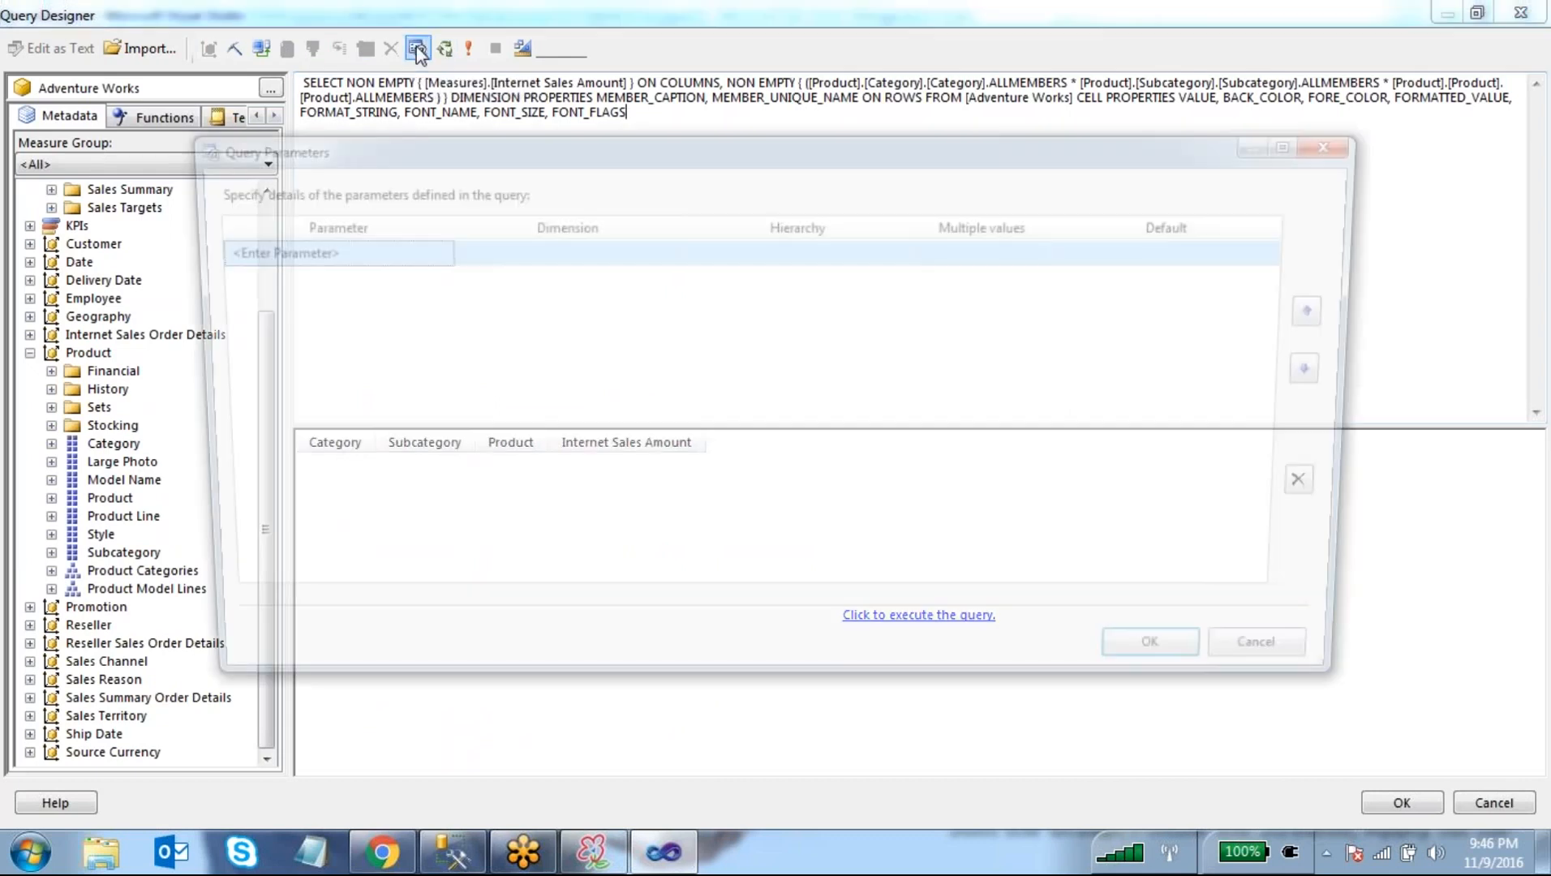
click(424, 248)
text(categoryName)
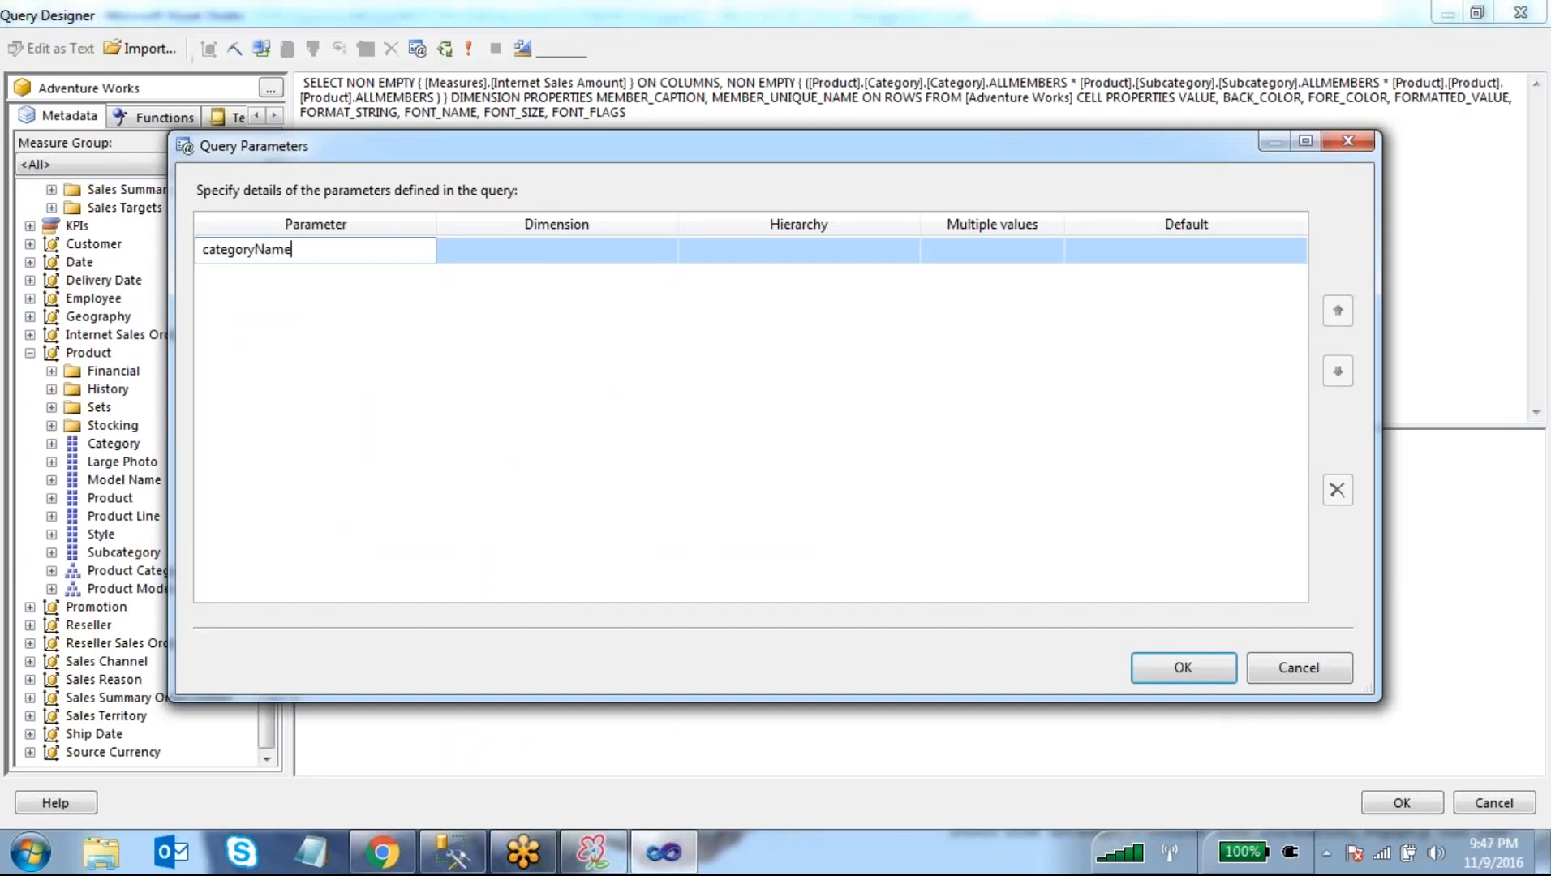
key(Home)
key(Delete)
text(C)
click(592, 260)
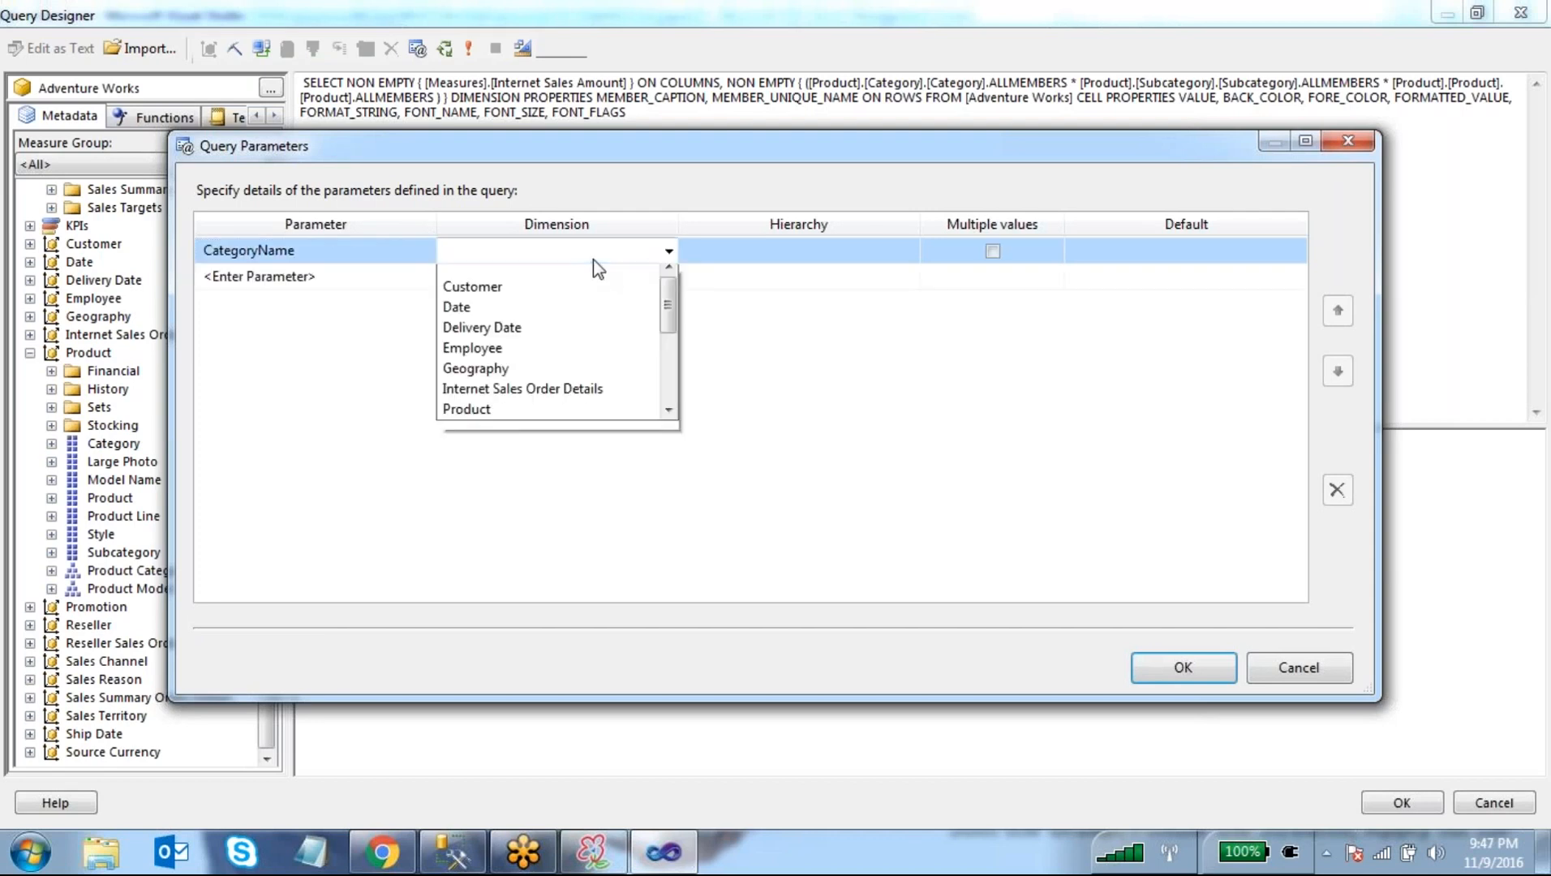
scroll(638, 357, down, 1)
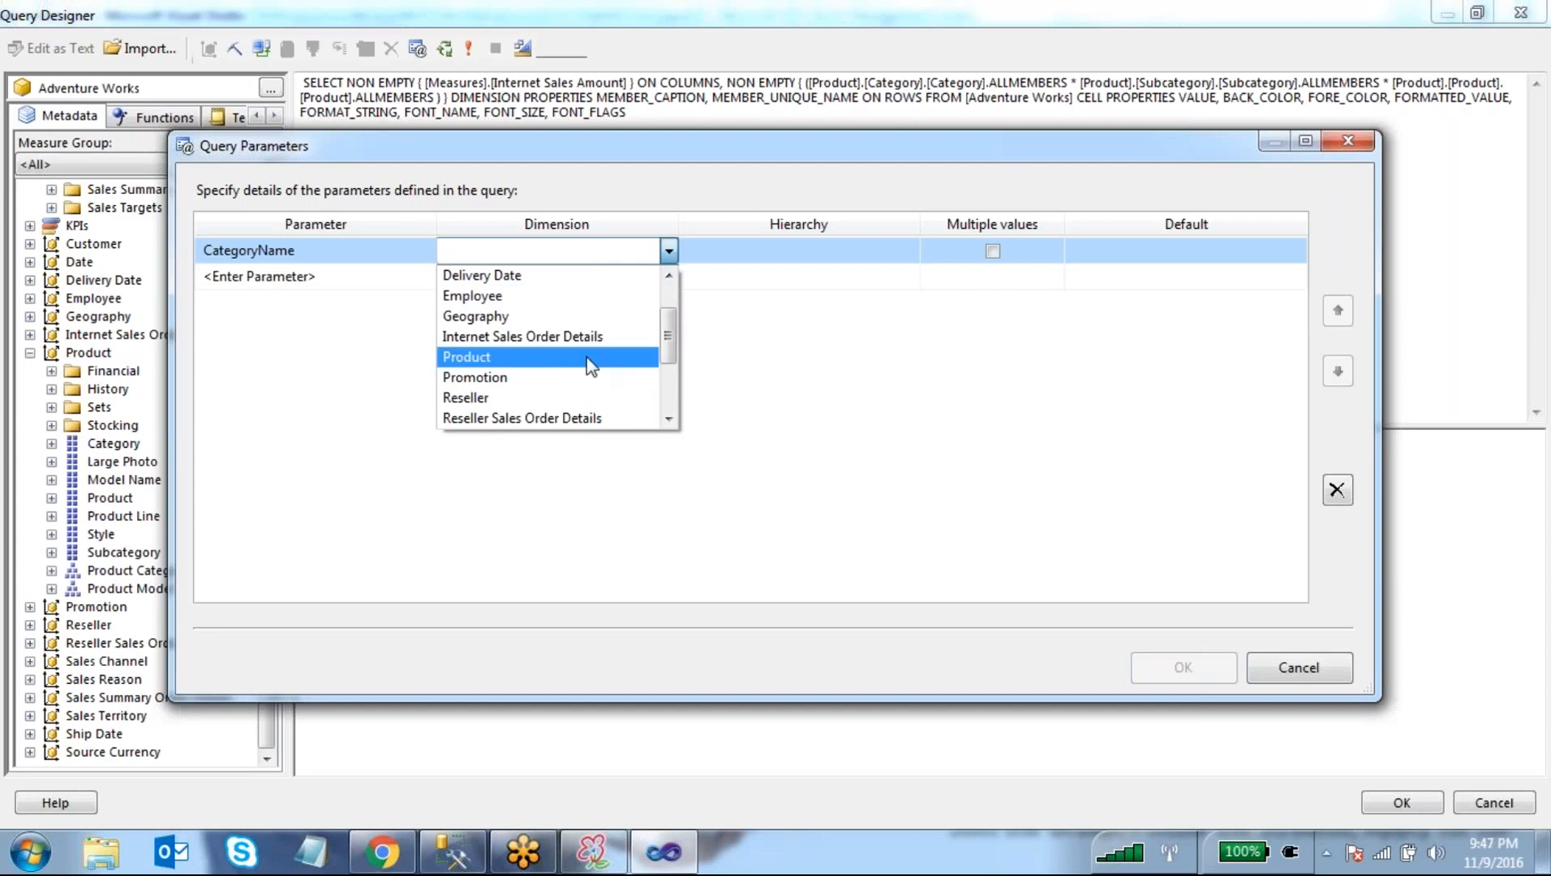
click(500, 357)
click(831, 252)
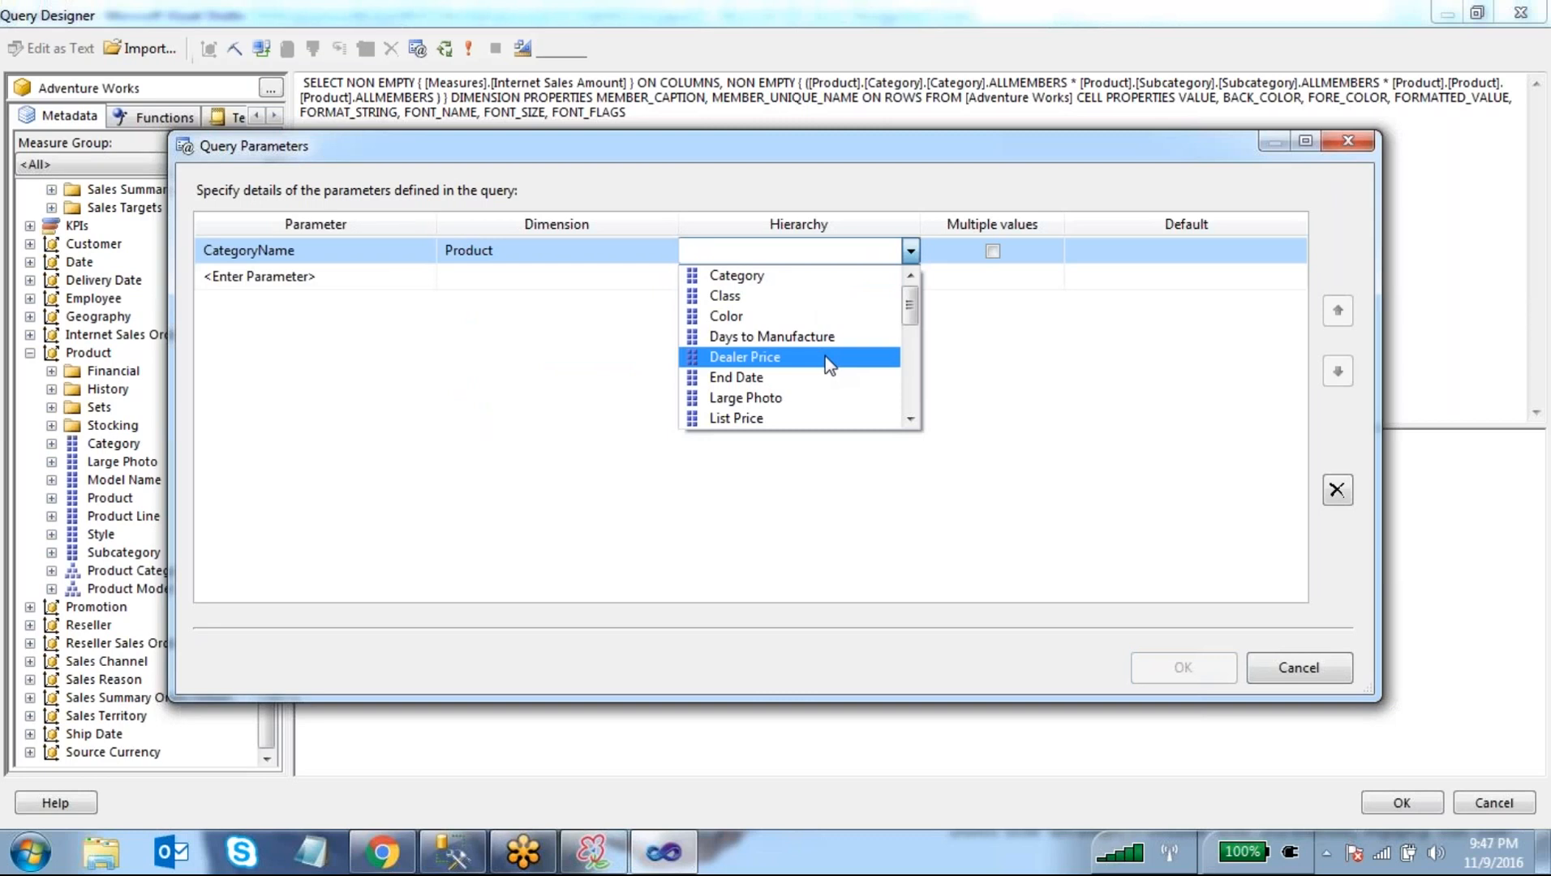
click(820, 277)
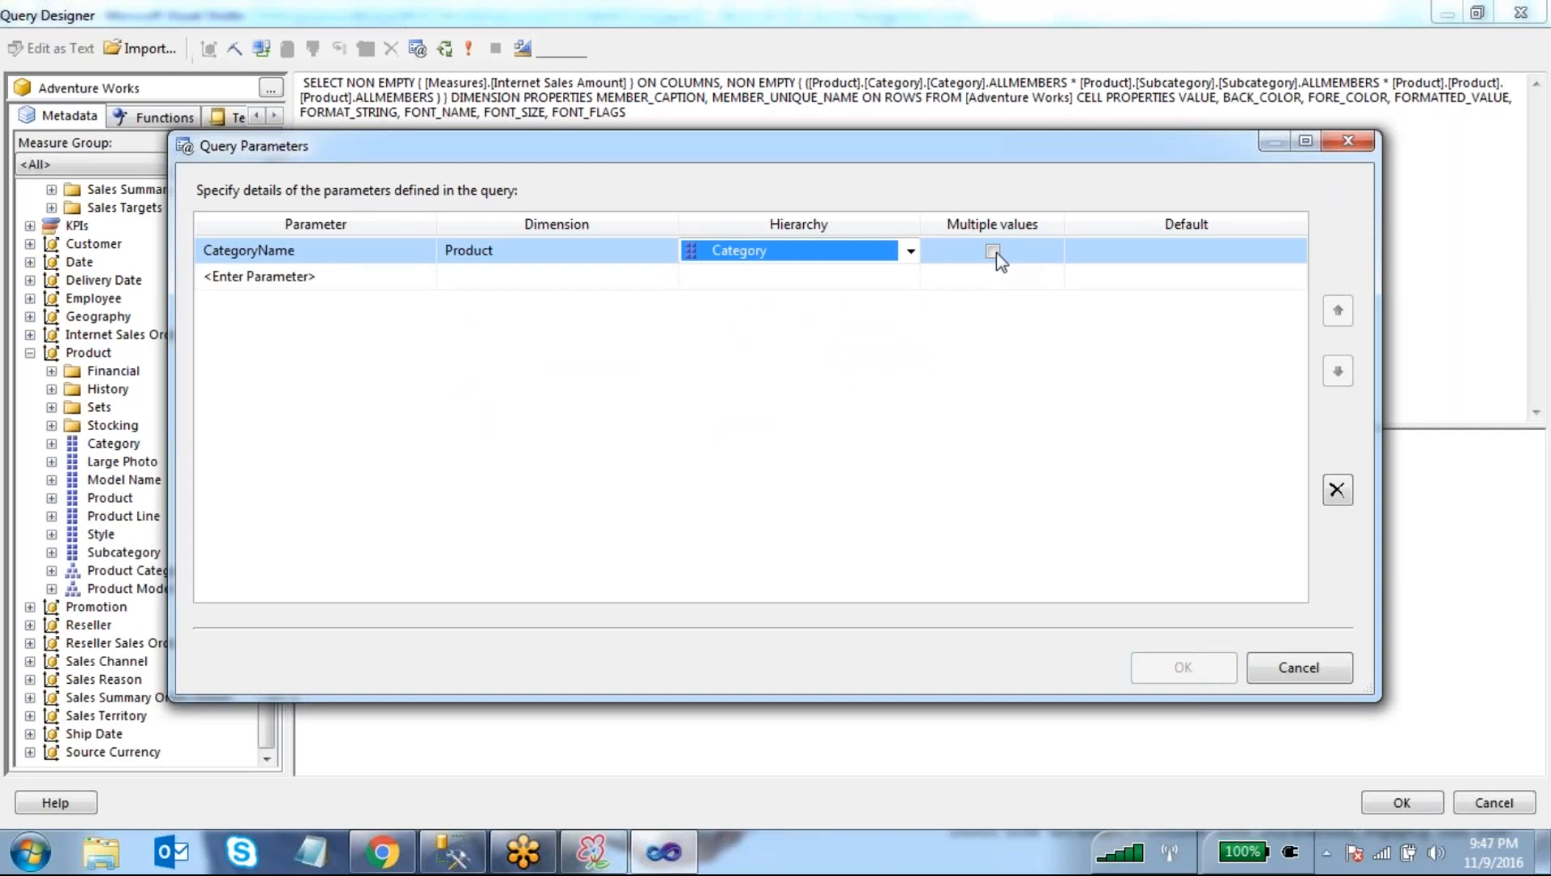
- Set the default value of the CategoryName parameter to Bikes
click(1192, 261)
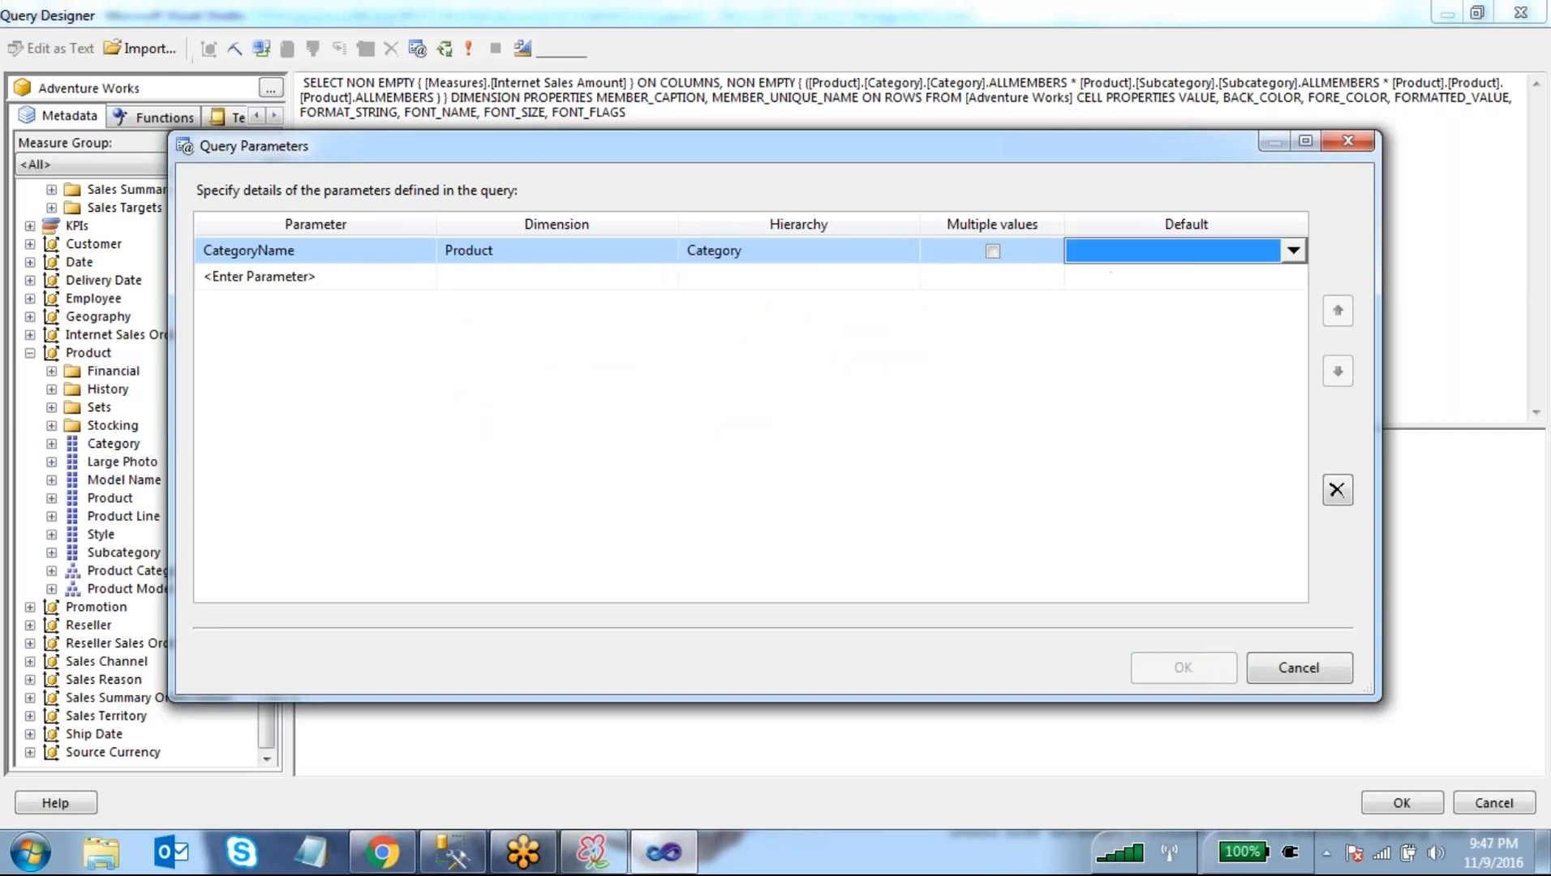
click(1294, 250)
click(1099, 297)
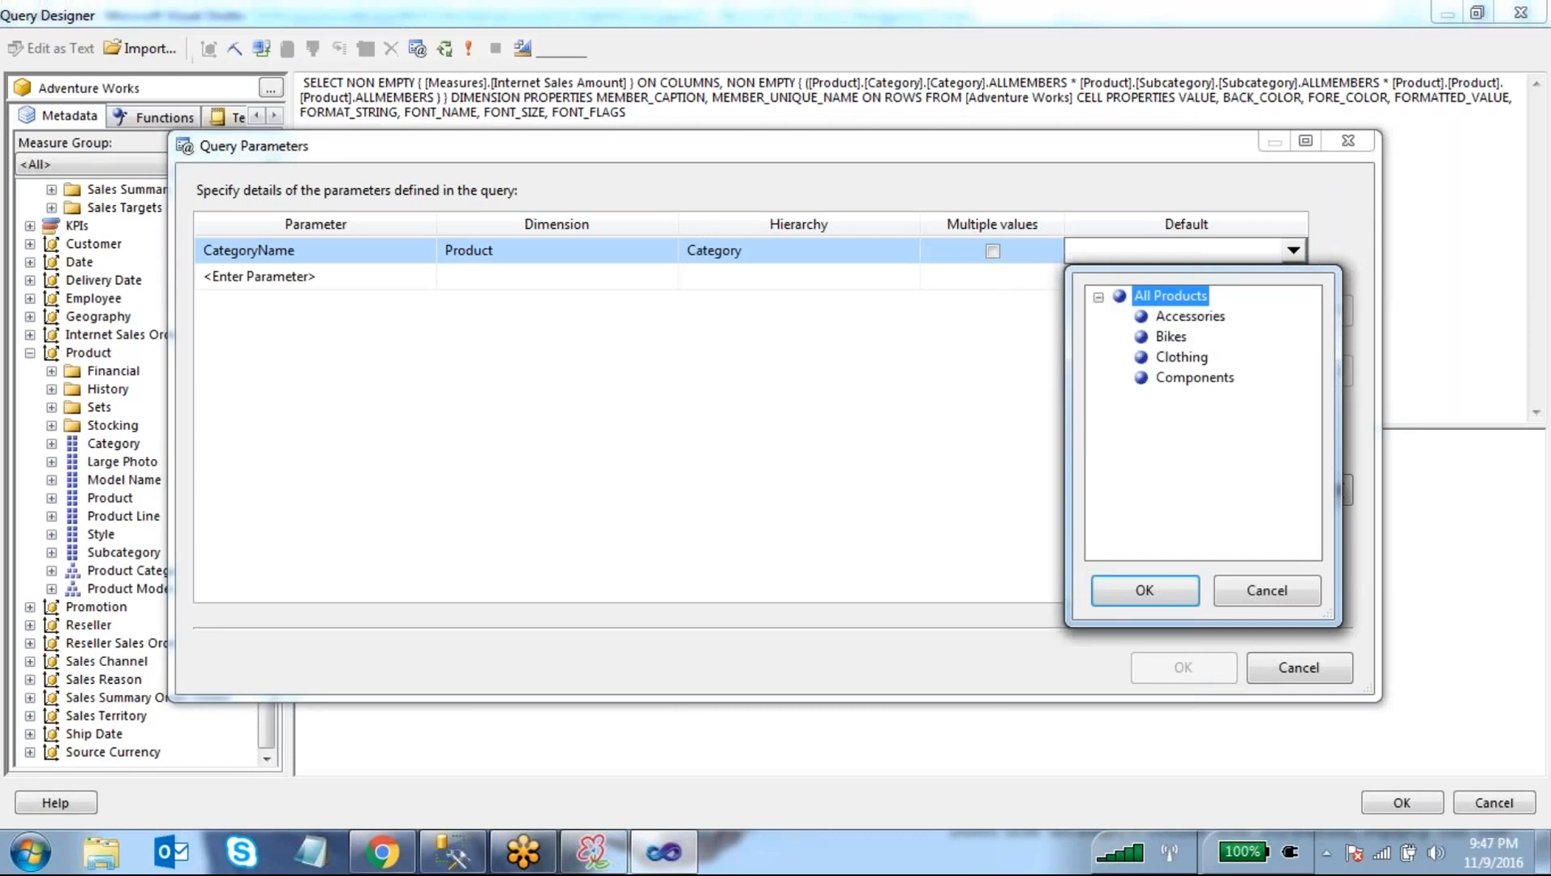
click(1178, 317)
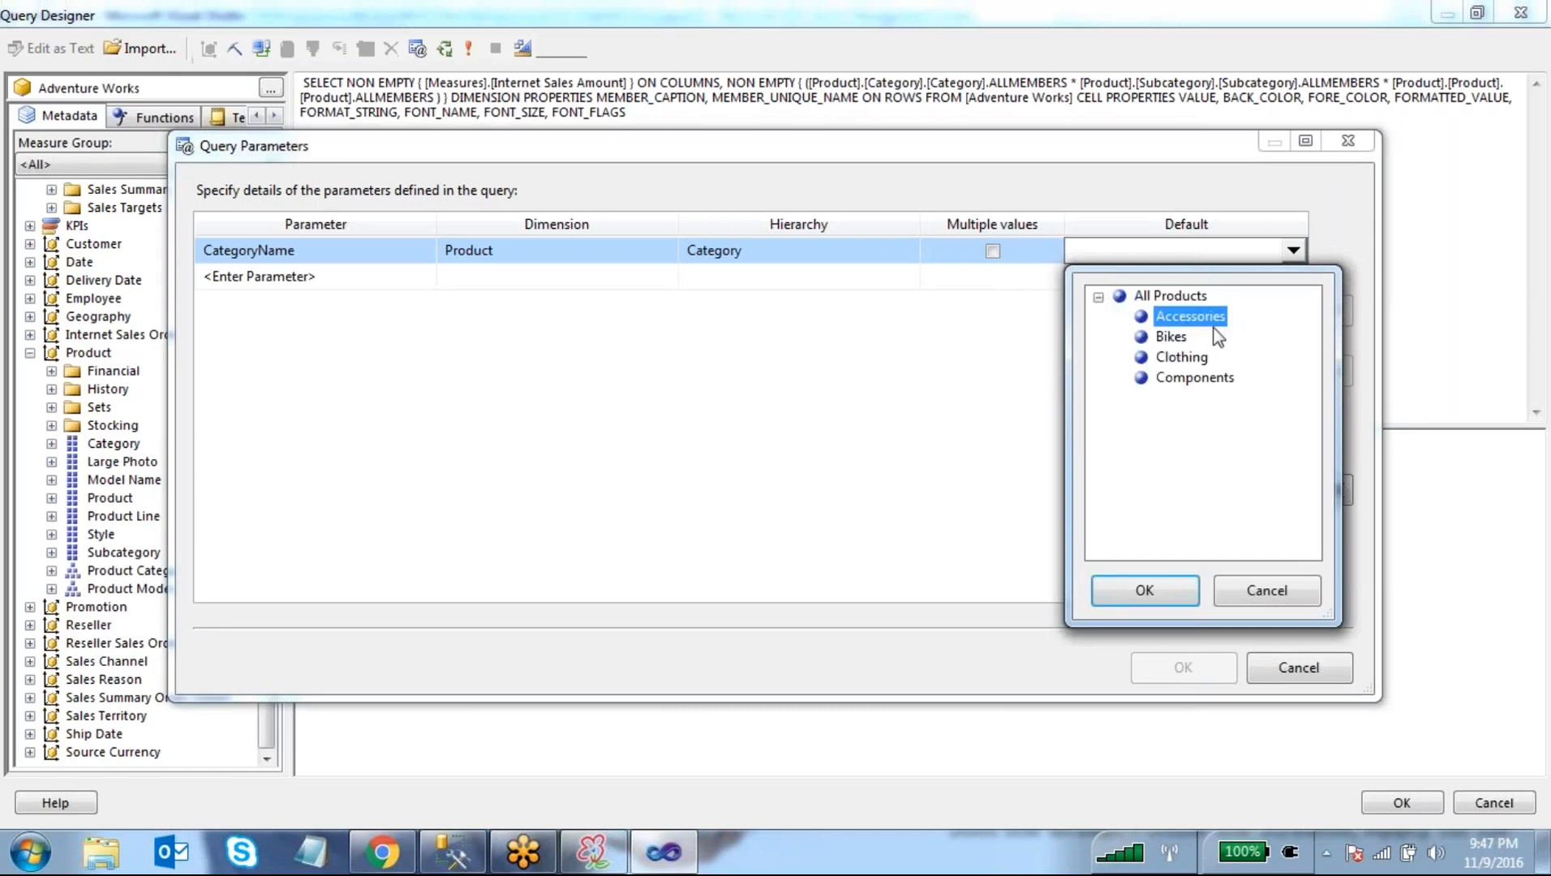
click(1175, 337)
click(1156, 588)
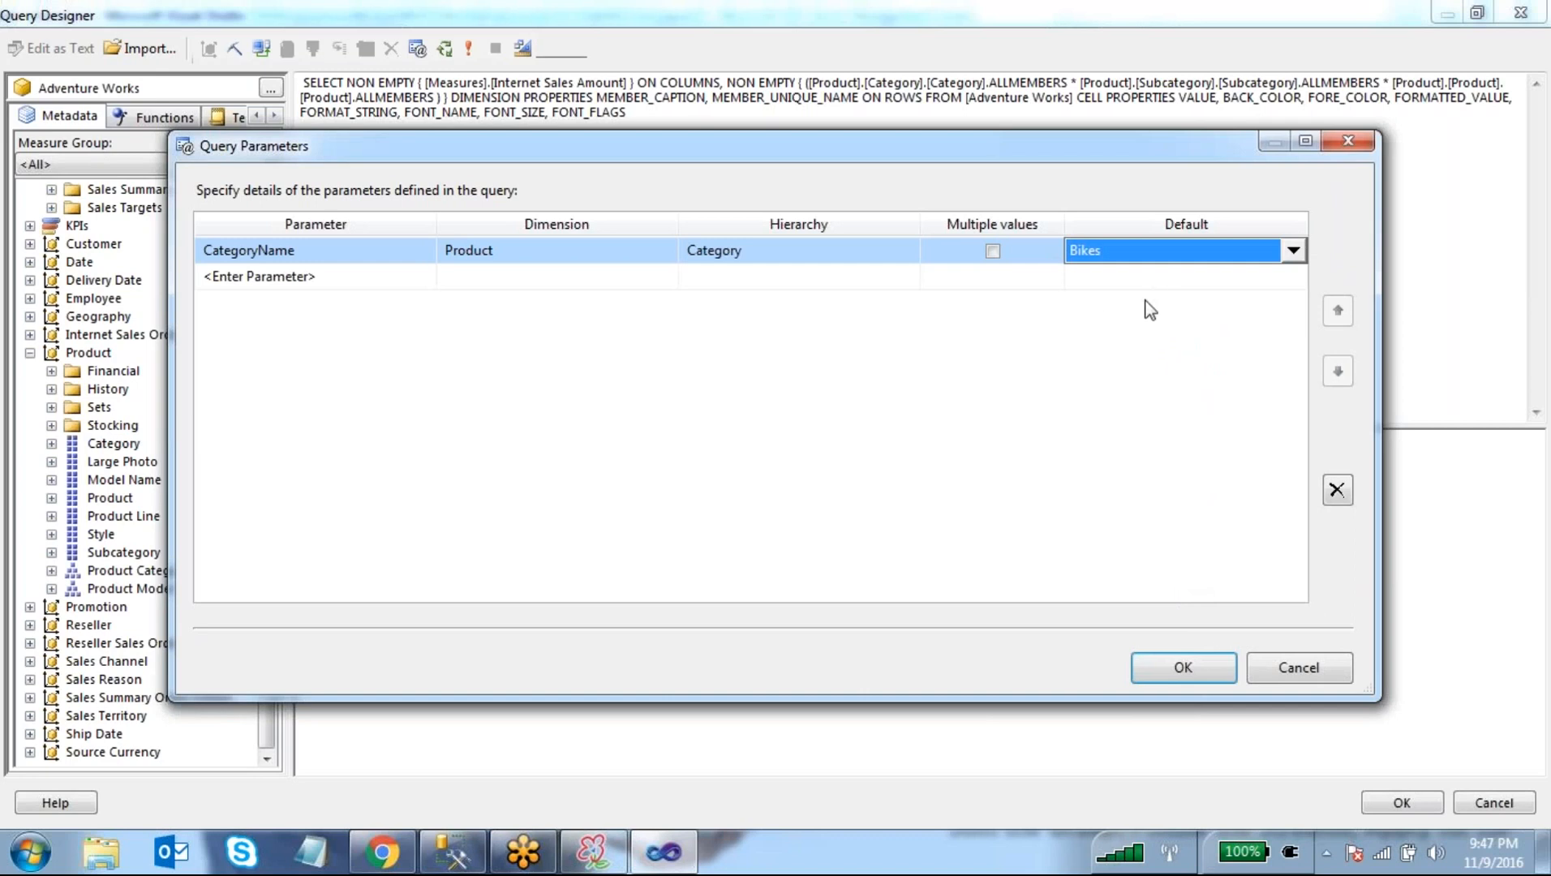
- Add a query parameter named SubcategoryName and assign it to the Product dimension
click(386, 276)
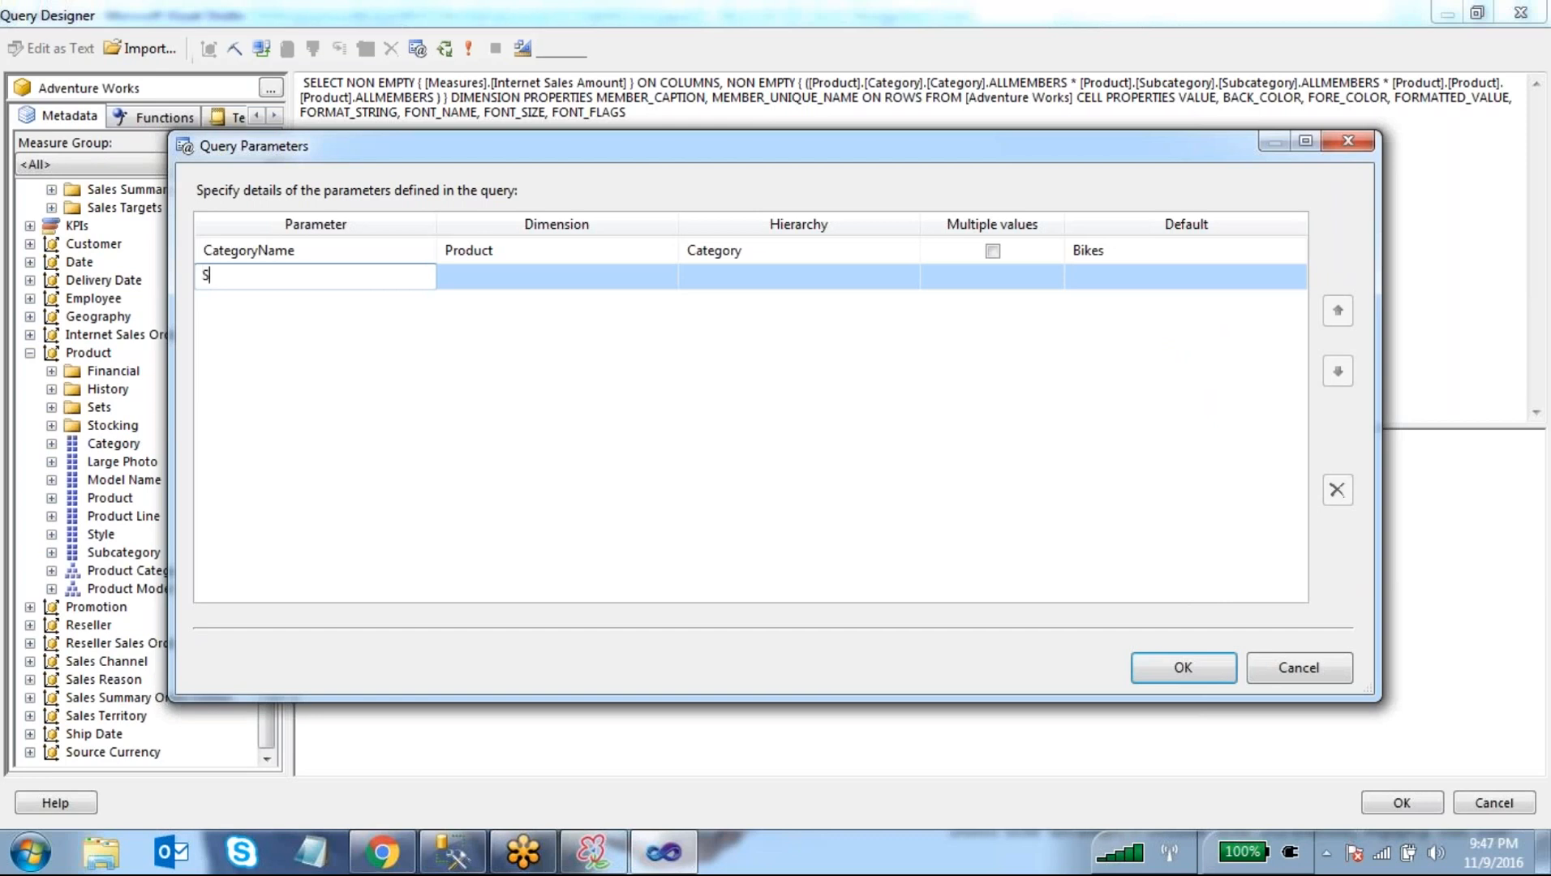
text(SubcategoryN)
text(ame)
click(523, 278)
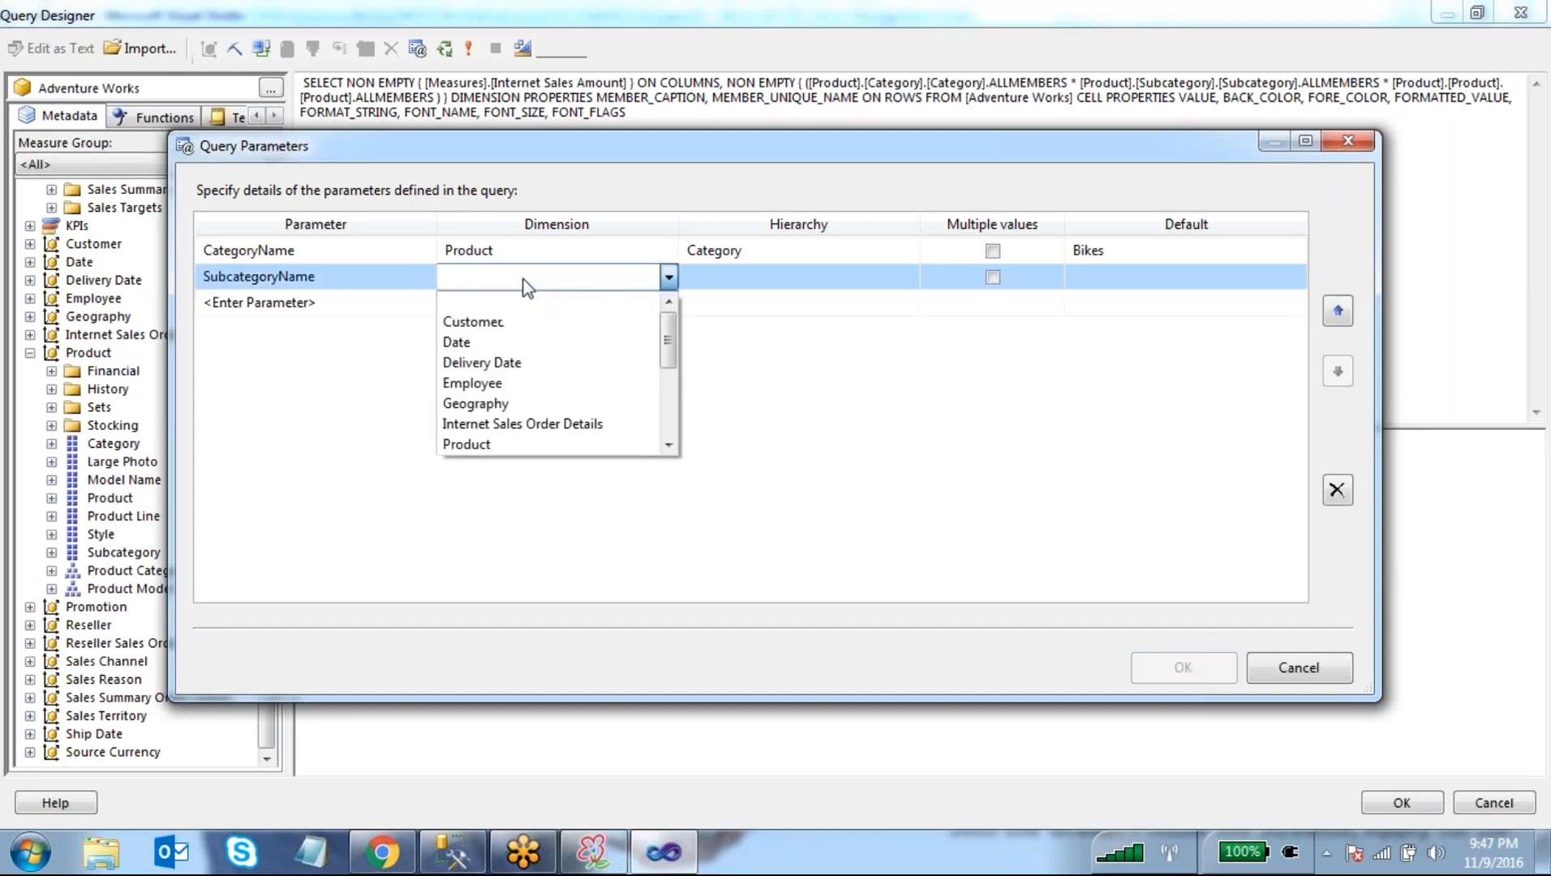
scroll(497, 379, down, 1)
click(497, 383)
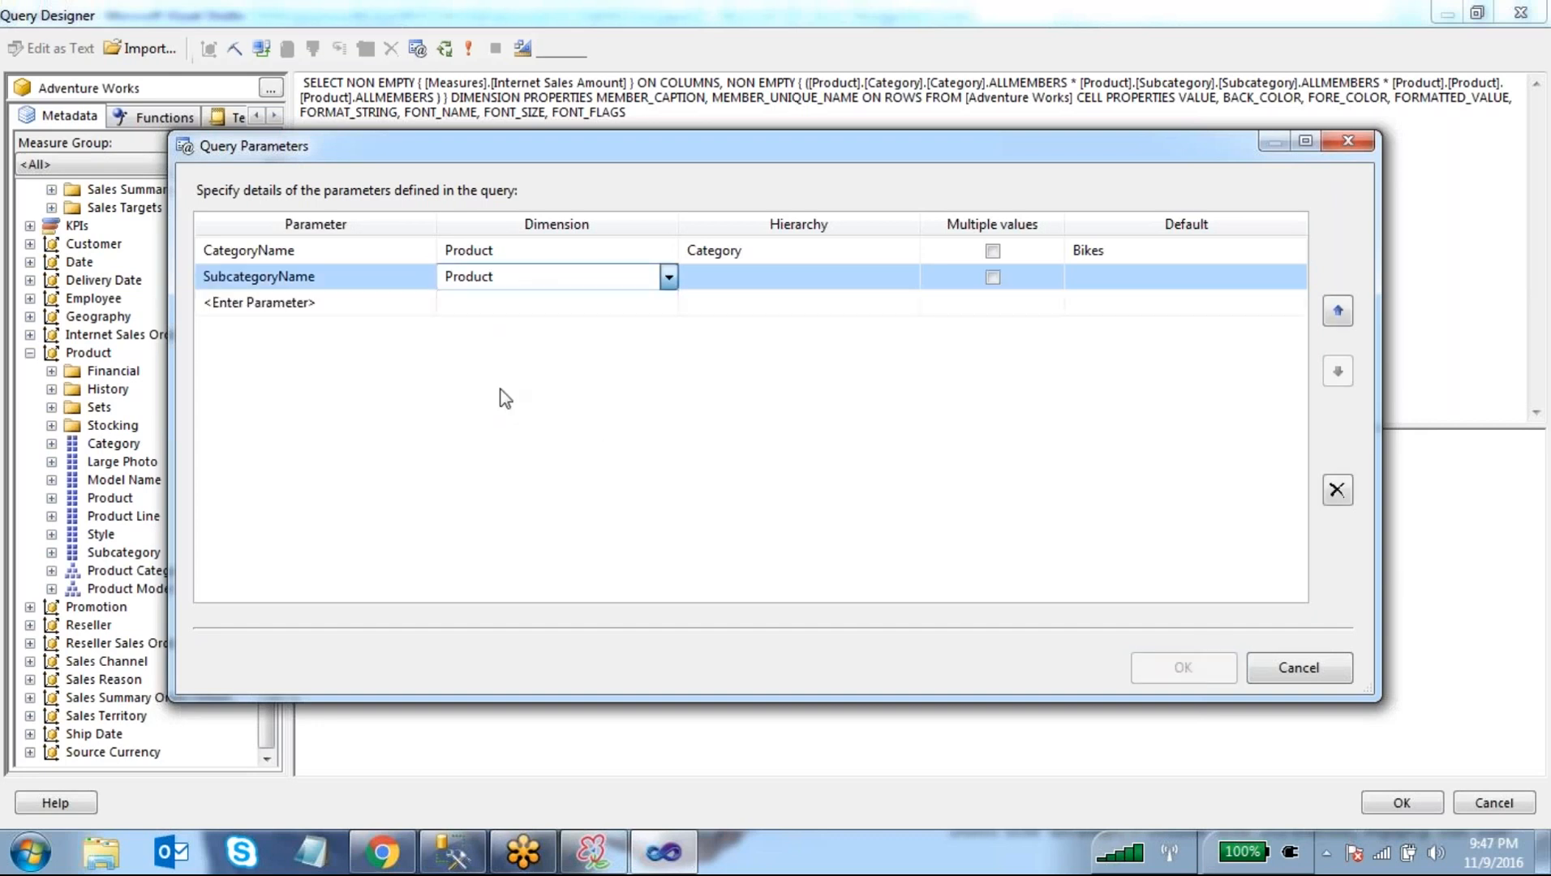
- Set the hierarchy of the SubcategoryName parameter to Subcategory
click(796, 280)
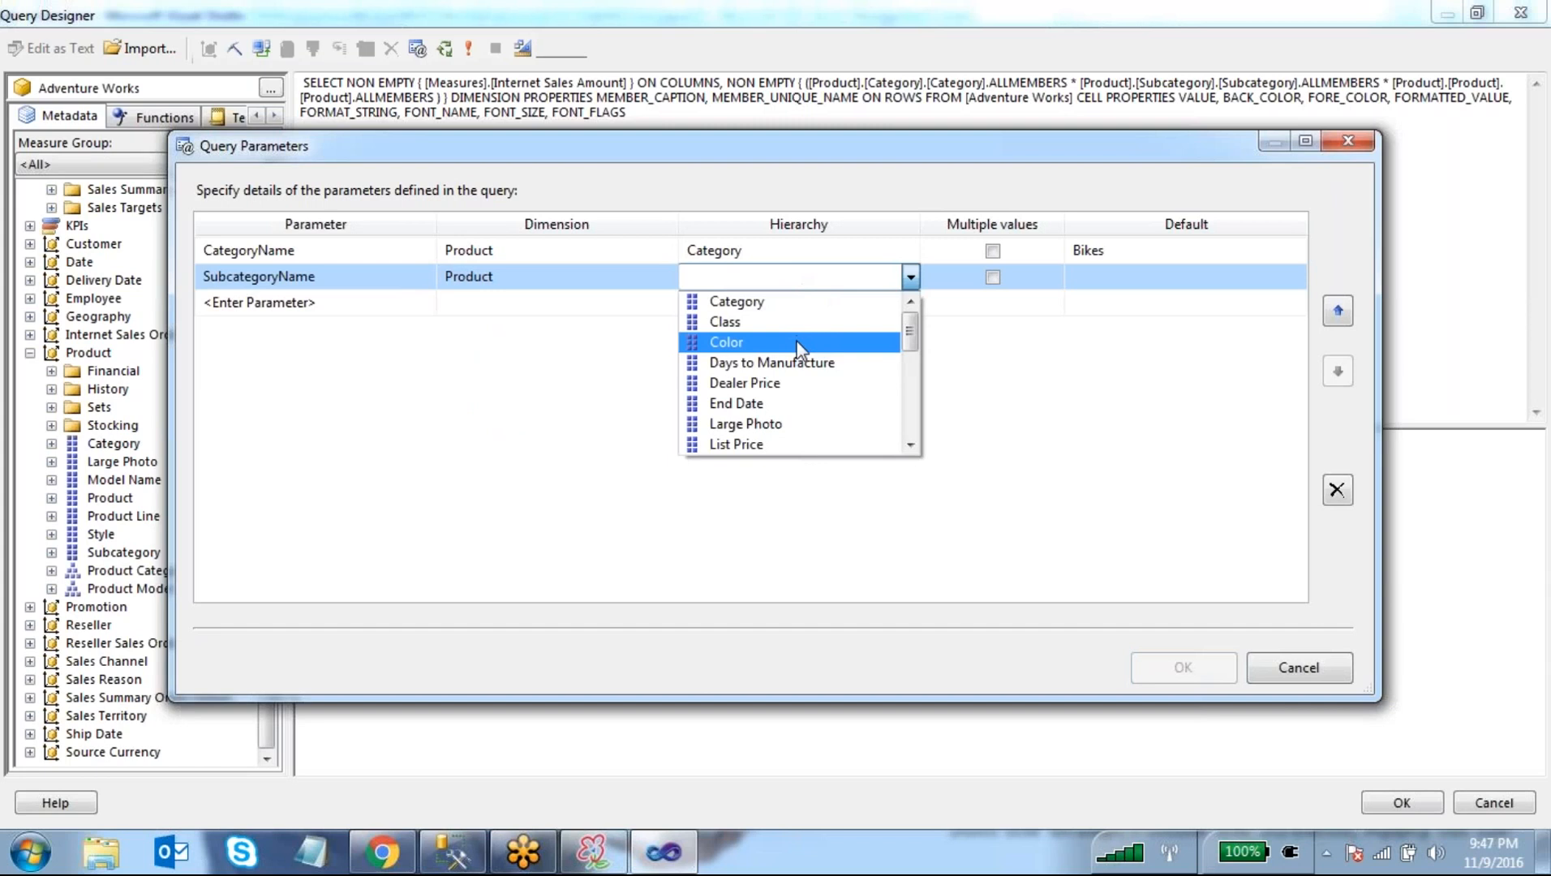
scroll(801, 377, down, 2)
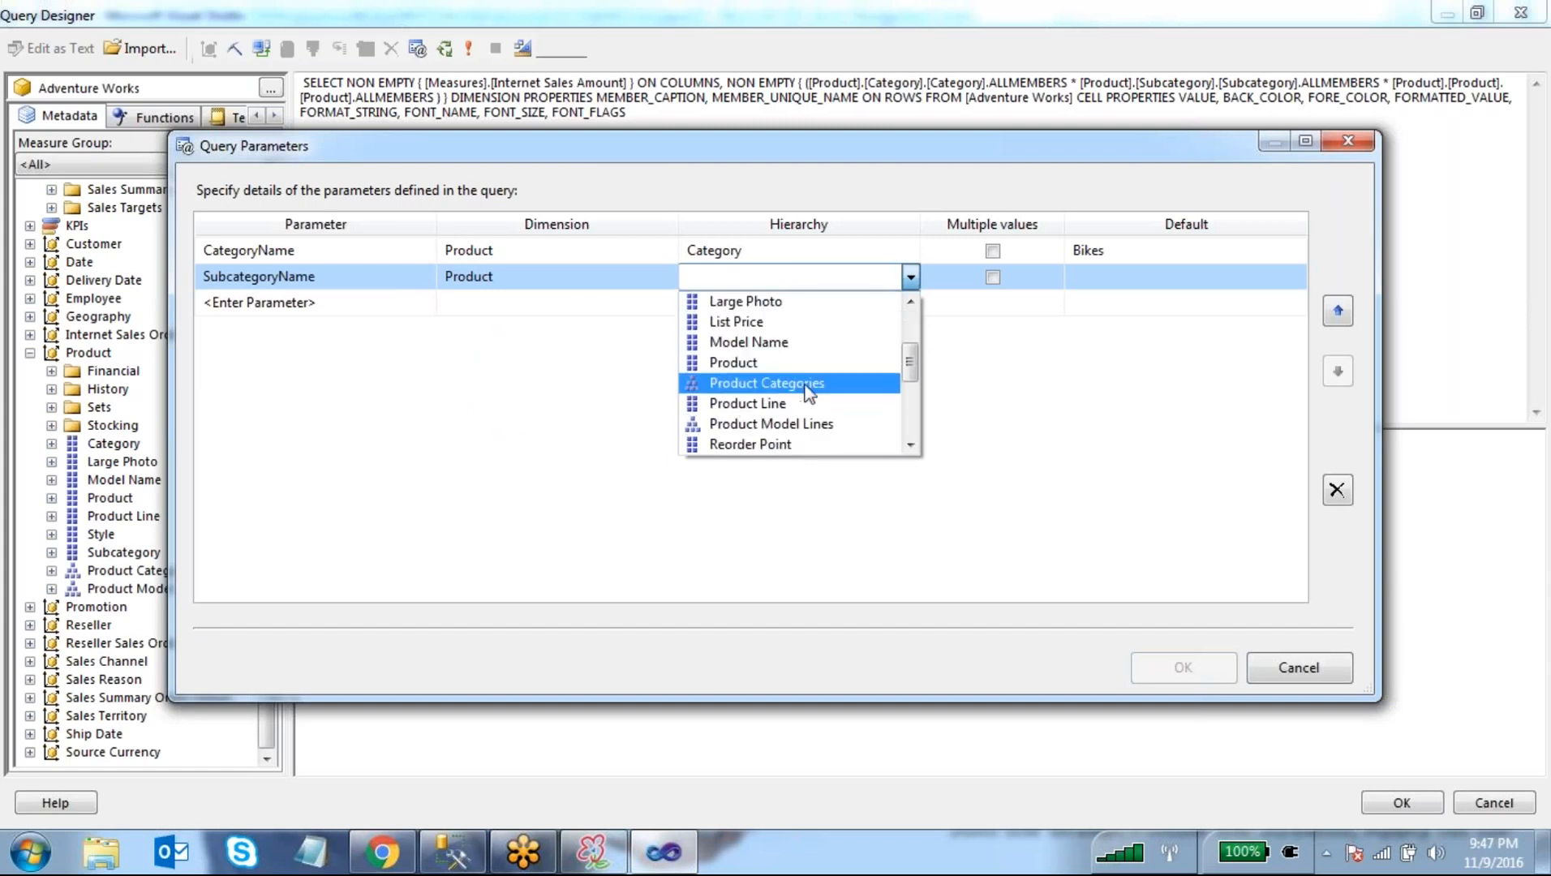
scroll(811, 407, down, 3)
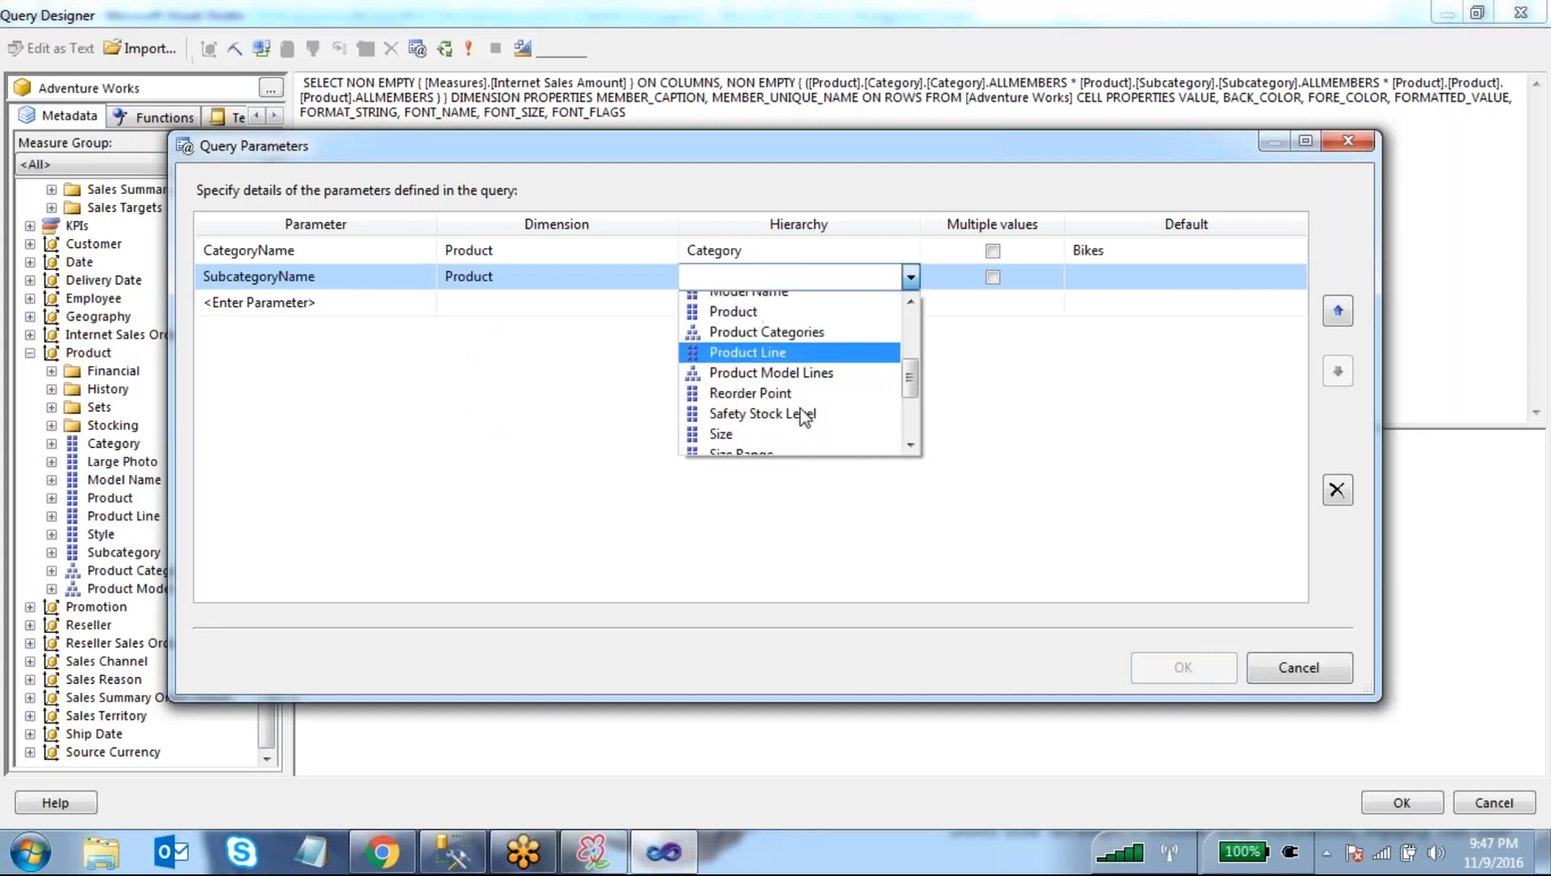
scroll(779, 383, down, 1)
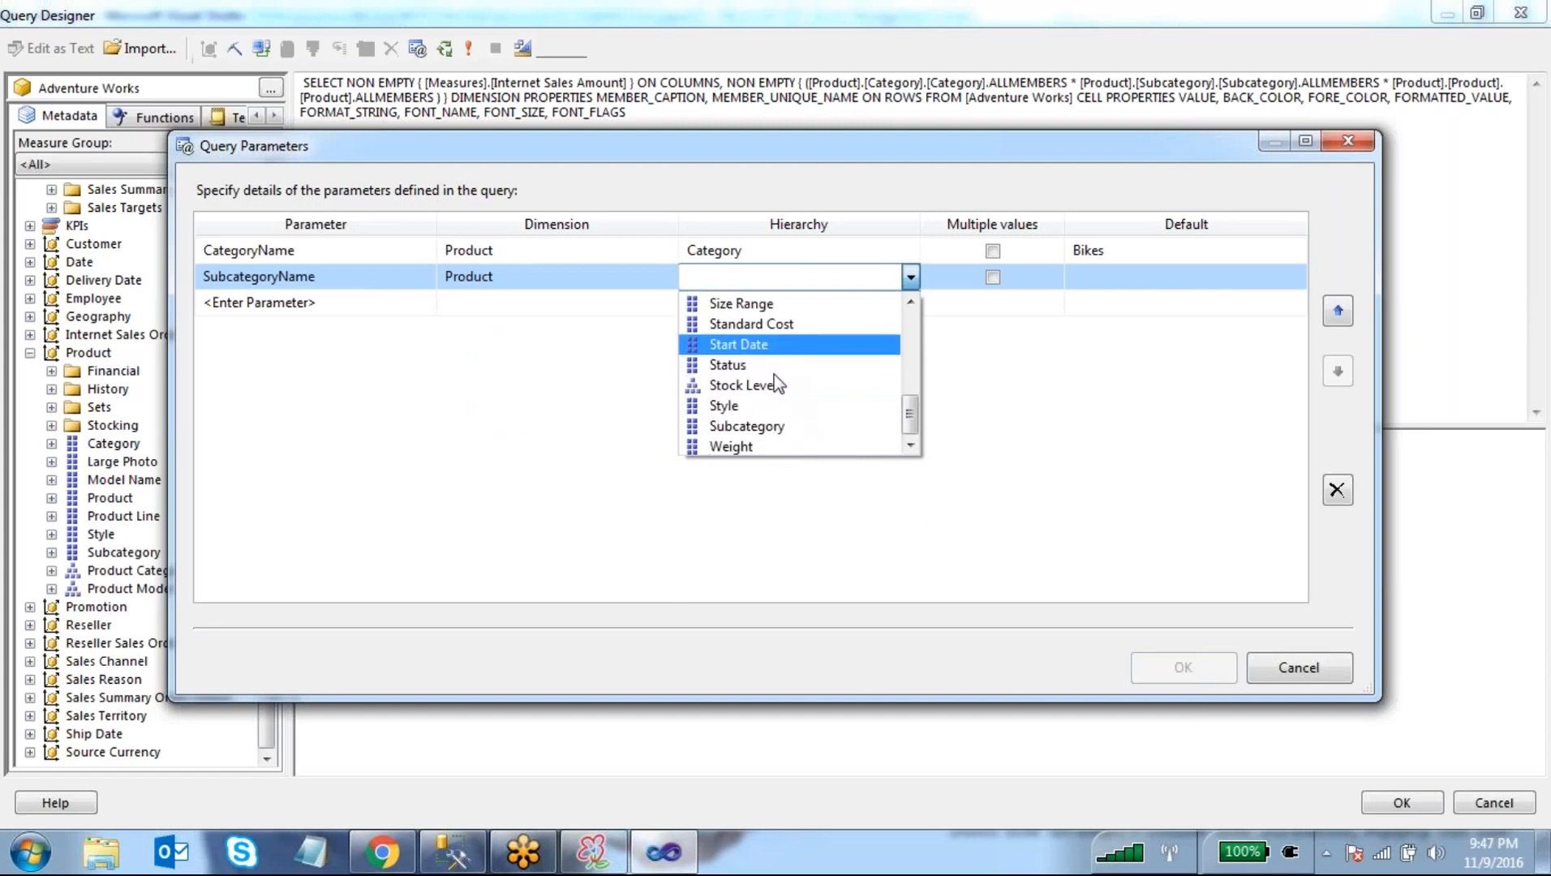
click(743, 425)
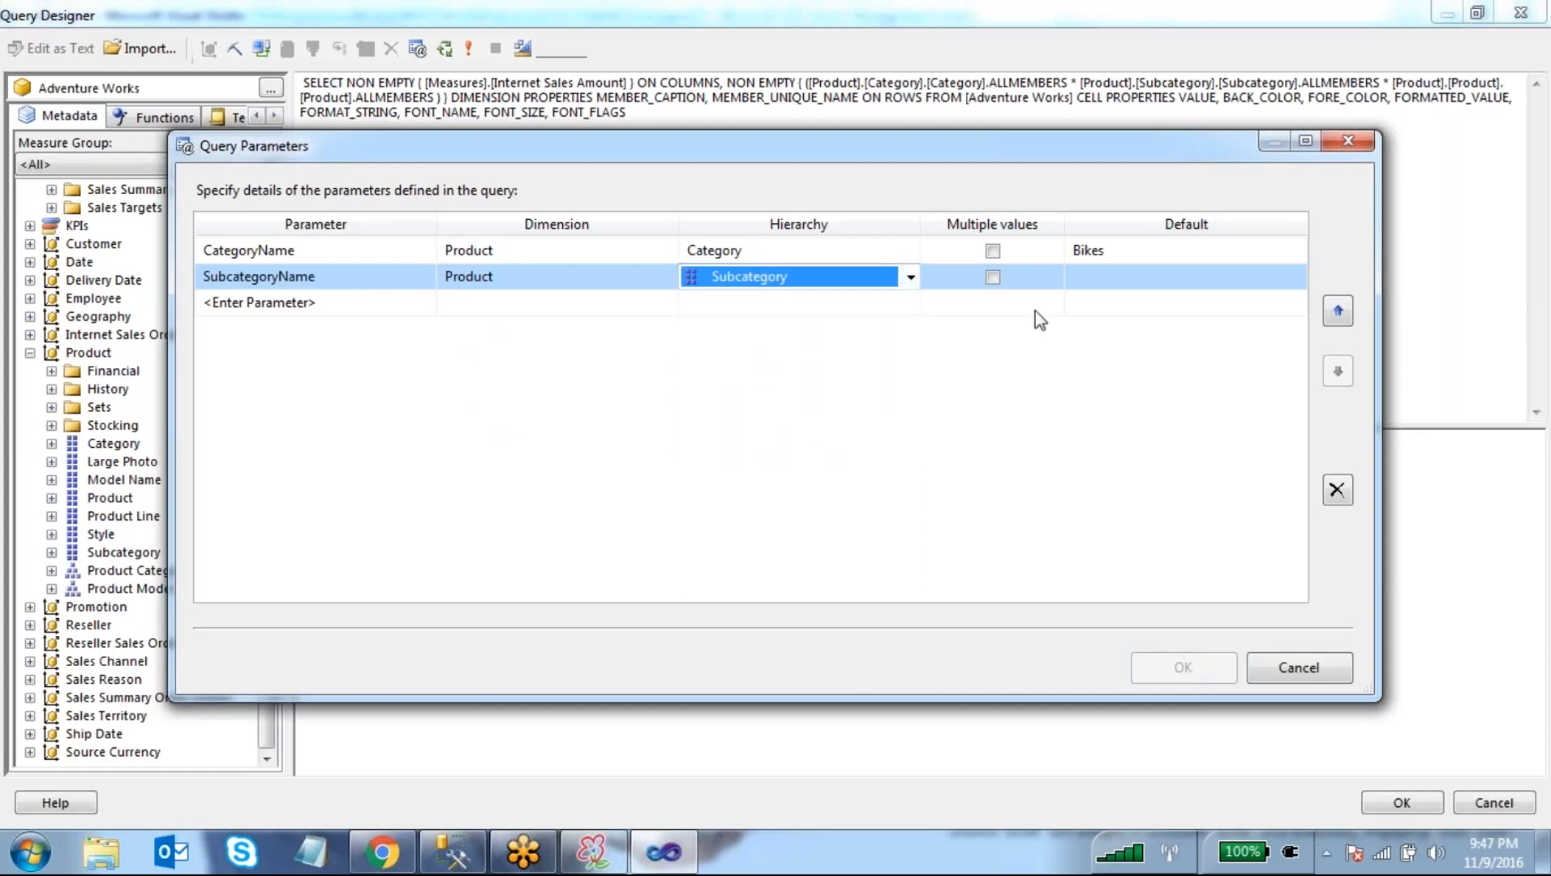
click(1123, 280)
click(1122, 280)
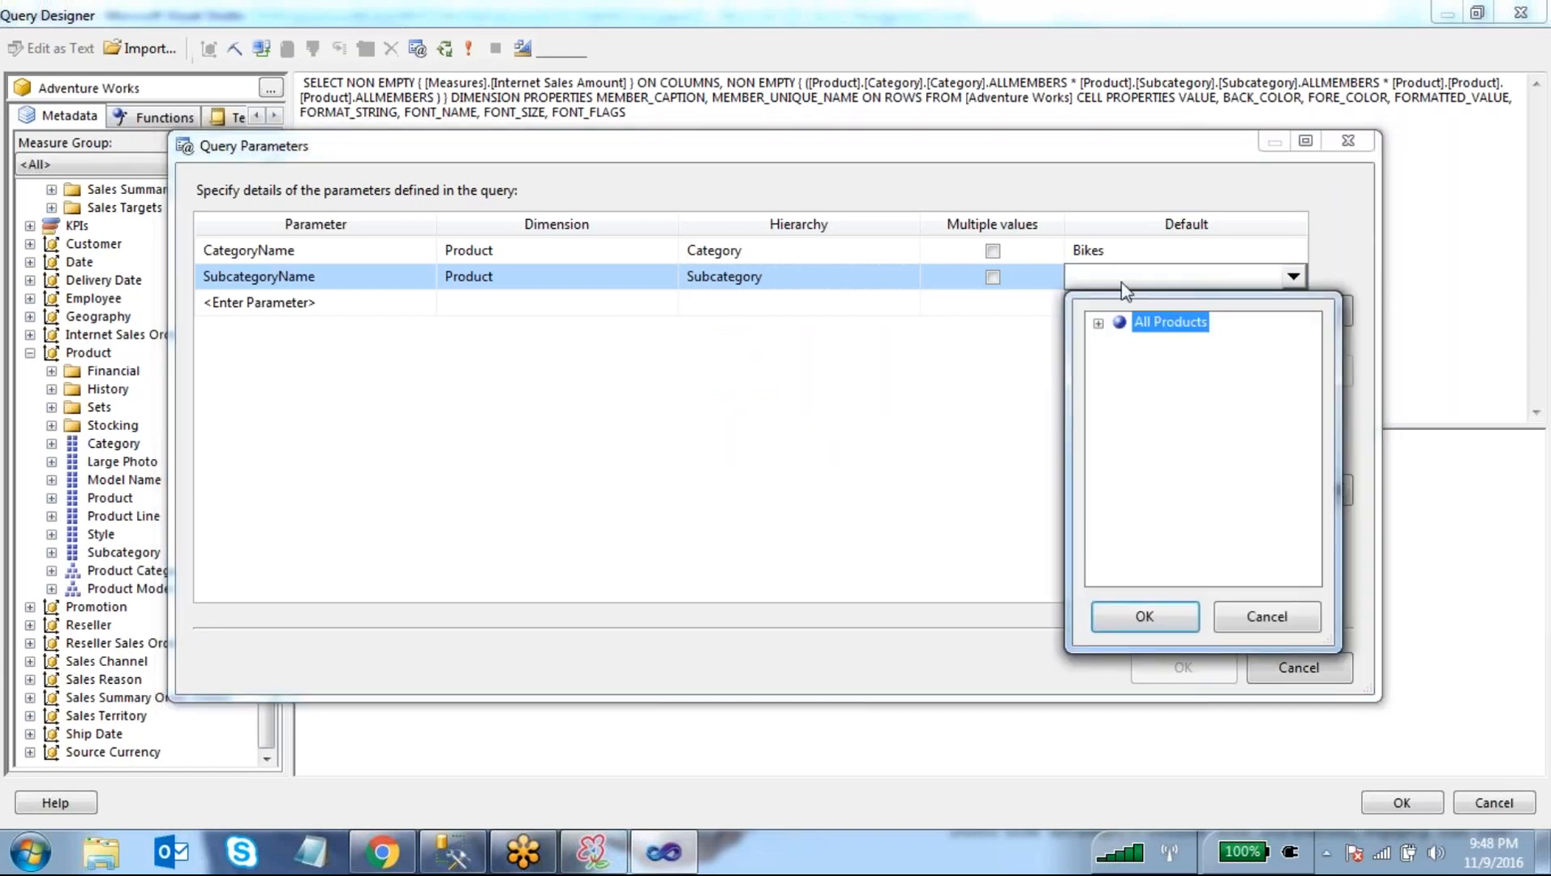
click(1280, 621)
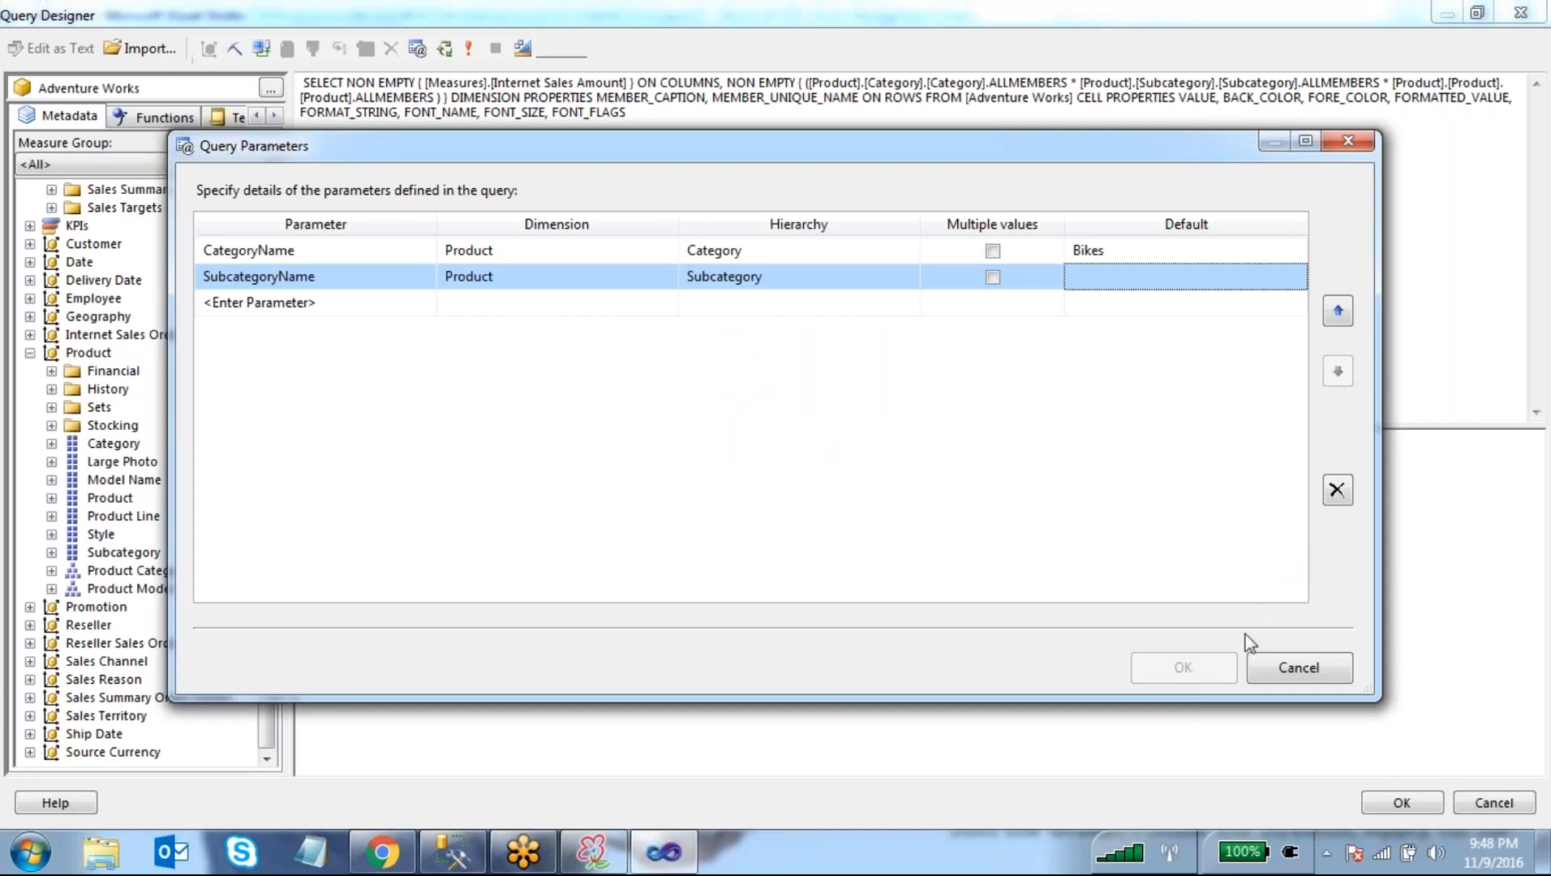
- Define a query parameter named ProductName on the Product dimension with the Product hierarchy
click(378, 307)
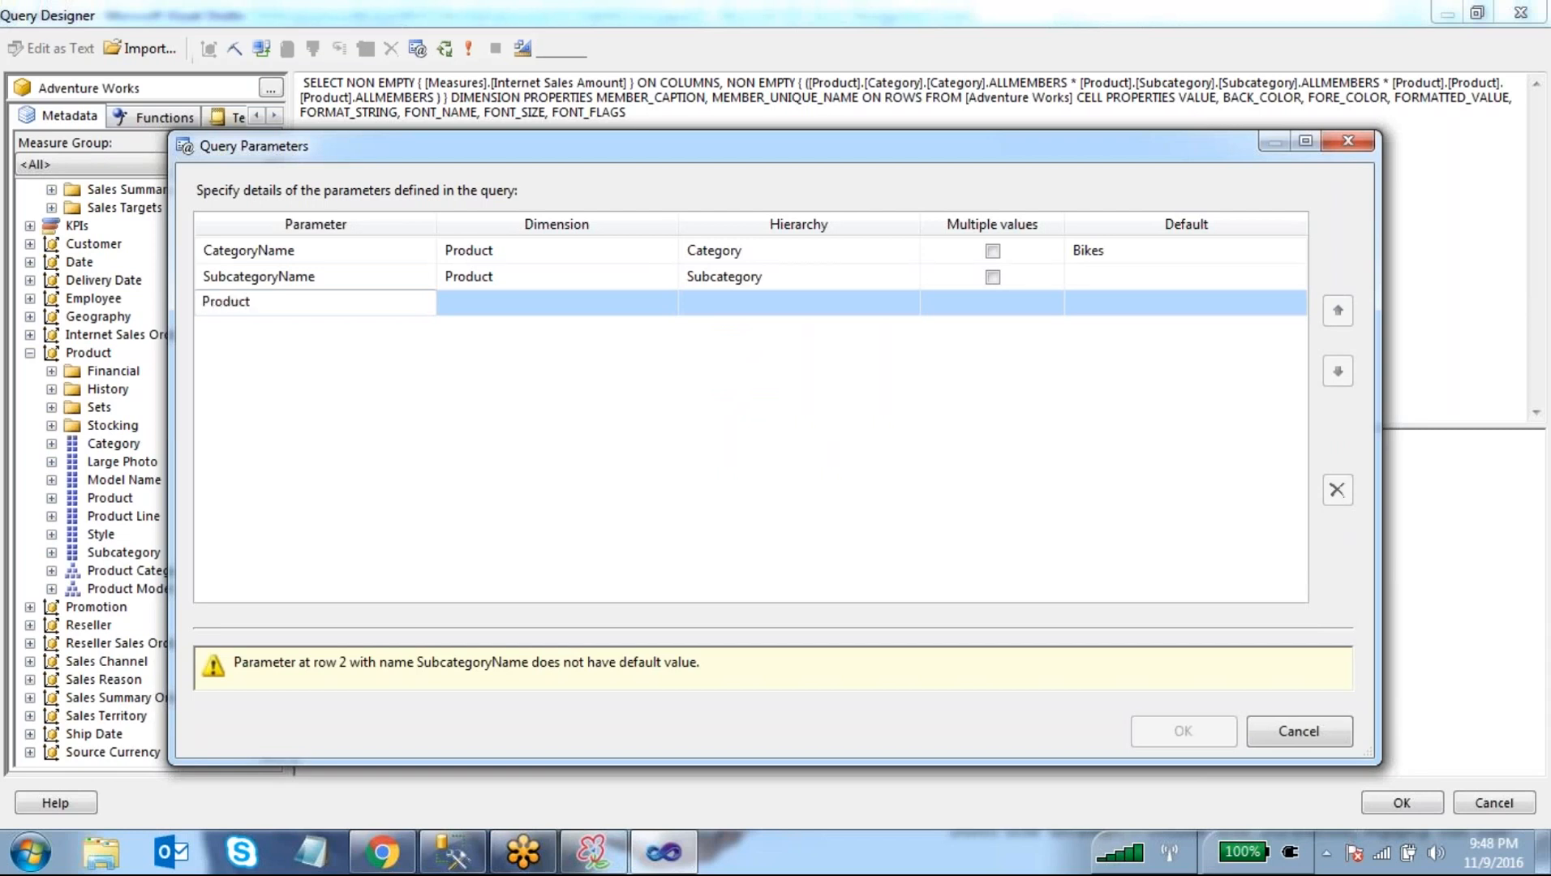
text(ProductName)
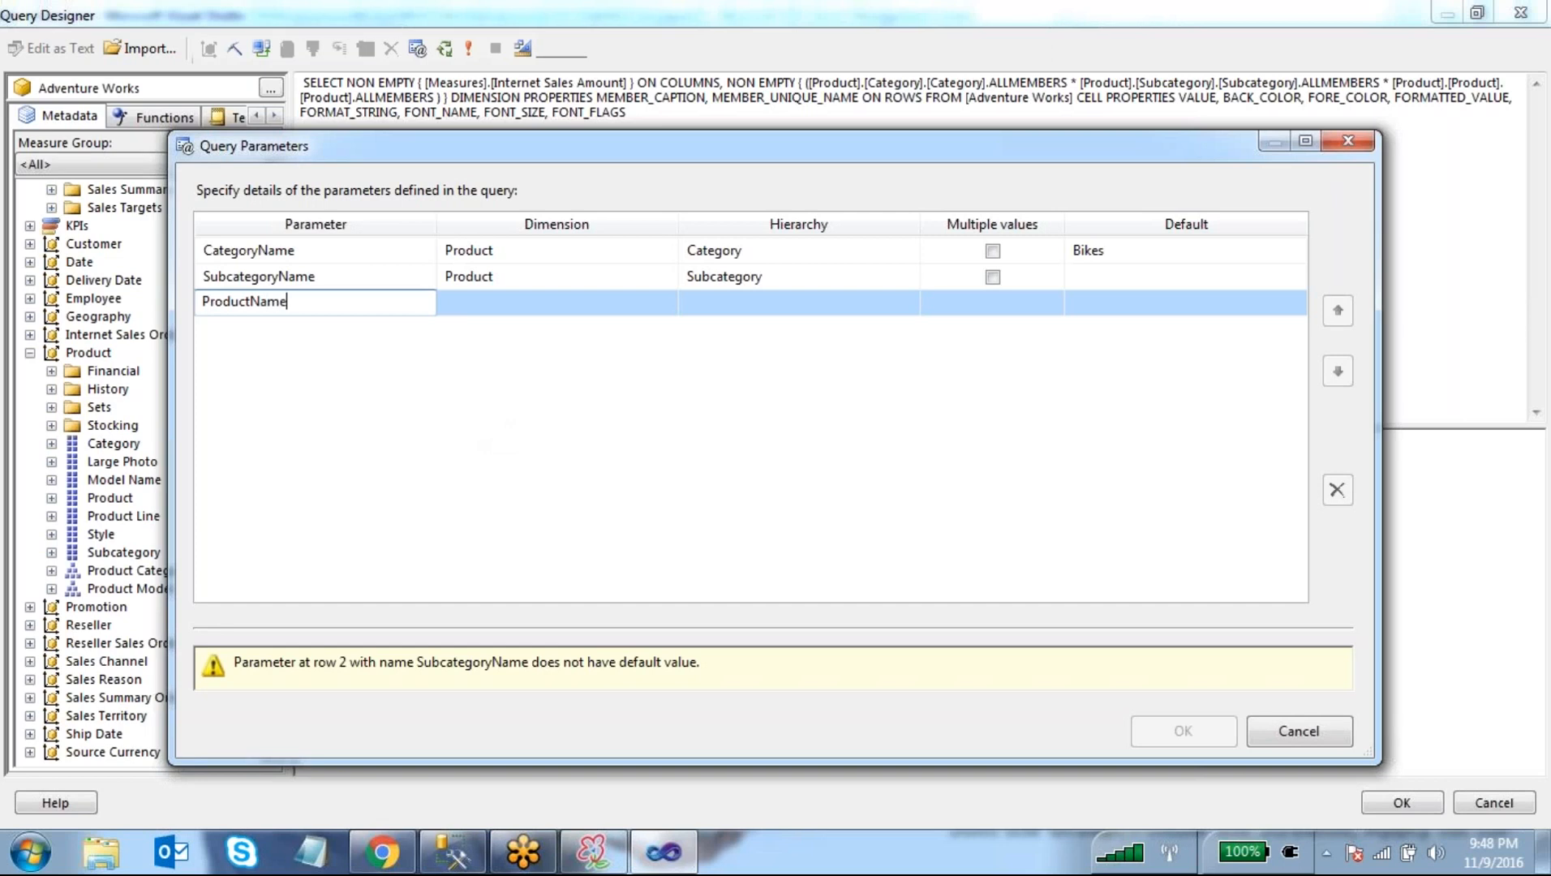
click(624, 298)
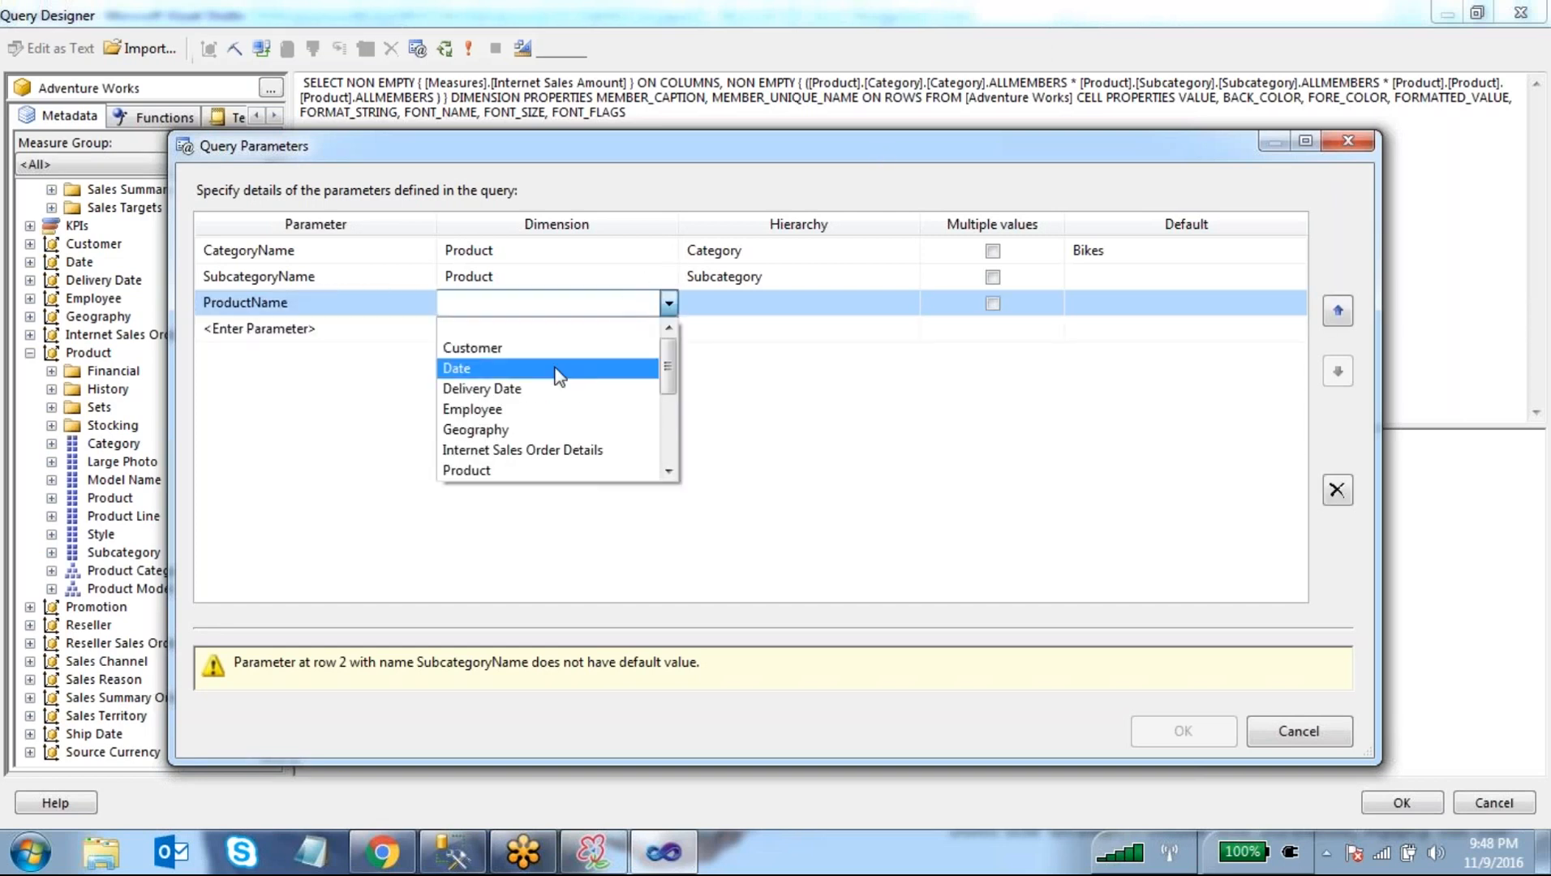
scroll(544, 394, down, 1)
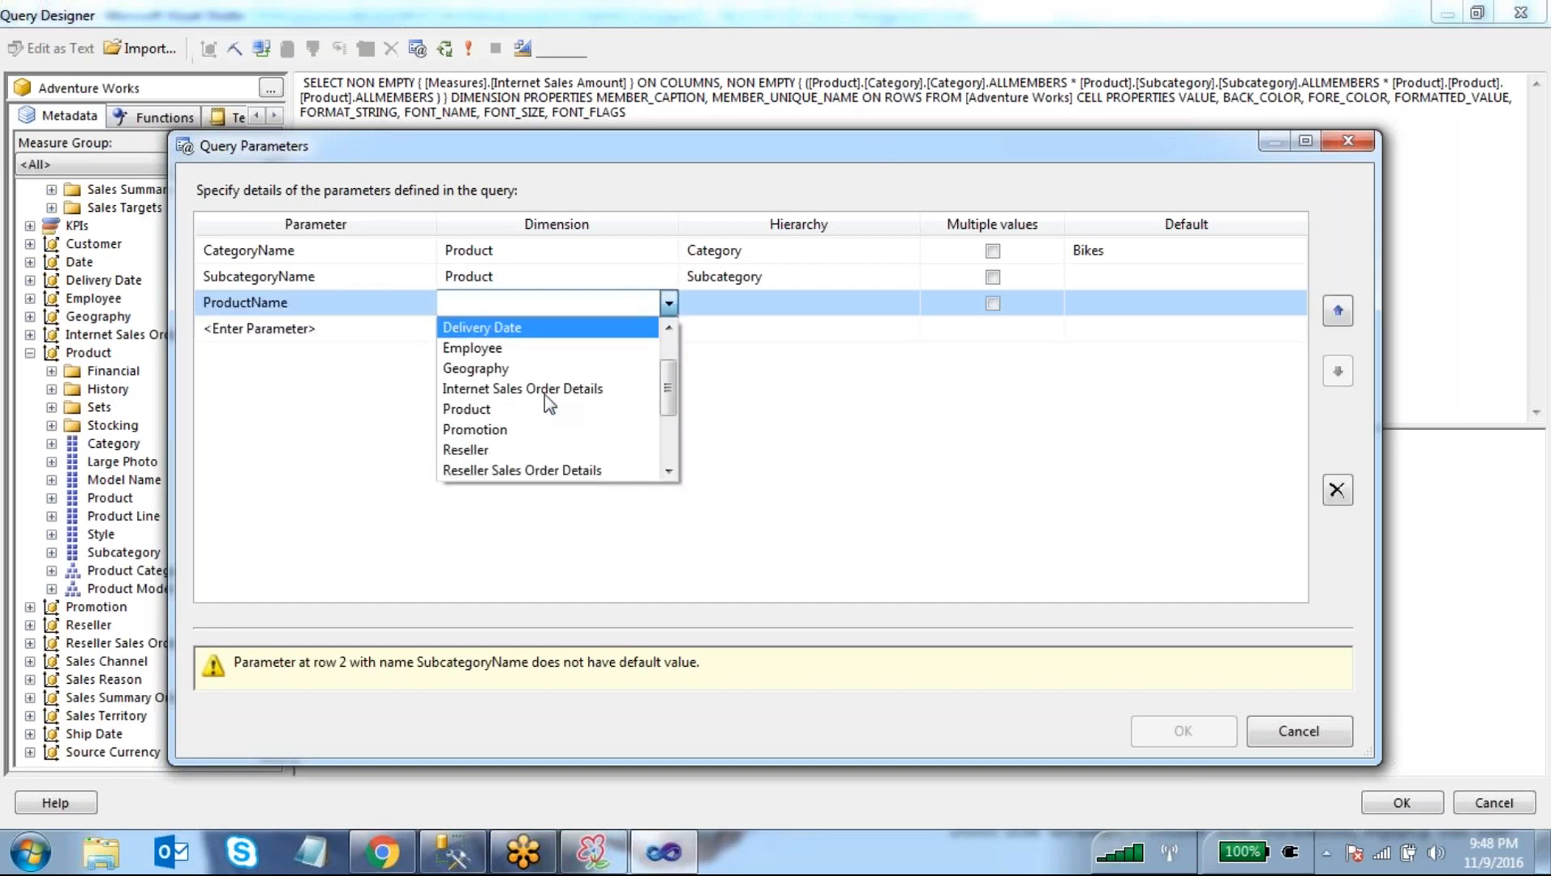
click(484, 415)
click(789, 310)
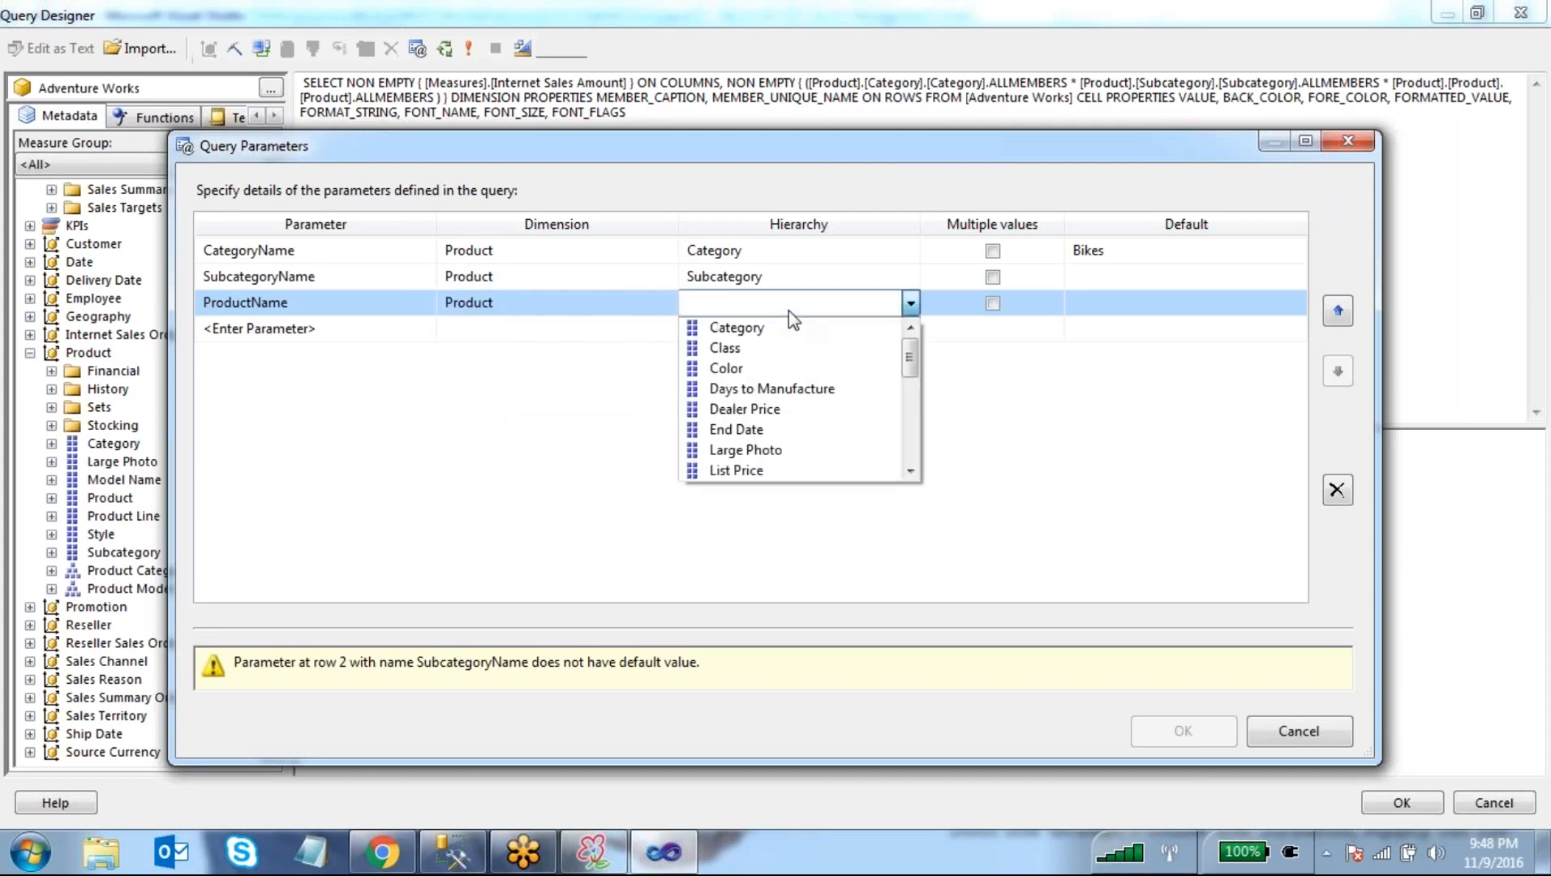
scroll(815, 398, down, 1)
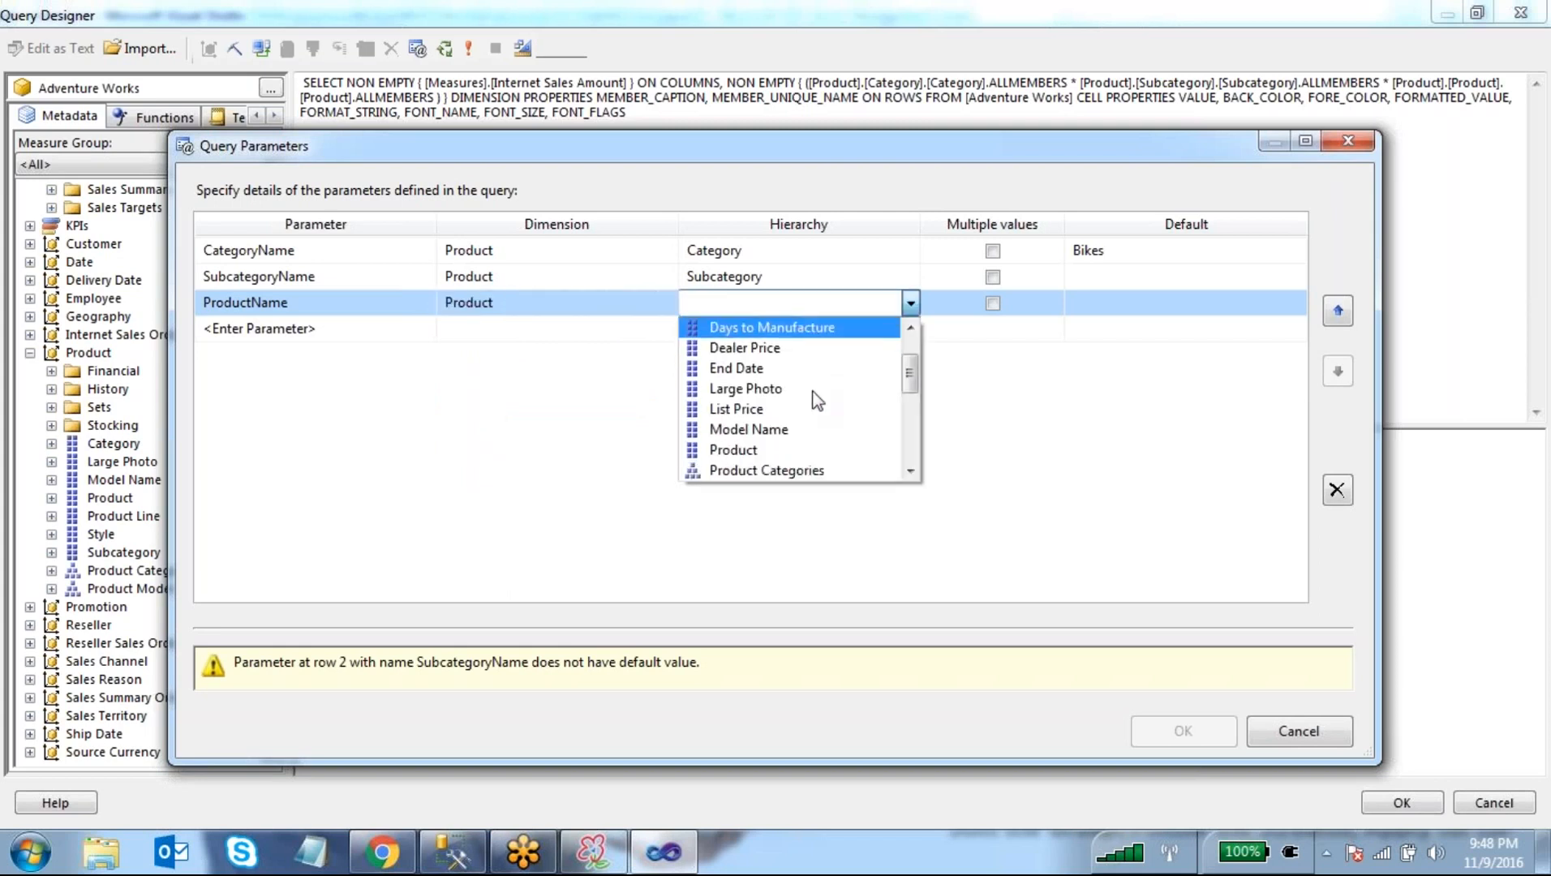
click(819, 451)
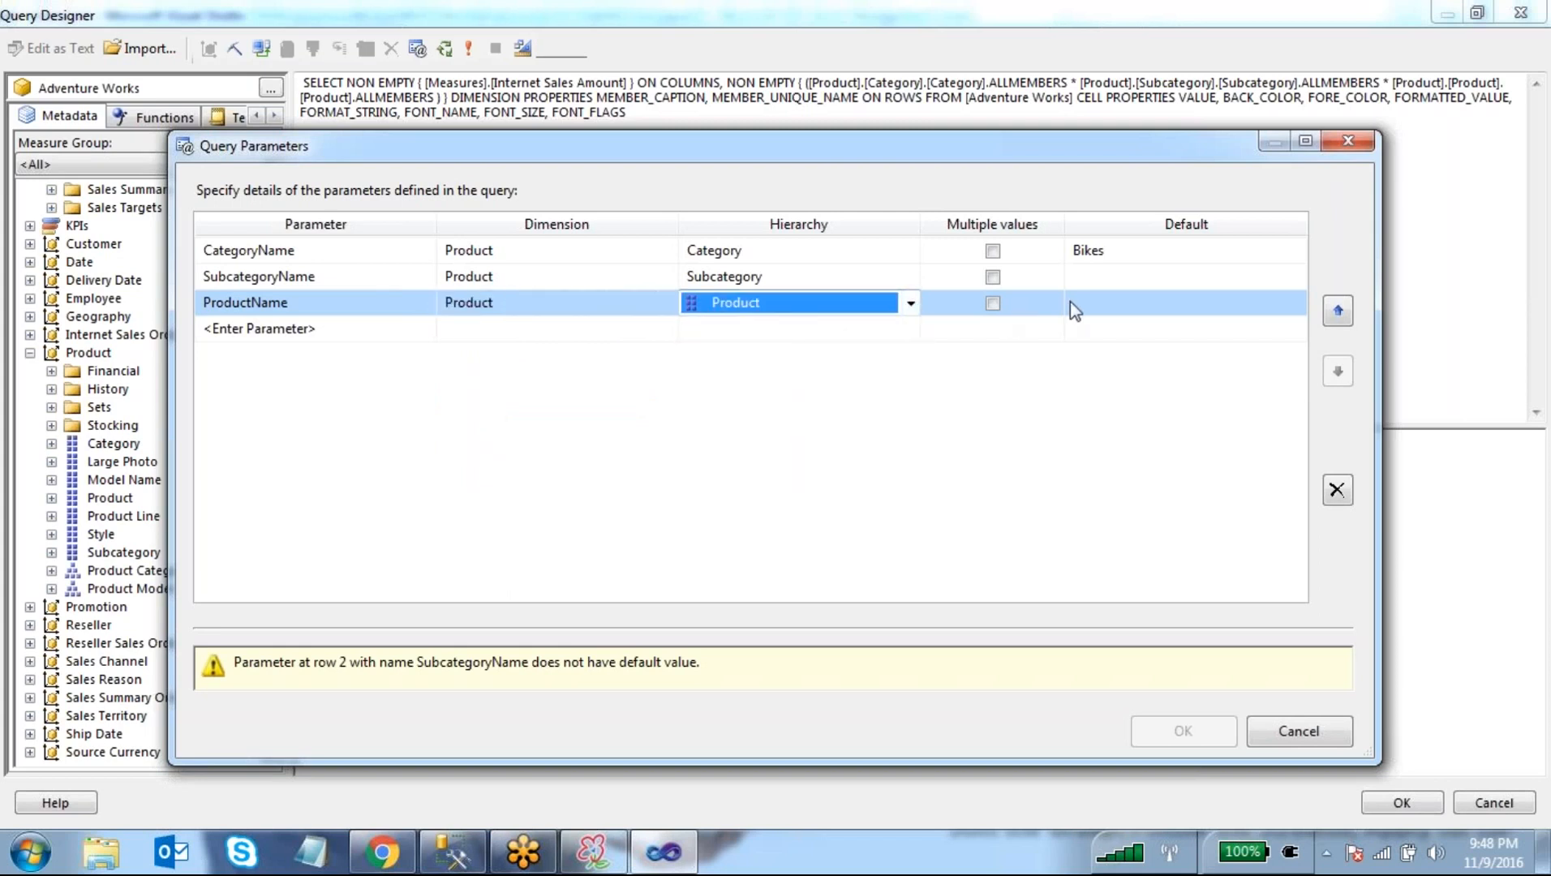
click(1122, 443)
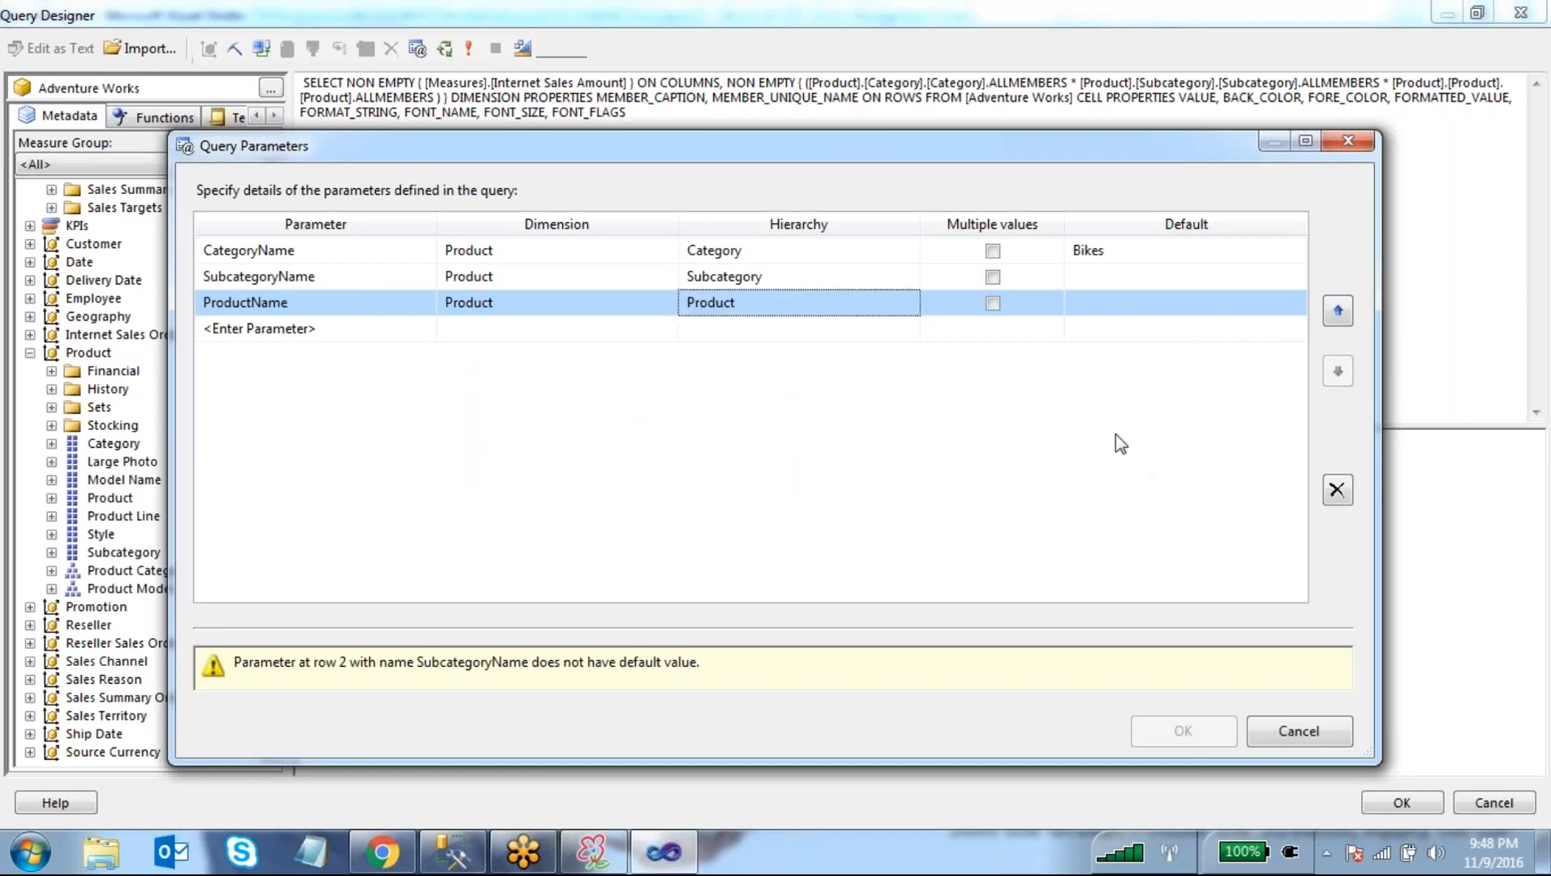
- Set the default value of the SubcategoryName parameter to Bike Racks
click(1199, 278)
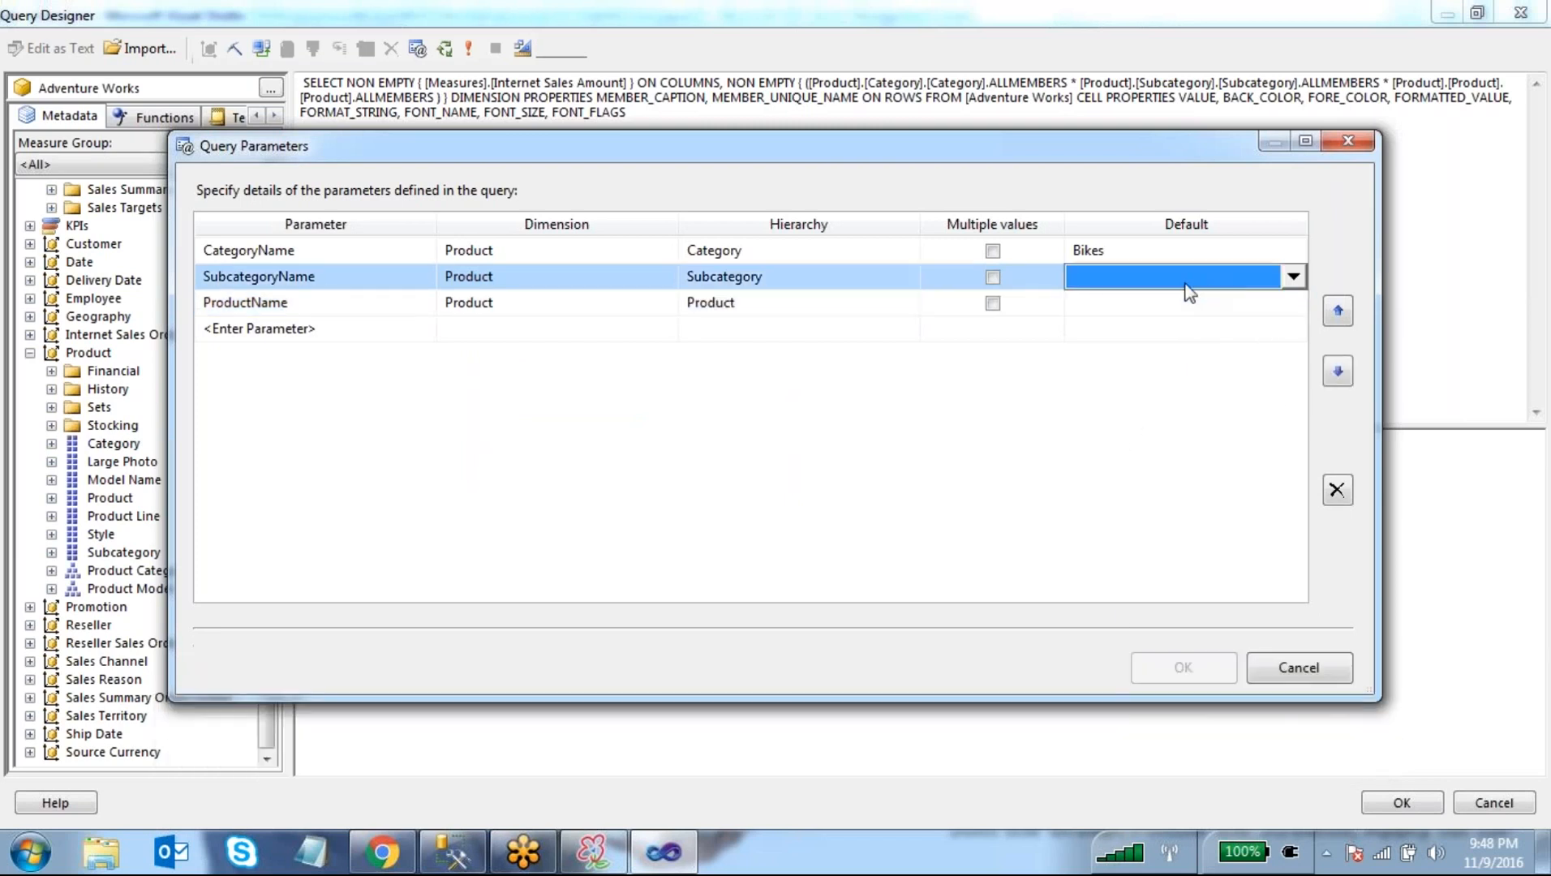
click(1178, 420)
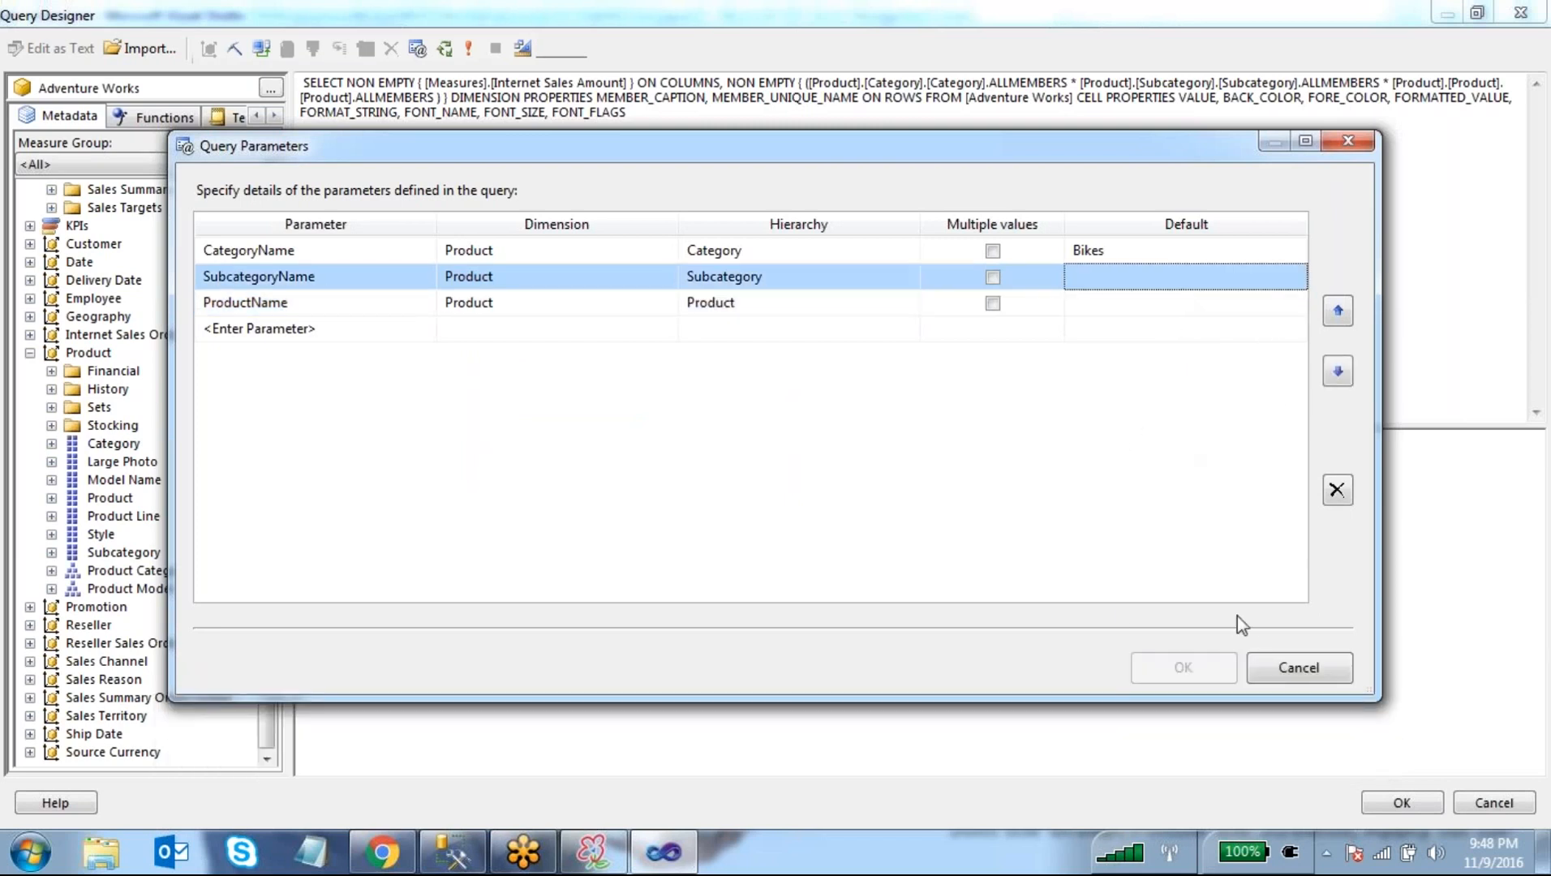
click(1147, 275)
click(1293, 277)
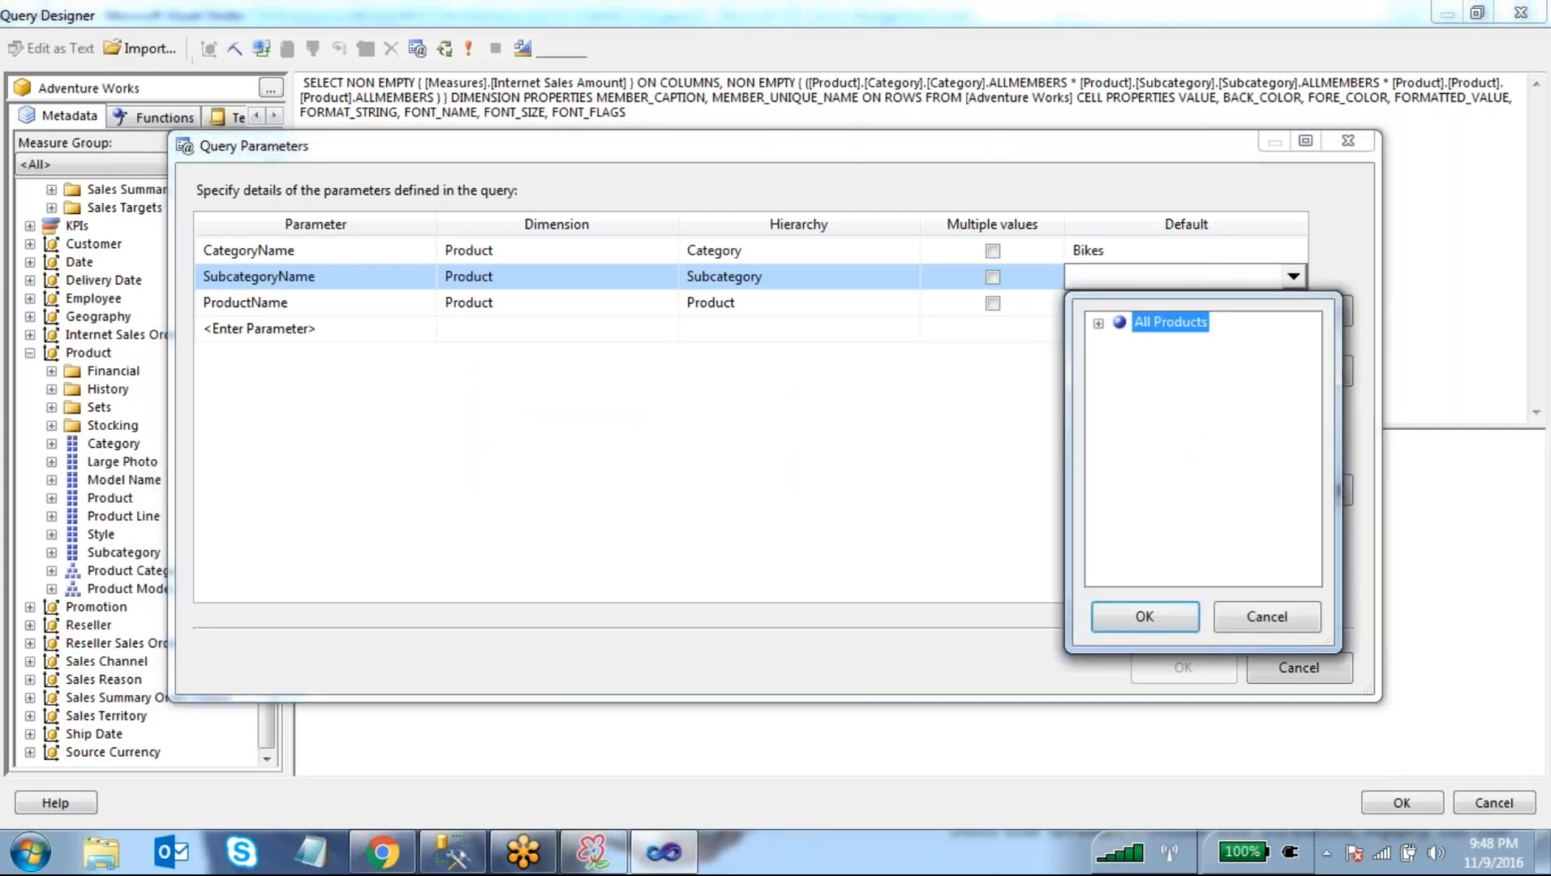
click(1098, 324)
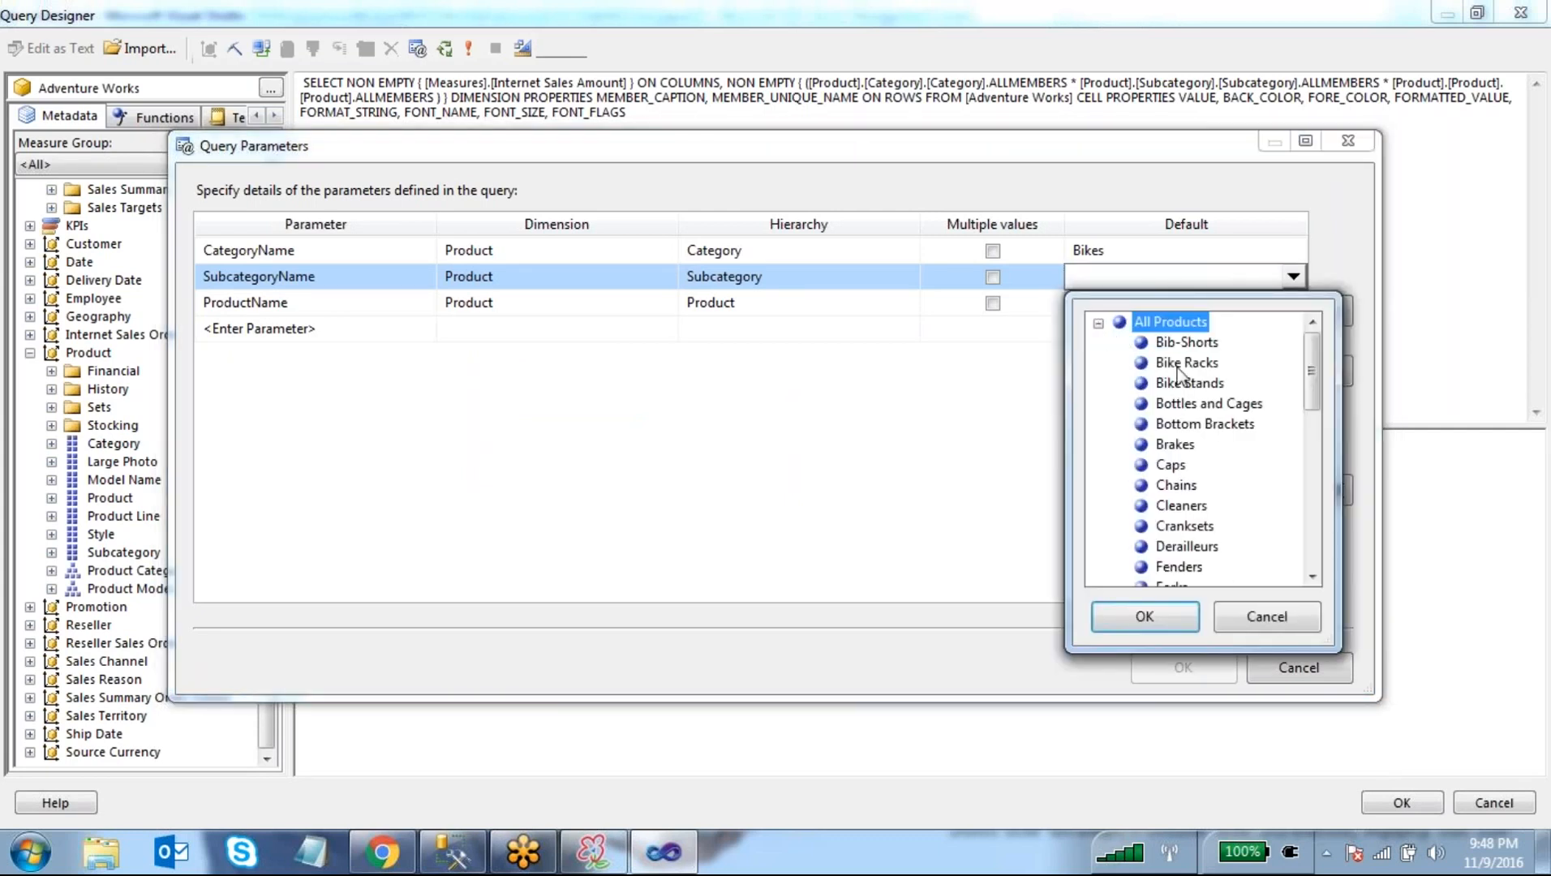
click(1202, 365)
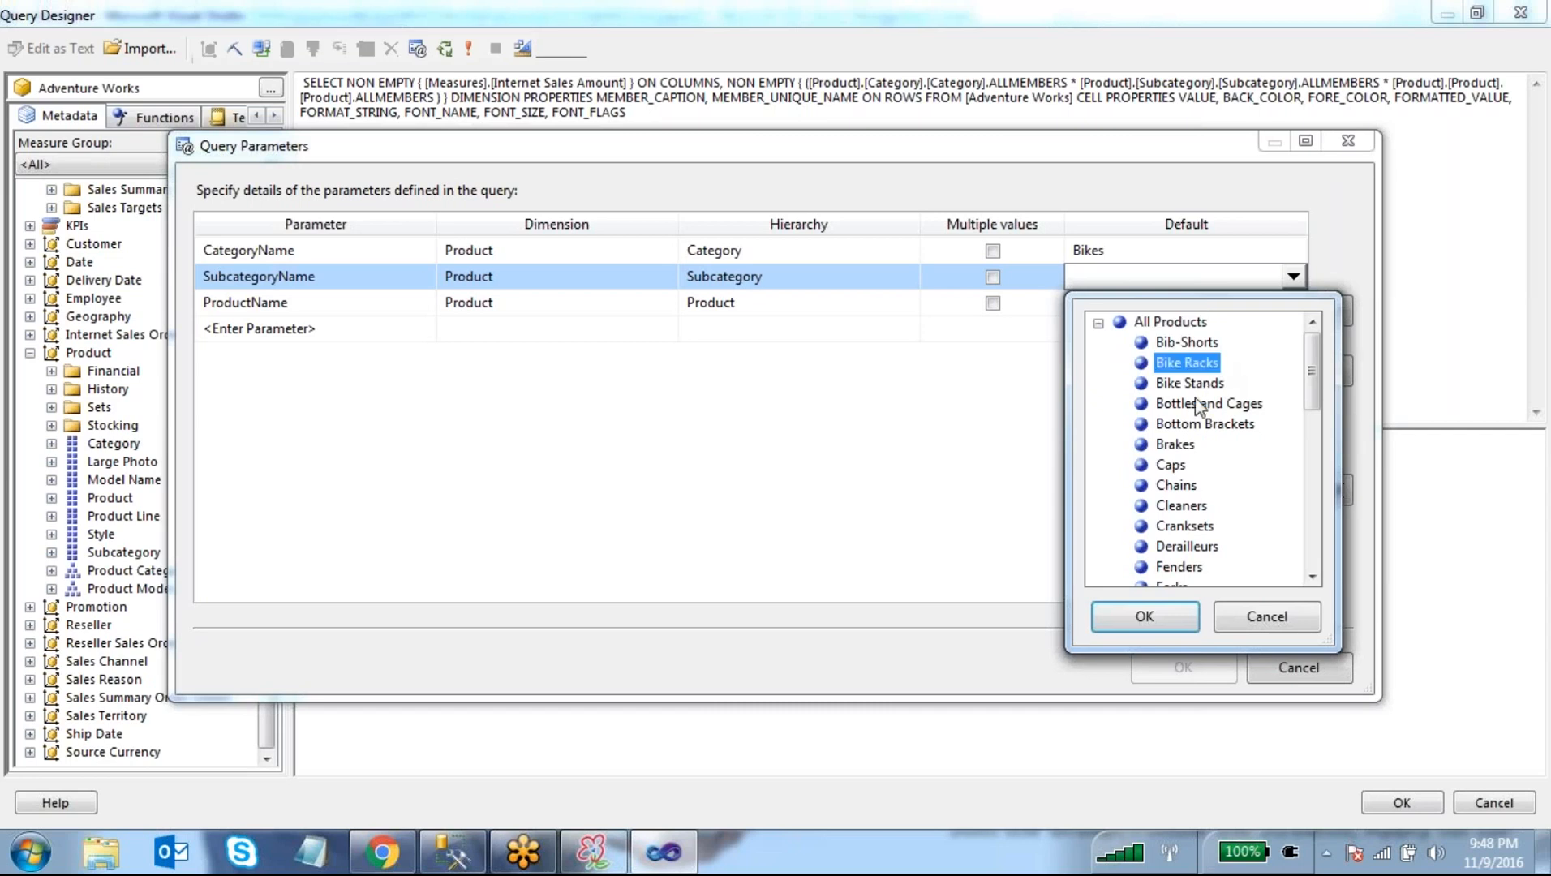
click(1159, 614)
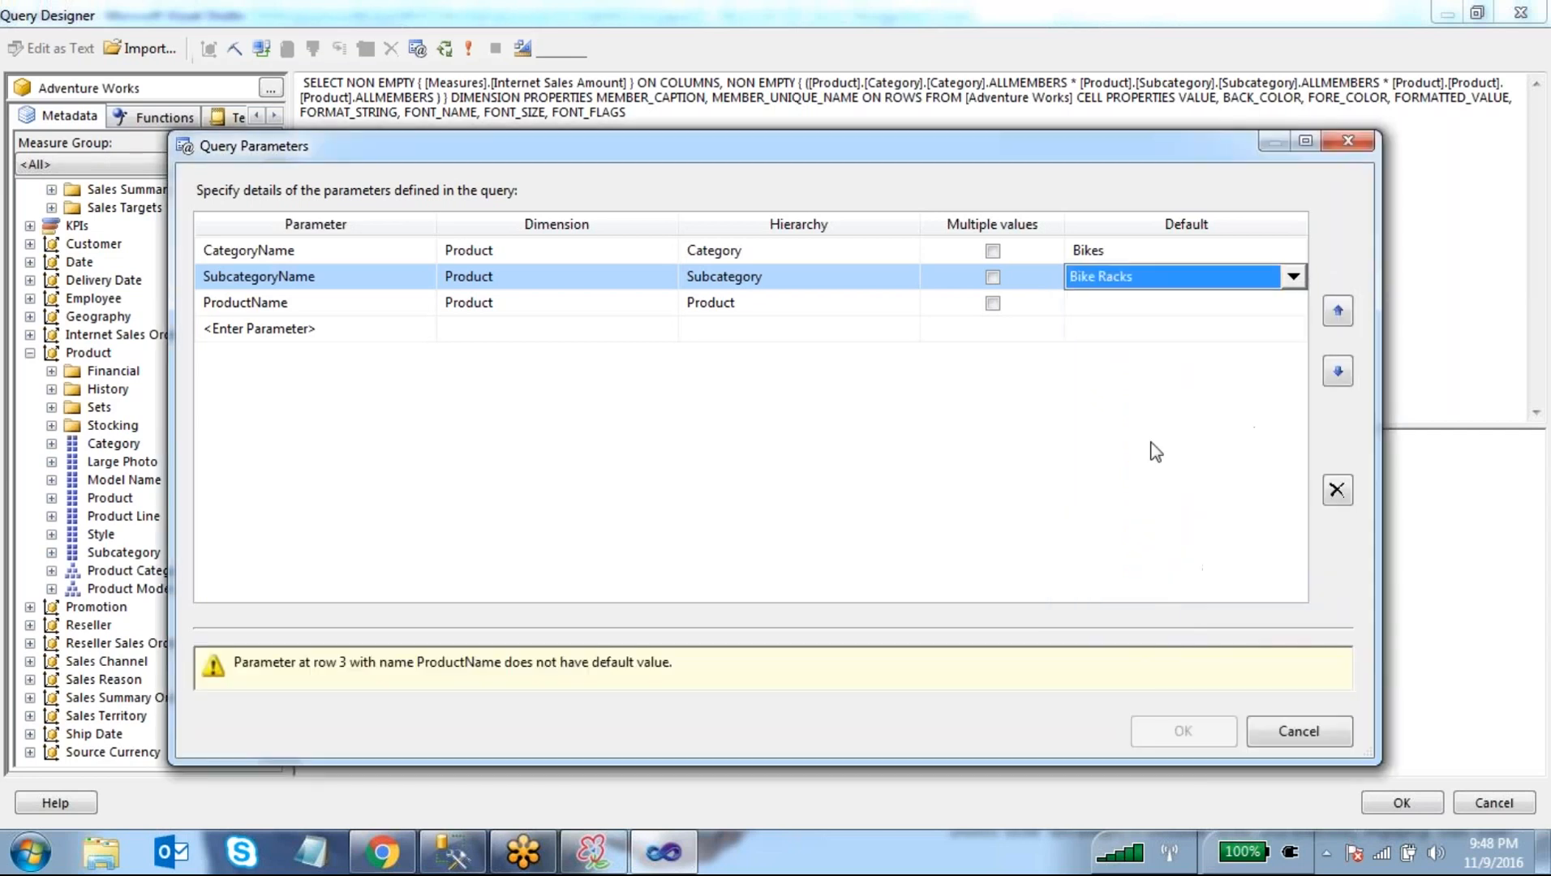
- Set the default value of the ProductName parameter to Chain
click(1170, 302)
click(1169, 302)
click(1098, 350)
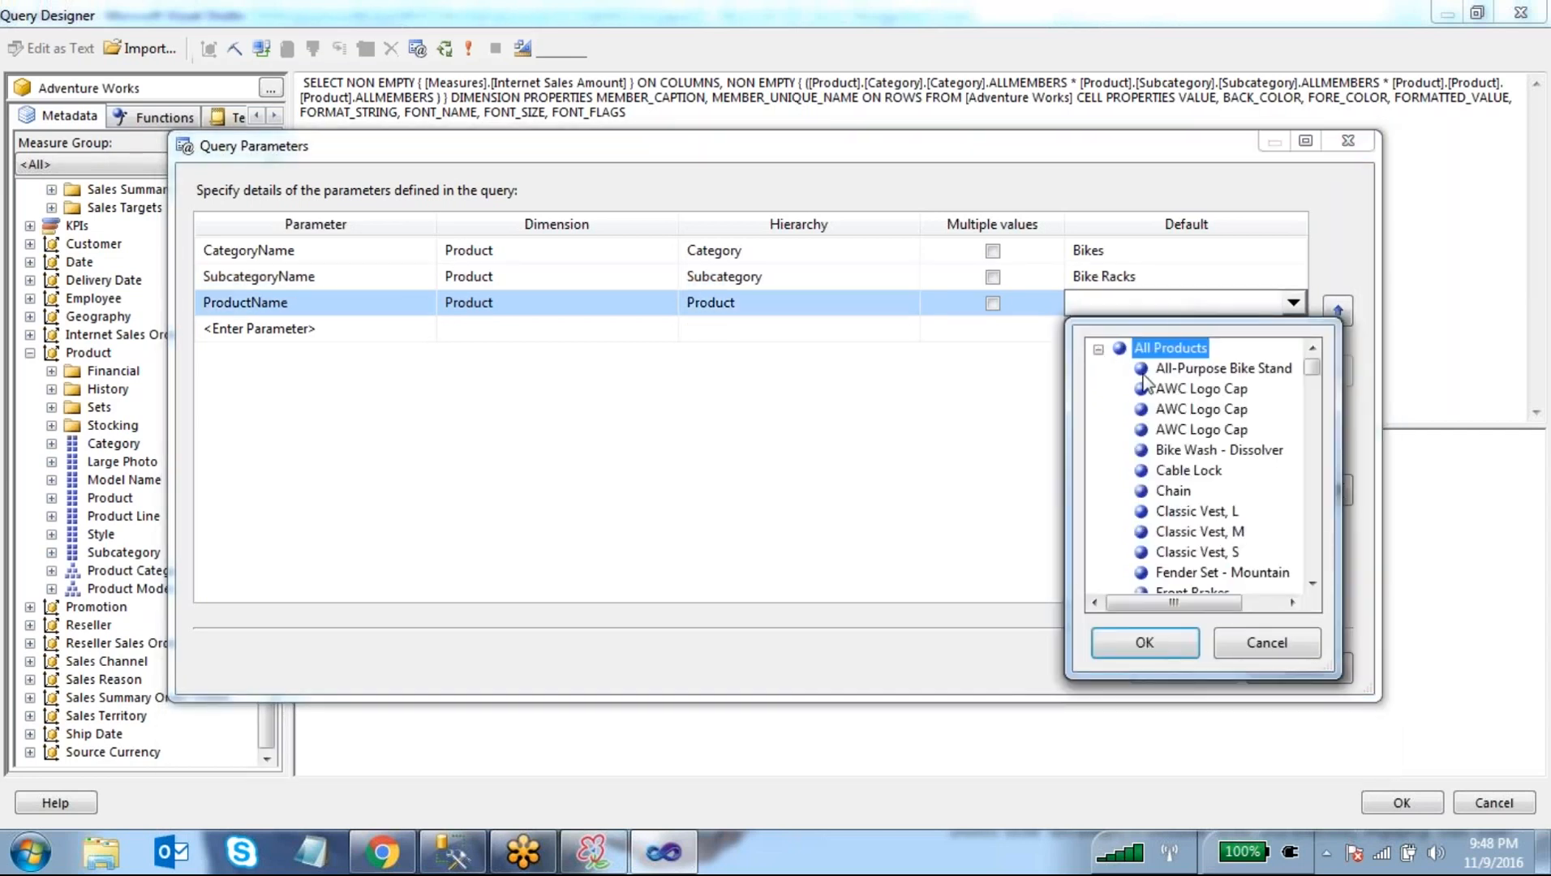
click(1181, 491)
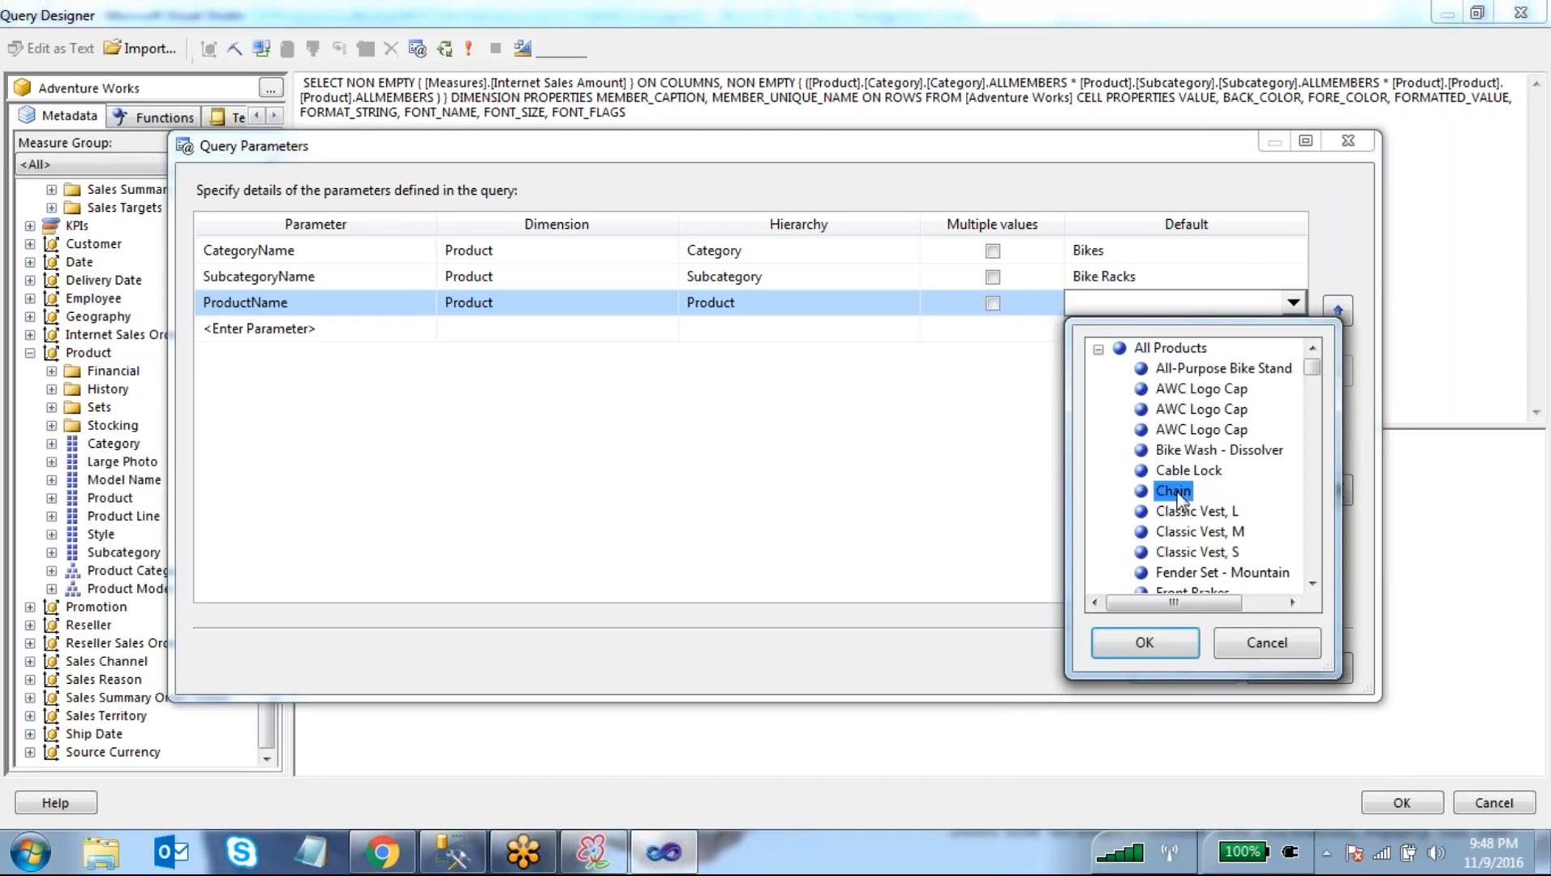
click(1168, 646)
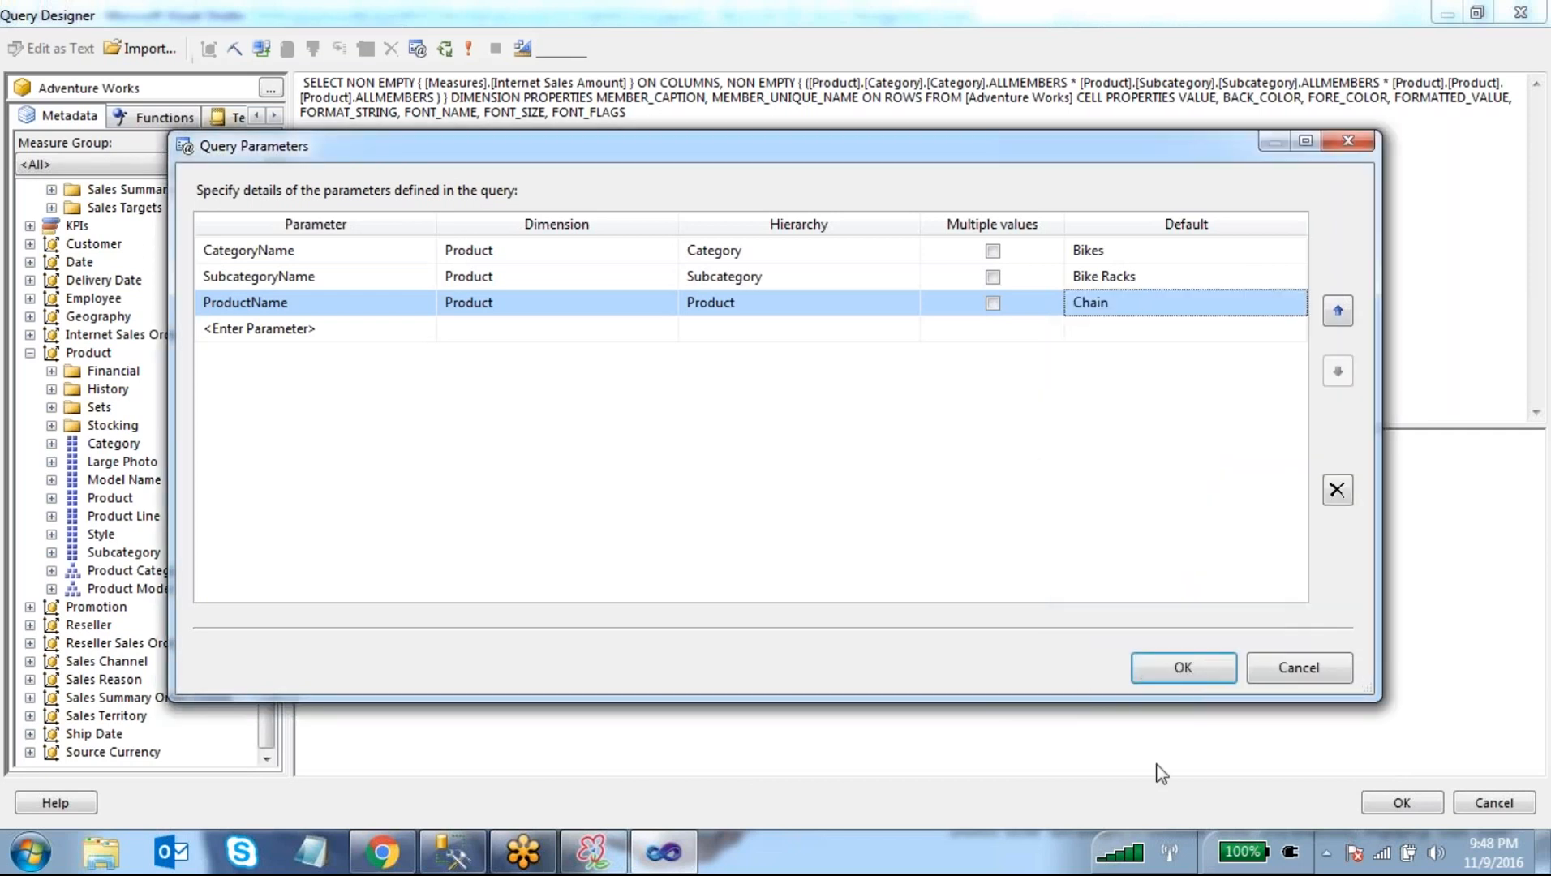
- Accept the three query parameters and save the MainData dataset with its MDX query
click(1169, 680)
click(1167, 676)
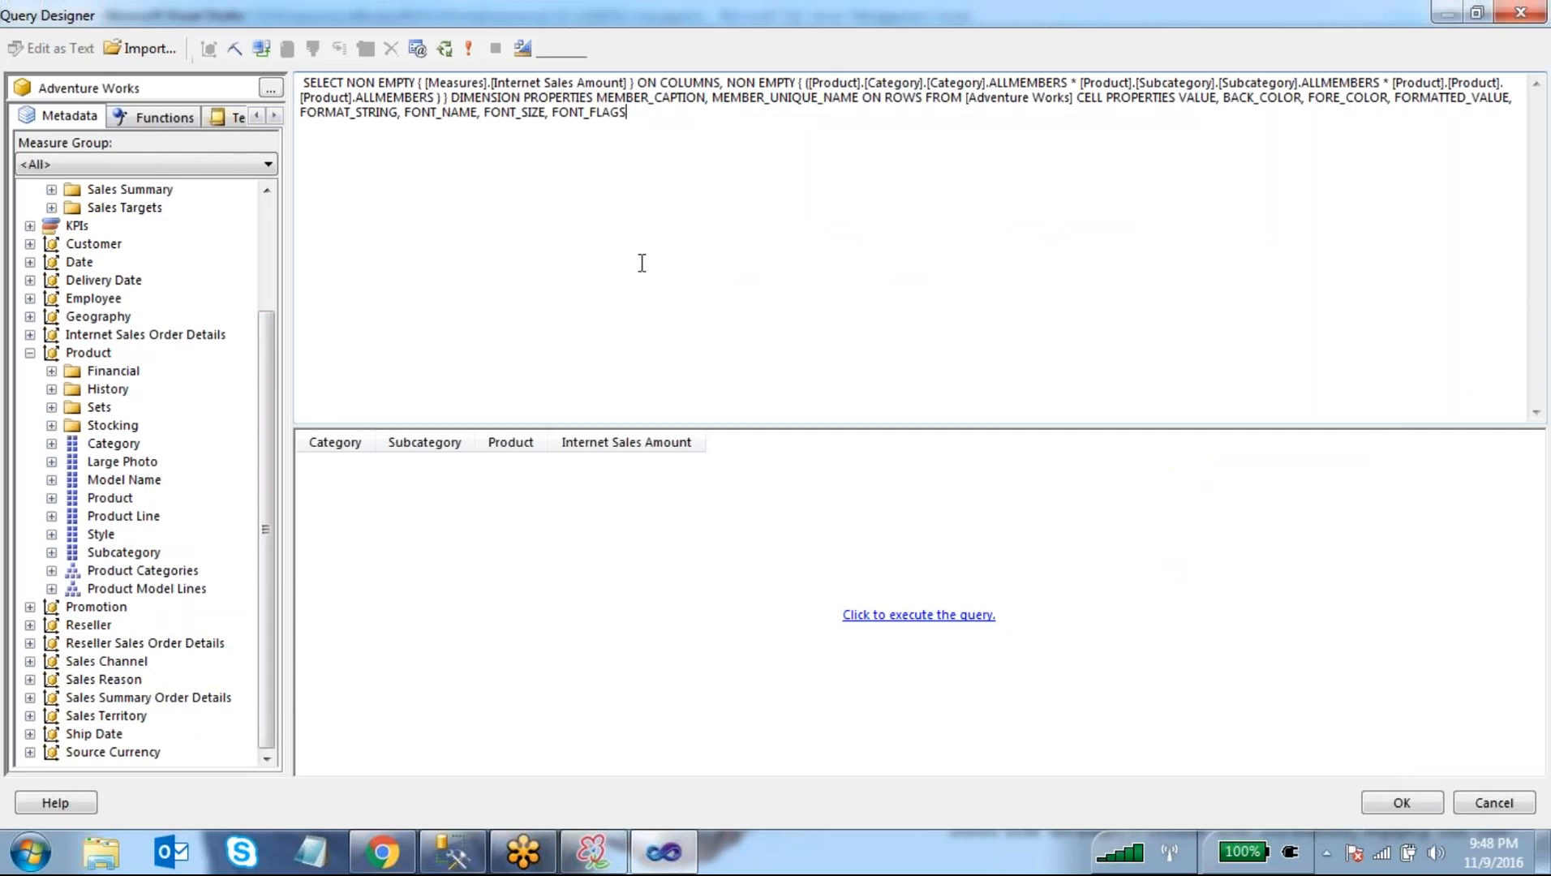
click(1403, 804)
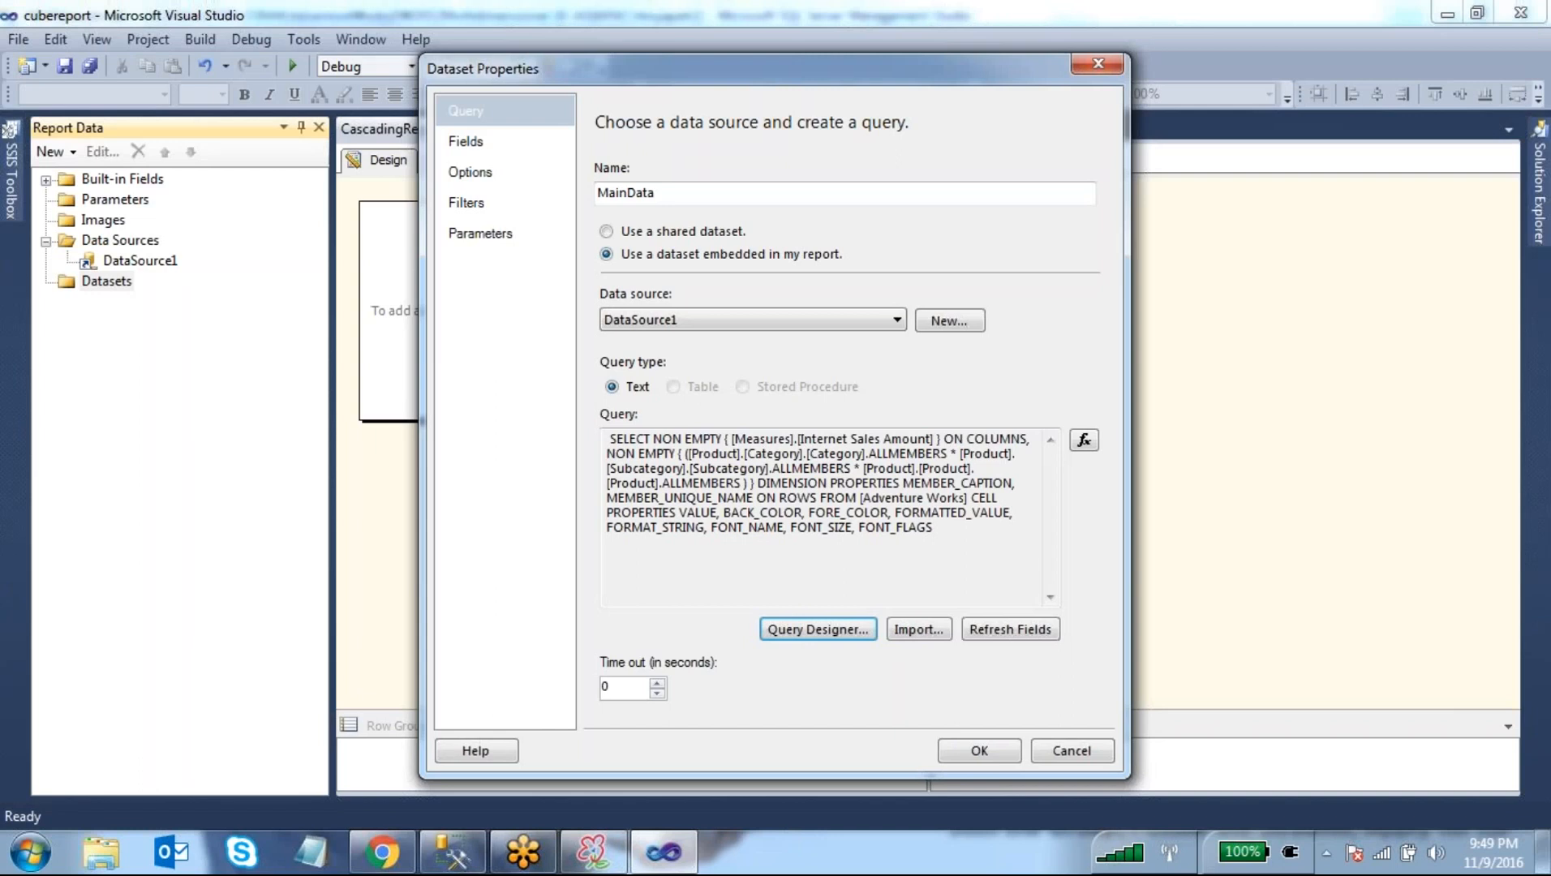
click(981, 751)
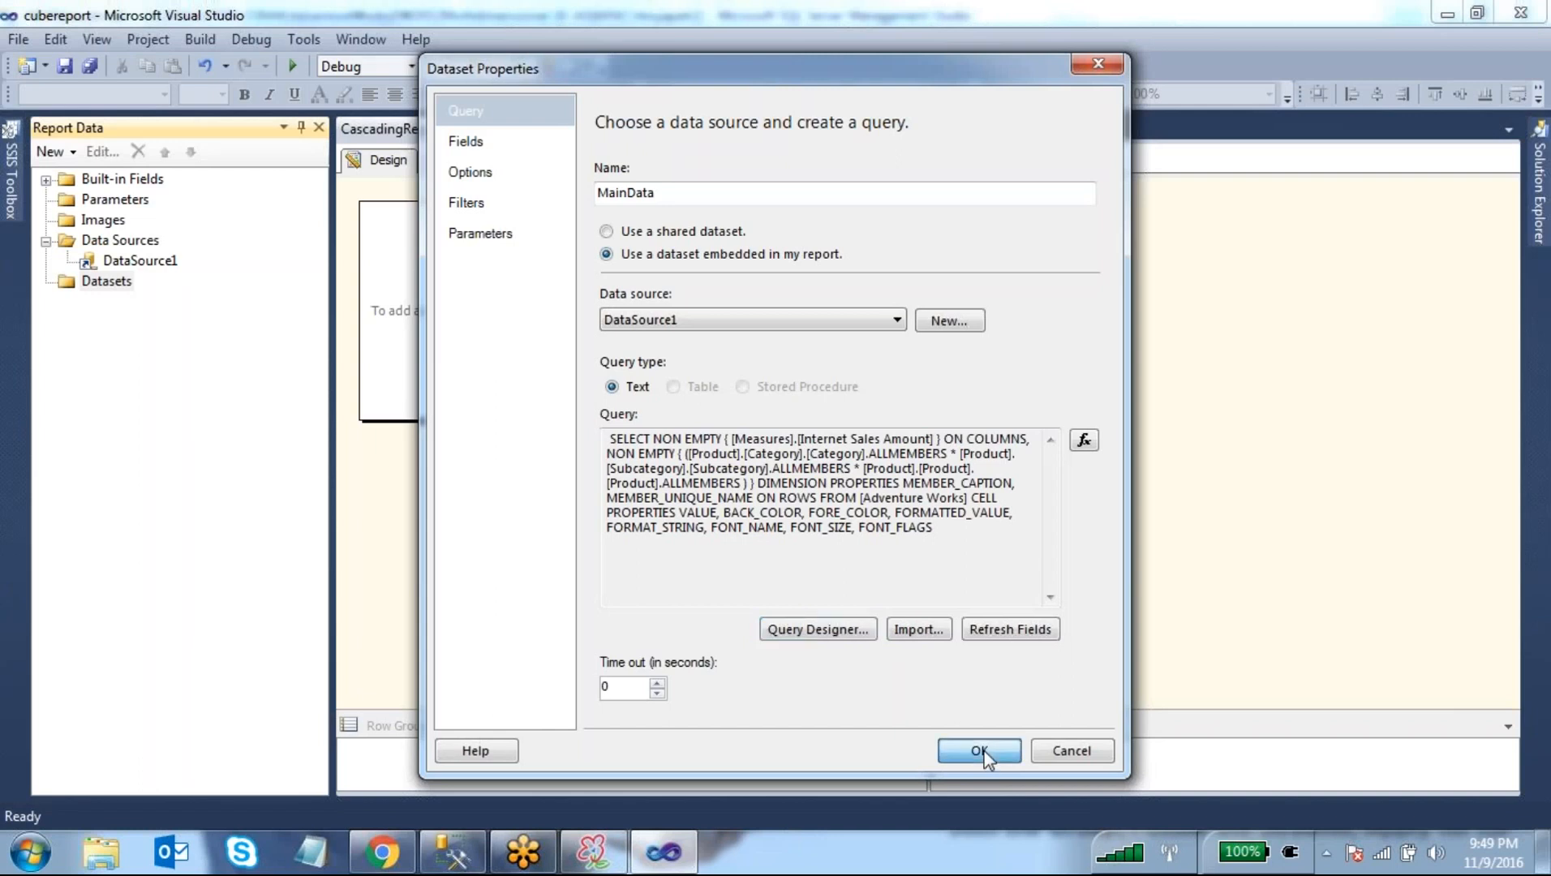
- Examine the fields of the MainData dataset and the report parameters created from its query
click(139, 328)
click(166, 348)
click(161, 367)
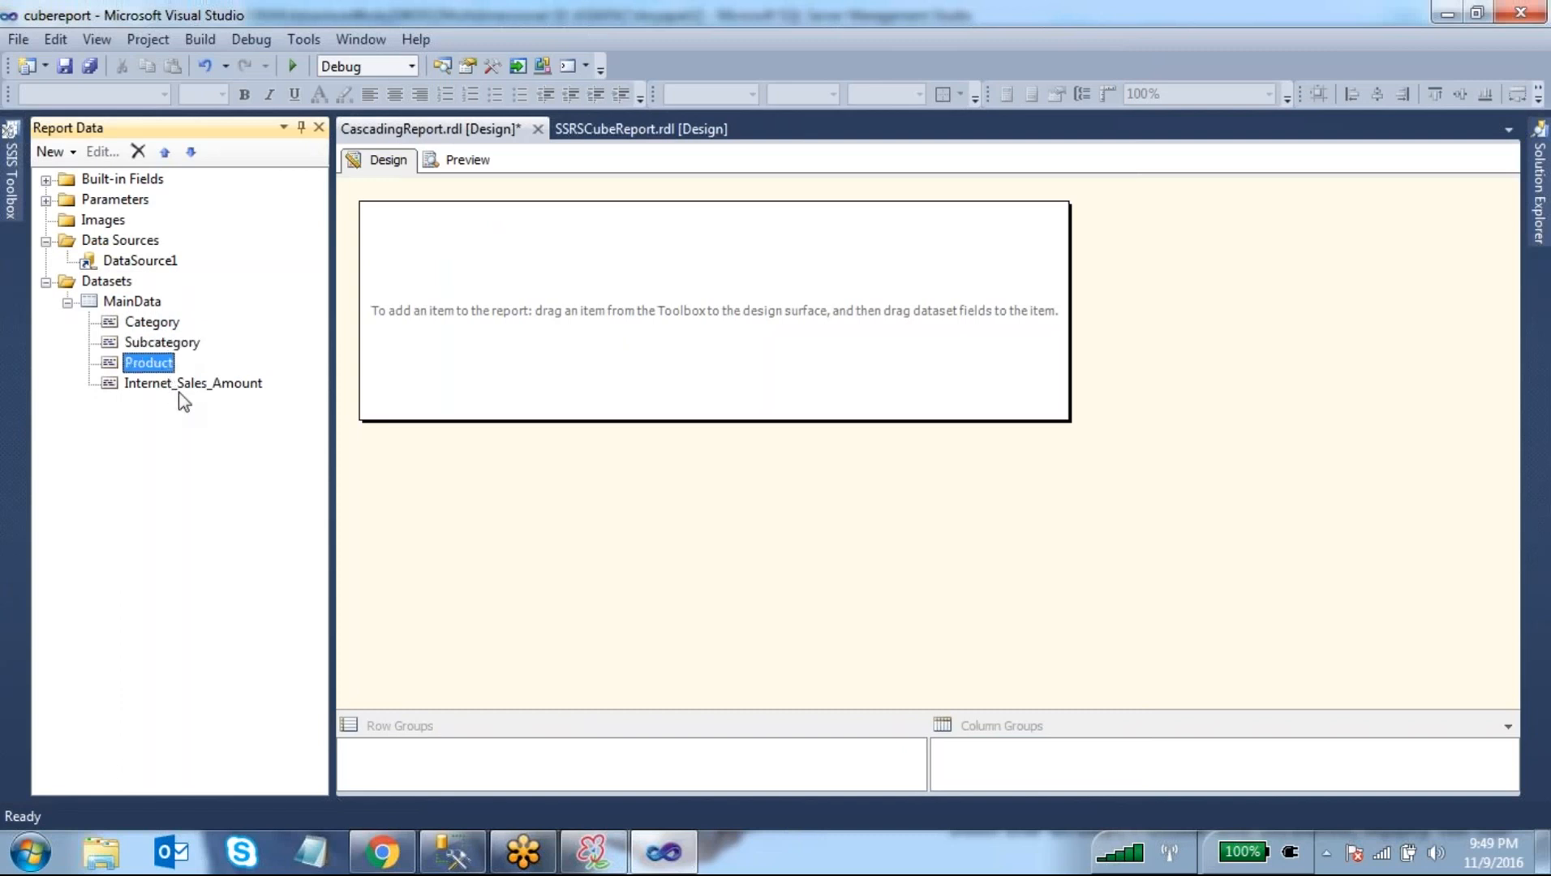
click(182, 387)
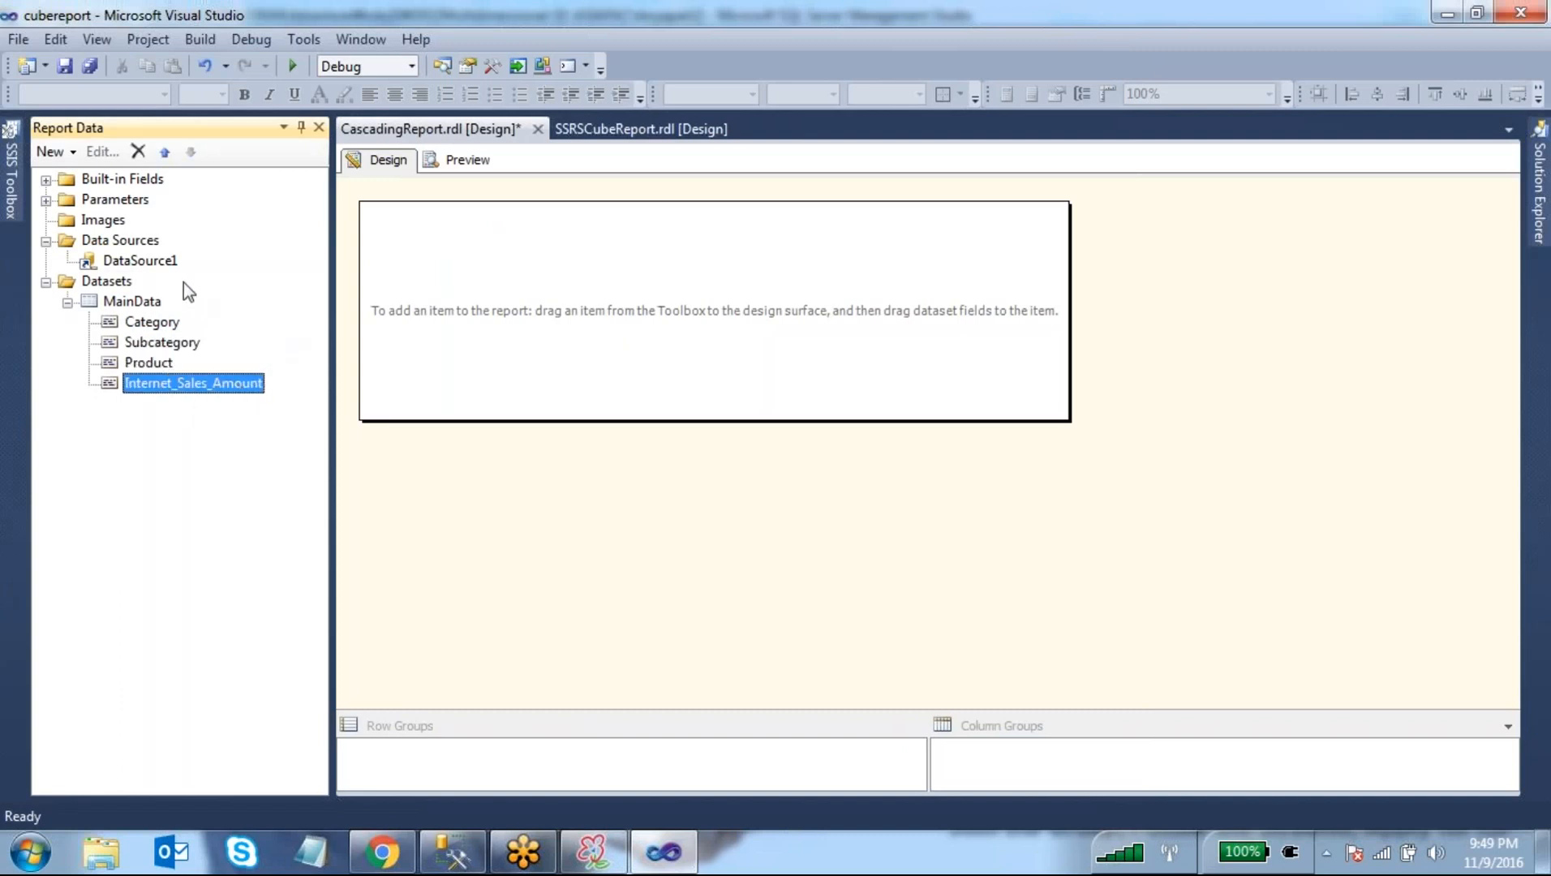
click(46, 199)
click(143, 220)
click(143, 240)
click(141, 260)
click(163, 219)
click(155, 240)
click(146, 260)
- Enlarge the empty body of CascadingReport in both width and height
click(576, 300)
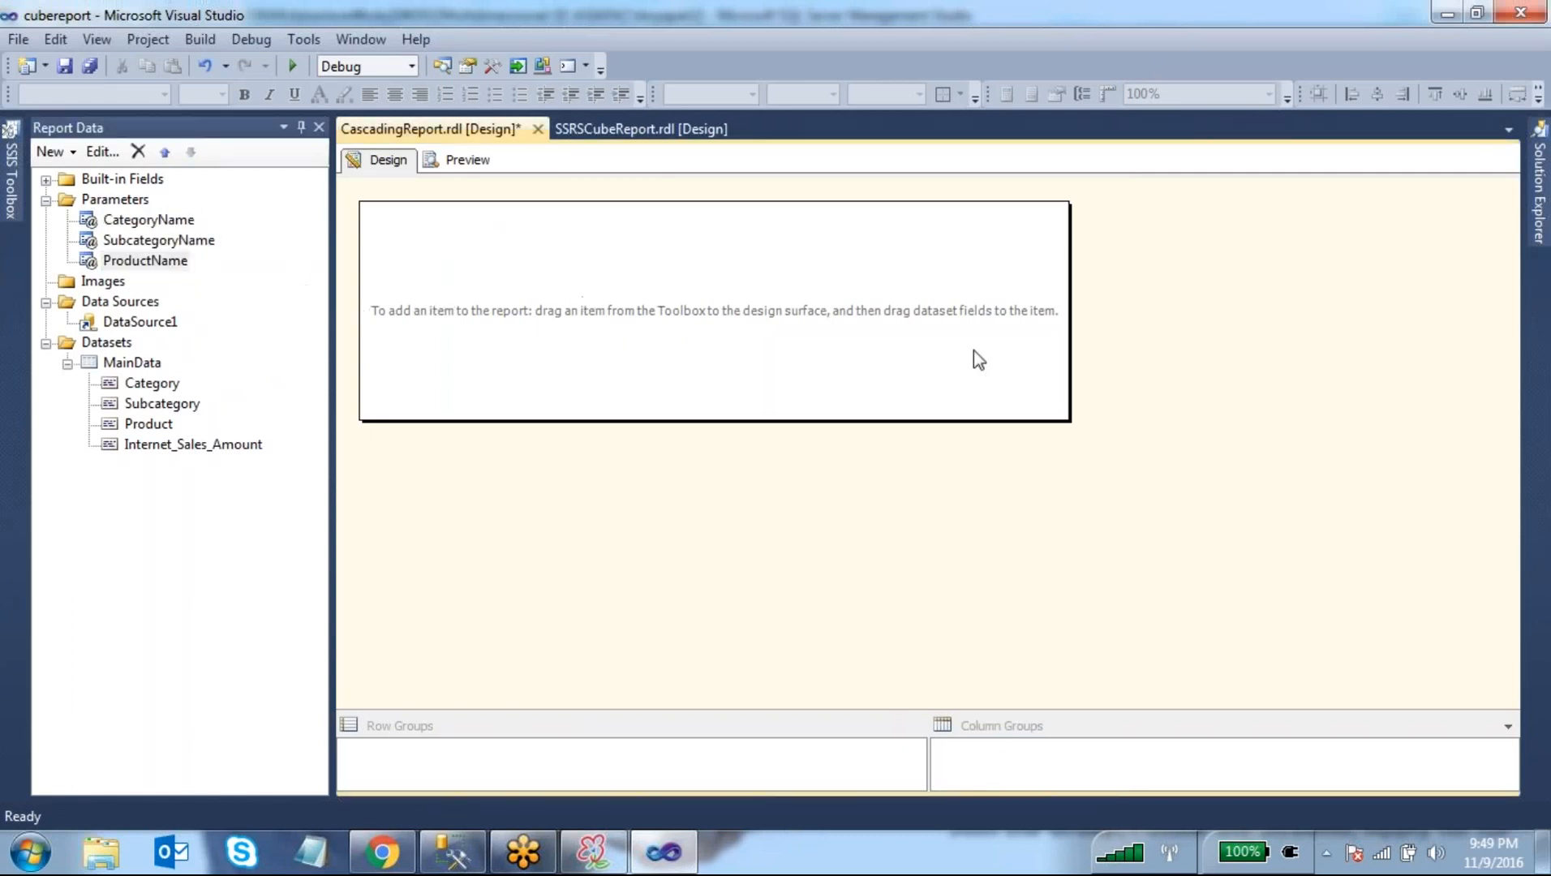
drag(1073, 323, 1209, 323)
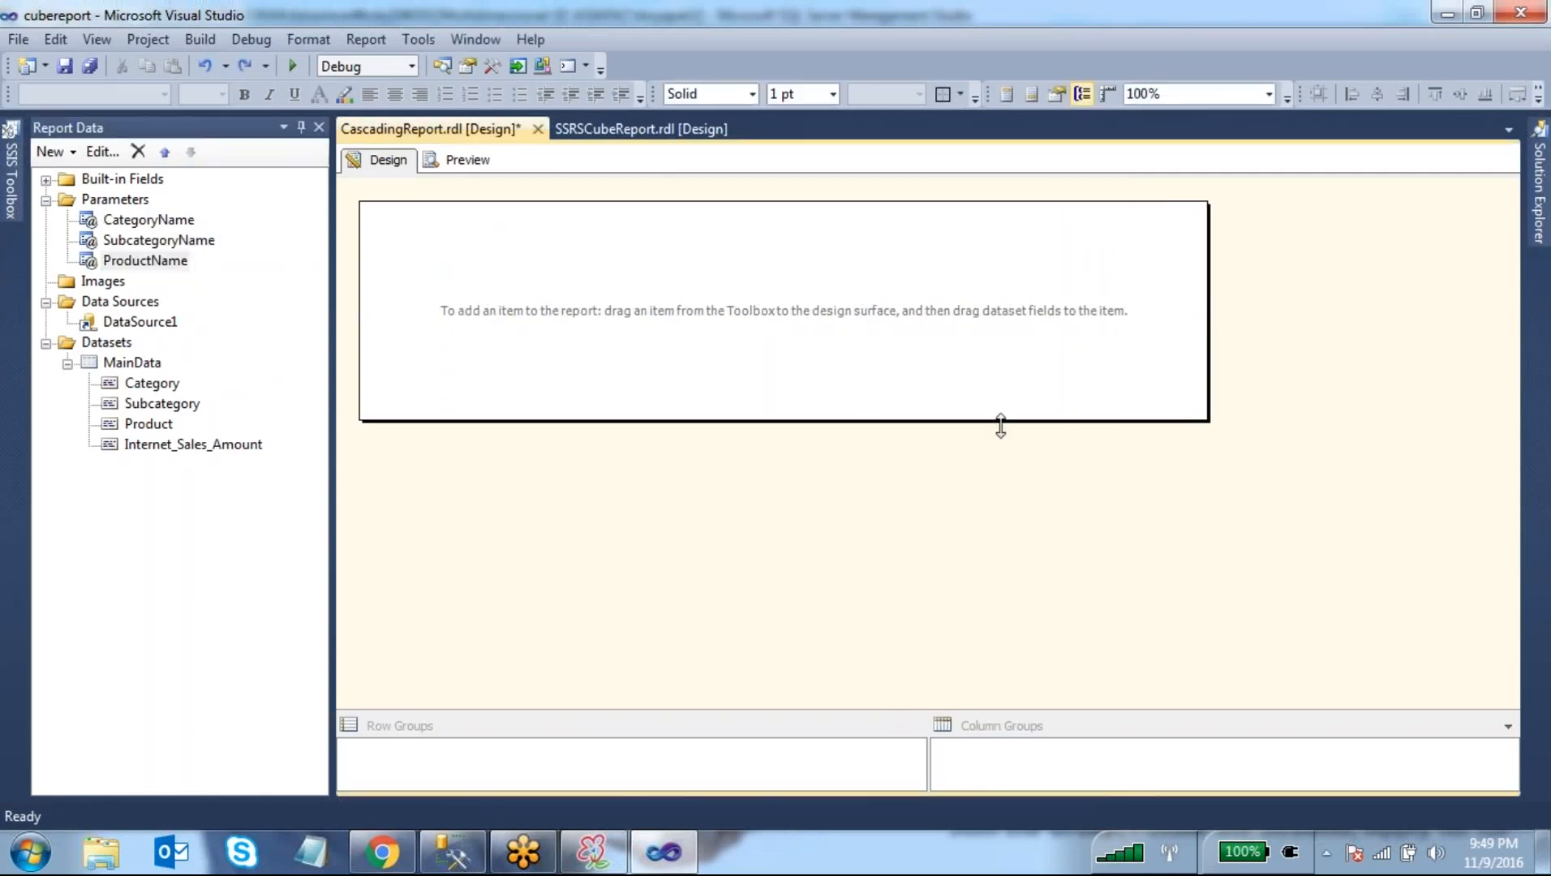
drag(1000, 421, 1005, 512)
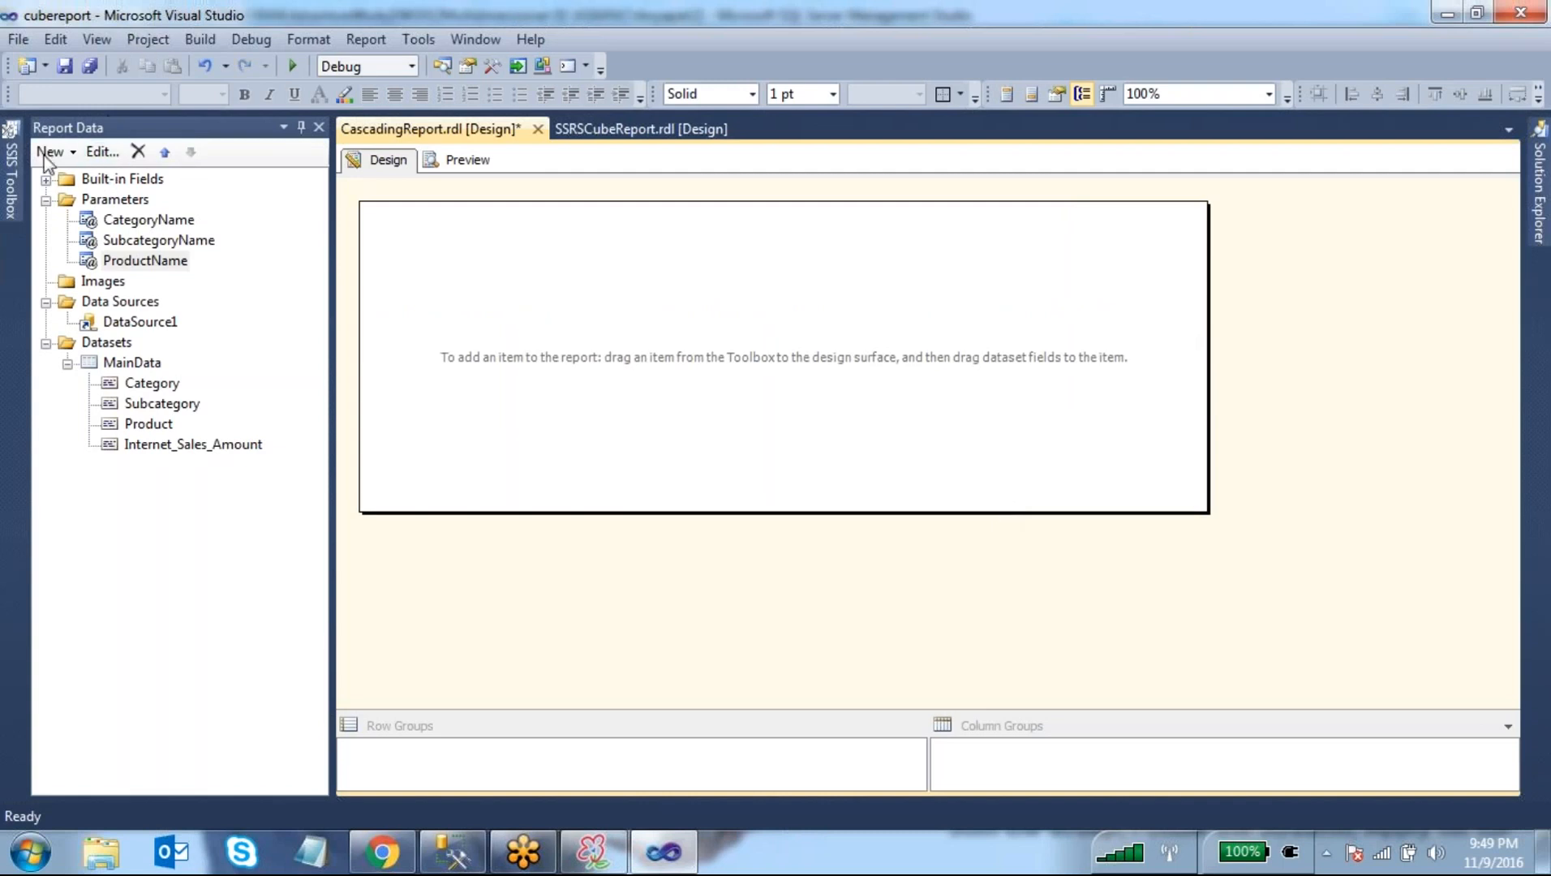
- Add a table to the upper part of the CascadingReport body
click(98, 40)
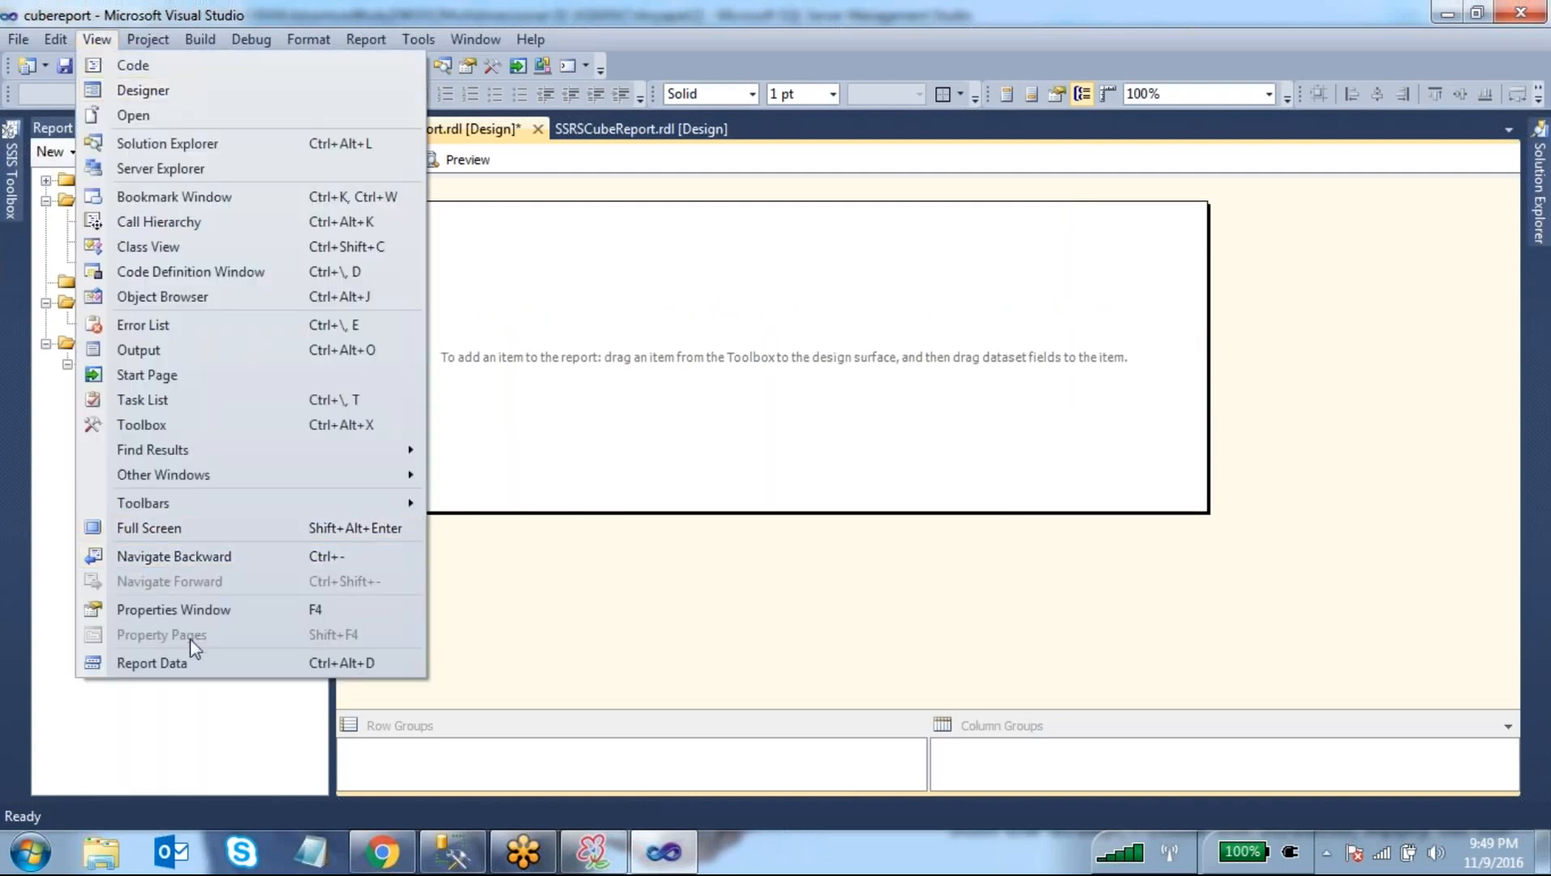
click(203, 425)
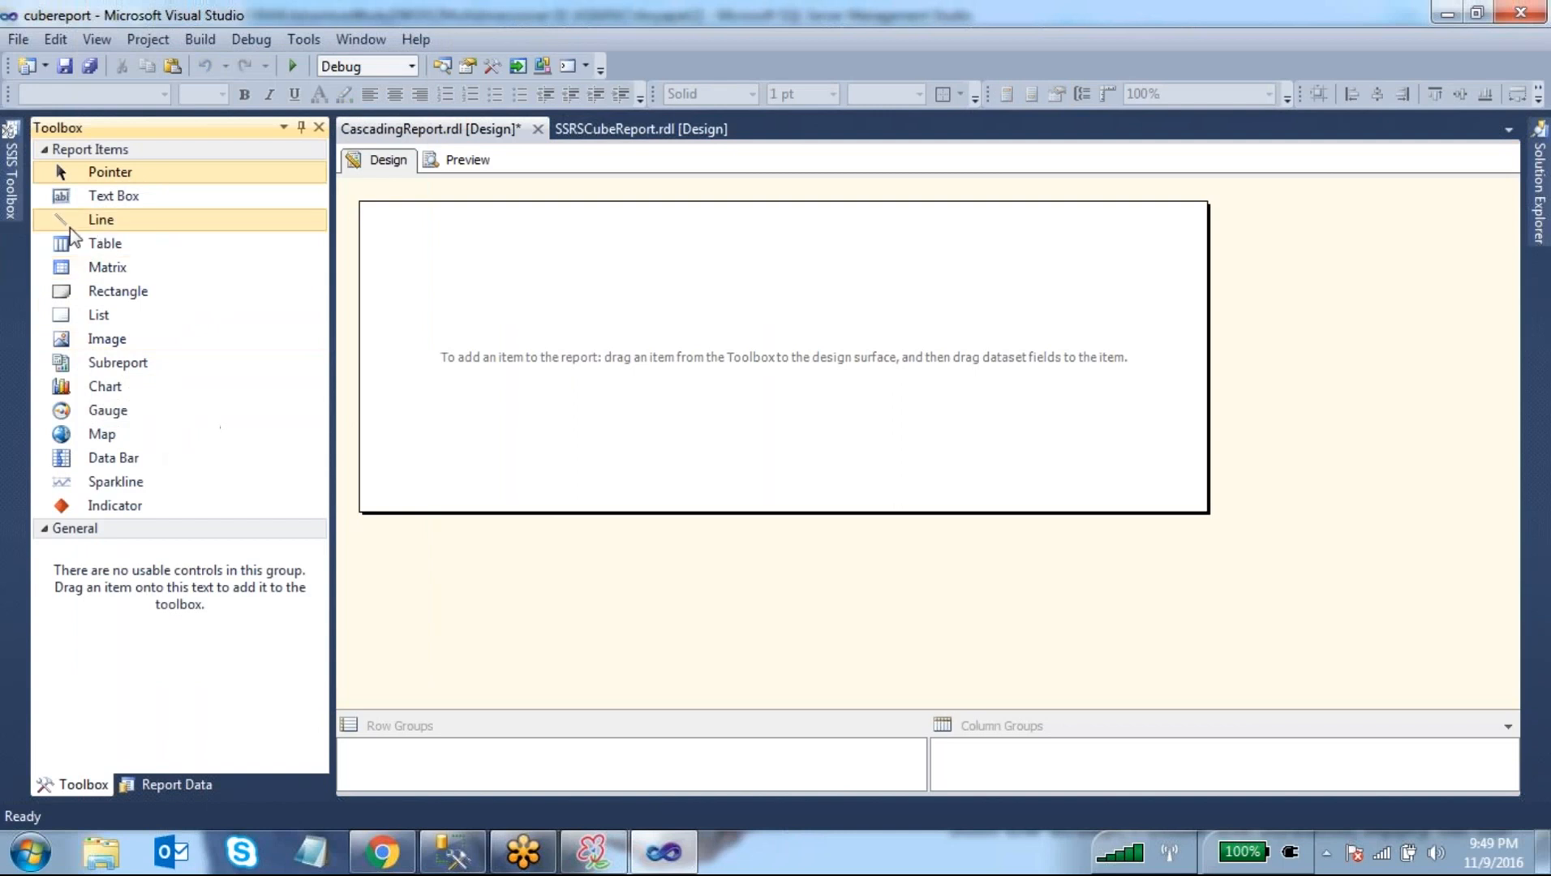
drag(105, 244, 532, 256)
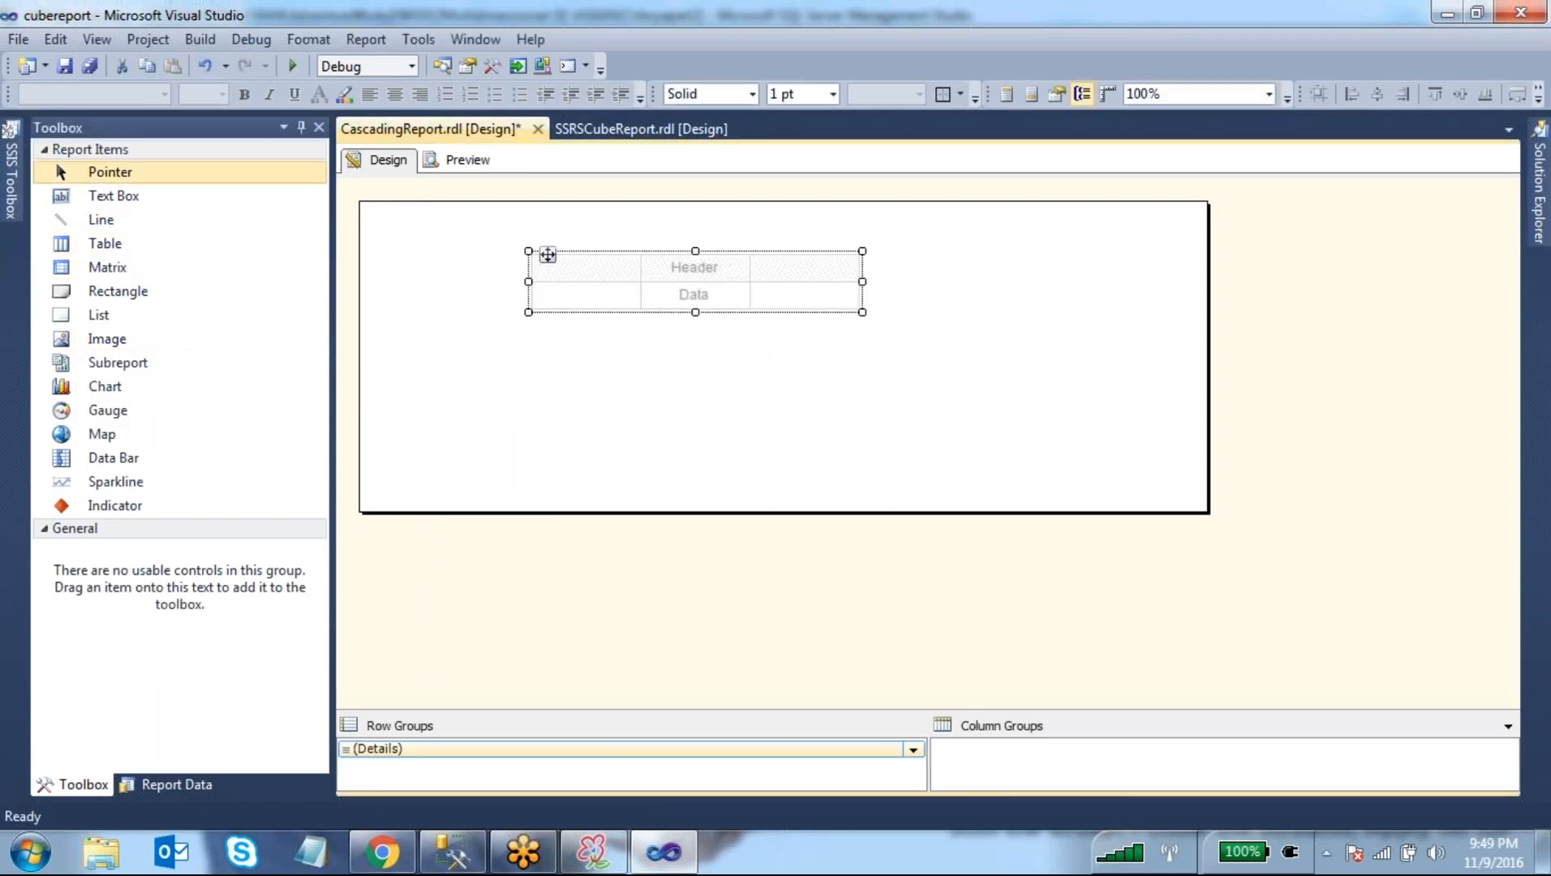
click(628, 240)
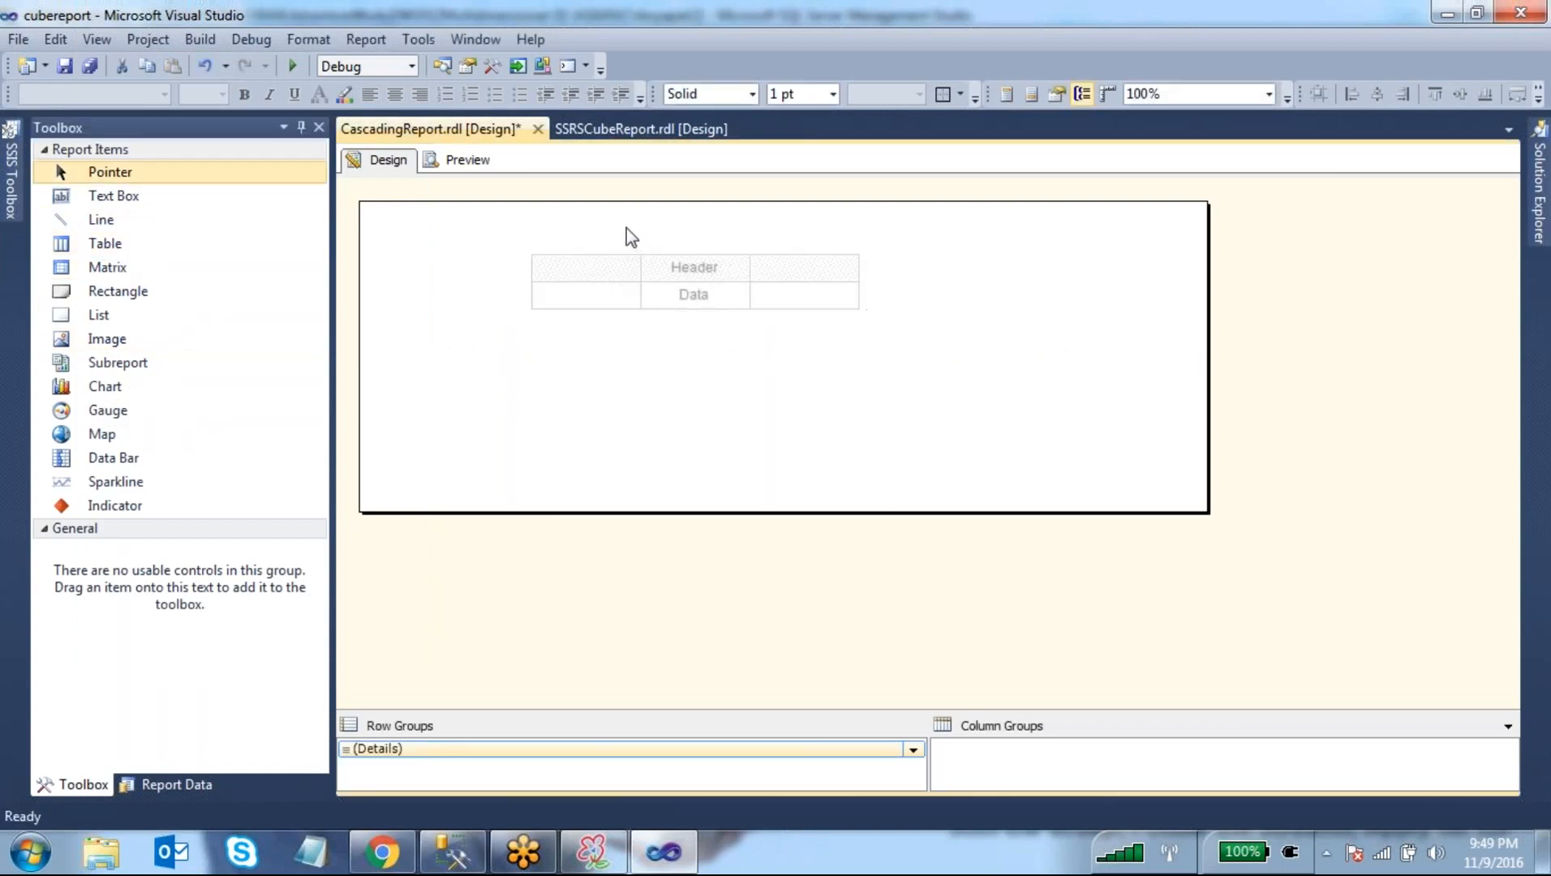
- Add a text box above the table with the title "Cascading Report in MDX"
click(120, 203)
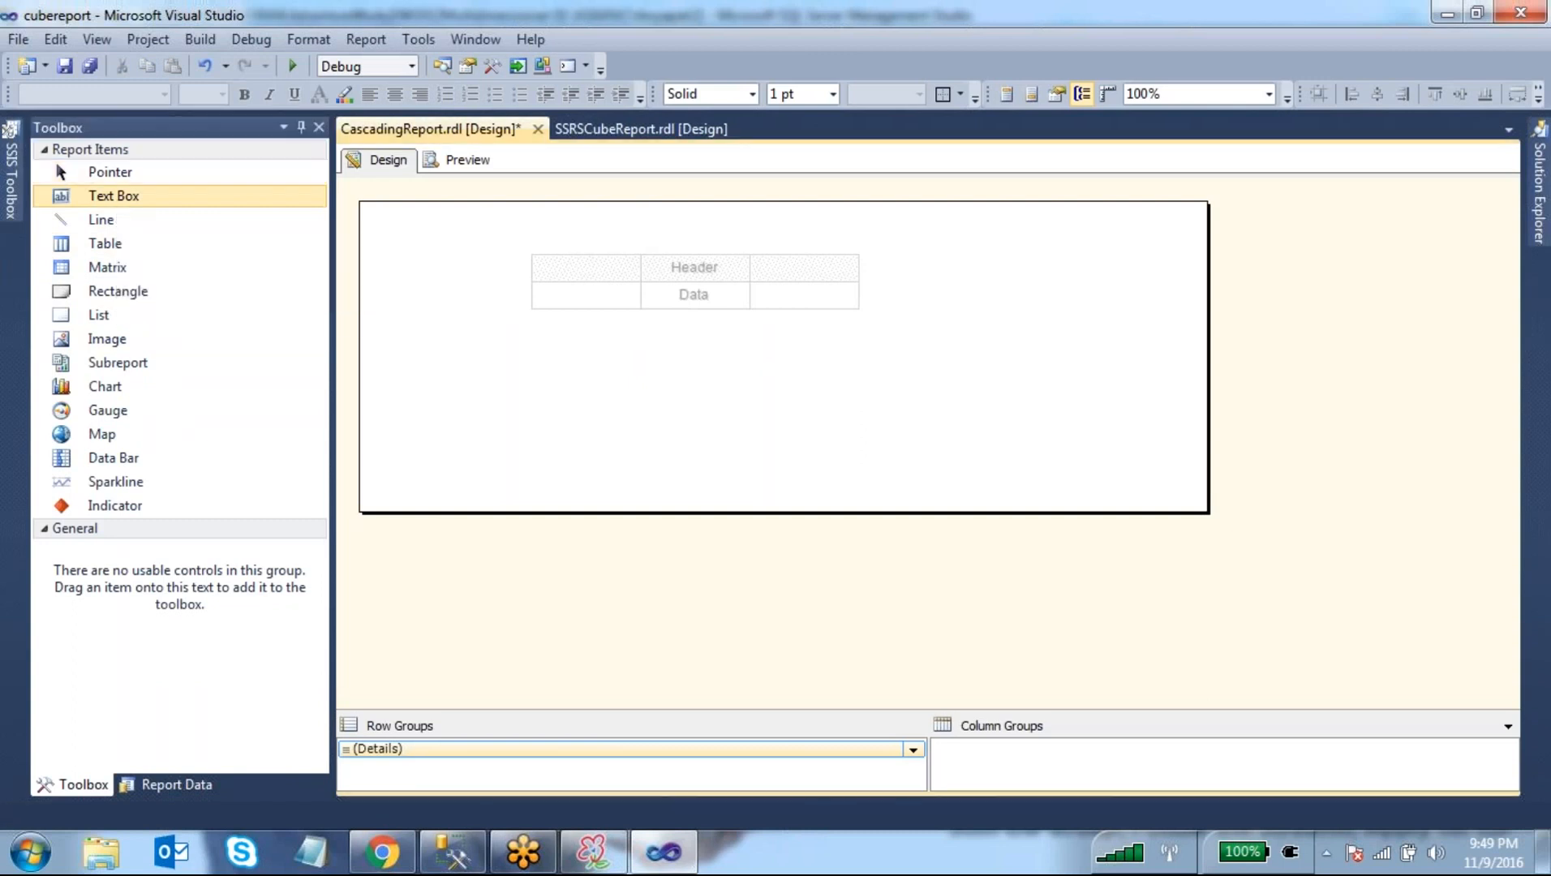
mouse_move(598, 206)
mouse_down()
mouse_move(714, 239)
mouse_move(863, 238)
mouse_up()
click(783, 235)
text(Casca)
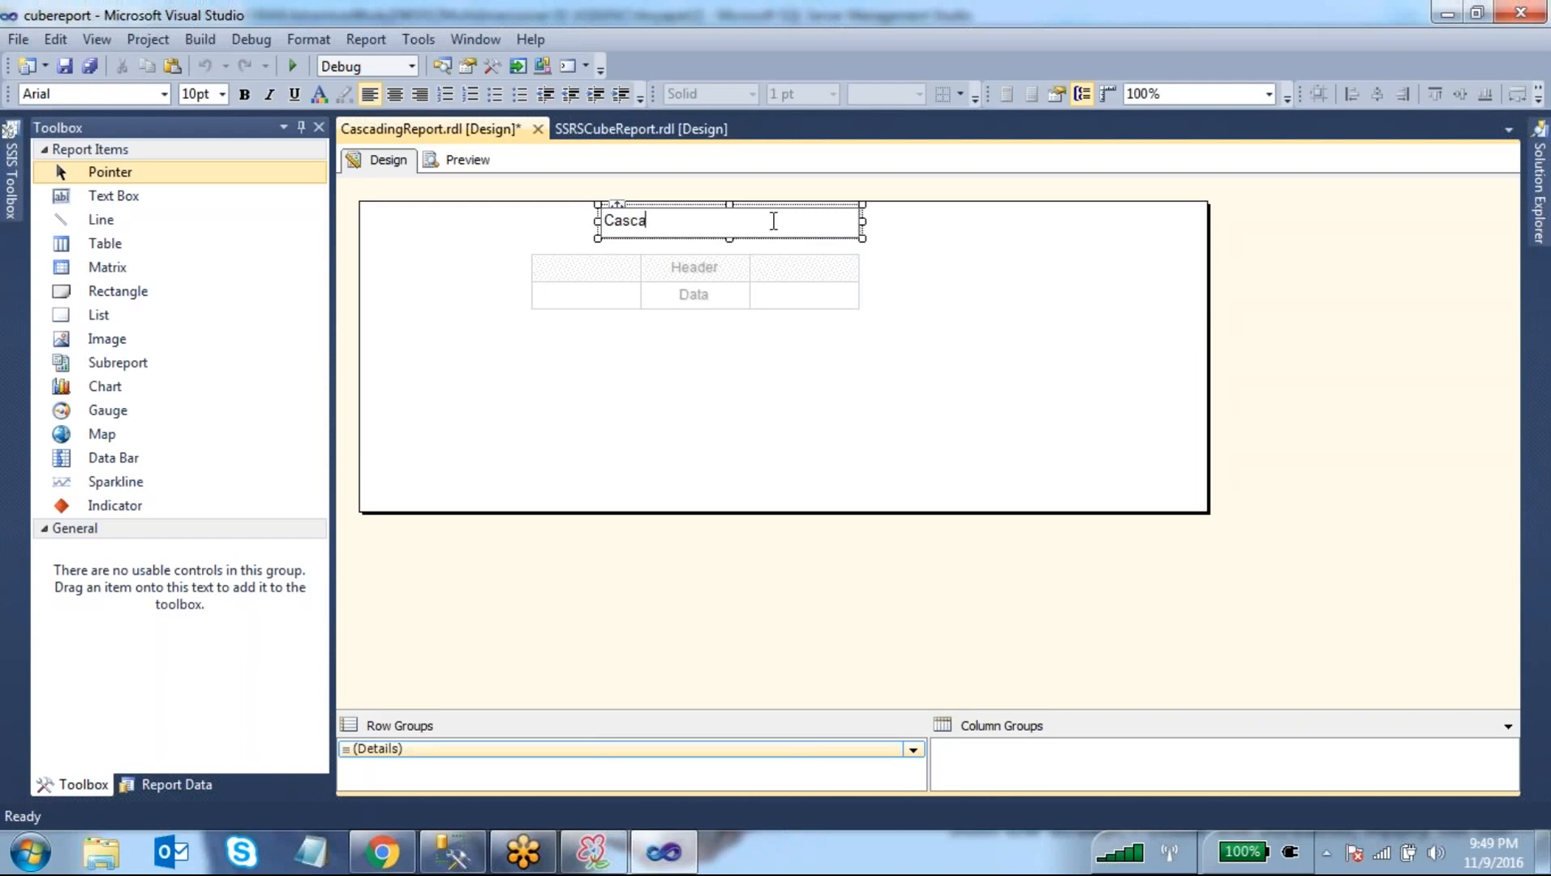
text(ding Report in M)
drag(961, 348, 621, 290)
click(615, 286)
click(587, 241)
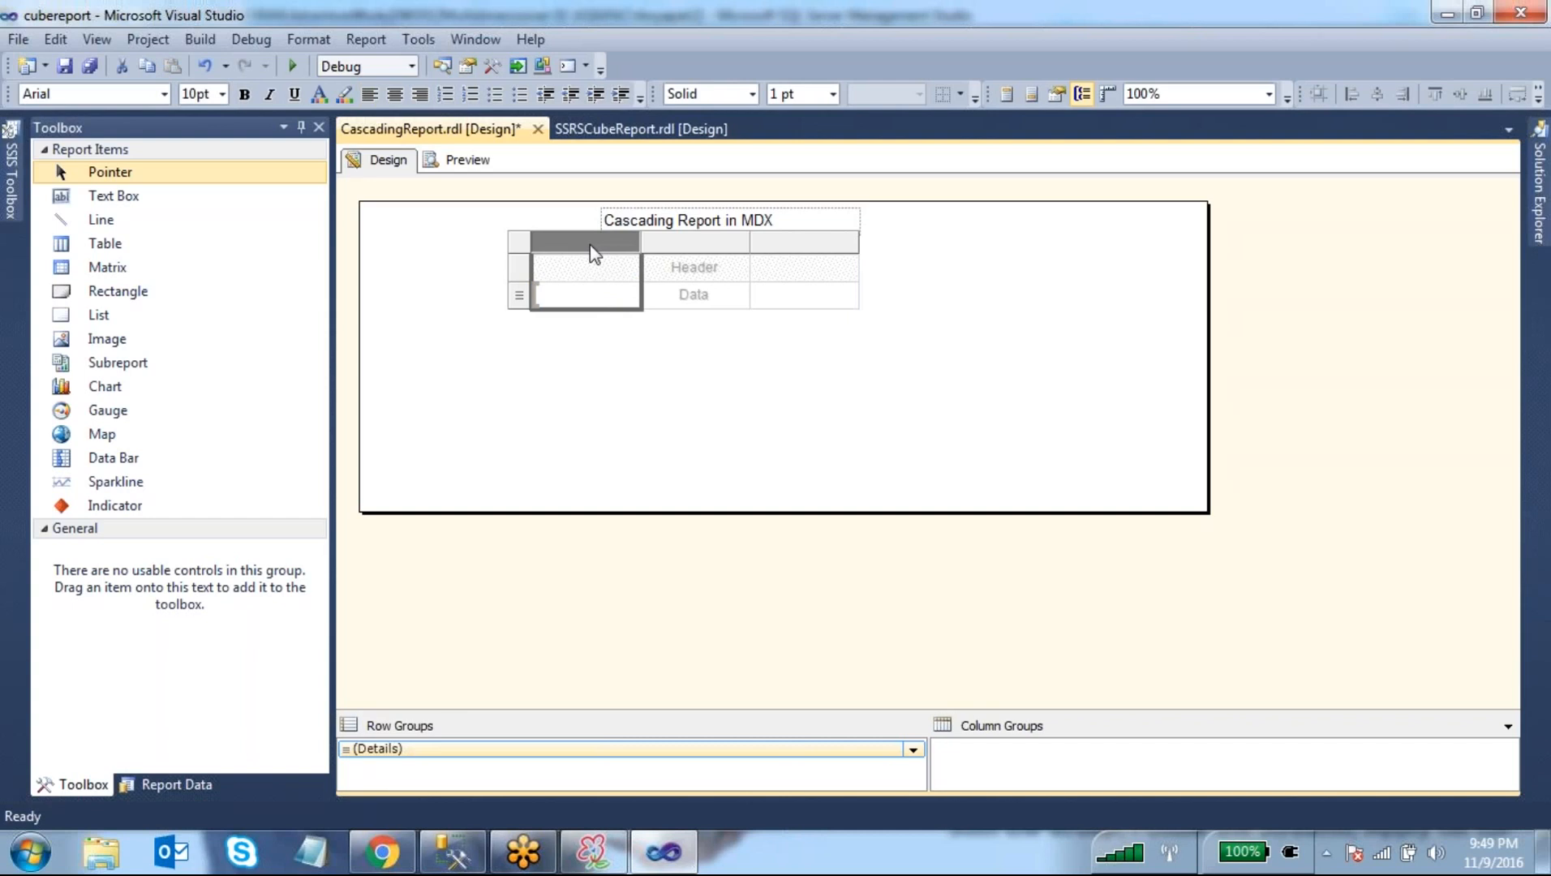
right_click(587, 242)
click(673, 351)
click(759, 333)
click(670, 397)
click(954, 725)
- Move the whole table slightly down to leave space below the report title
click(468, 232)
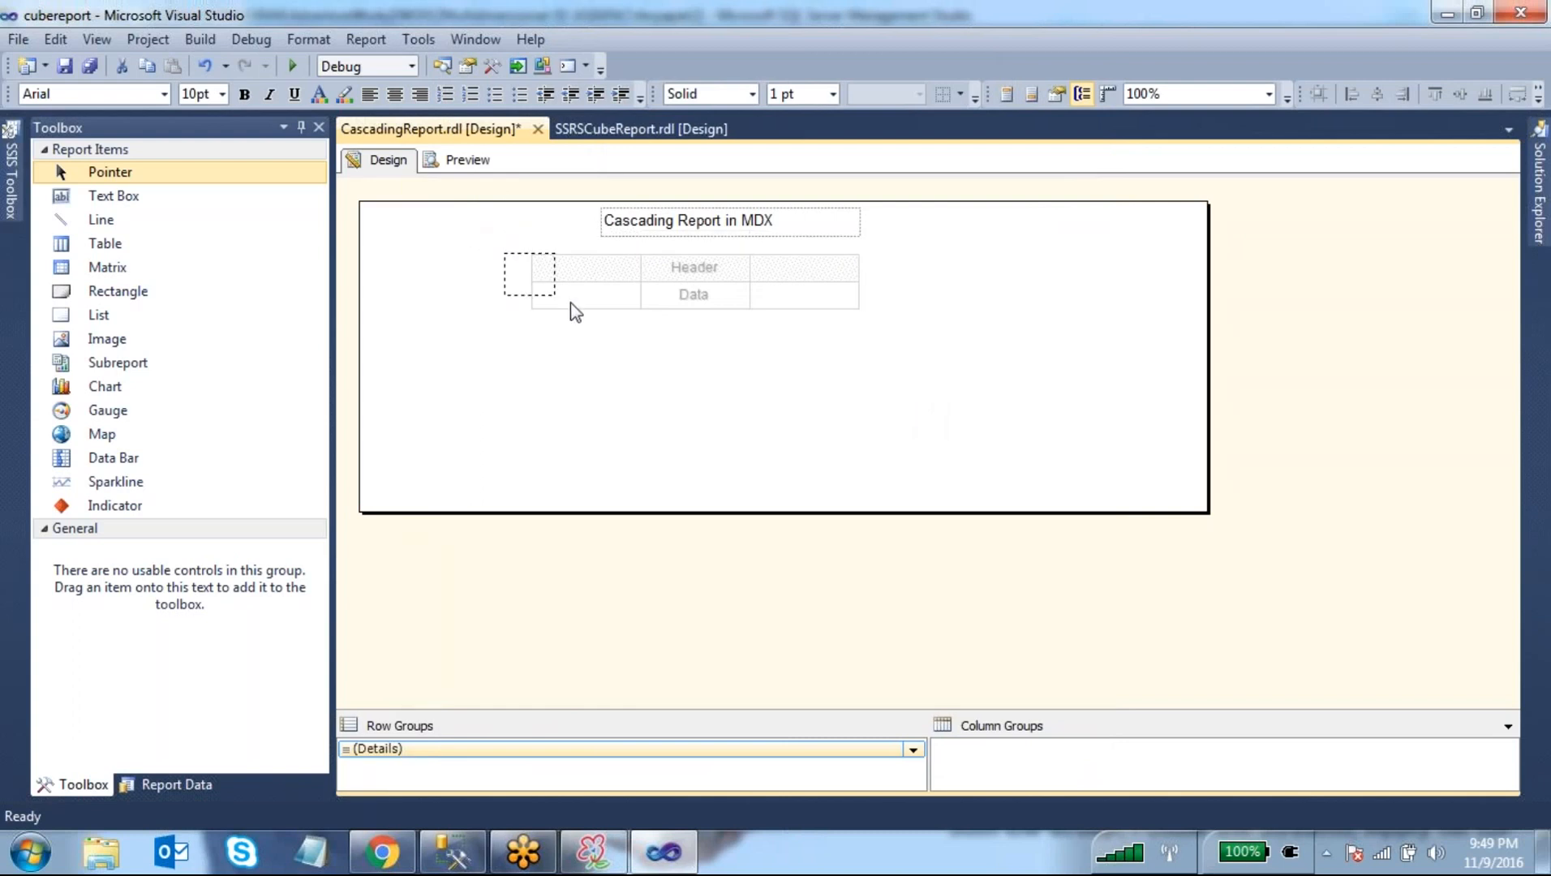
click(588, 317)
click(592, 316)
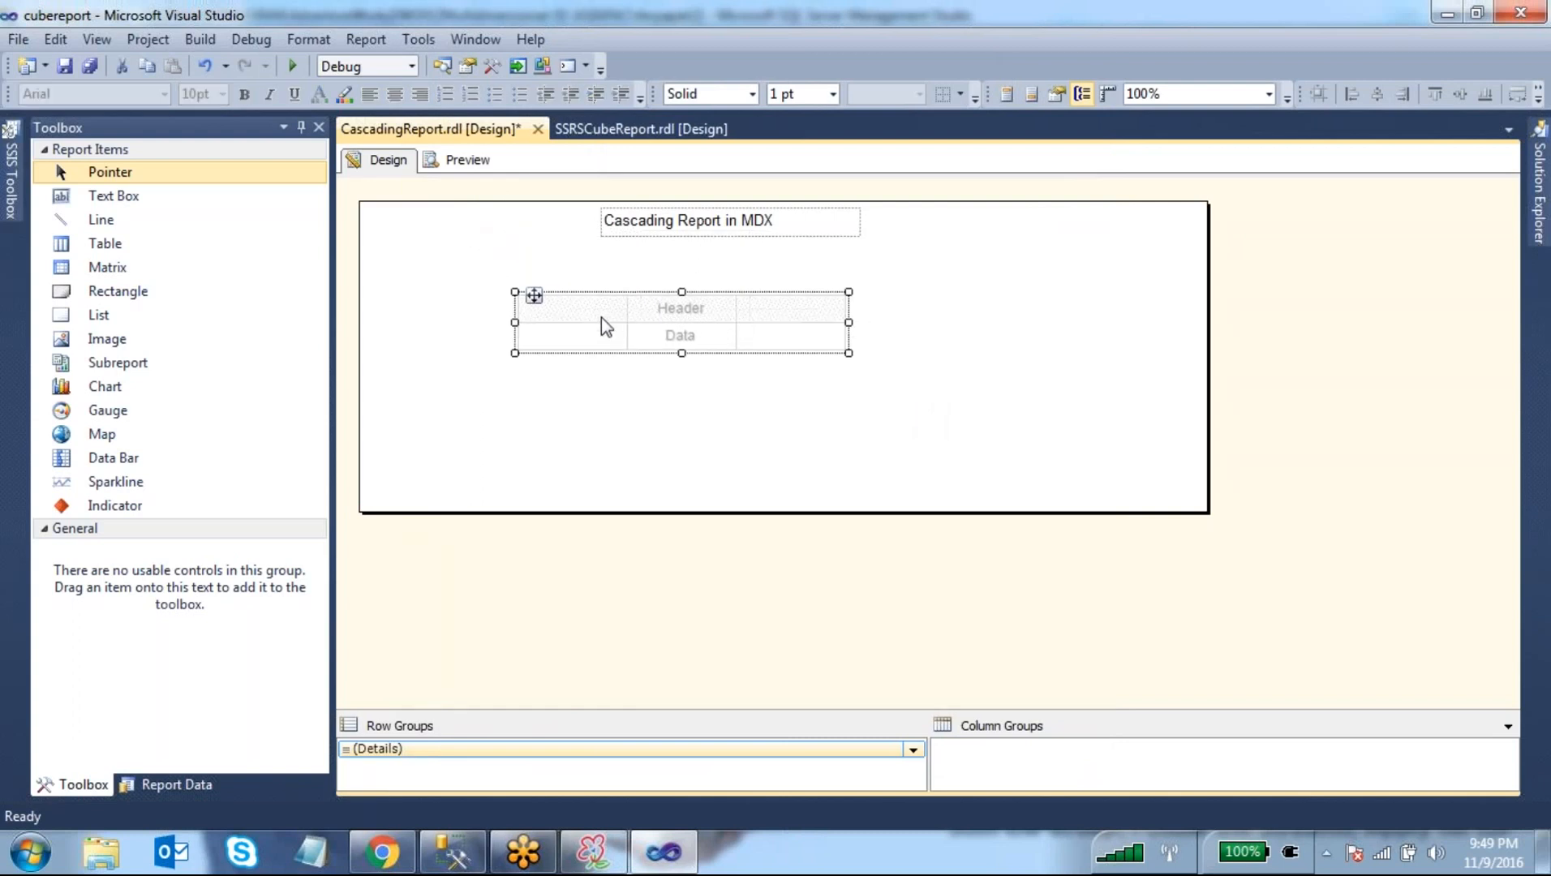
- Fill the three data cells of the table with the Category, Subcategory and Product fields
click(619, 333)
click(726, 362)
click(728, 336)
click(738, 380)
click(836, 333)
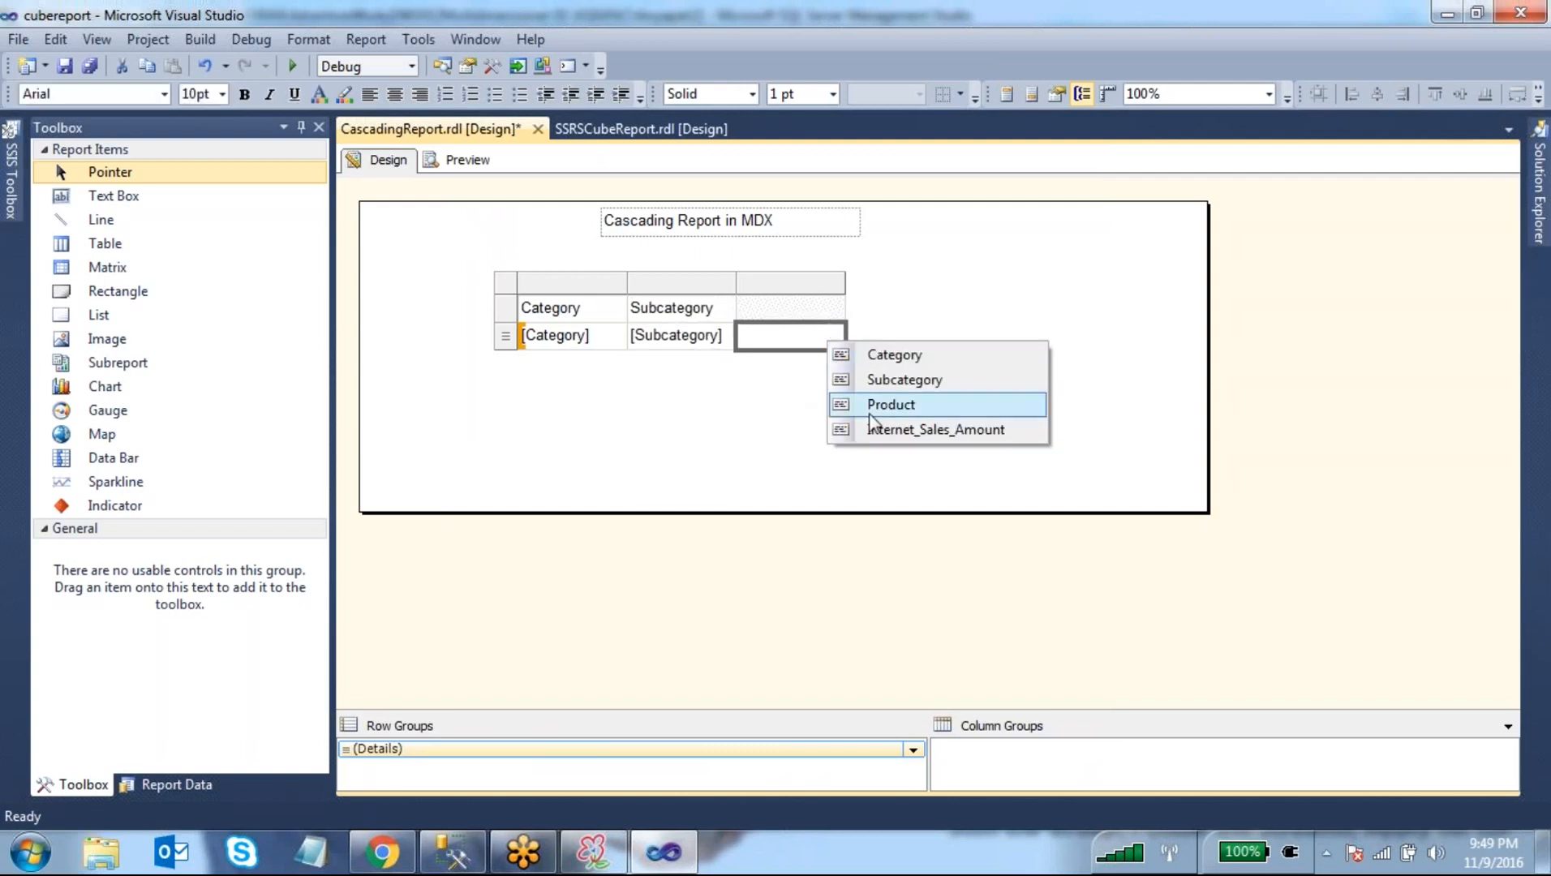
click(883, 406)
- Insert a column to the right of Product and fill its data cell with Internet_Sales_Amount
right_click(823, 284)
mouse_move(901, 298)
click(1057, 326)
click(944, 335)
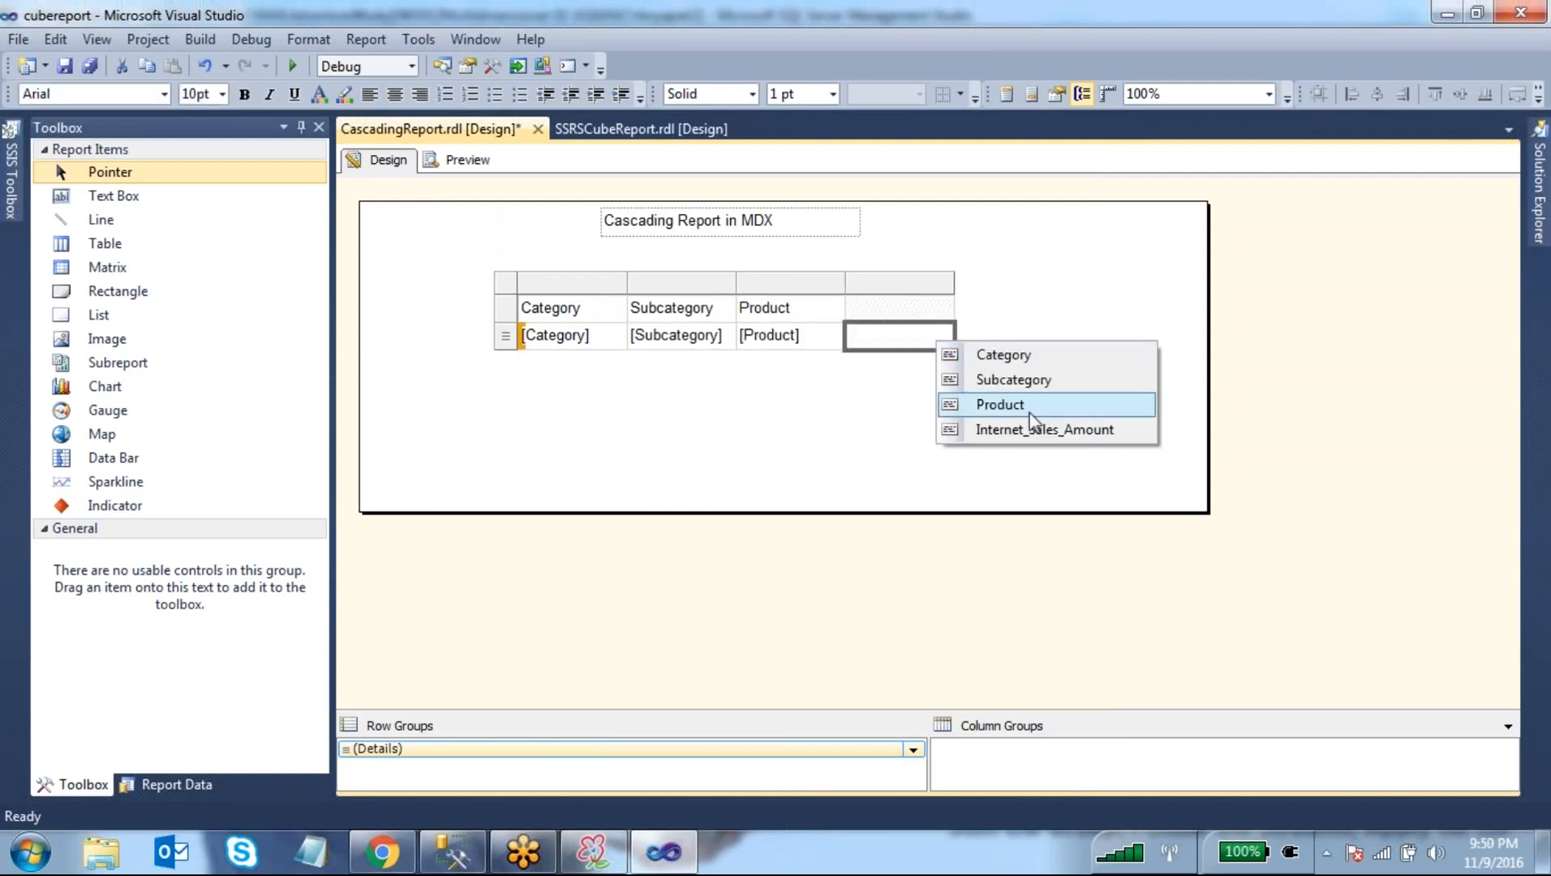
click(1029, 430)
- Give the table's header row a khaki background and bold text
click(506, 309)
click(344, 94)
click(743, 449)
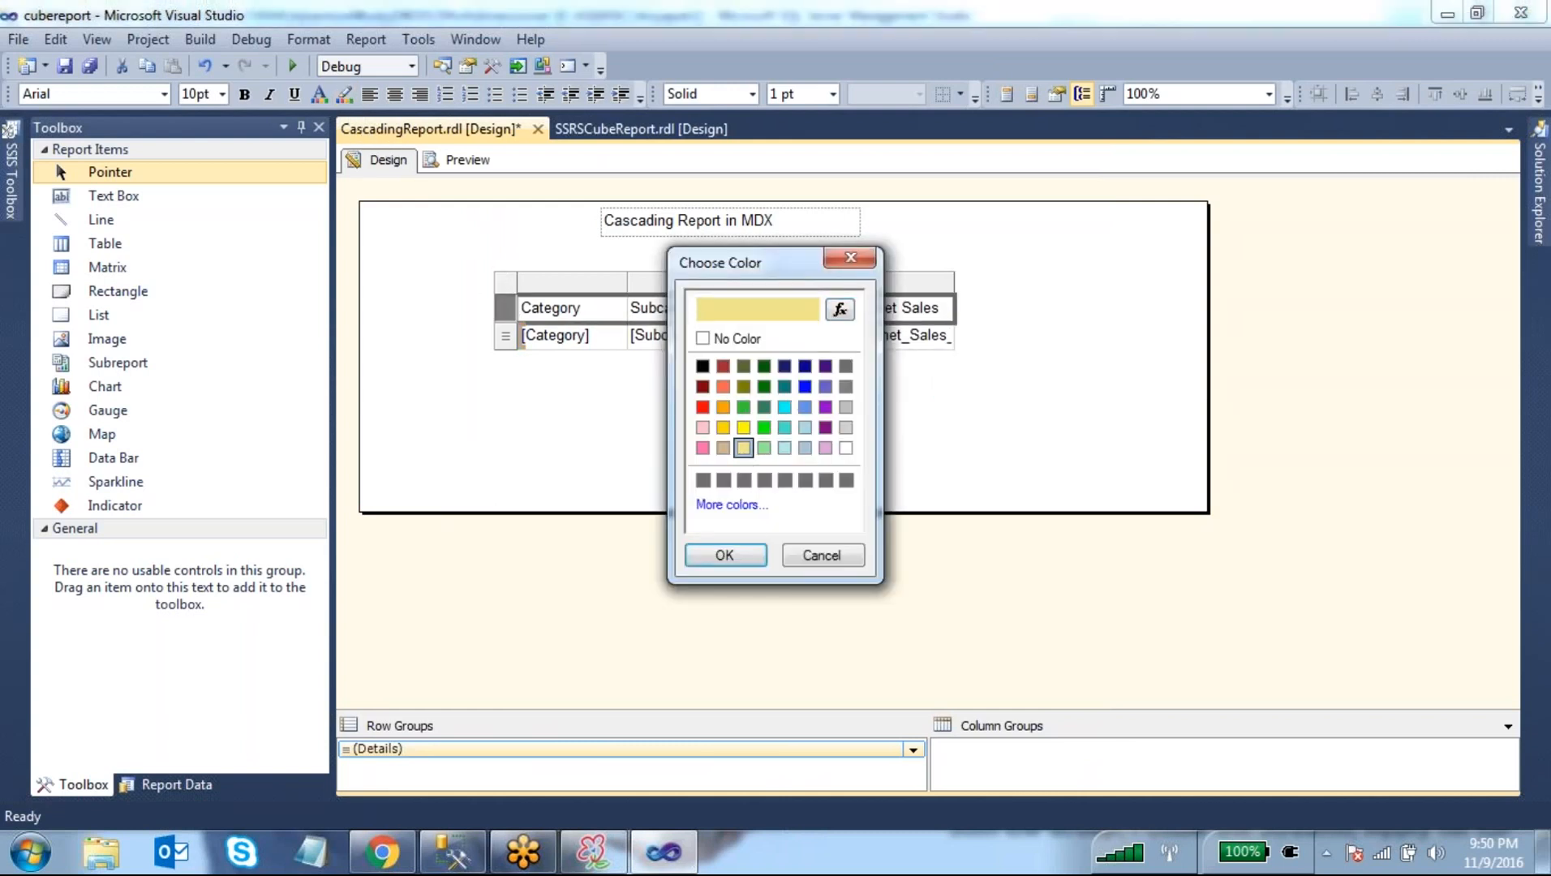
click(726, 557)
click(244, 94)
- Format the report title text box with a tan background and bold 16 pt text
click(815, 230)
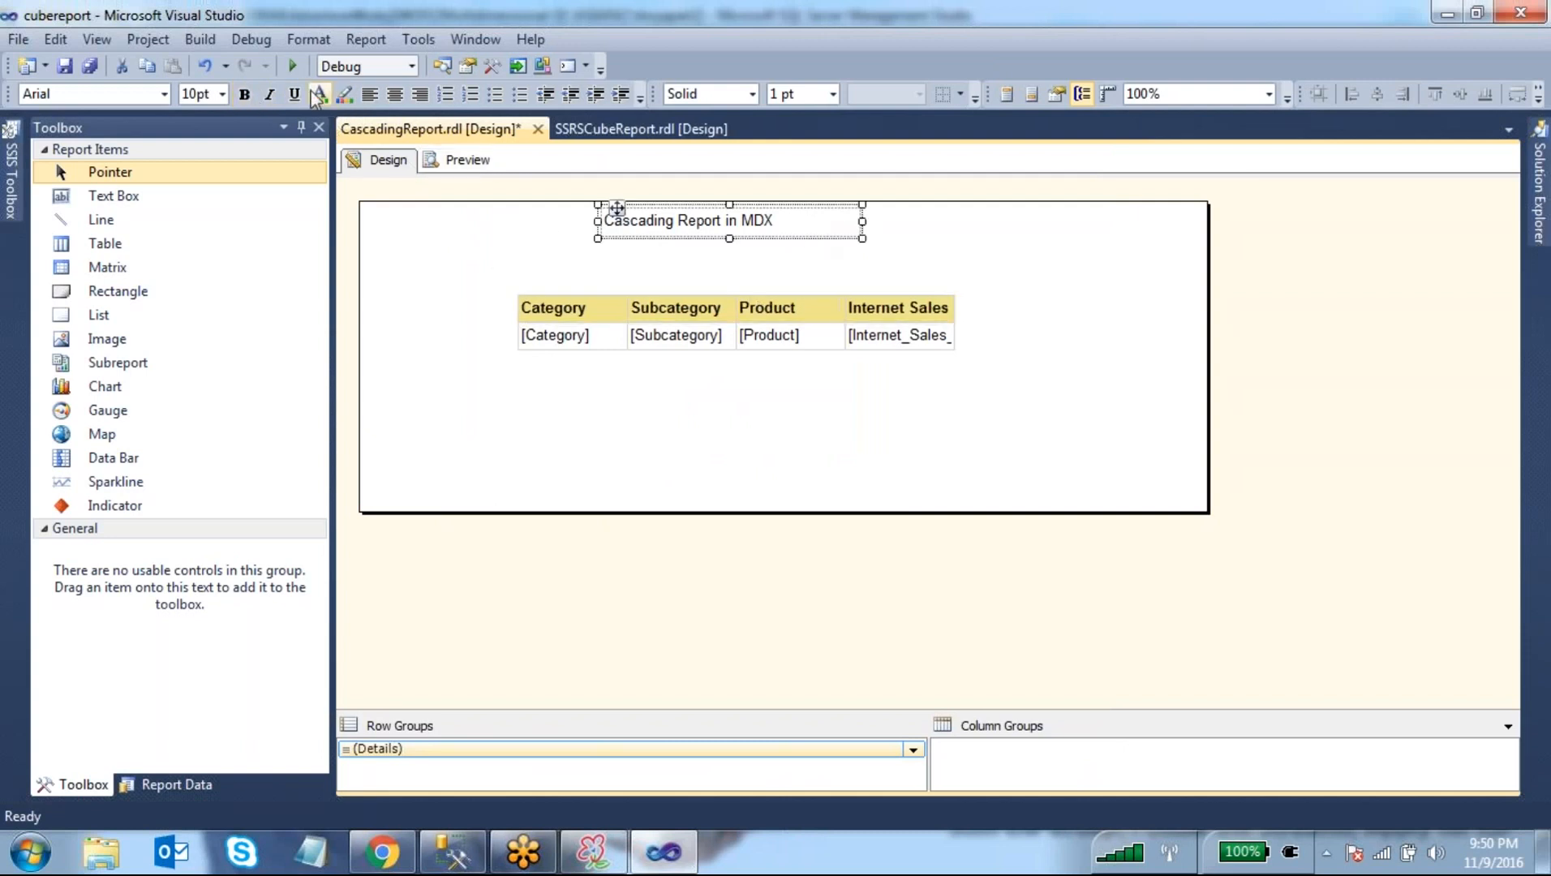
click(344, 94)
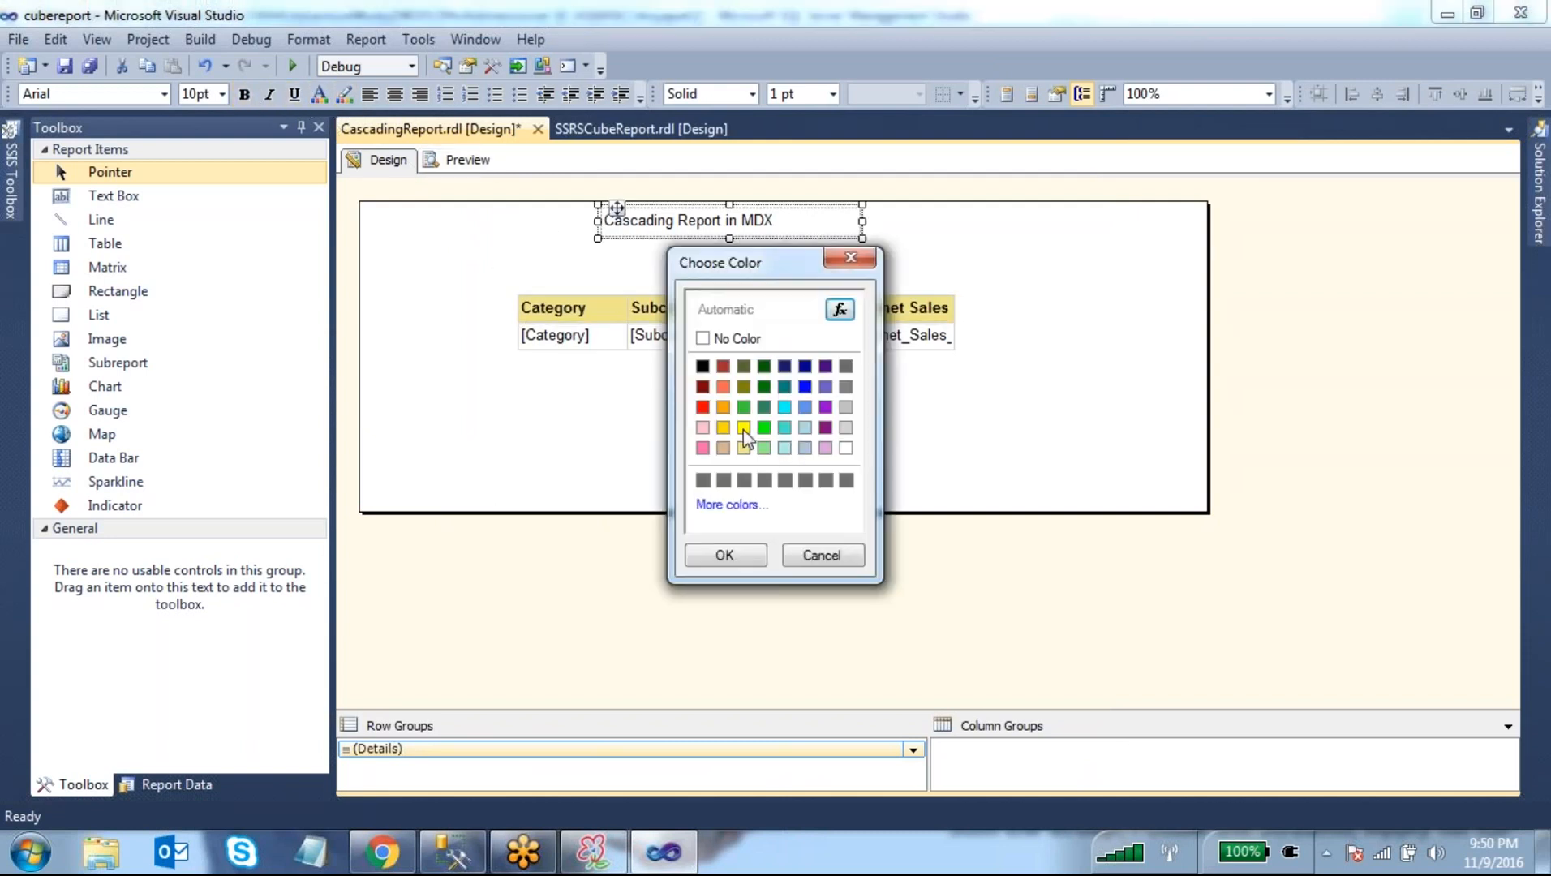
click(724, 449)
click(724, 555)
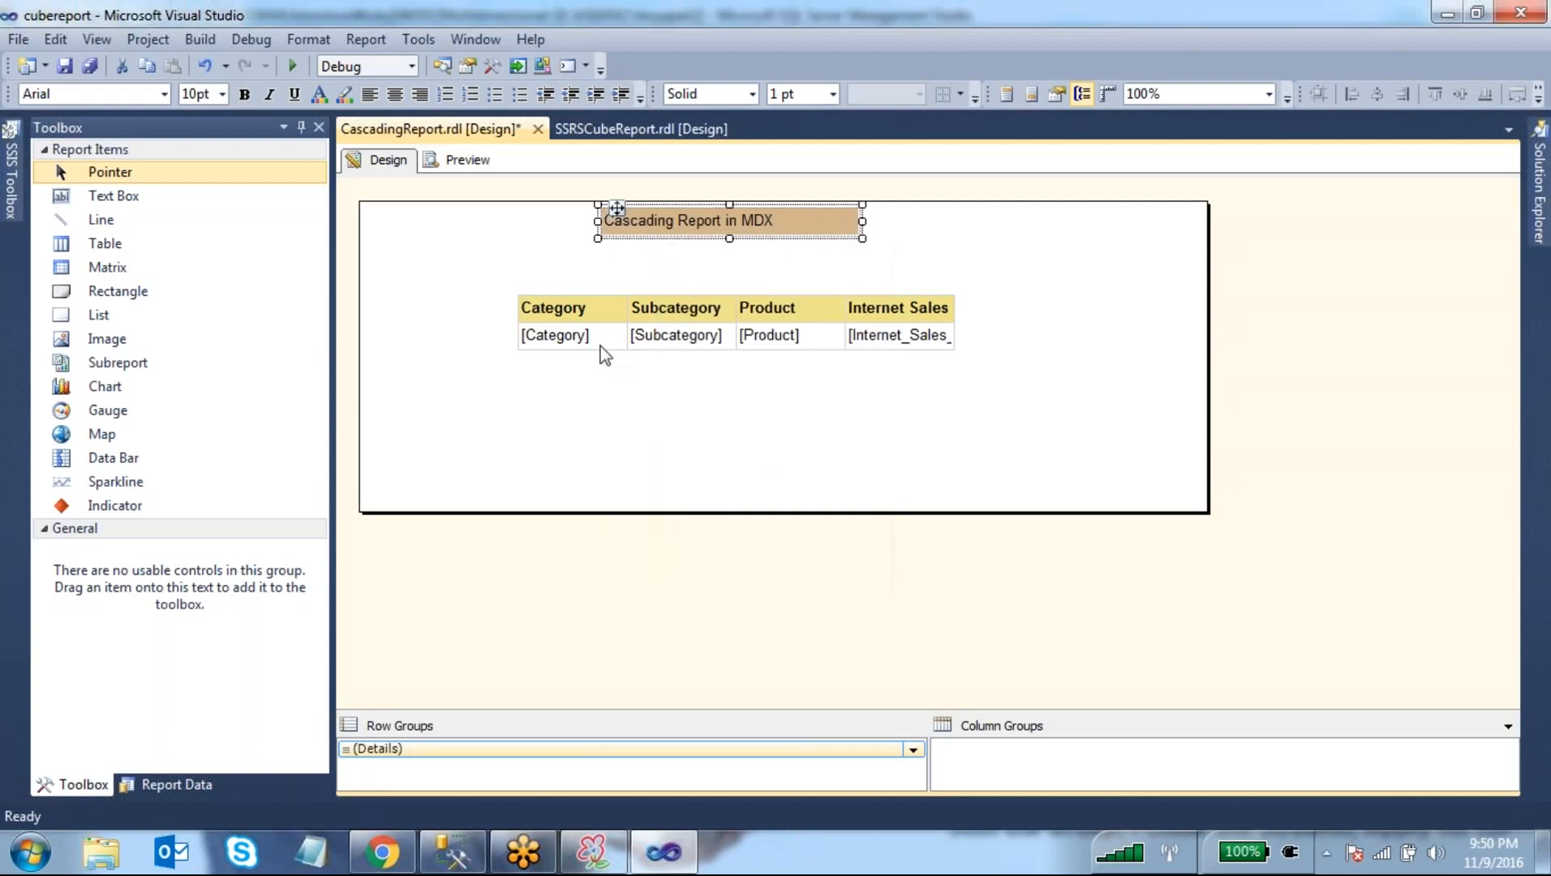
click(243, 94)
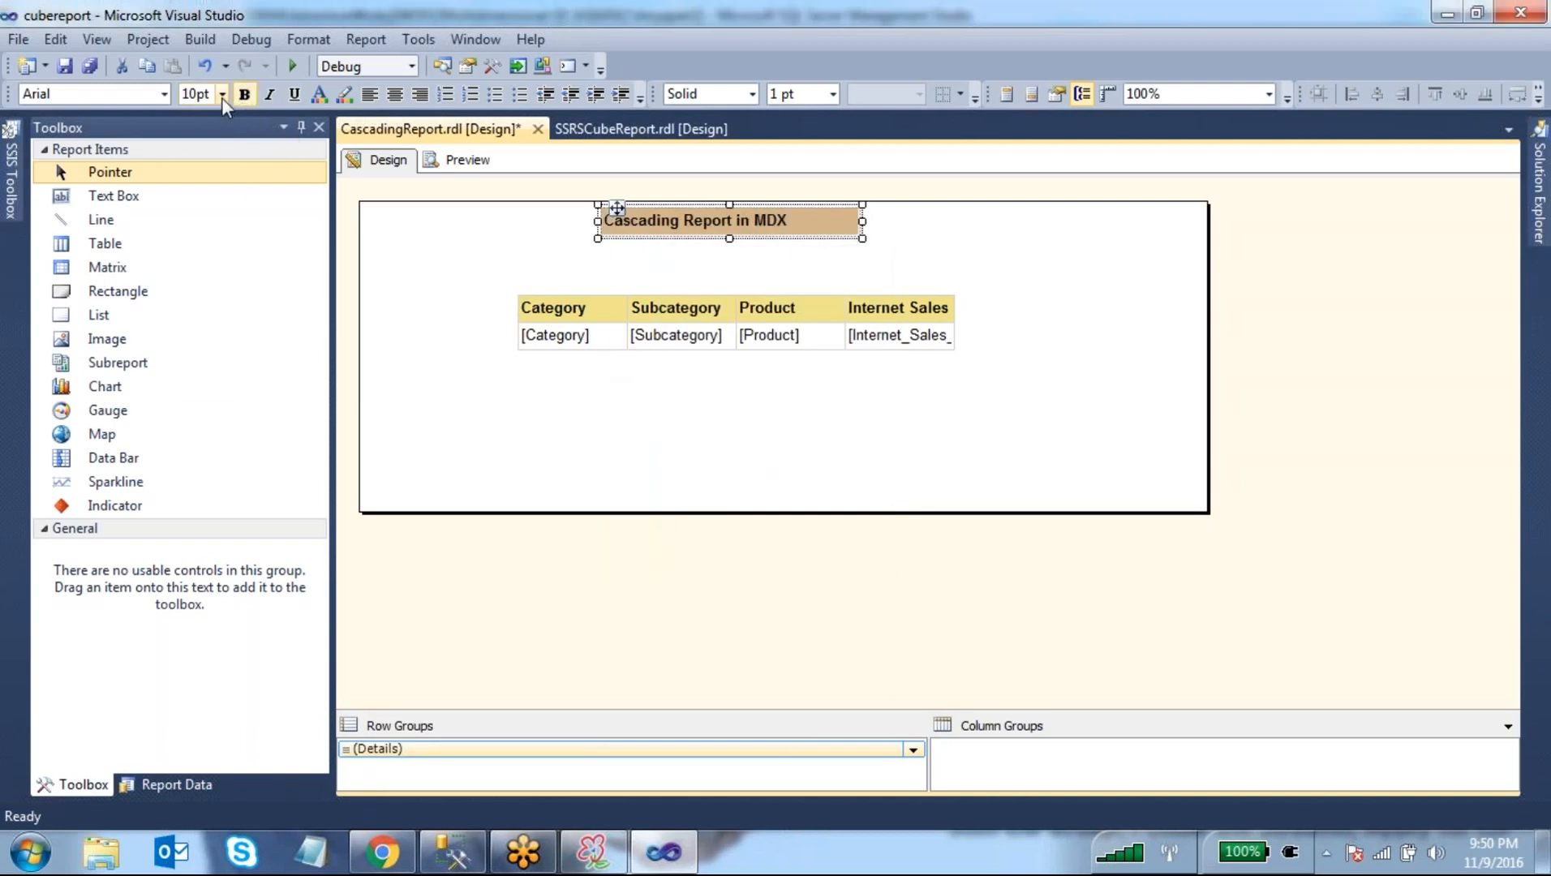
click(222, 94)
click(203, 219)
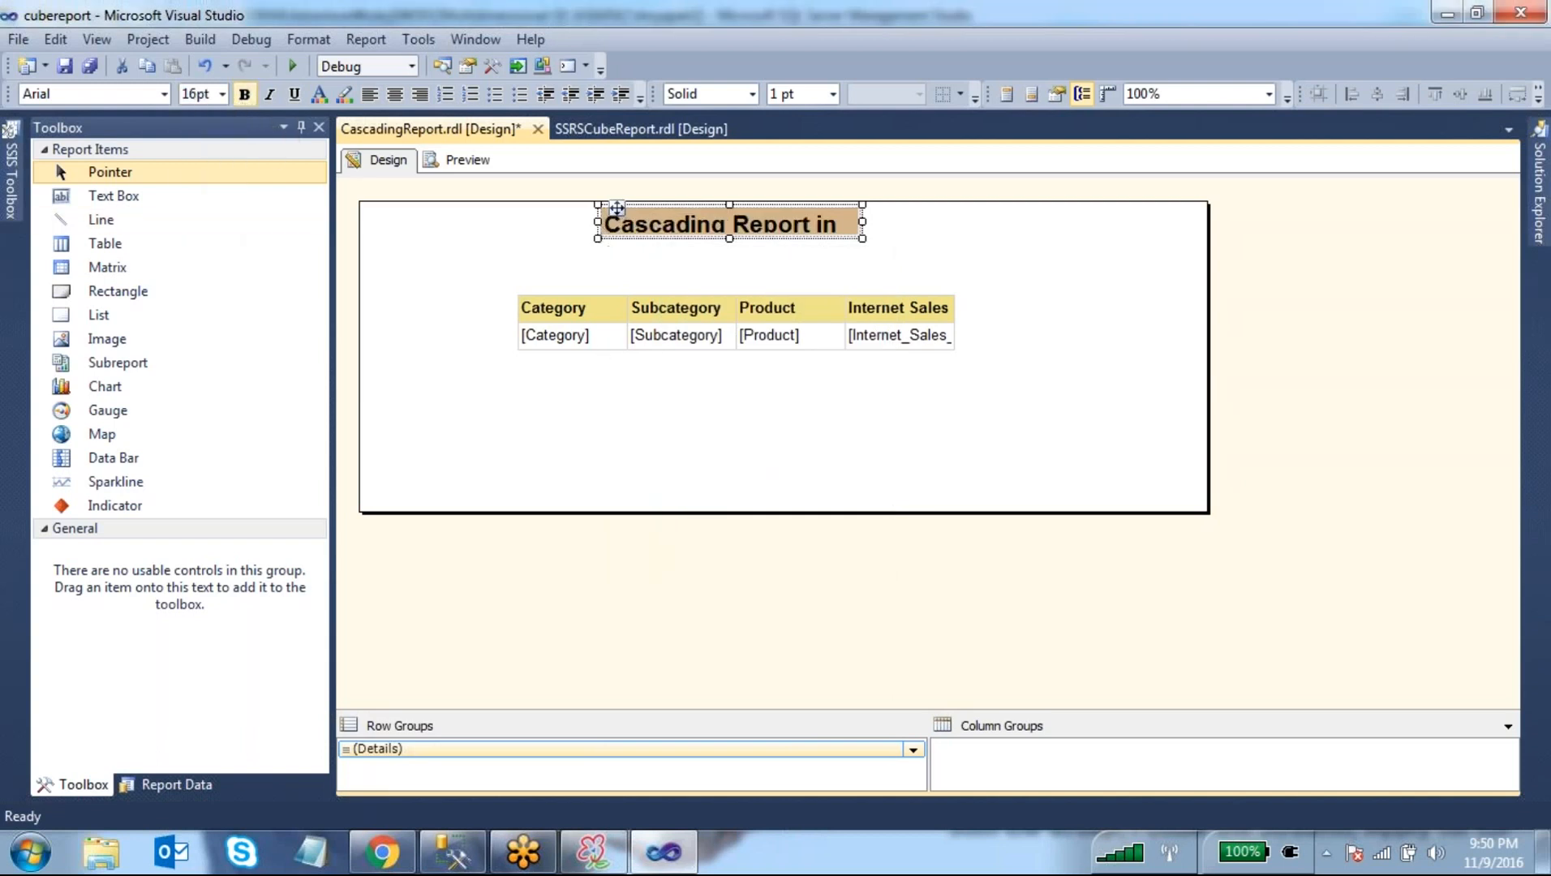
- Widen the title text box on both sides and increase its height to fit the larger text
drag(865, 219, 1026, 221)
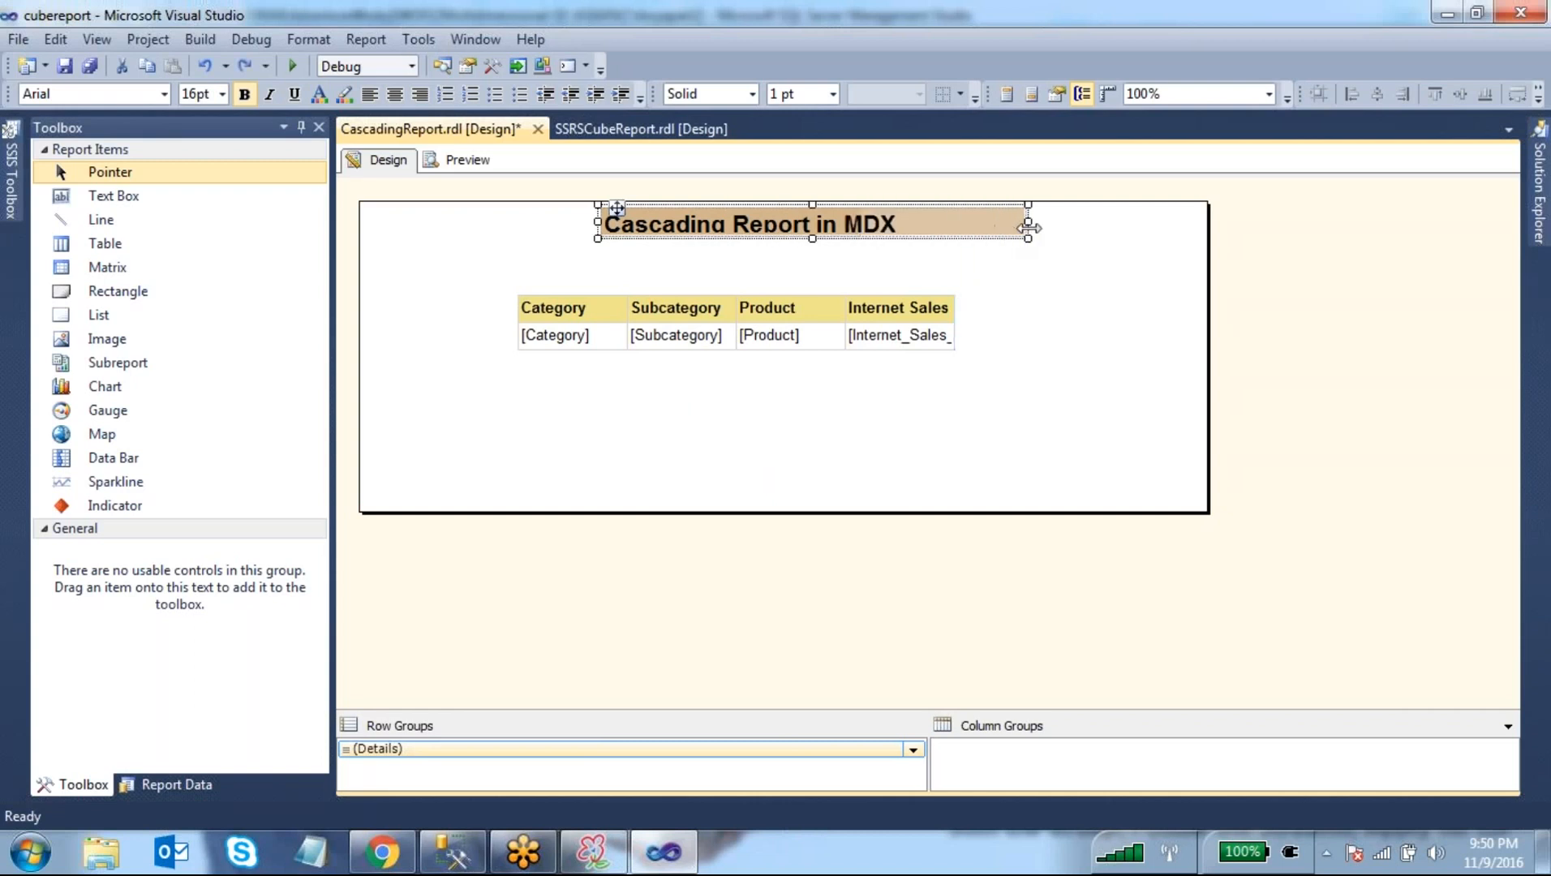
drag(595, 221, 552, 220)
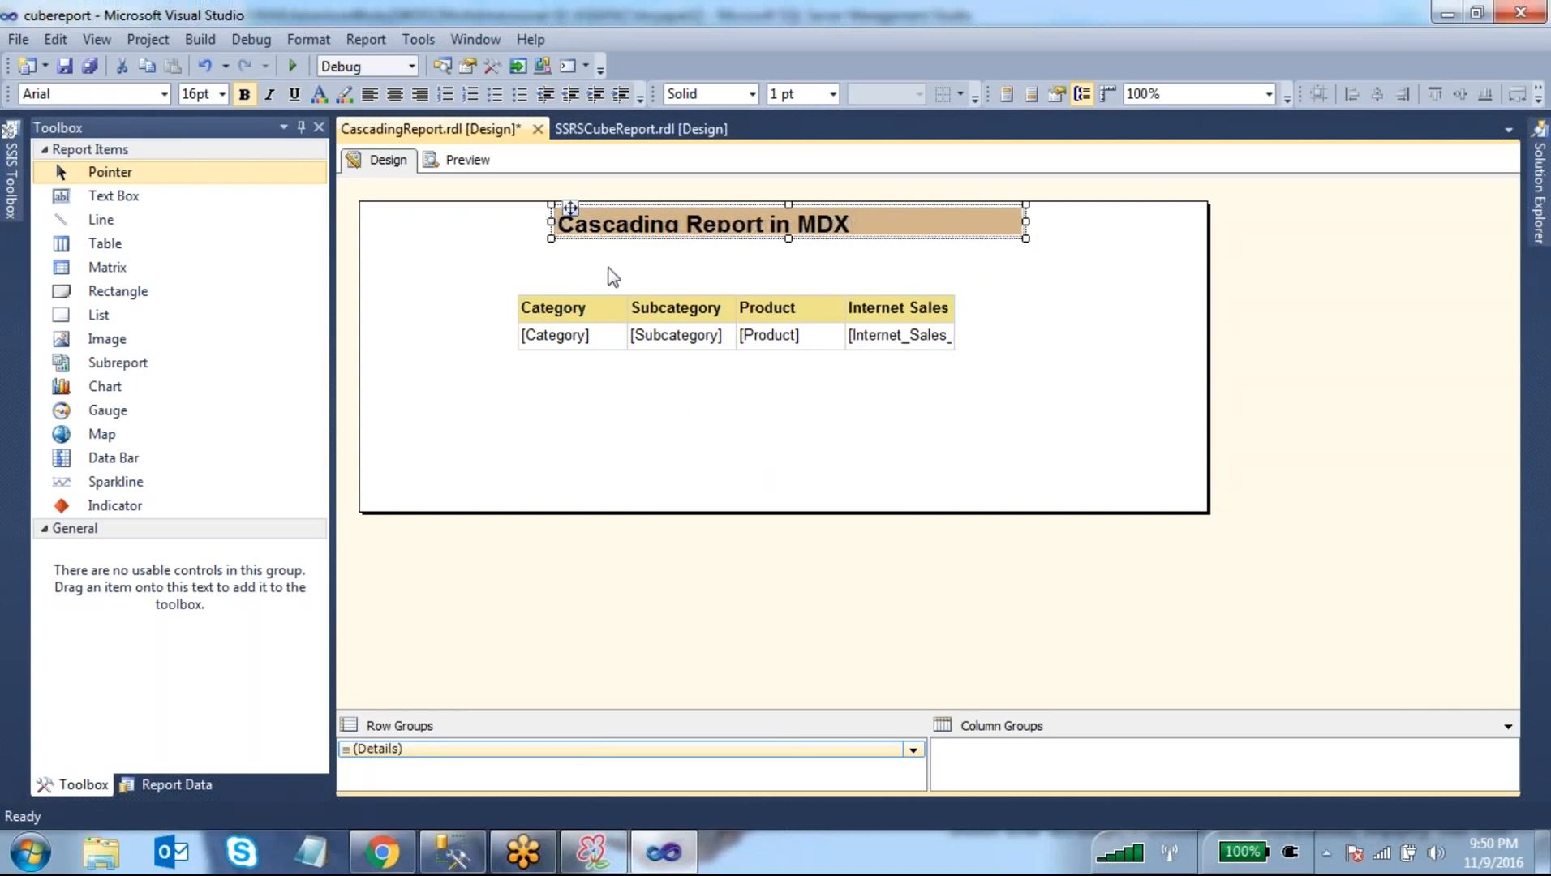
drag(789, 240, 789, 260)
- Preview CascadingReport with its default parameters and save the report
click(459, 160)
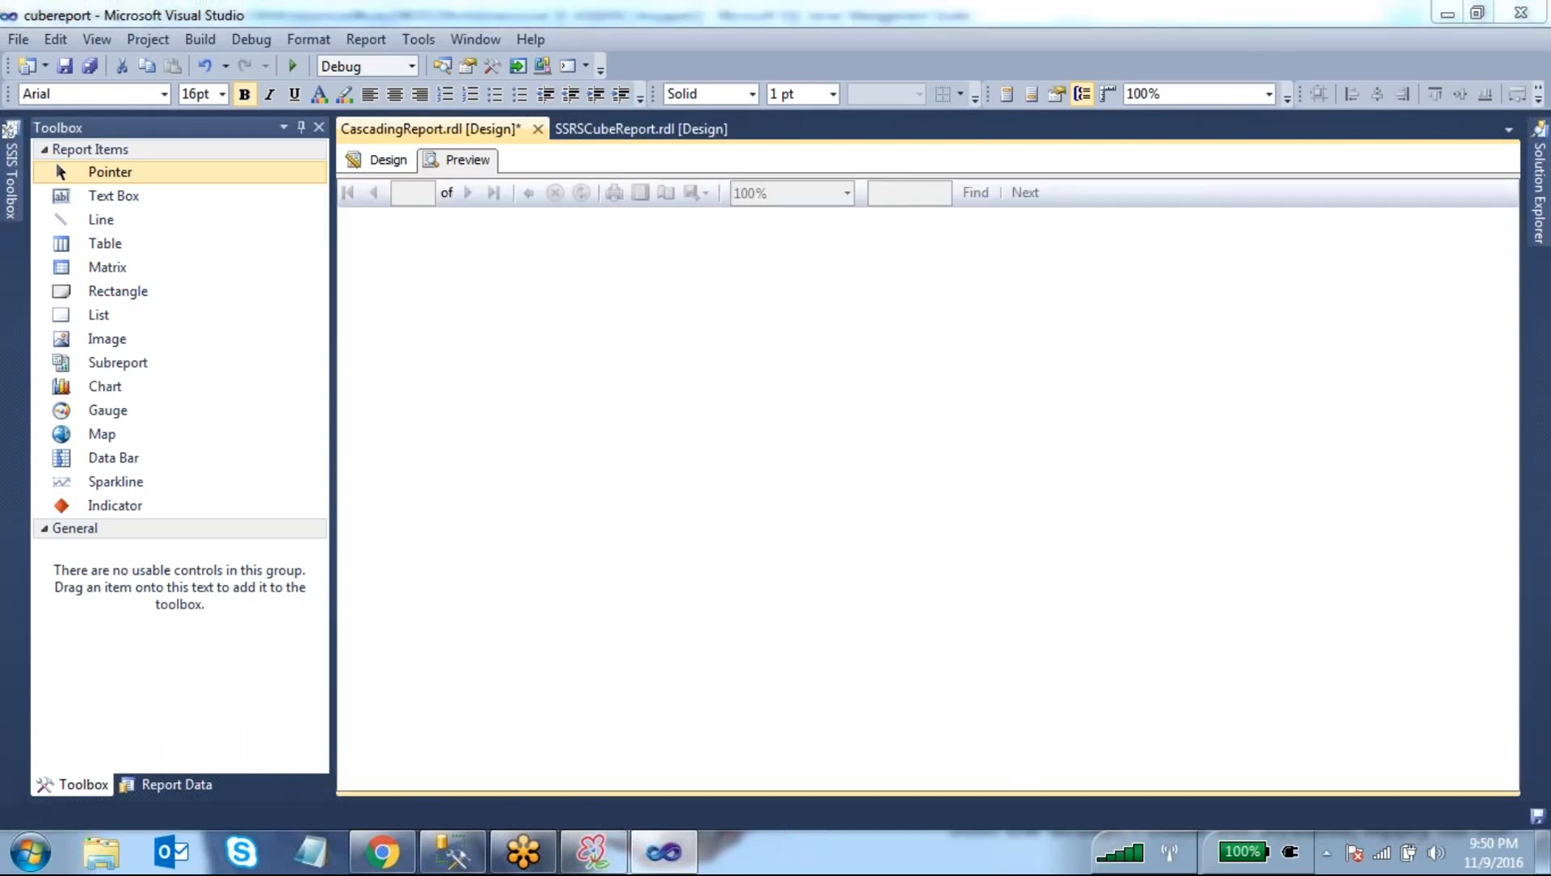
key(ctrl+s)
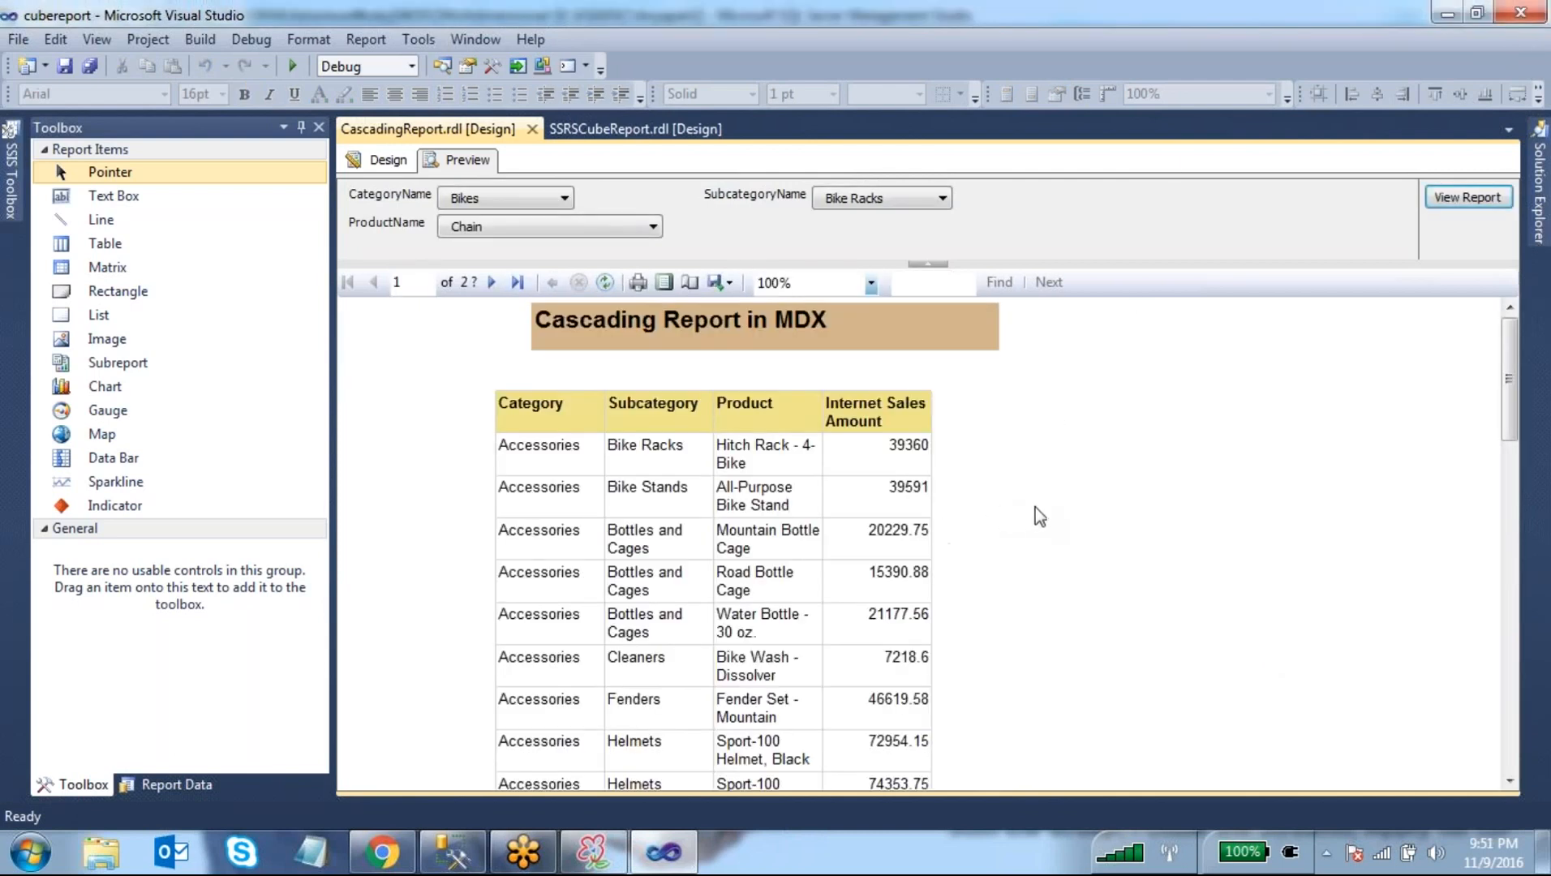
click(1263, 21)
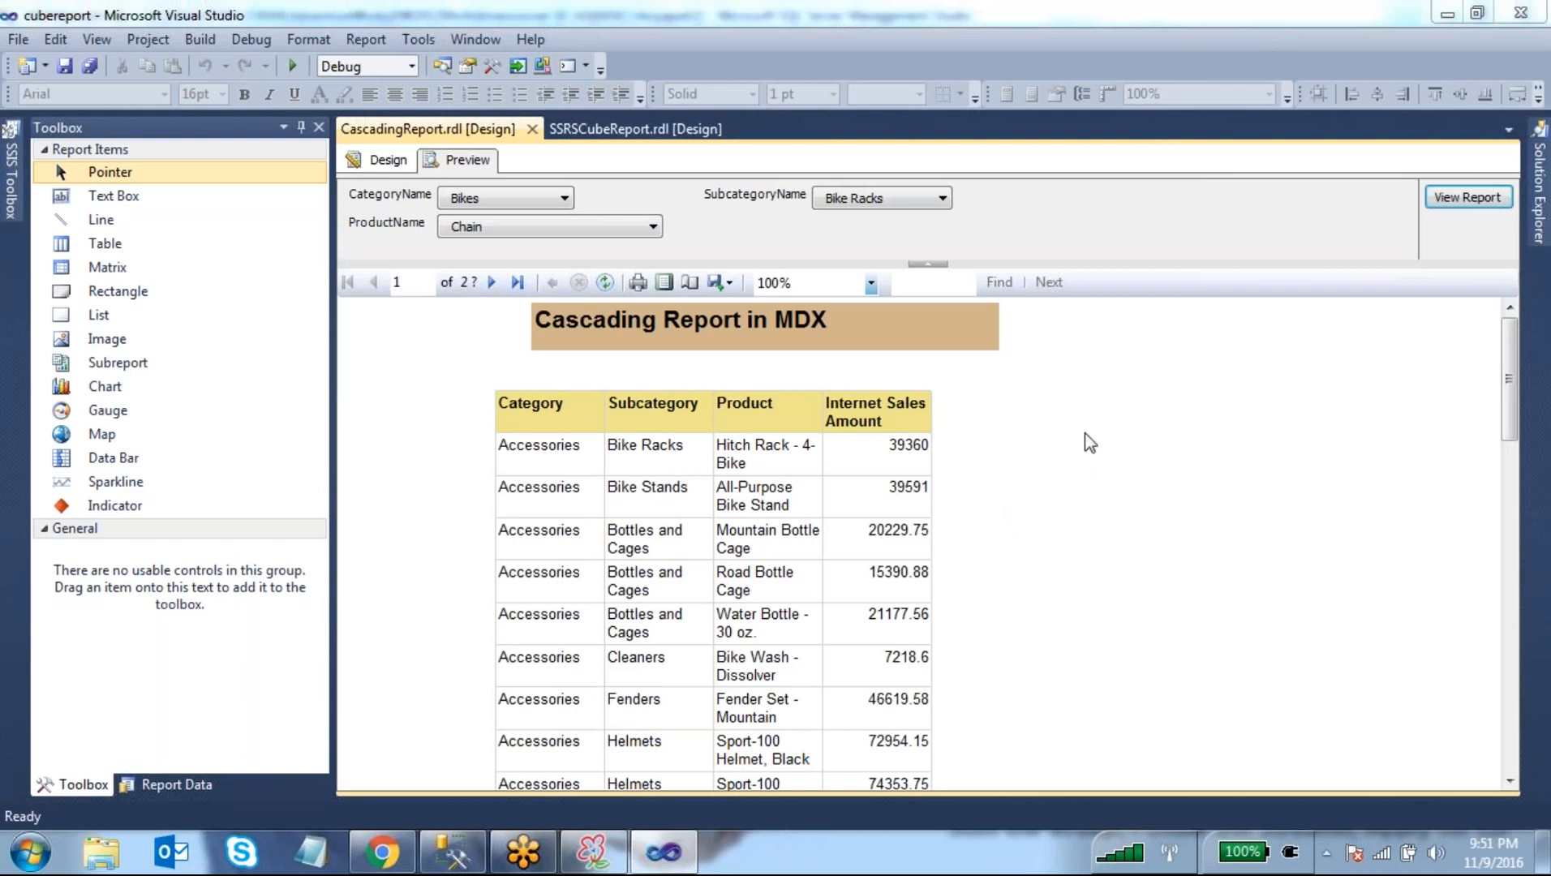
- Examine the available CategoryName and SubcategoryName values in the report preview, keeping Bikes as the category
click(480, 200)
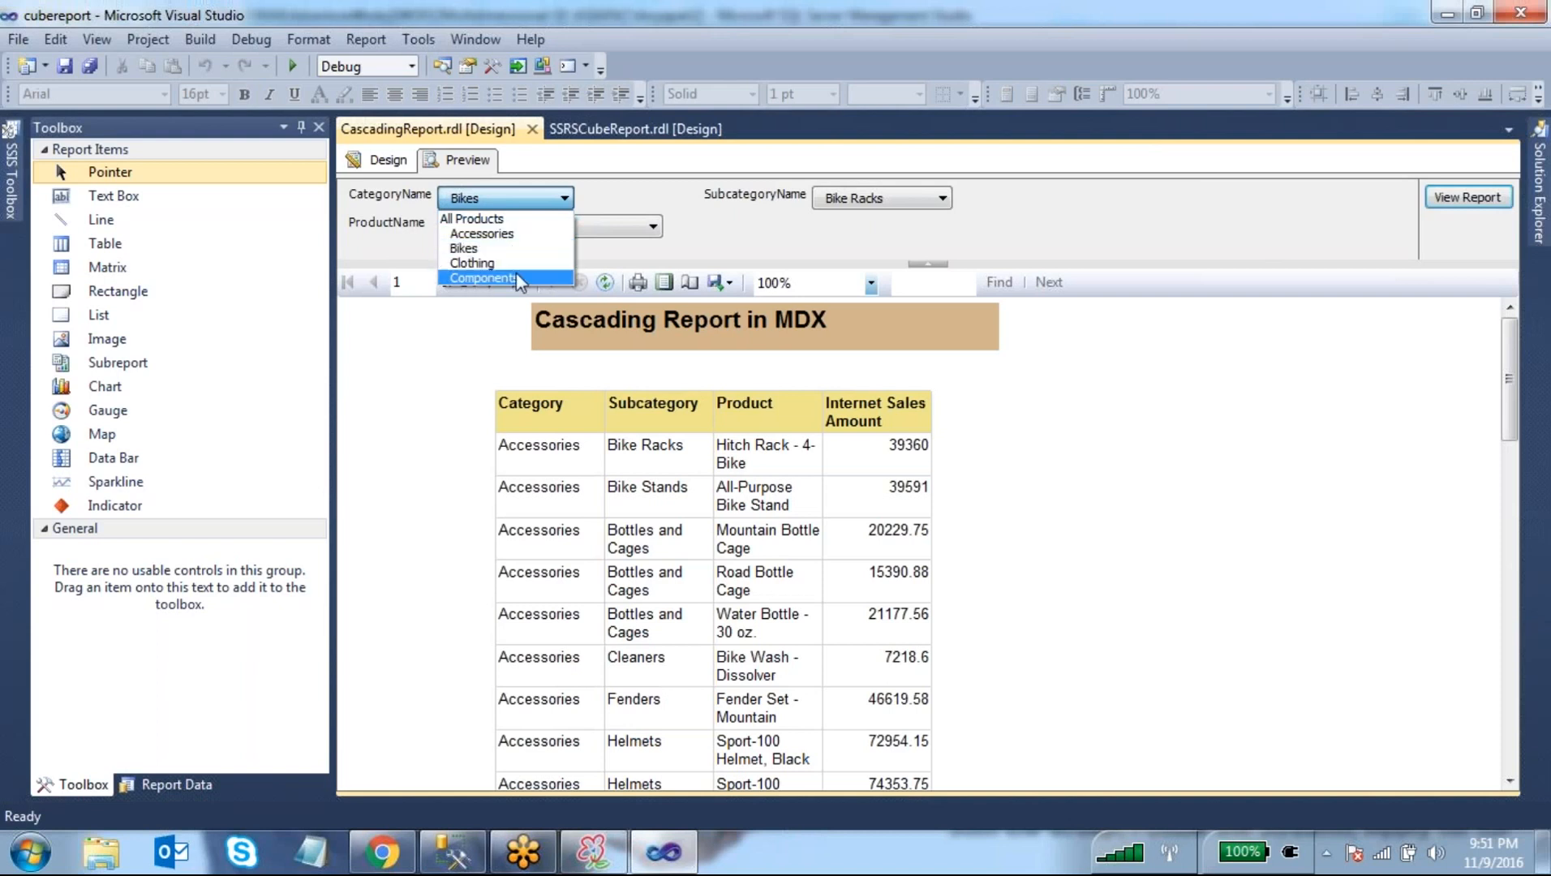
click(735, 236)
click(860, 200)
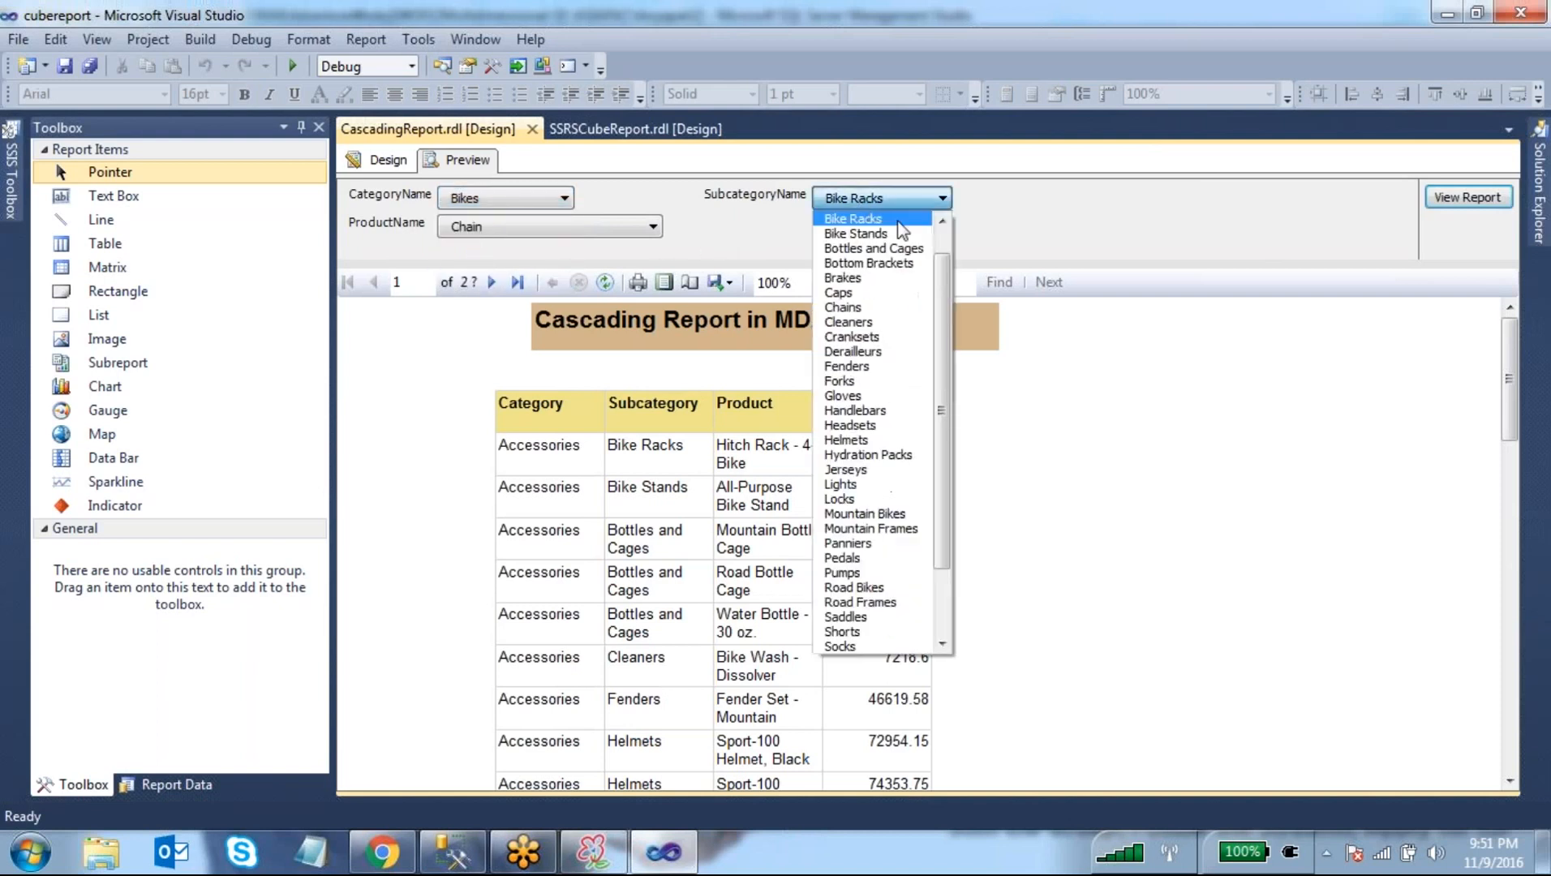
scroll(947, 268, up, 1)
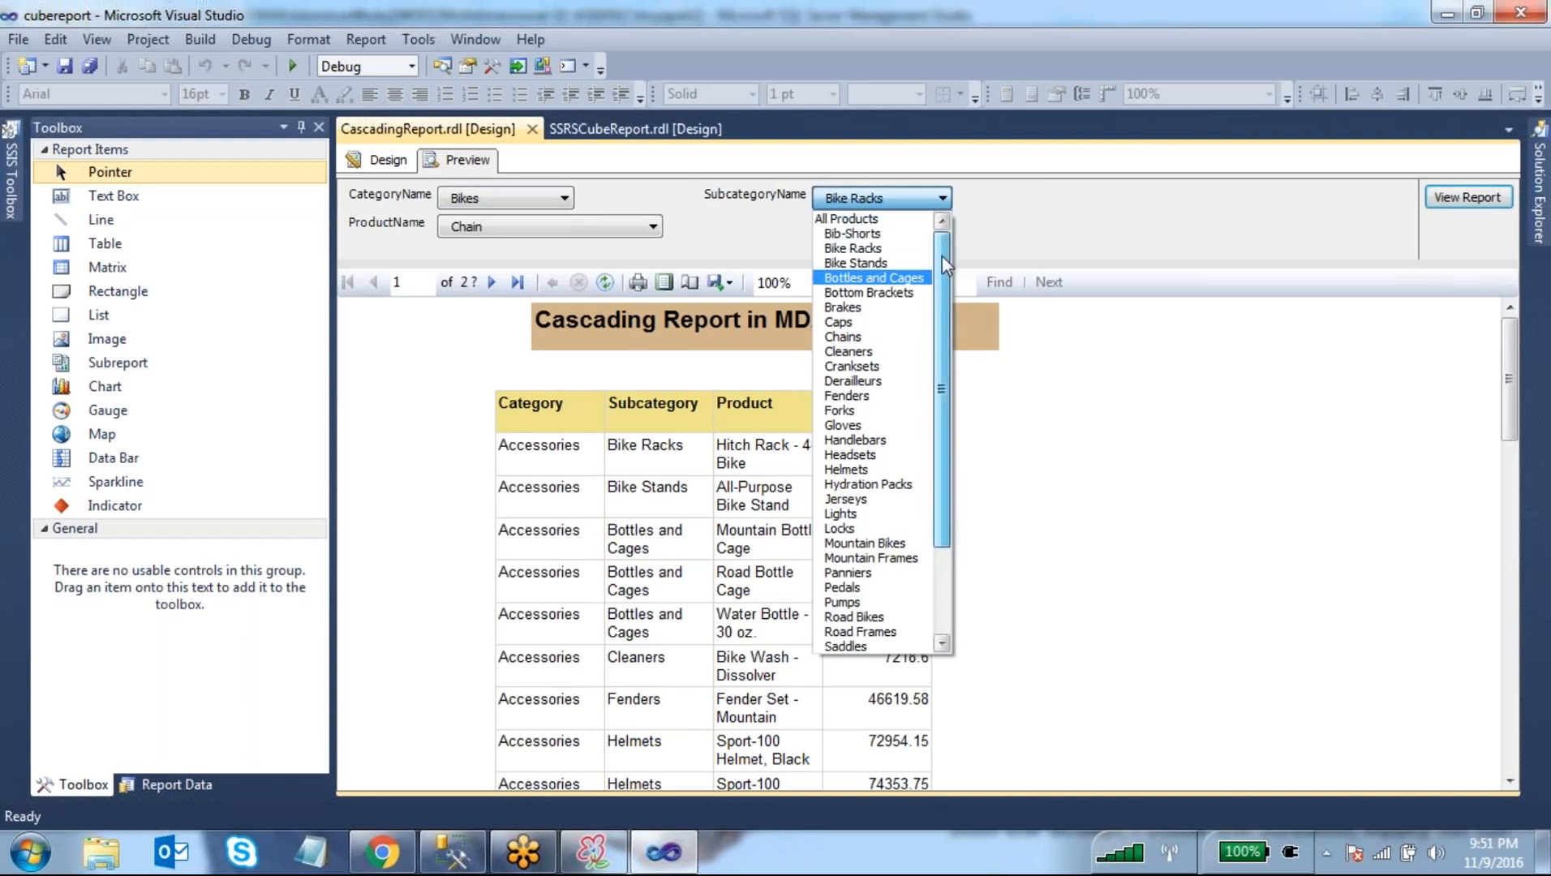
drag(944, 292, 956, 357)
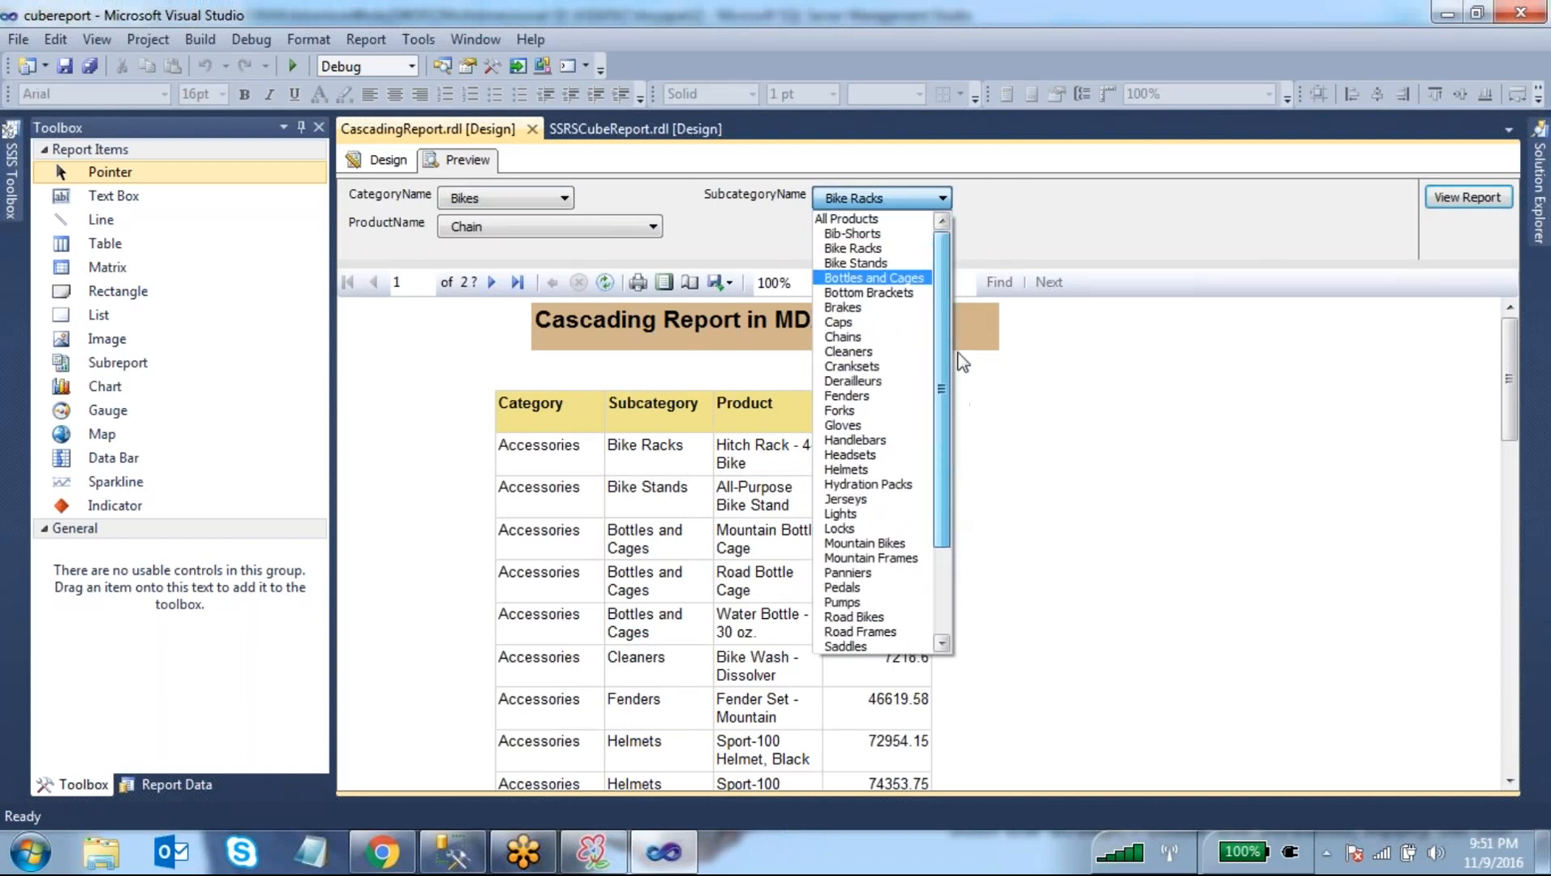
click(1443, 37)
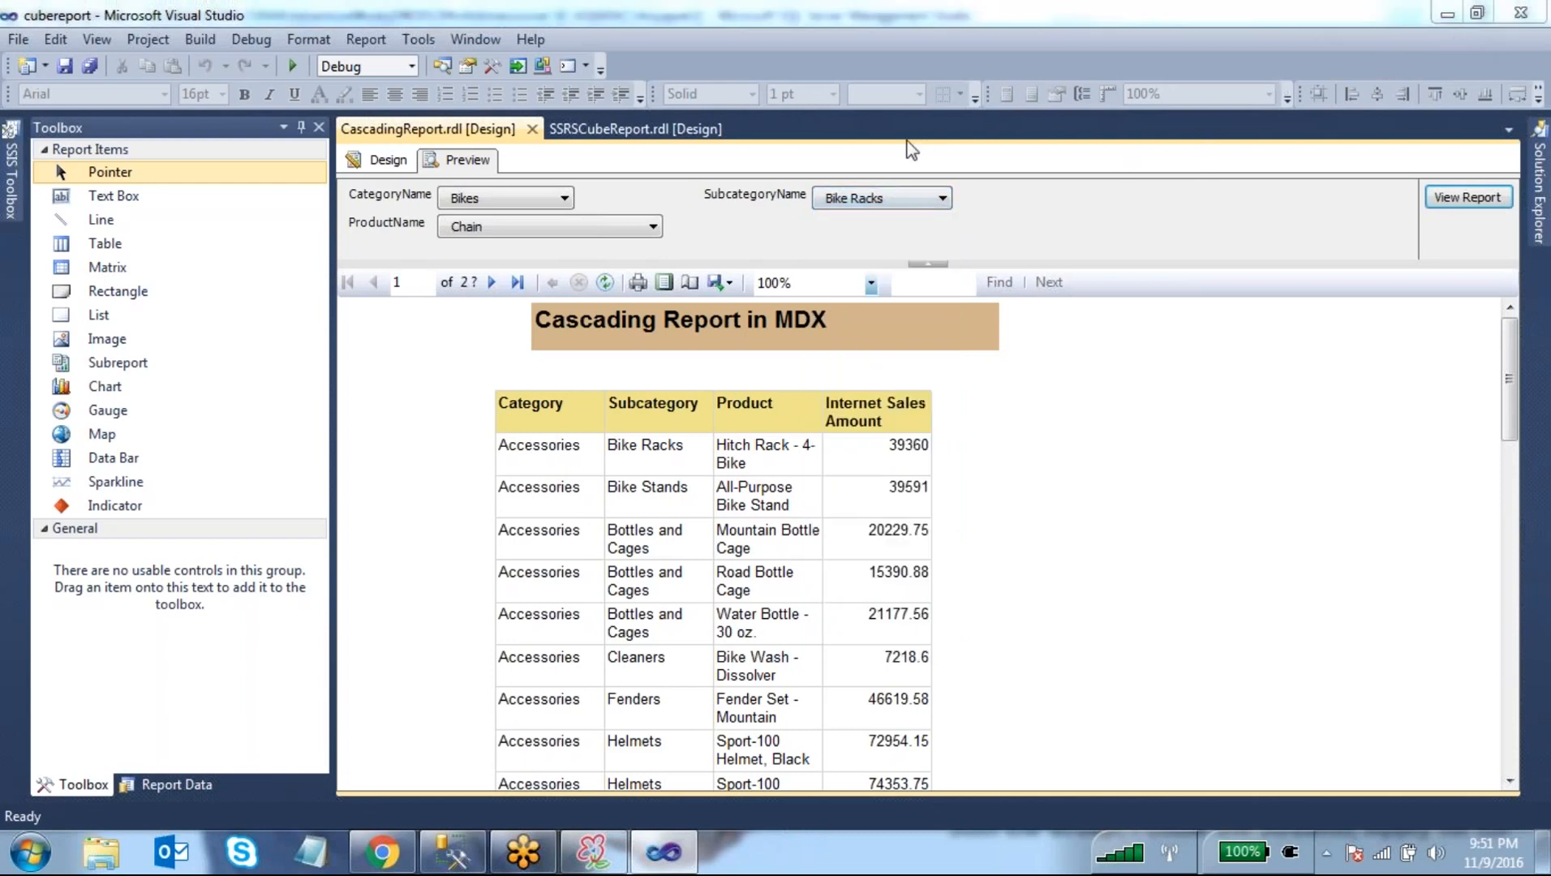
click(503, 199)
click(478, 243)
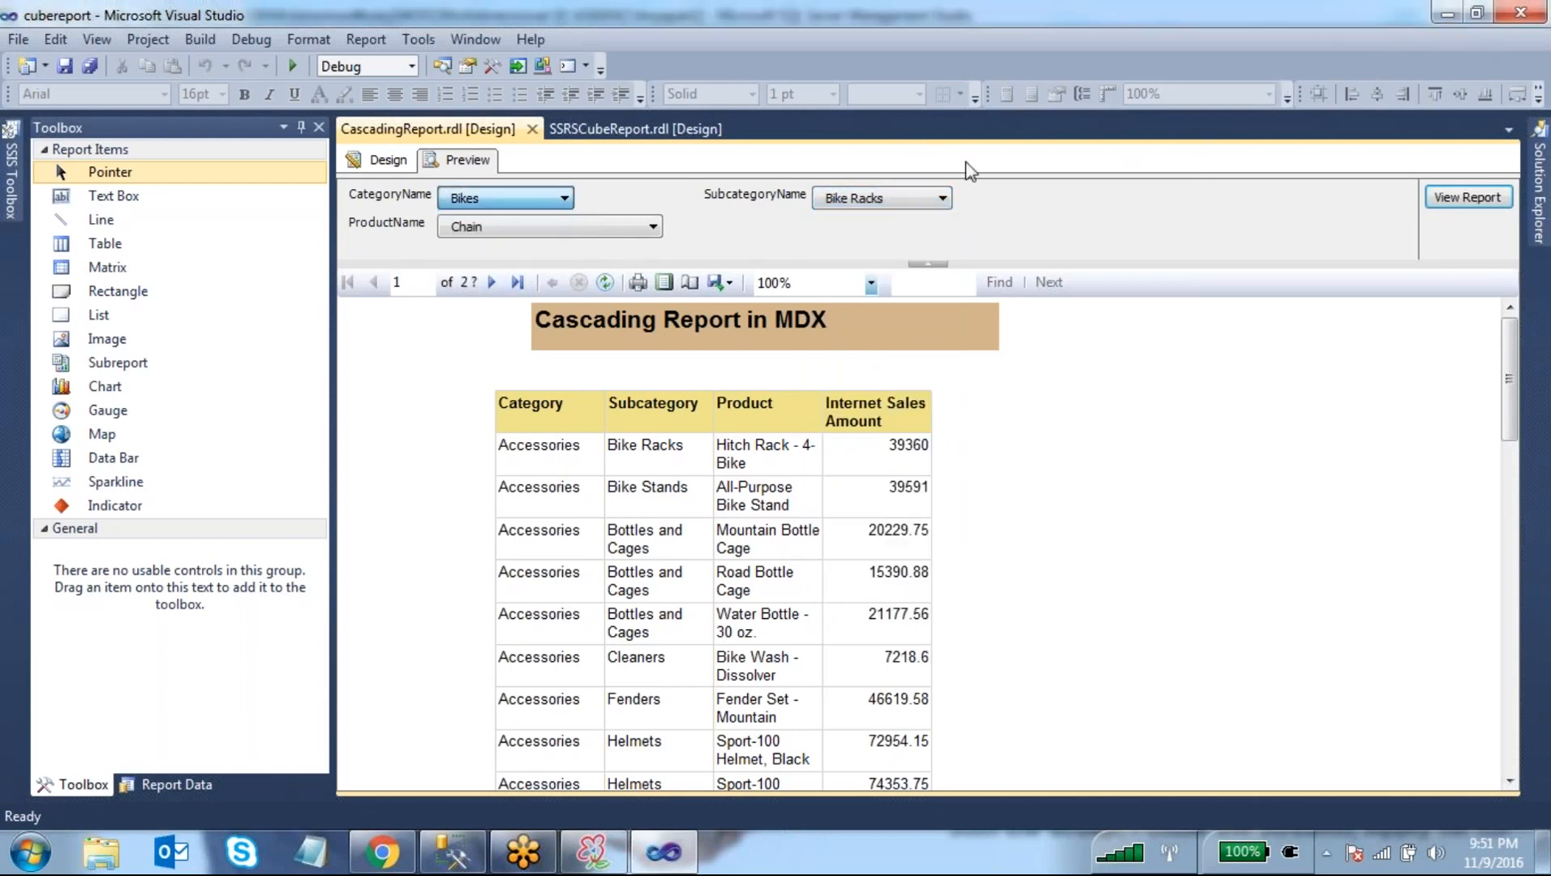
mouse_move(482, 193)
mouse_down()
mouse_move(435, 194)
mouse_move(477, 202)
mouse_move(474, 184)
mouse_move(884, 140)
mouse_move(933, 168)
mouse_move(965, 151)
mouse_move(808, 220)
mouse_move(907, 229)
mouse_move(906, 190)
mouse_up()
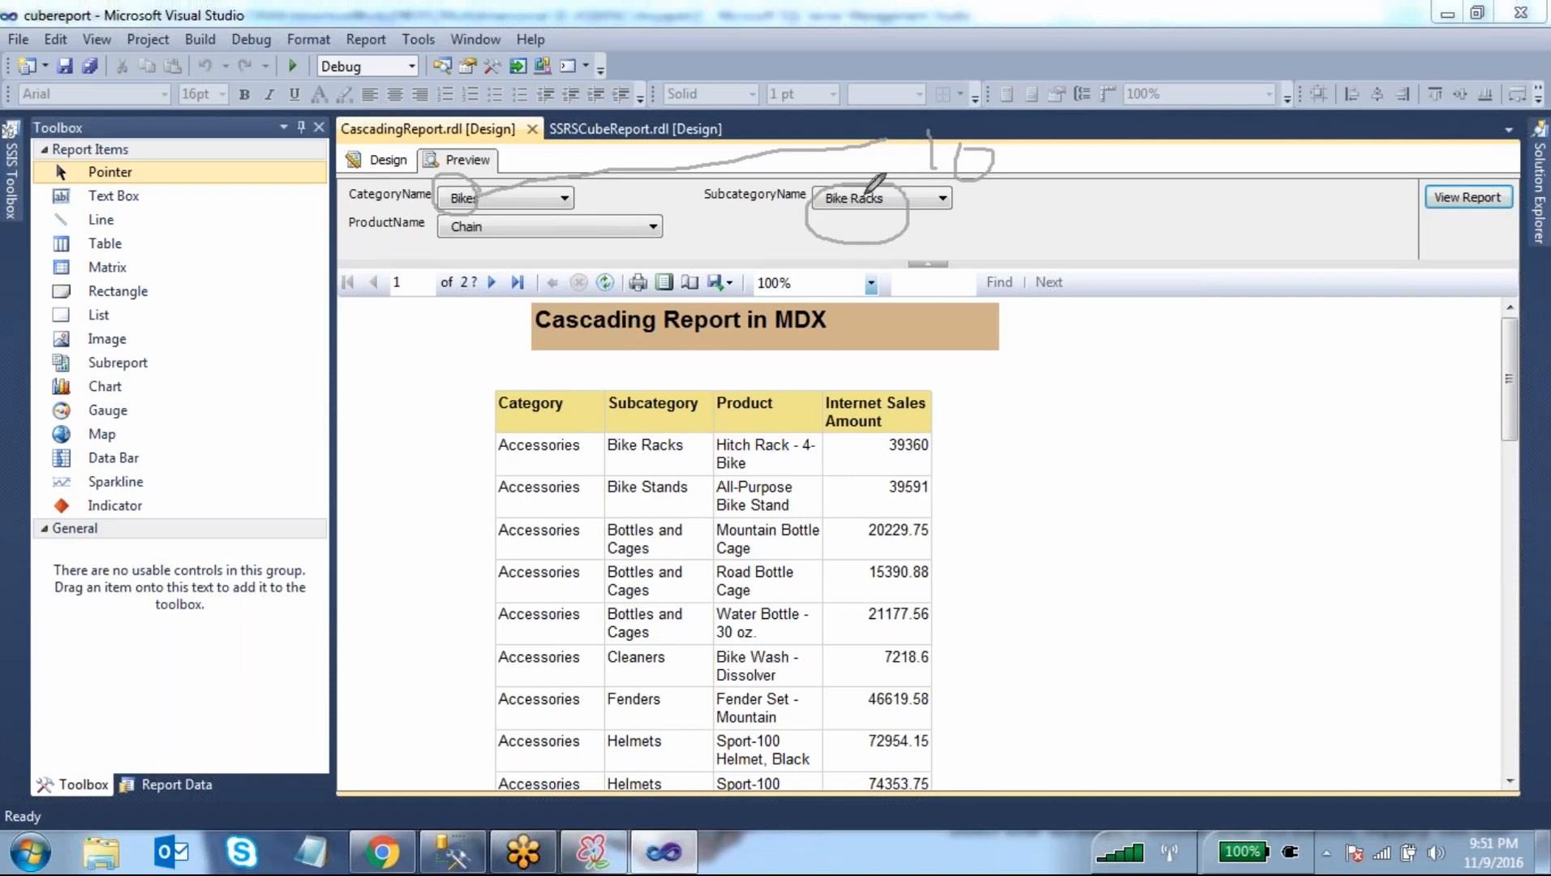
mouse_move(820, 186)
mouse_down()
mouse_move(811, 230)
mouse_move(892, 168)
mouse_move(784, 161)
mouse_up()
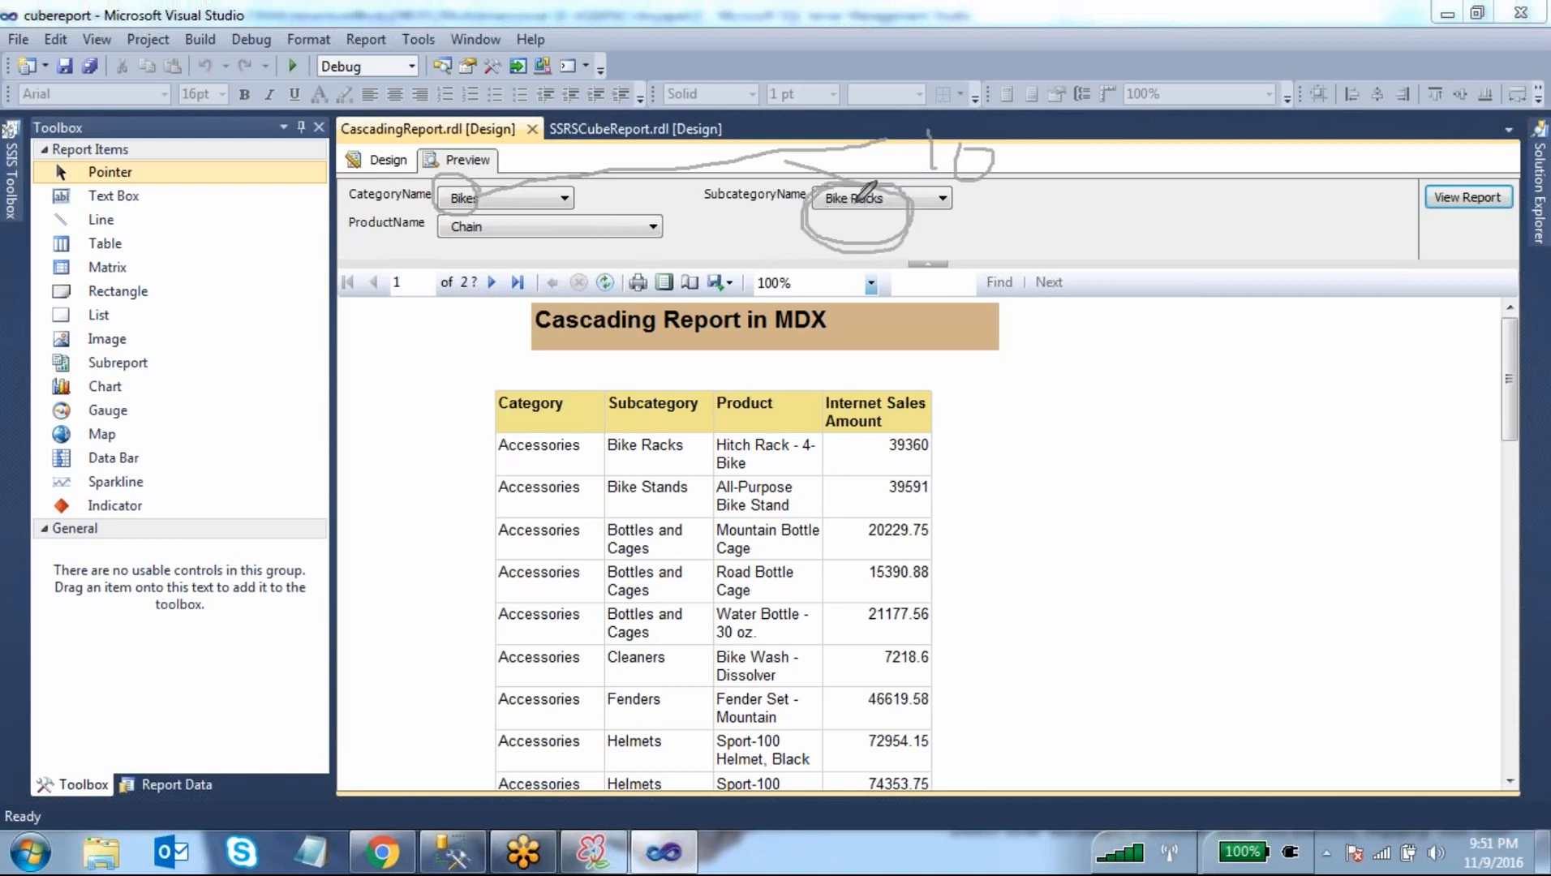
drag(817, 235, 521, 328)
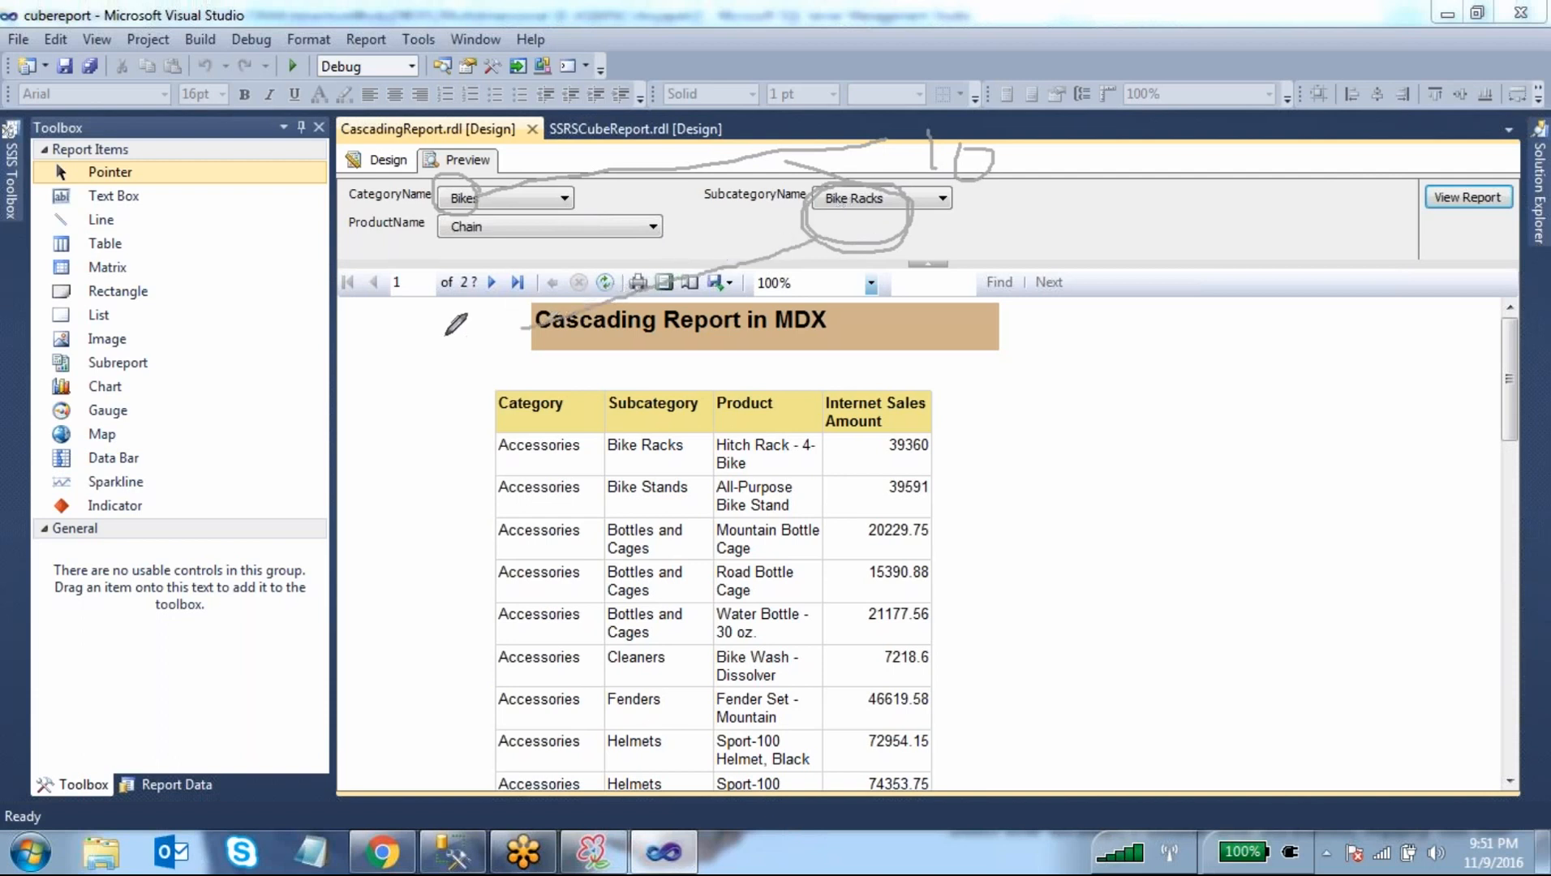
mouse_move(464, 217)
mouse_down()
mouse_move(452, 256)
mouse_move(510, 258)
mouse_move(520, 223)
mouse_move(499, 217)
mouse_up()
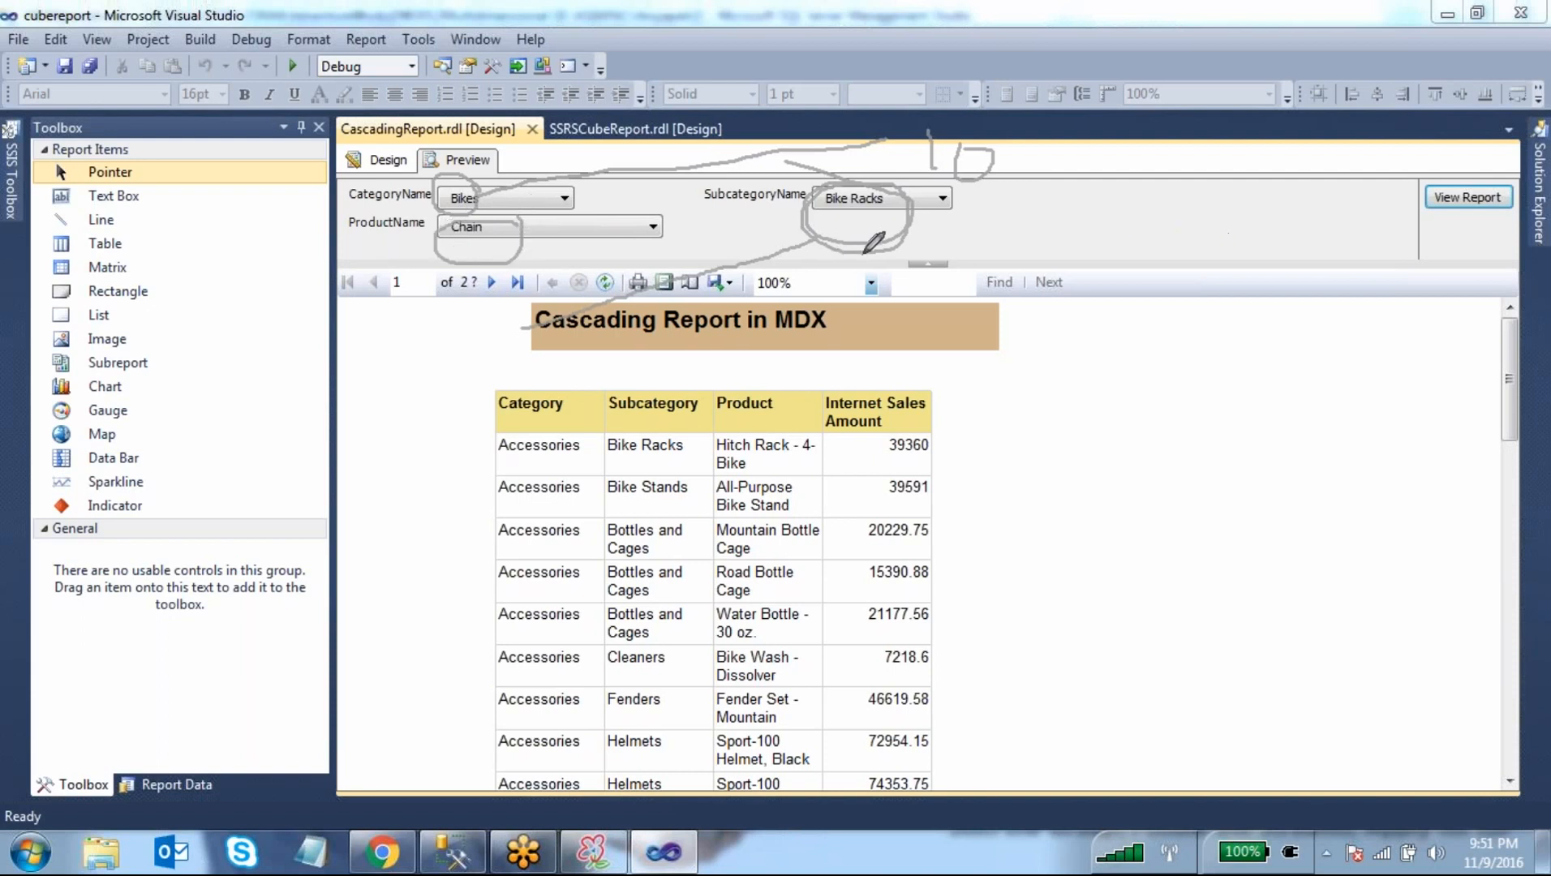
- Choose Bikes as CategoryName again and check which subcategories SubcategoryName offers for it
click(564, 198)
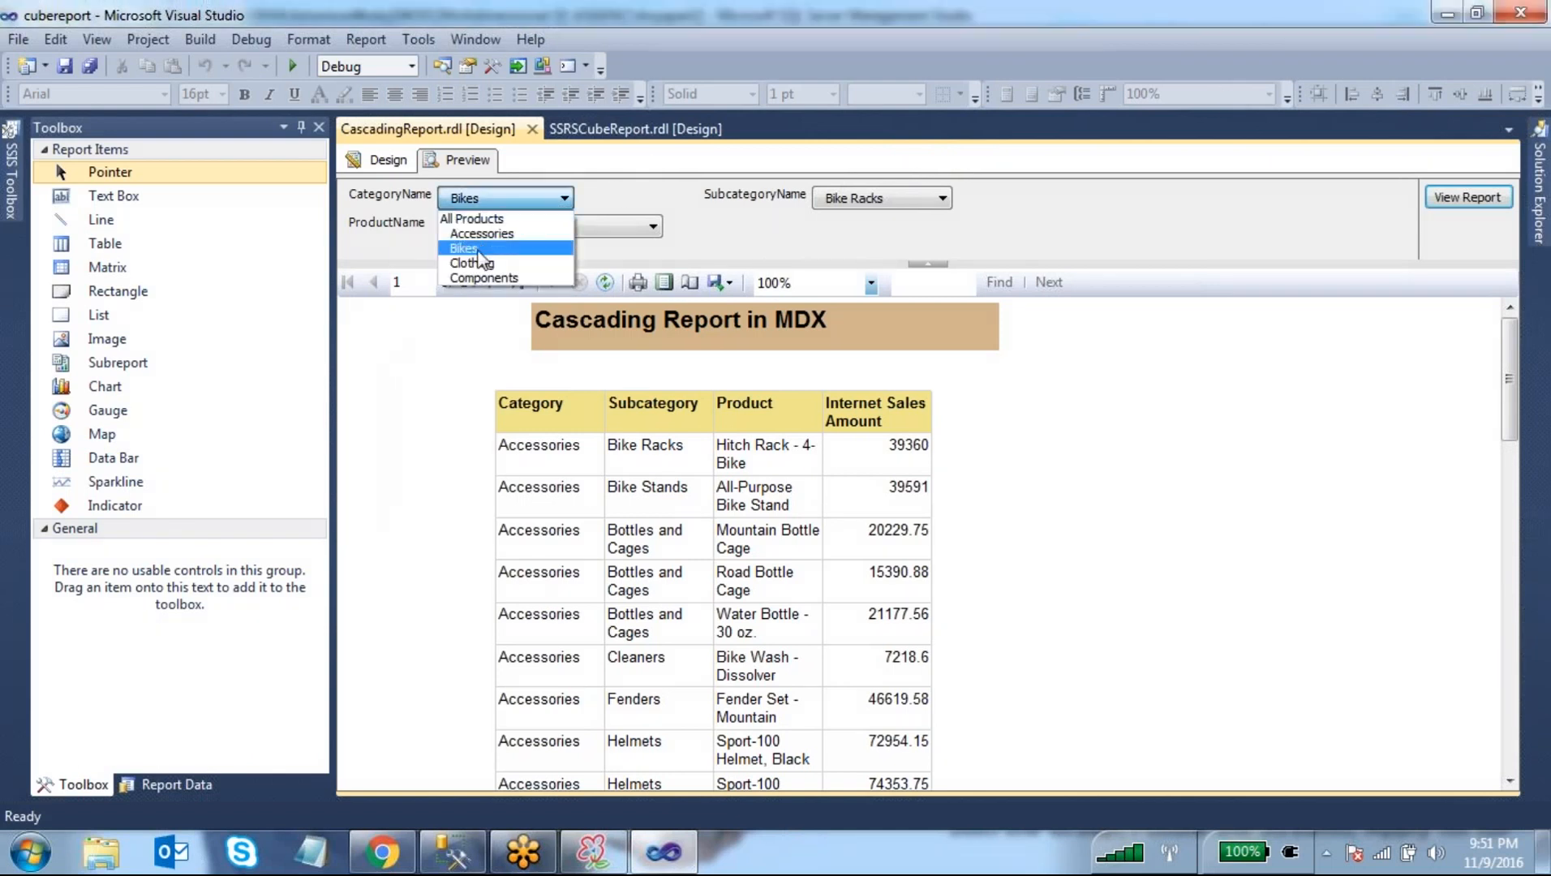
click(478, 251)
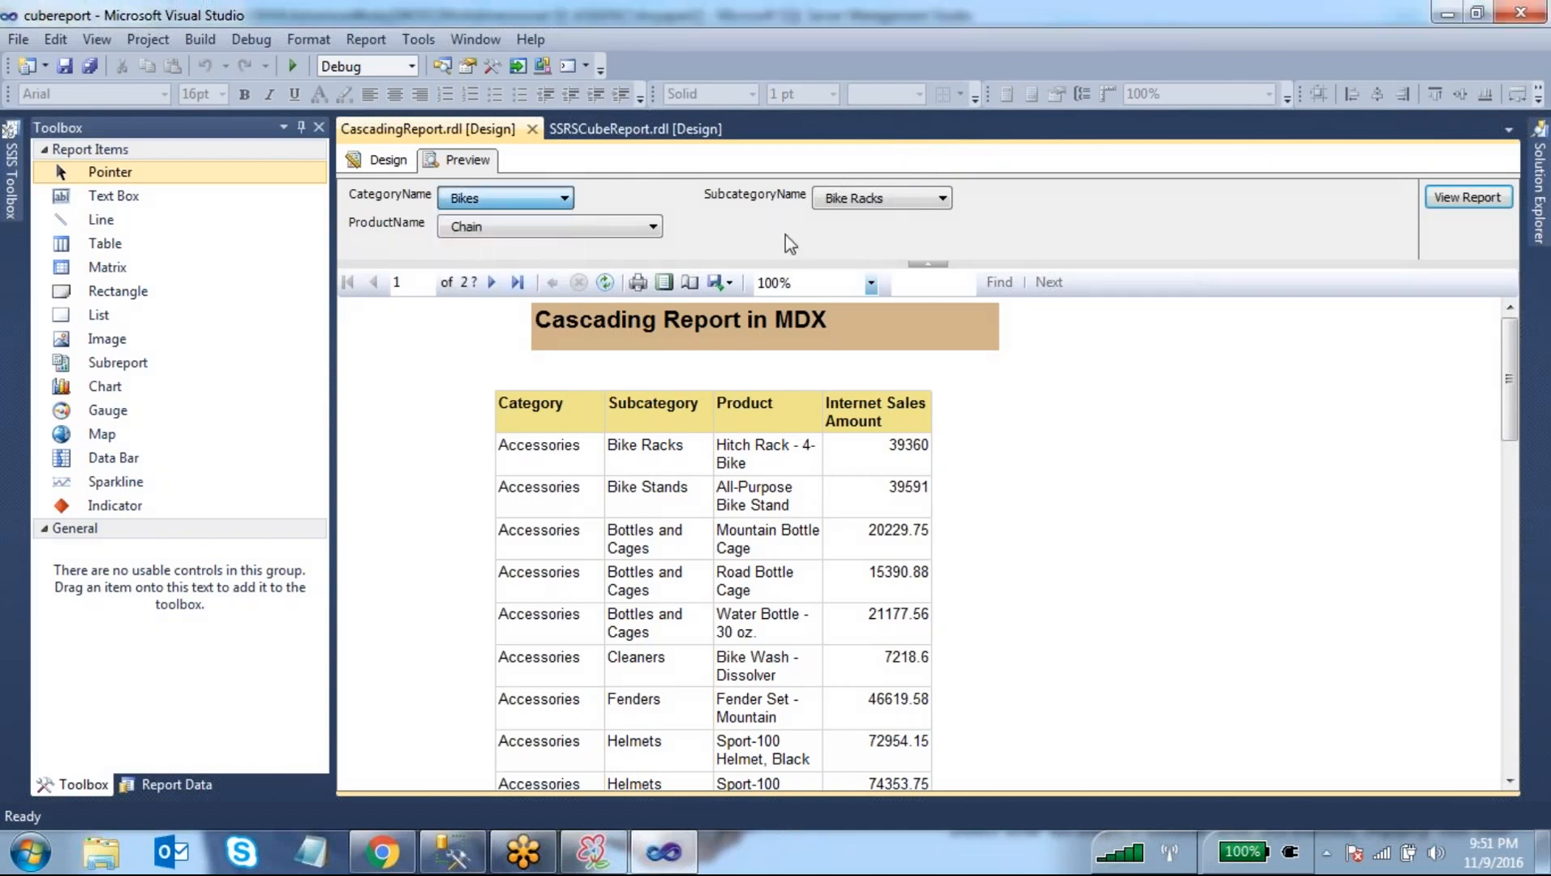
click(907, 205)
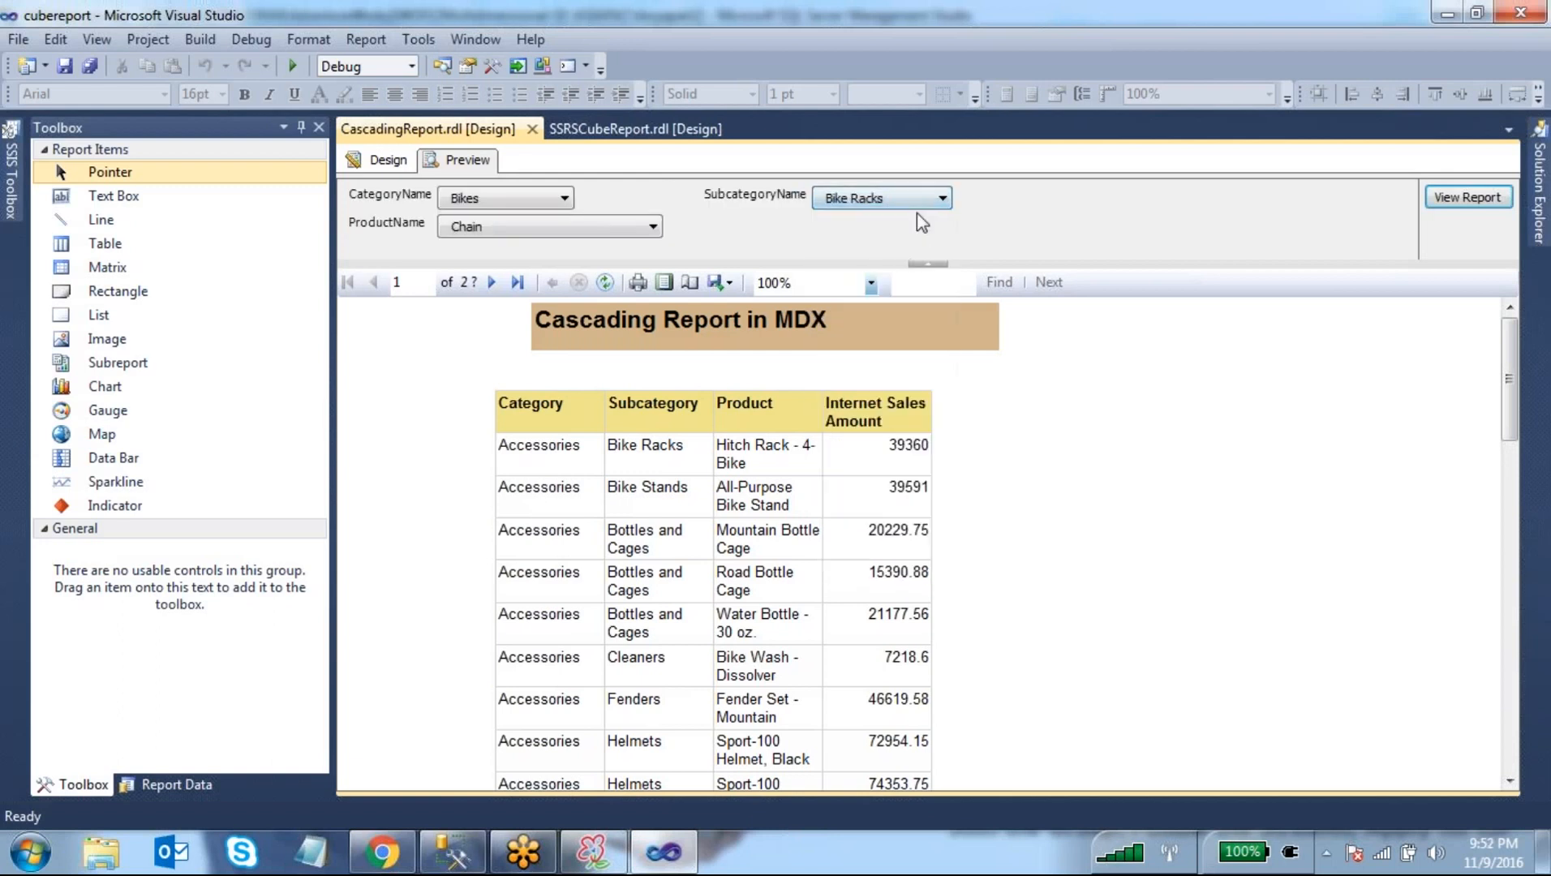
- Choose Cleaners as SubcategoryName with Bikes as the category and run the report preview
click(915, 211)
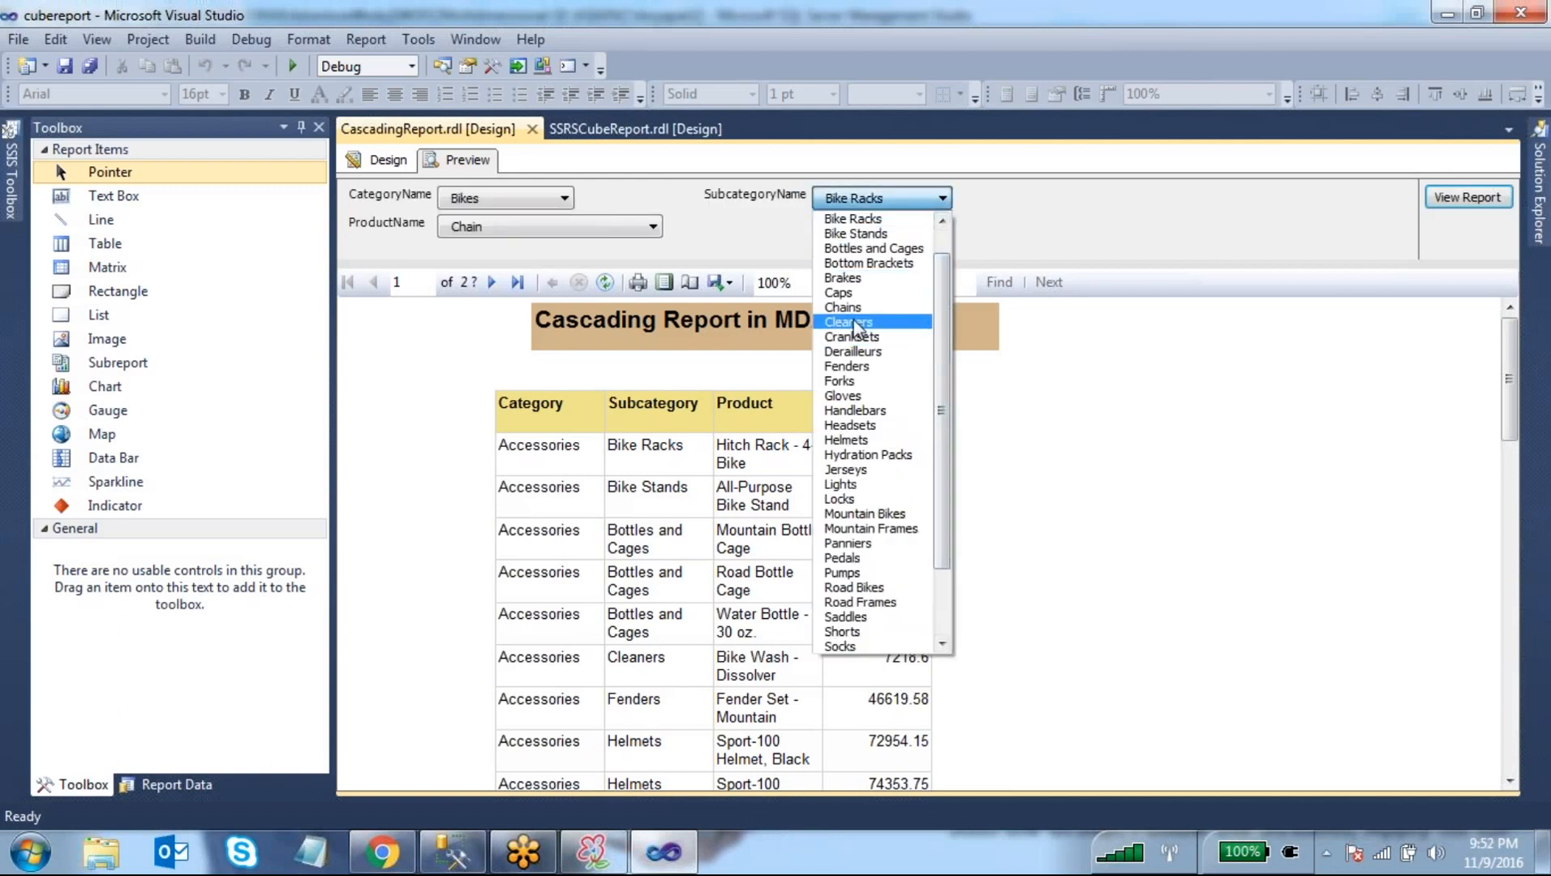
click(916, 321)
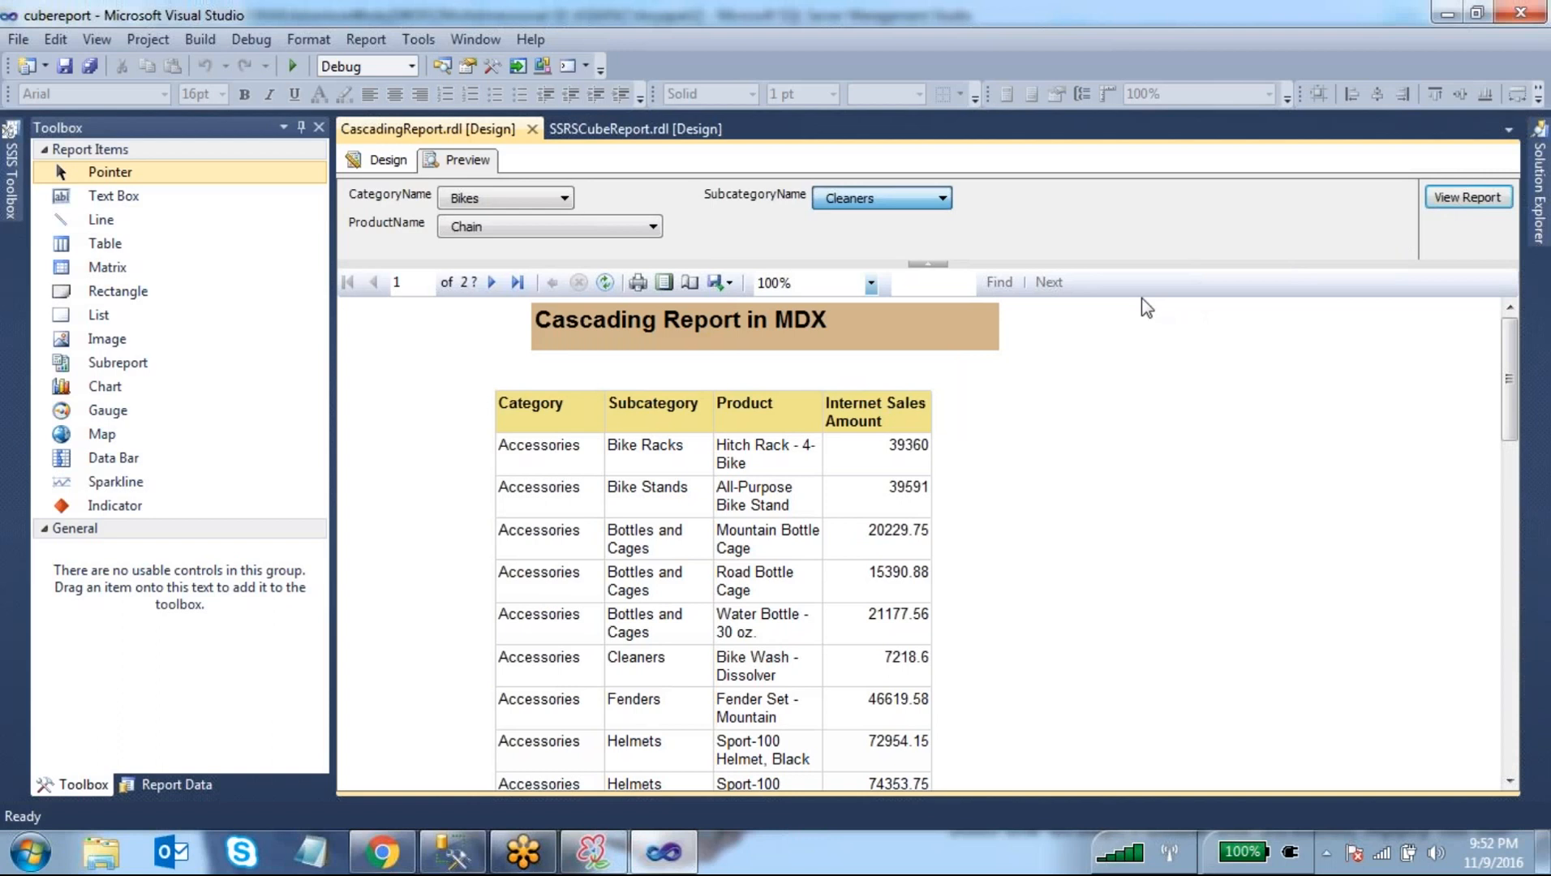
click(1468, 199)
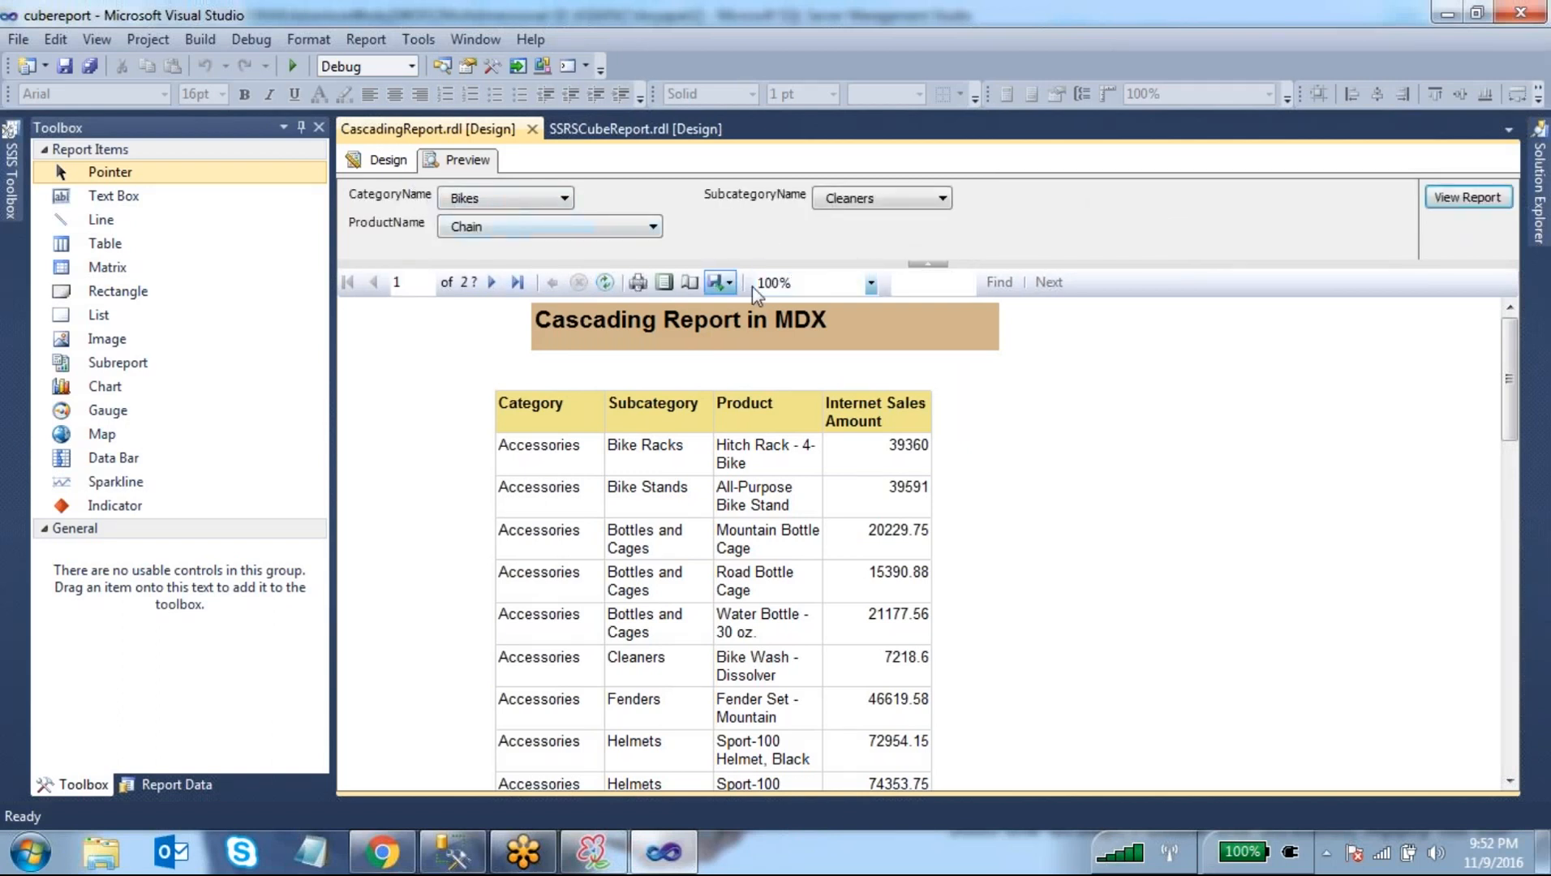
- Examine the full list of SubcategoryName values offered while CategoryName is set to Bikes
click(898, 201)
scroll(896, 345, up, 6)
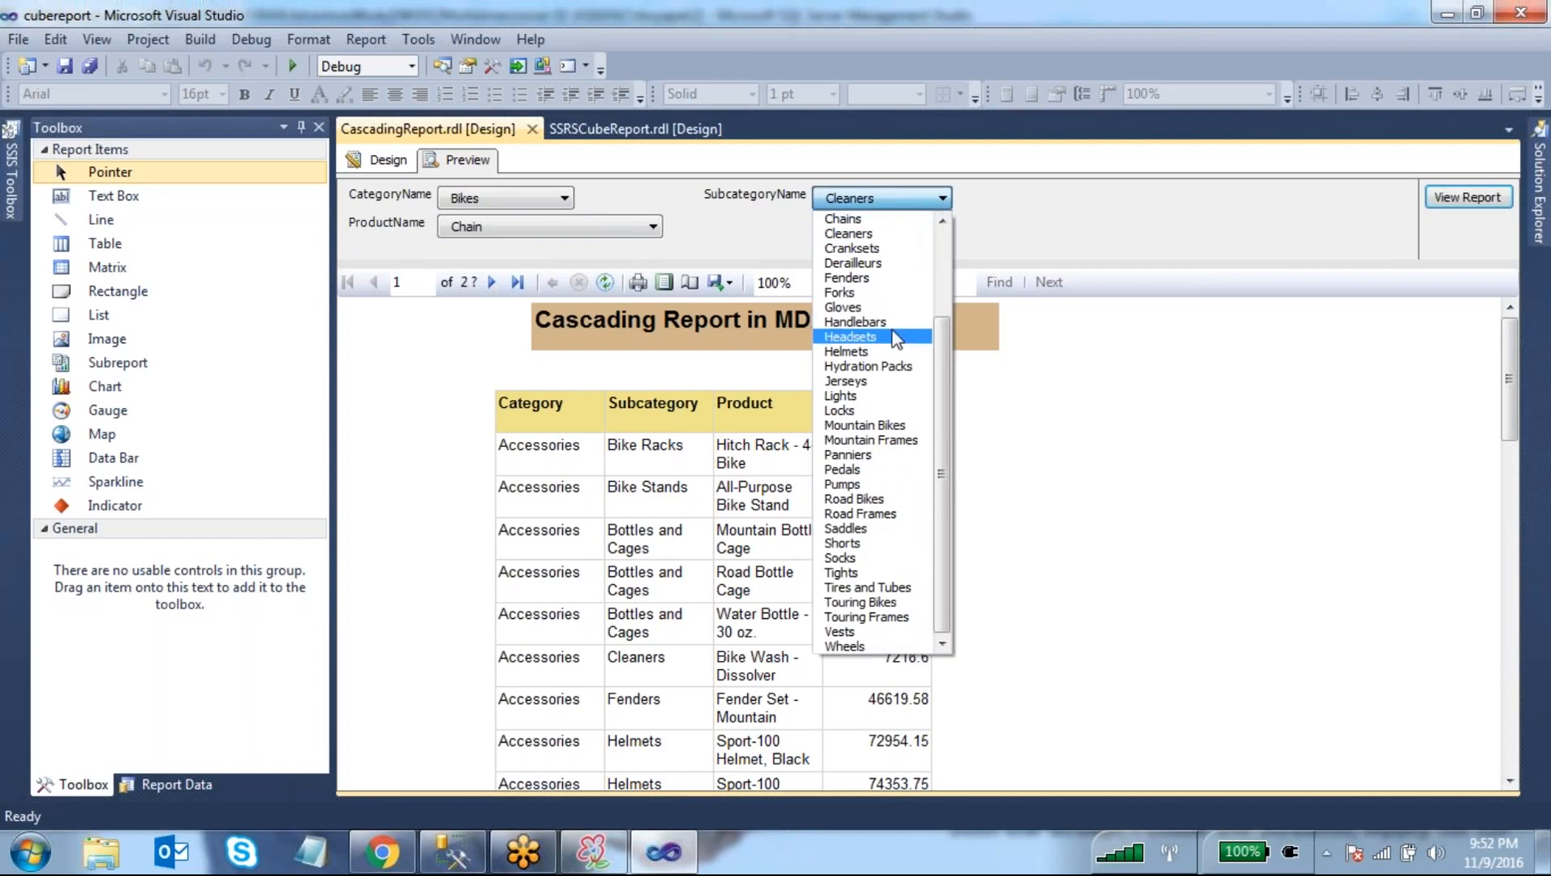
scroll(896, 344, down, 3)
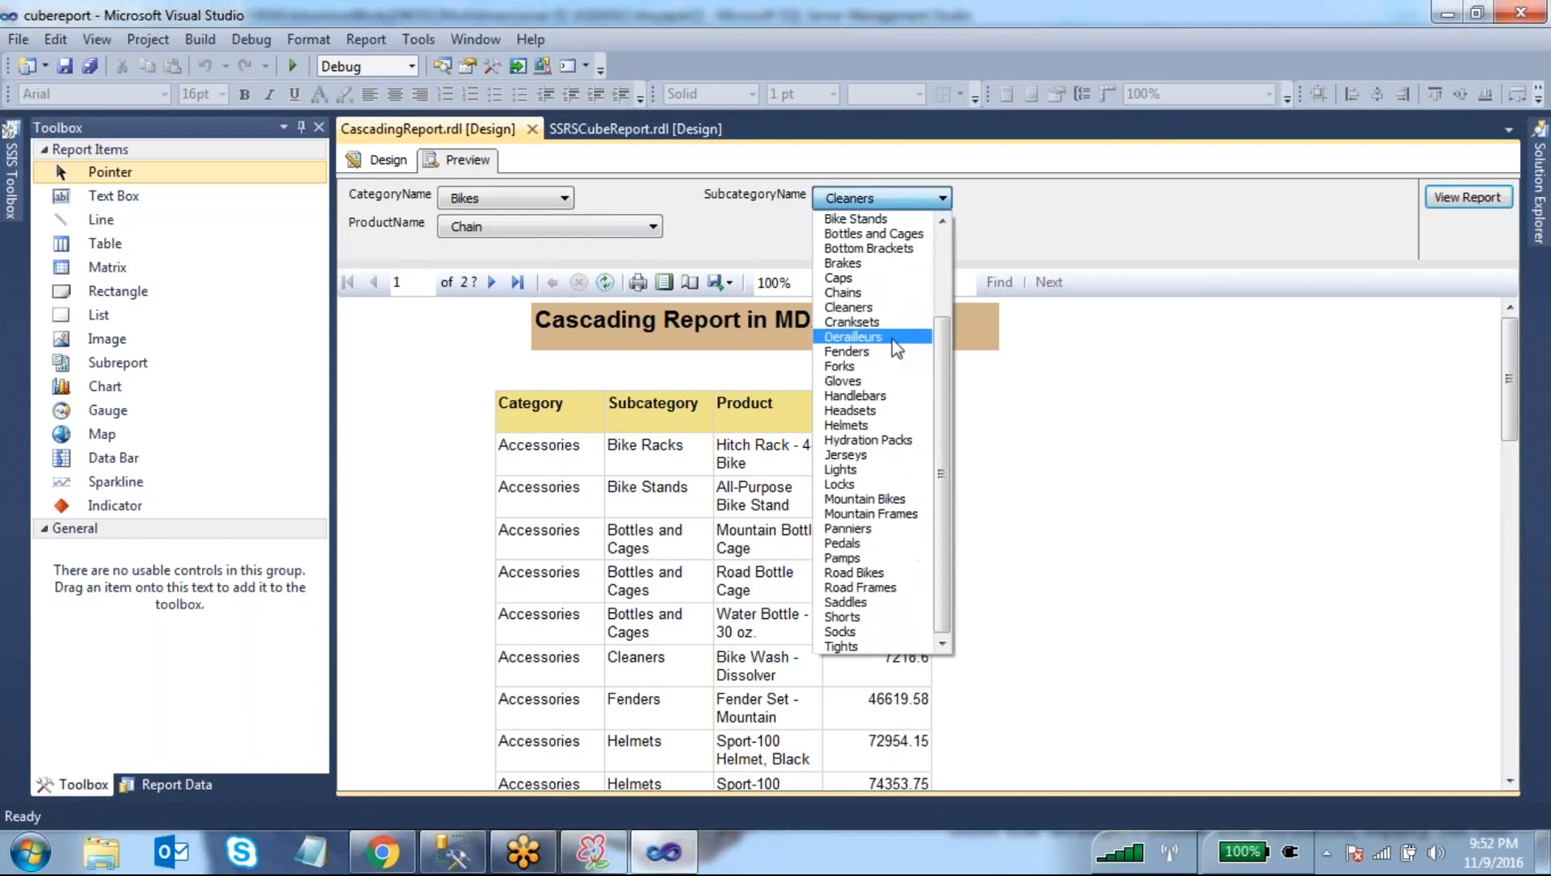
scroll(896, 349, up, 2)
scroll(896, 349, up, 1)
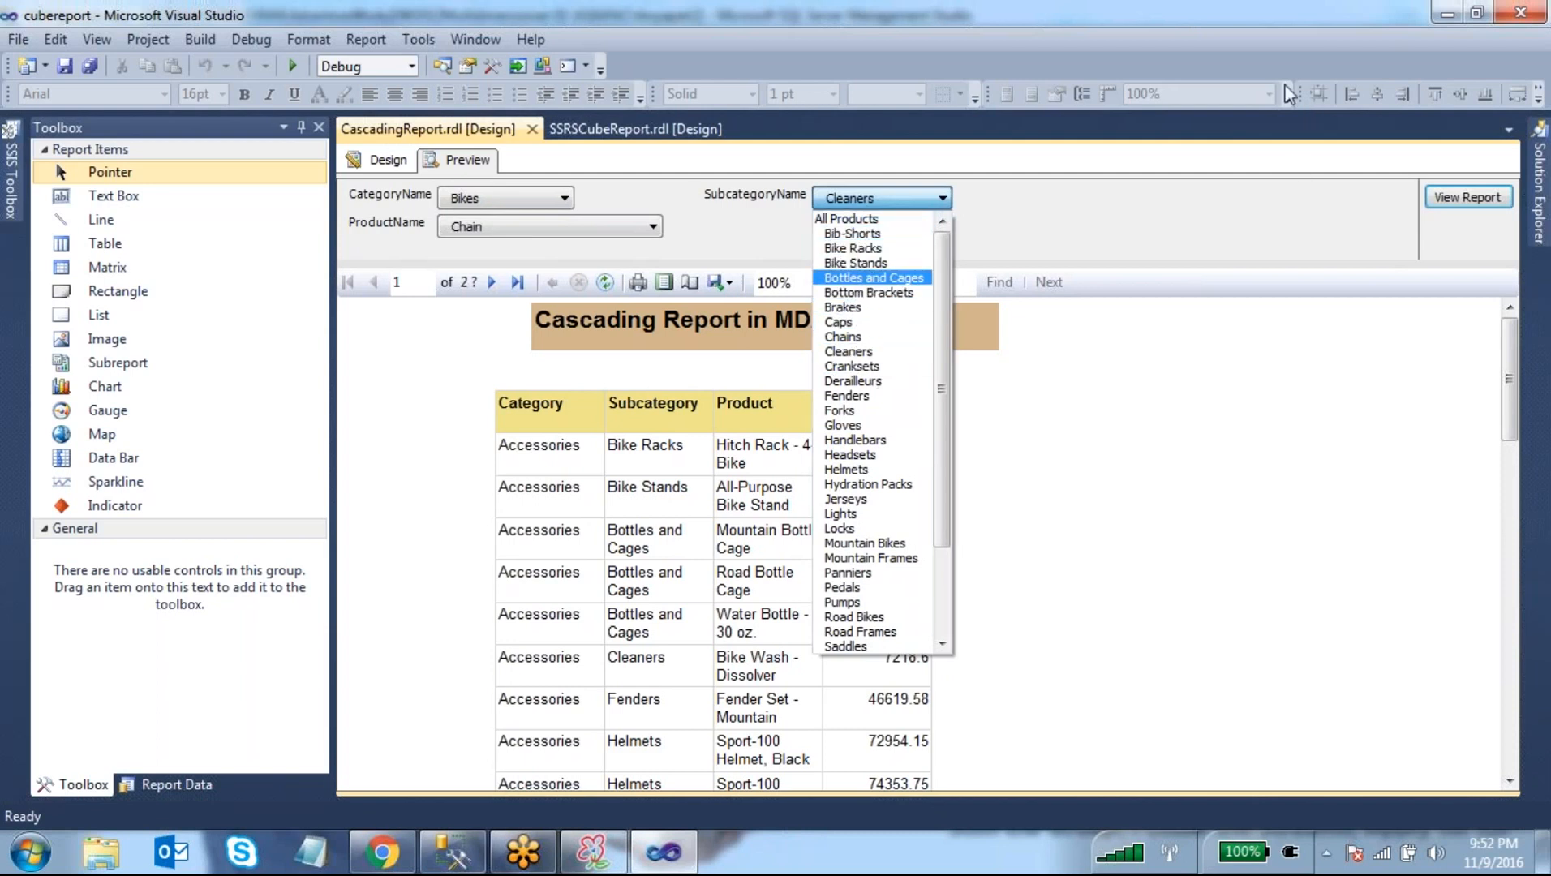
click(1263, 81)
mouse_move(514, 181)
mouse_down()
mouse_move(471, 176)
mouse_move(467, 211)
mouse_move(516, 182)
mouse_up()
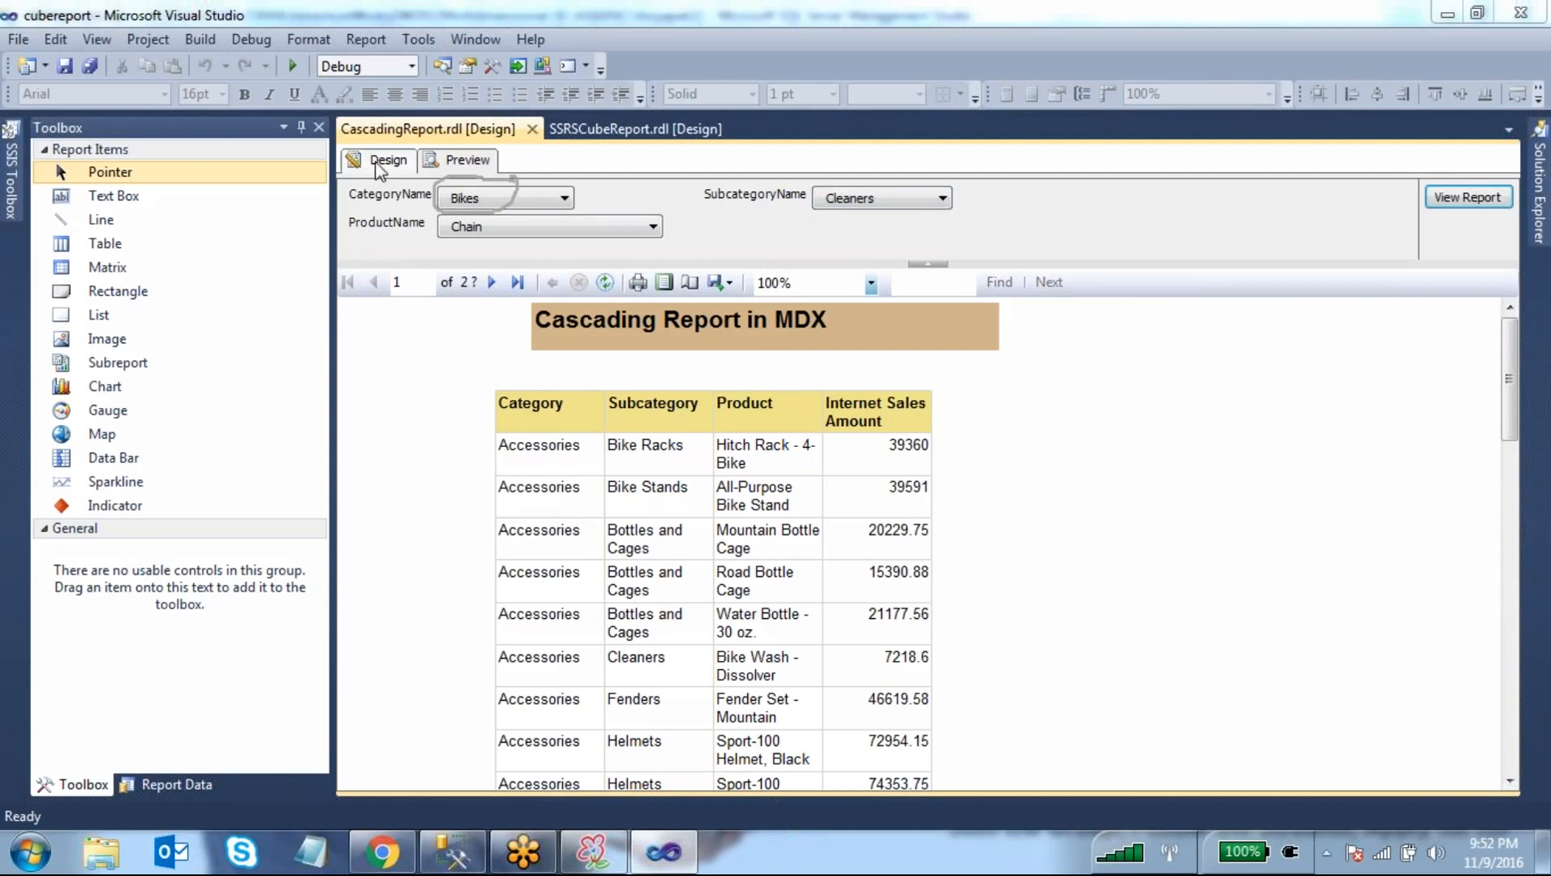
- Return to the report design and inspect the CategoryName parameter's default values and the dataset supplying its available values, leaving the properties unchanged
click(381, 169)
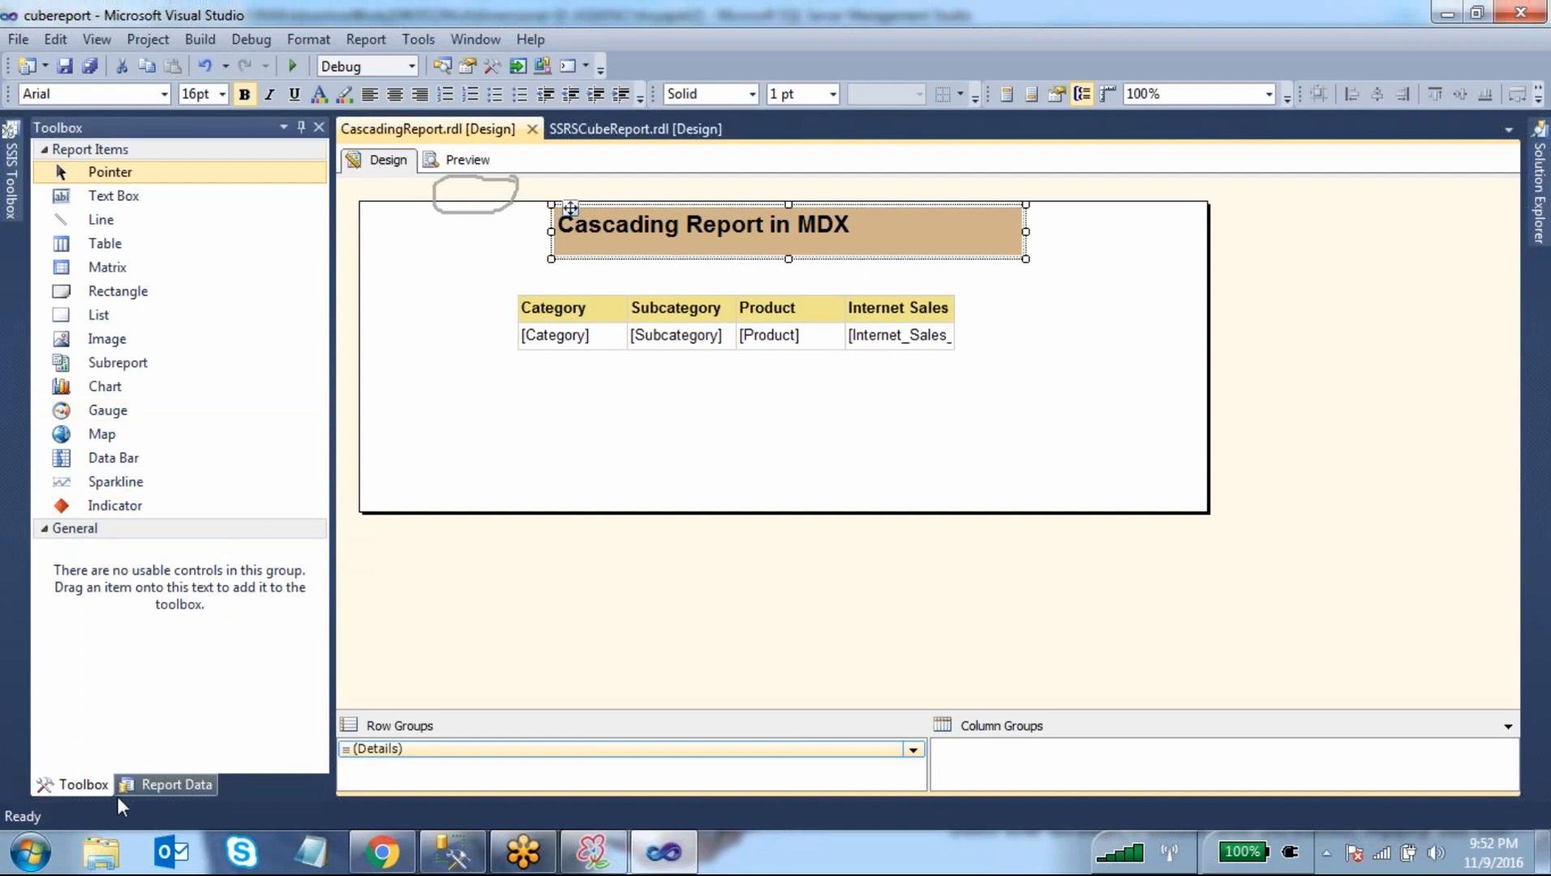
click(168, 791)
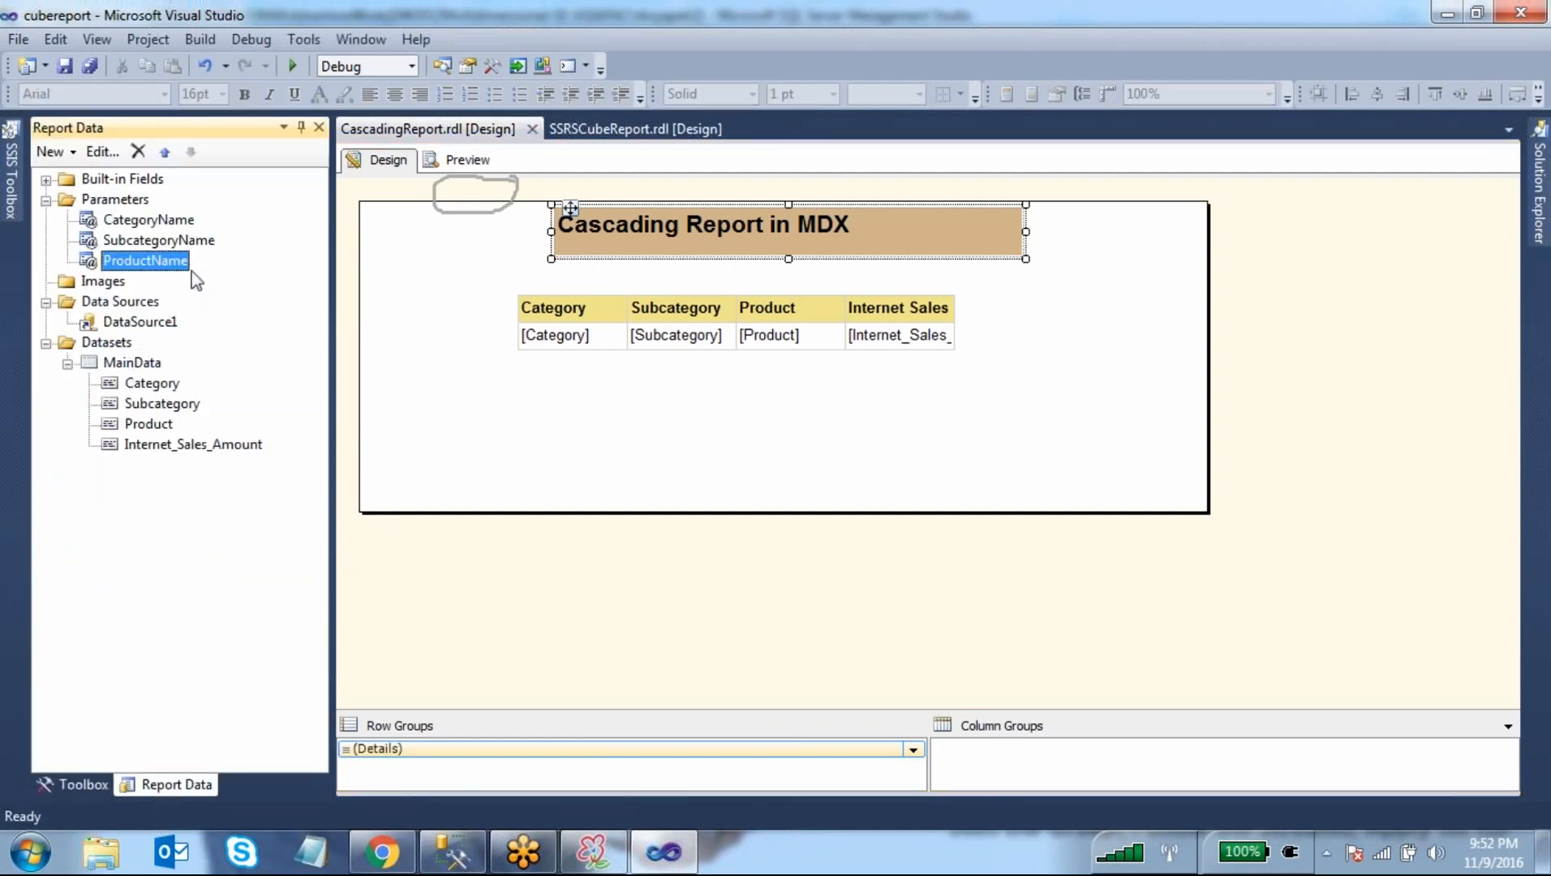
click(156, 369)
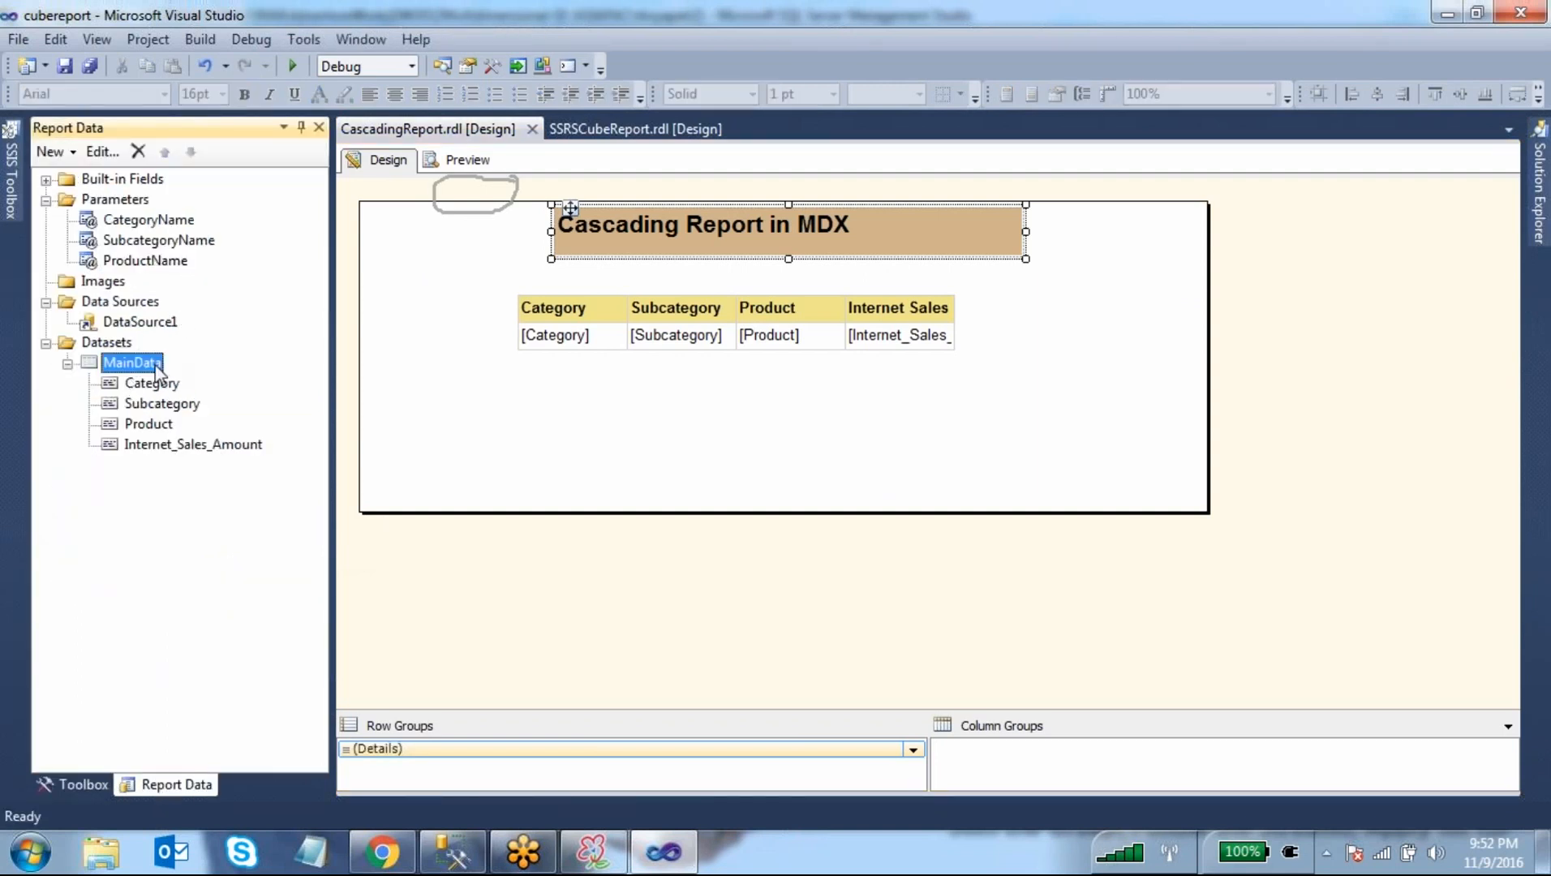
click(165, 223)
double_click(164, 229)
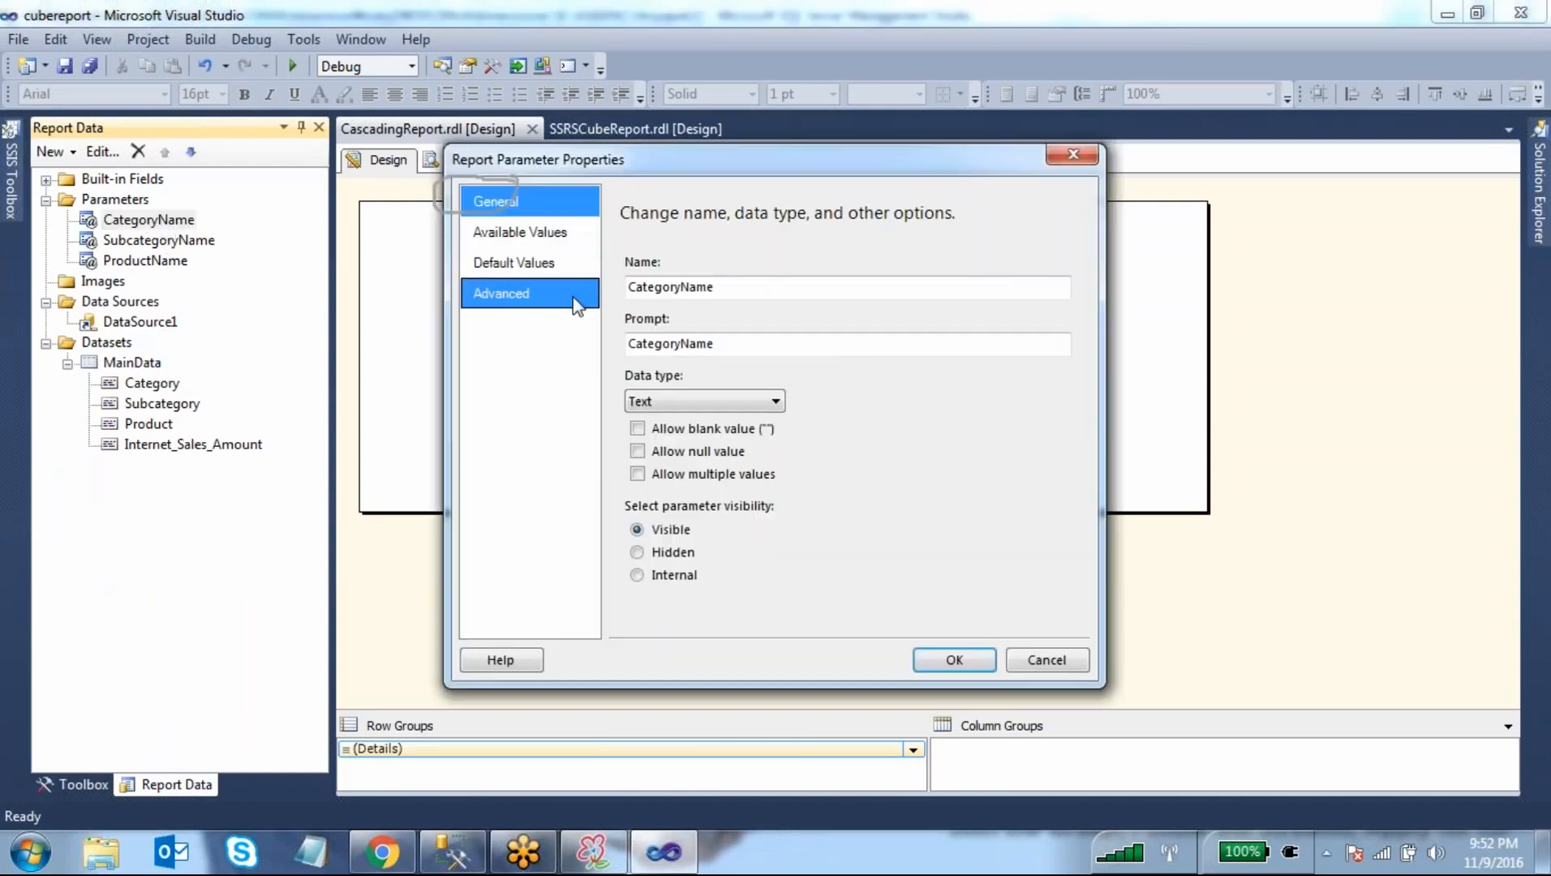
click(519, 234)
click(520, 270)
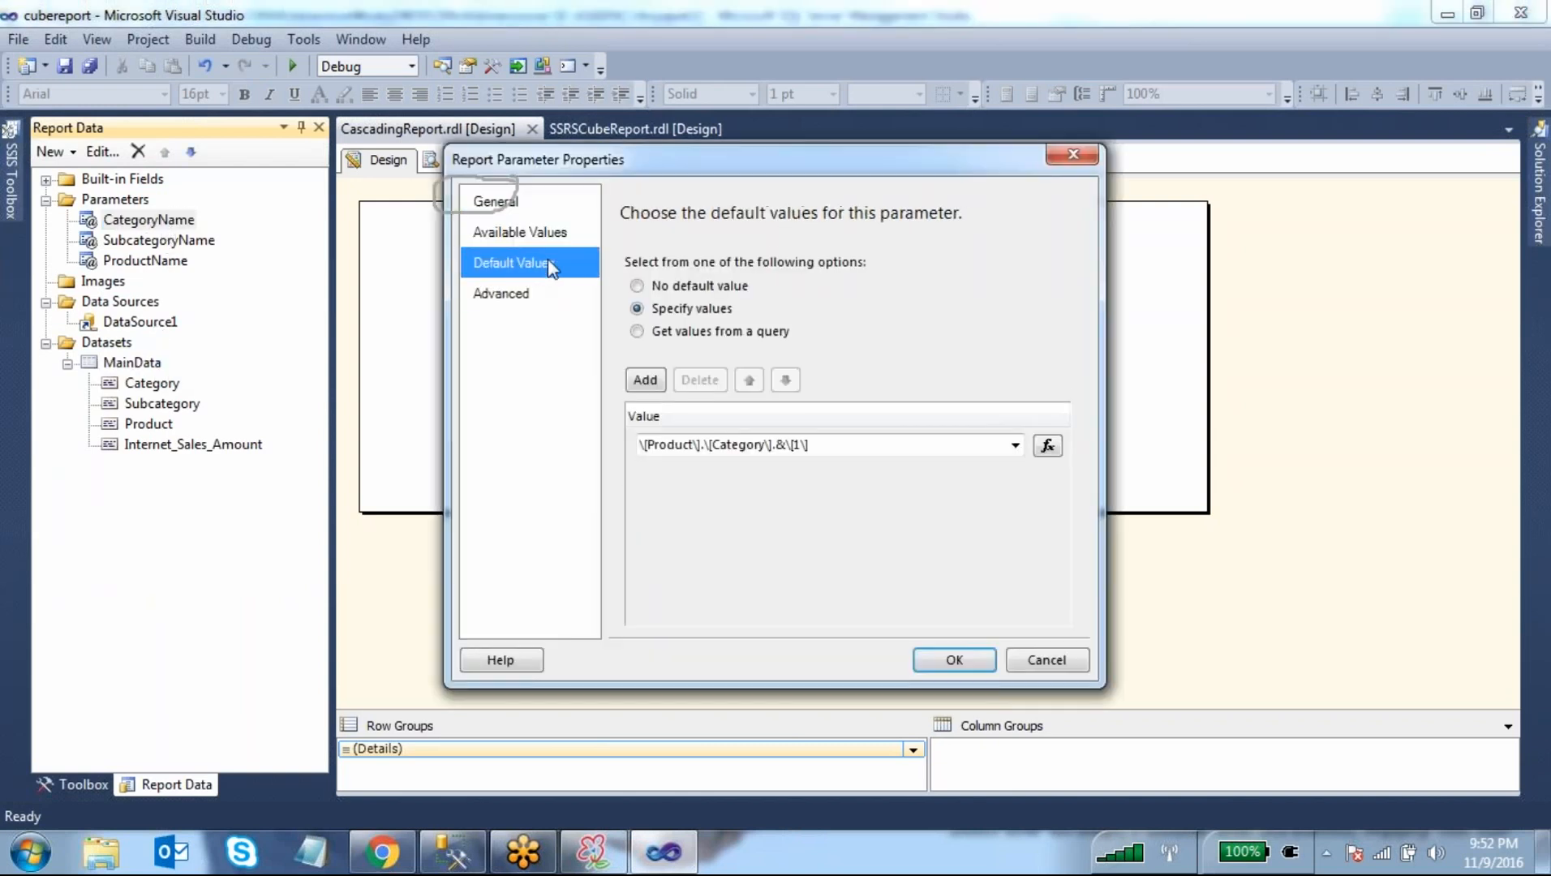
click(531, 235)
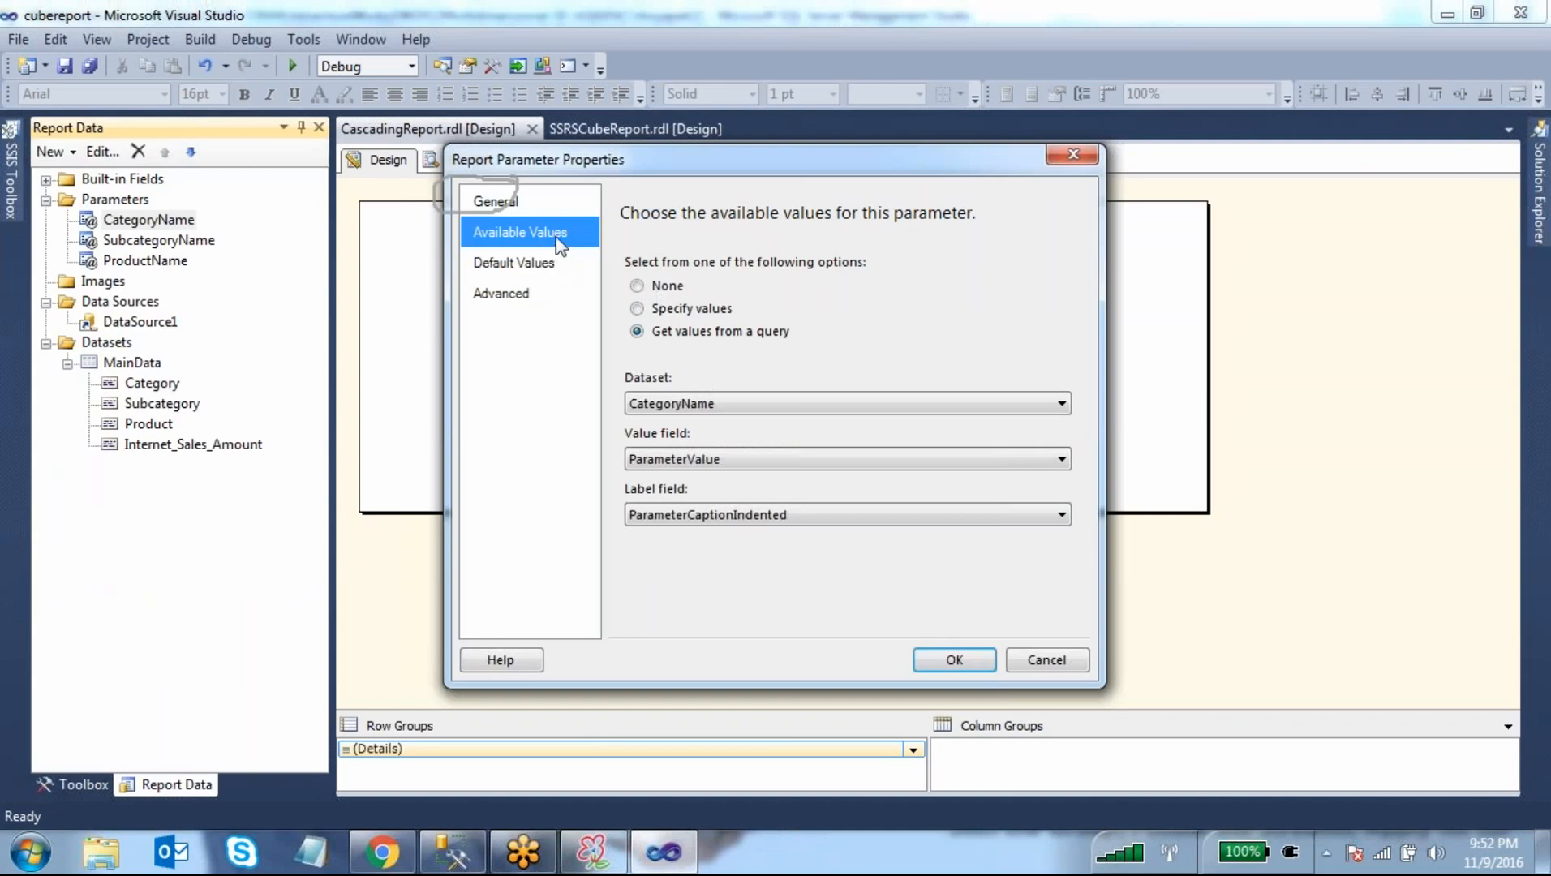
click(1281, 78)
mouse_move(734, 375)
mouse_down()
mouse_move(614, 384)
mouse_move(714, 432)
mouse_move(742, 394)
mouse_move(730, 379)
mouse_up()
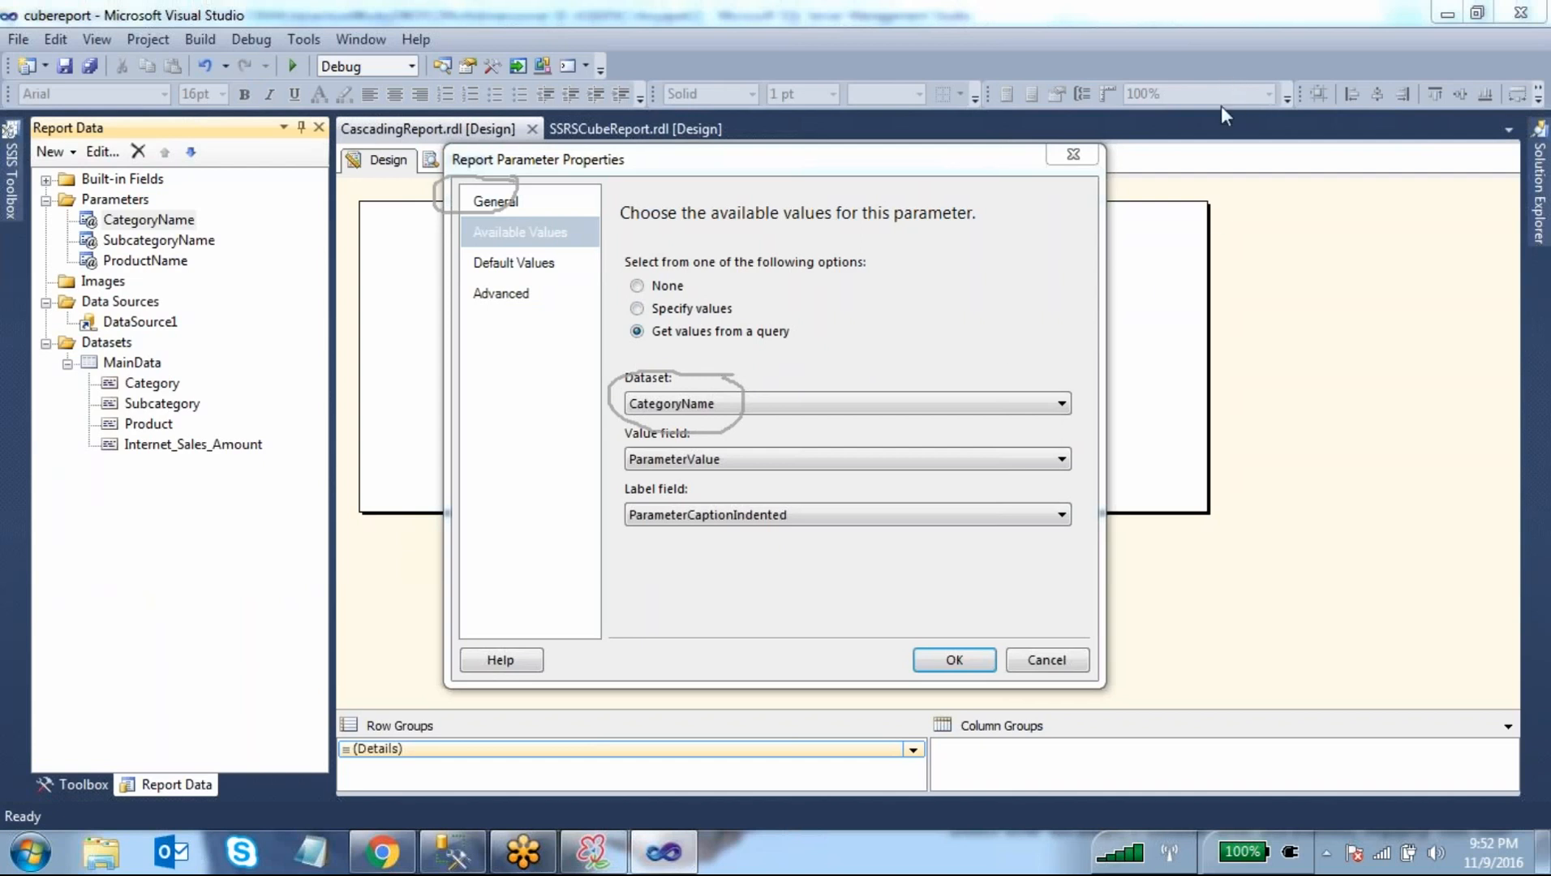
click(1011, 665)
- Inspect which dataset supplies the SubcategoryName parameter's available values, then close its properties without changes
double_click(188, 241)
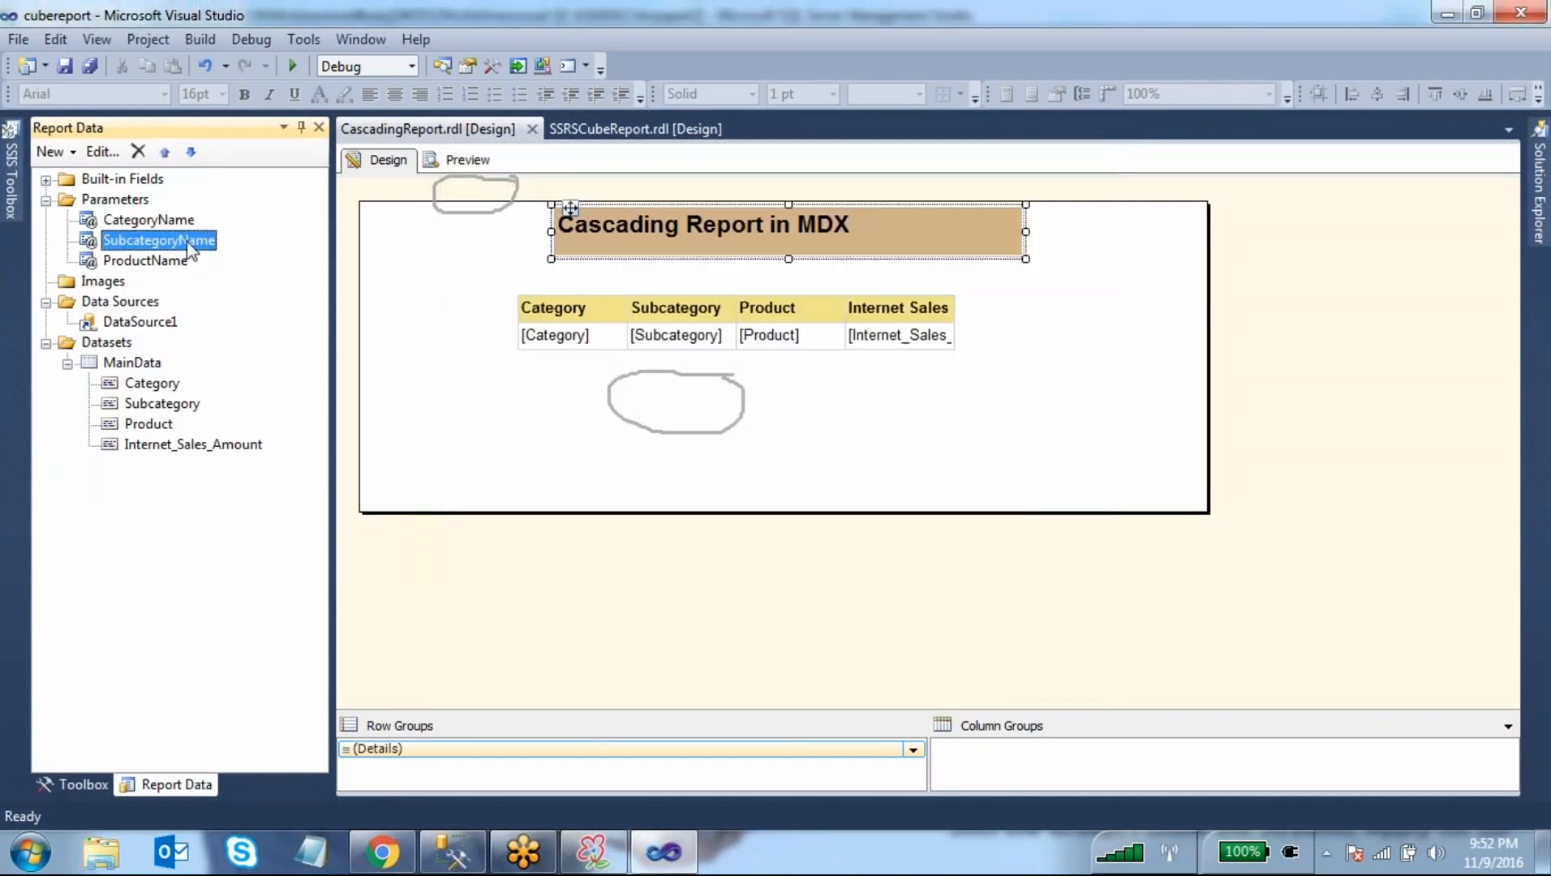
click(520, 232)
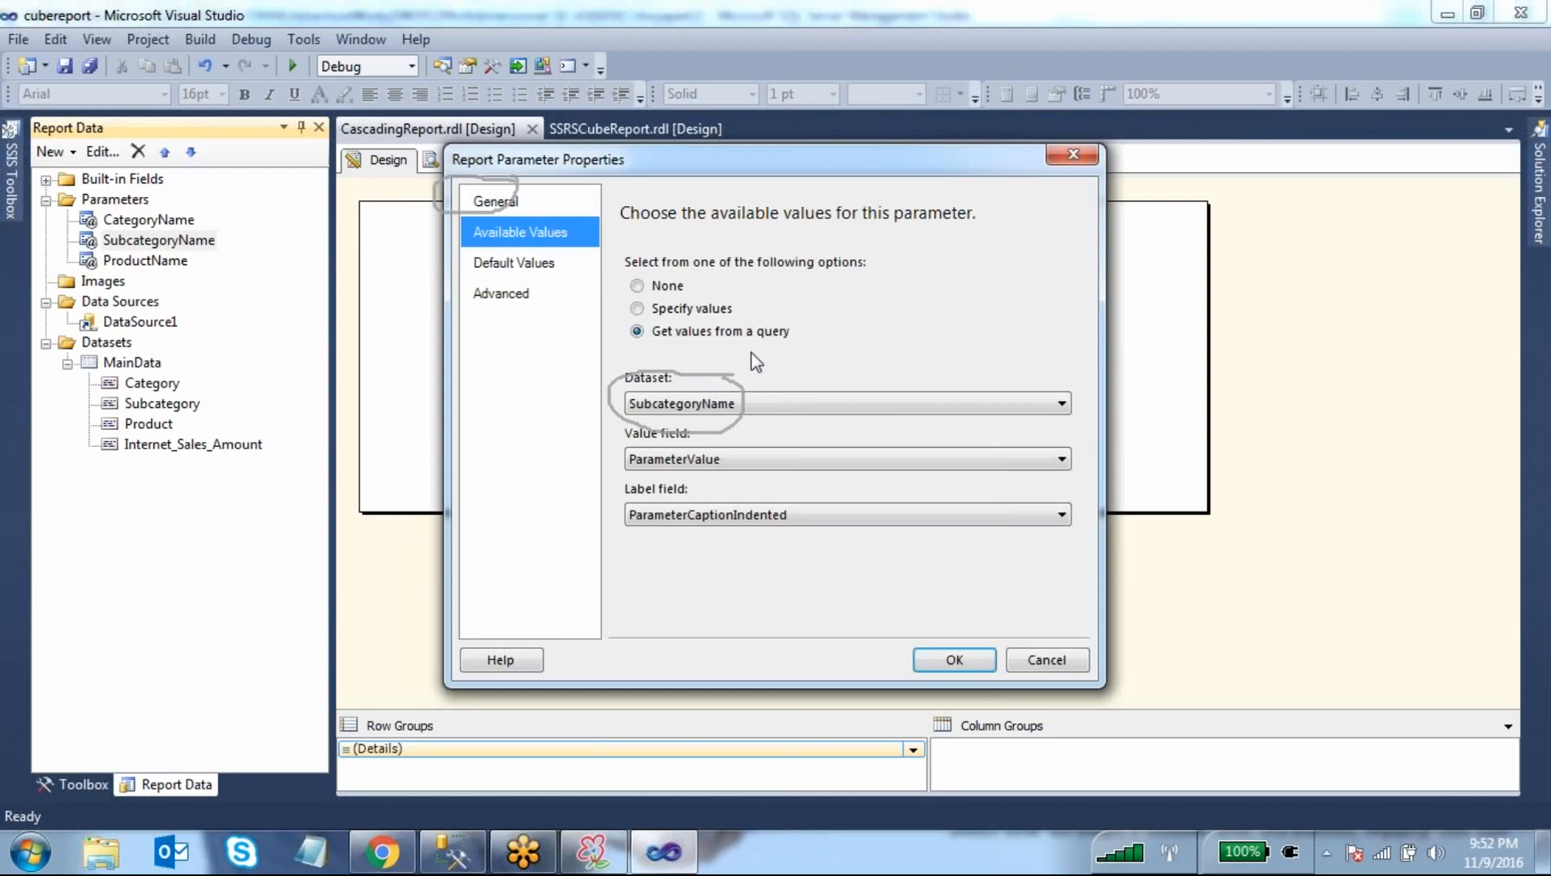
click(1047, 660)
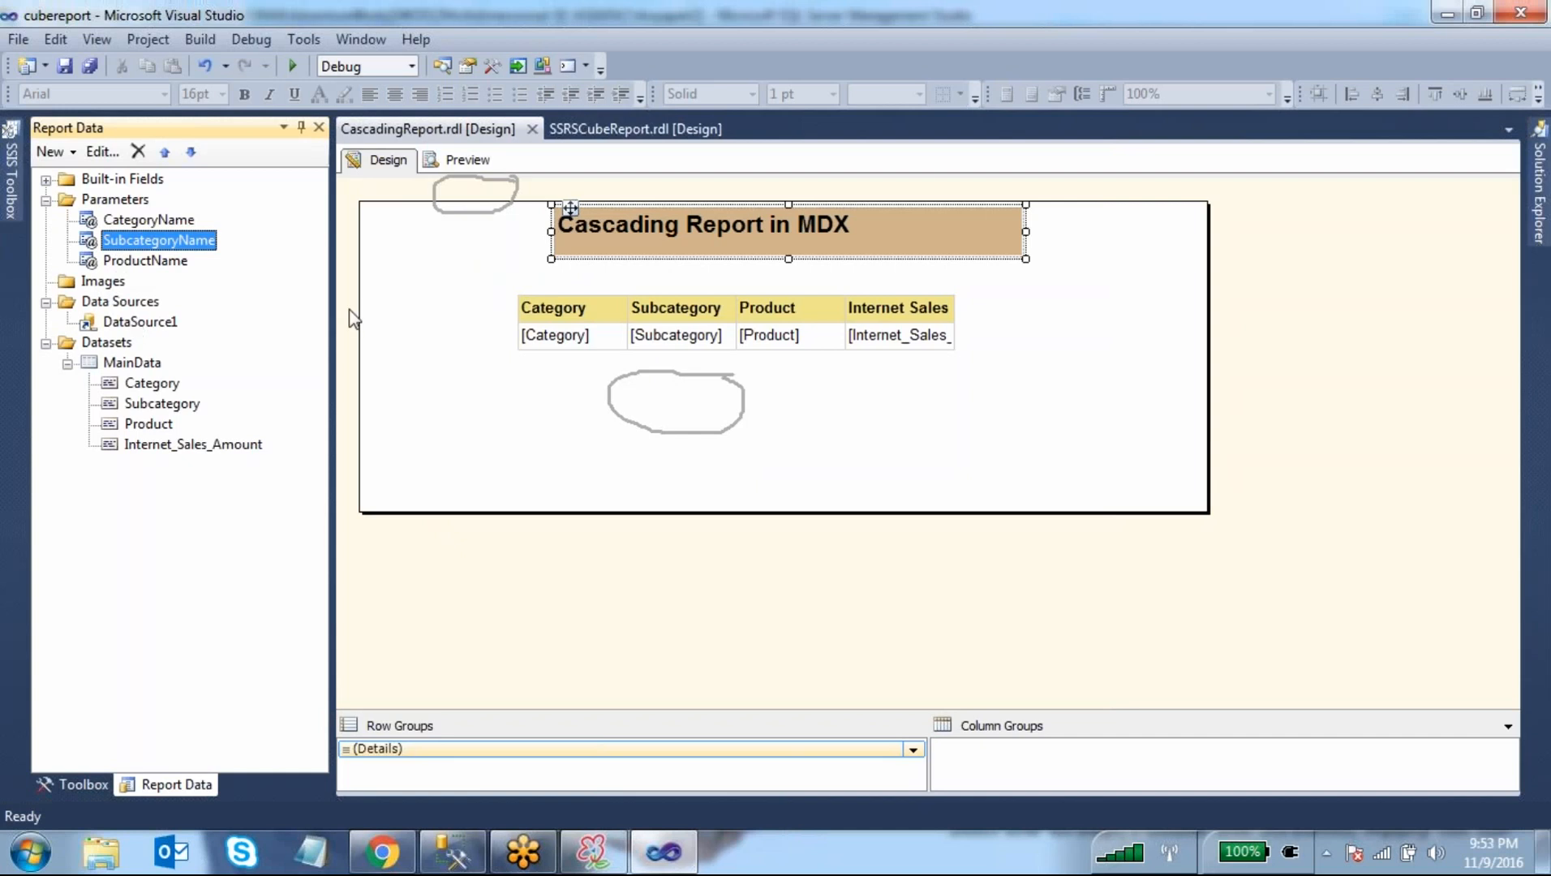
click(1441, 83)
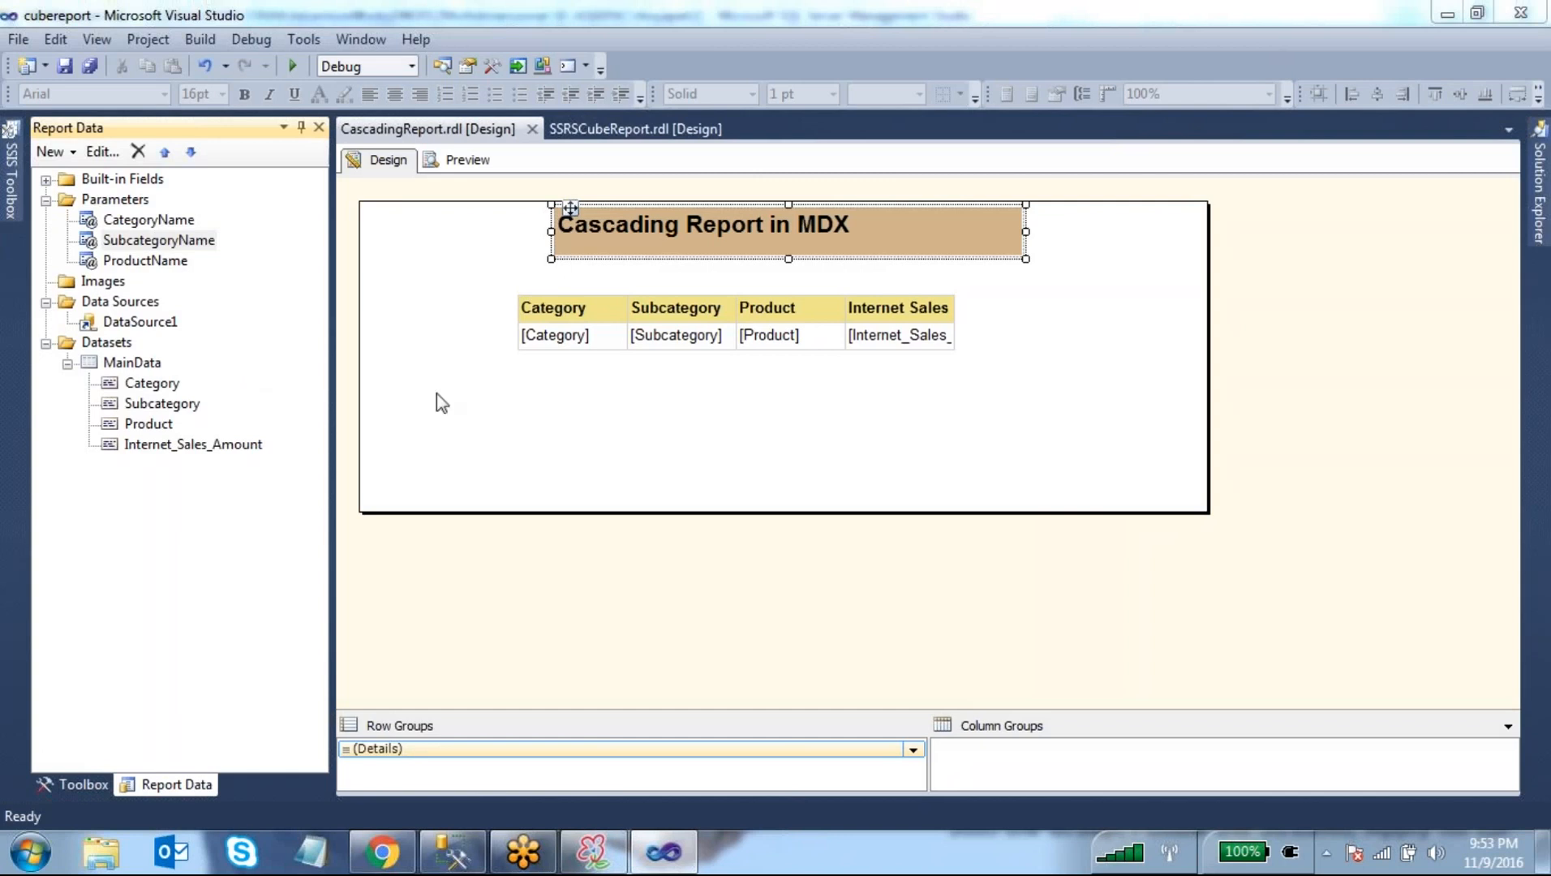
- Show the report's hidden datasets in the report data tree
right_click(134, 365)
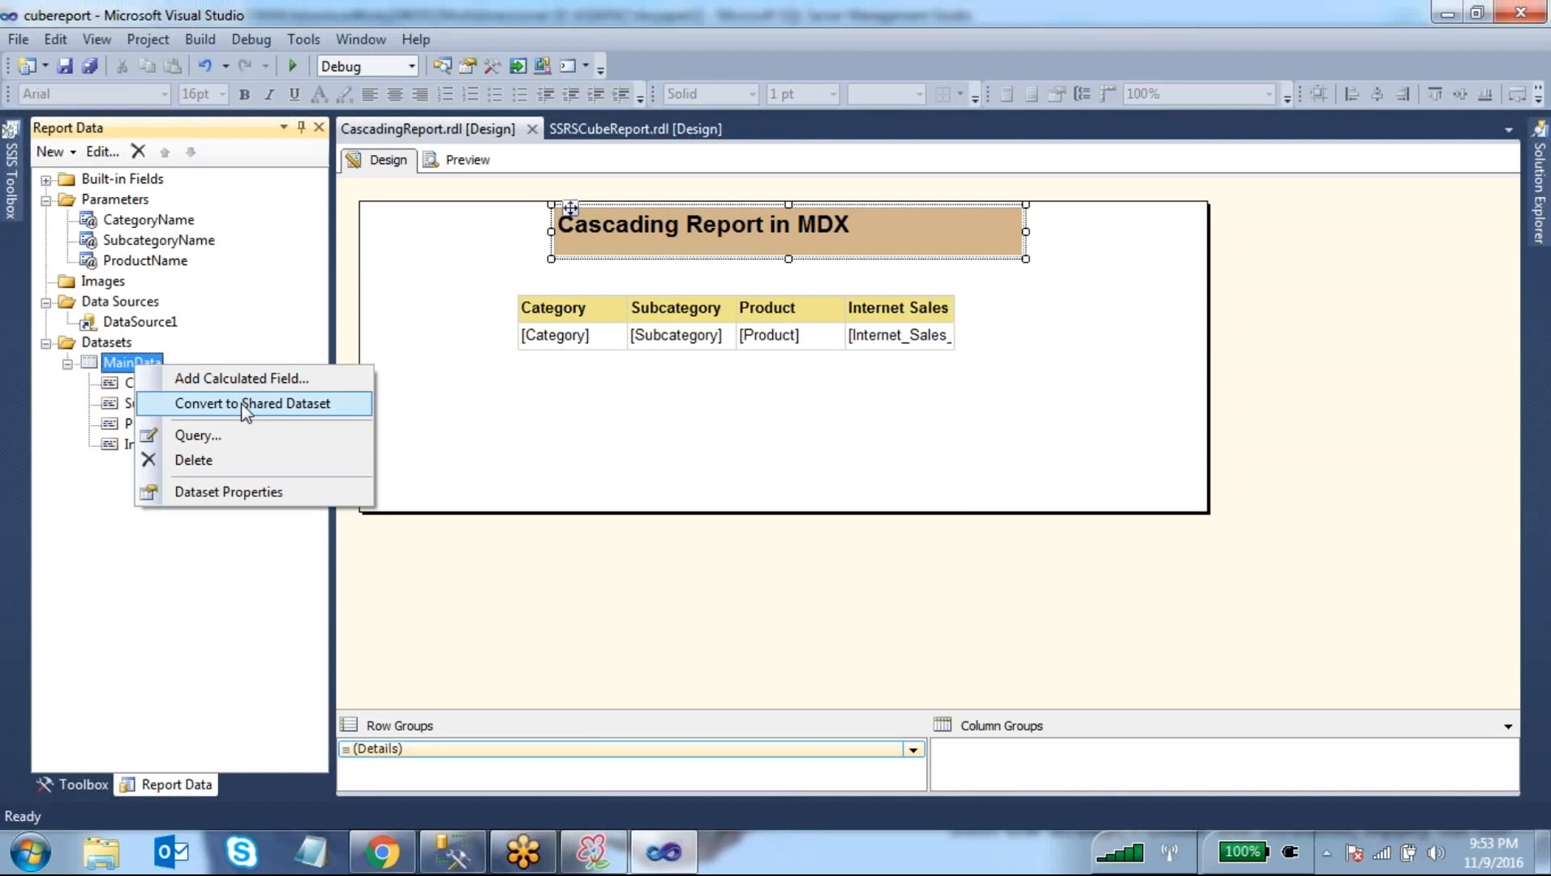
click(259, 575)
right_click(126, 342)
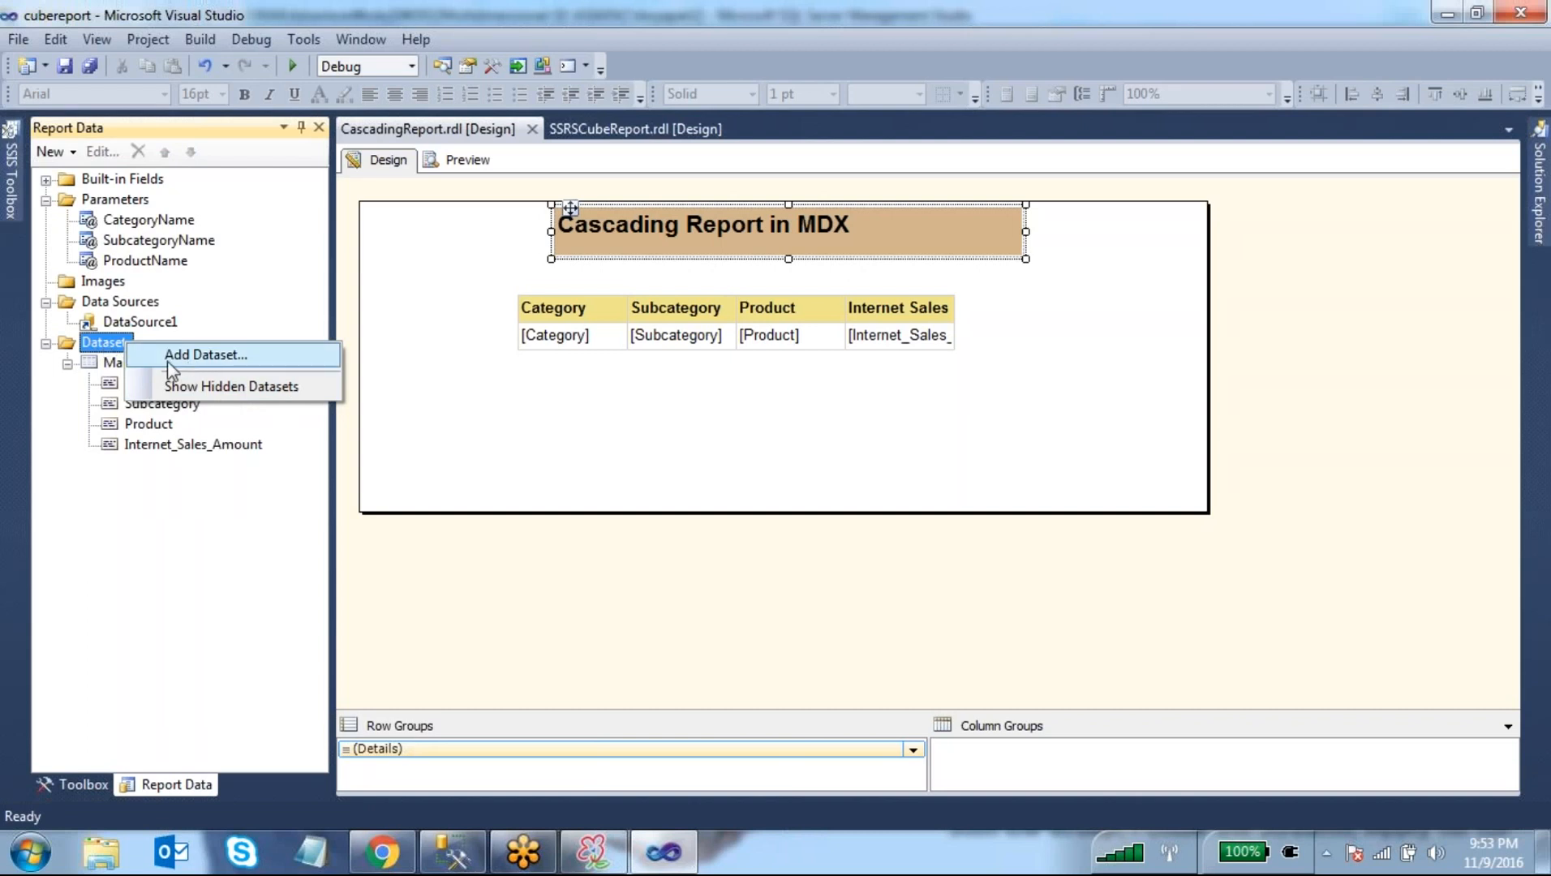
click(203, 387)
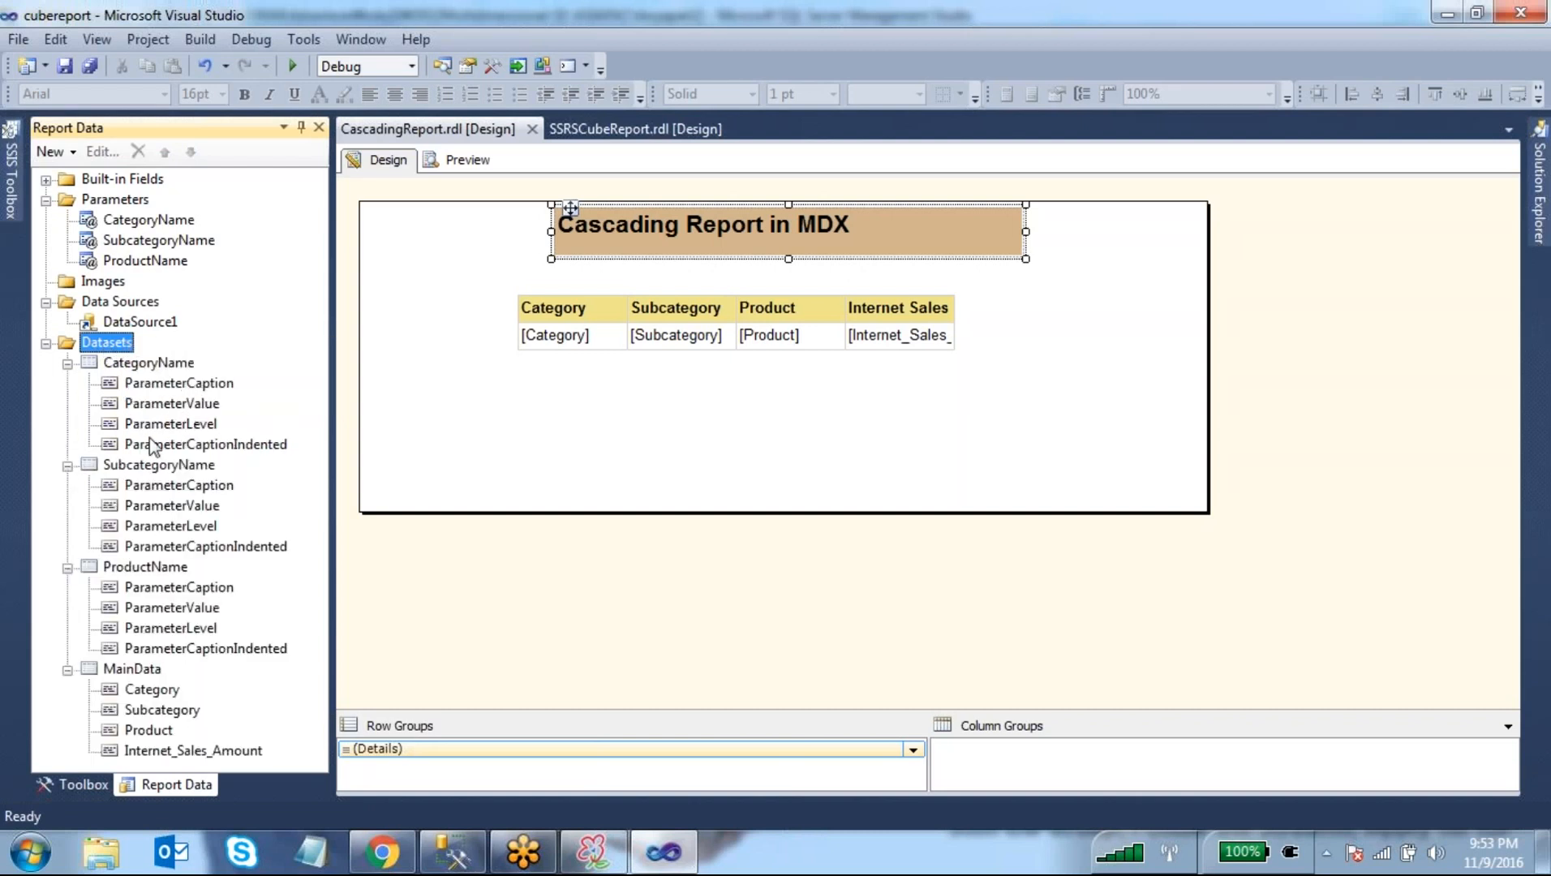
click(153, 466)
- Turn the display of hidden datasets off and back on
right_click(120, 344)
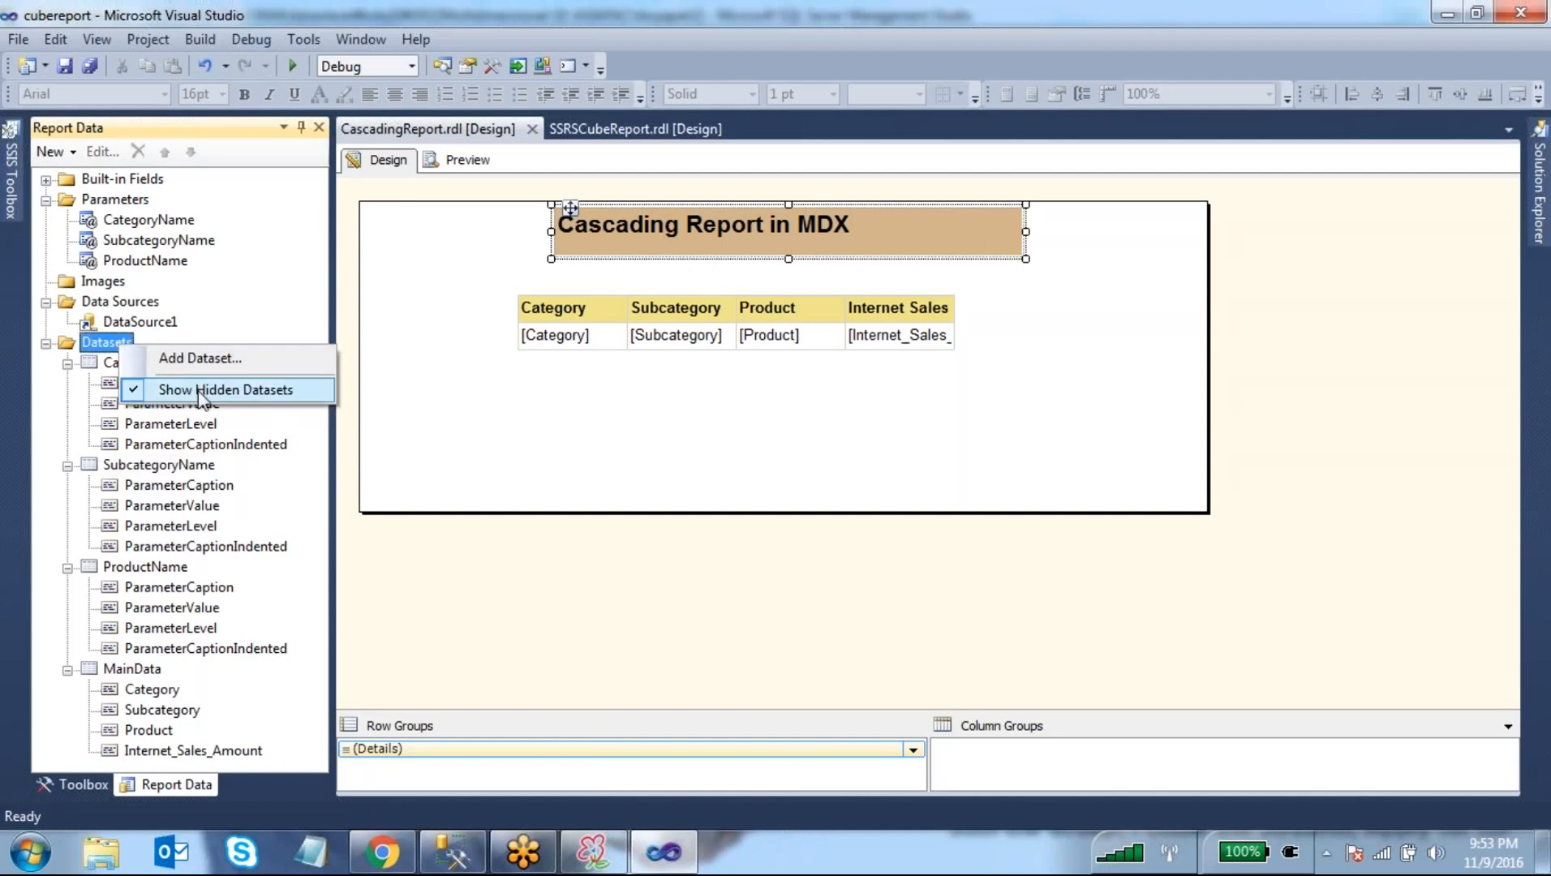
click(200, 391)
right_click(122, 347)
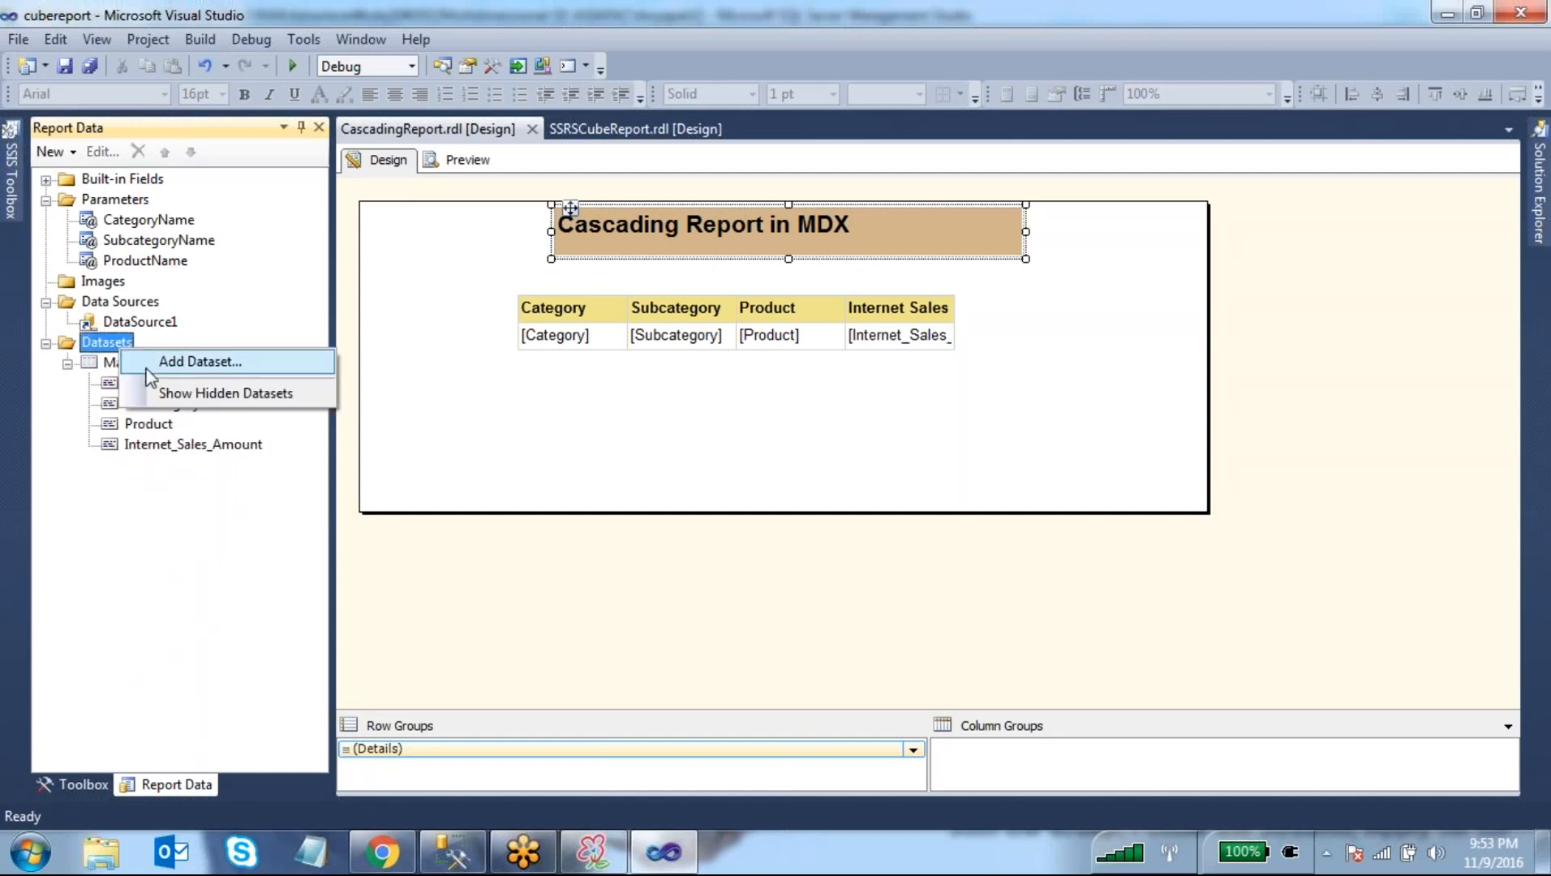
click(192, 393)
- Examine the CategoryName, SubcategoryName and ProductName datasets and match each one to its report parameter
click(156, 465)
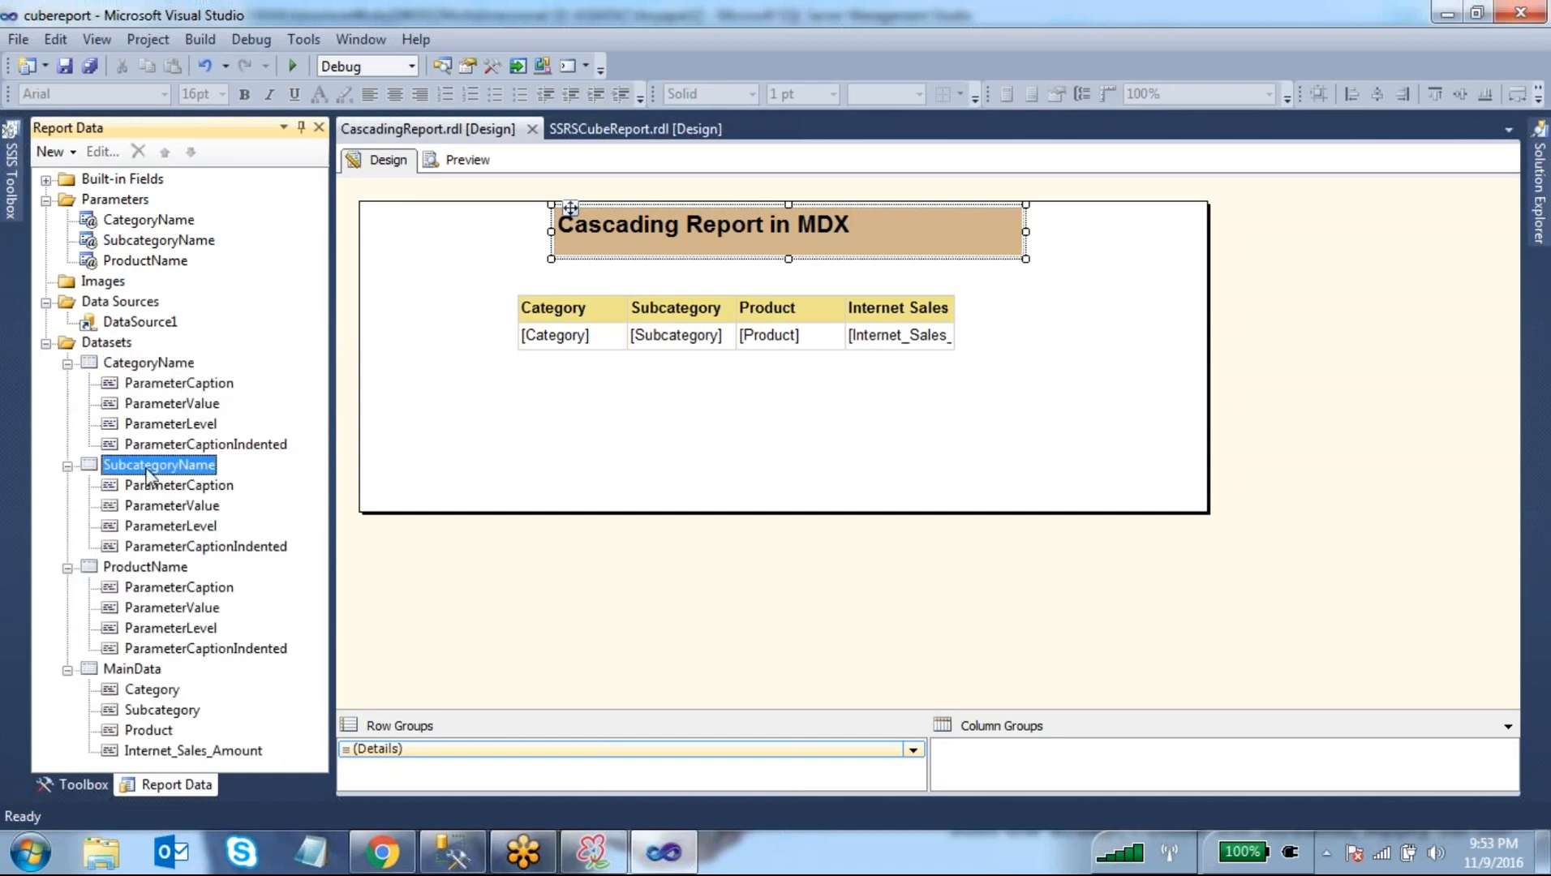
click(162, 571)
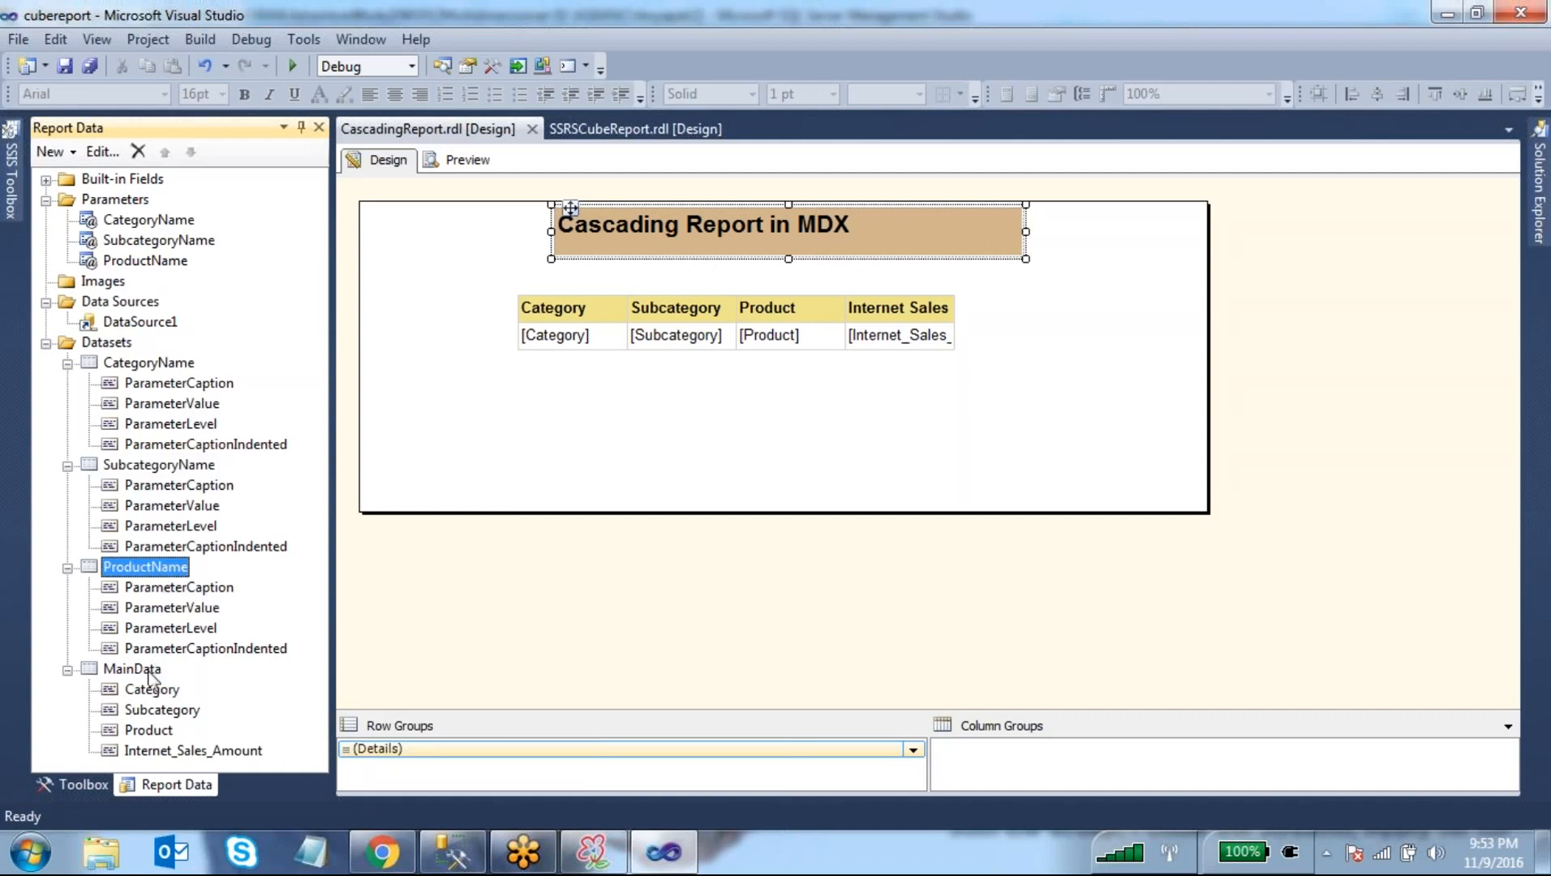
click(159, 369)
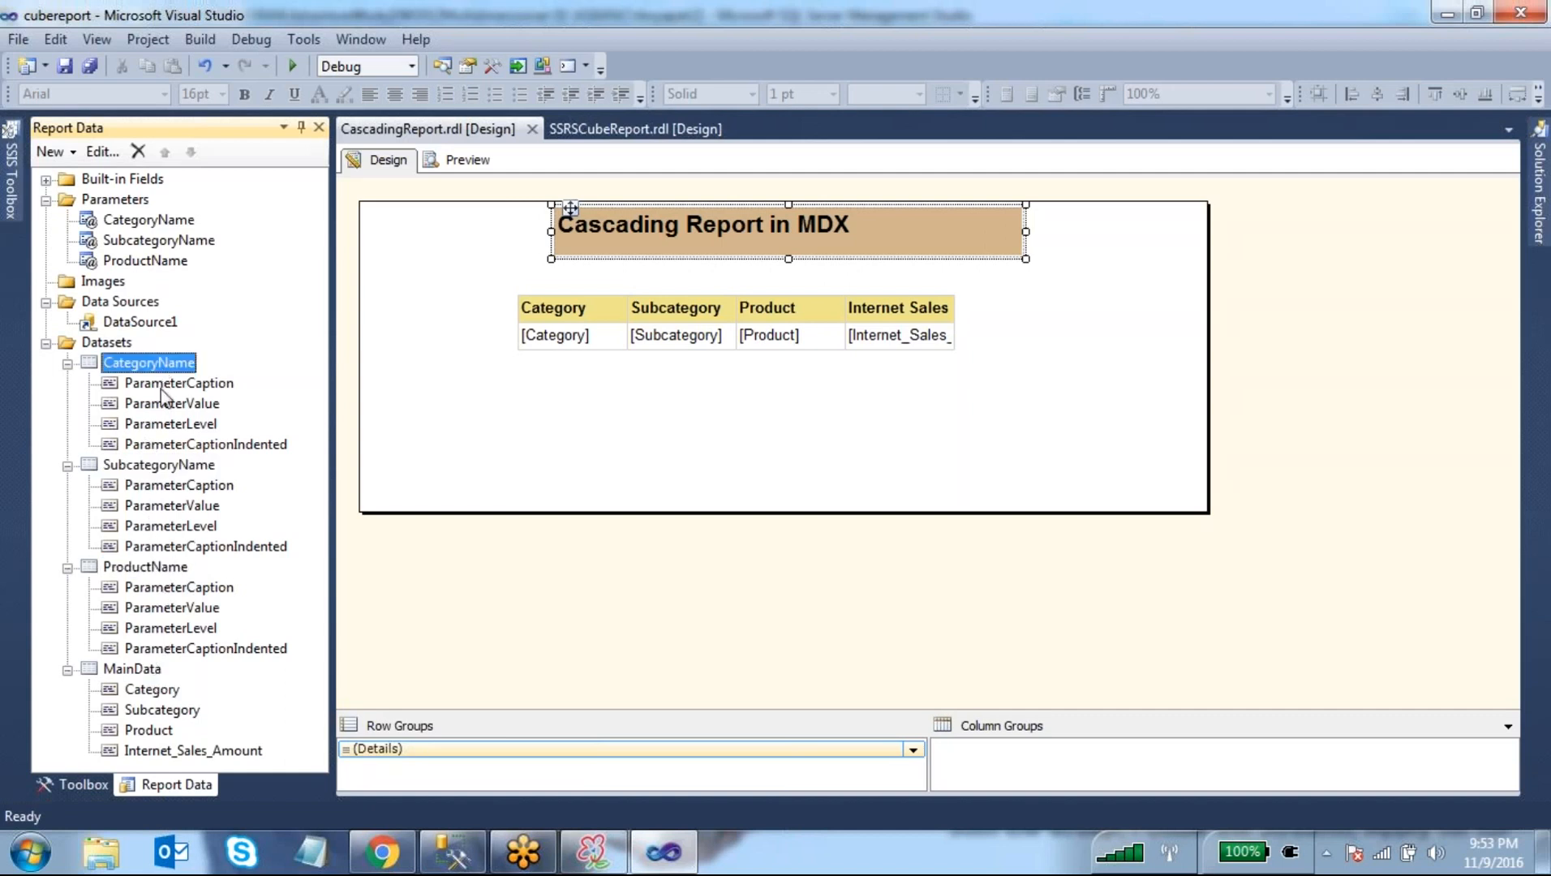
click(158, 469)
click(162, 569)
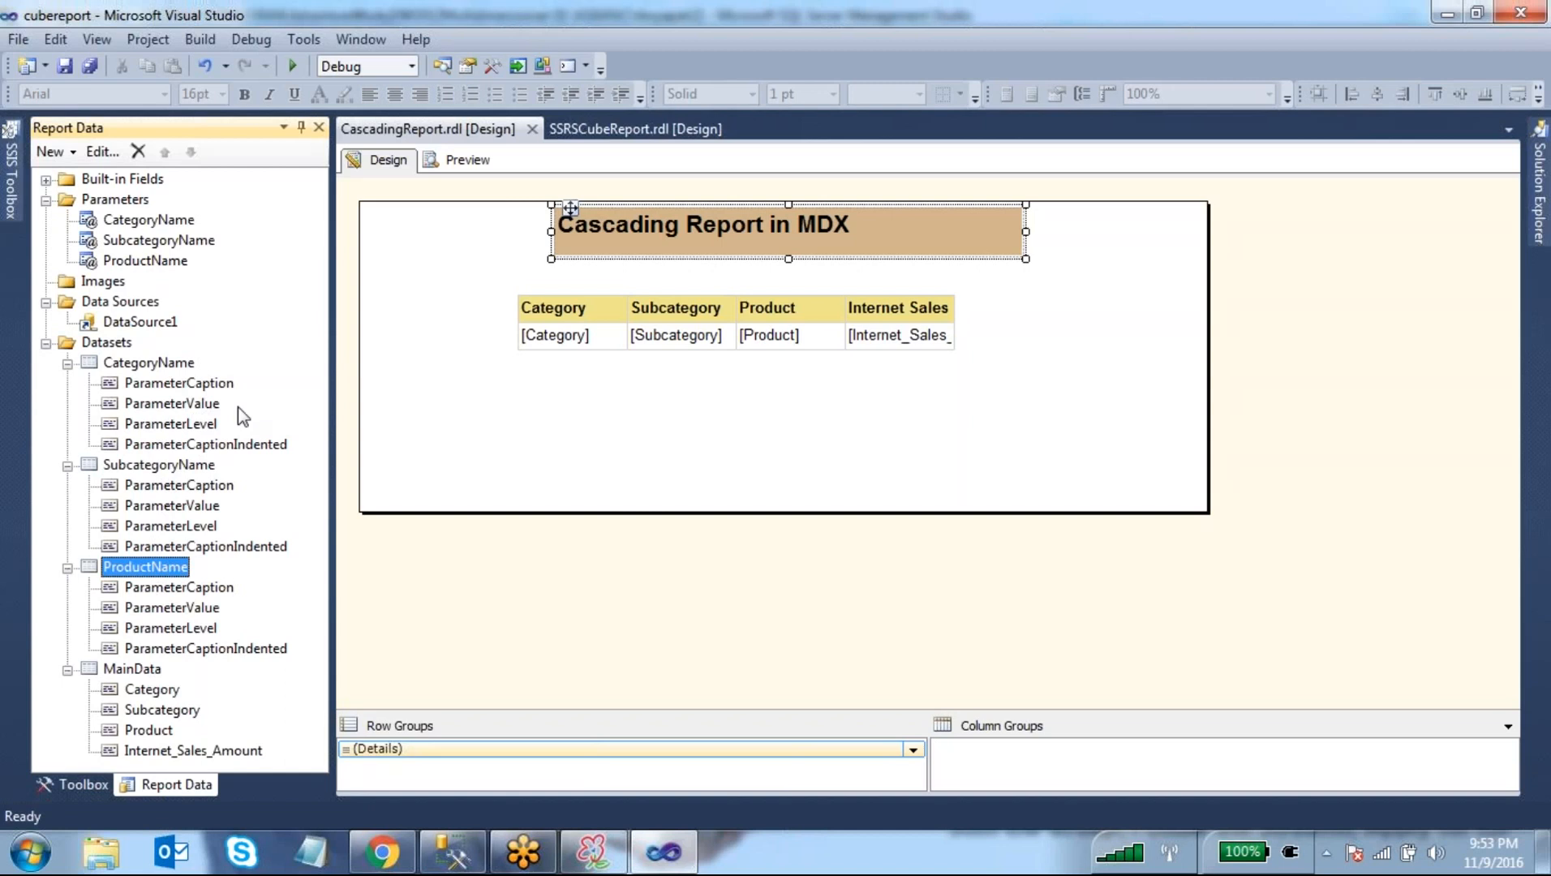
click(1274, 80)
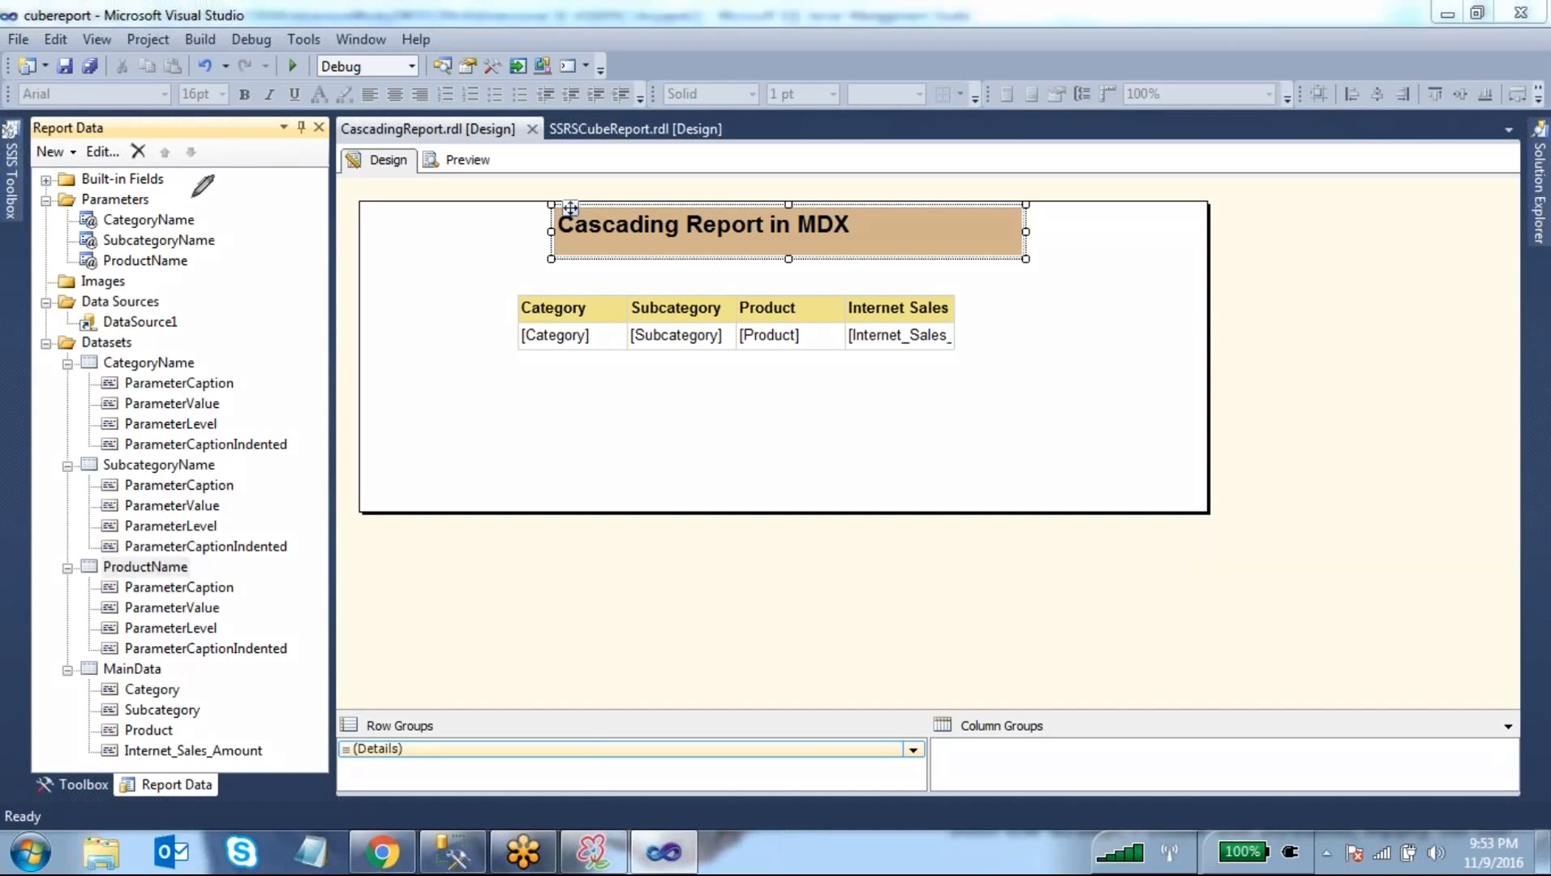
mouse_move(195, 218)
mouse_down()
mouse_move(357, 304)
mouse_move(197, 361)
mouse_up()
mouse_move(213, 240)
mouse_down()
mouse_move(341, 442)
mouse_move(214, 468)
mouse_up()
mouse_move(186, 263)
mouse_down()
mouse_move(276, 331)
mouse_move(419, 503)
mouse_move(191, 566)
mouse_up()
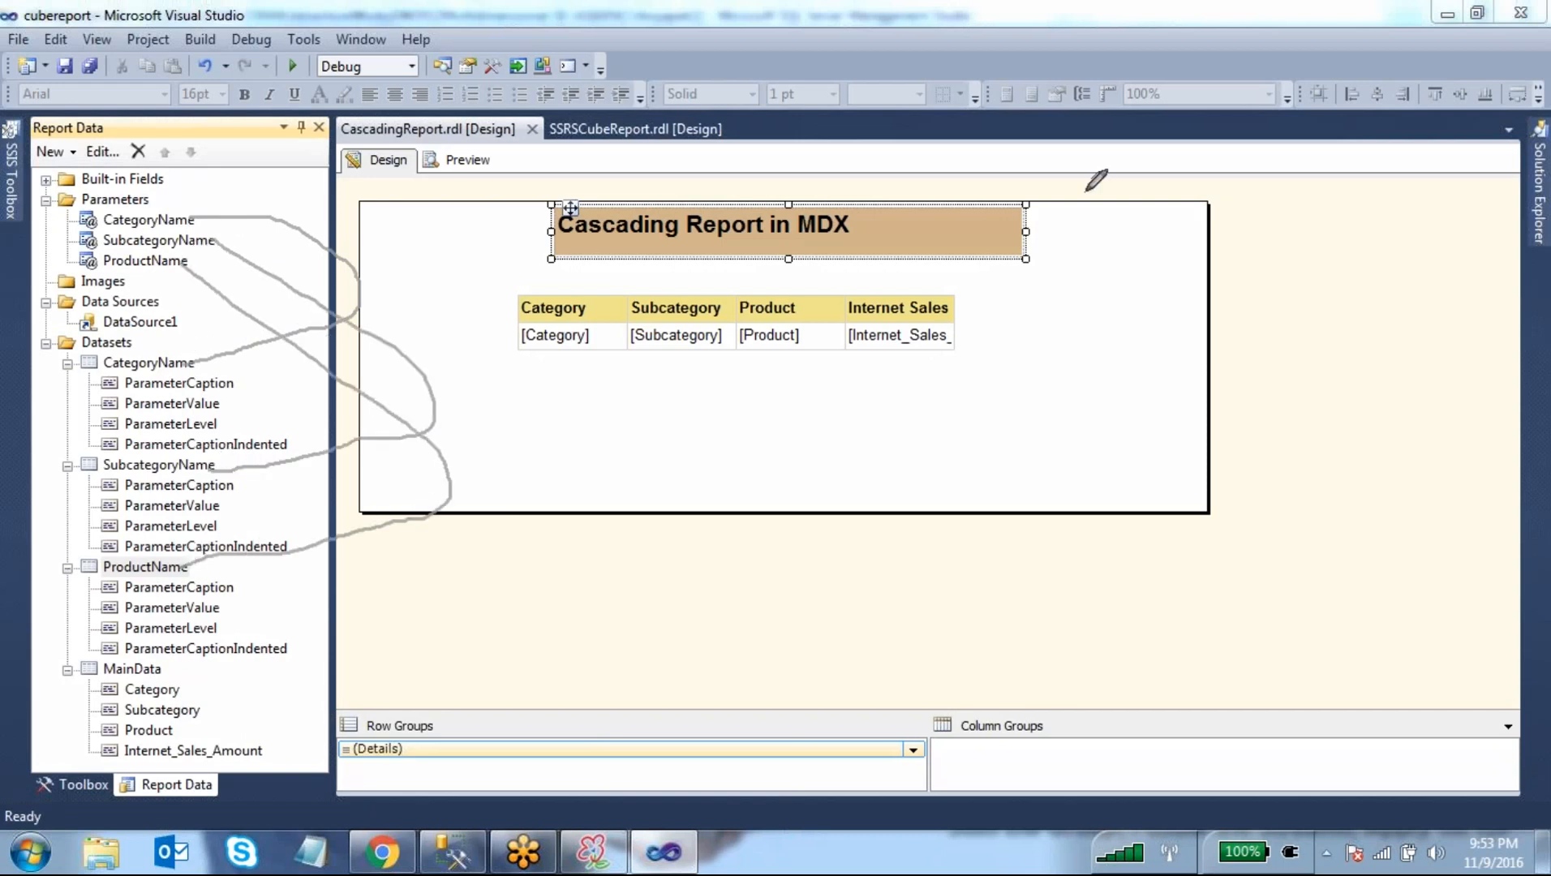
key(Escape)
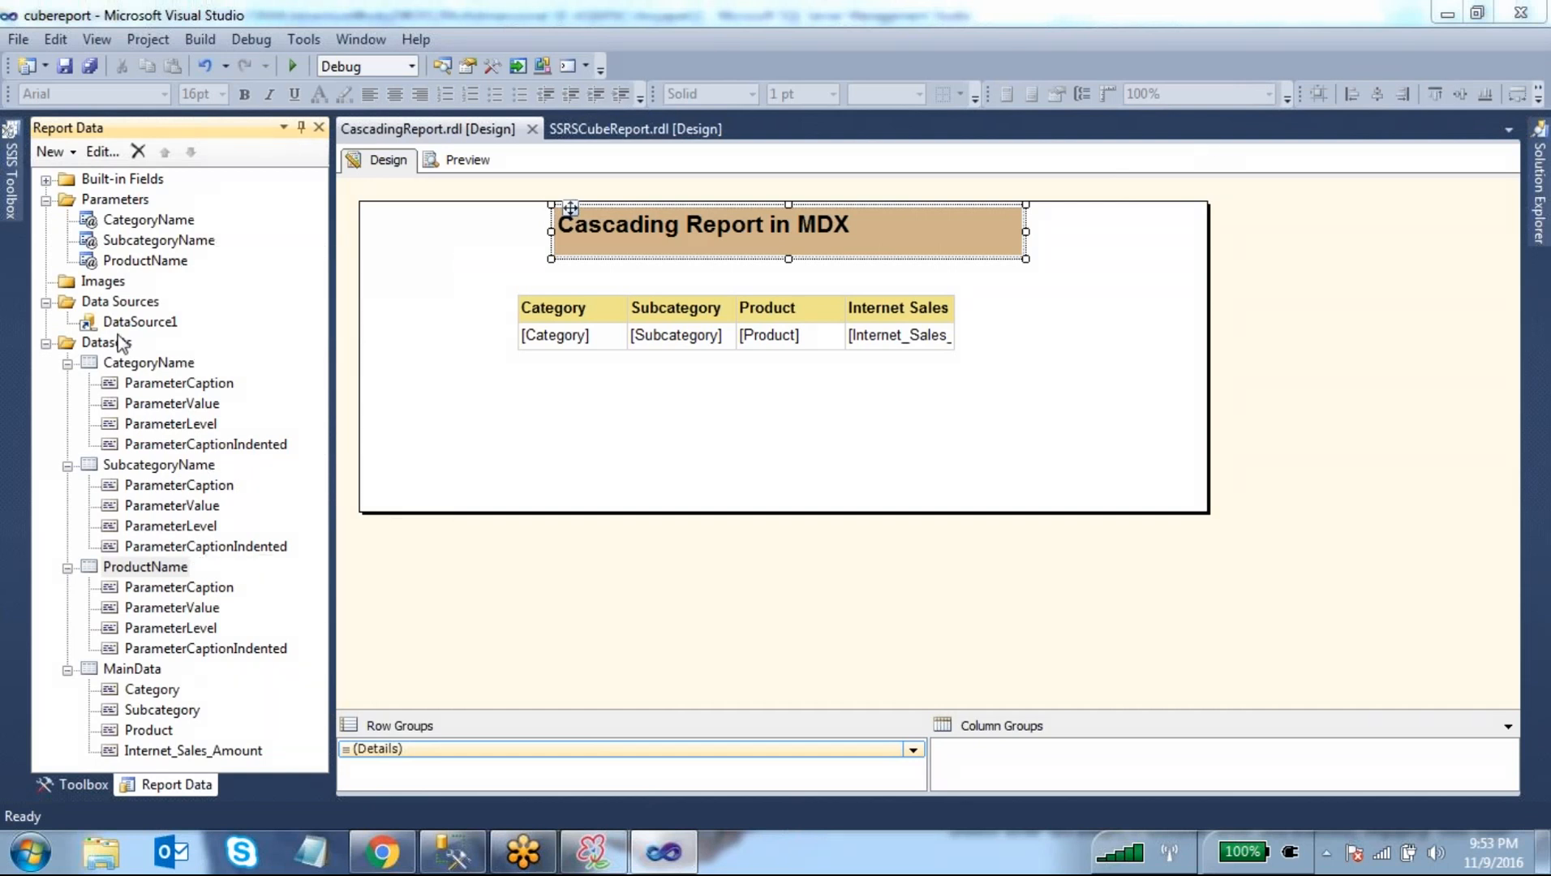
right_click(105, 345)
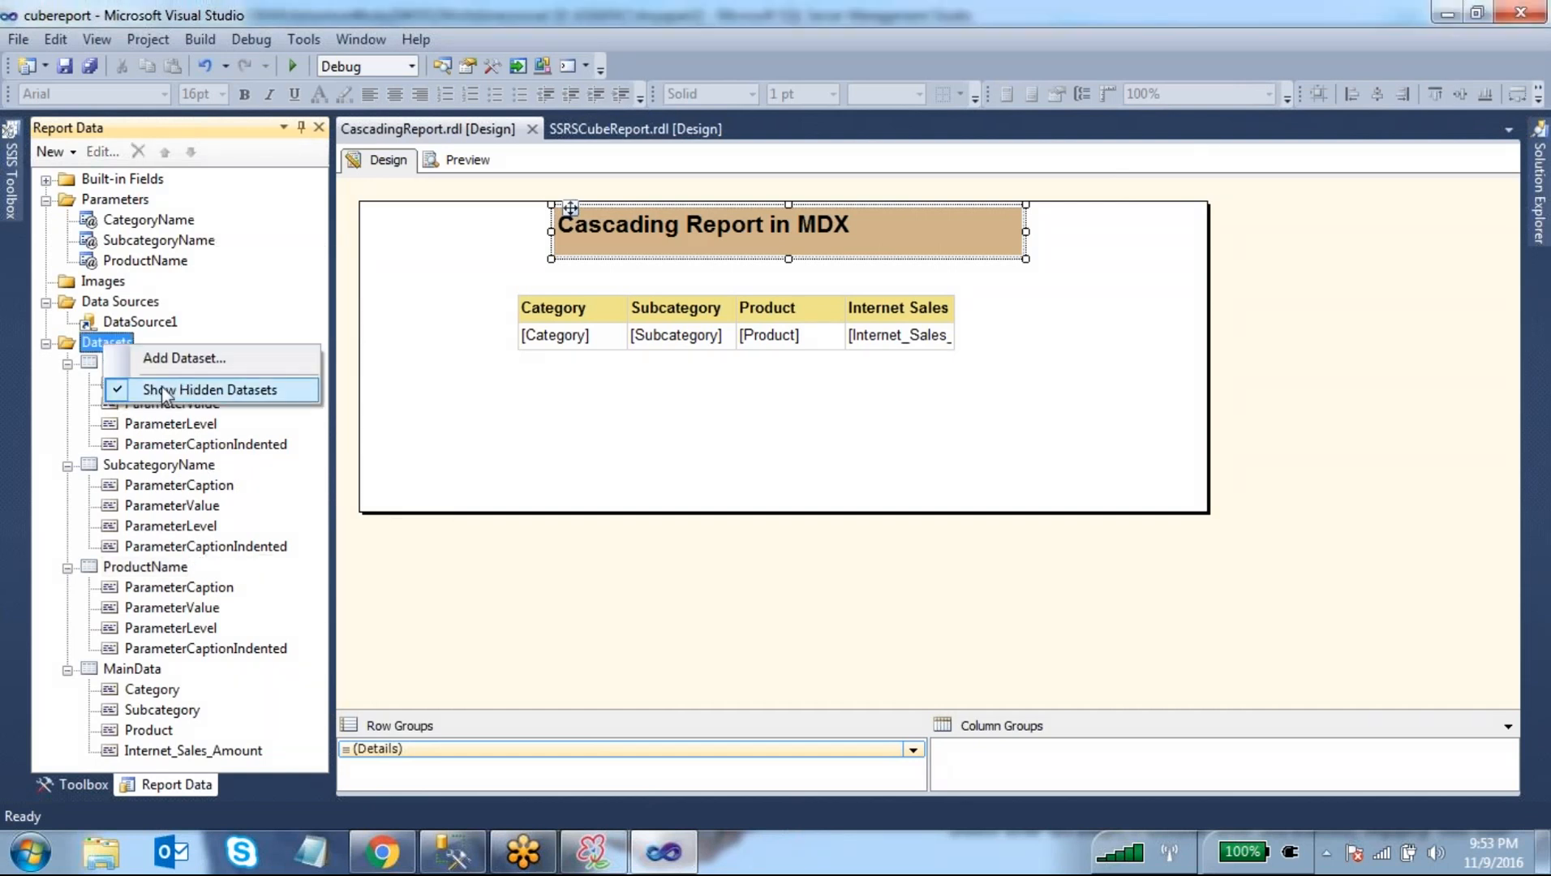
click(418, 414)
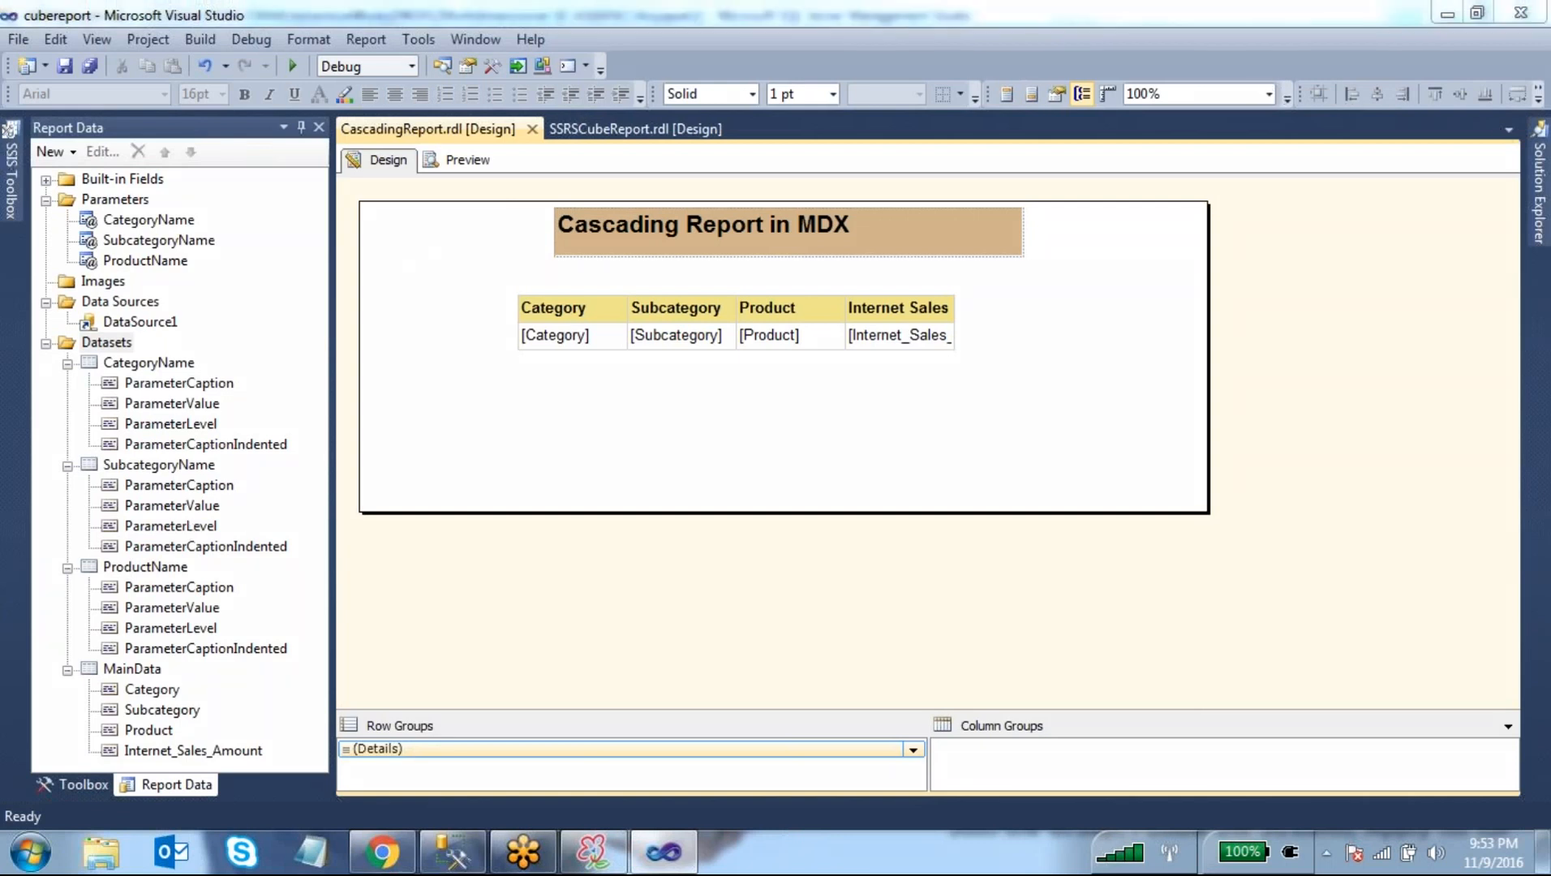
mouse_move(172, 451)
mouse_down()
mouse_move(93, 453)
mouse_move(82, 477)
mouse_move(241, 478)
mouse_move(185, 452)
mouse_up()
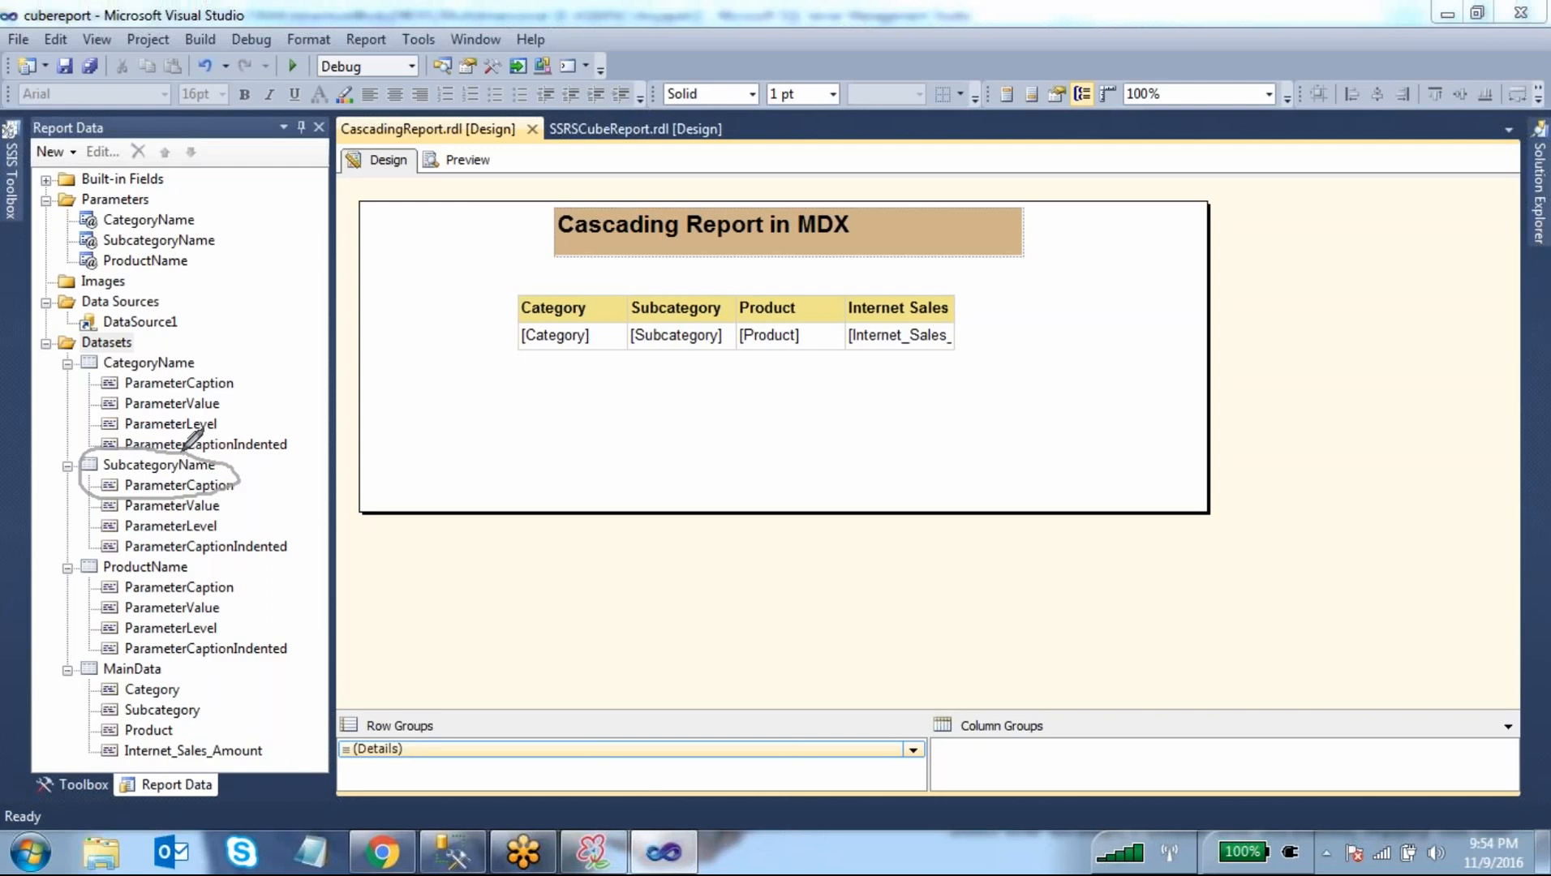
mouse_move(205, 344)
mouse_down()
mouse_move(108, 351)
mouse_move(162, 376)
mouse_move(219, 361)
mouse_move(208, 341)
mouse_up()
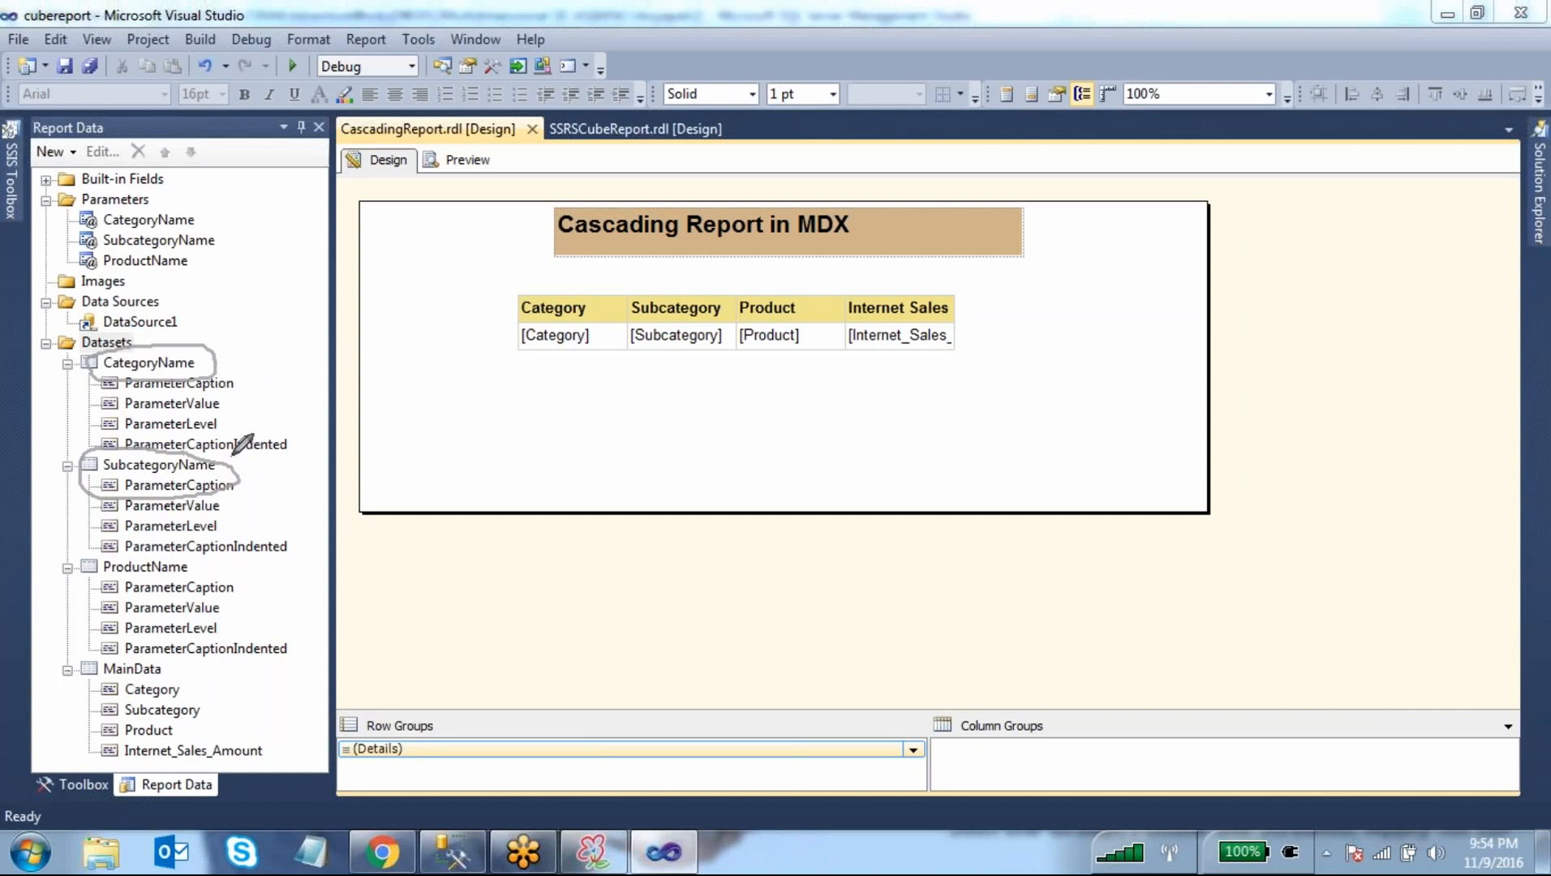
mouse_move(93, 451)
mouse_down()
mouse_move(80, 481)
mouse_move(172, 494)
mouse_up()
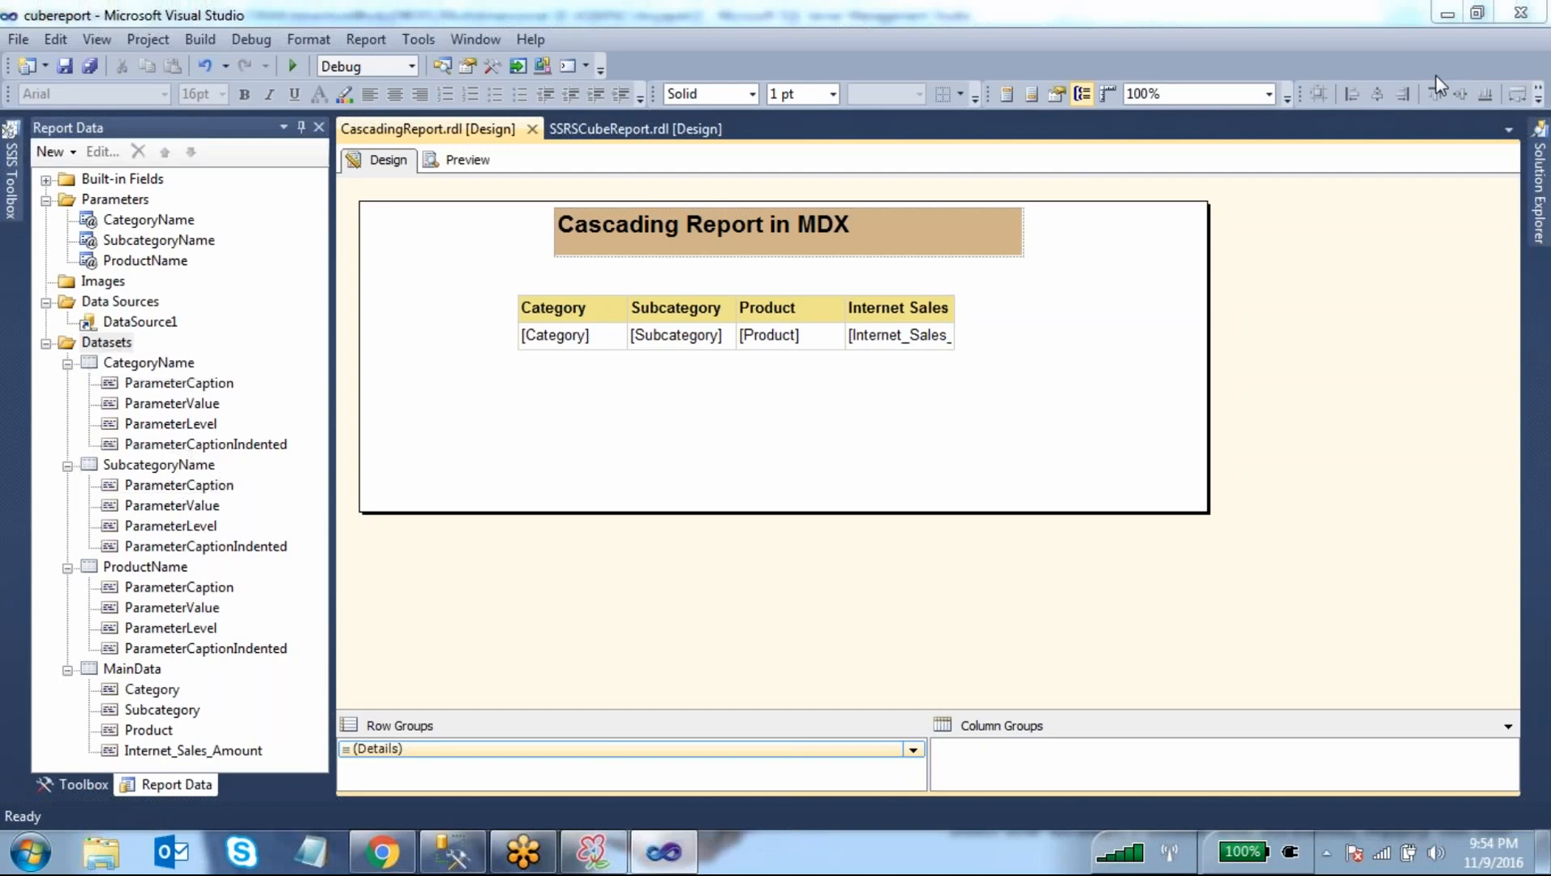
- Switch to SQL Server Management Studio, connect to the local database engine and open a new query on AdventureWorksDW2012
click(452, 852)
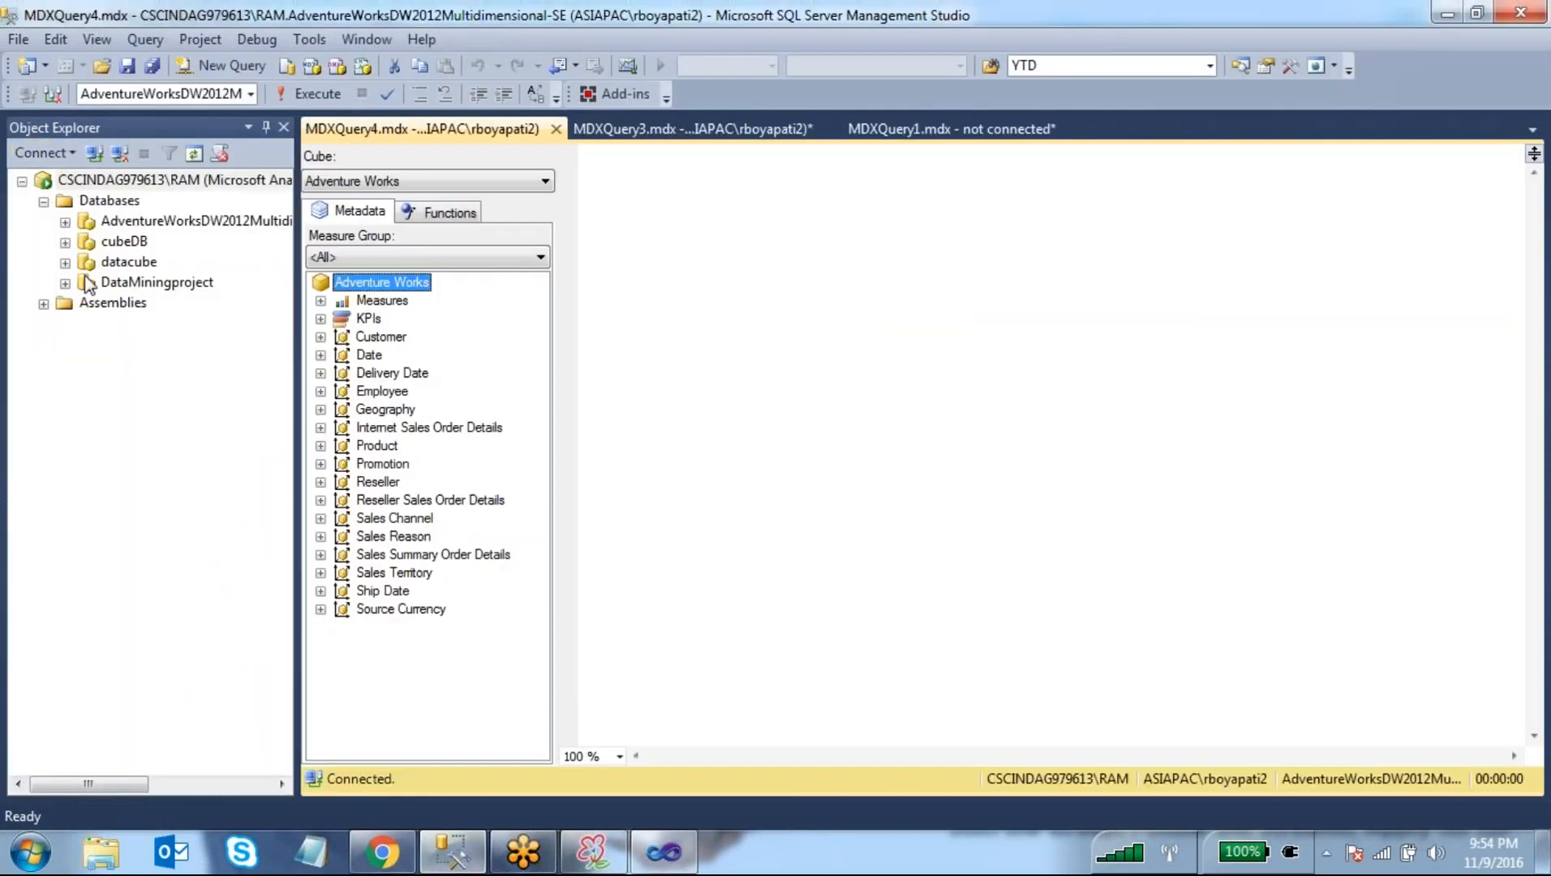
click(42, 153)
click(89, 182)
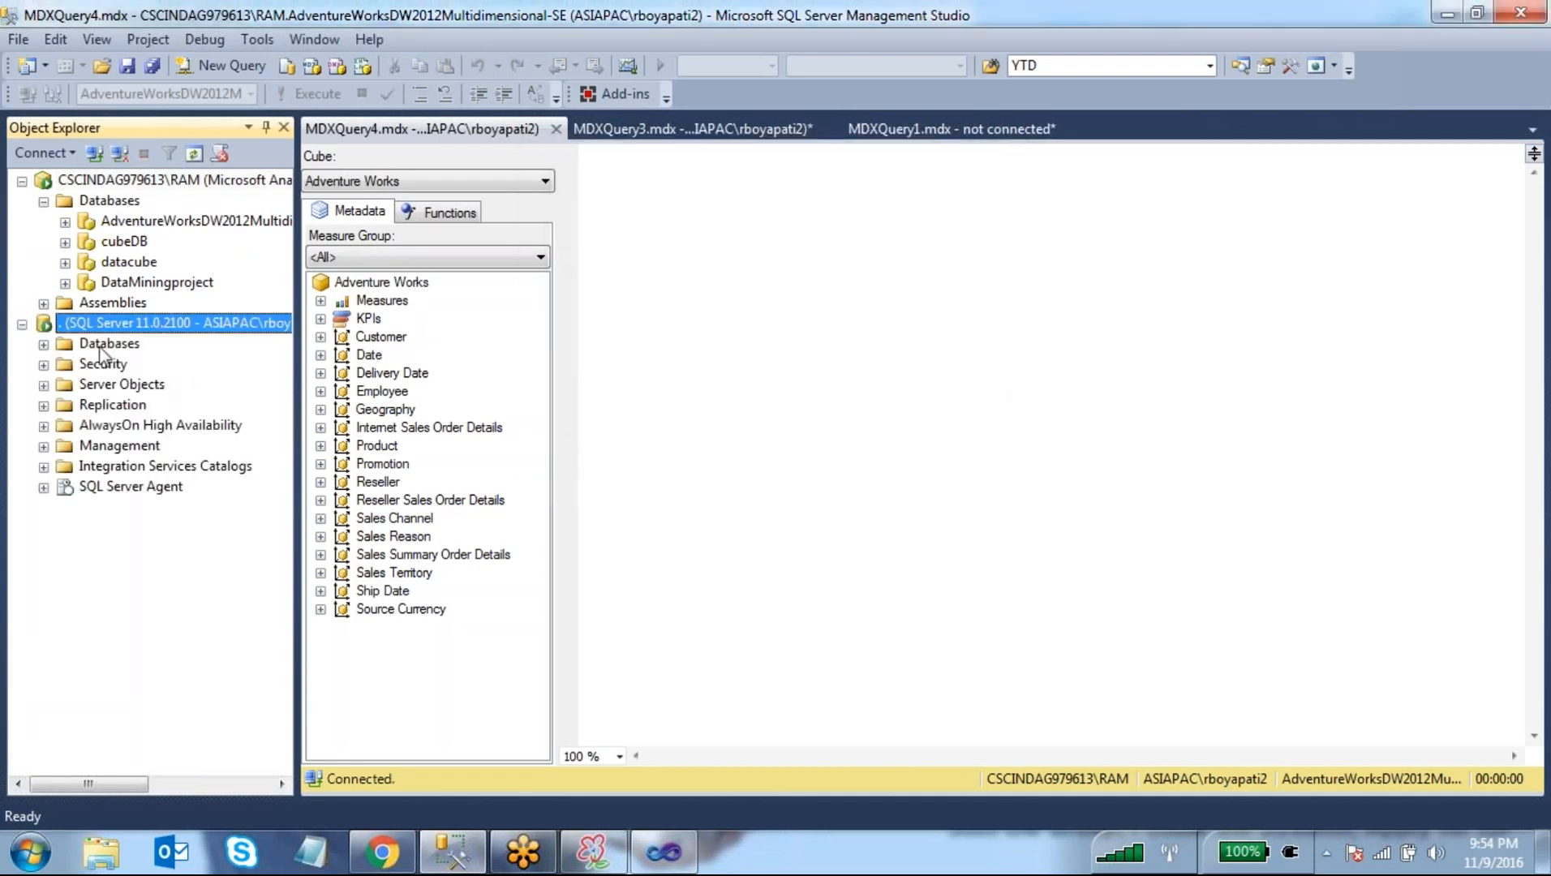
click(43, 344)
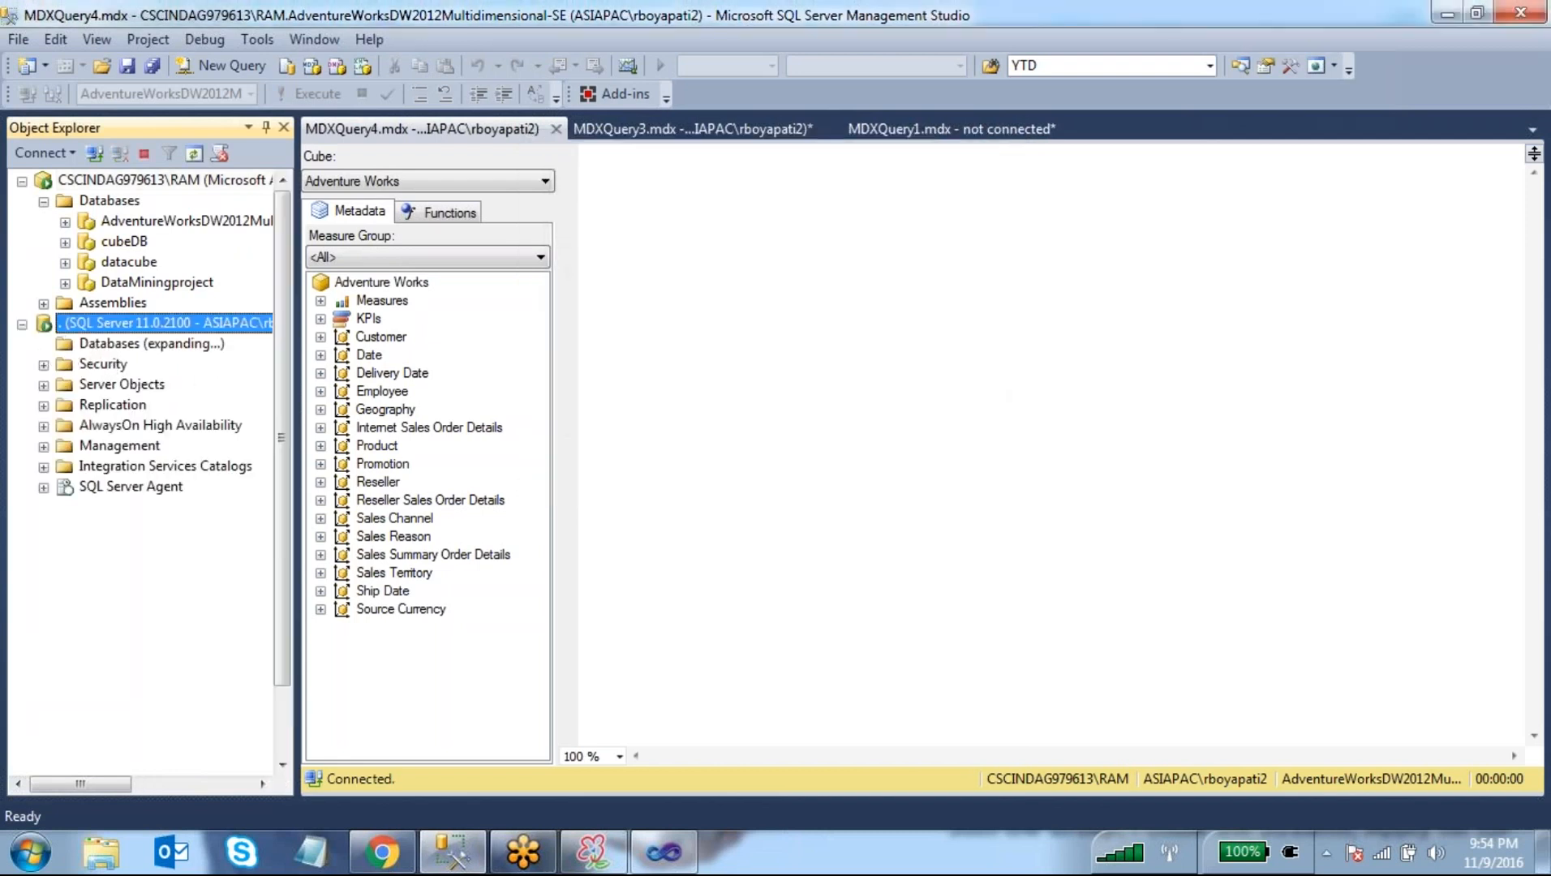
click(156, 407)
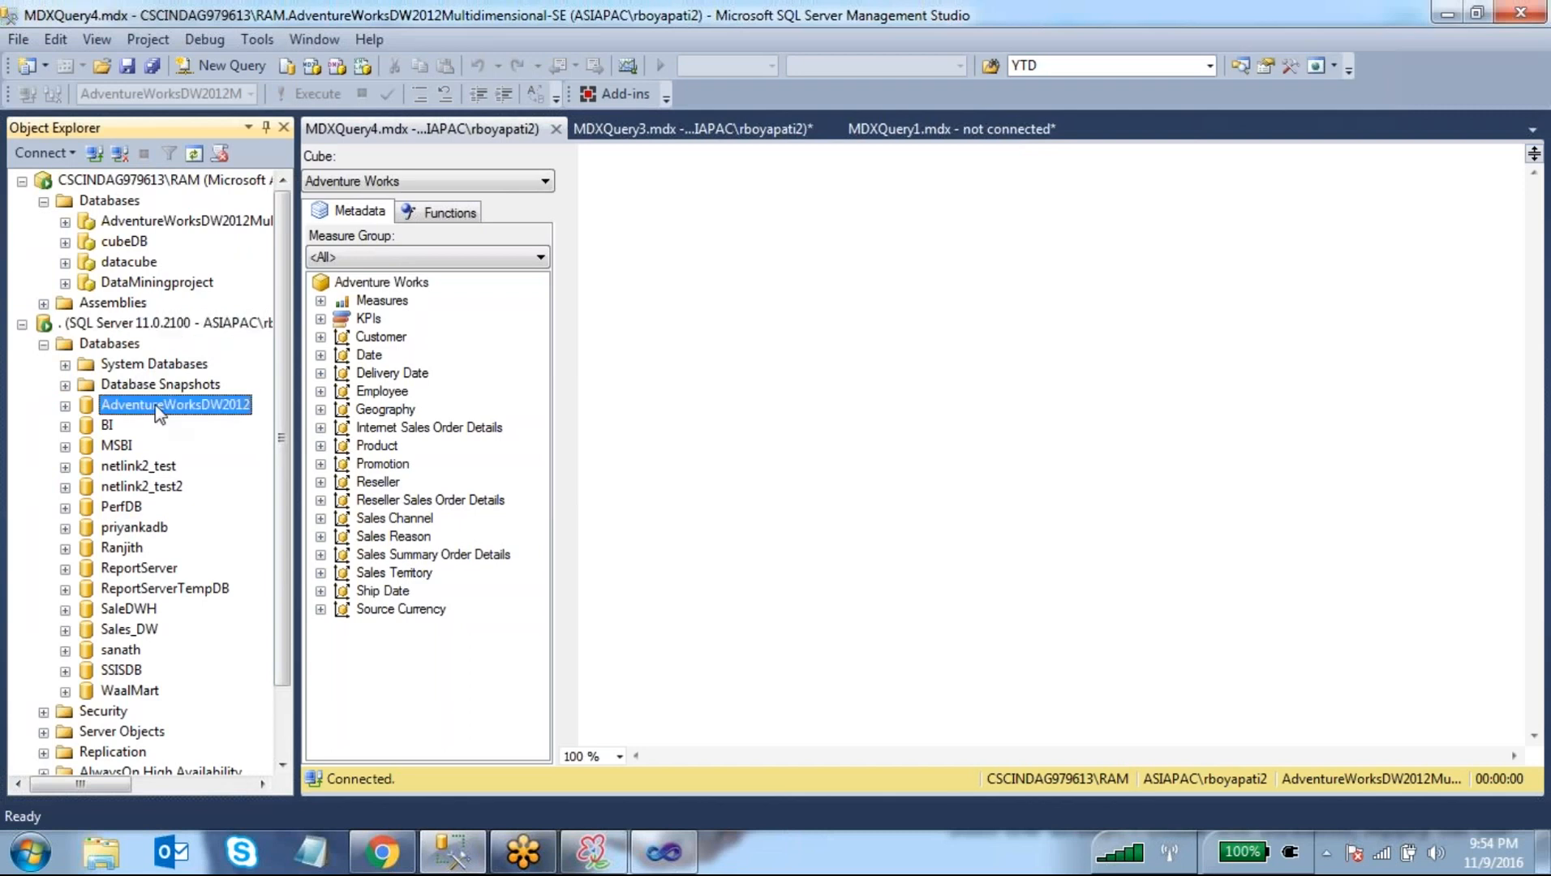
right_click(180, 411)
click(232, 441)
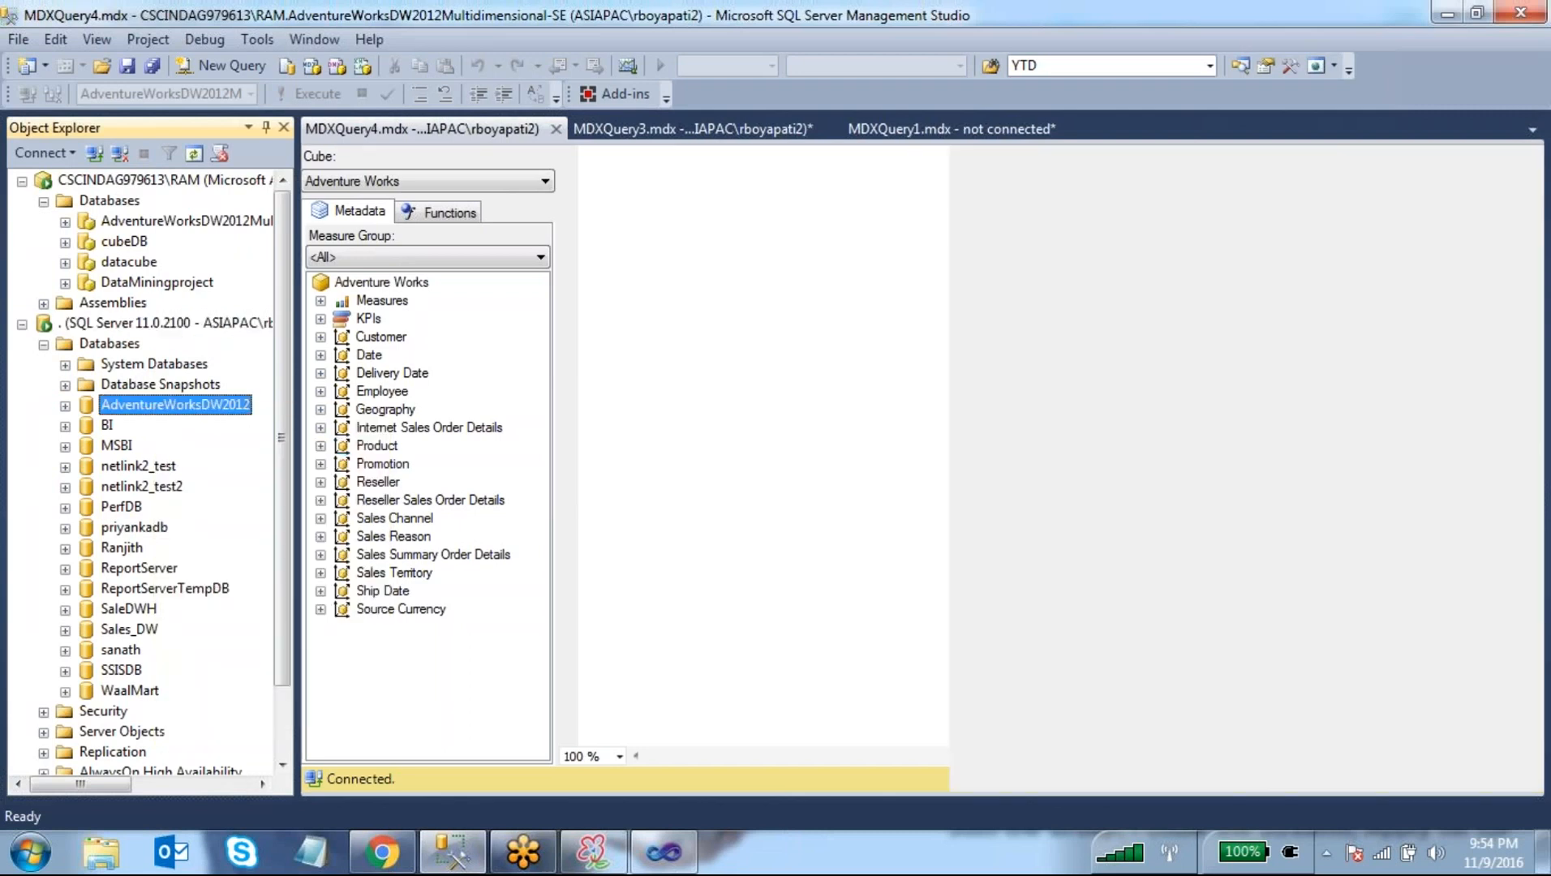
- Try to run the query "select * from product" and list the tables of AdventureWorksDW2012
text(select * fro)
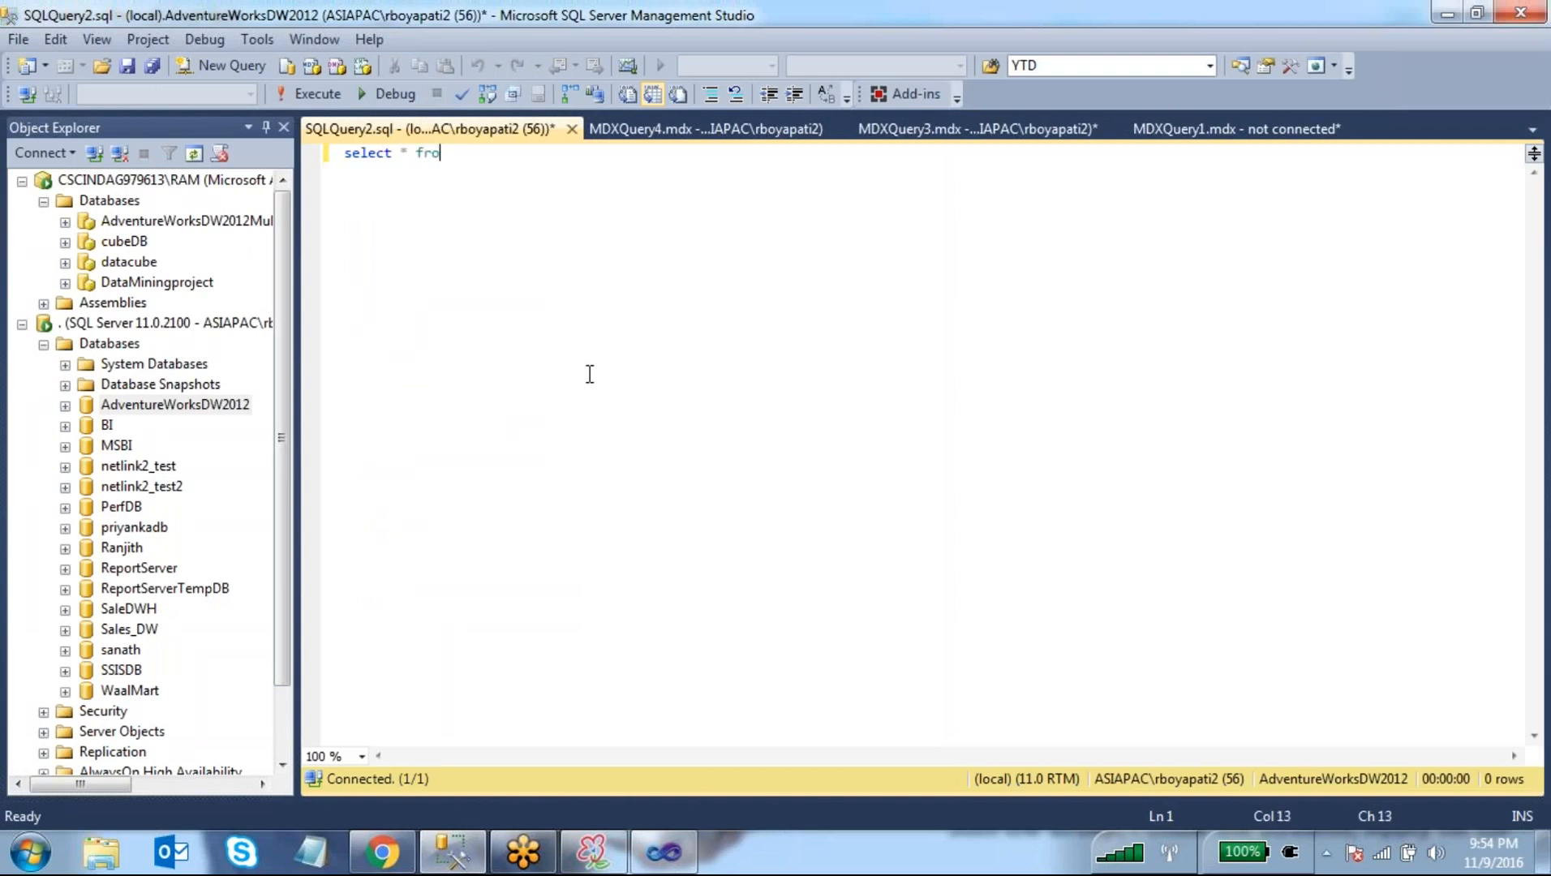
text(m product)
double_click(82, 405)
click(87, 446)
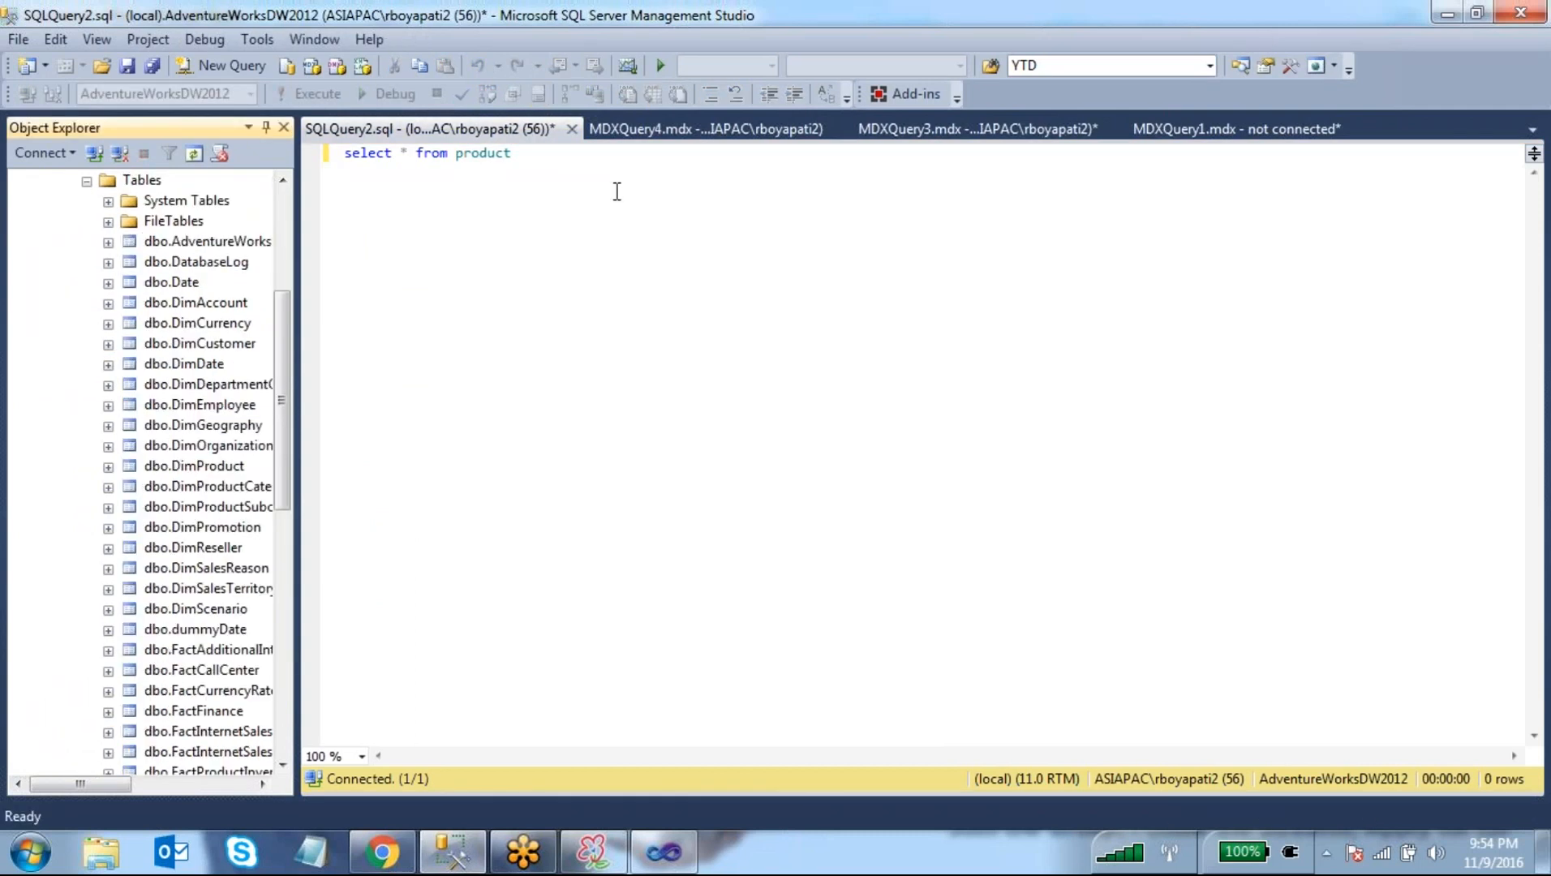
click(587, 188)
key(F5)
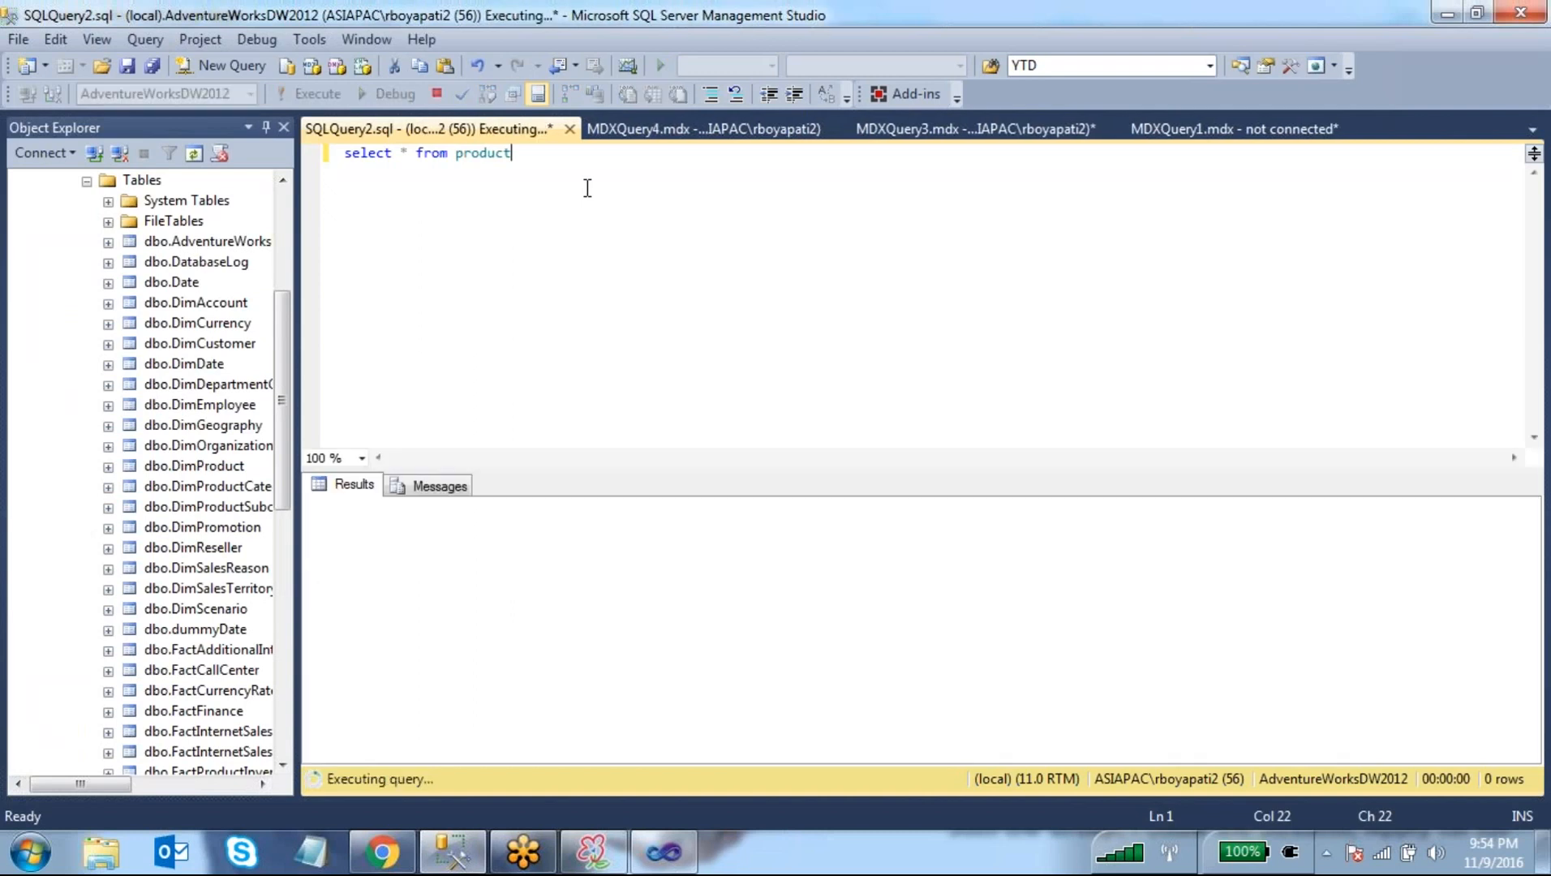
- Find the product dimension table, replace product in the query with [dbo].[DimProduct] and run it
click(209, 489)
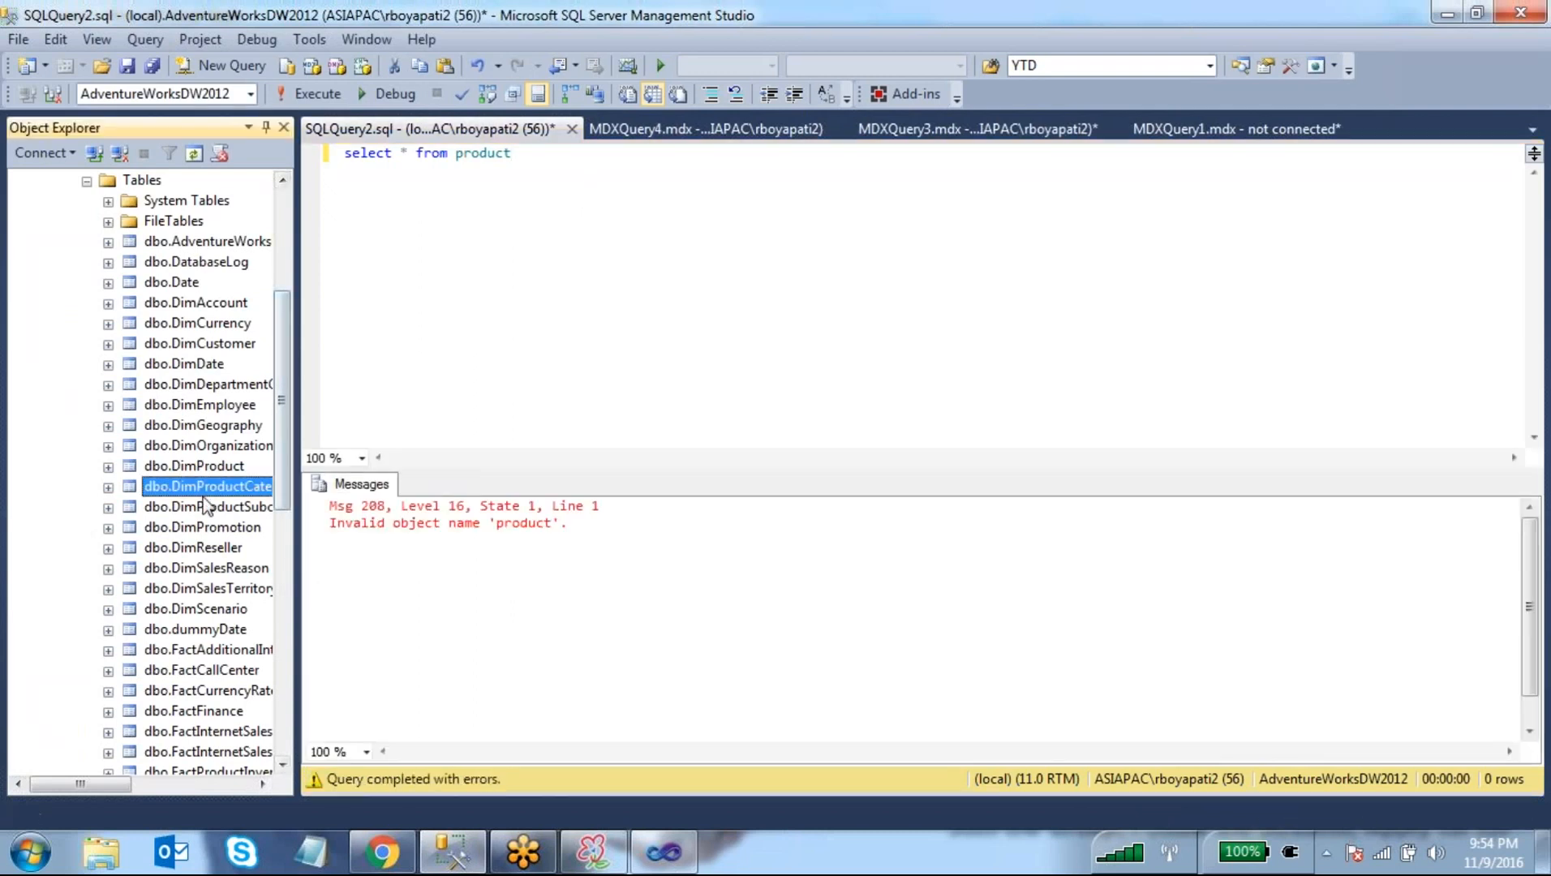
scroll(220, 540, down, 1)
scroll(221, 540, up, 1)
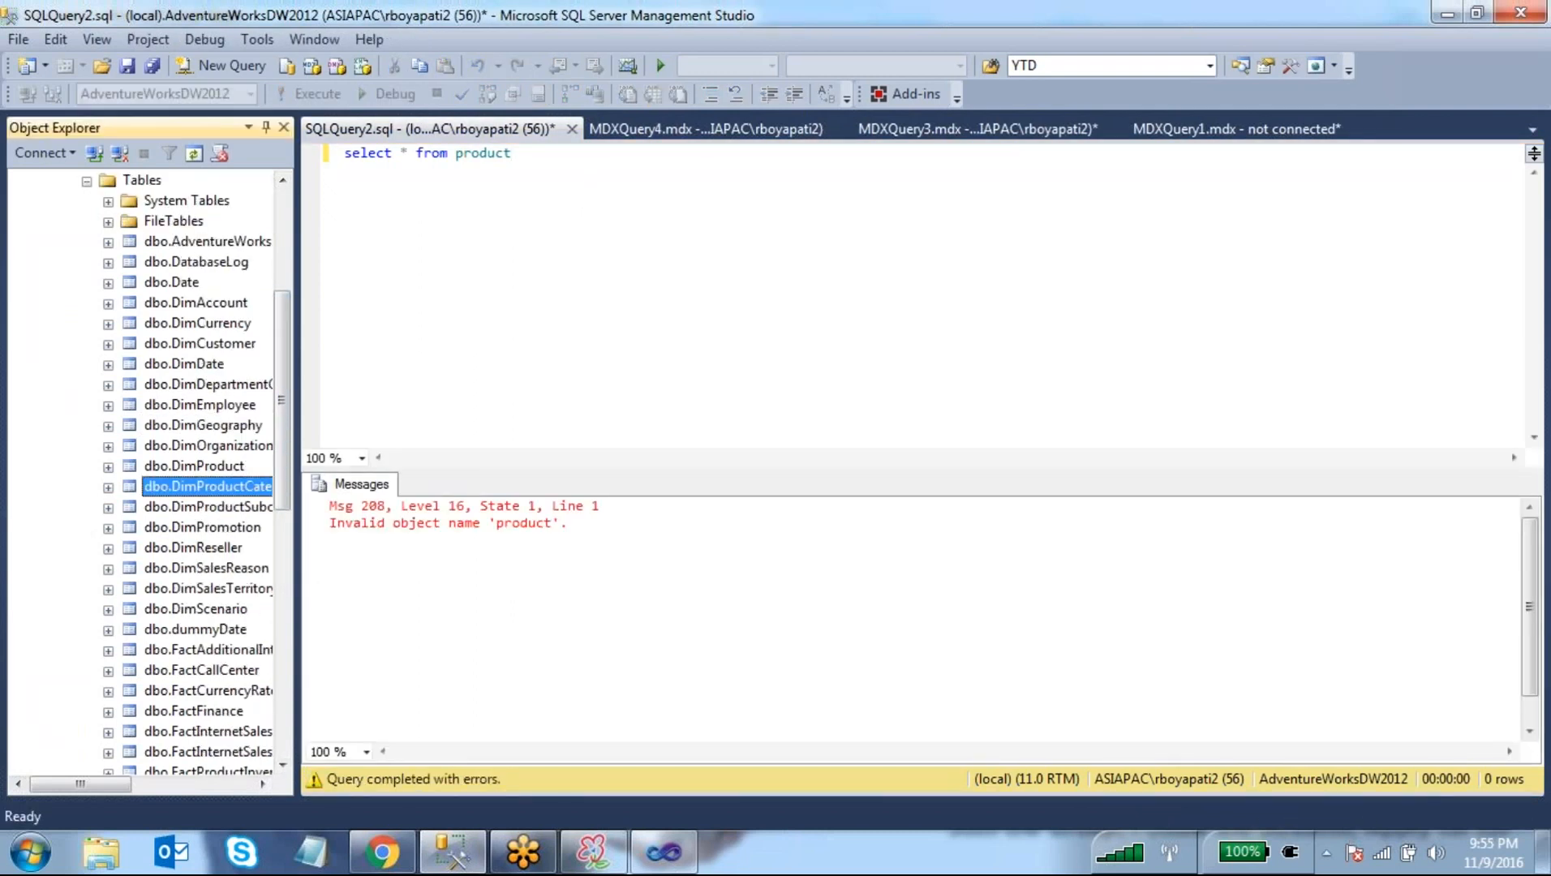
scroll(221, 535, down, 2)
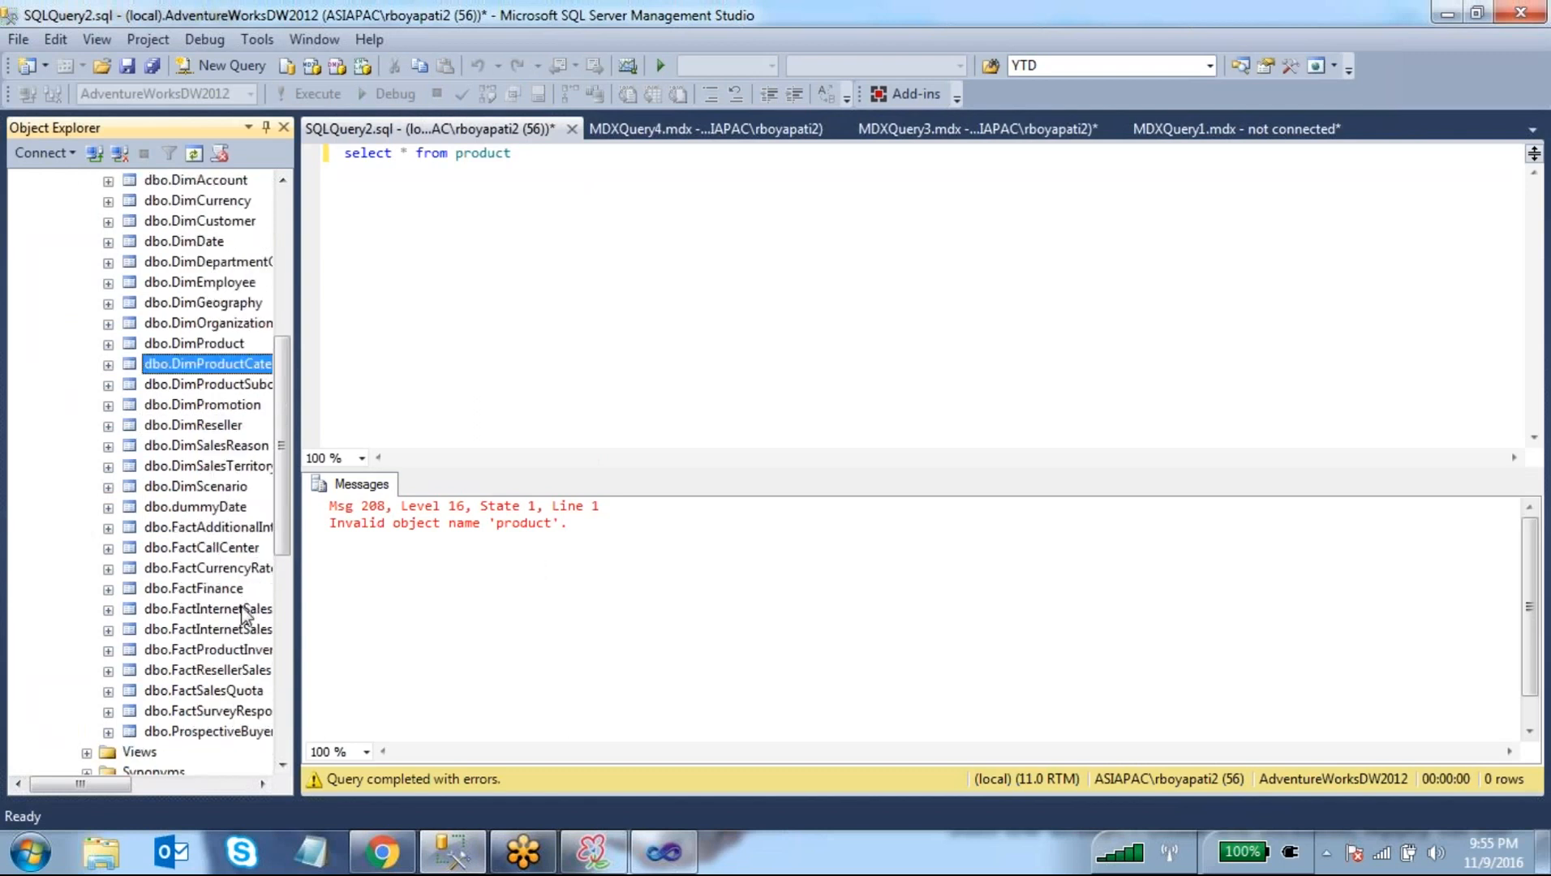
click(221, 344)
click(624, 167)
drag(221, 343, 512, 162)
click(512, 155)
key(BackSpace)
key(BackSpace)
key(BackSpace)
key(BackSpace)
key(BackSpace)
key(BackSpace)
key(BackSpace)
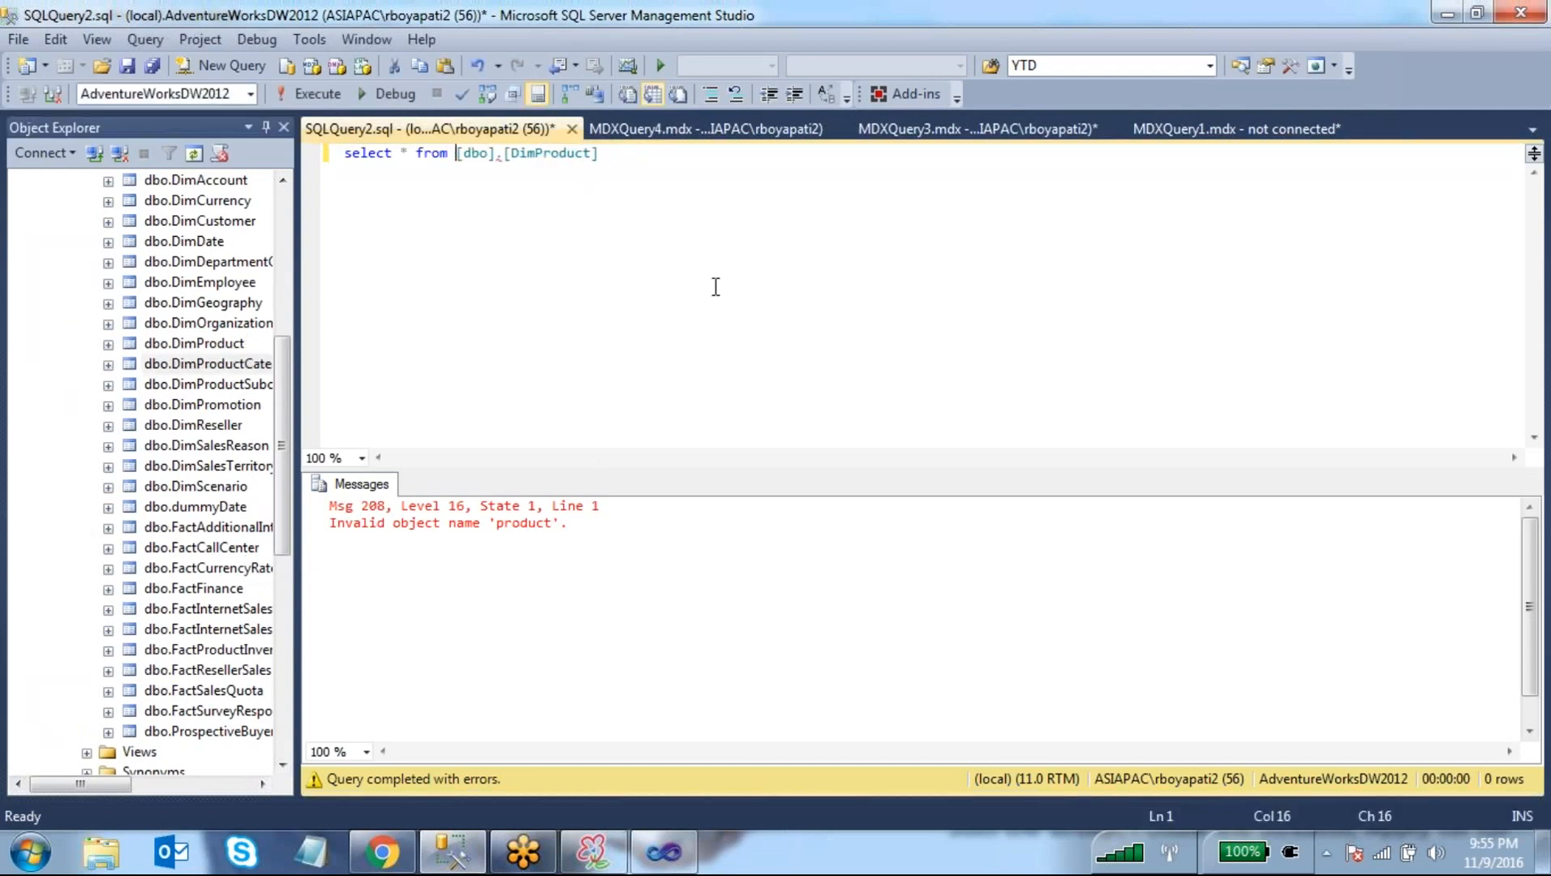
key(F5)
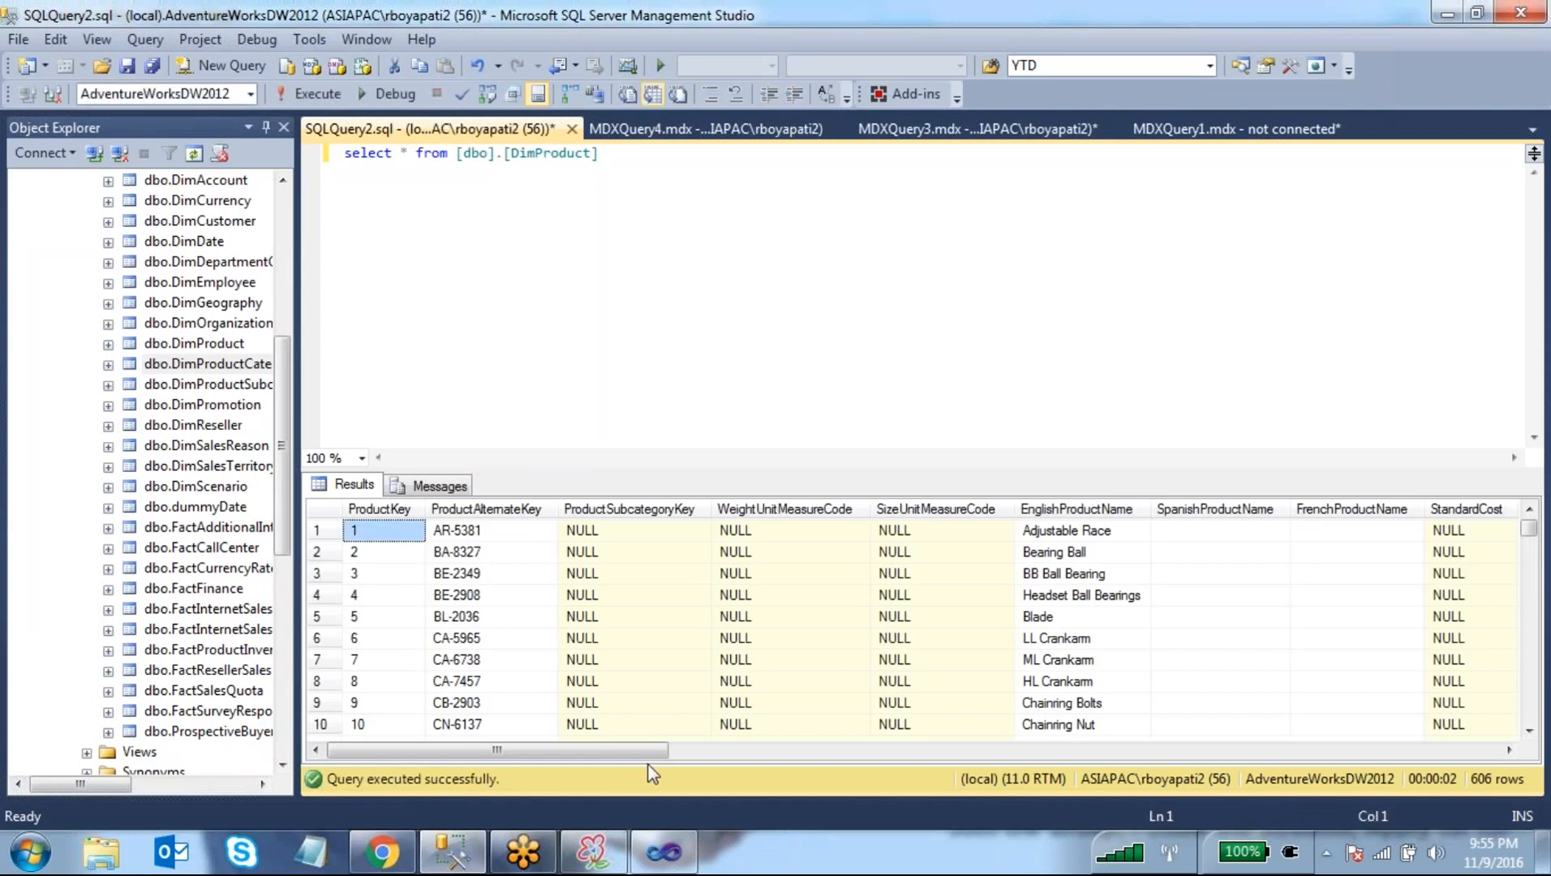
- Look over the DimProduct query results and add blank lines below the SQL statement
drag(610, 752, 507, 706)
click(661, 166)
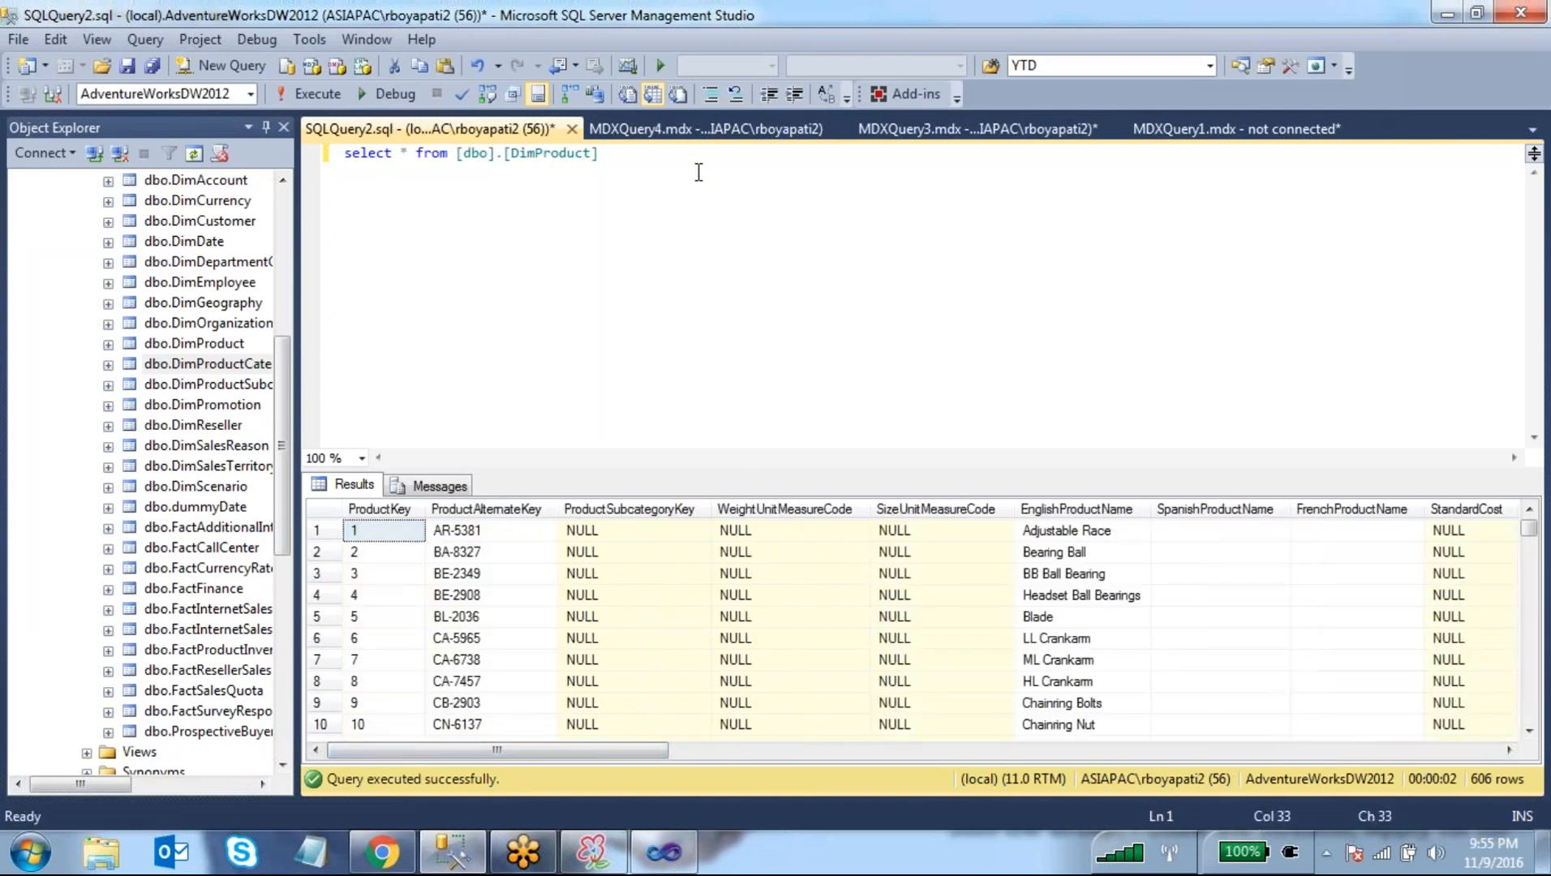
key(Return)
key(Return)
key(Return)
key(Return)
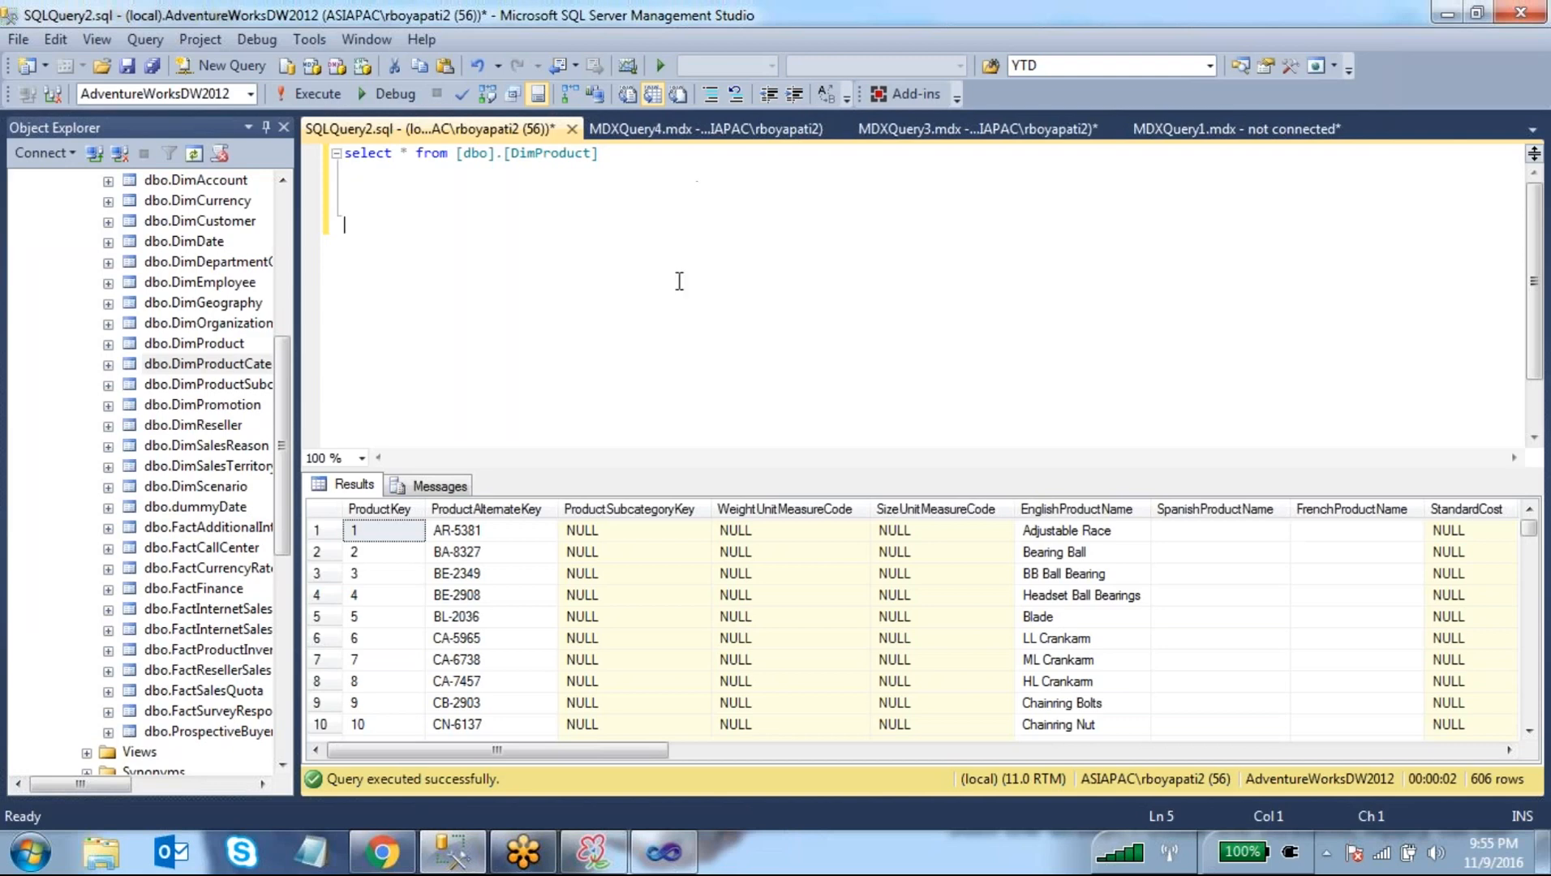
- Switch to Visual Studio and copy the full MDX query text of the SubcategoryName dataset
click(664, 852)
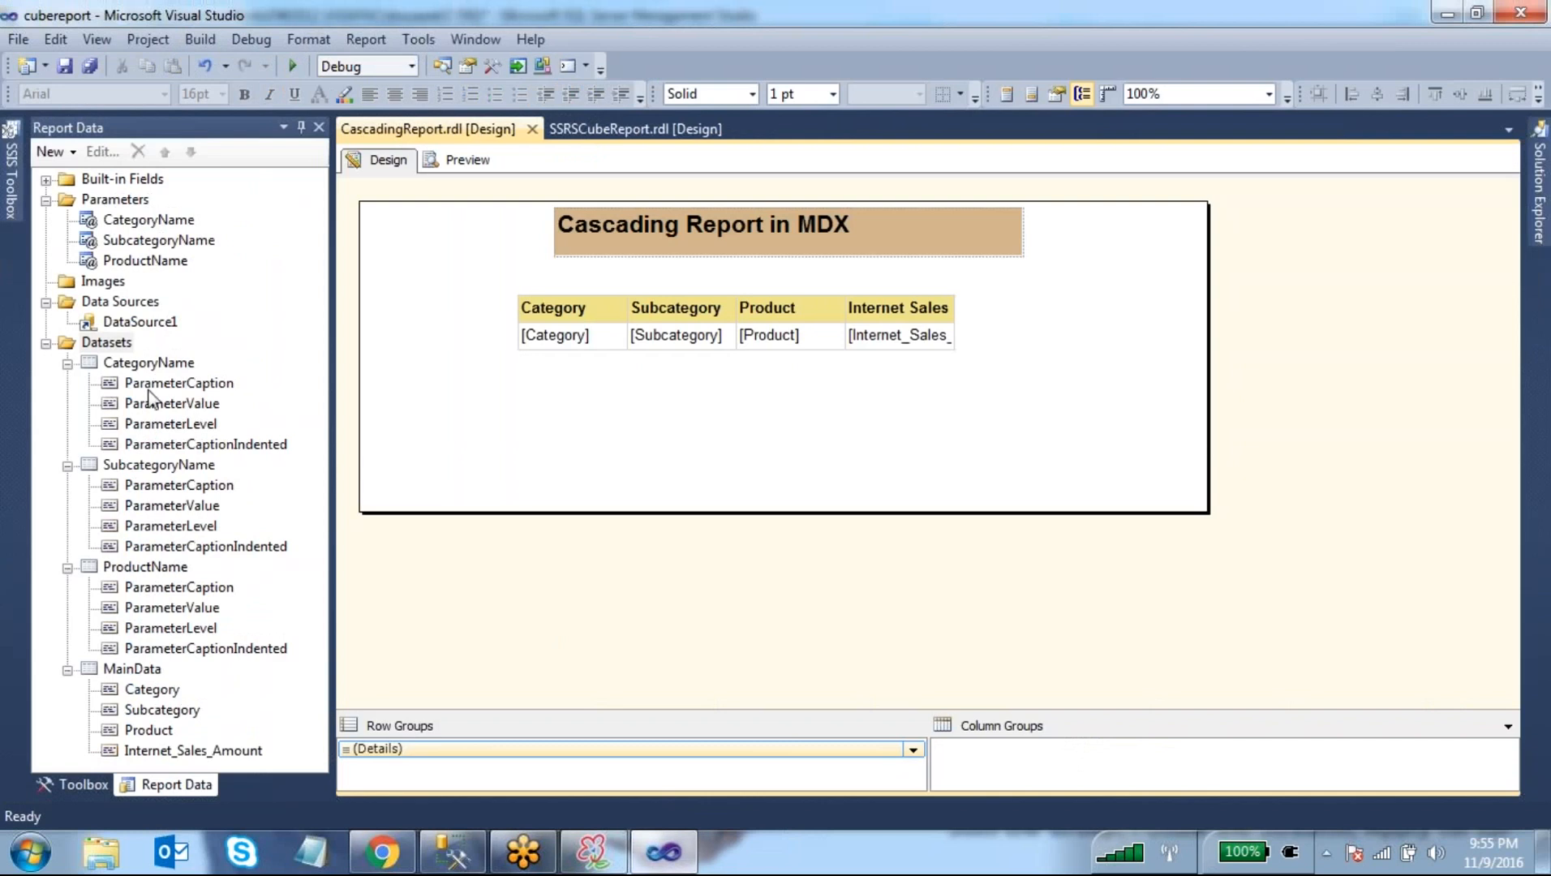
click(170, 469)
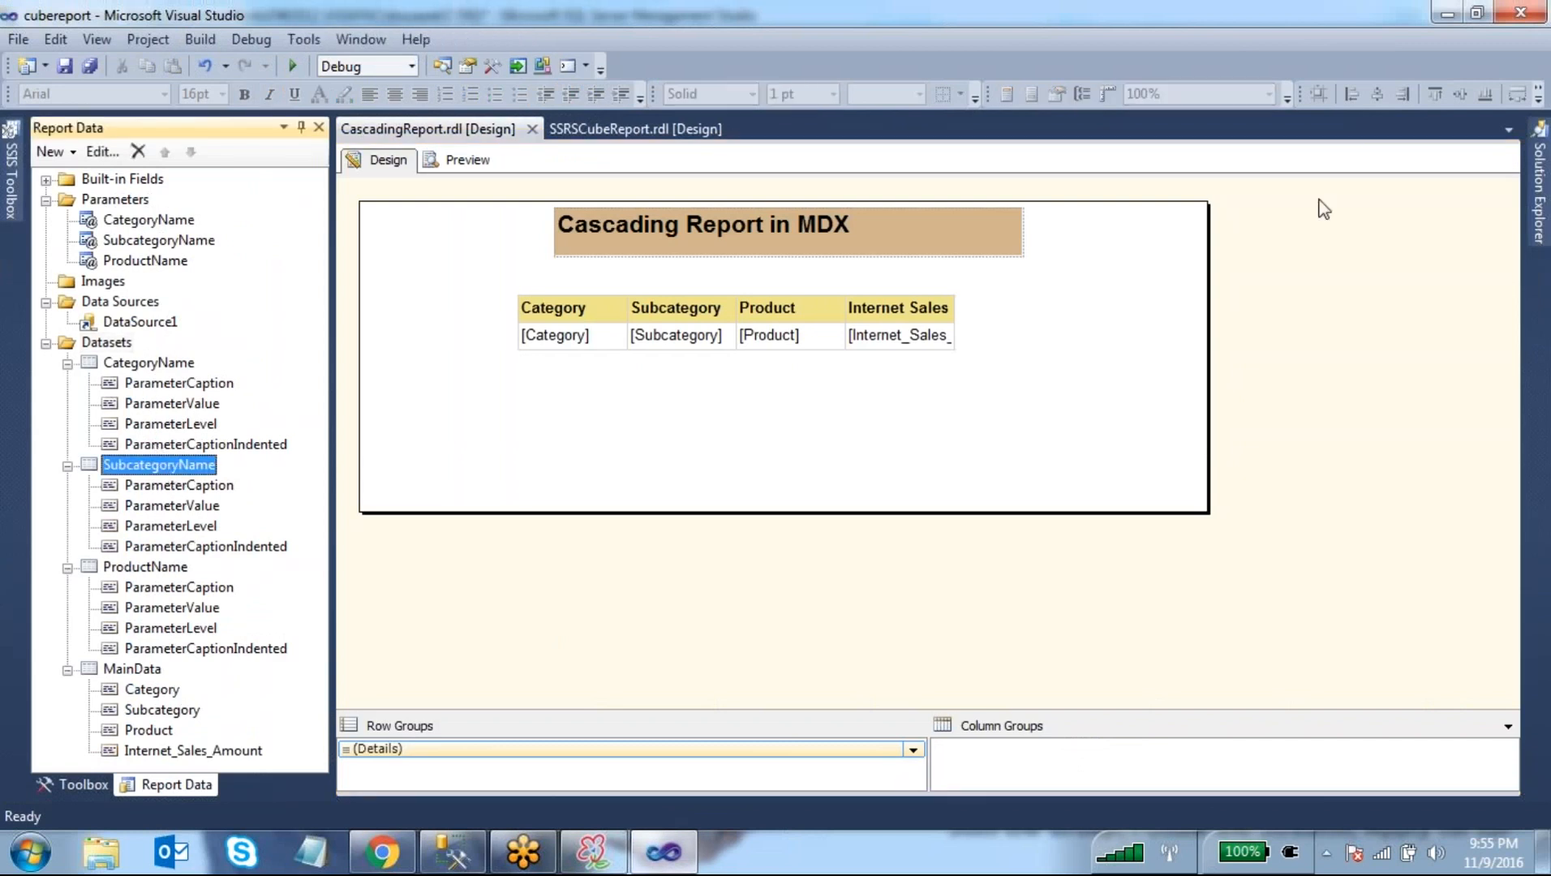
click(1271, 82)
mouse_move(218, 451)
mouse_down()
mouse_move(98, 472)
mouse_move(217, 479)
mouse_move(199, 452)
mouse_up()
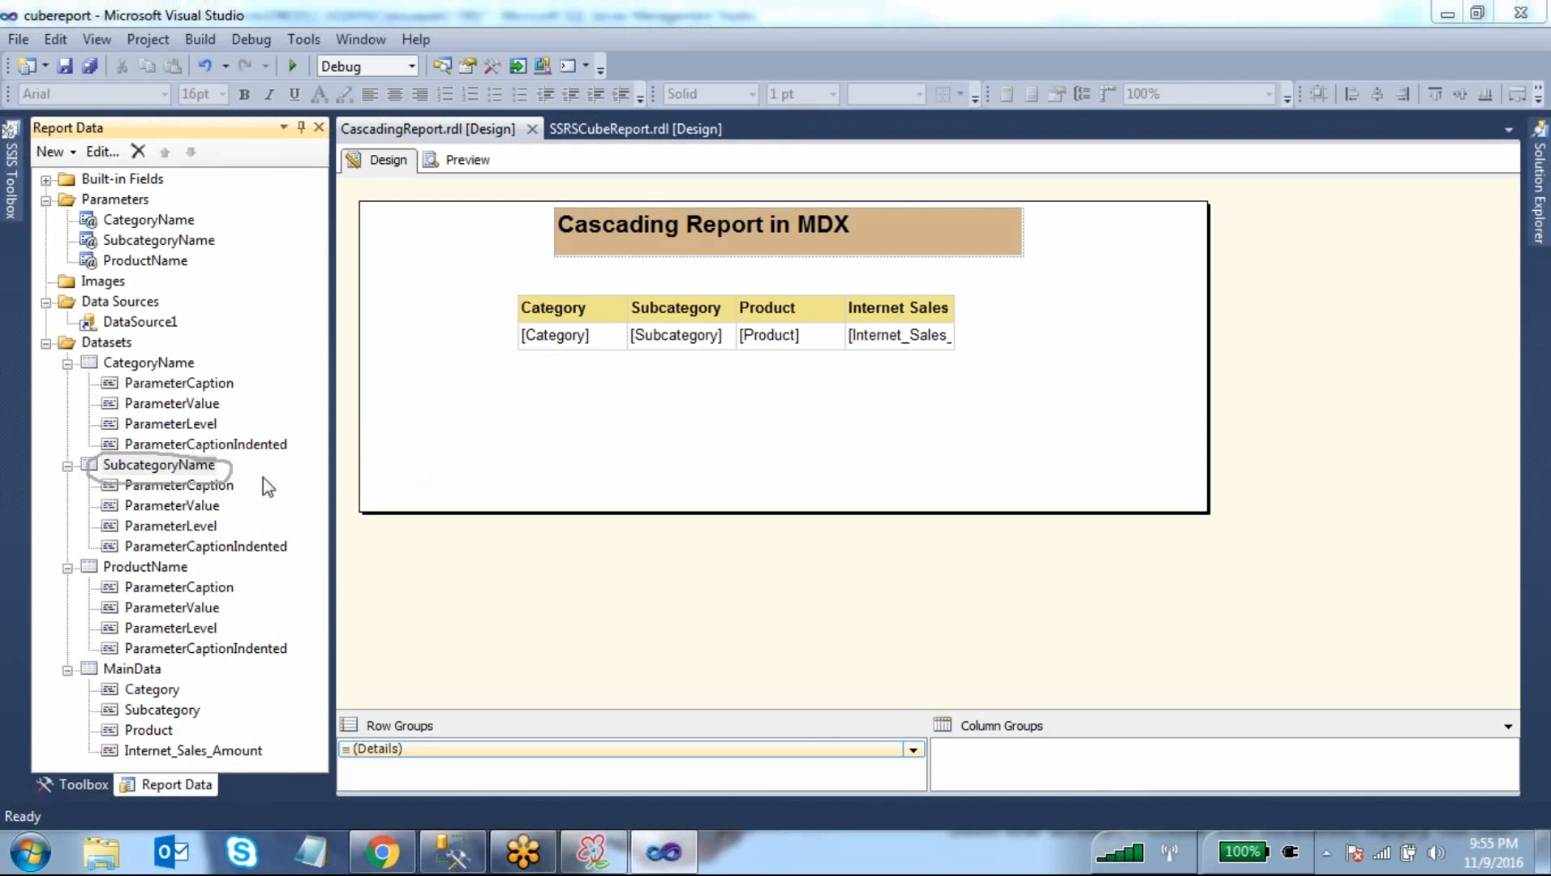
key(Escape)
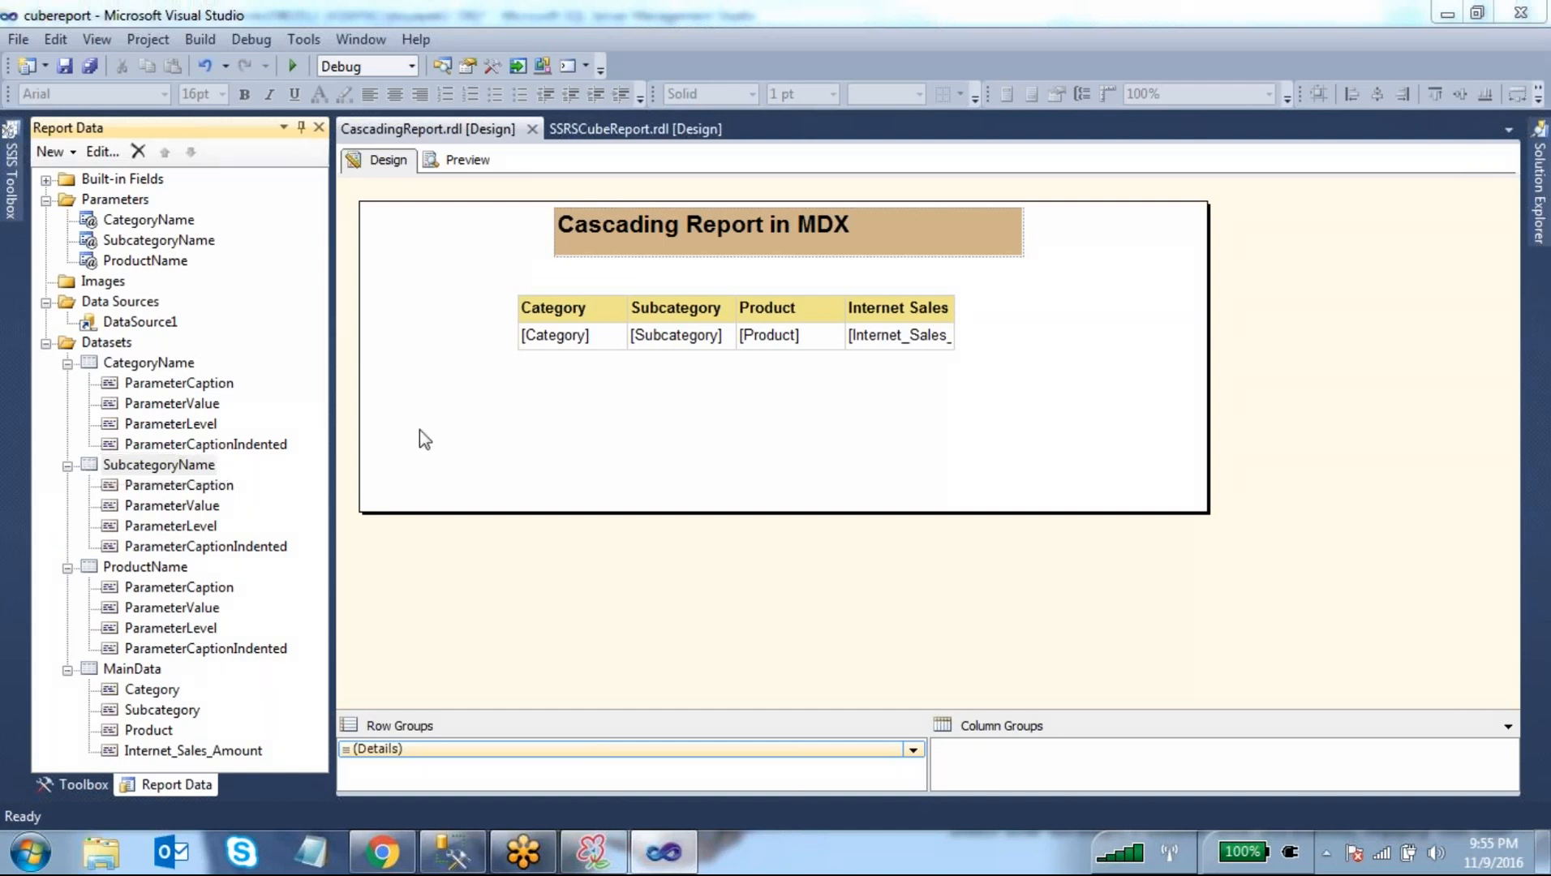
double_click(147, 468)
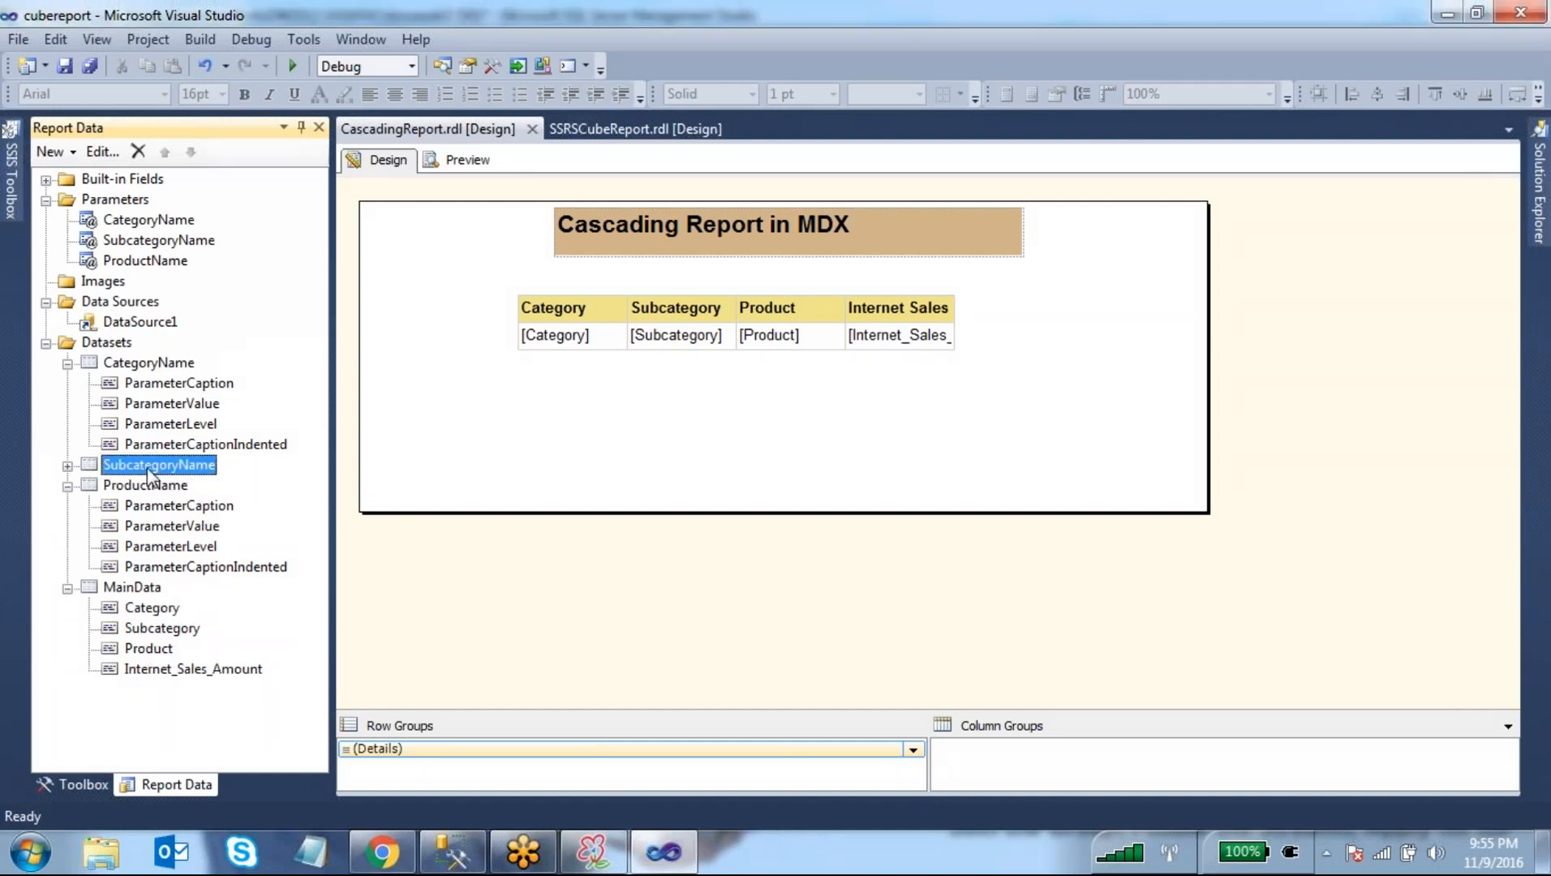
drag(820, 559, 603, 432)
right_click(640, 458)
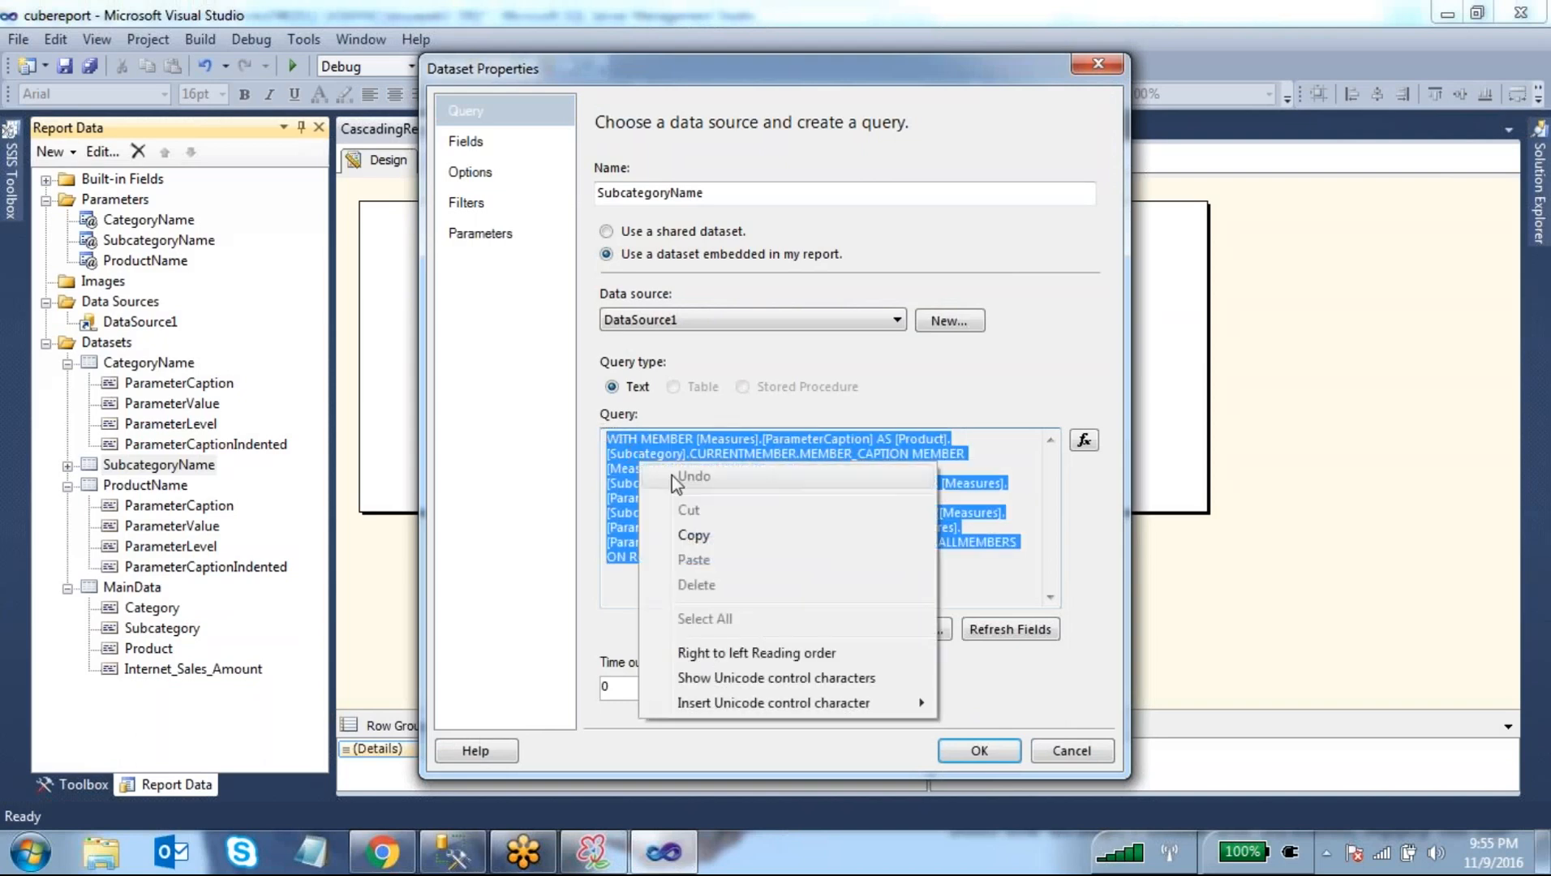
click(684, 528)
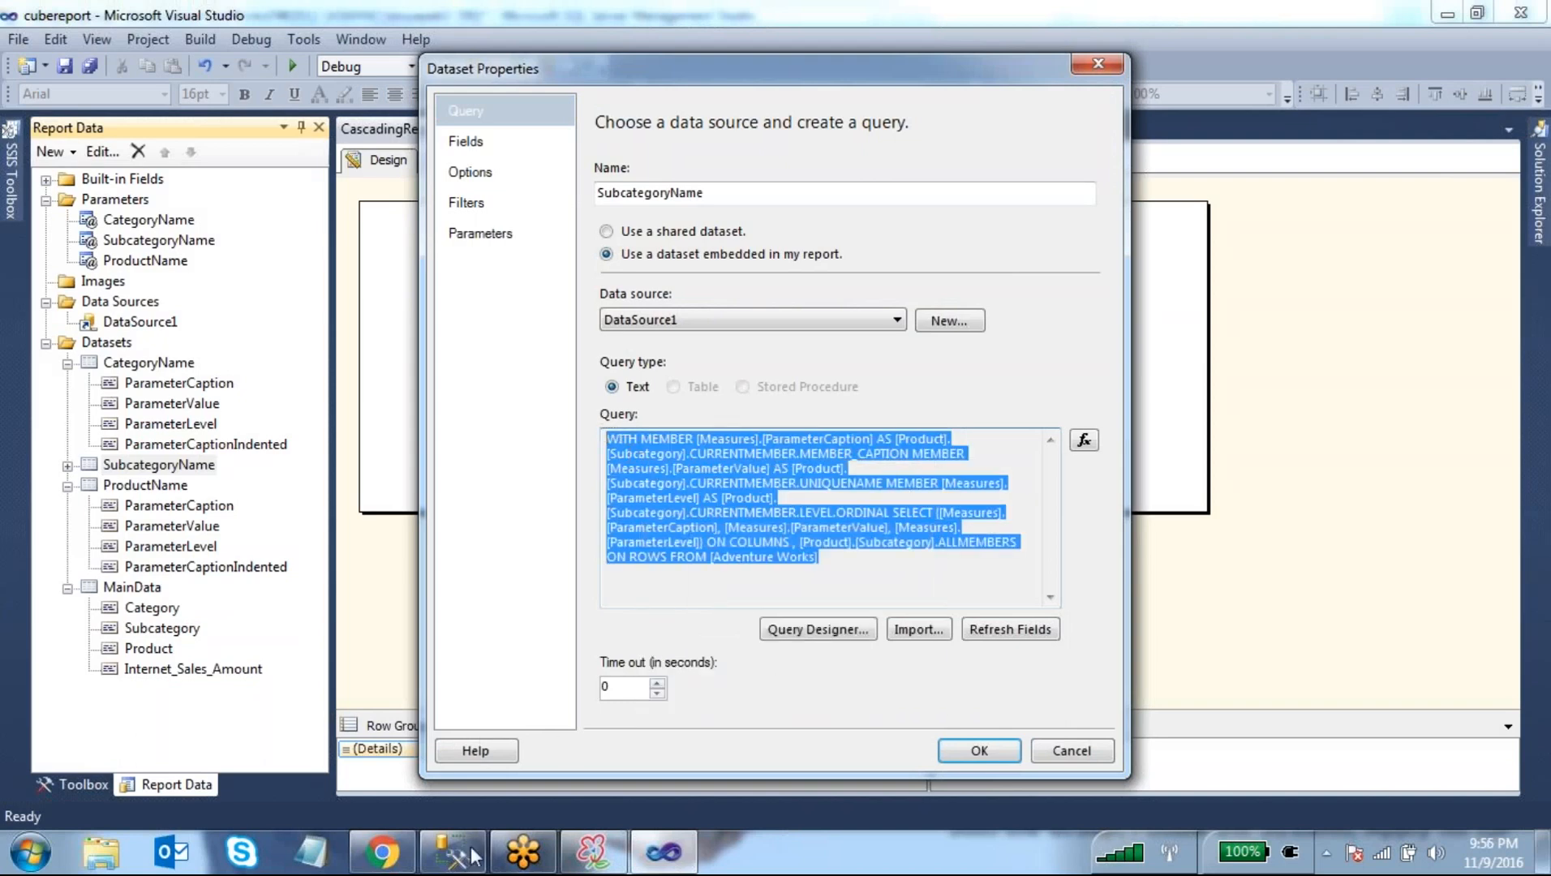
- In SQL Server Management Studio, close SQLQuery2.sql without saving and paste the copied MDX into MDXQuery4.mdx
click(456, 852)
click(572, 129)
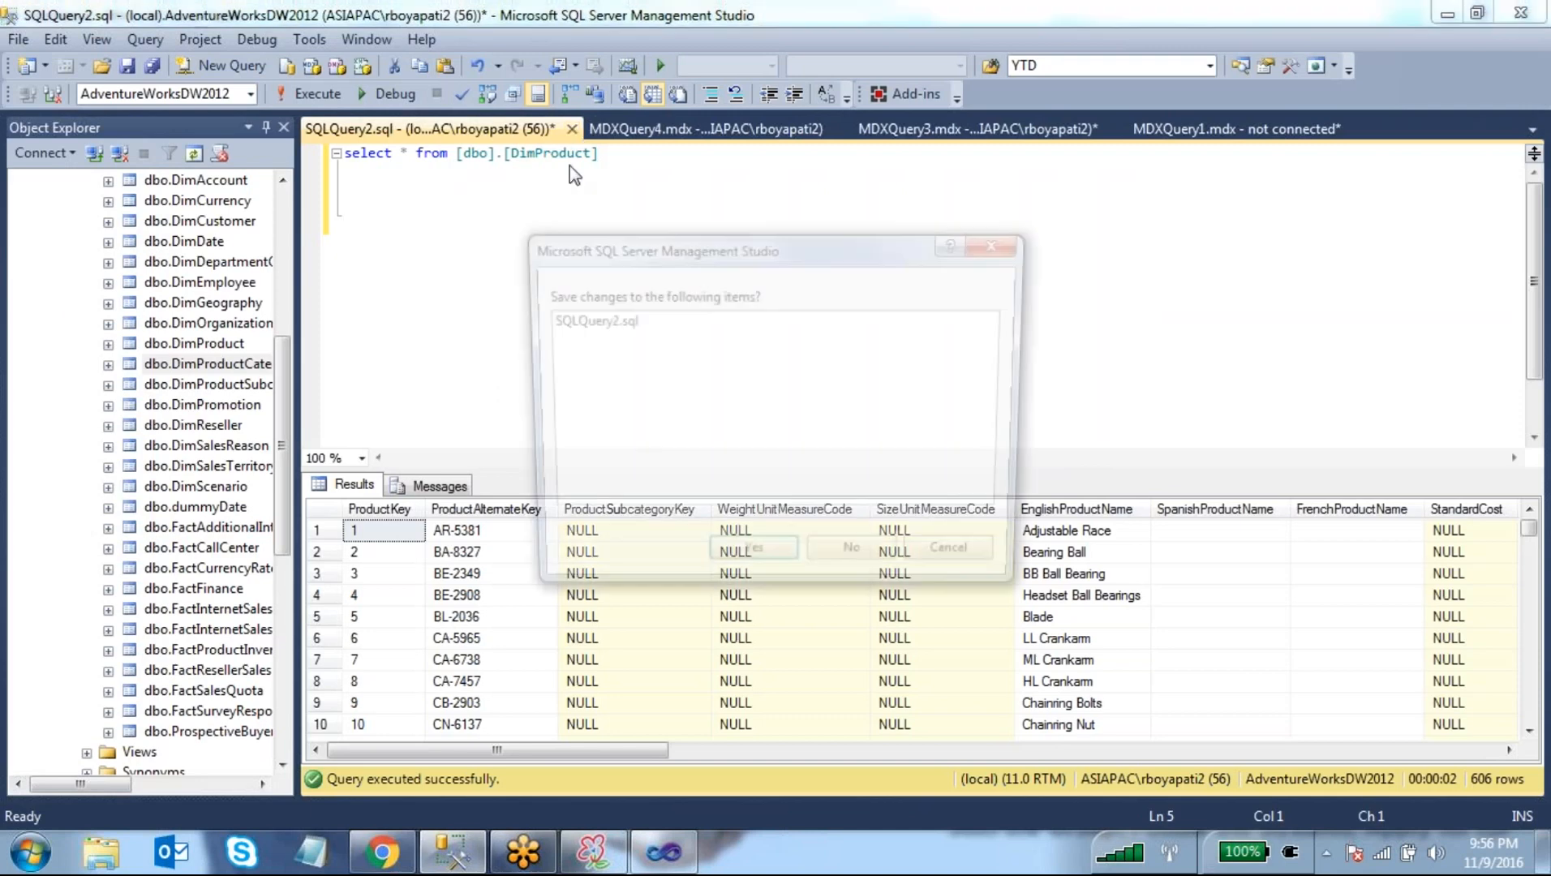
click(851, 548)
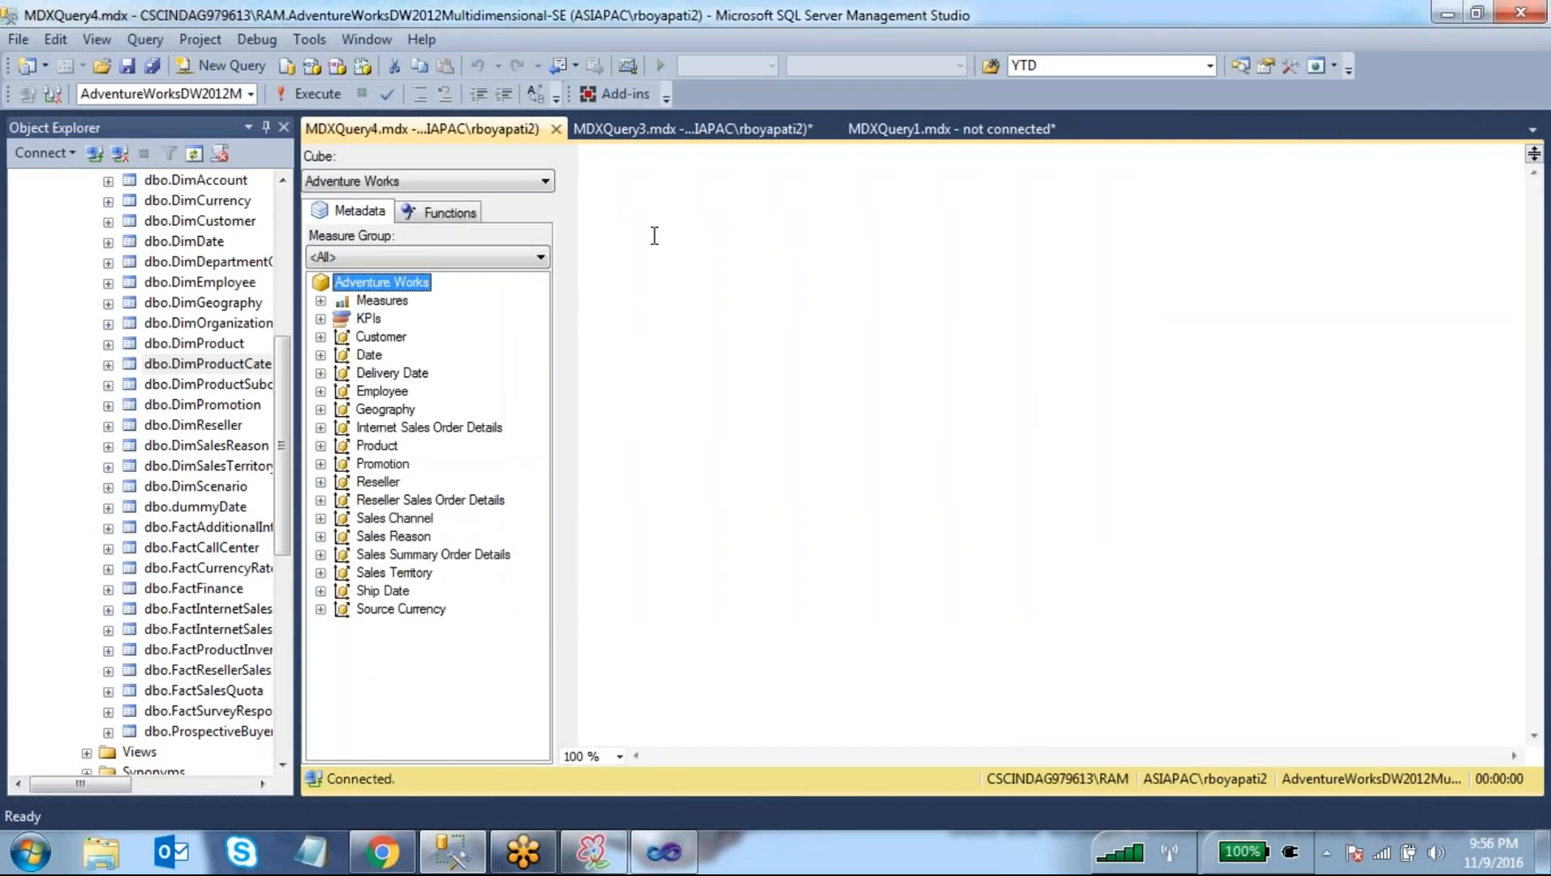
click(654, 235)
key(ctrl+v)
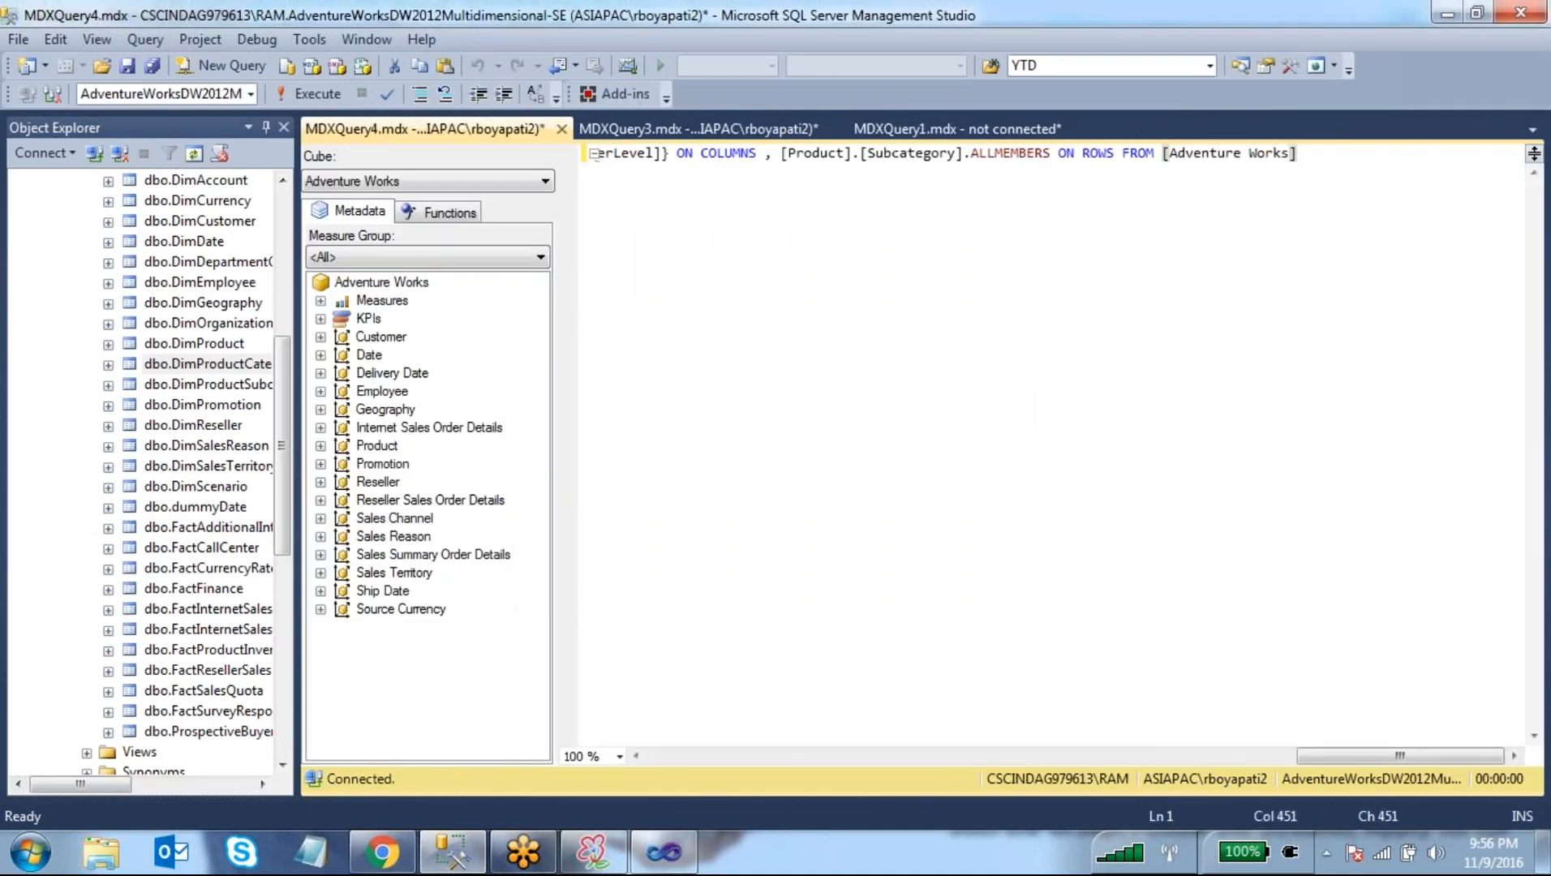
- Break the MDX so WITH, the ParameterCaption member and the ParameterValue member each start on separate lines
drag(1308, 756, 649, 756)
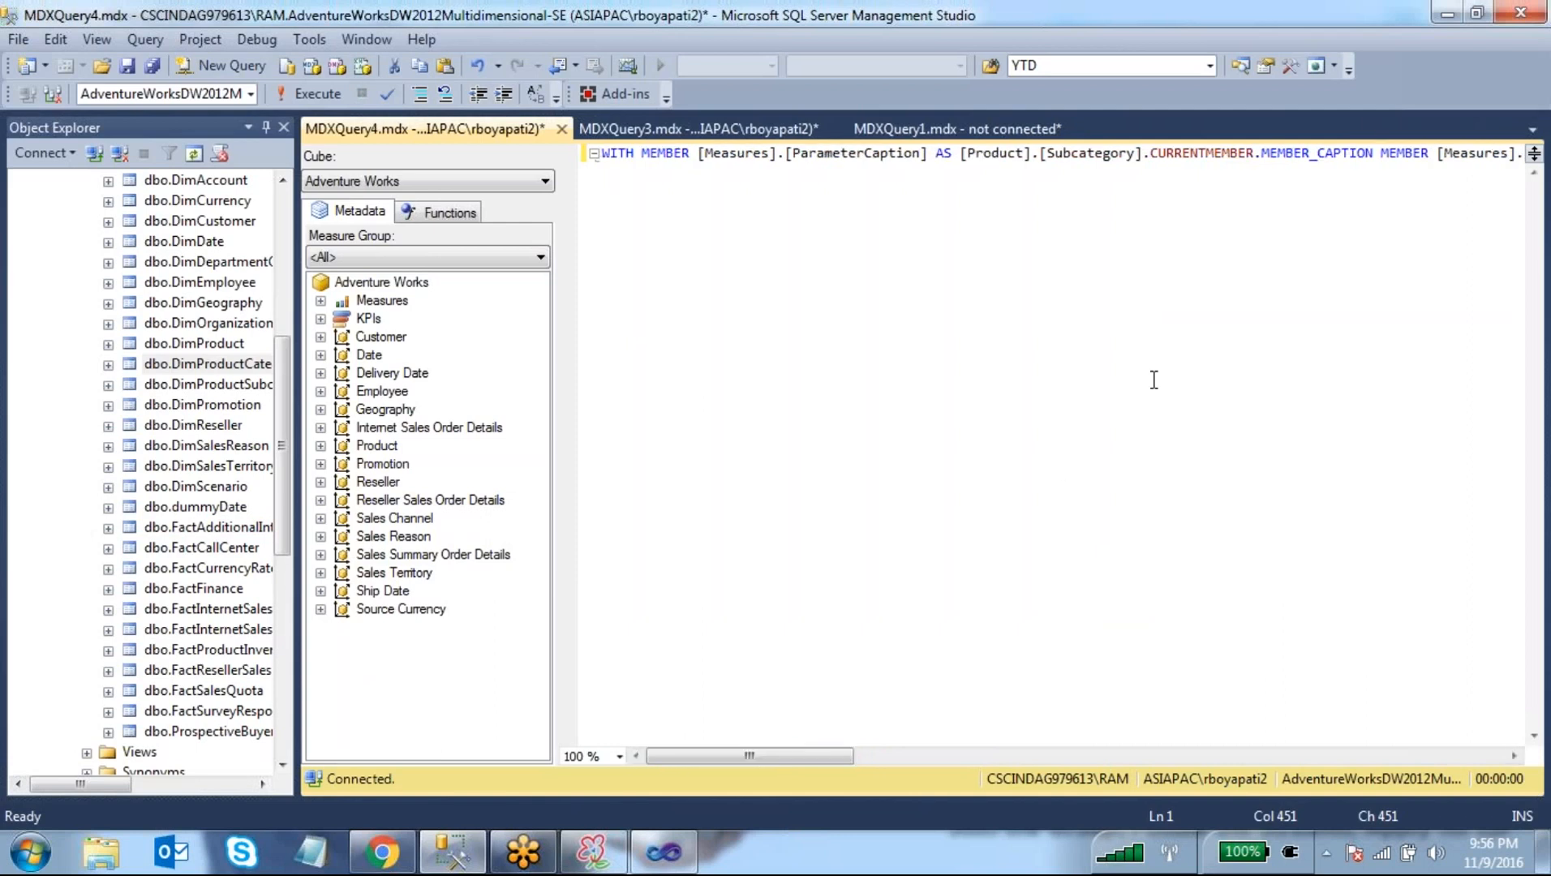
click(1379, 154)
key(Return)
key(Return)
key(Return)
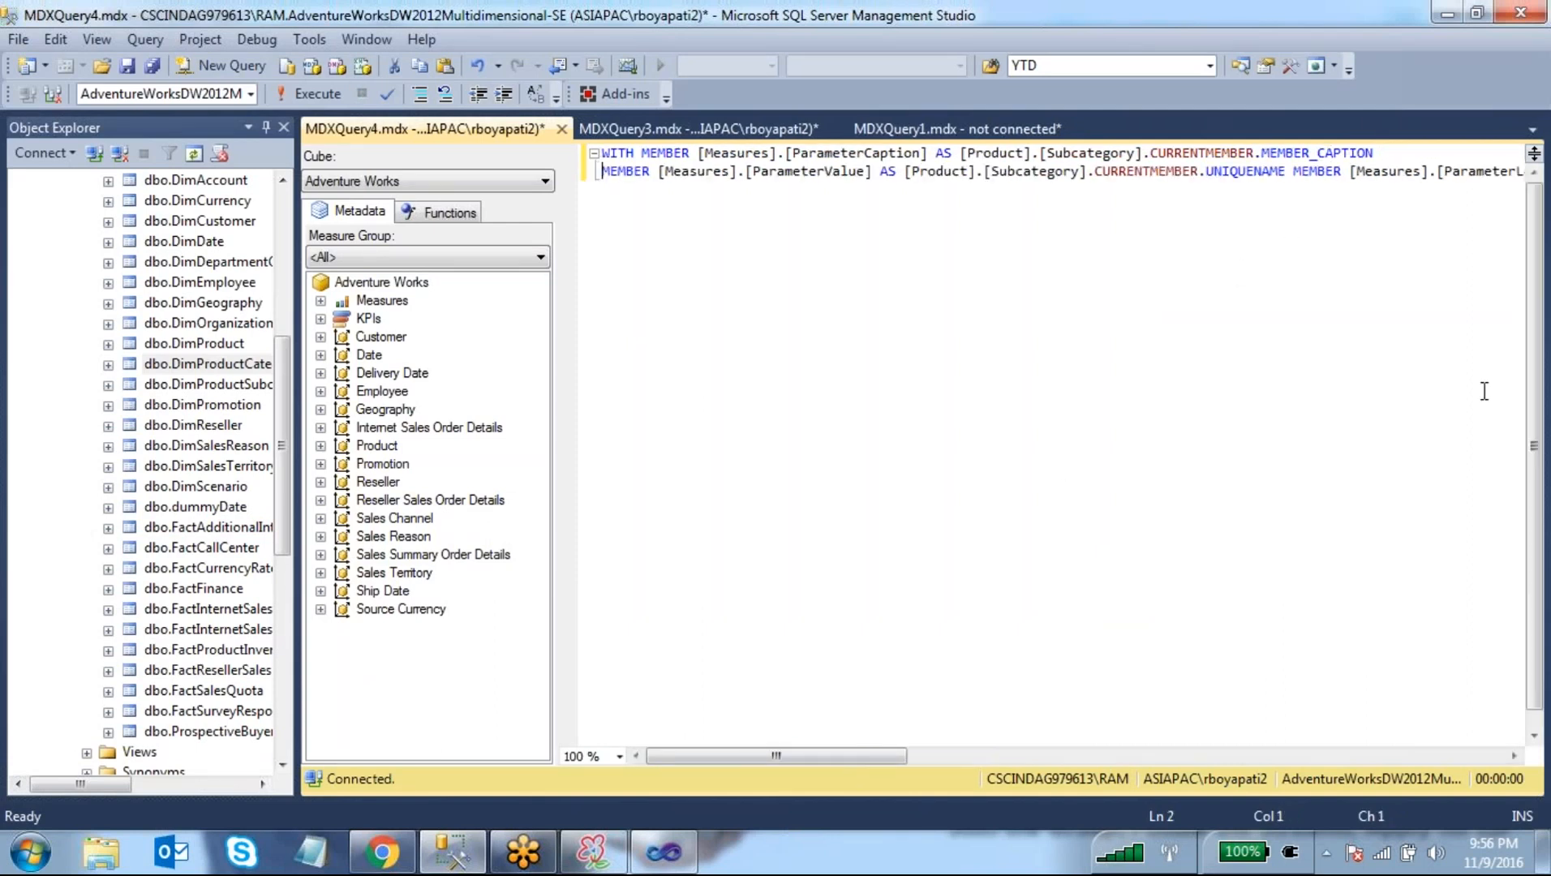
click(642, 153)
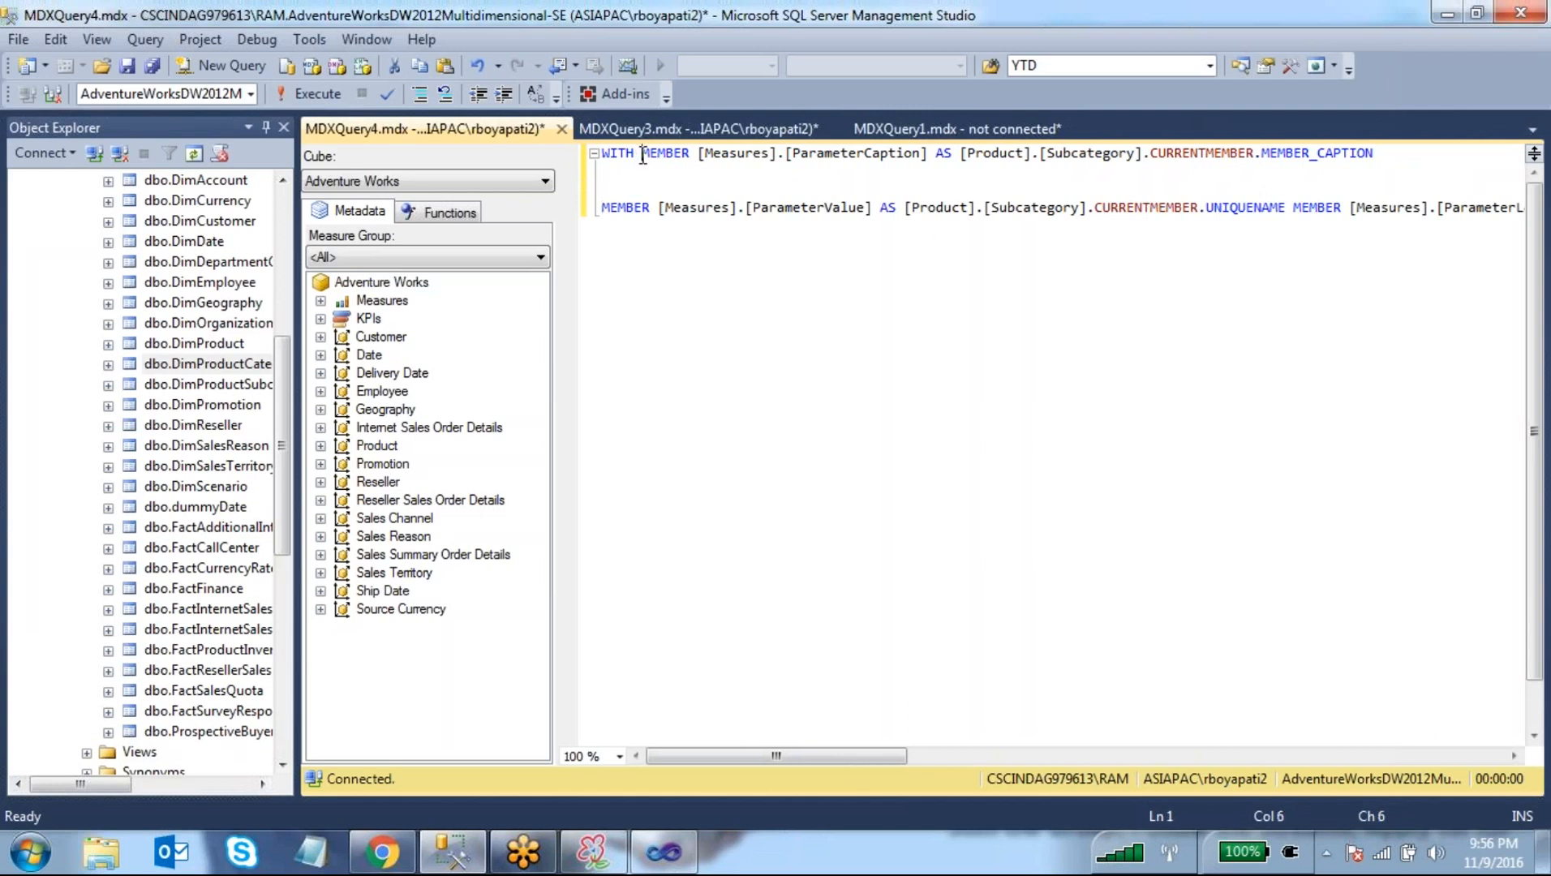
key(Return)
key(Return)
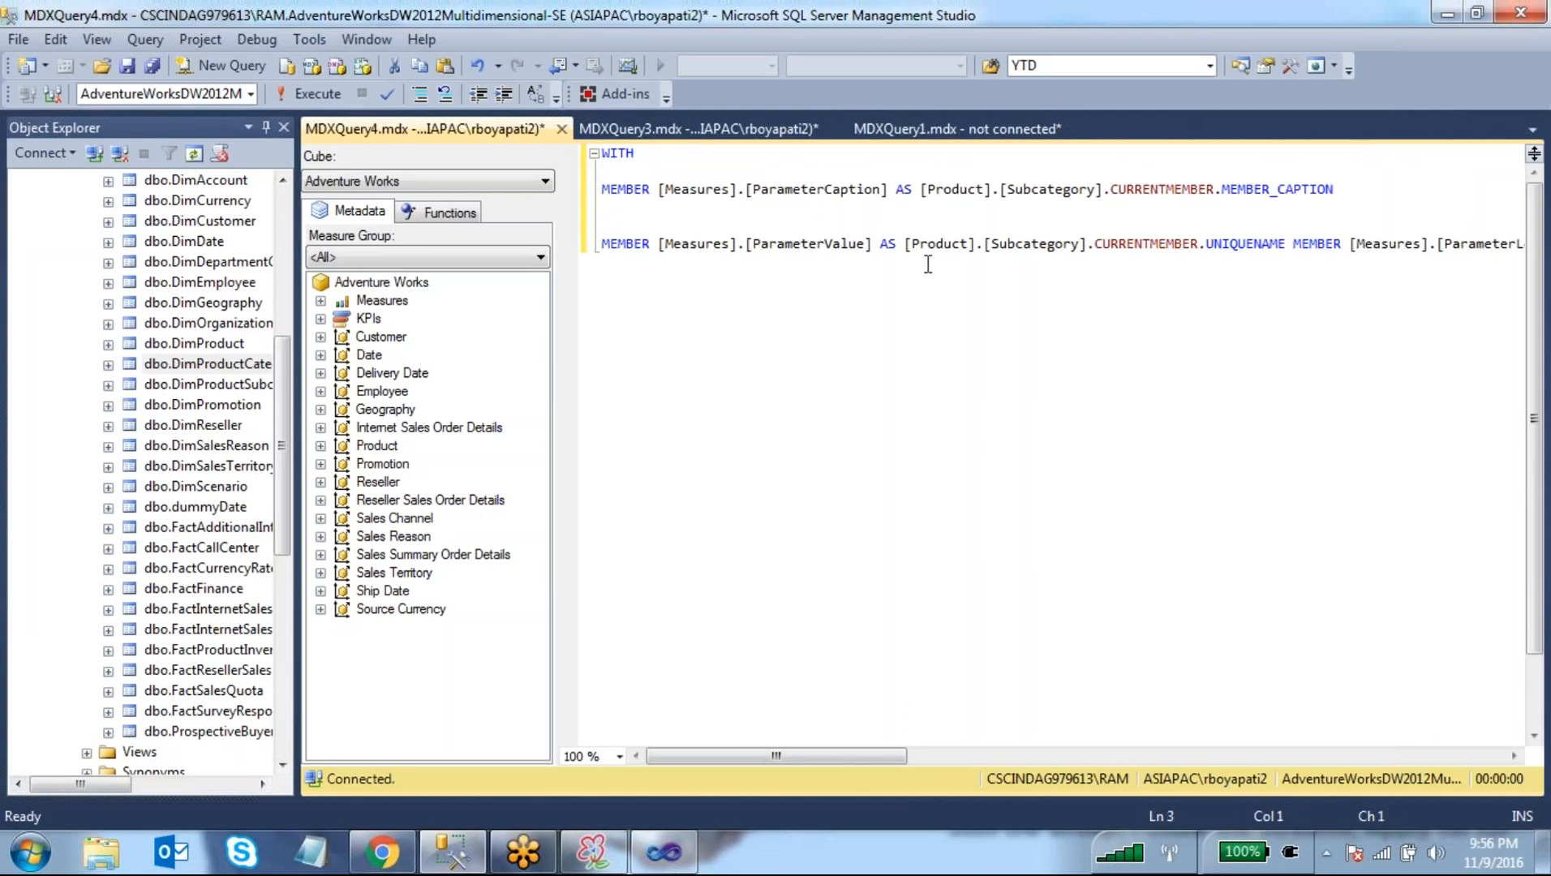
- Move the ParameterLevel member, the SELECT clause and the [Product].[Subcategory].ALLMEMBERS rows clause onto their own lines
click(1285, 243)
key(Return)
key(Return)
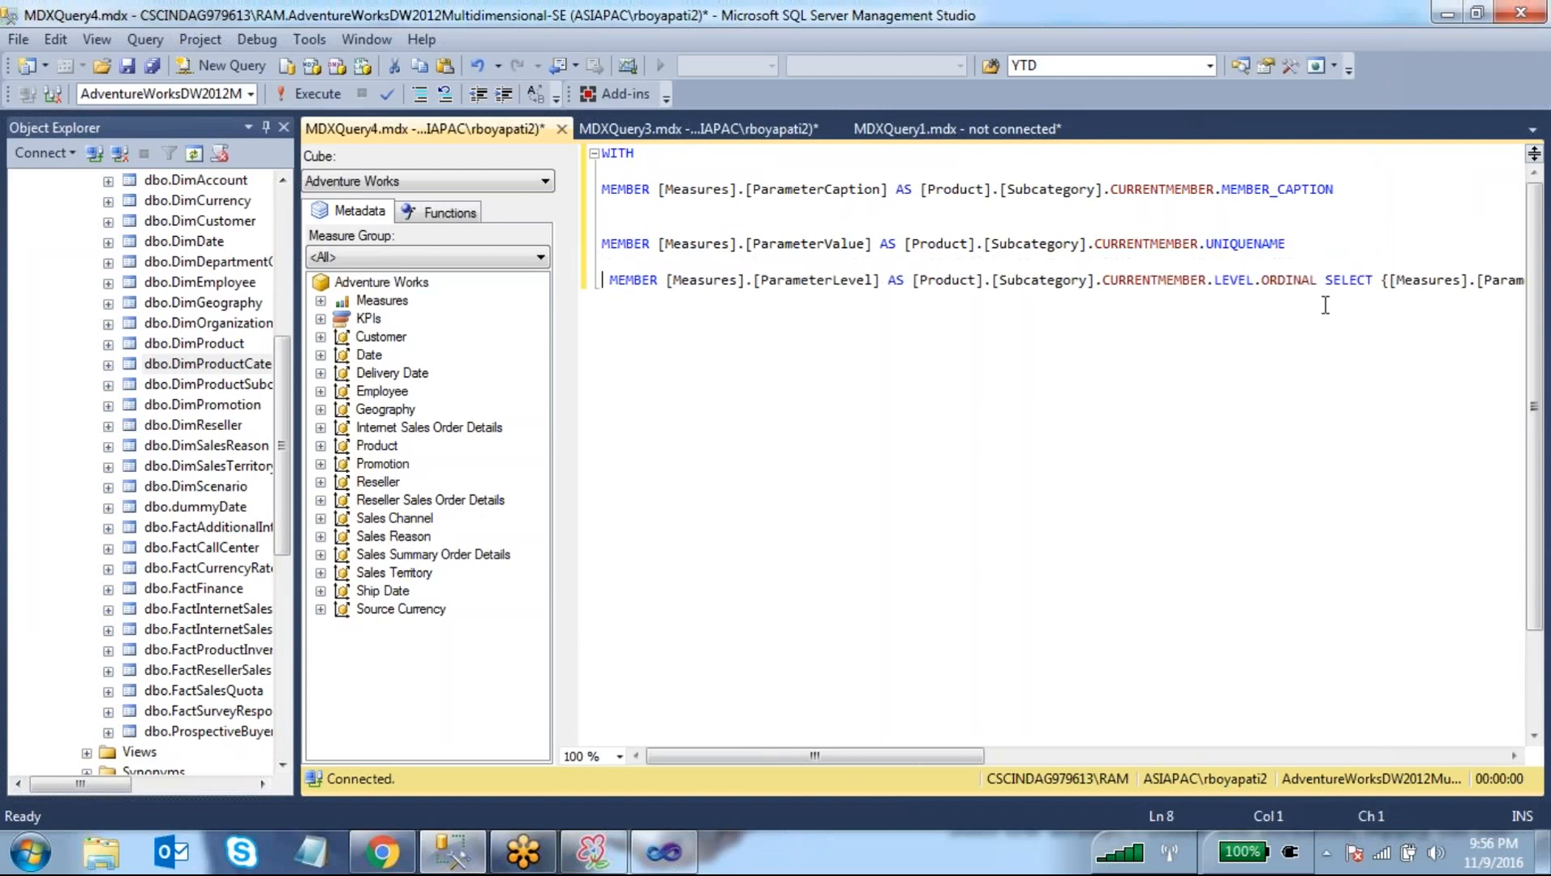
click(1329, 280)
key(Return)
key(Return)
key(Return)
key(Return)
key(Return)
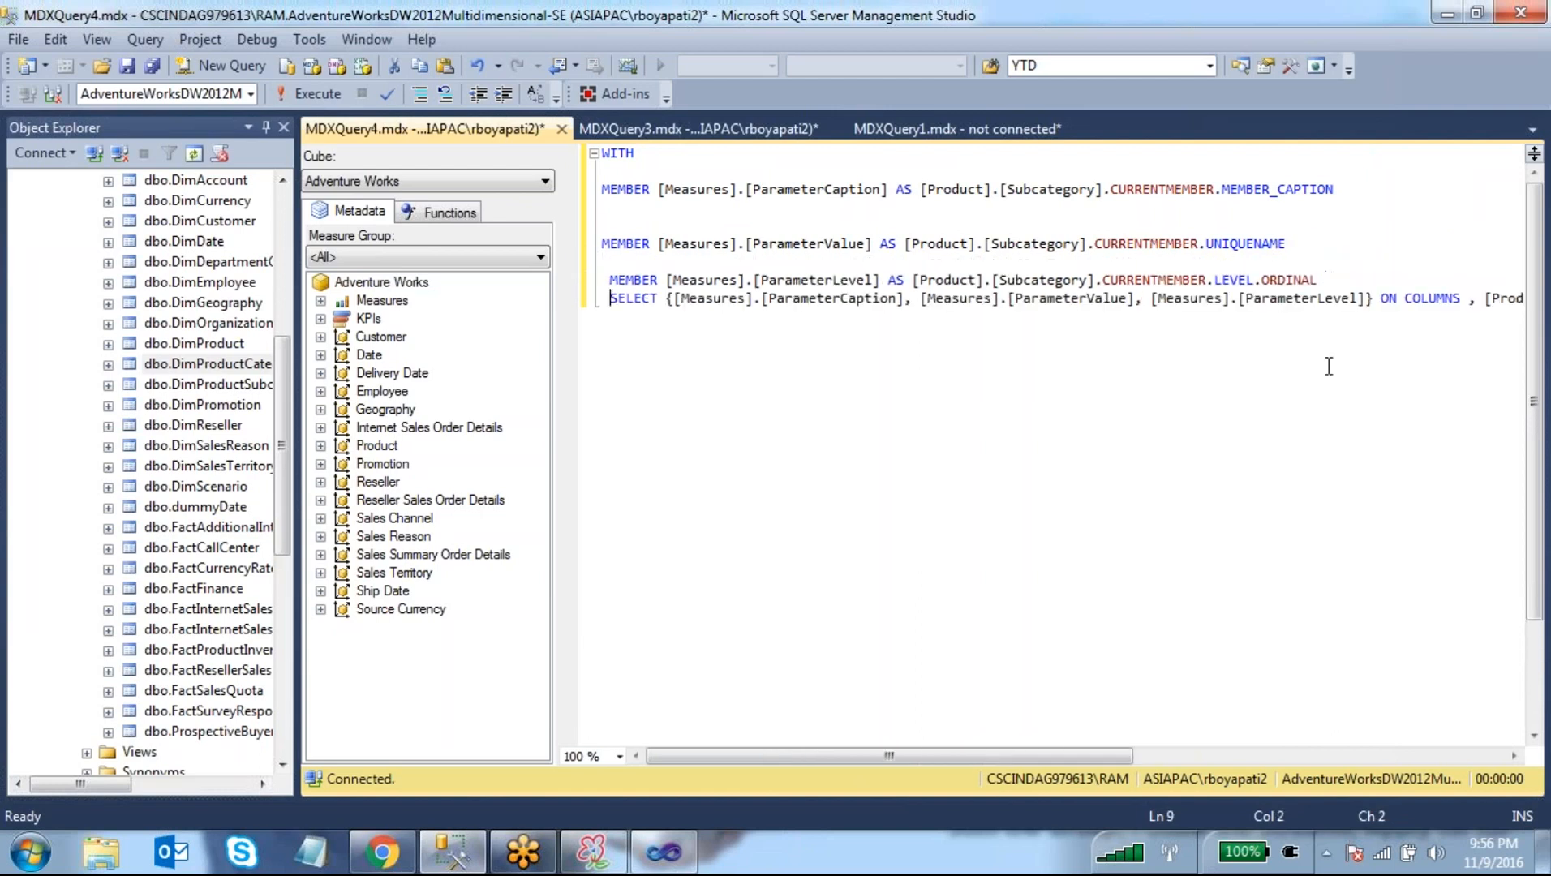
click(1486, 373)
key(Return)
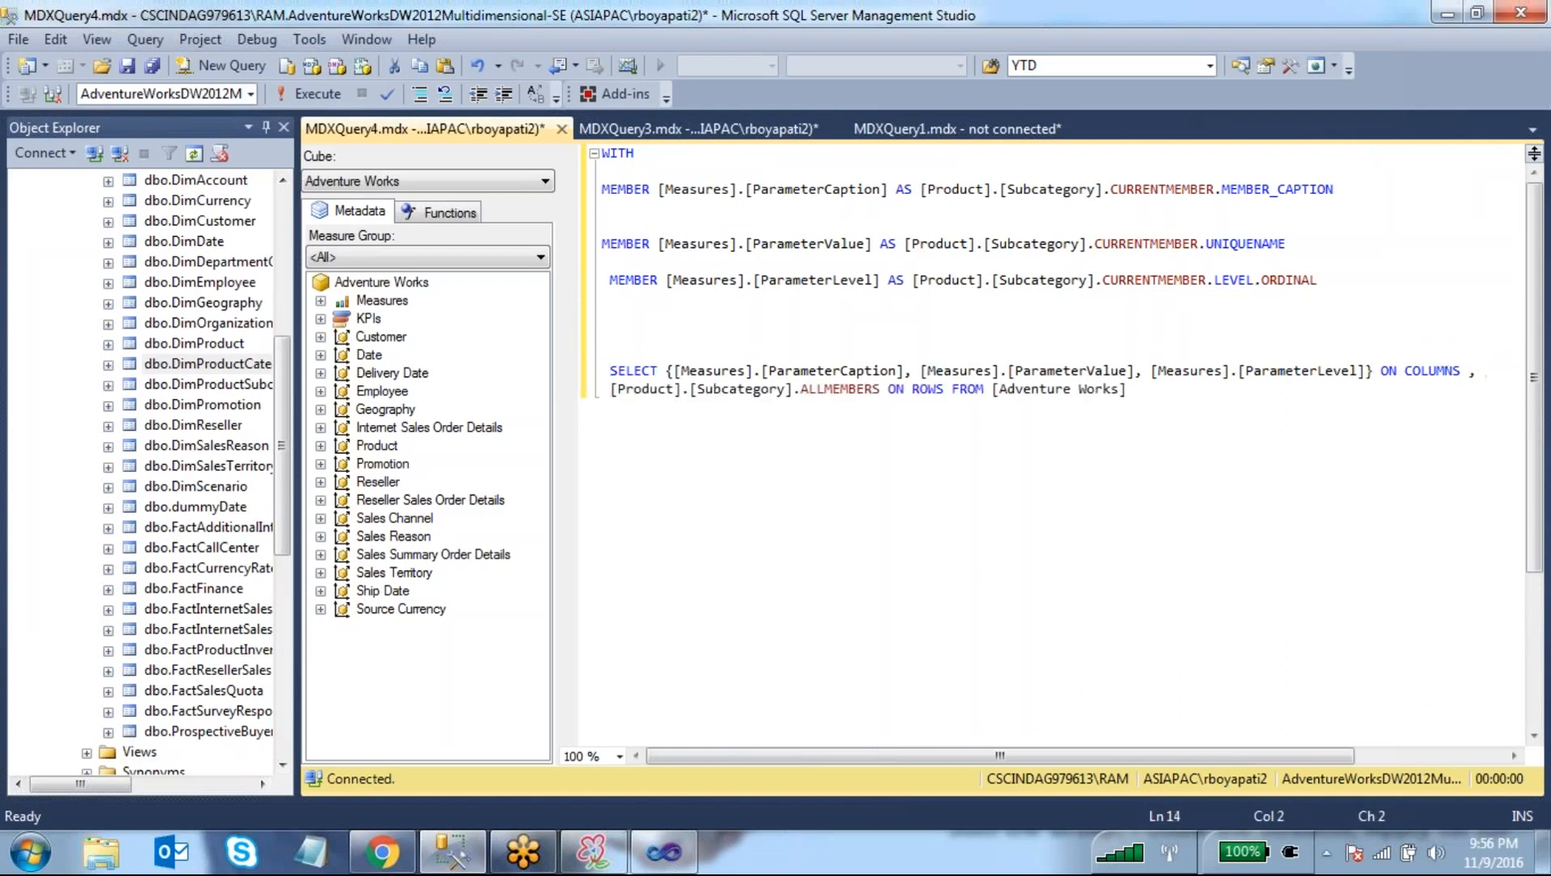
key(End)
- Cancel the SubcategoryName dataset properties in Visual Studio, select the CategoryName dataset and return to the MDX query in Management Studio
key(alt+Tab)
click(1087, 752)
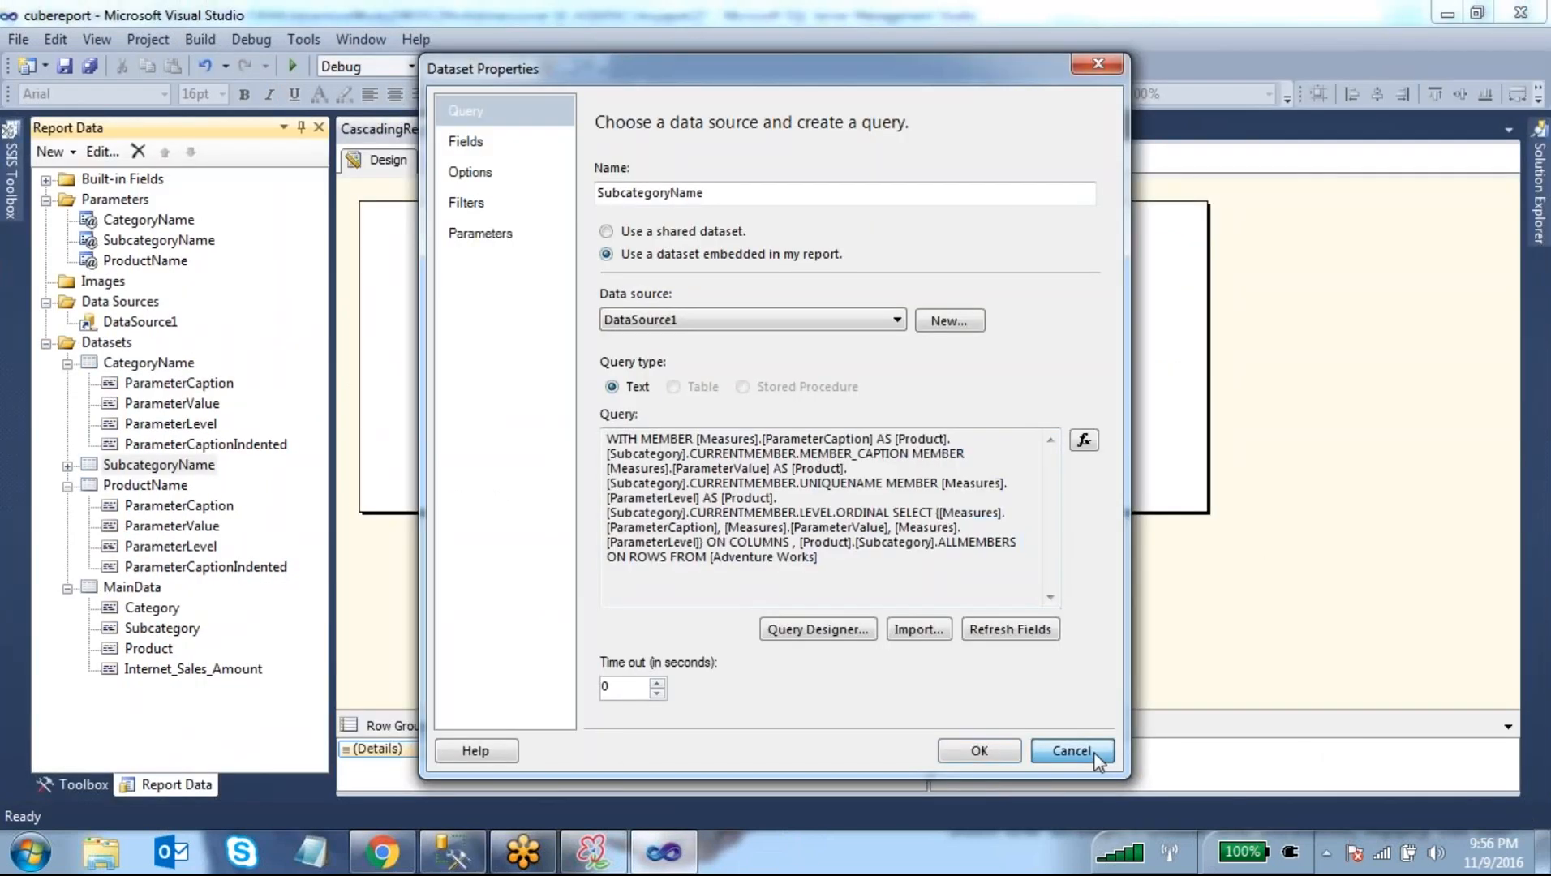
click(171, 366)
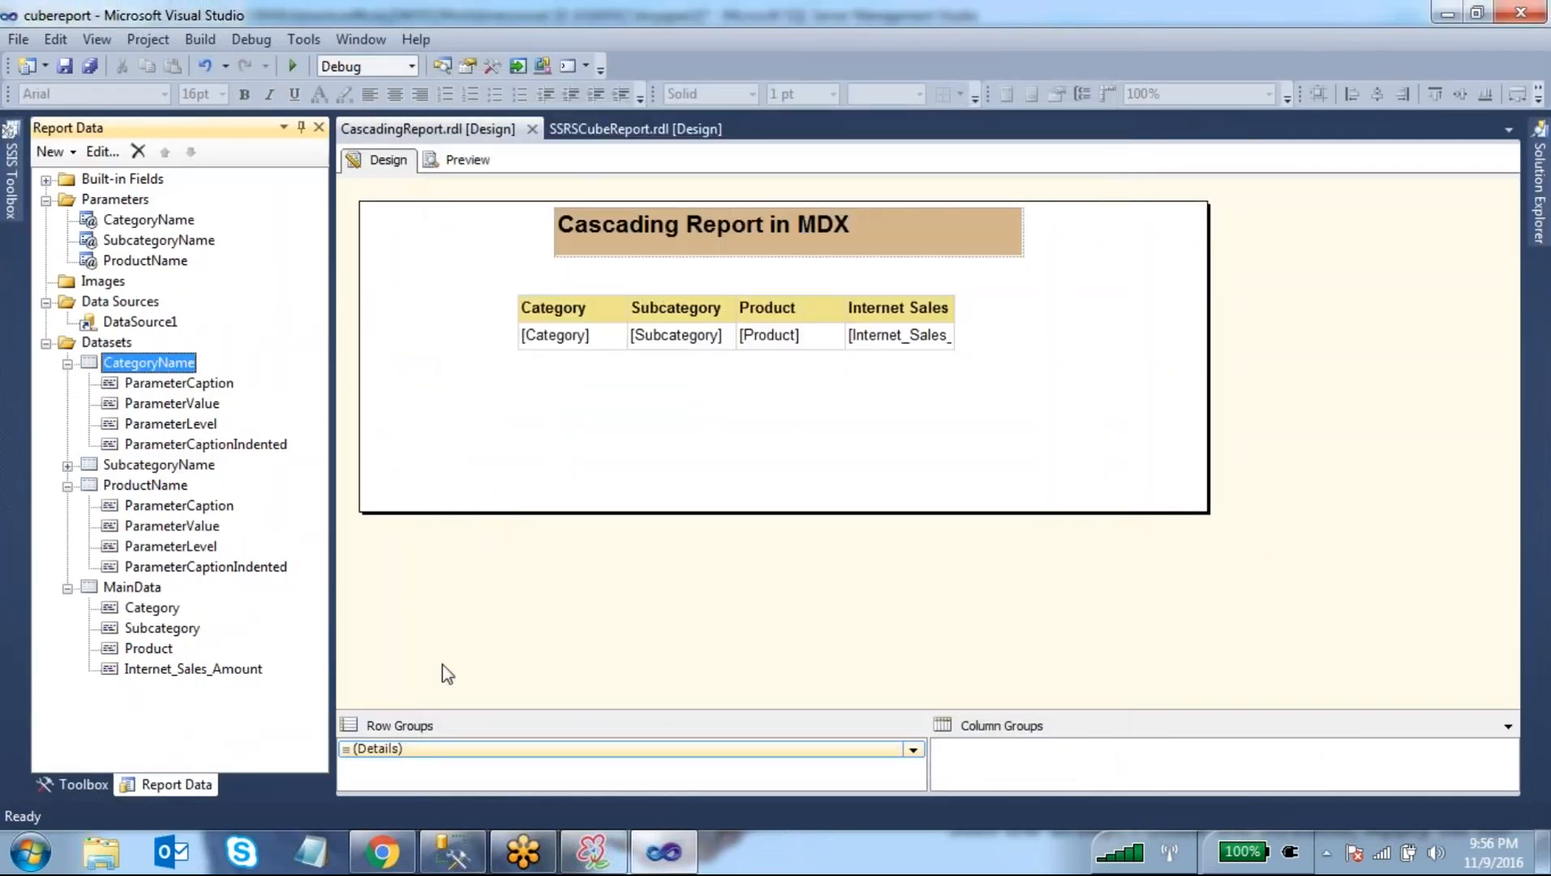
click(468, 852)
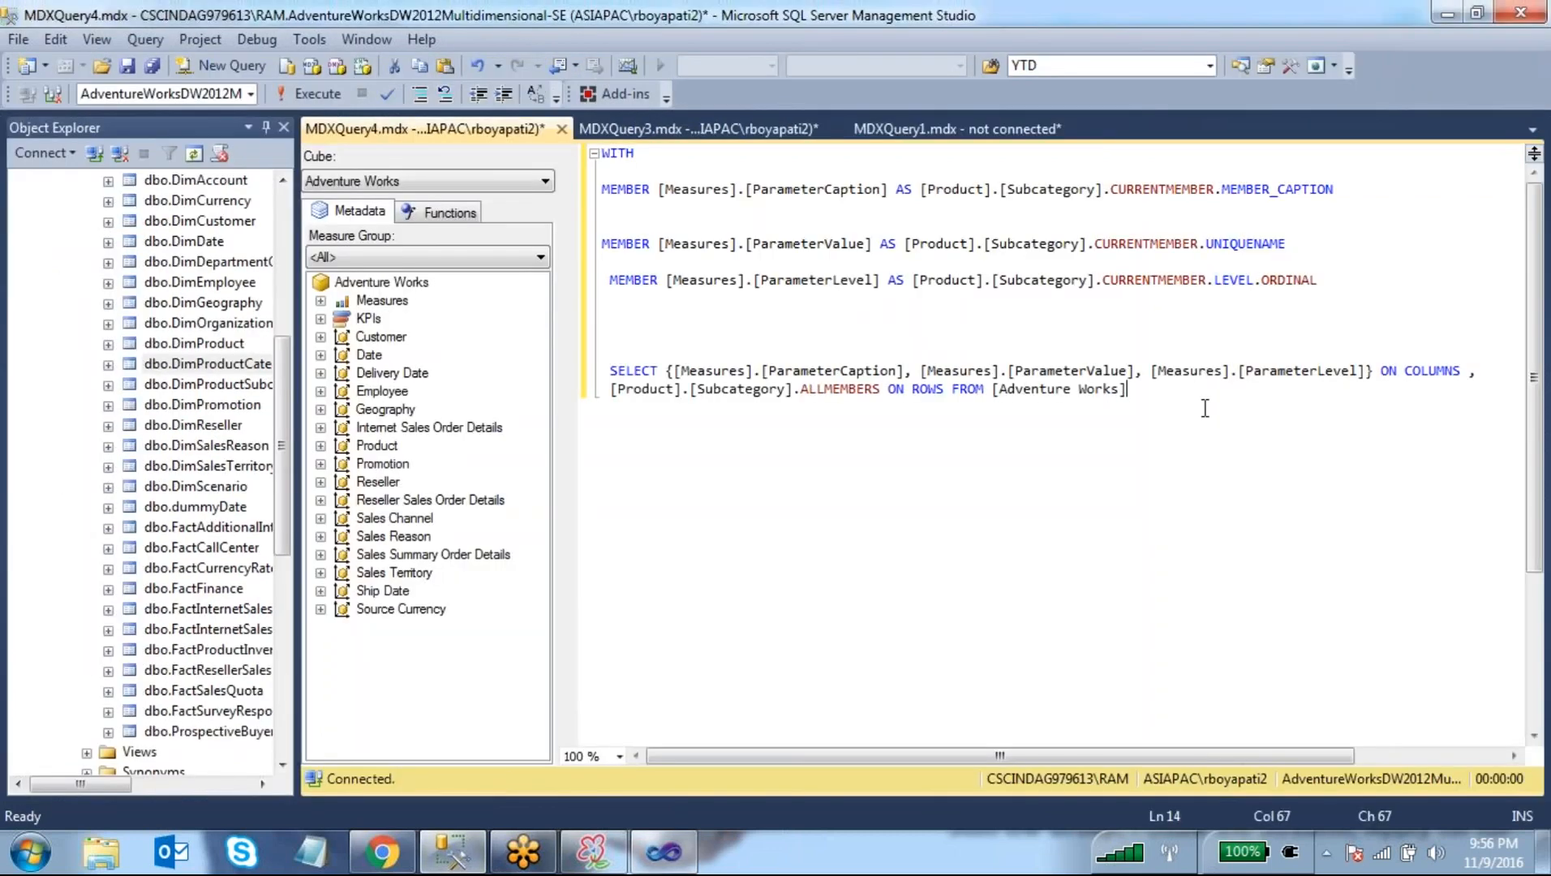
- Move the [Adventure Works] cube name onto its own line, three lines below the FROM keyword
drag(1205, 408, 488, 124)
click(1176, 521)
click(992, 390)
key(Return)
key(Return)
key(Return)
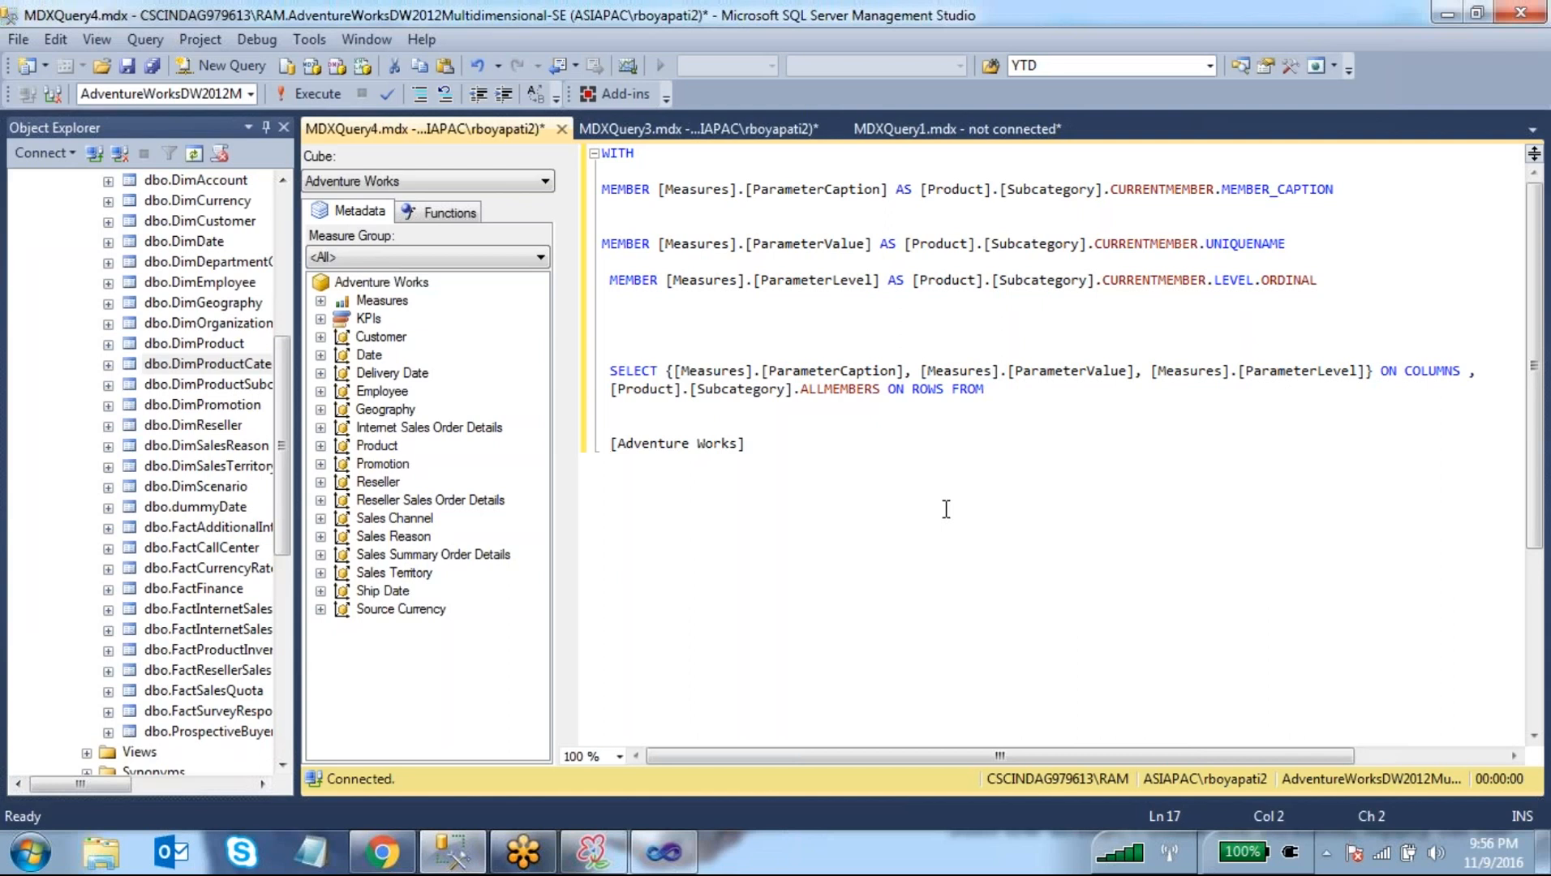
text(select)
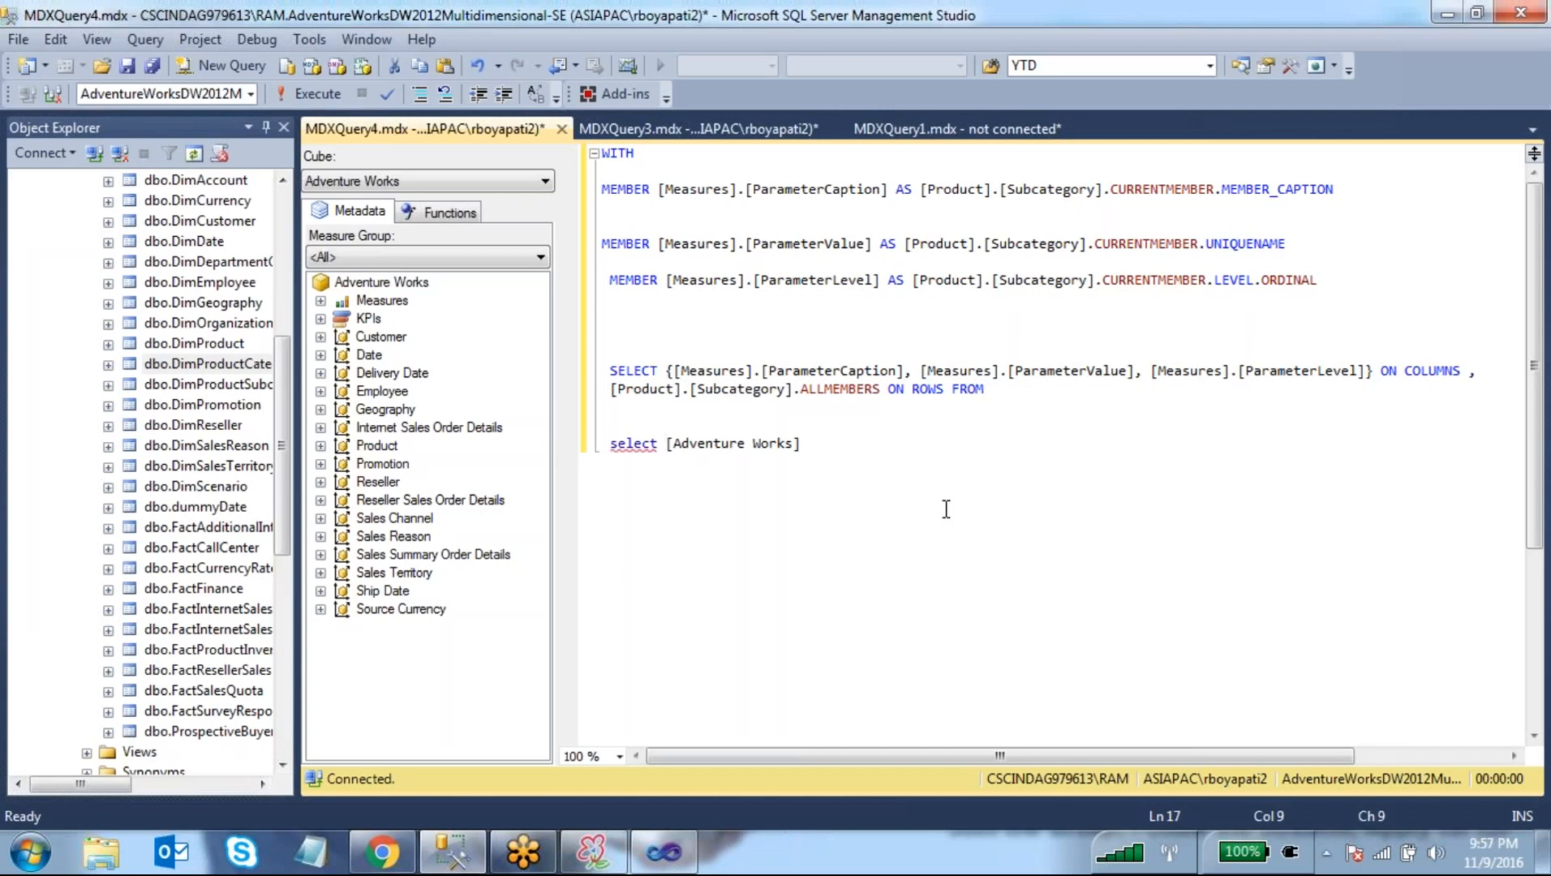
text(strtos)
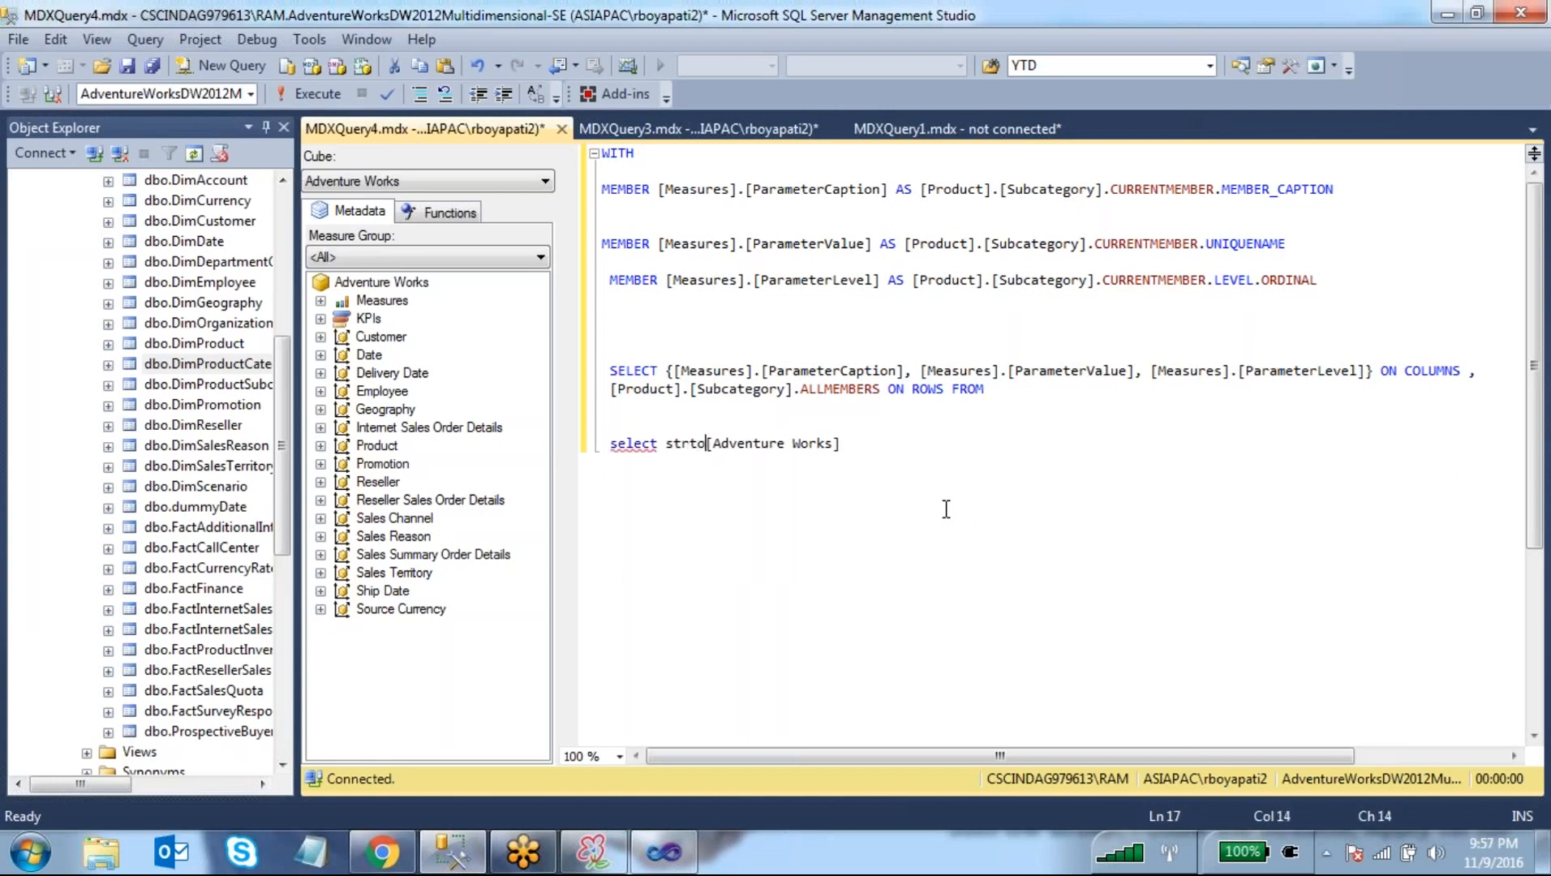
text(et()
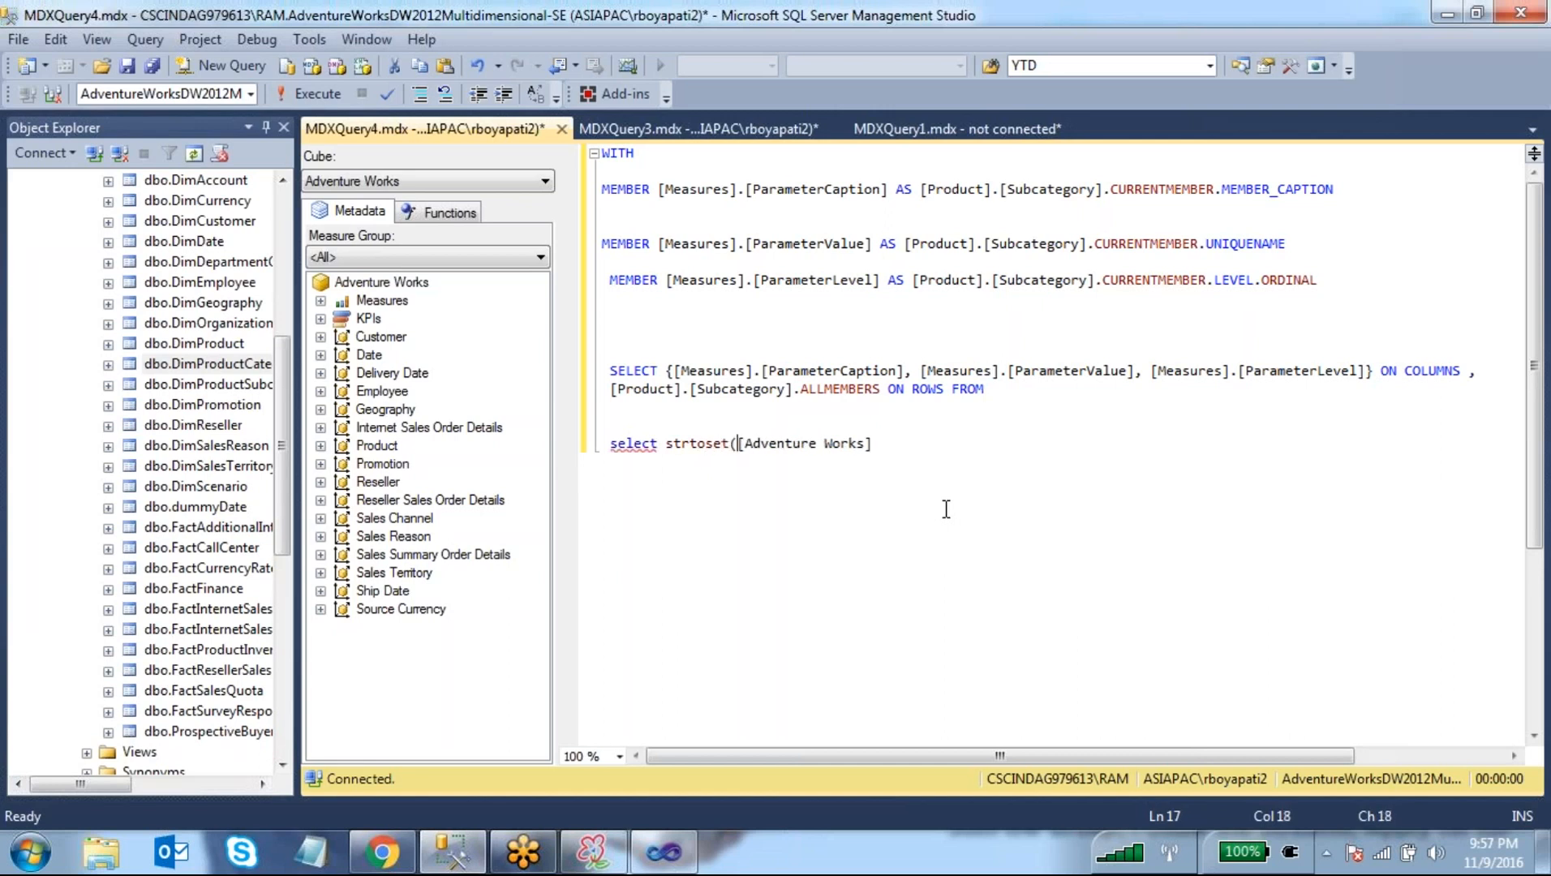
text(@categ)
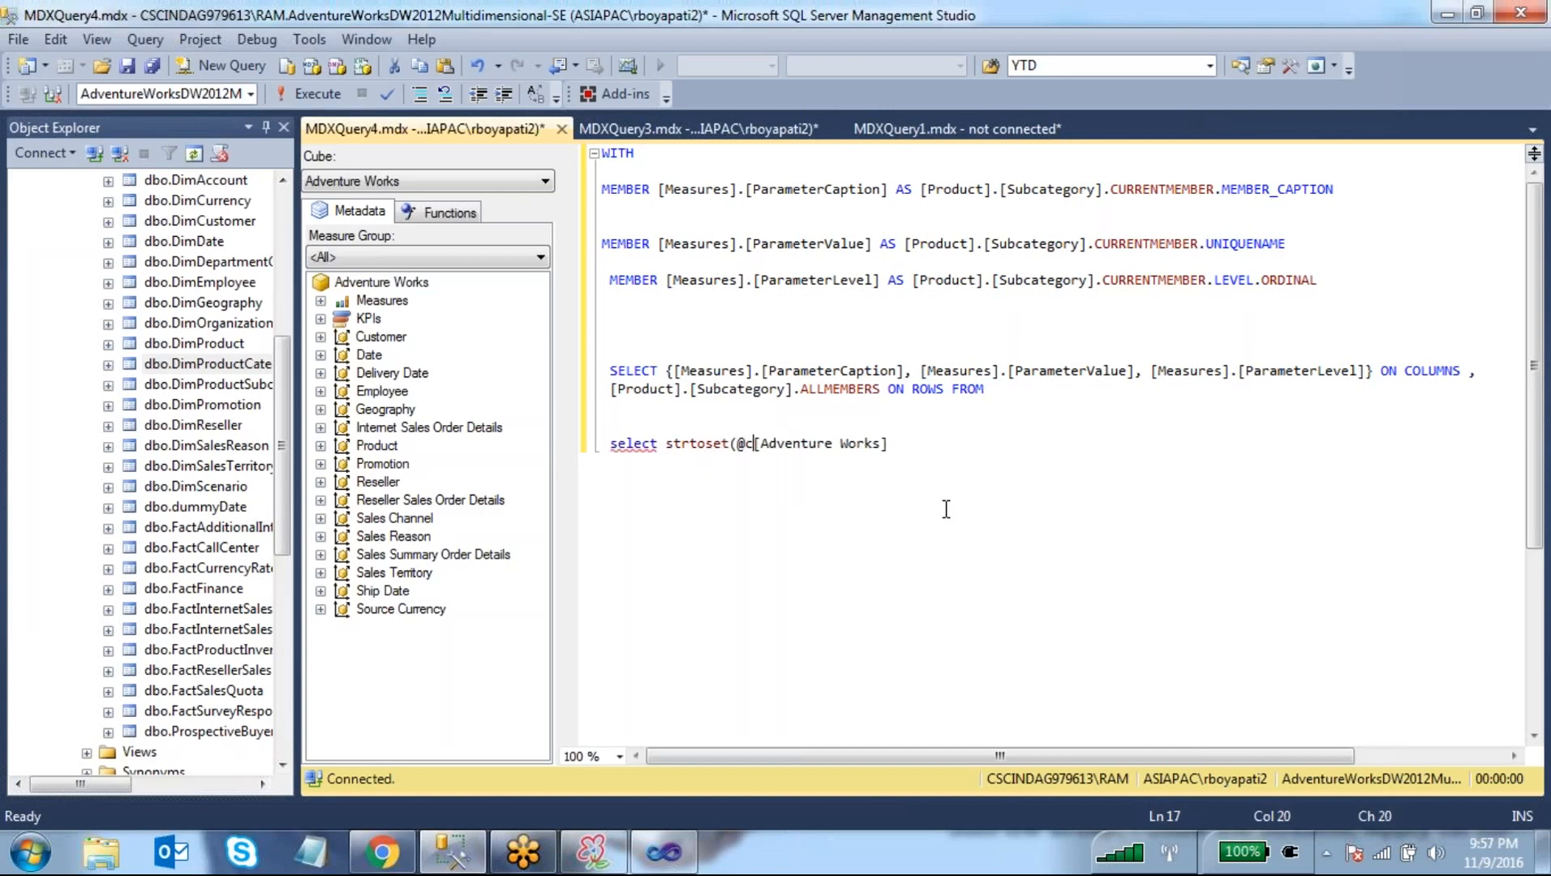
text(oryName)
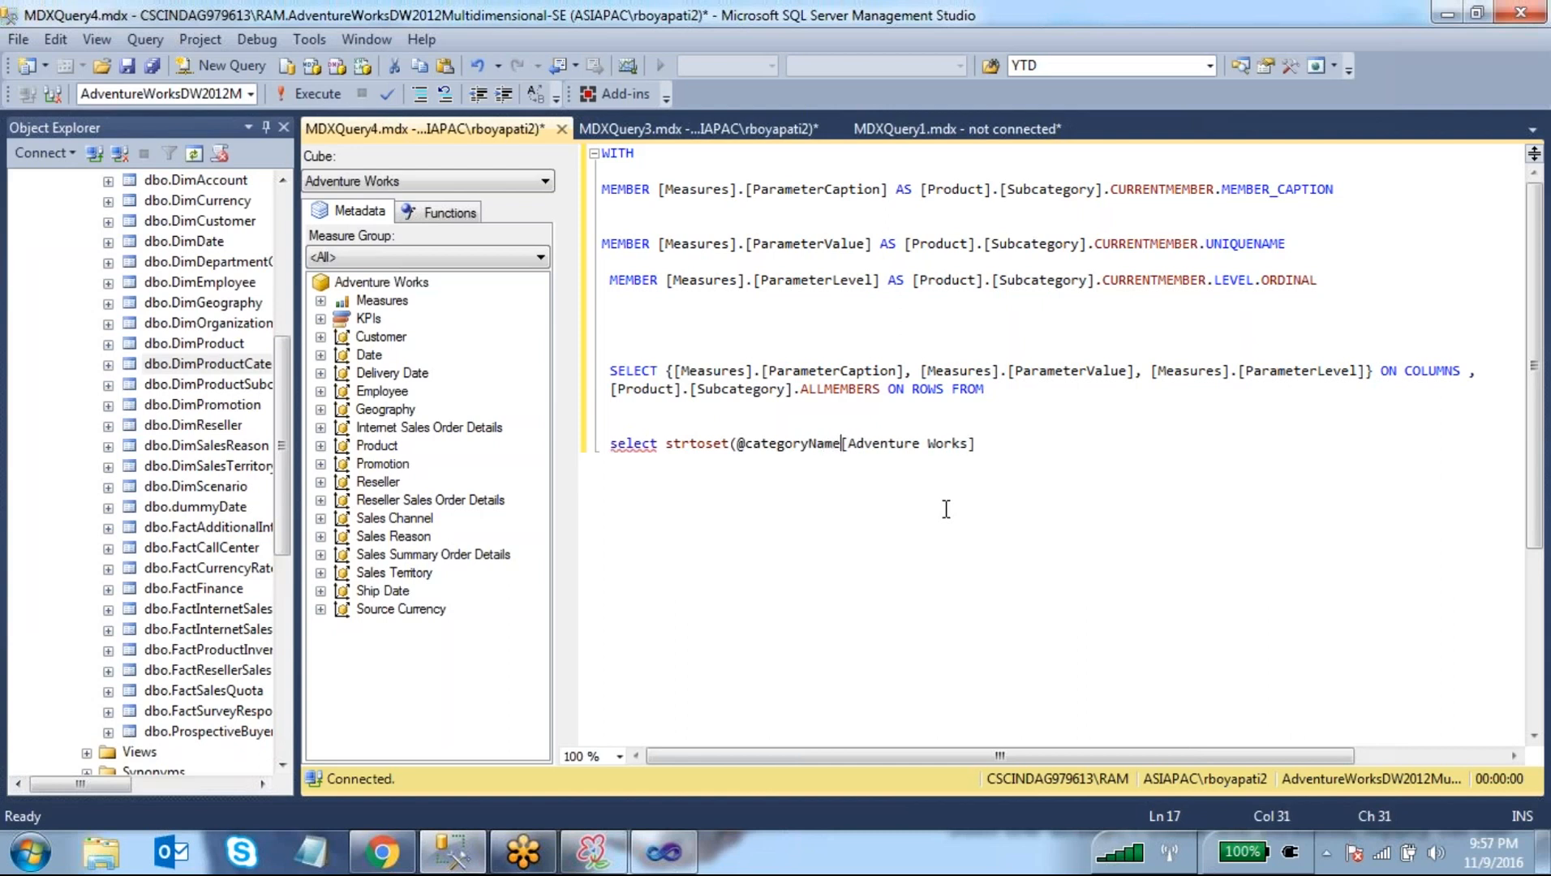
text(,)
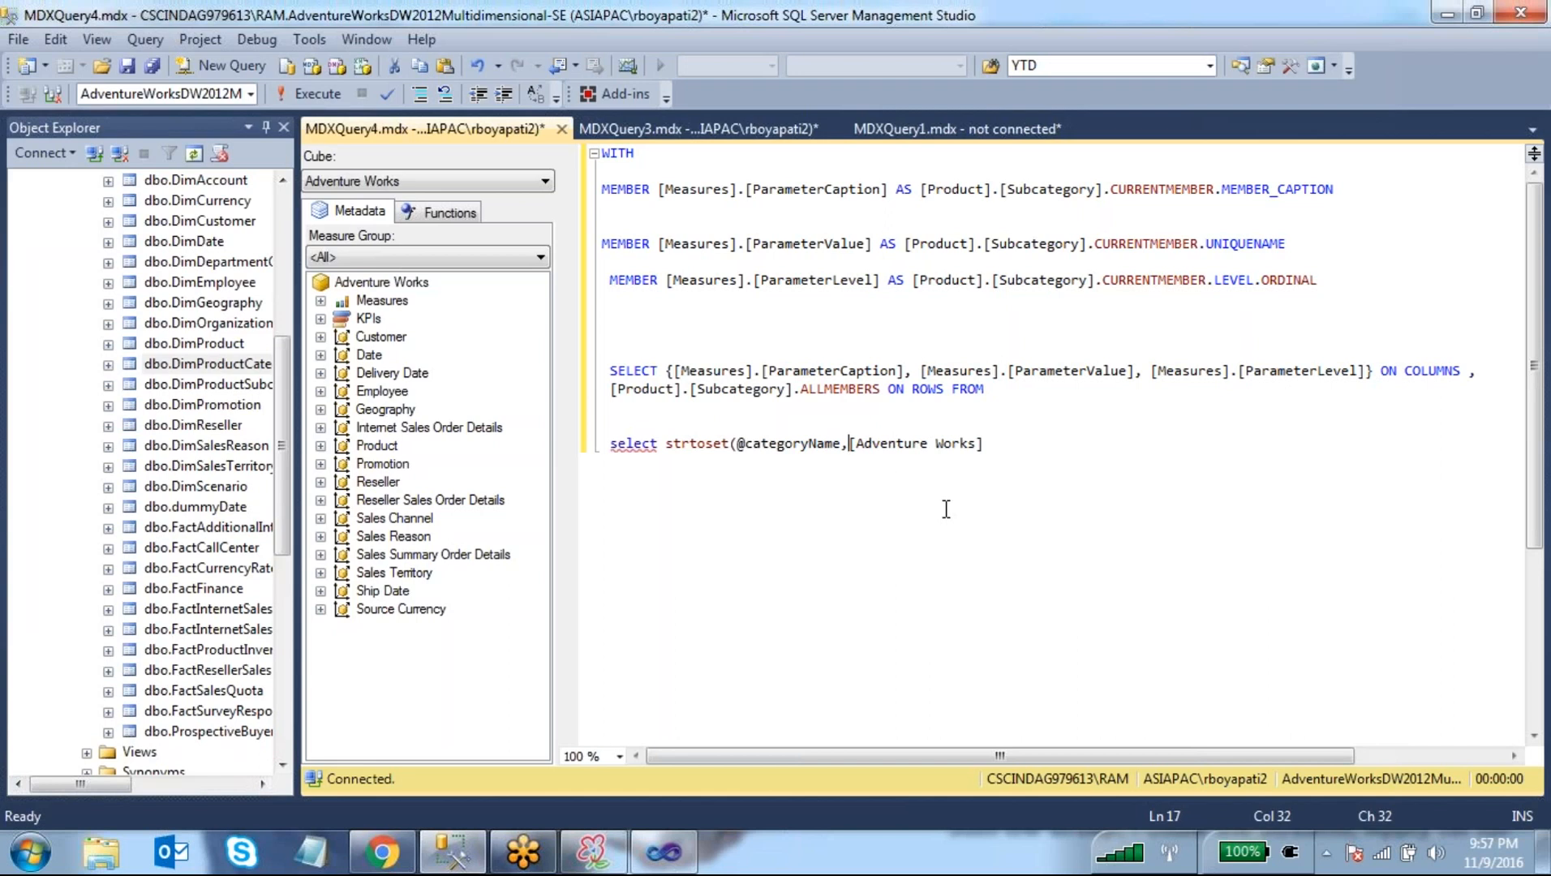
key(Caps_Lock)
text(CONSTRA)
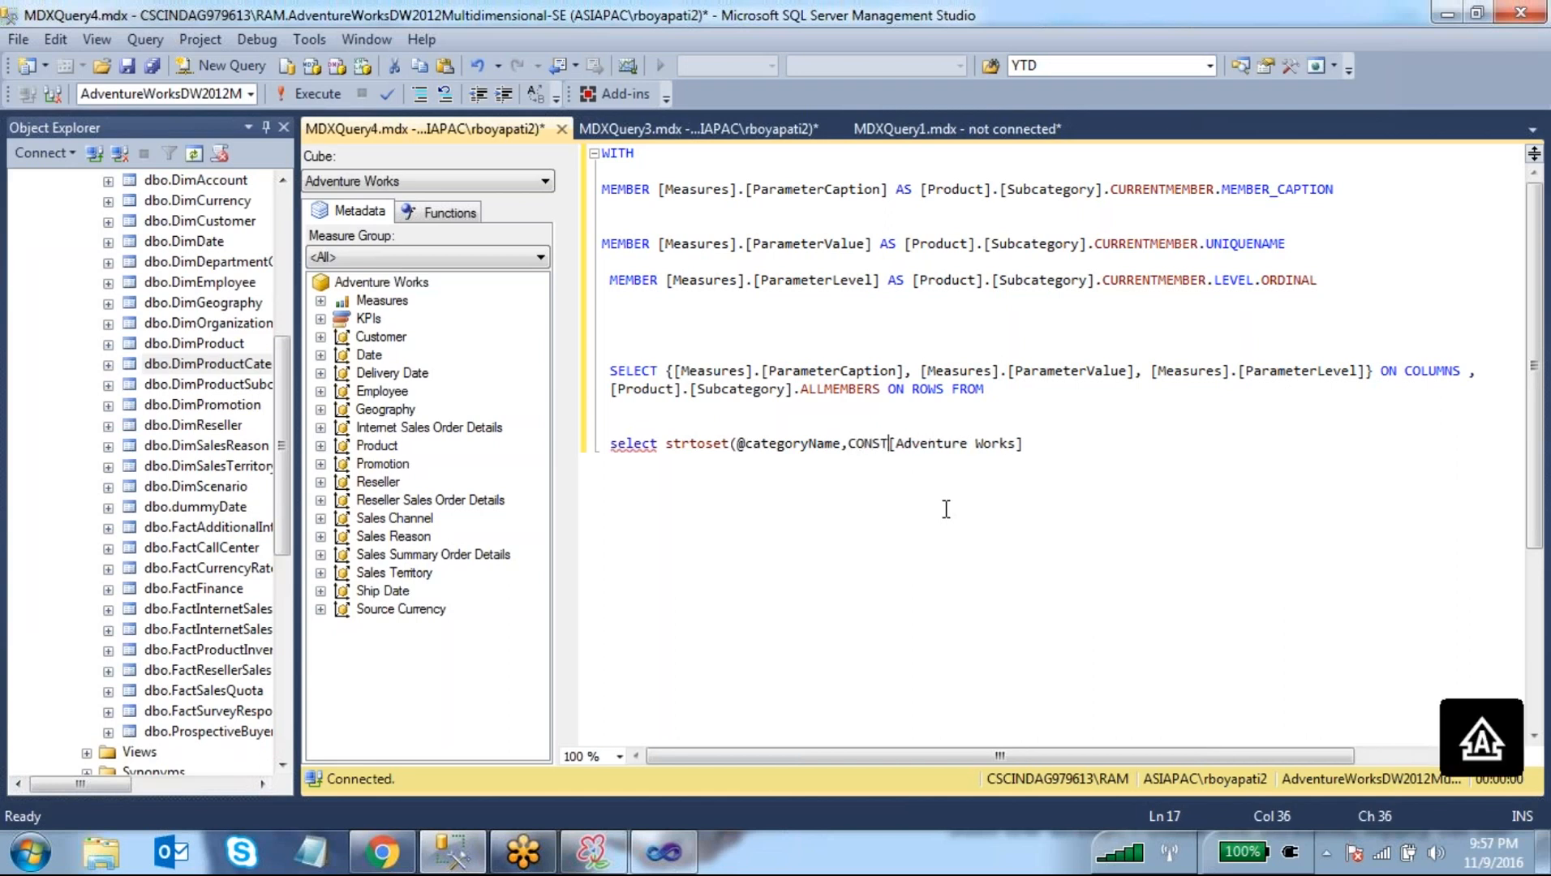
text(INED))
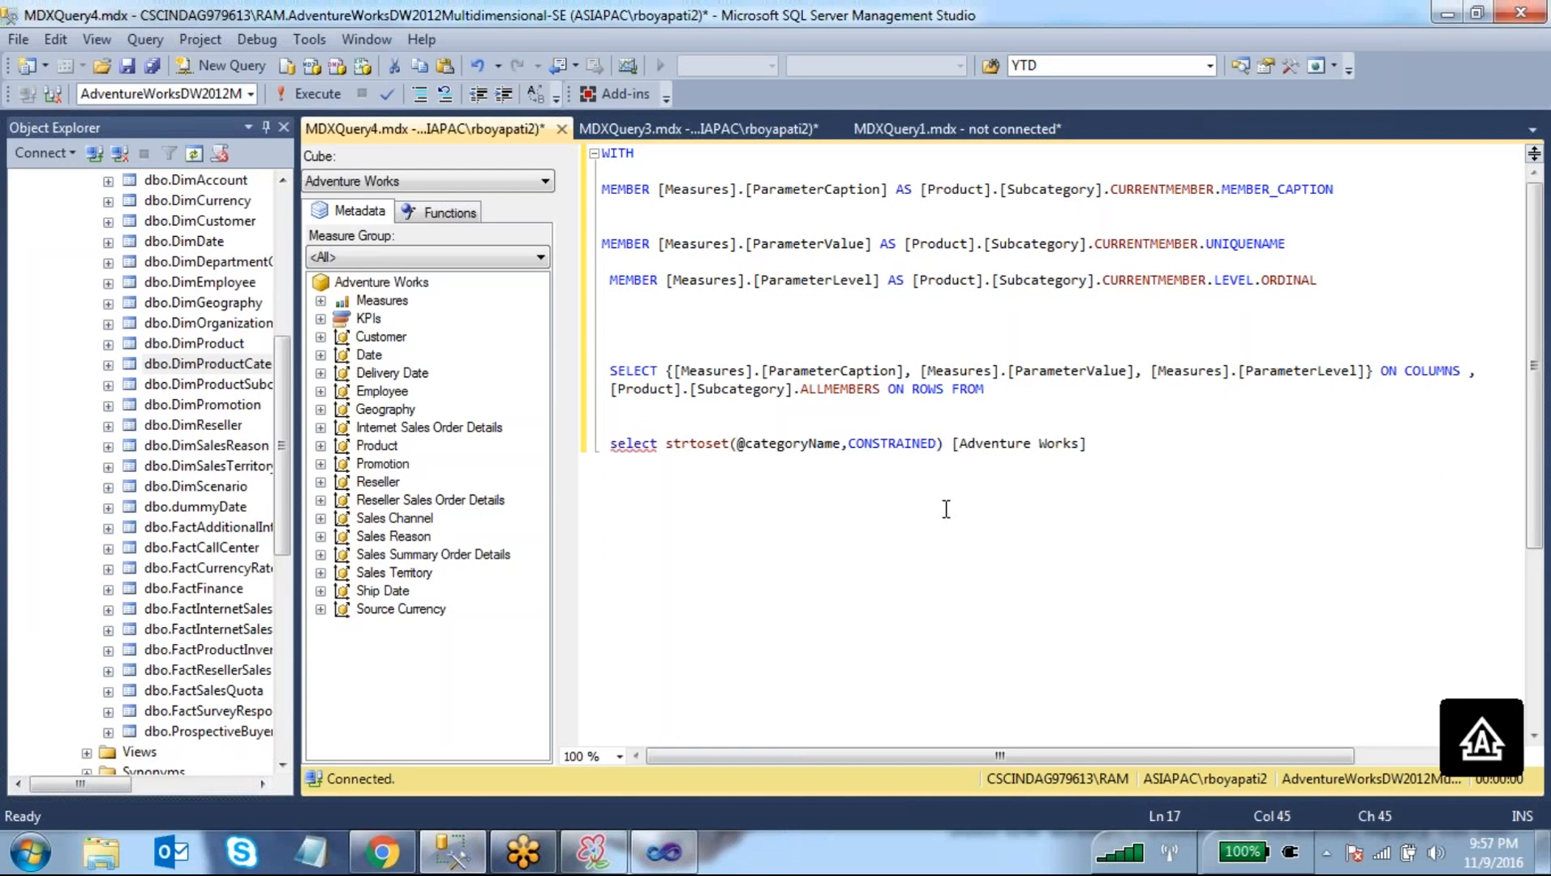
- Continue the subselect with a second closing parenthesis and ON COLUMN FROM, and enclose the whole line through [Adventure Works] in parentheses
key(BackSpace)
text() O)
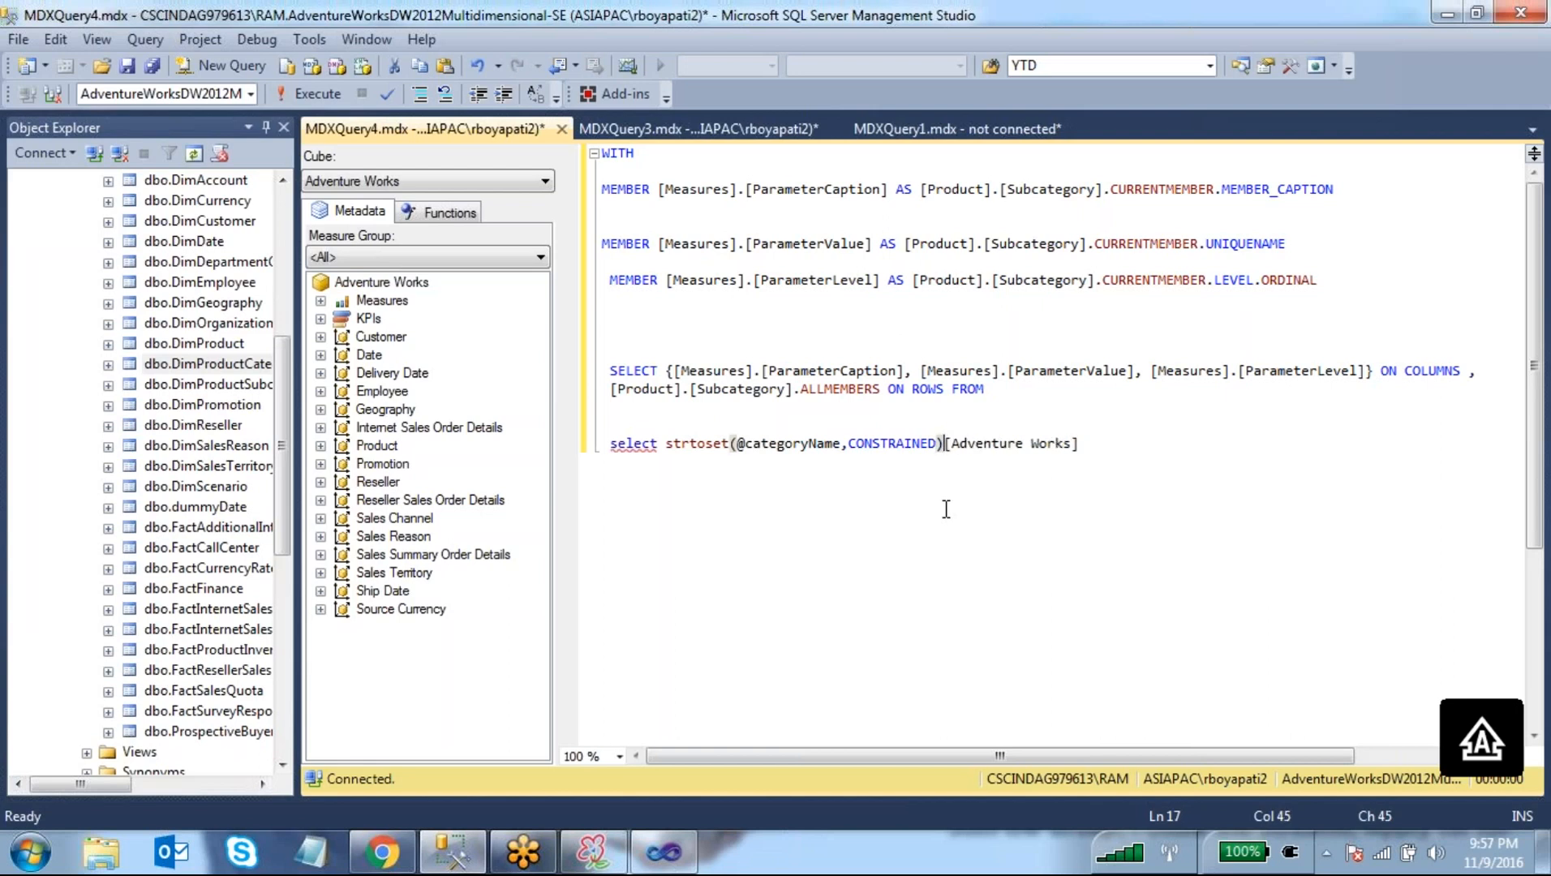
text(N COLUMN)
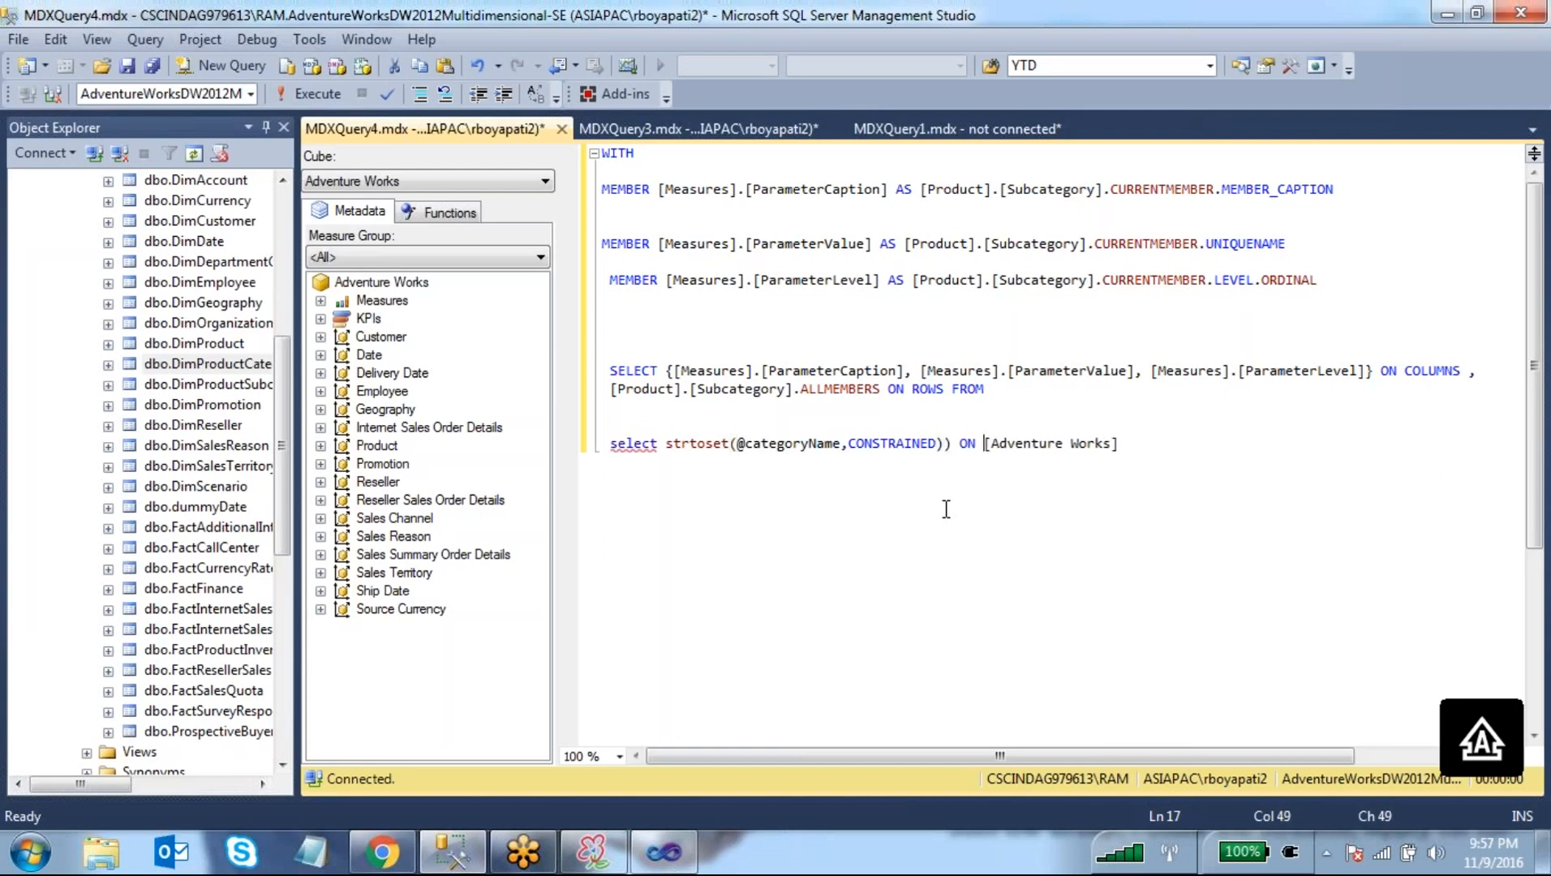
text( FROM)
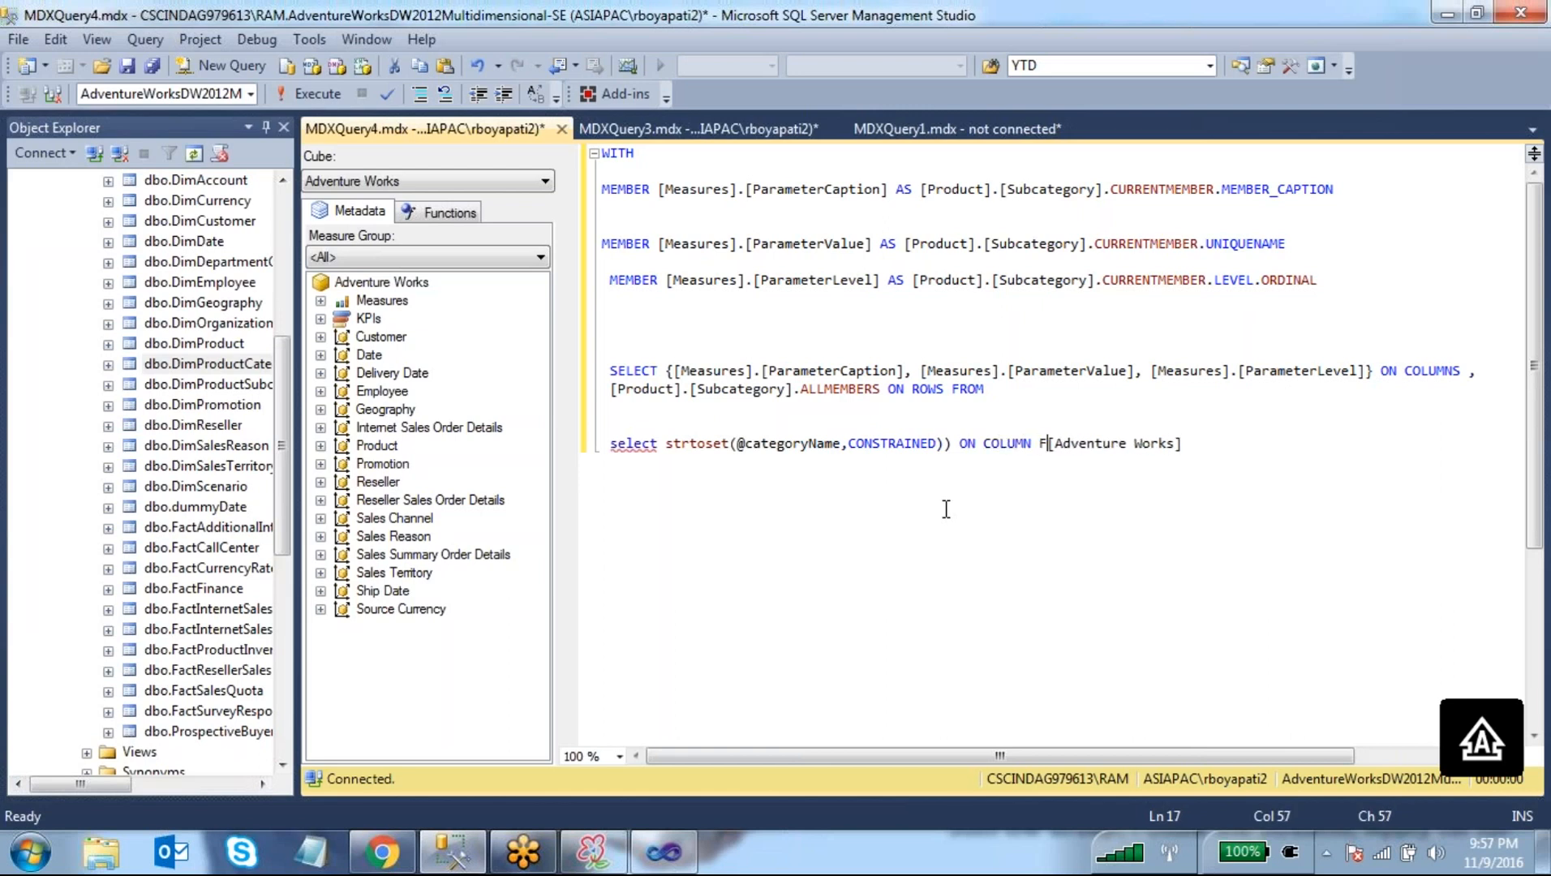
click(1217, 443)
text())
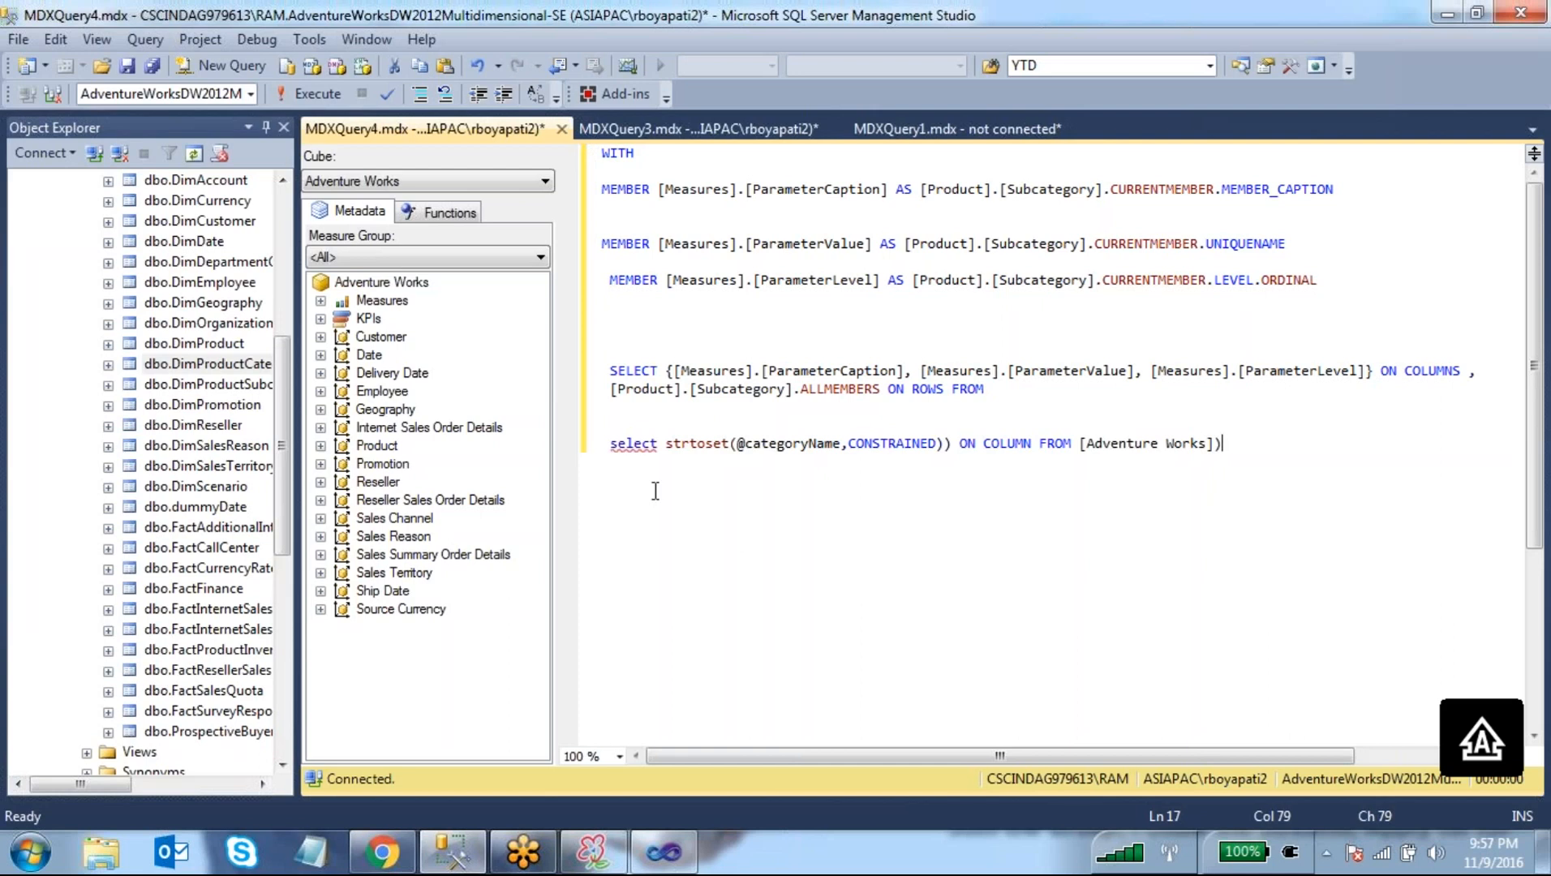
click(610, 443)
text(()
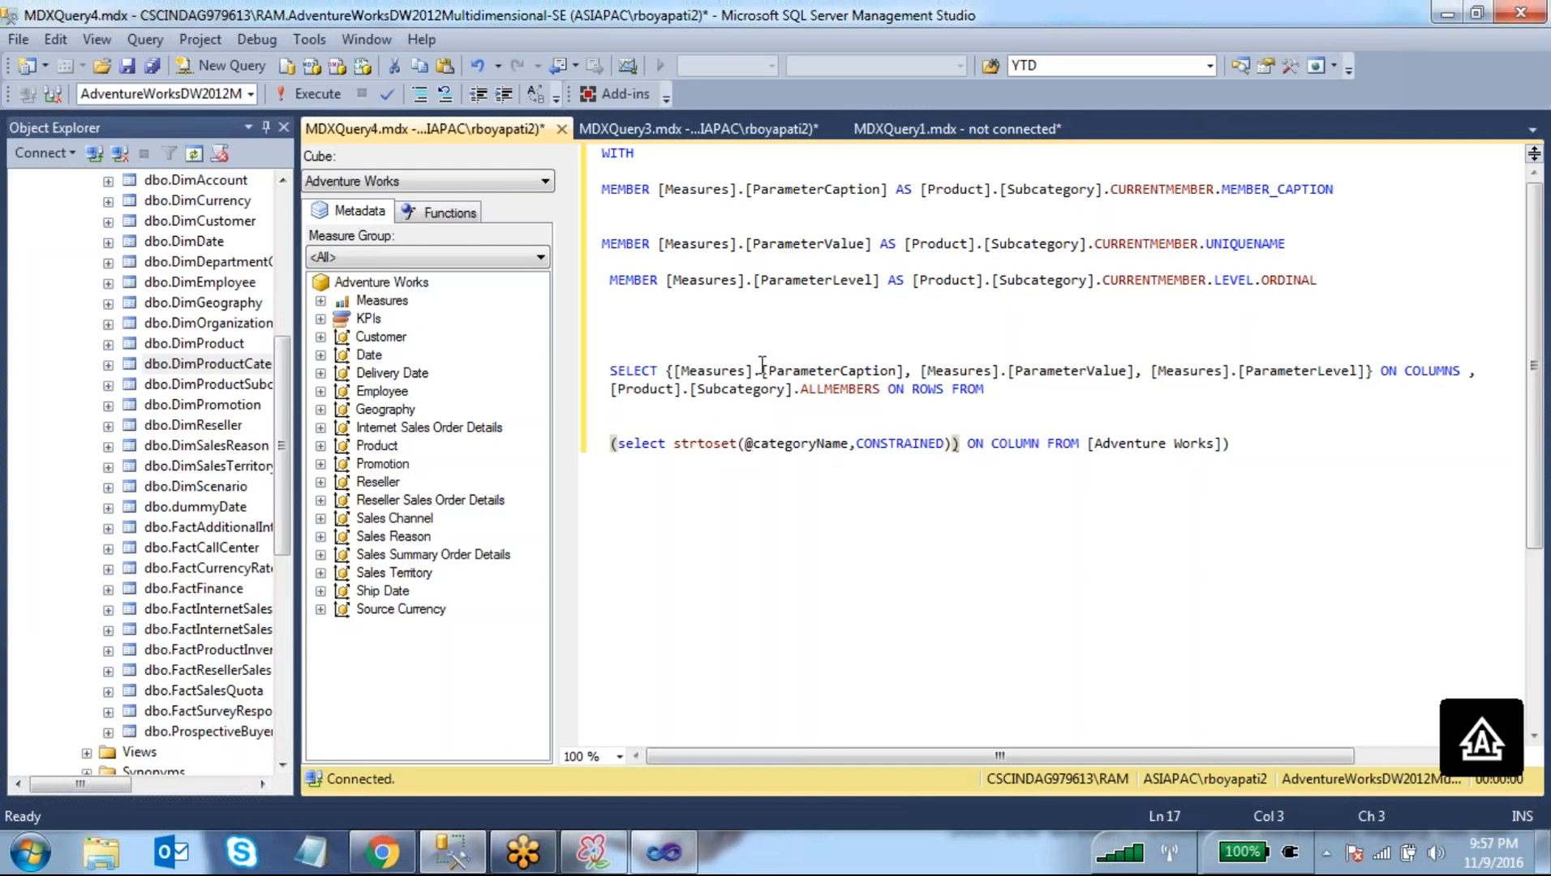
- Using MDXQuery3.mdx as reference, add the opening parenthesis before strtoset and correct COLUMN to COLUMNS in the MDXQuery4.mdx subselect
click(688, 130)
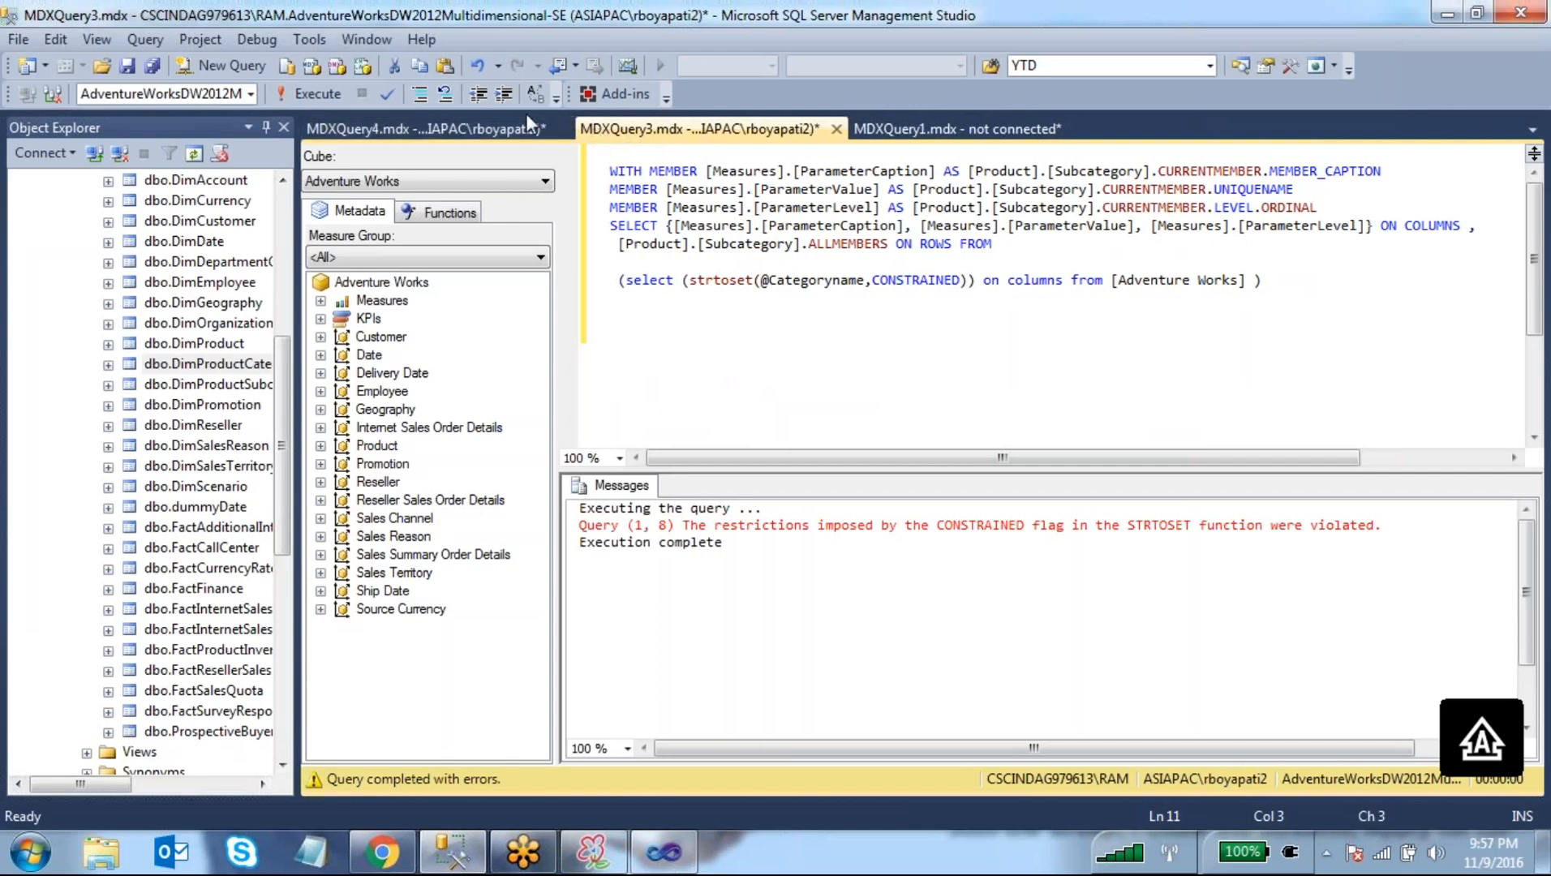
click(513, 132)
click(673, 444)
text(()
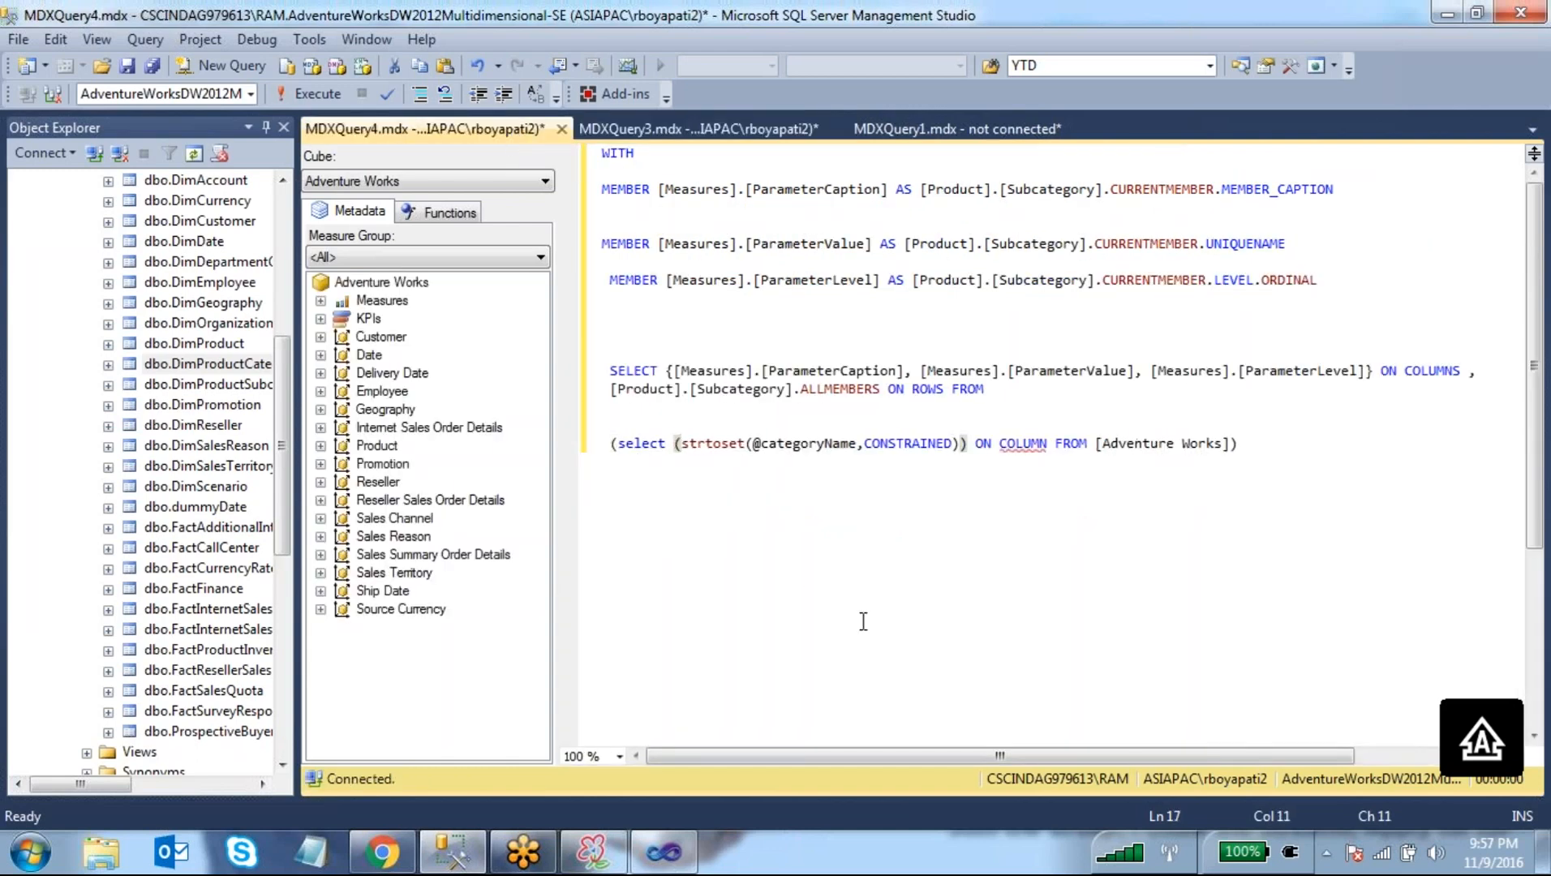
click(1048, 446)
click(755, 128)
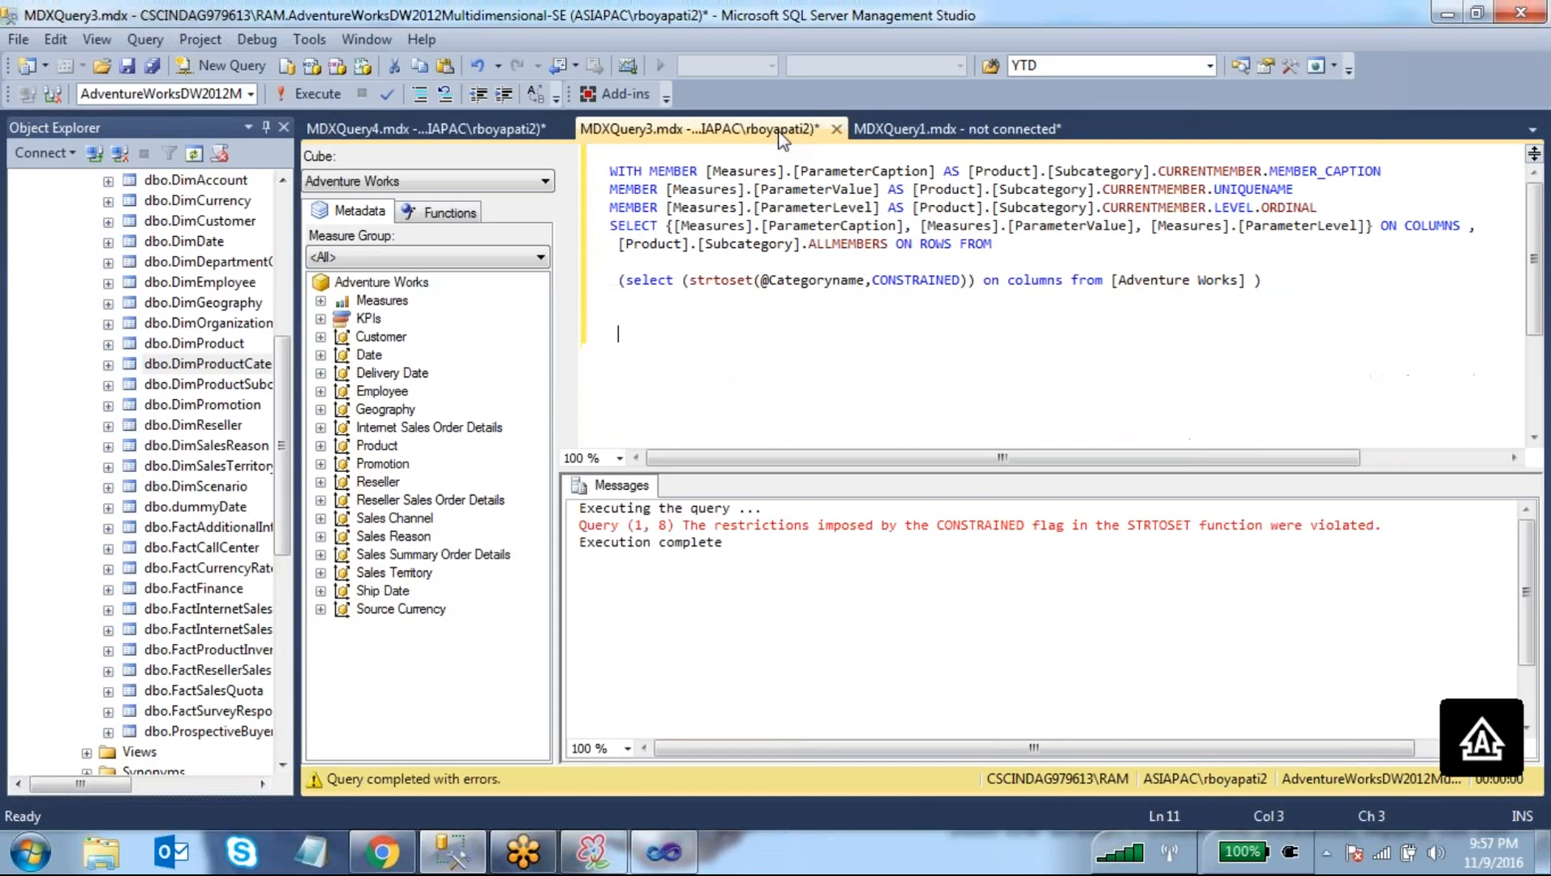
click(505, 130)
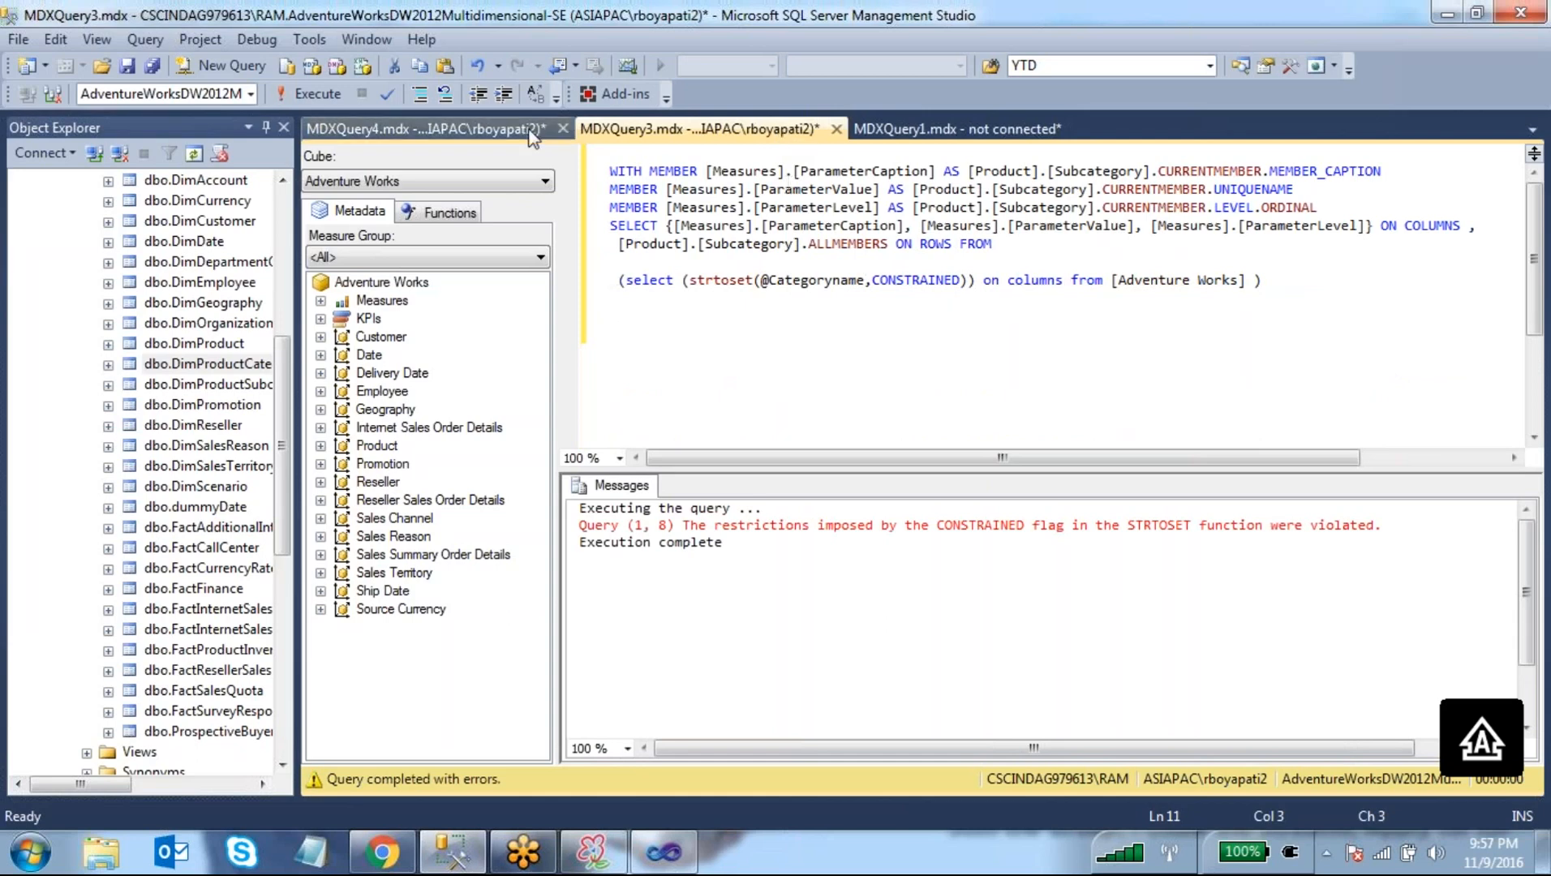
text(S)
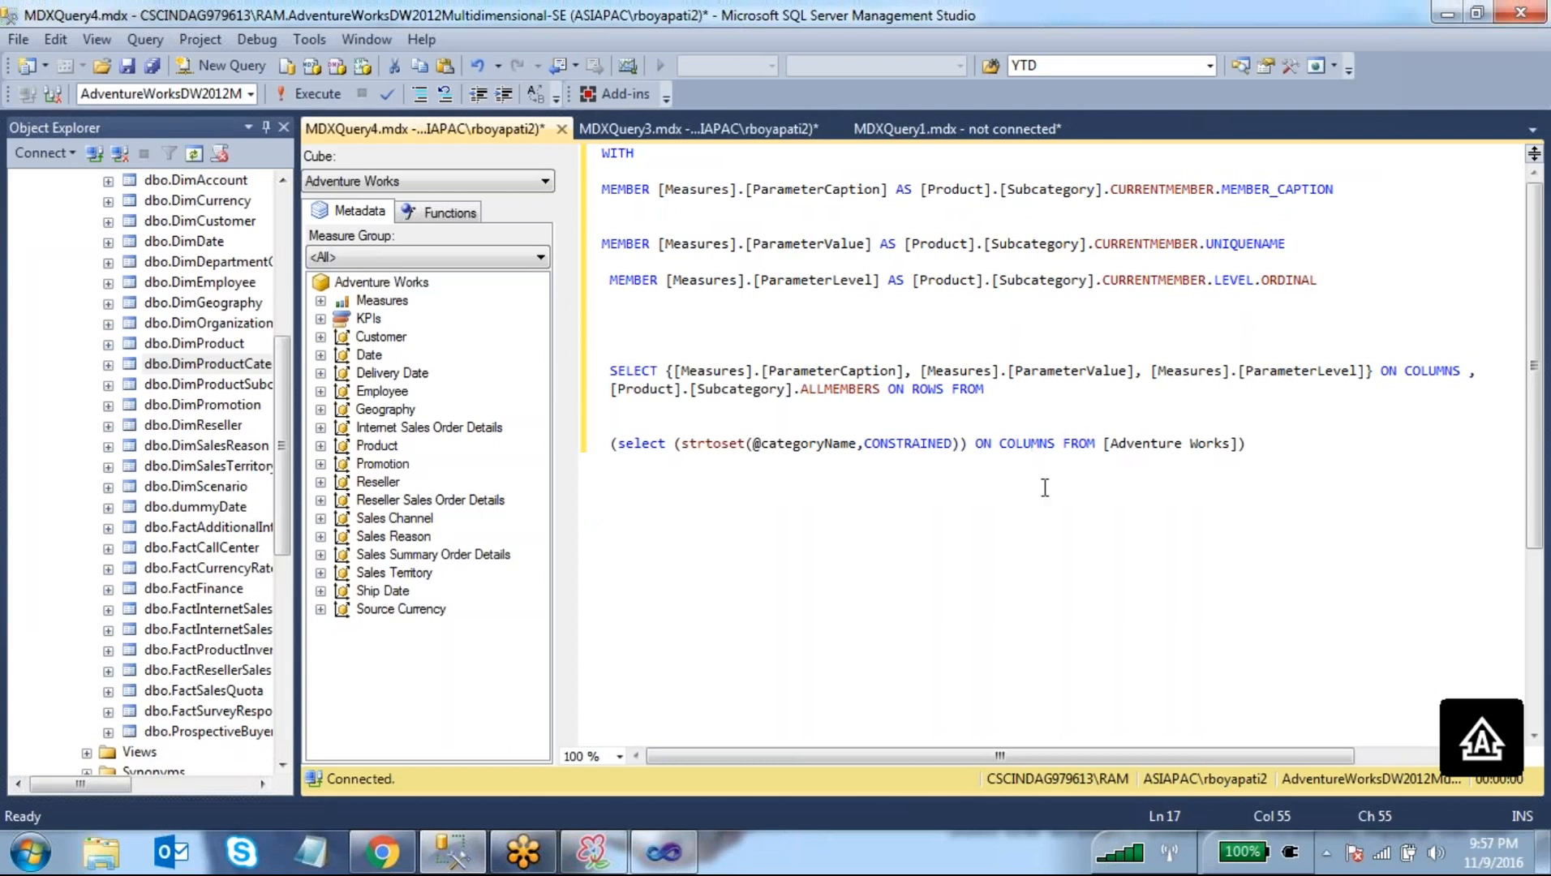
click(1002, 390)
drag(991, 390, 610, 339)
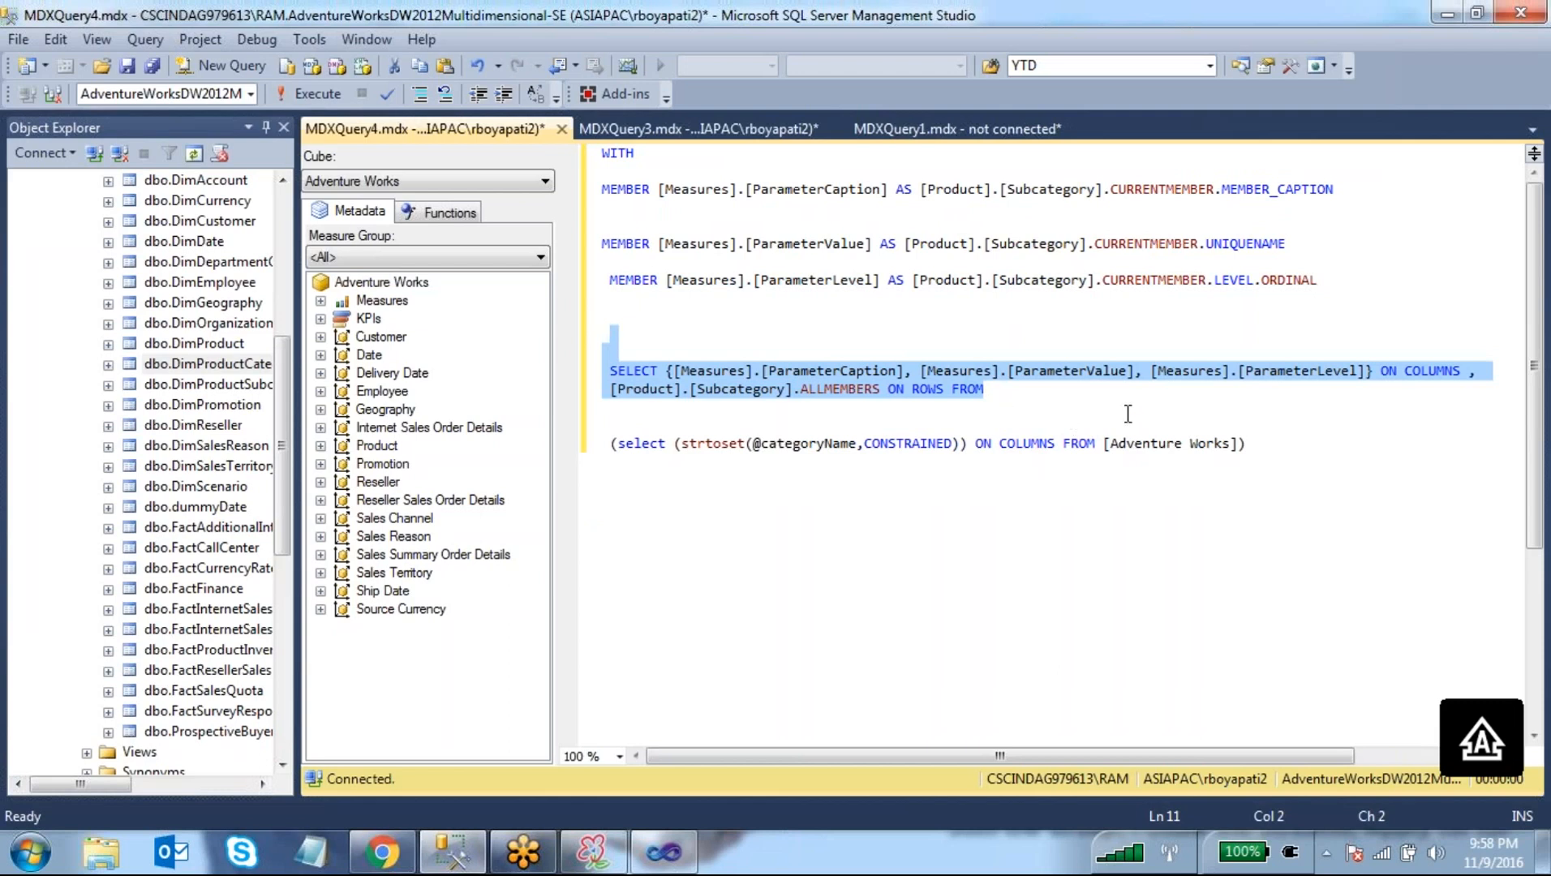
click(962, 530)
click(1006, 392)
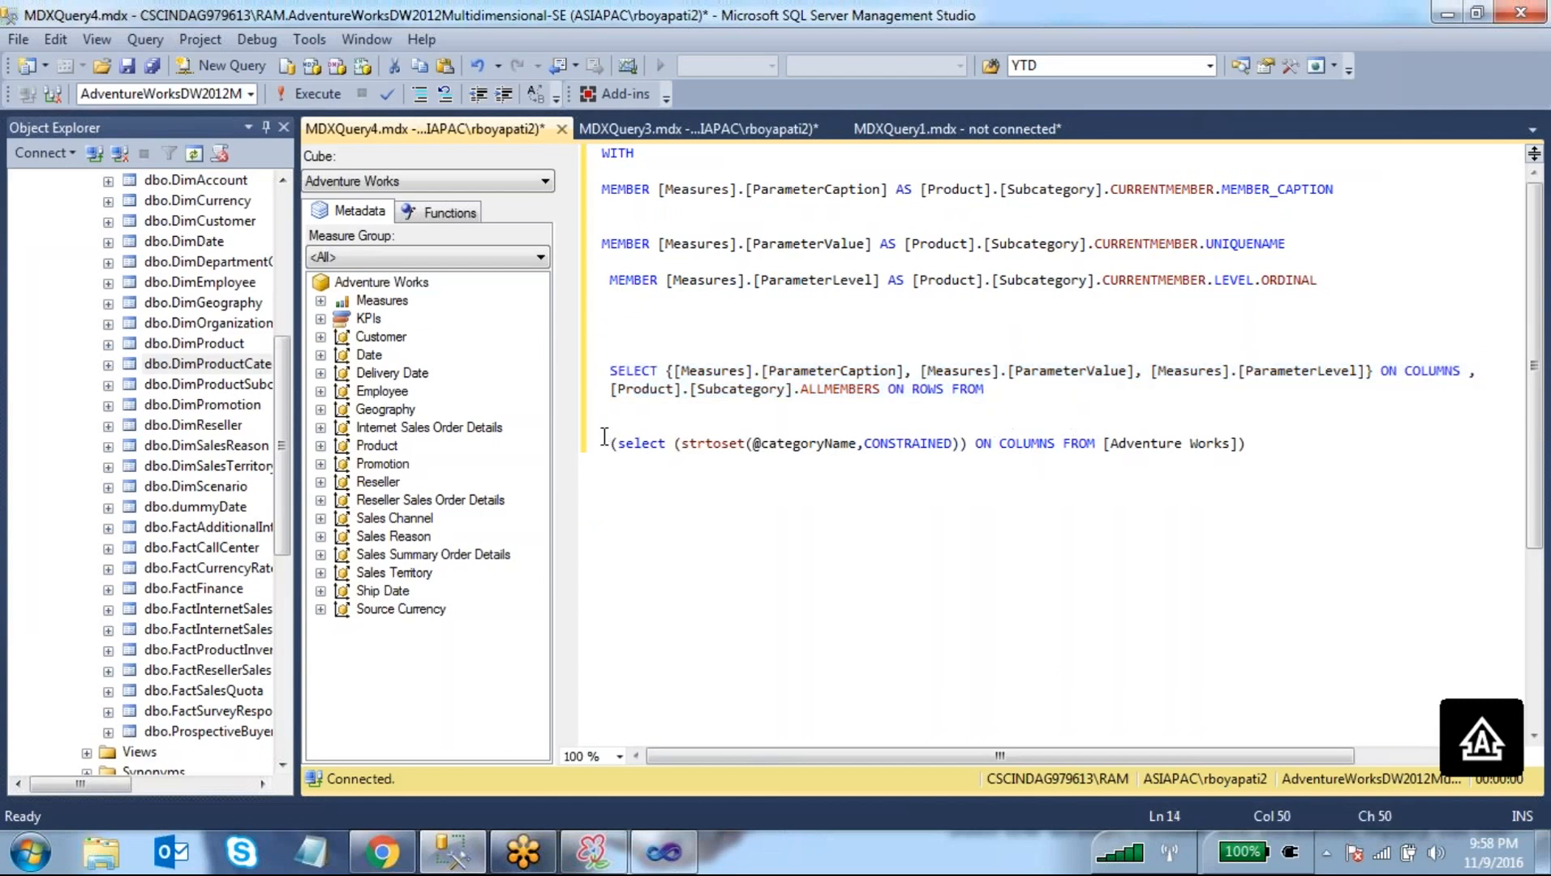
drag(605, 441, 1253, 446)
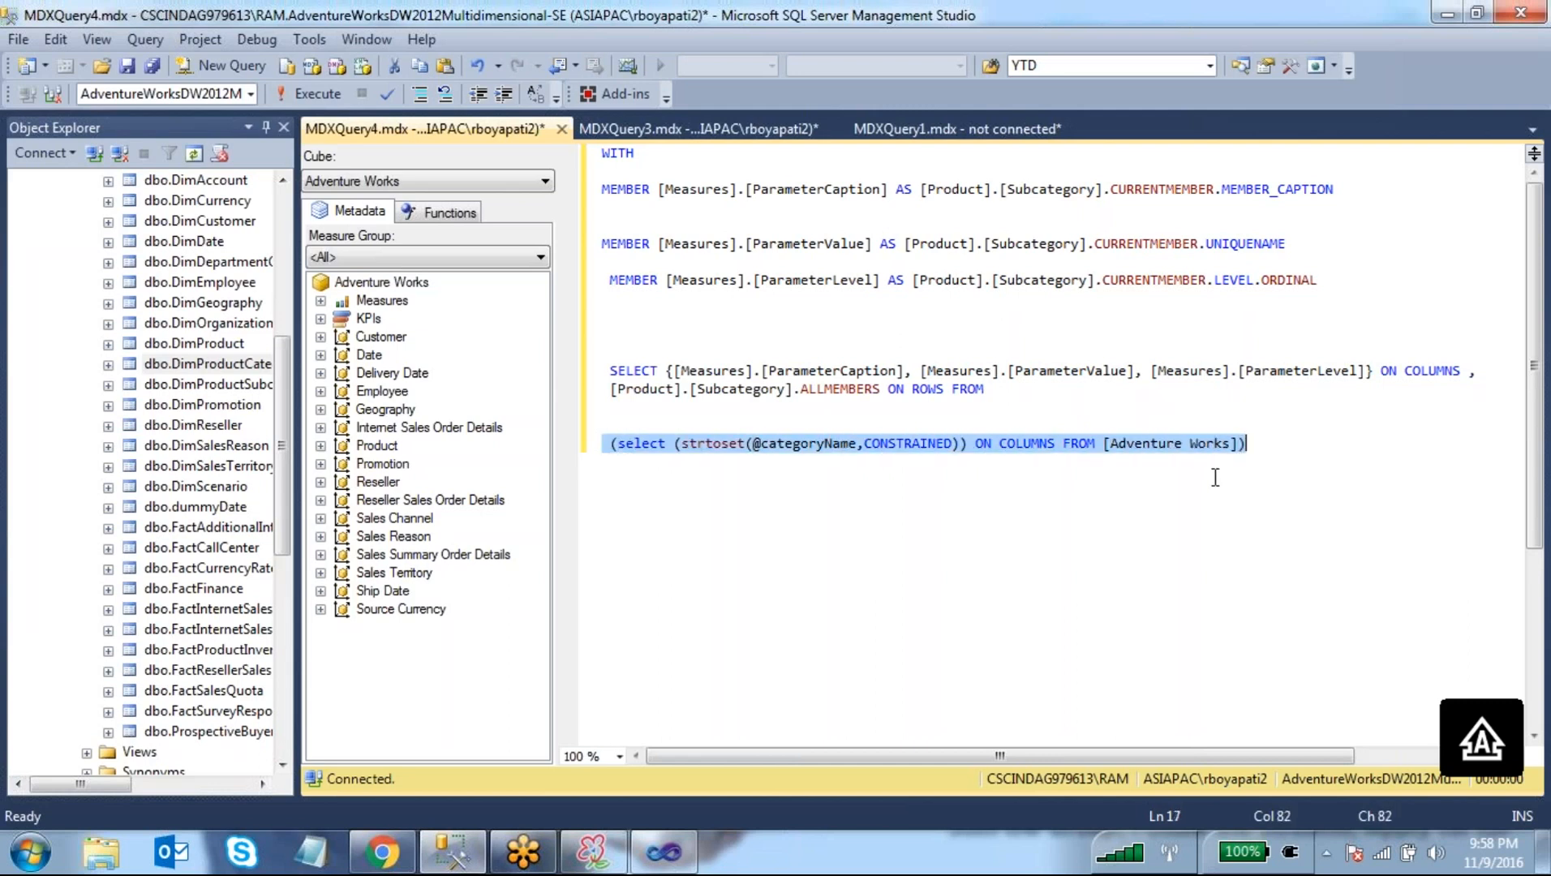
click(1180, 500)
drag(1236, 443, 1105, 443)
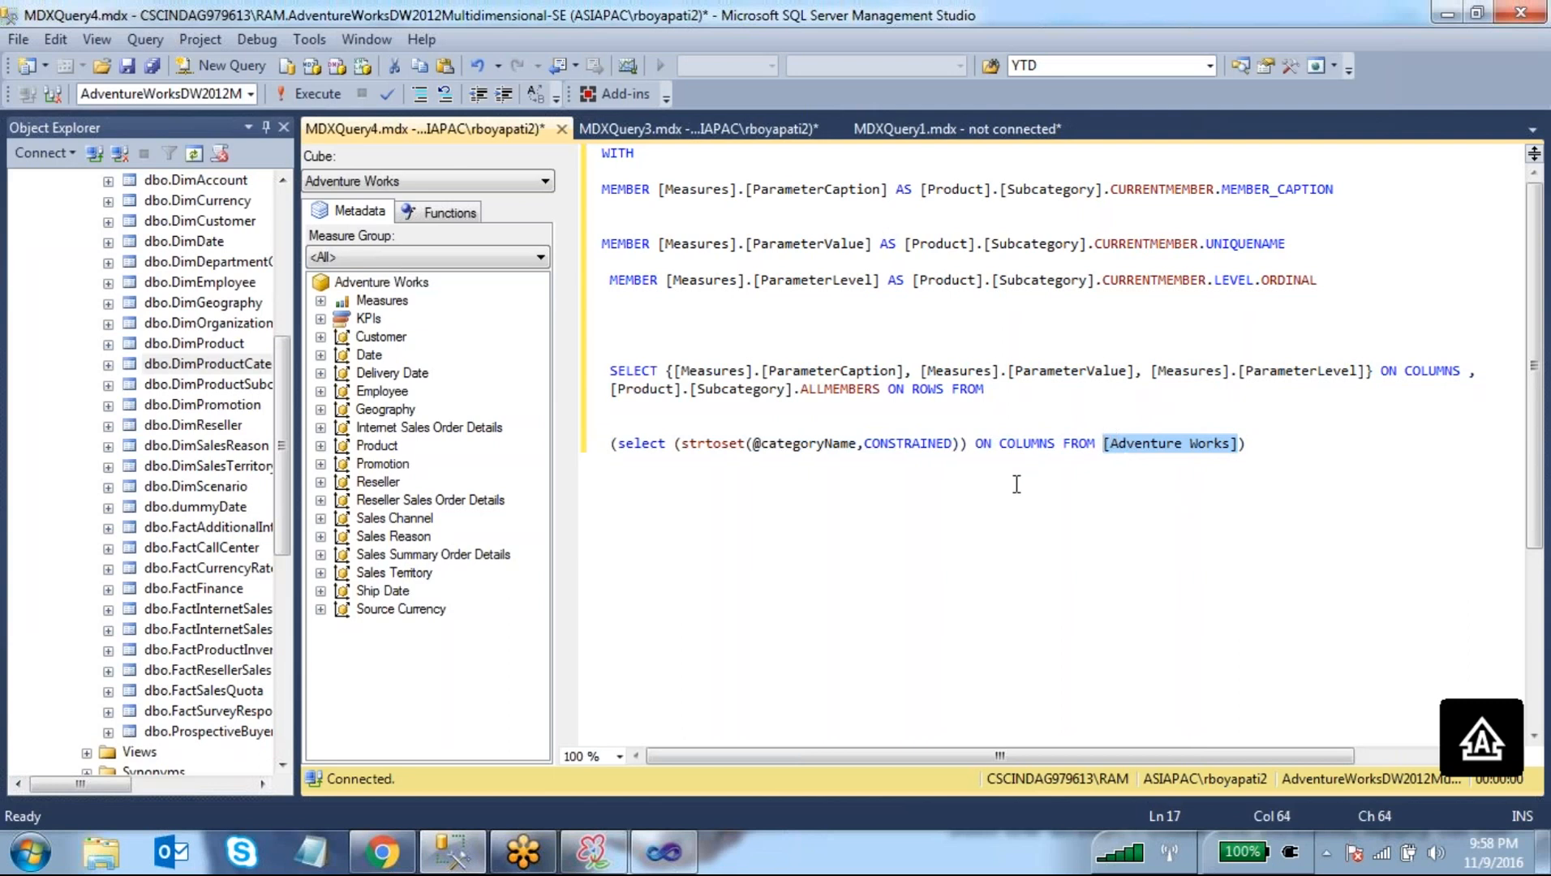
drag(859, 443, 747, 443)
key(ctrl+2)
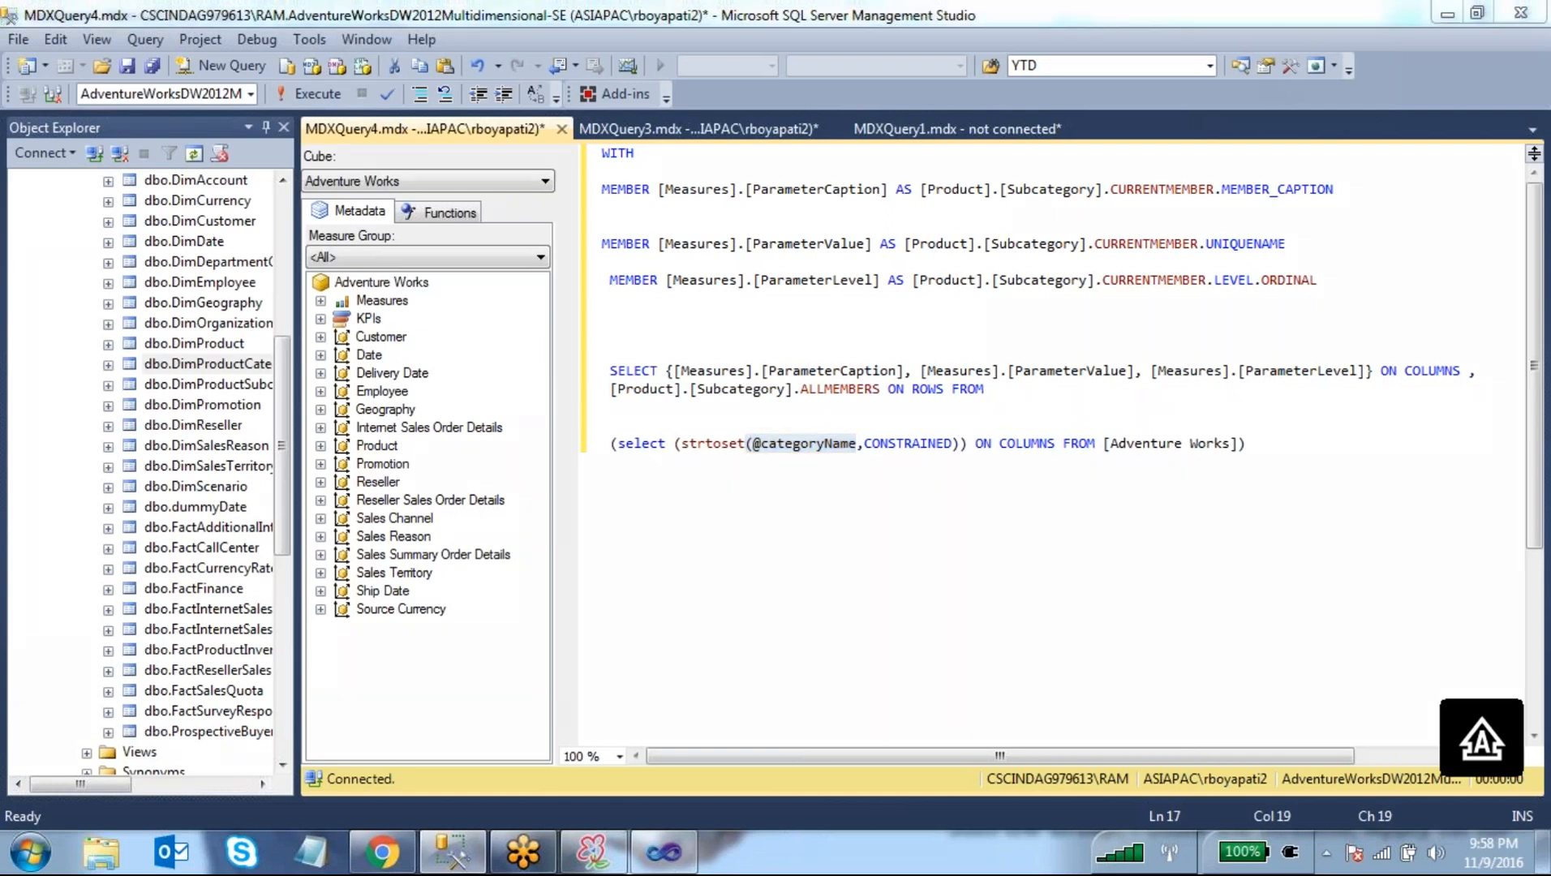
mouse_move(844, 420)
mouse_down()
mouse_move(741, 438)
mouse_move(865, 453)
mouse_move(859, 422)
mouse_up()
mouse_move(791, 469)
mouse_down()
mouse_move(792, 564)
mouse_move(816, 615)
mouse_up()
drag(831, 591, 849, 625)
drag(887, 567, 882, 605)
mouse_move(903, 566)
mouse_down()
mouse_move(884, 596)
mouse_move(917, 599)
mouse_up()
mouse_move(925, 584)
mouse_down()
mouse_move(923, 604)
mouse_move(974, 615)
mouse_up()
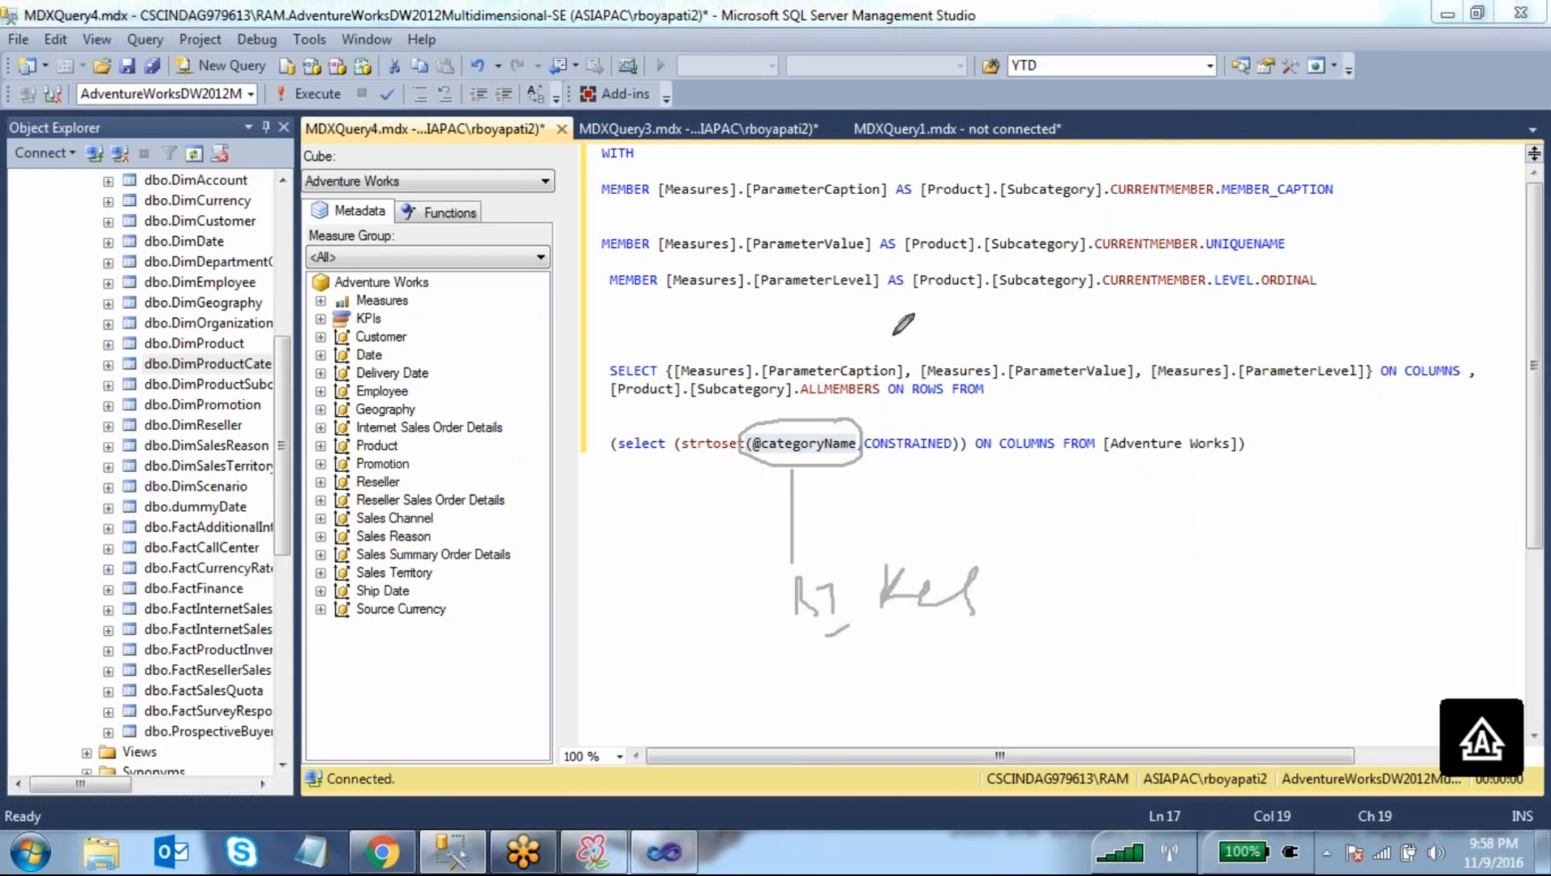
mouse_move(921, 520)
mouse_down()
mouse_move(841, 659)
mouse_move(947, 520)
mouse_up()
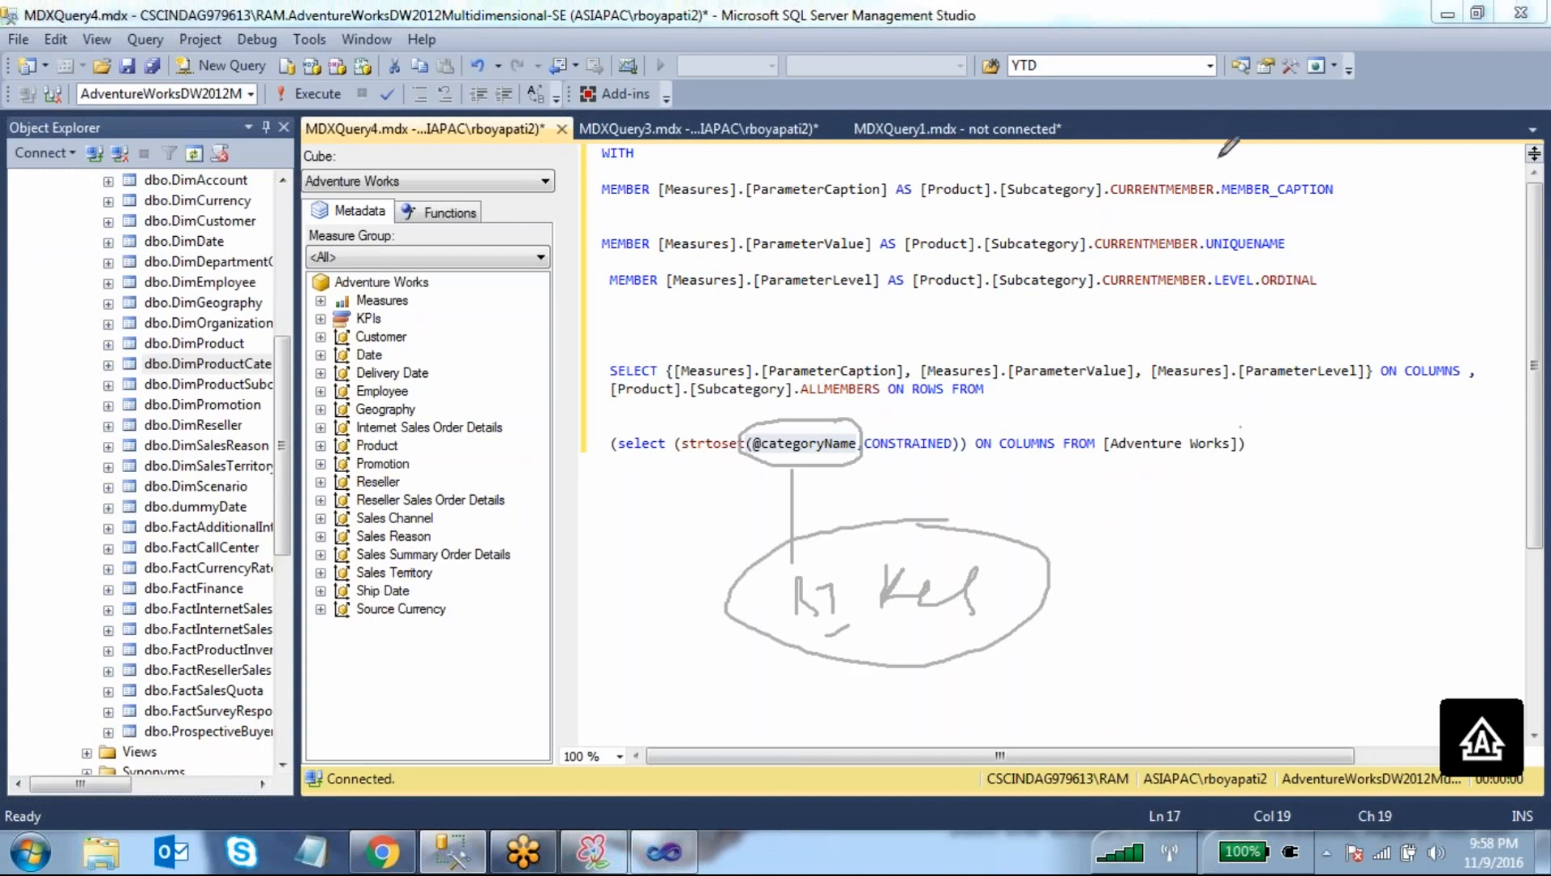
key(Escape)
click(1207, 554)
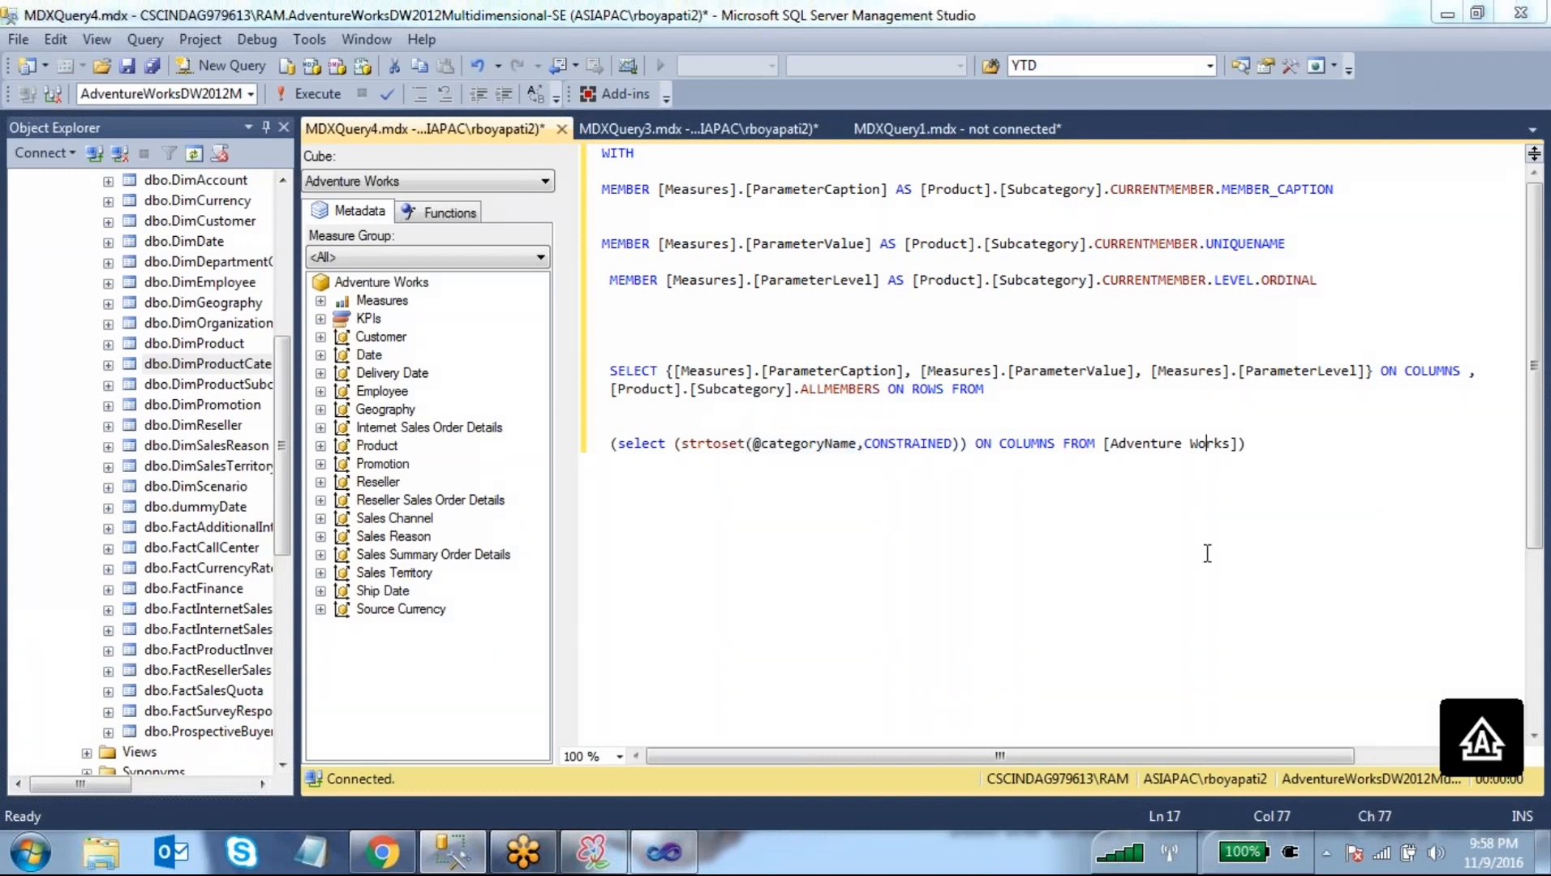
- Copy the entire MDX query, switch to Visual Studio and open the SubcategoryName dataset's query in the Query Designer
drag(1254, 445, 585, 114)
key(ctrl+c)
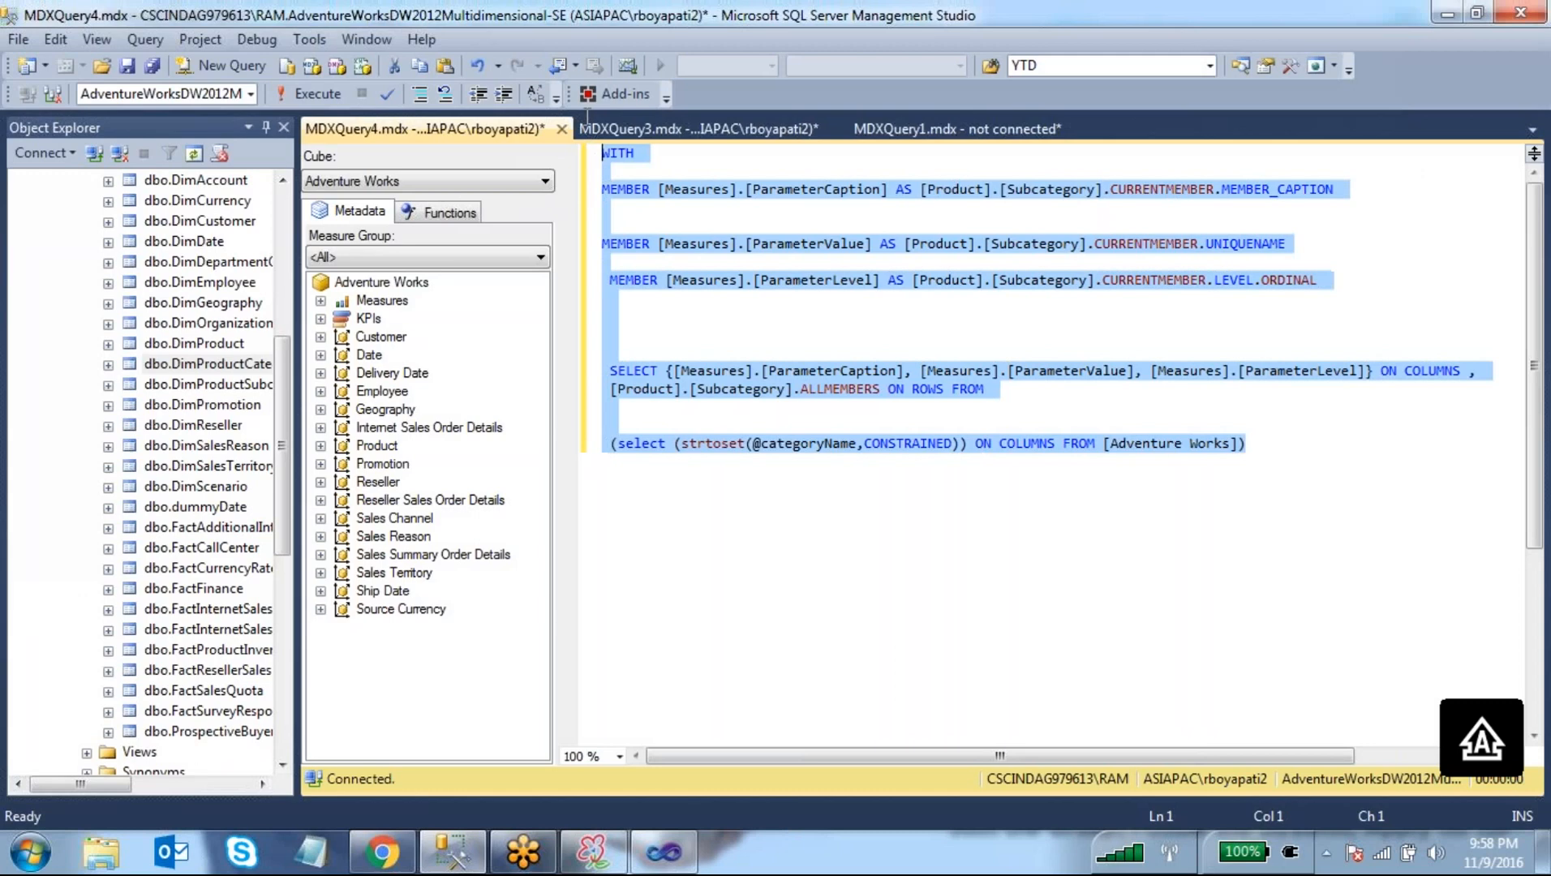
click(663, 852)
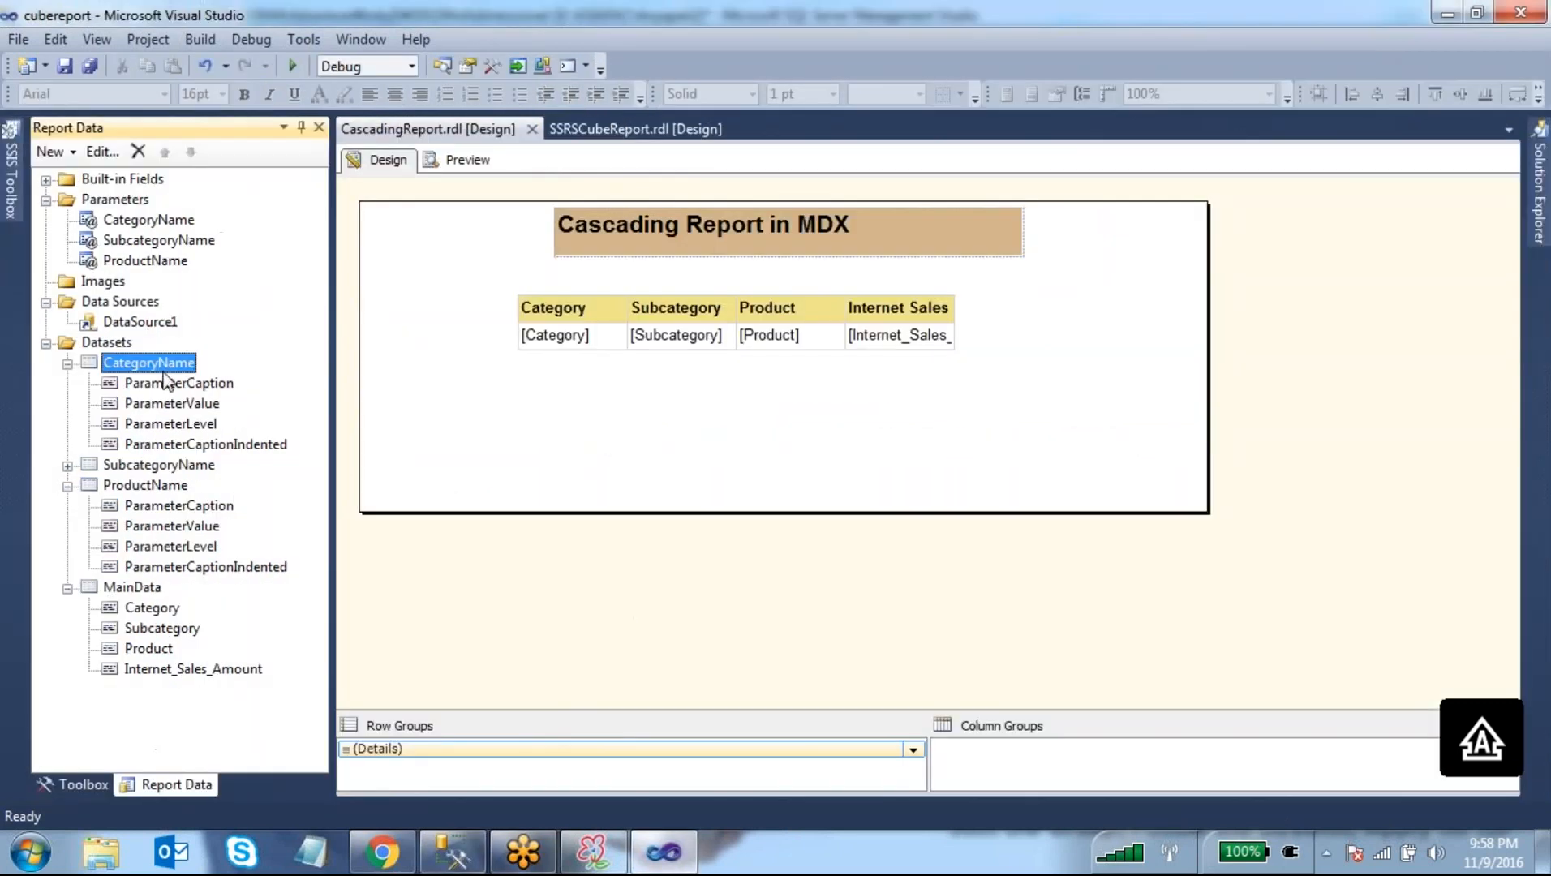
double_click(152, 466)
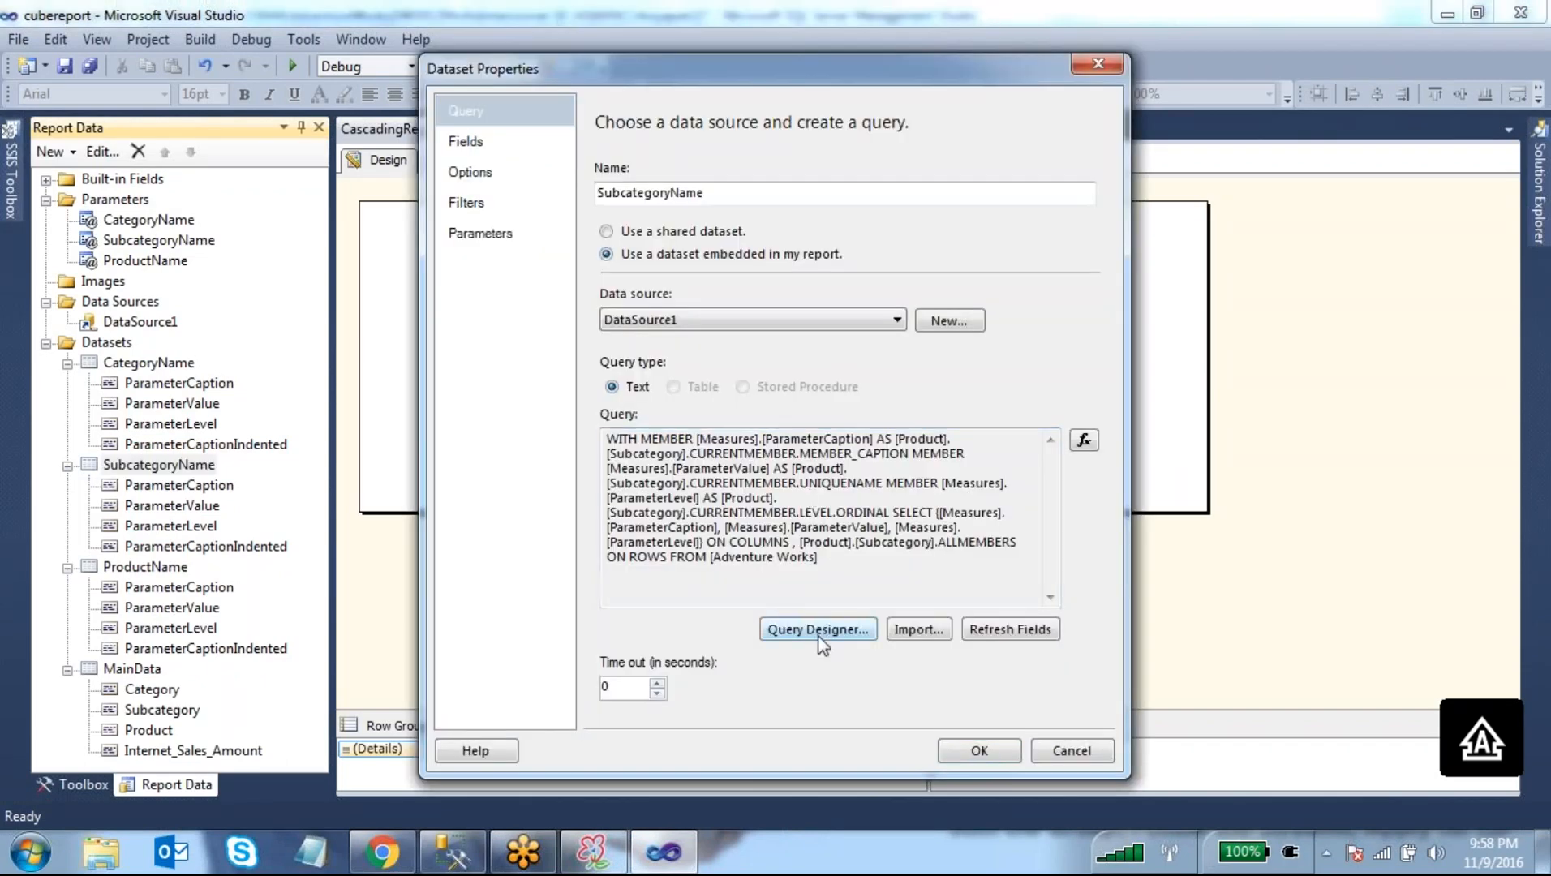
click(817, 733)
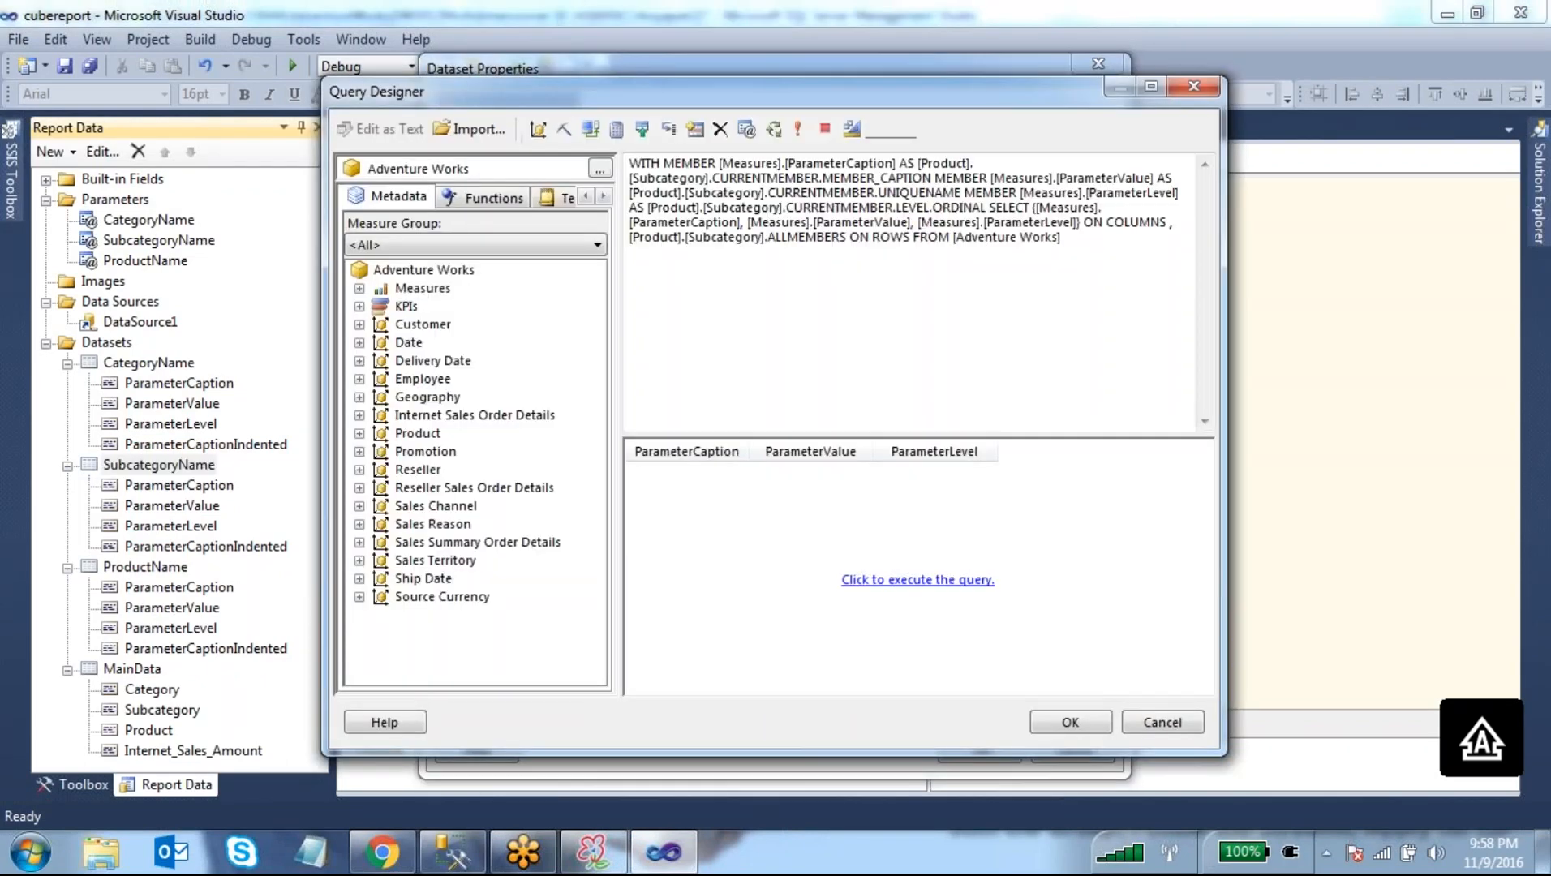
click(1005, 292)
drag(1086, 256, 542, 129)
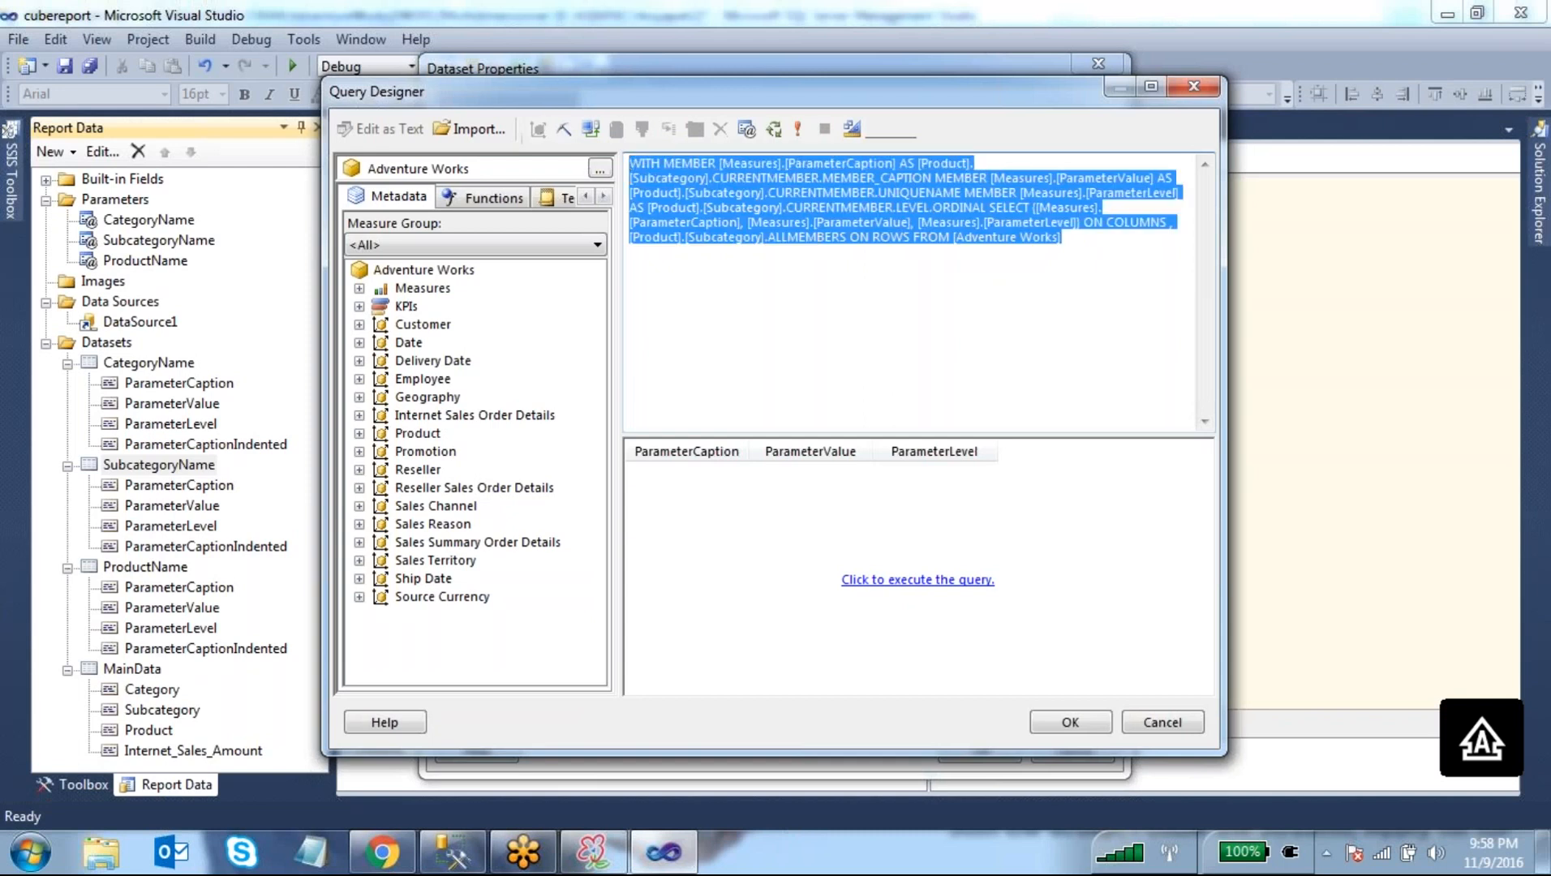
key(ctrl+v)
click(940, 293)
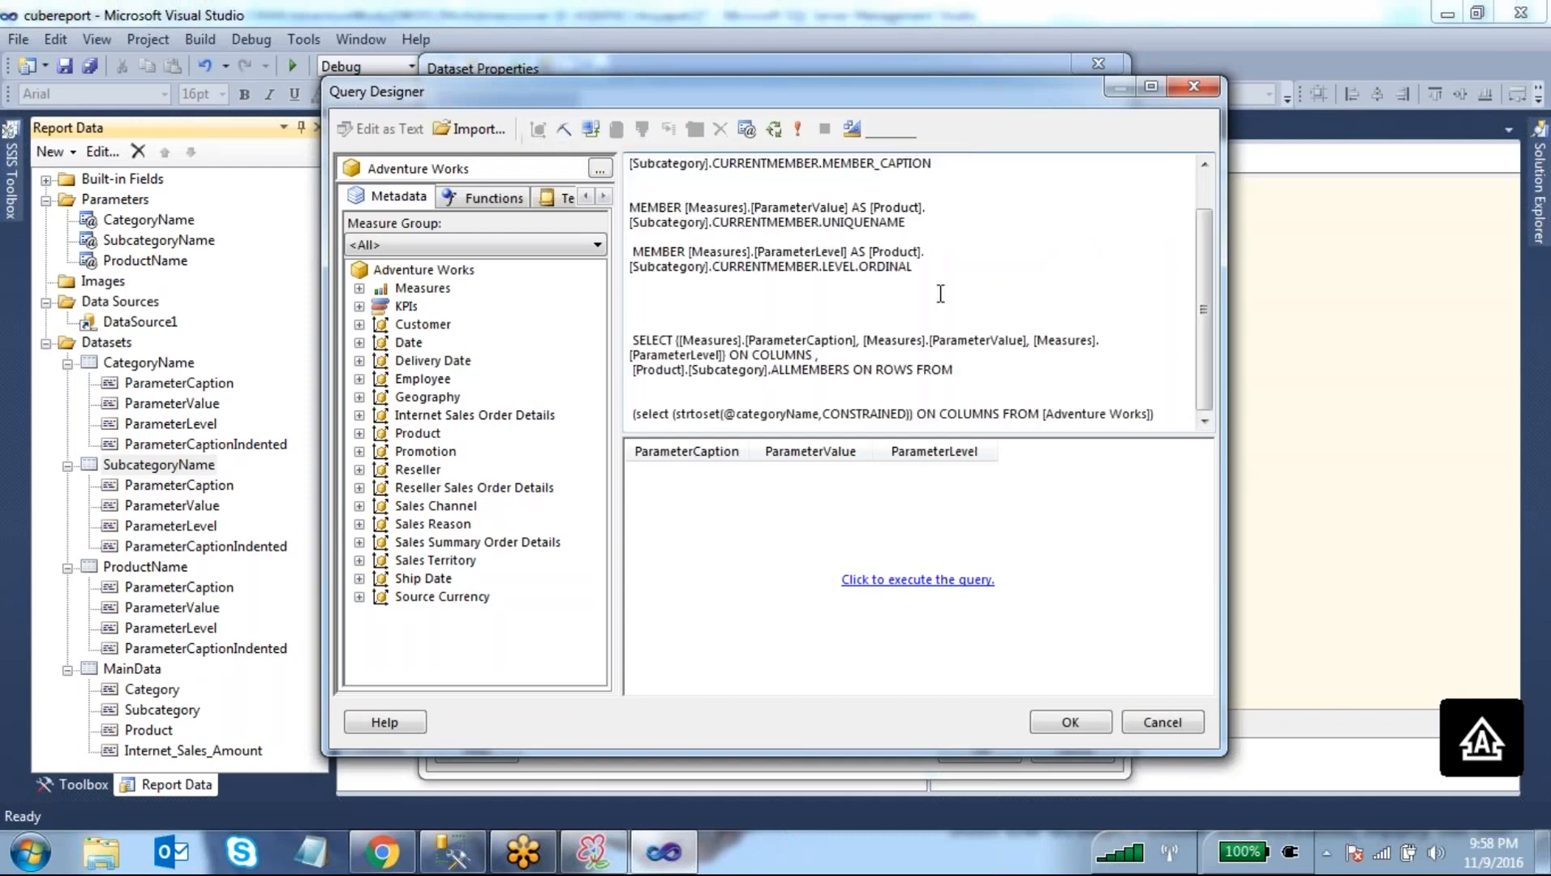
scroll(941, 294, up, 1)
scroll(940, 293, down, 1)
click(797, 128)
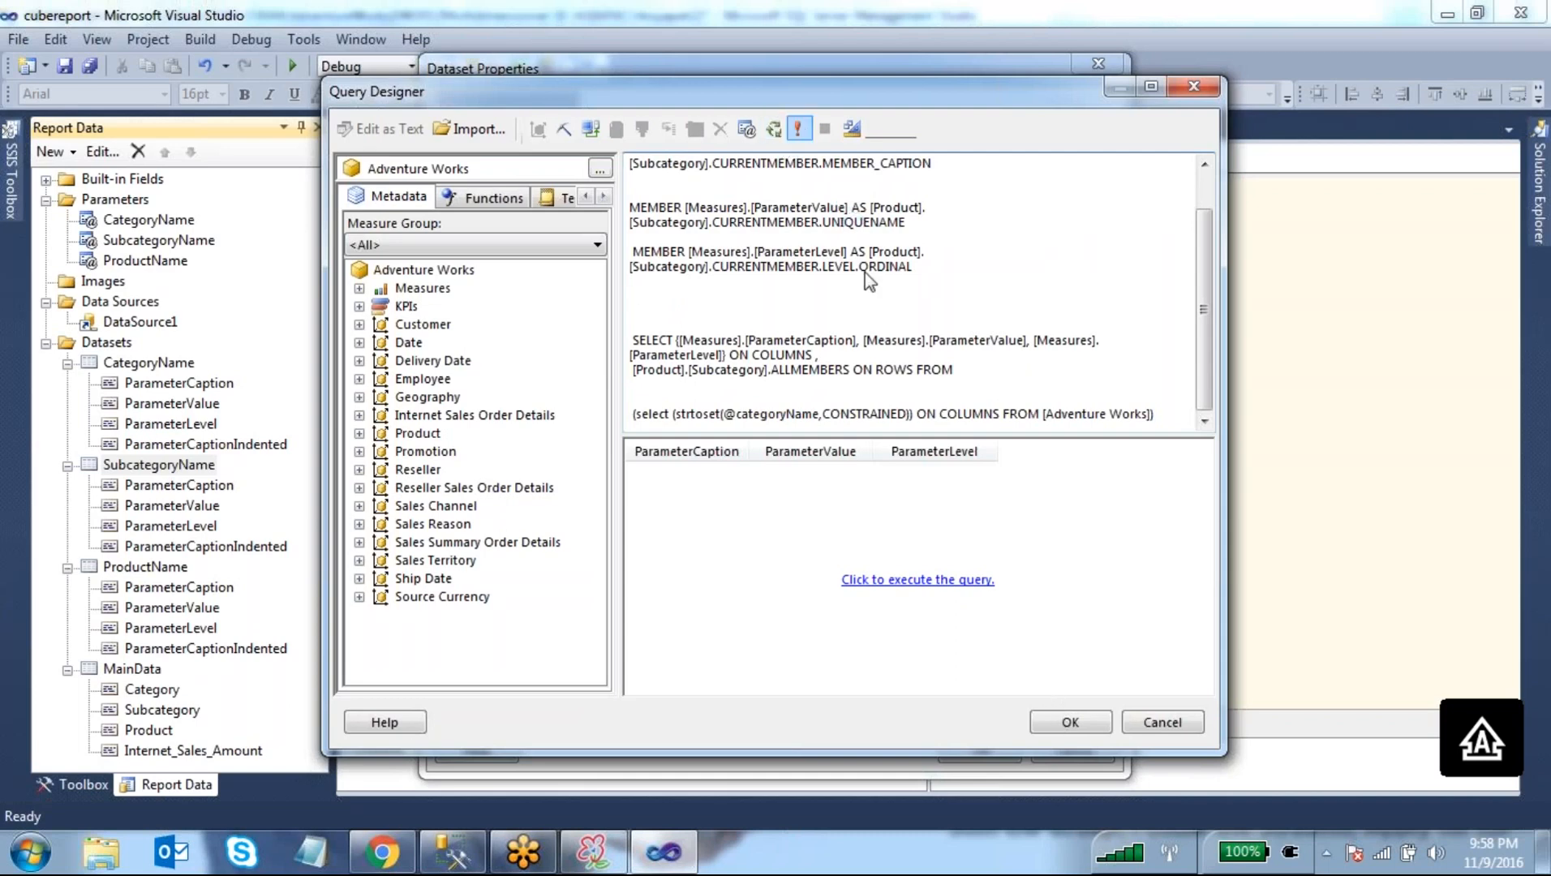
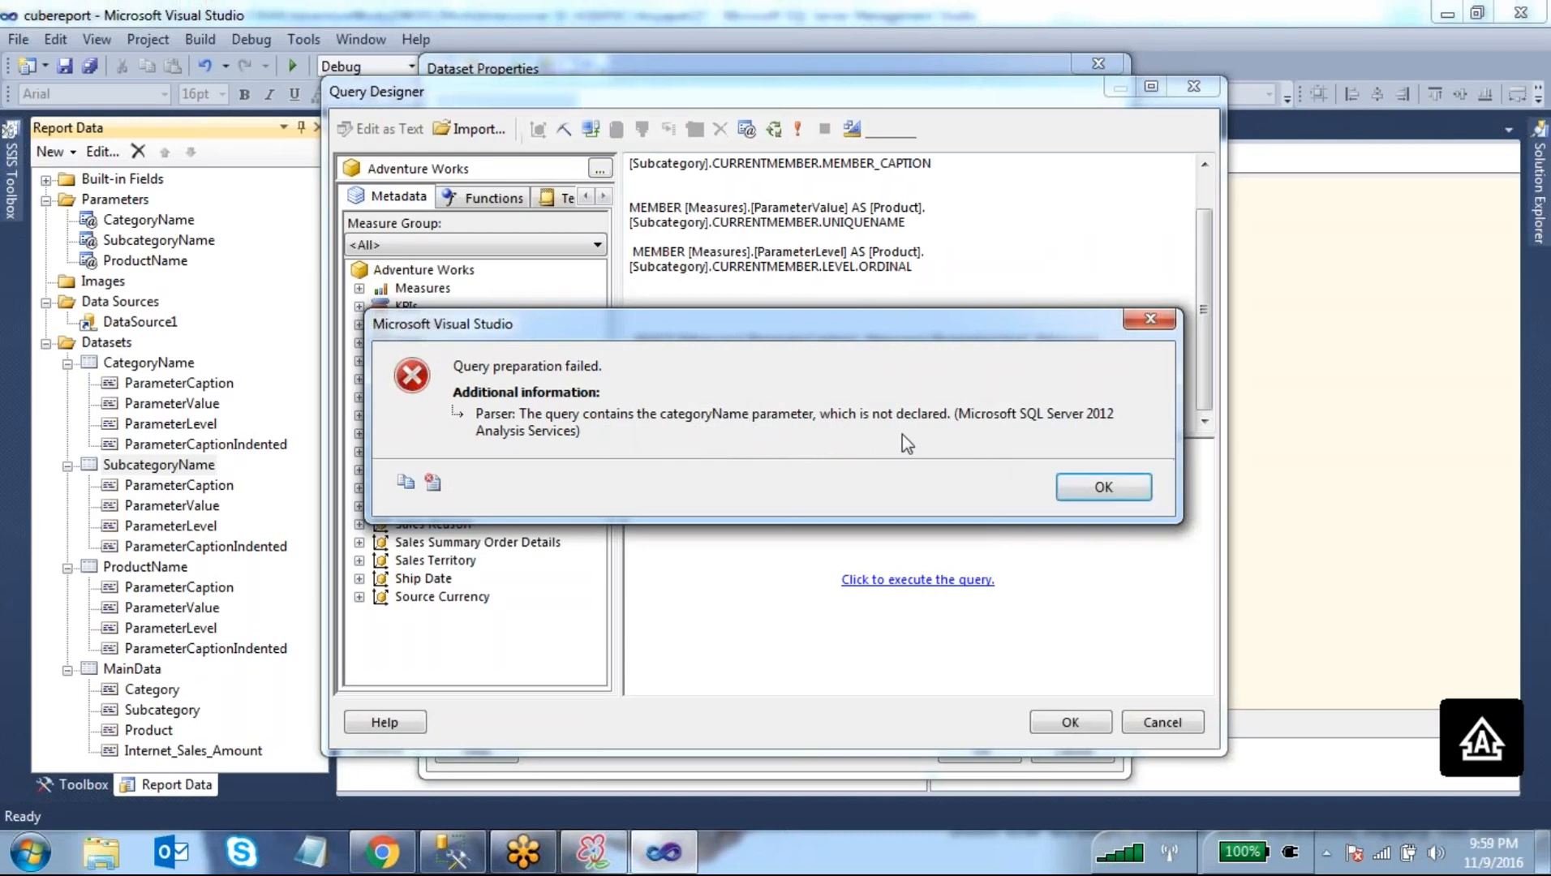
click(1104, 488)
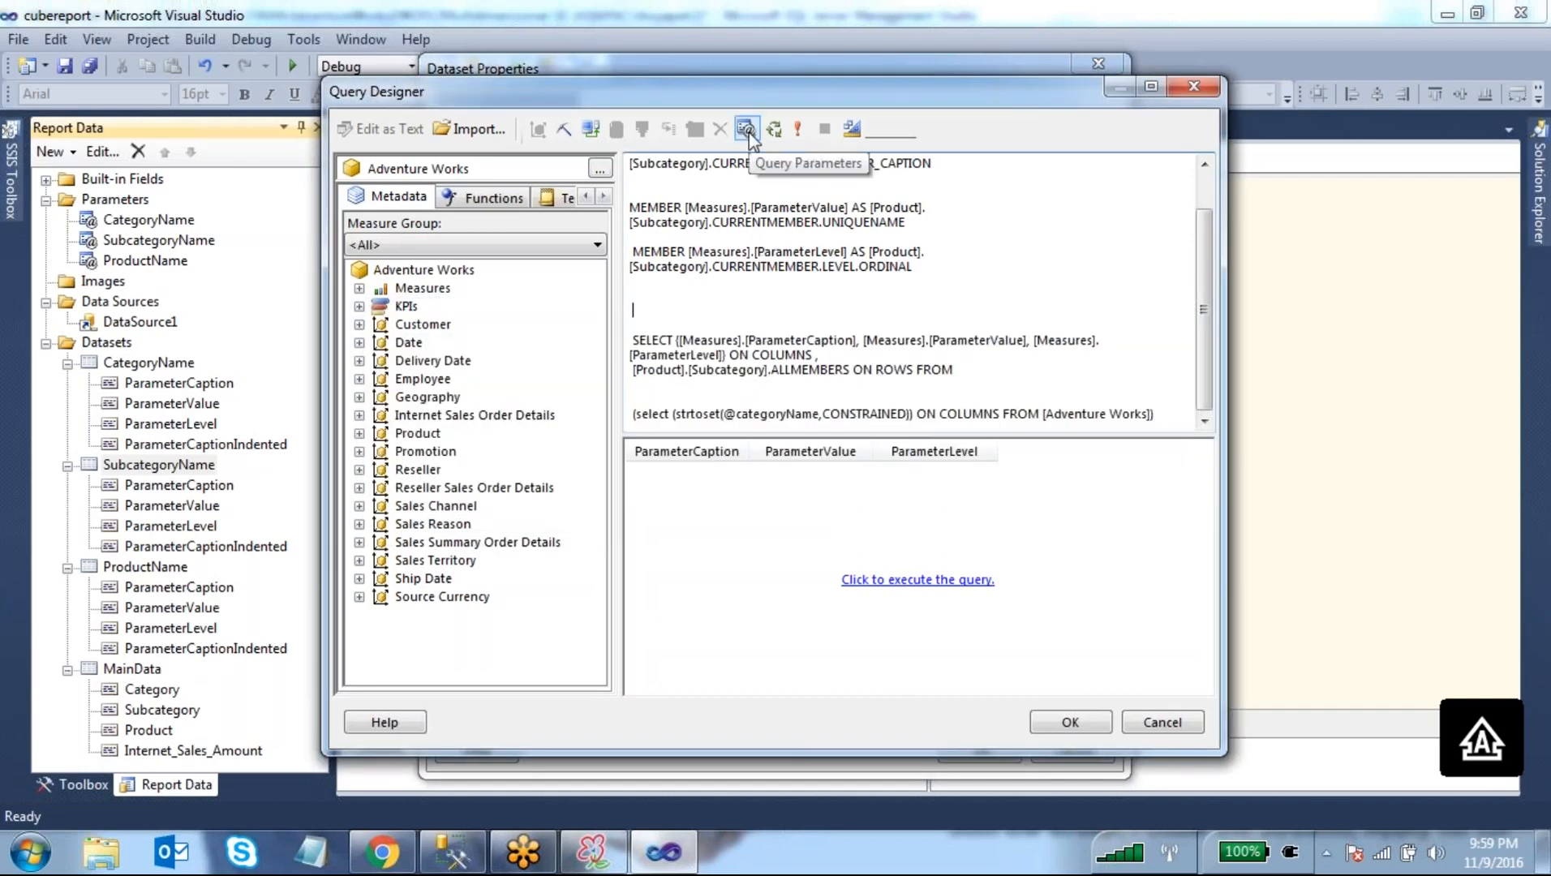
click(748, 130)
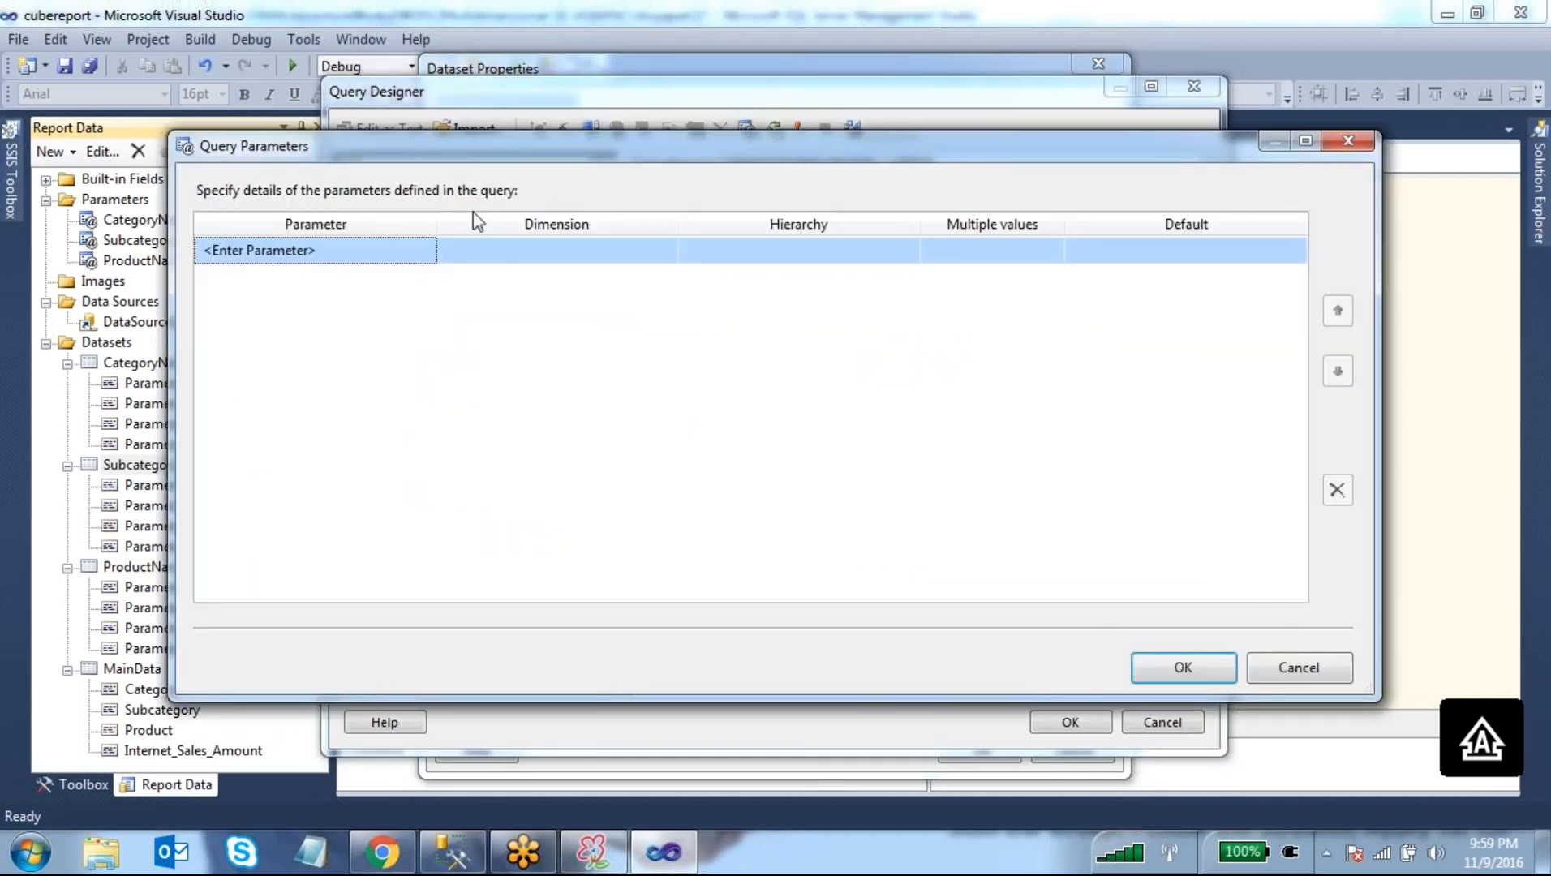
click(392, 249)
text(cATEGORYnAME)
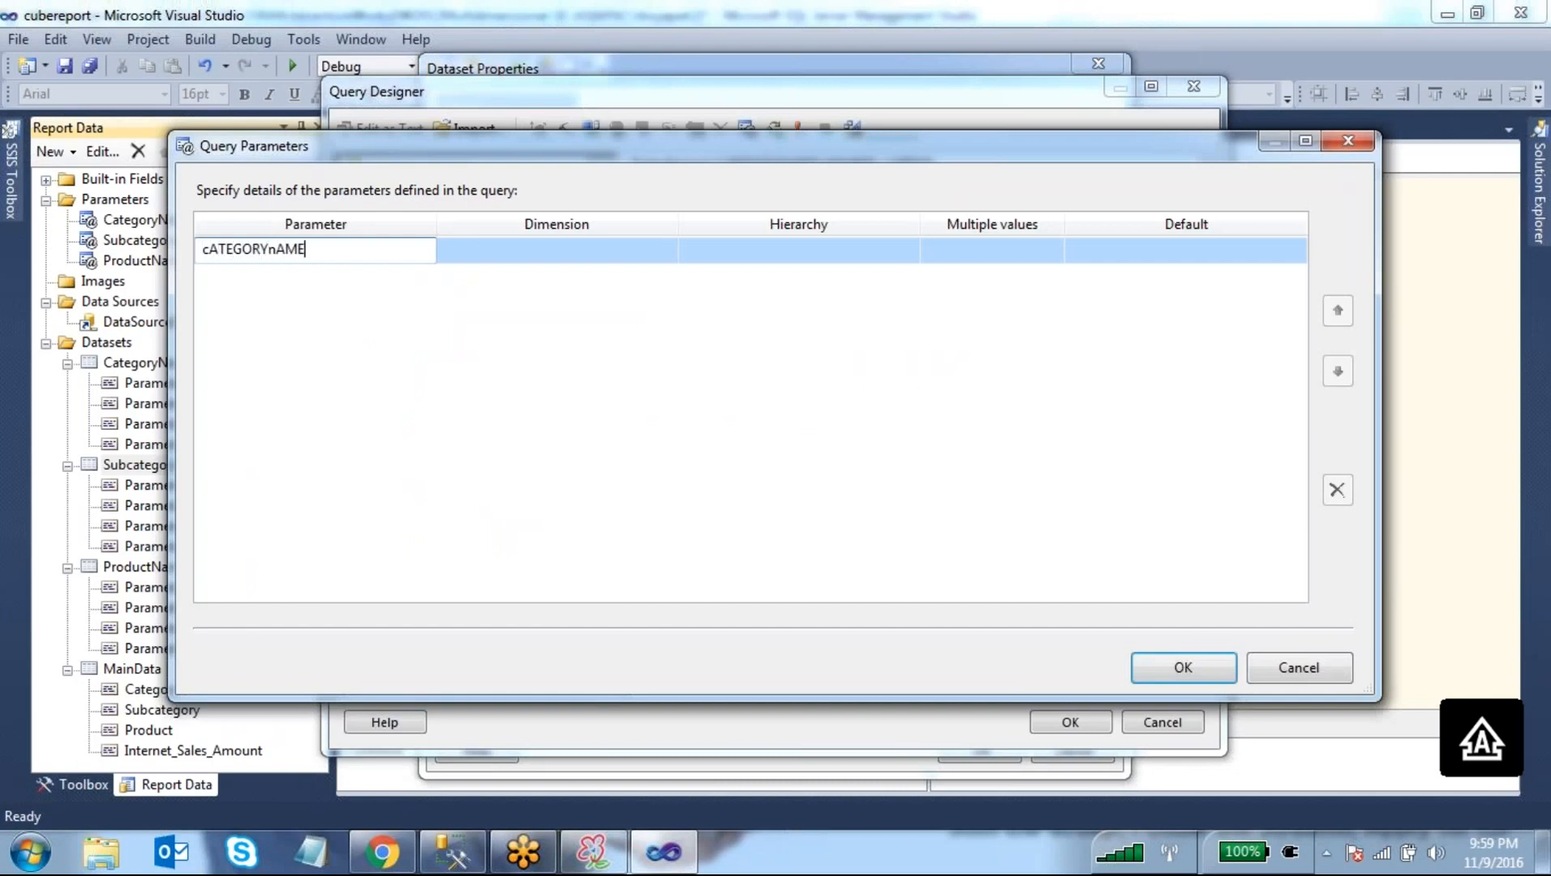
key(BackSpace)
key(BackSpace)
key(BackSpace)
key(BackSpace)
key(BackSpace)
key(BackSpace)
key(BackSpace)
key(BackSpace)
key(BackSpace)
key(BackSpace)
key(BackSpace)
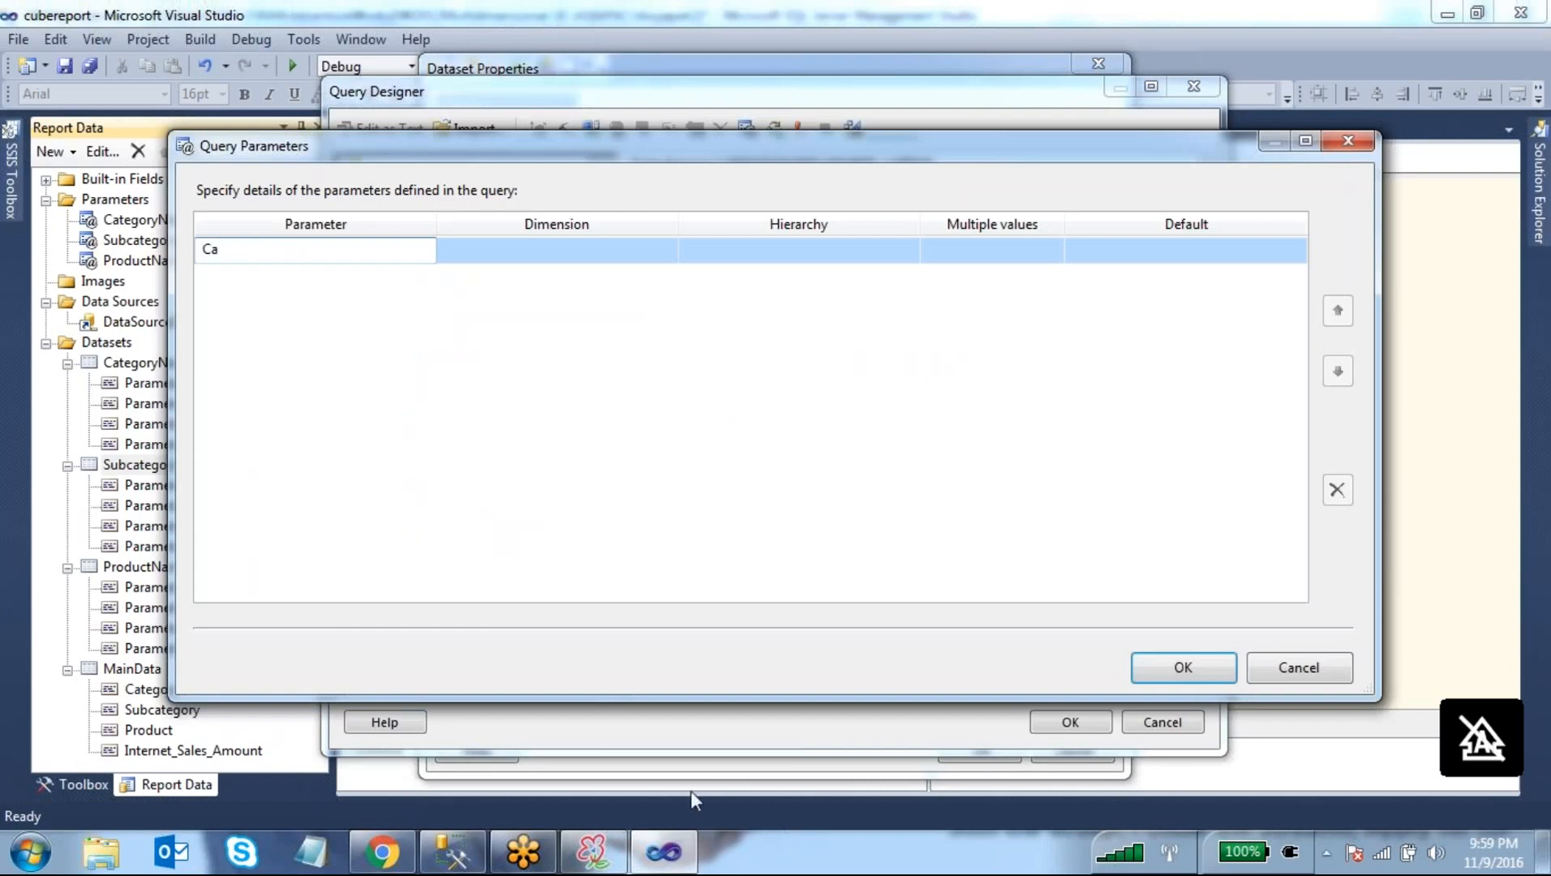
click(452, 852)
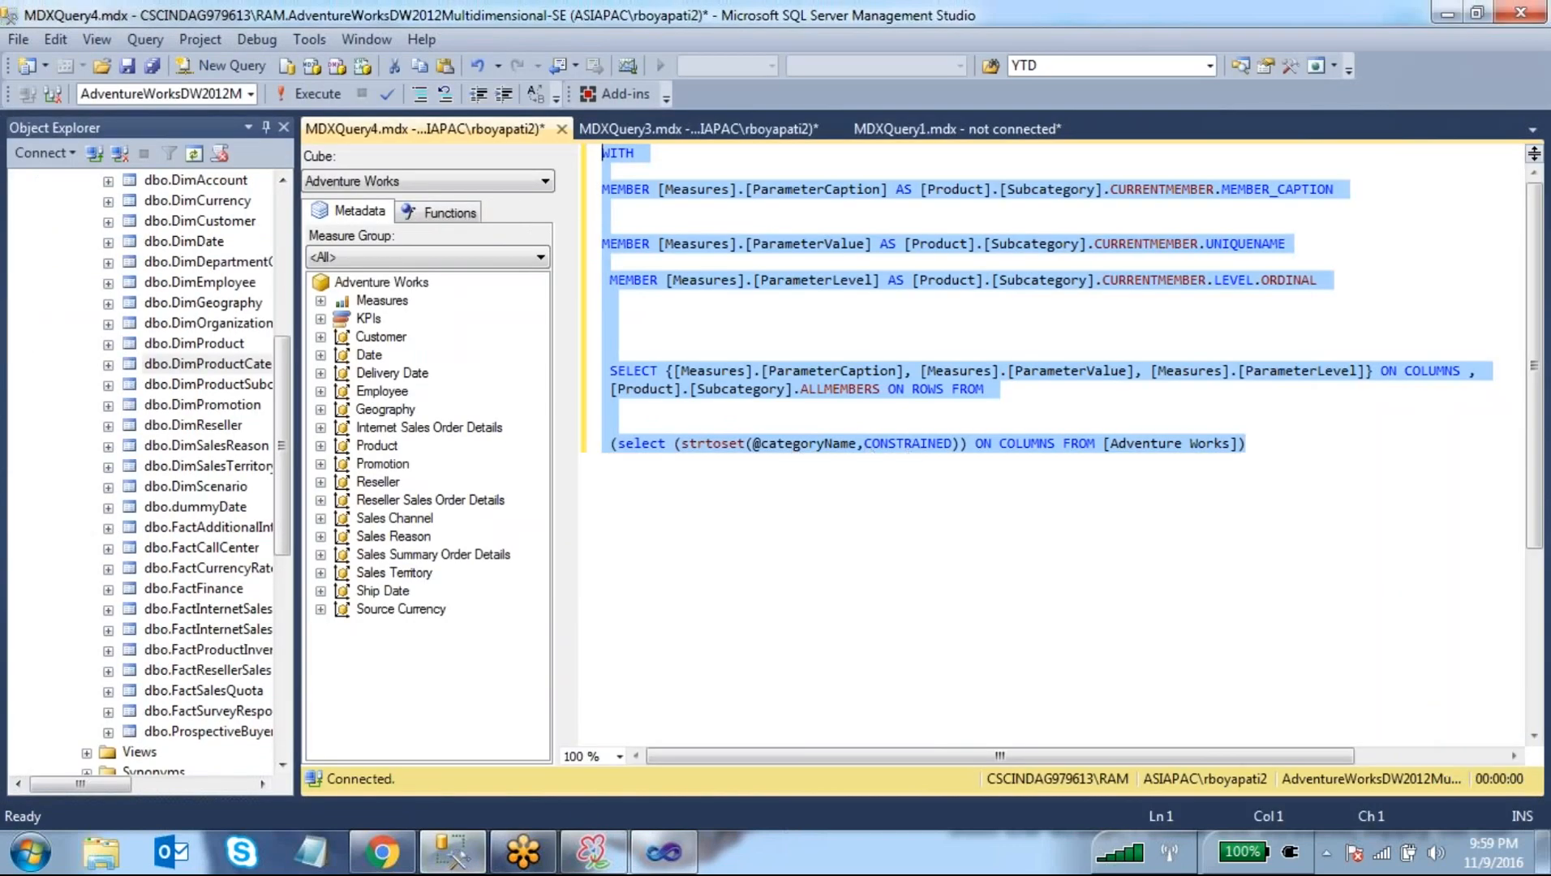
click(802, 443)
drag(856, 443, 752, 443)
click(774, 444)
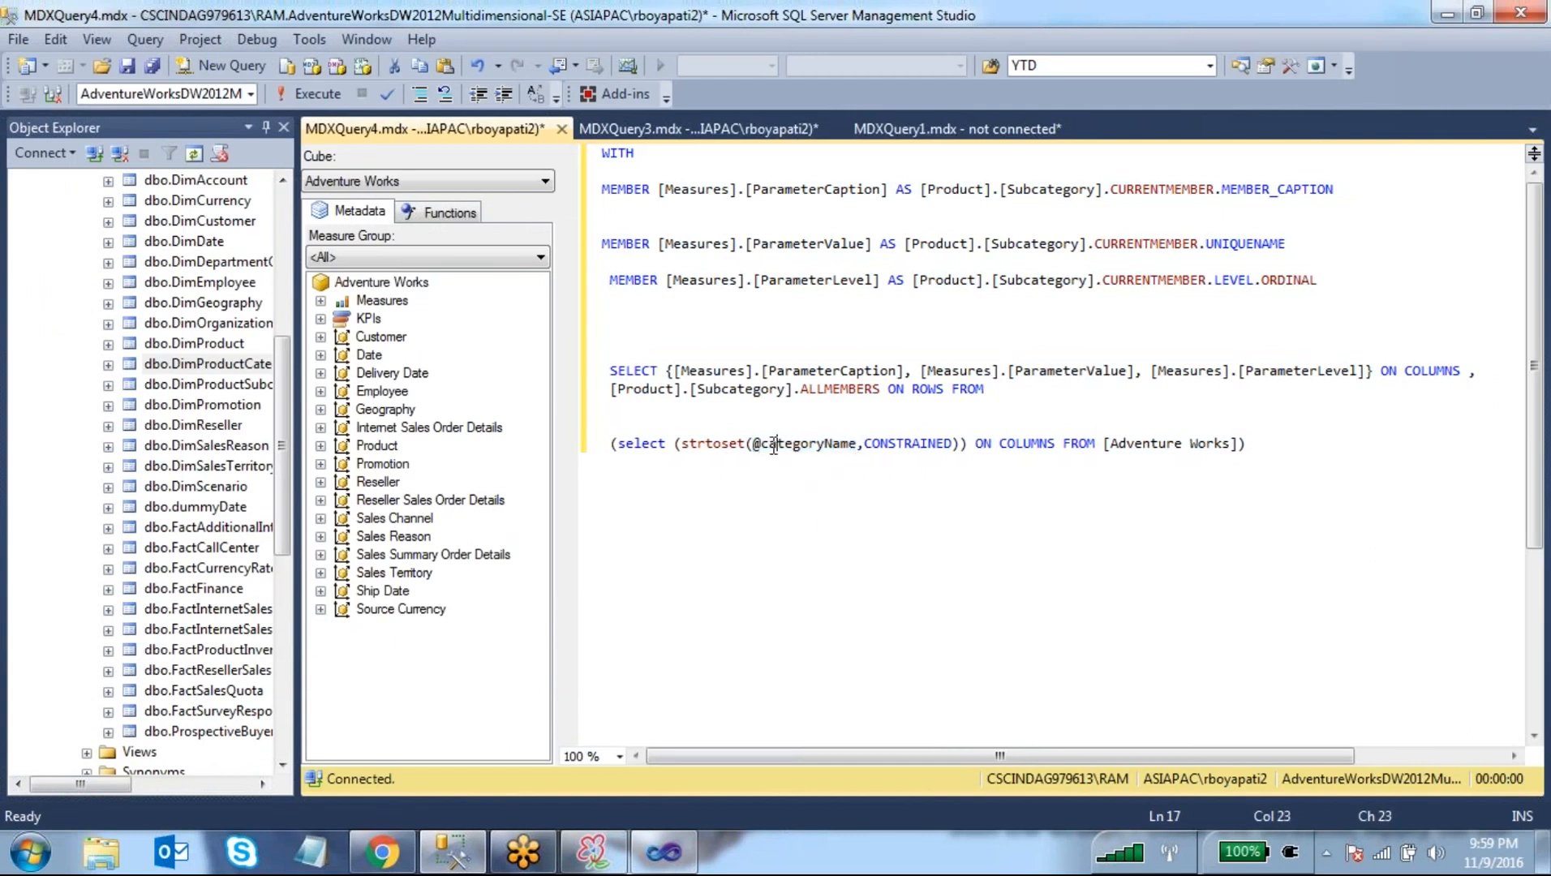
key(BackSpace)
text(C)
click(675, 844)
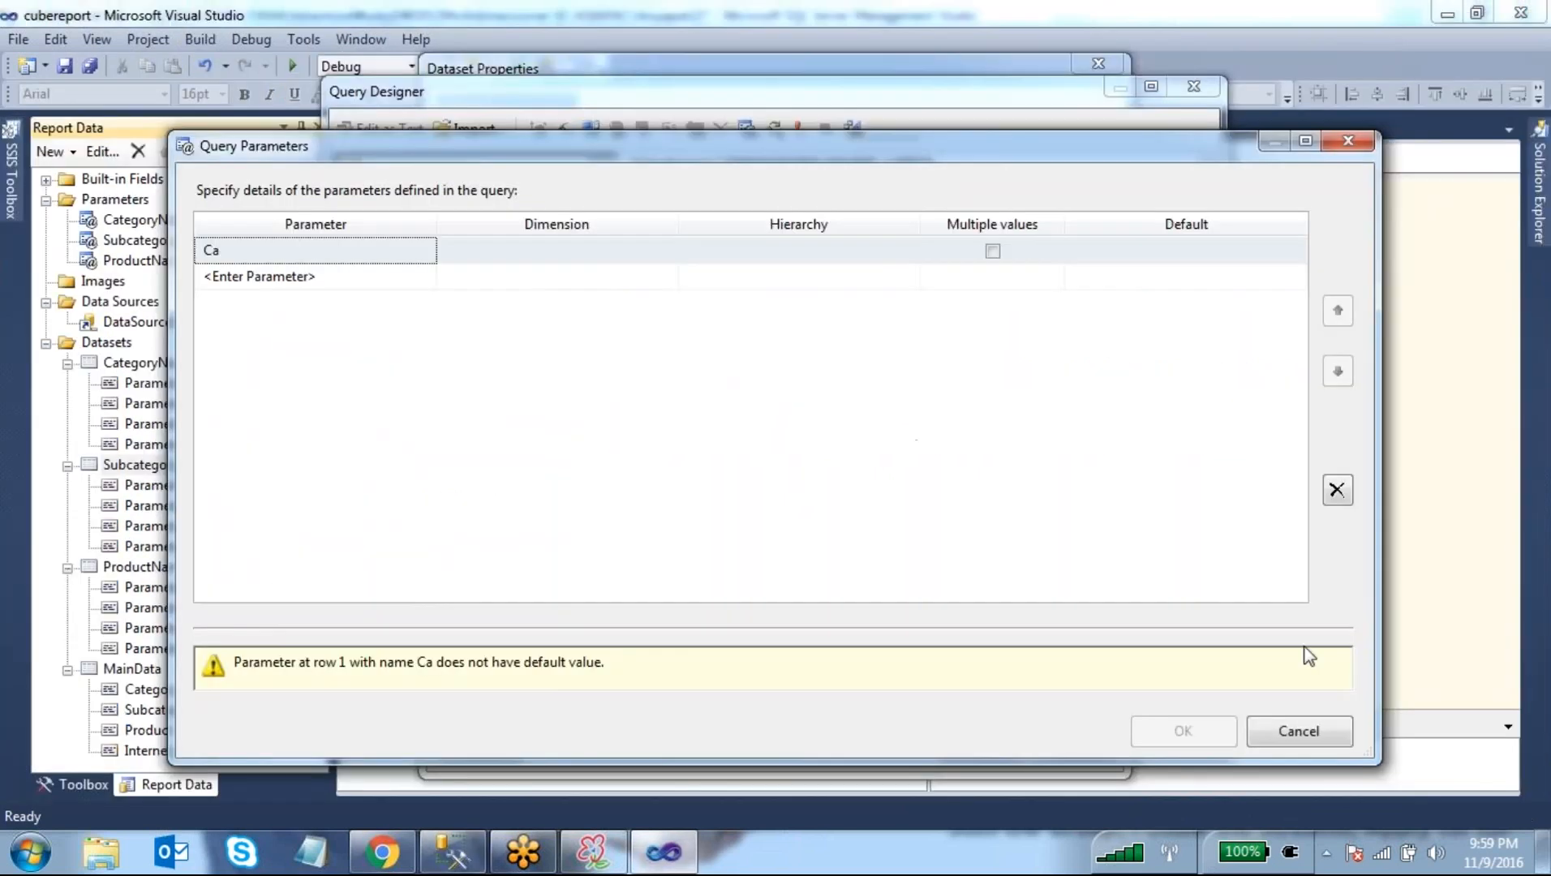
click(1323, 731)
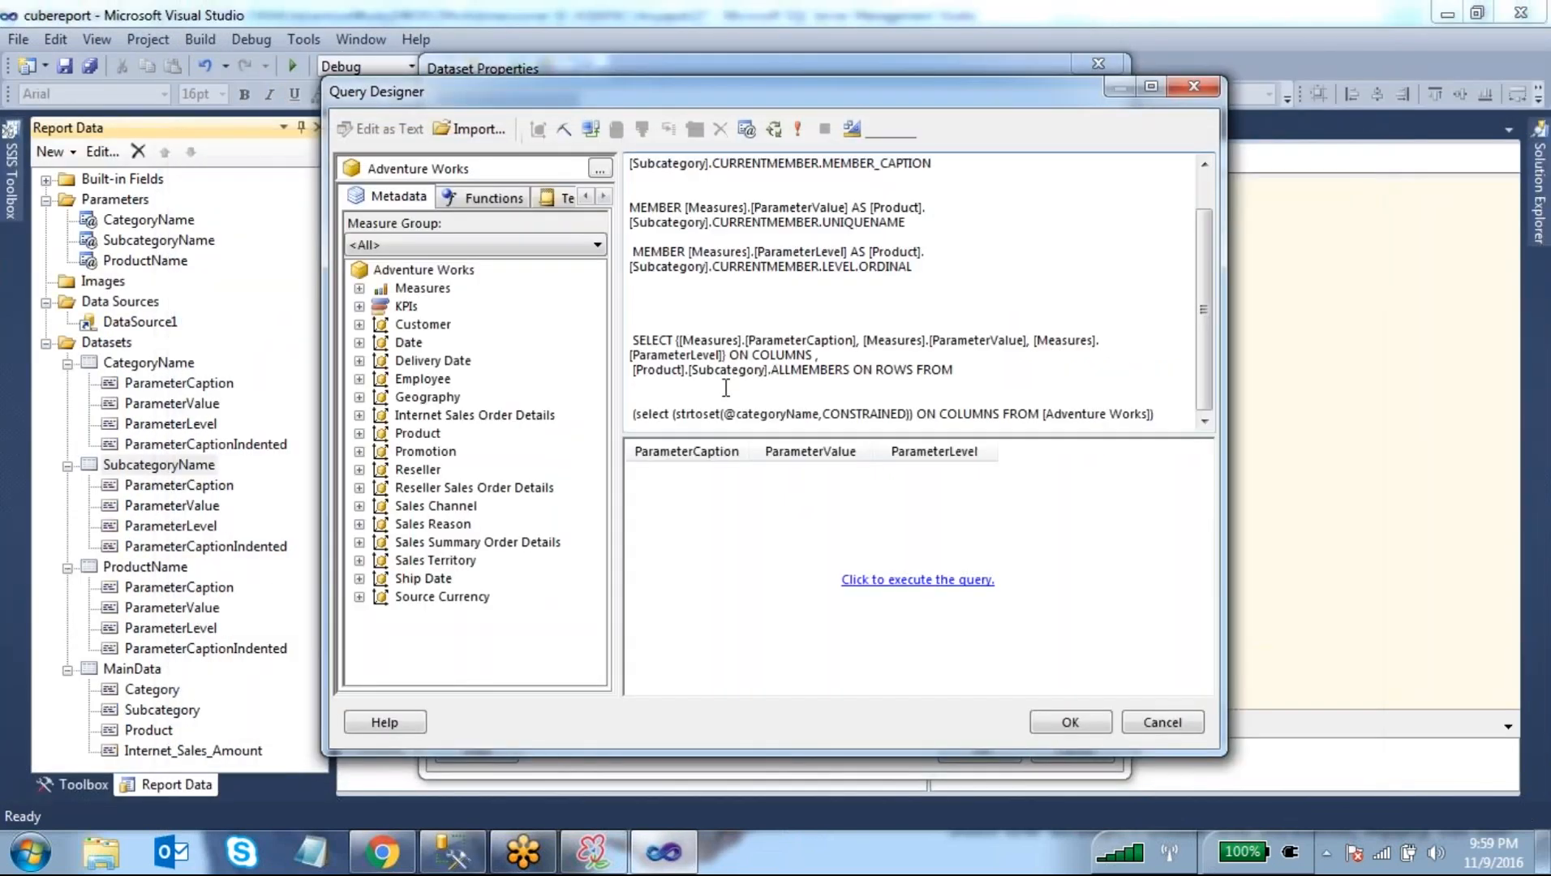
click(738, 415)
key(Delete)
text(C)
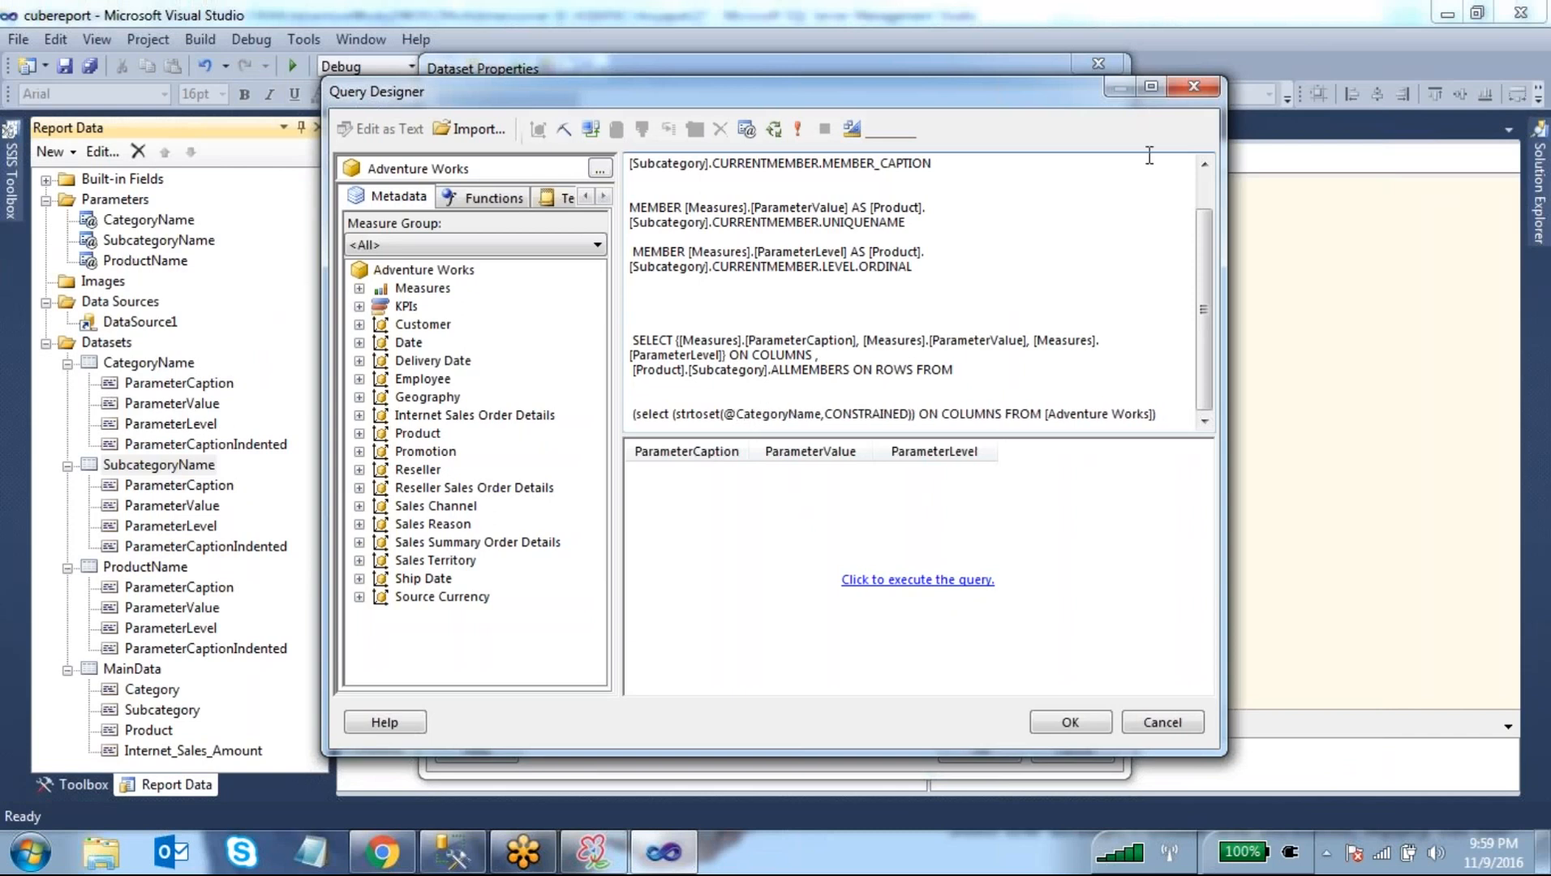
click(1276, 77)
mouse_move(197, 215)
mouse_down()
mouse_move(127, 203)
mouse_move(291, 279)
mouse_move(544, 326)
mouse_move(763, 408)
mouse_up()
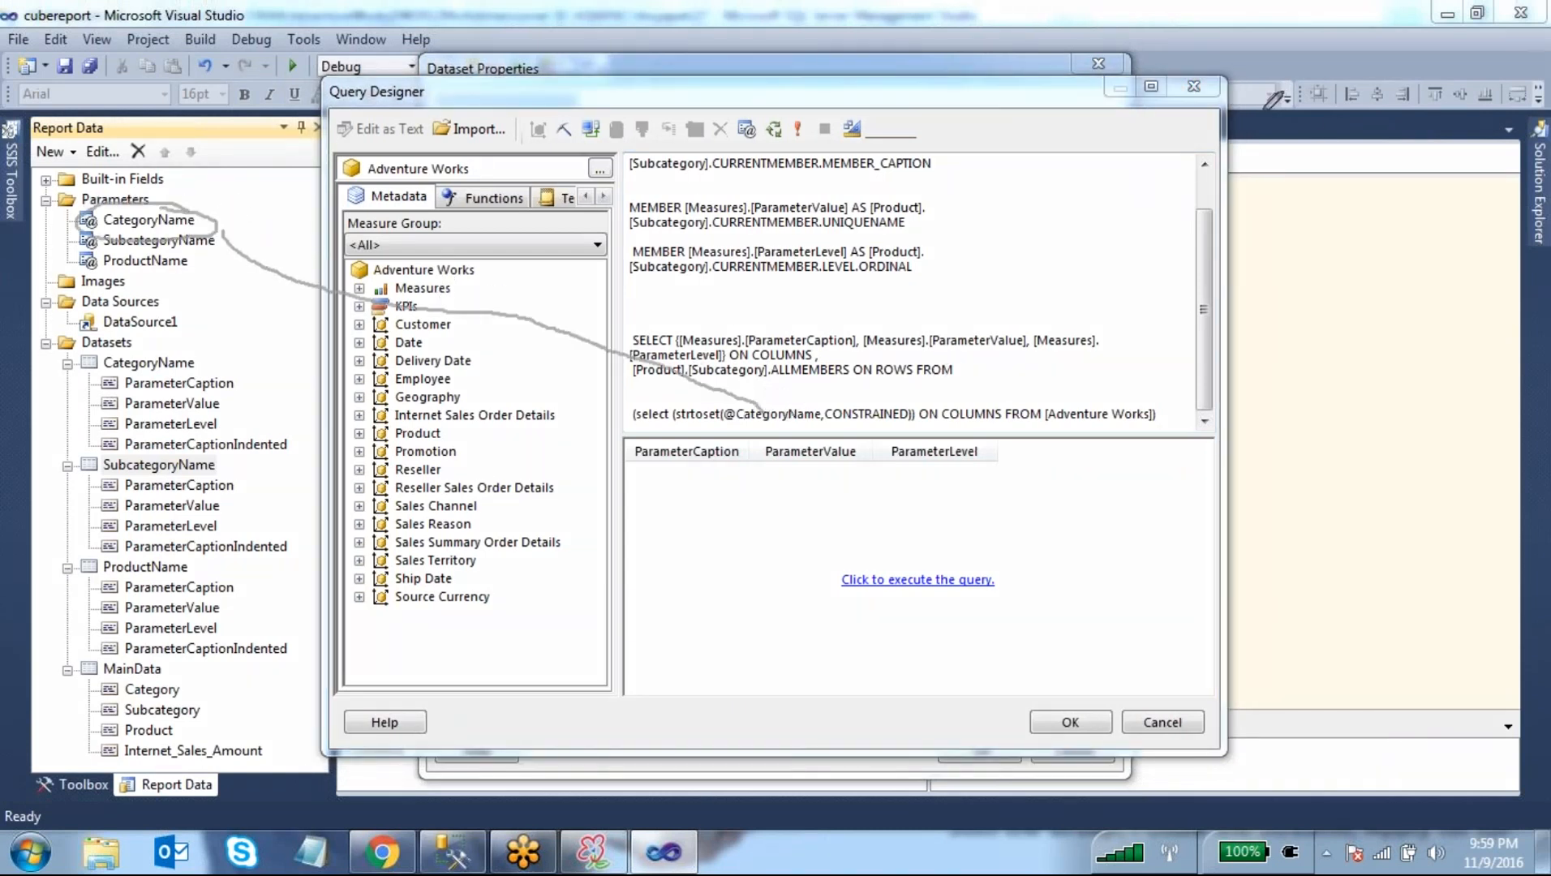
click(1424, 76)
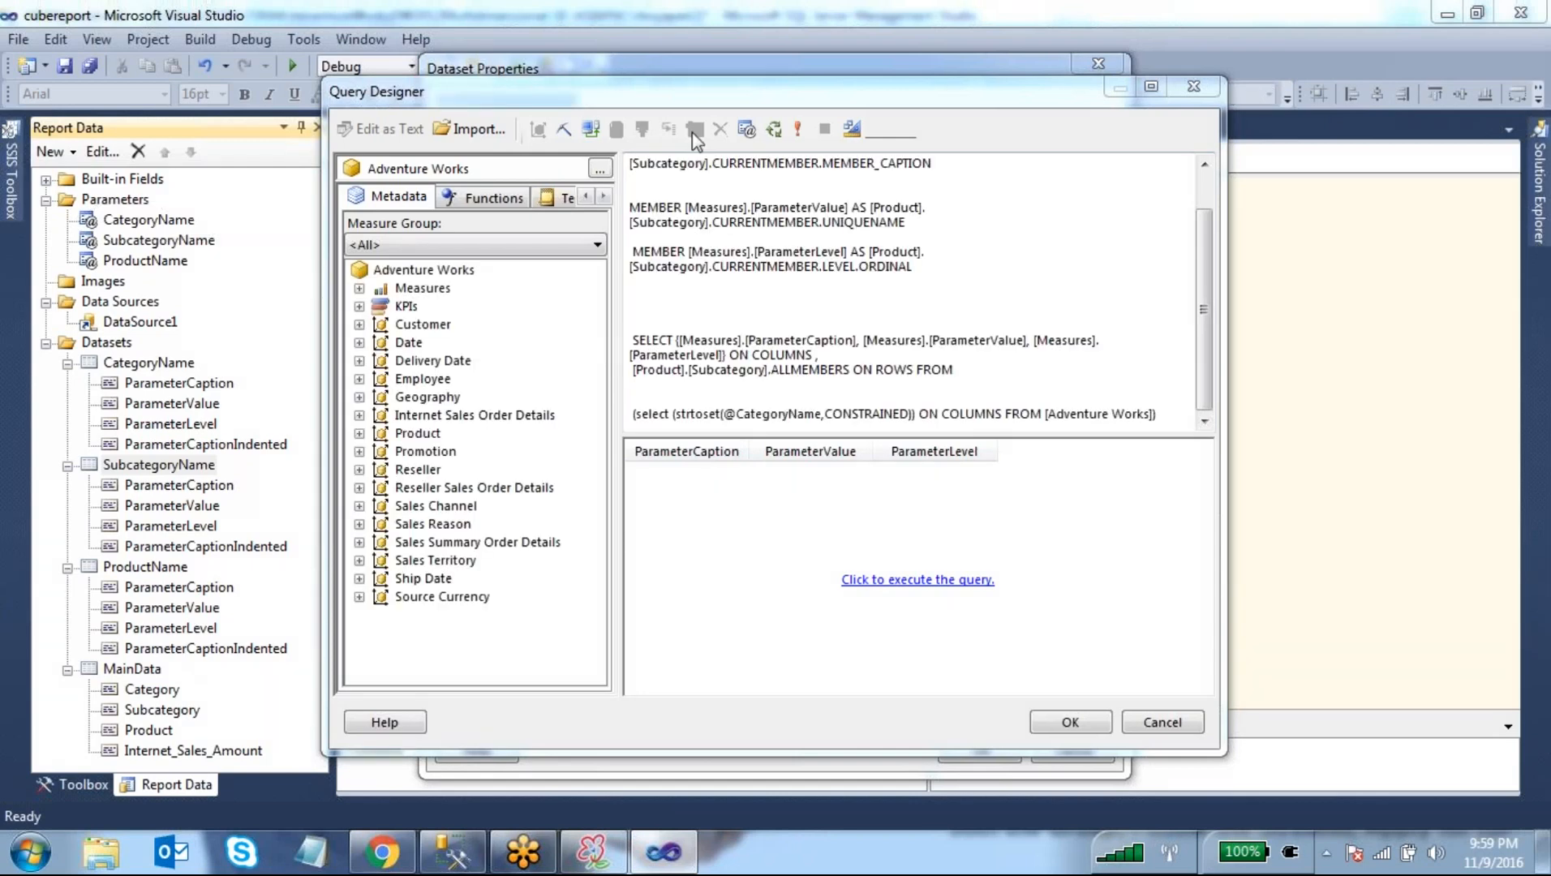
- Declare a query parameter named CategoryName for the SubcategoryName query and assign it the Product dimension
click(747, 130)
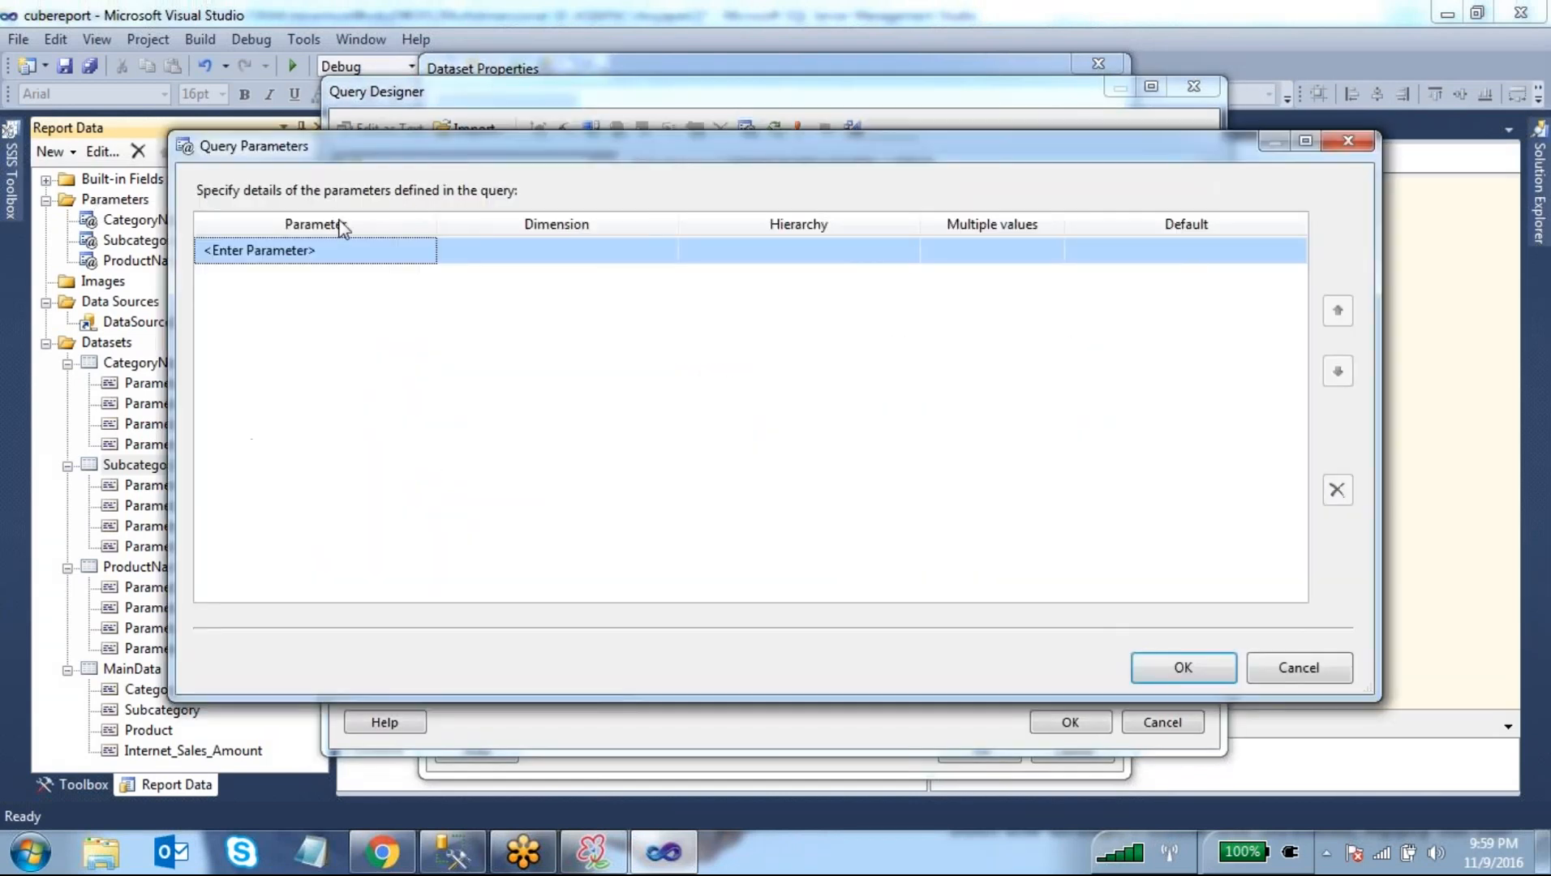
click(345, 250)
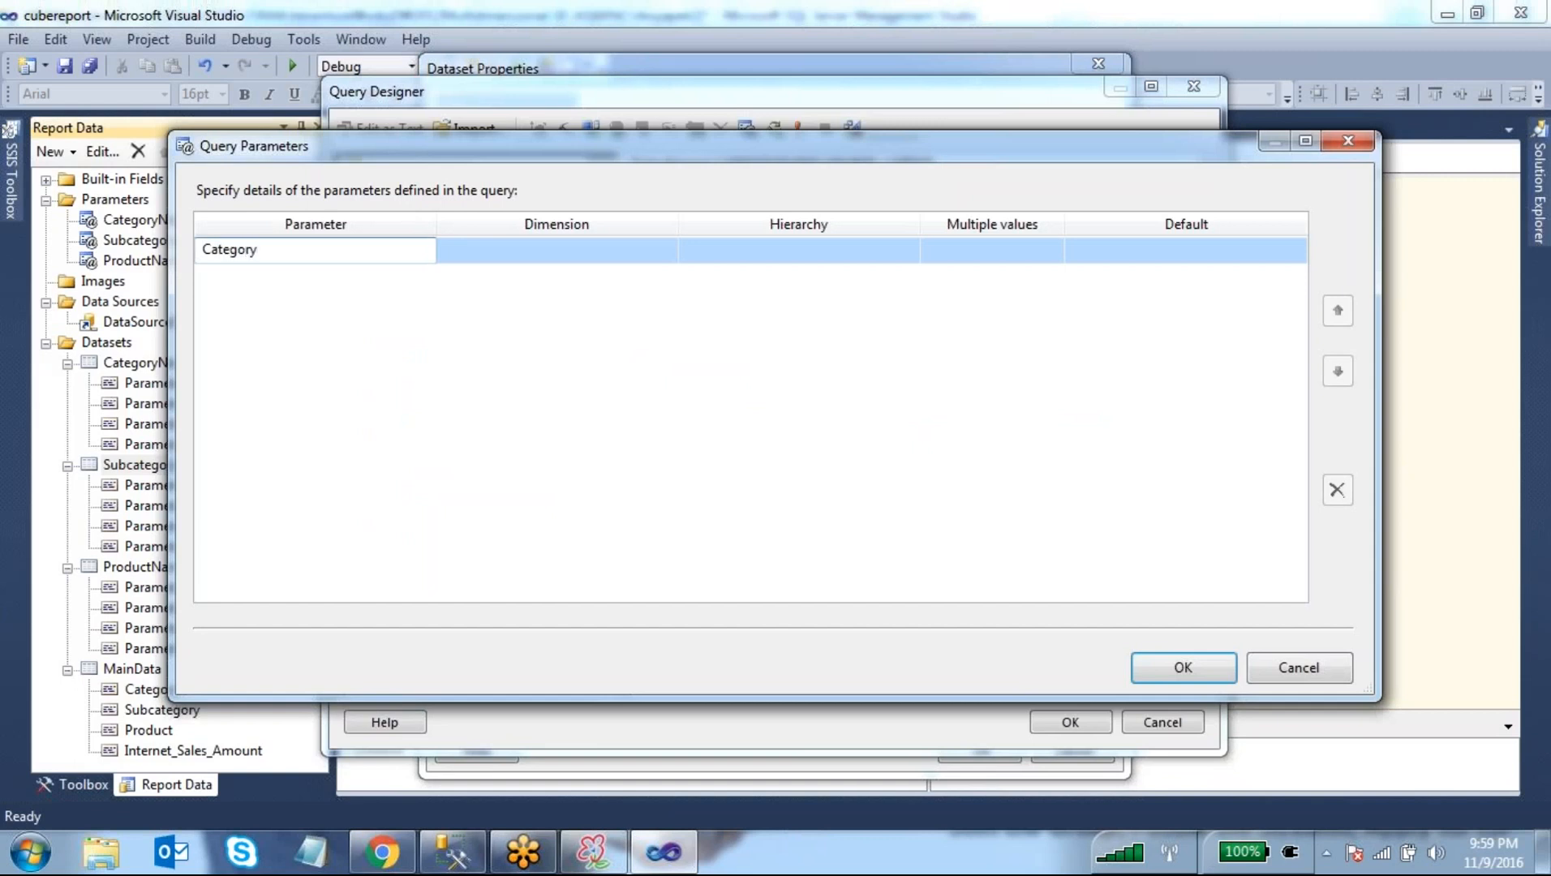
text(CategoryName)
click(537, 248)
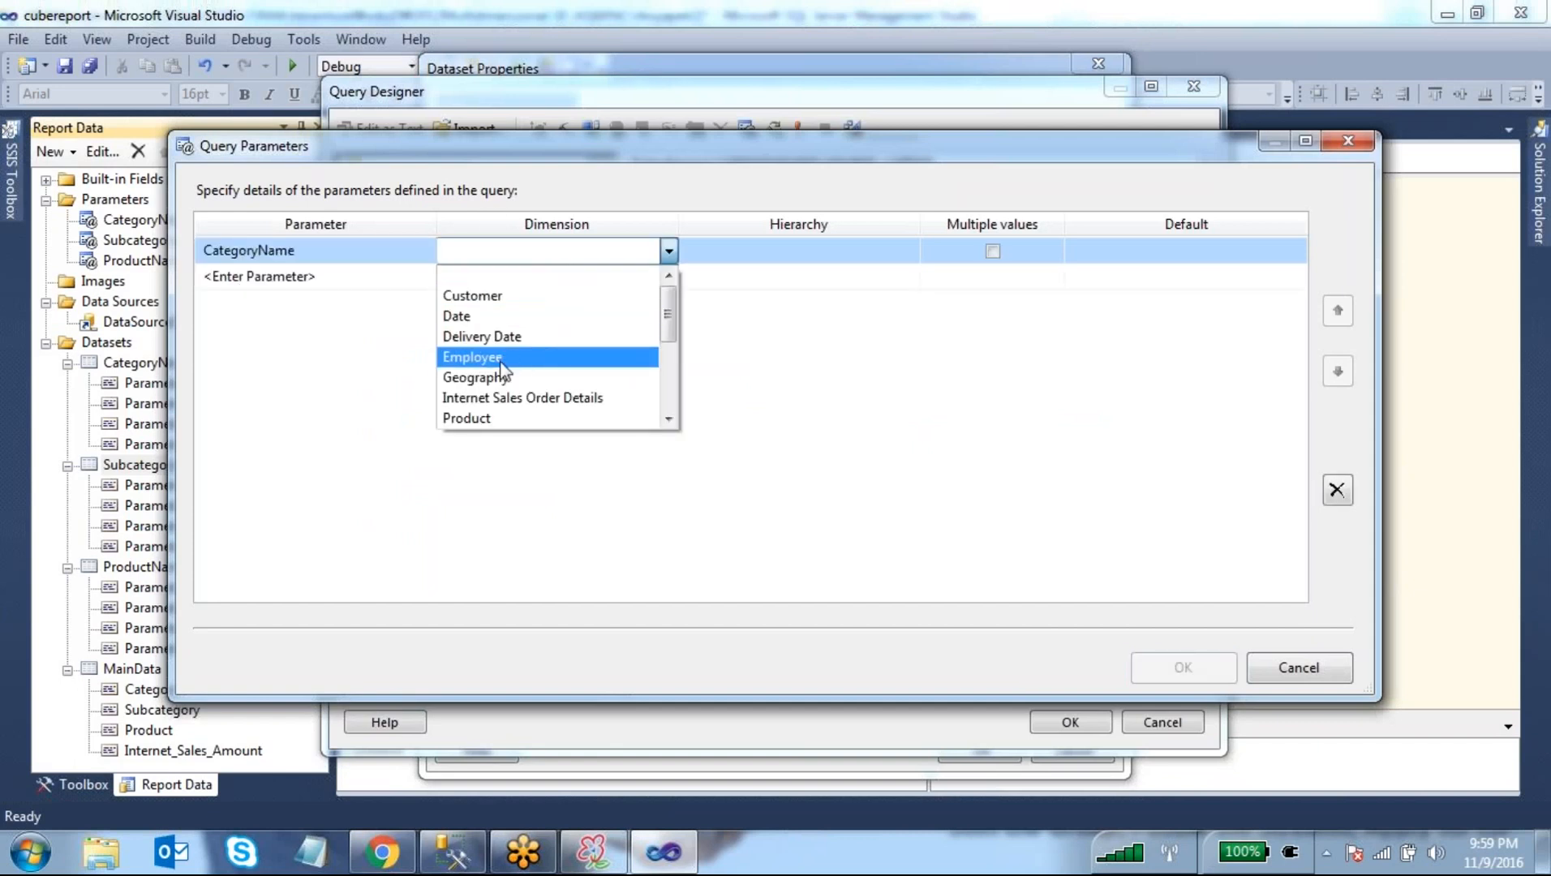
scroll(501, 370, down, 3)
scroll(509, 353, up, 1)
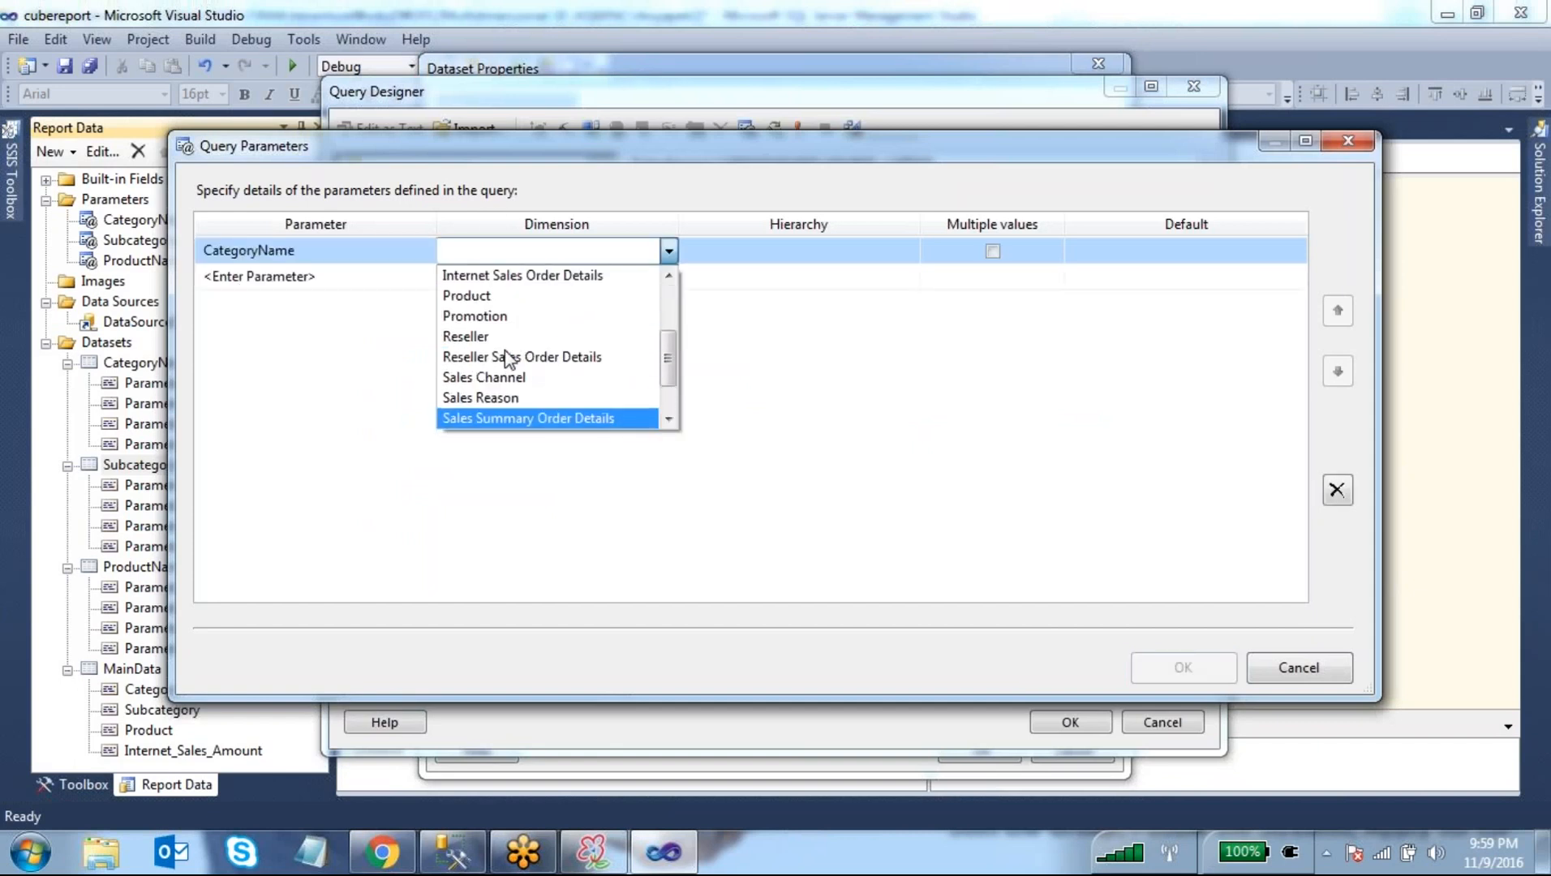
click(487, 295)
- Set the CategoryName query parameter's hierarchy to Category
click(811, 250)
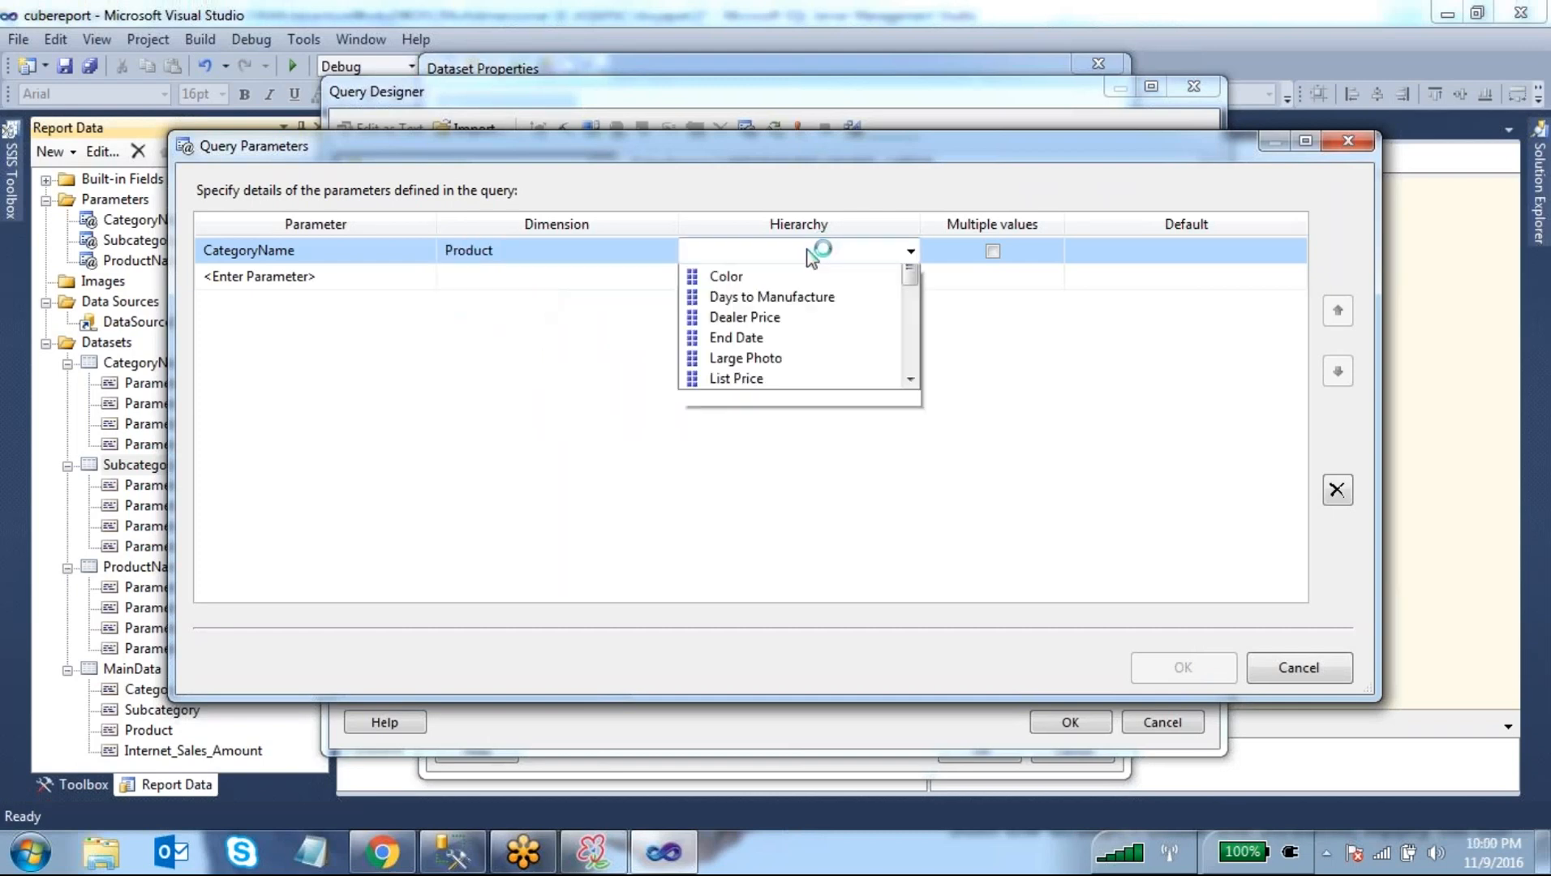
scroll(791, 363, down, 2)
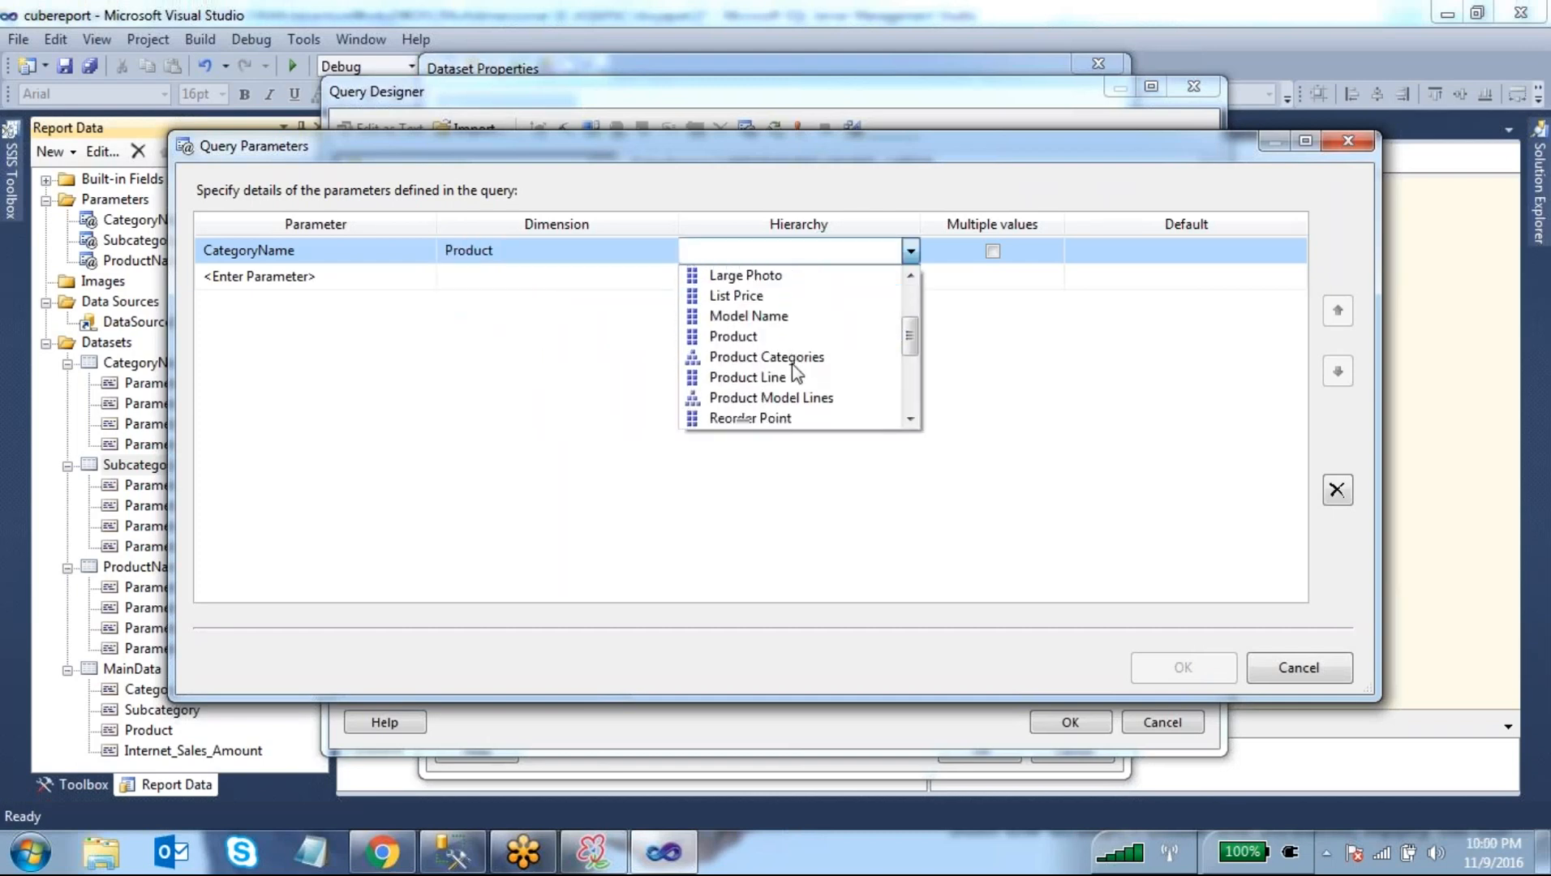
click(788, 345)
click(789, 258)
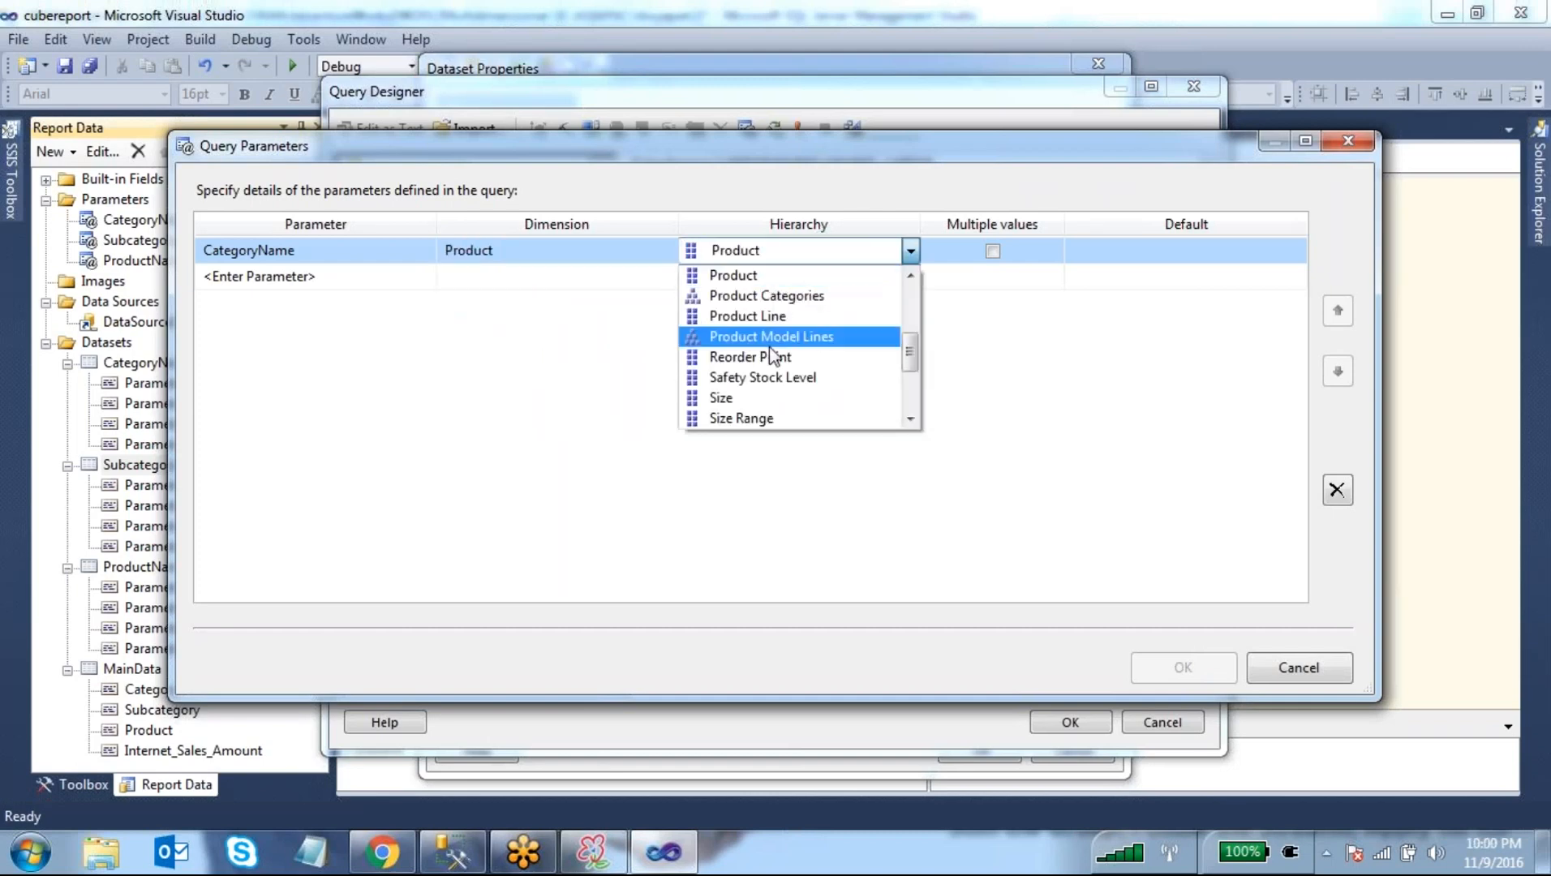
scroll(791, 357, up, 3)
click(774, 275)
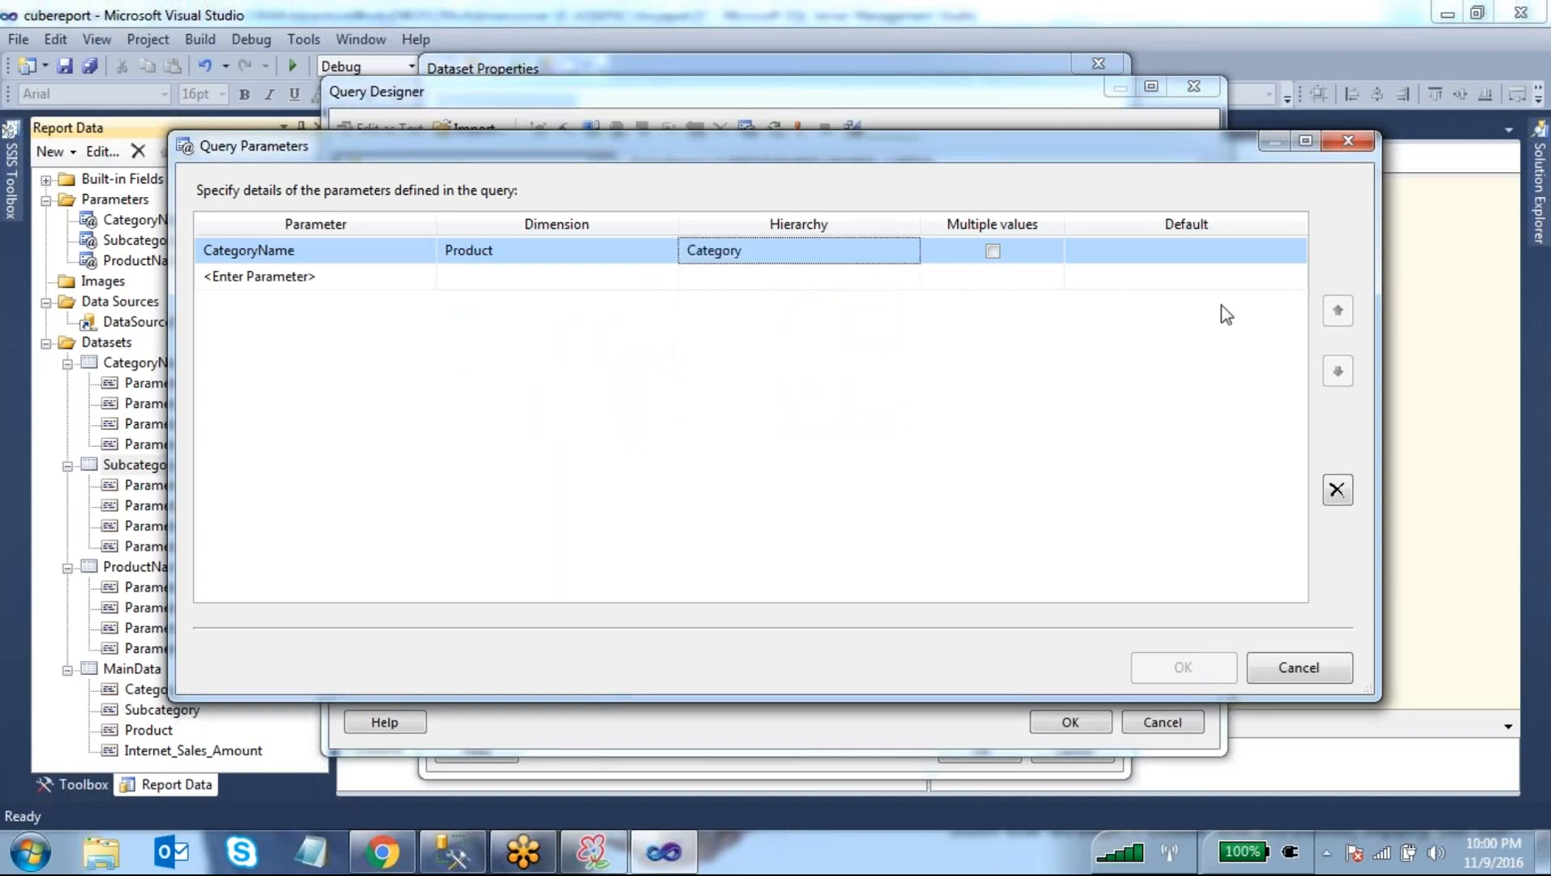
- Set the CategoryName query parameter's default to Bikes and accept the parameter definition
click(1226, 260)
click(1226, 259)
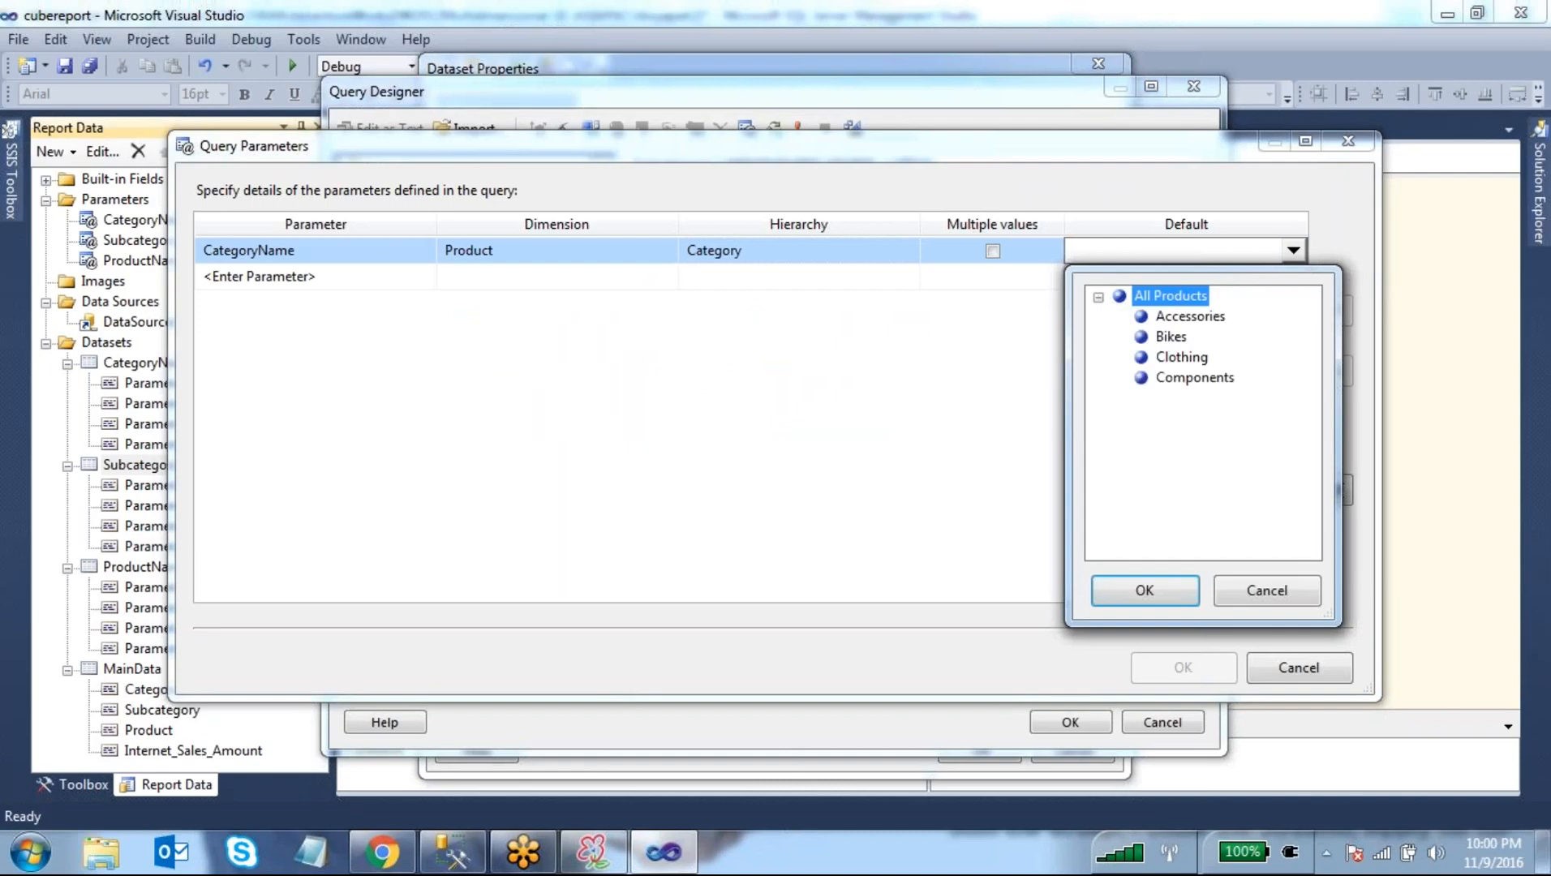
click(1178, 324)
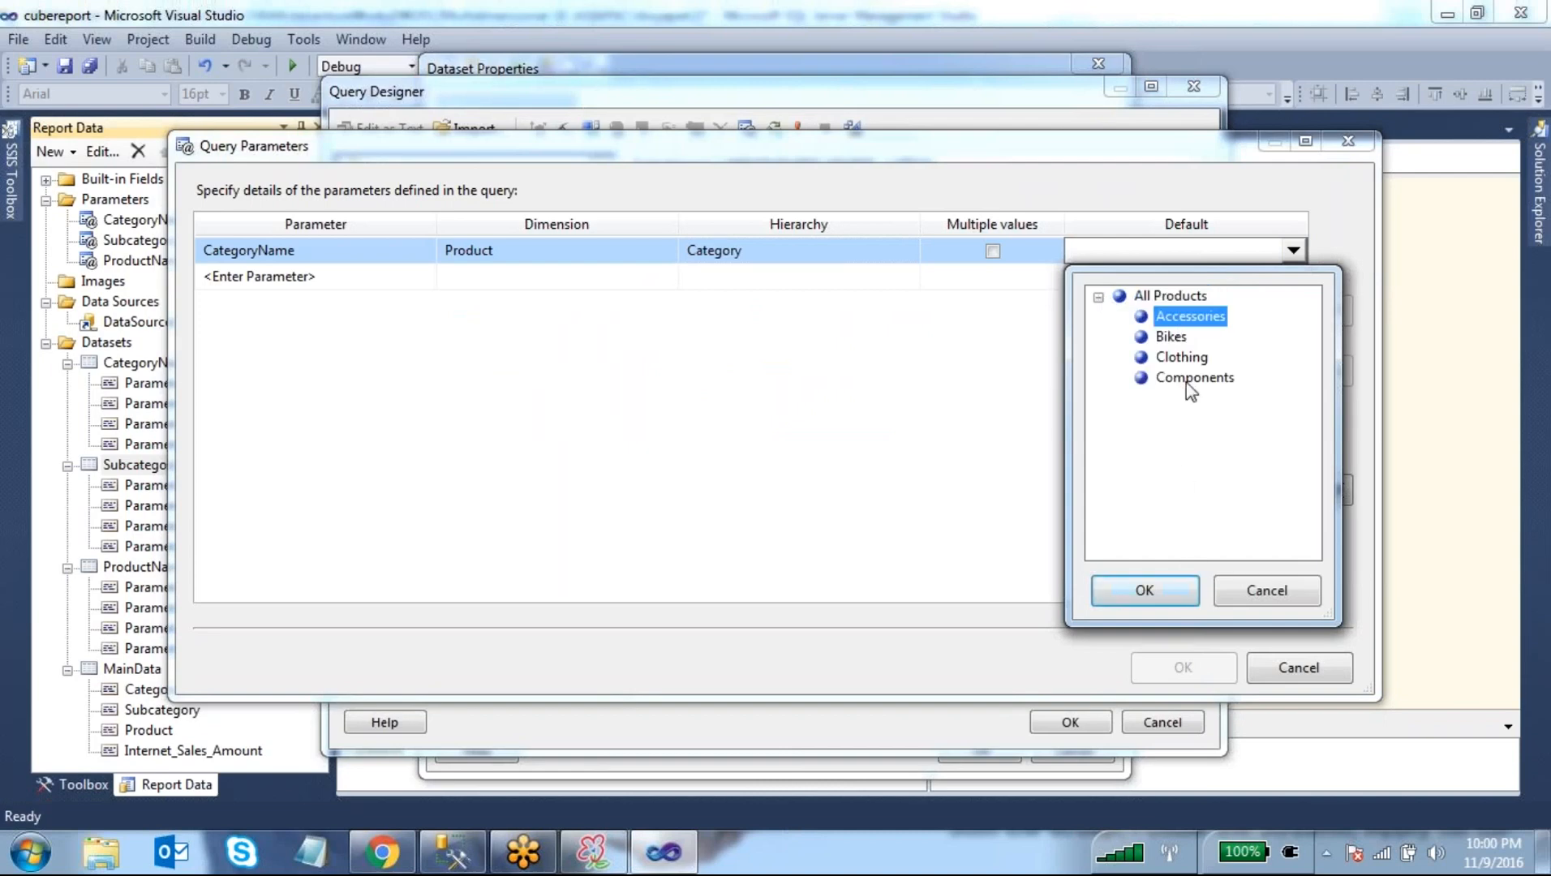
click(1176, 338)
click(1165, 586)
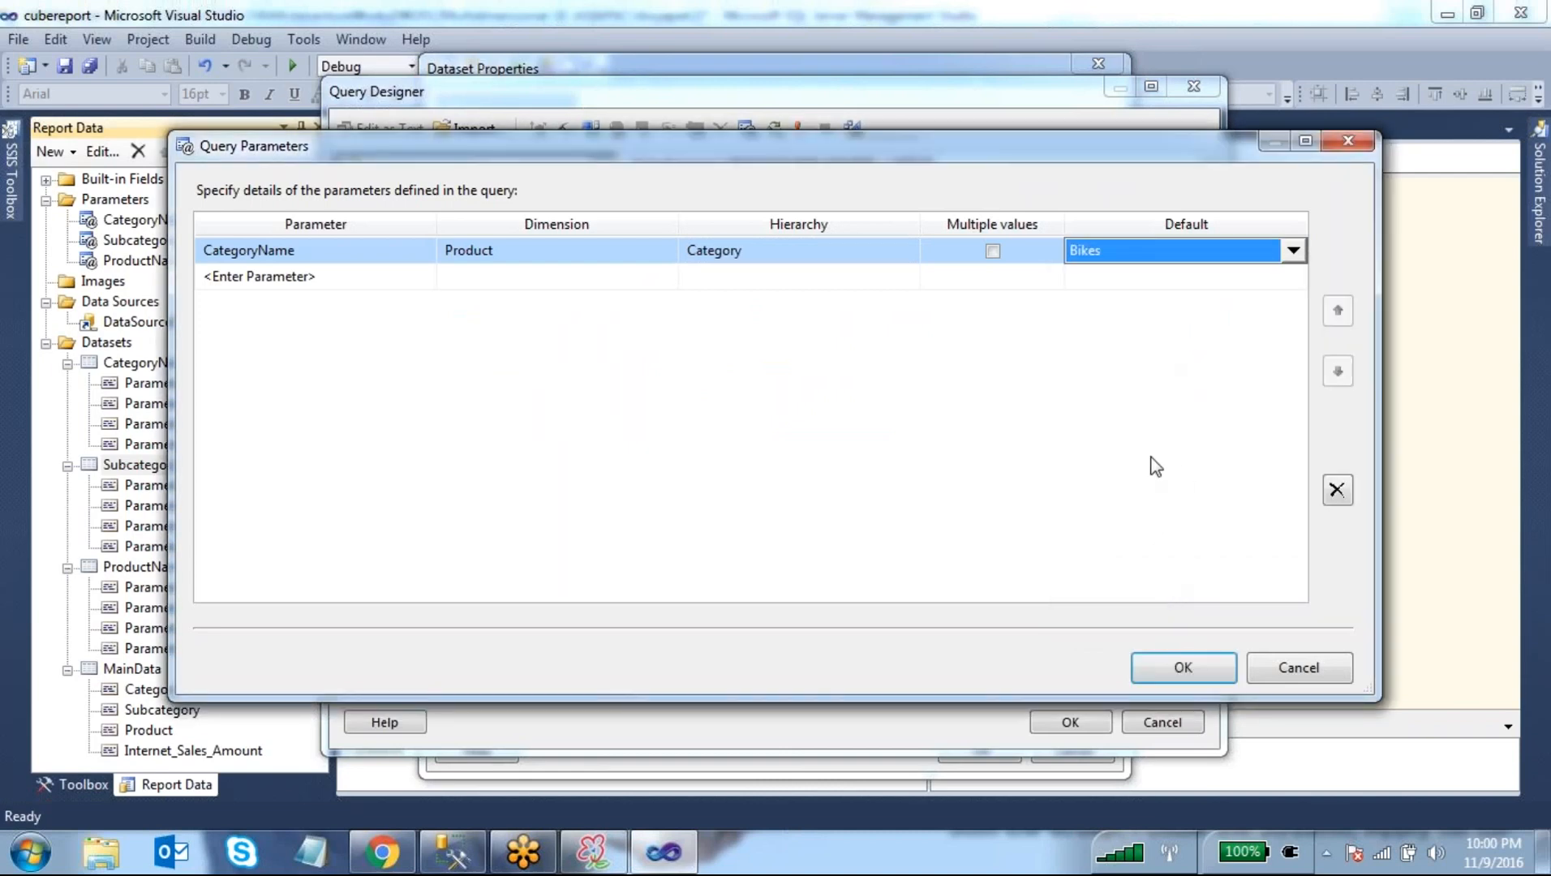
click(1187, 663)
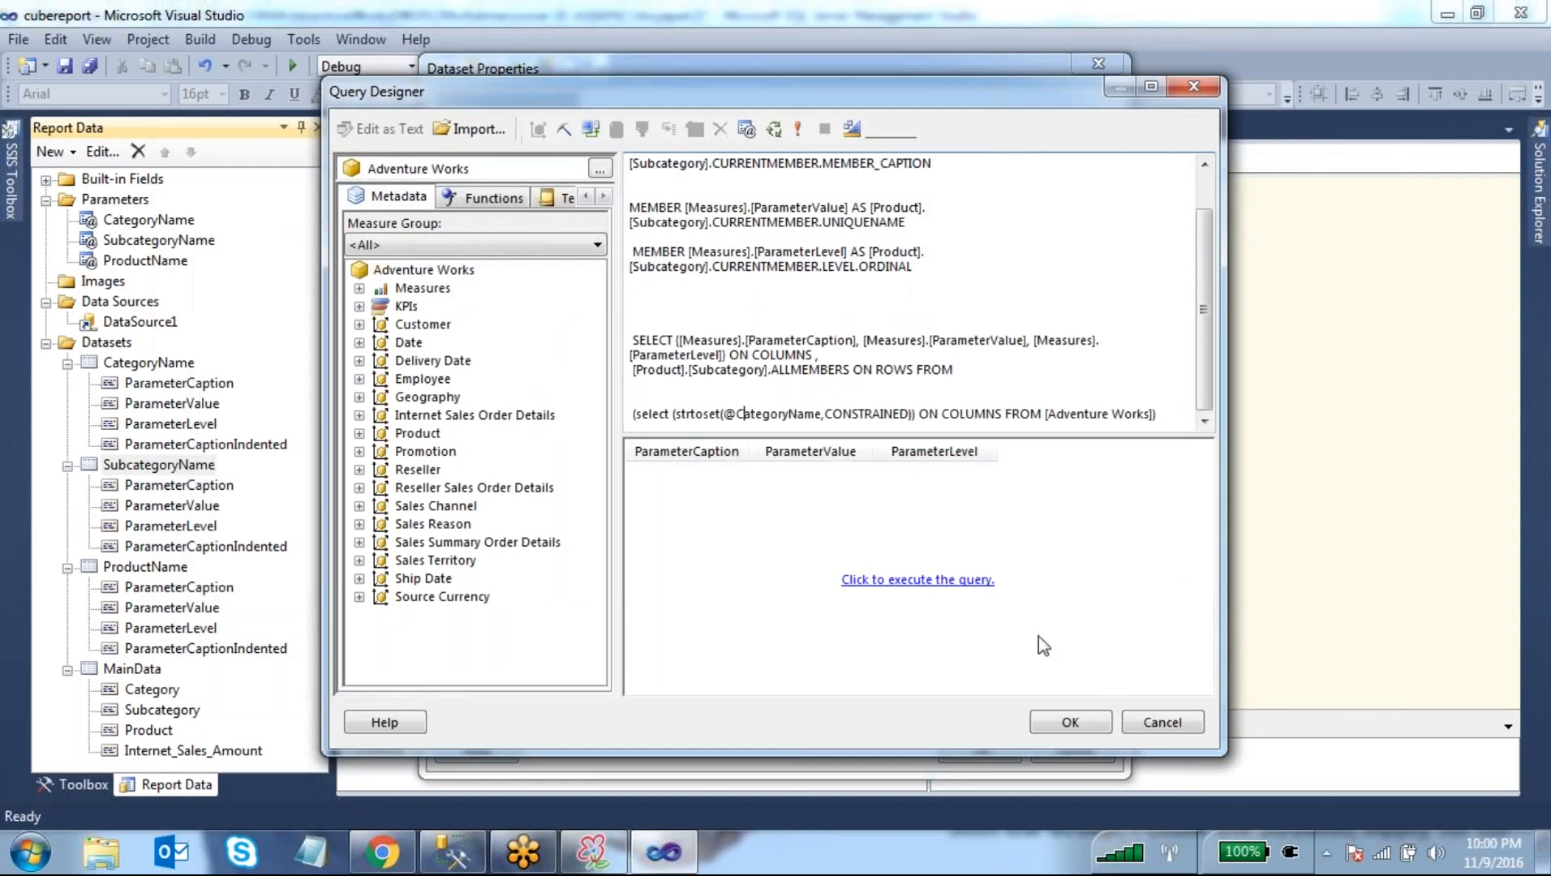
- Execute the parameterised SubcategoryName query, widen the result columns and examine the returned subcategory rows
click(799, 128)
drag(961, 451, 1020, 451)
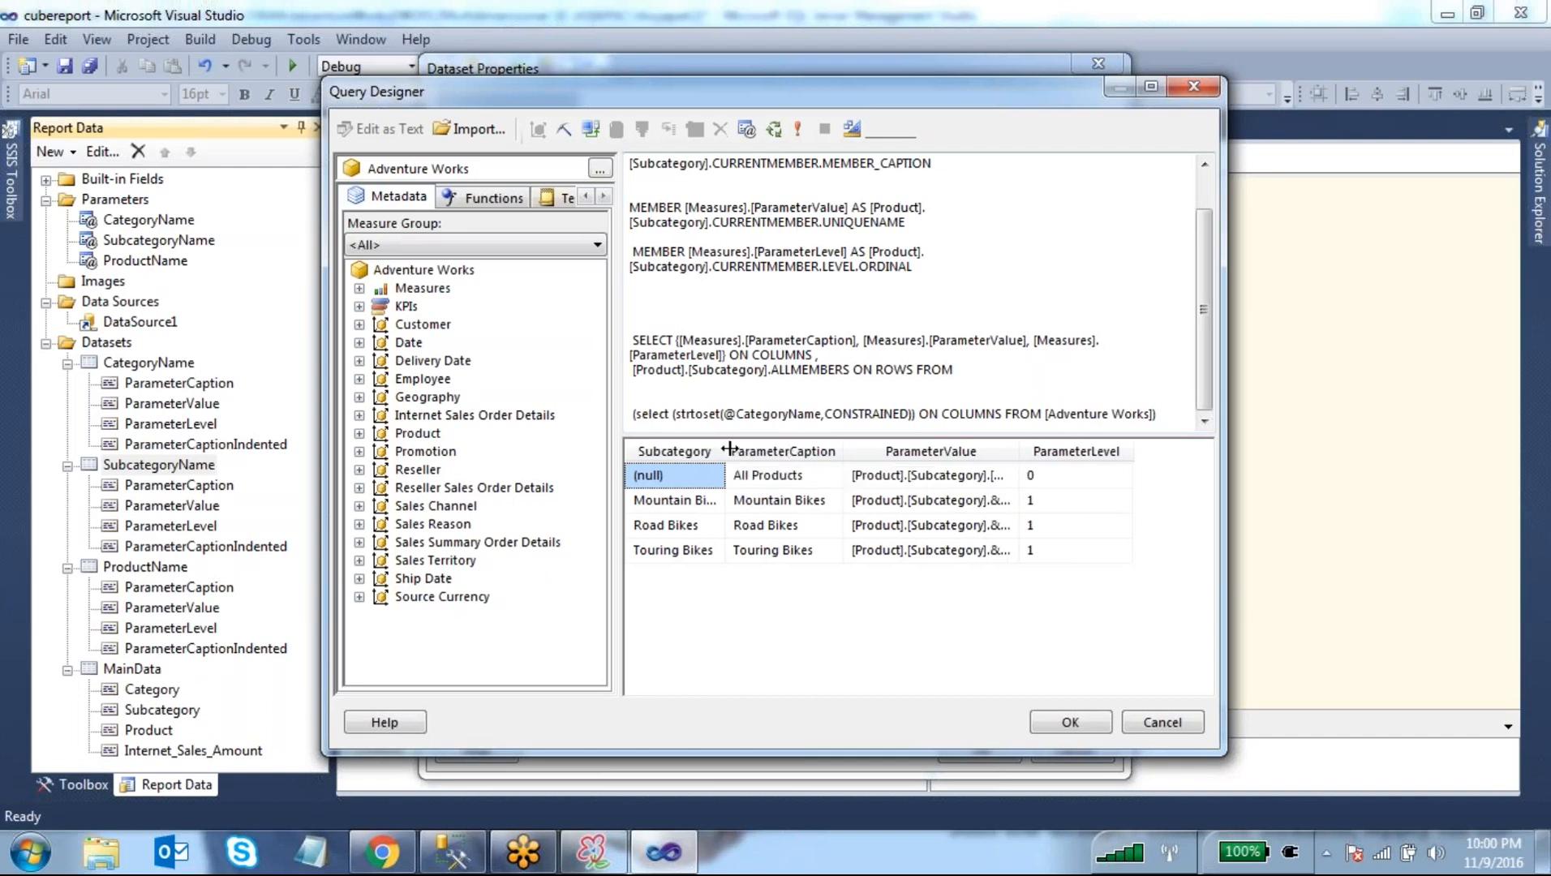
drag(727, 451, 771, 451)
click(712, 501)
click(717, 525)
click(716, 551)
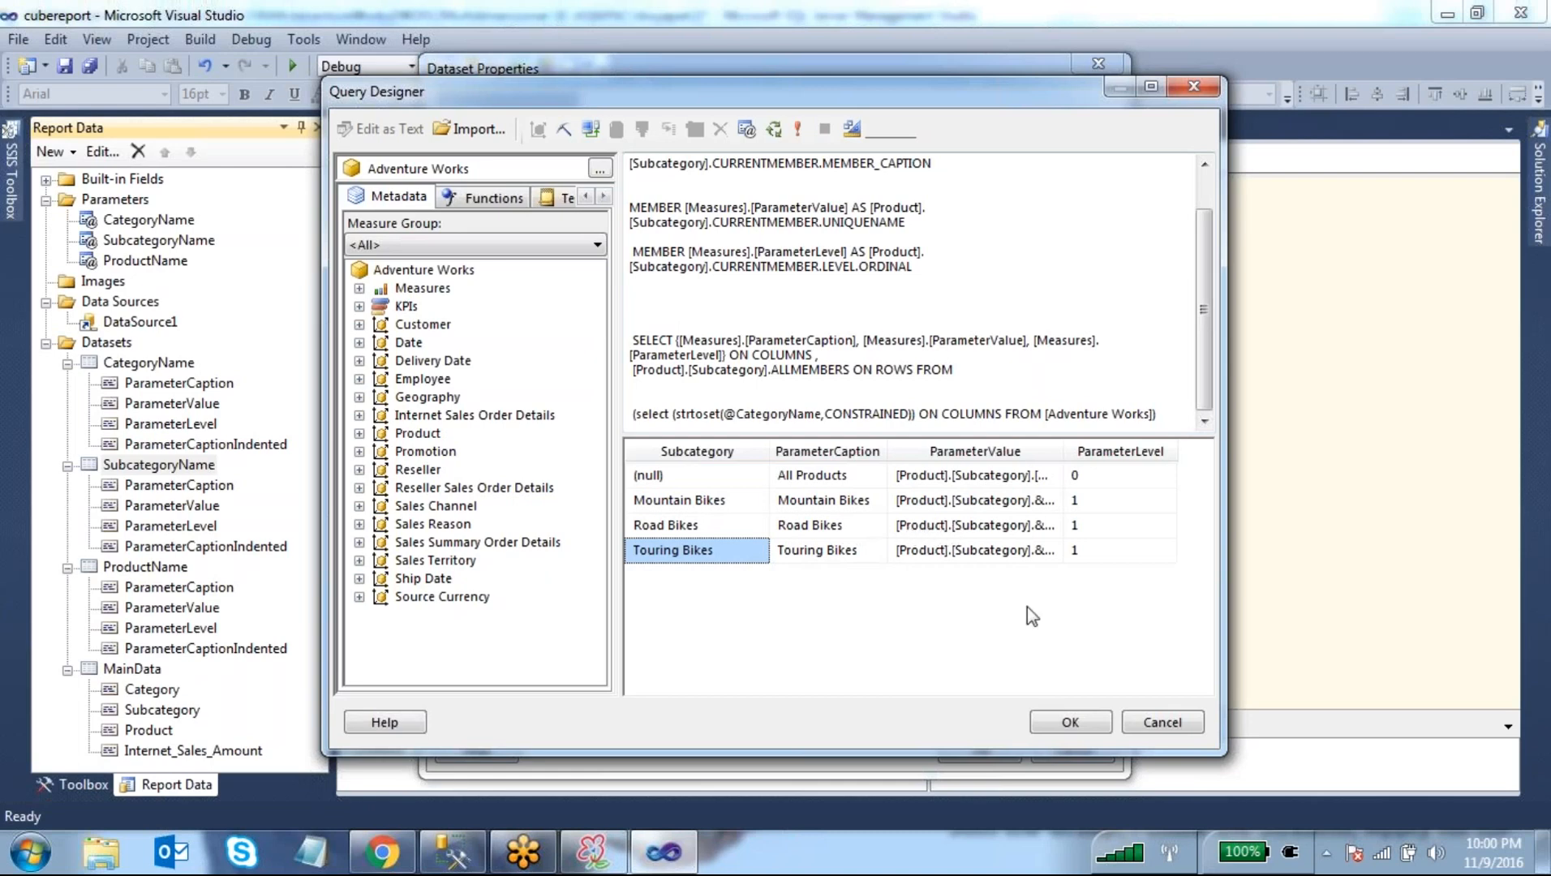
- Accept the new query and the SubcategoryName dataset's properties, and preview the cascading report
click(1087, 720)
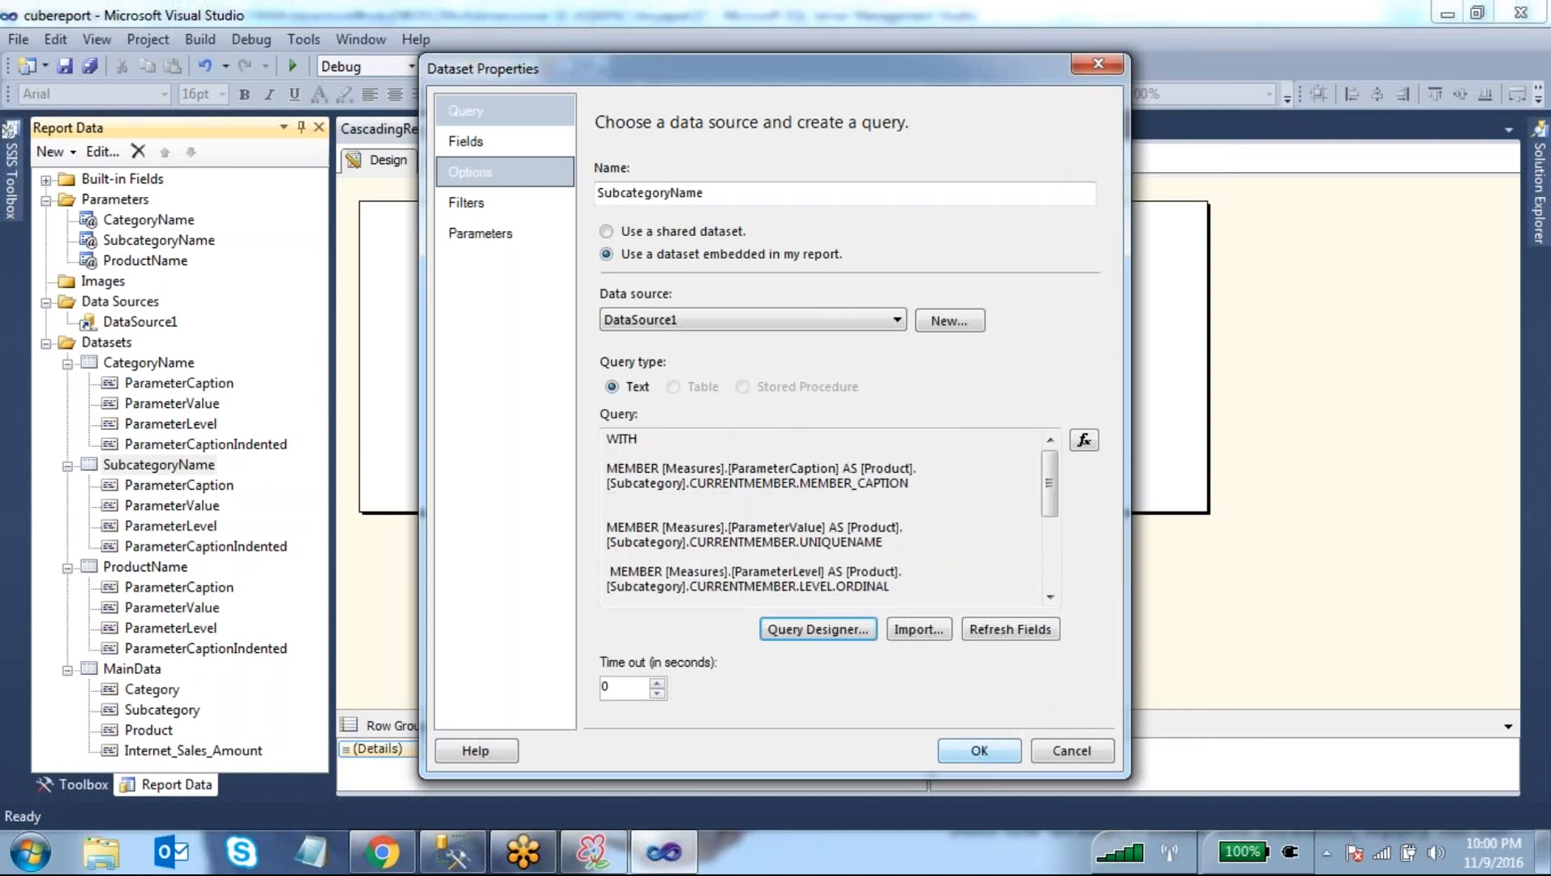
click(980, 750)
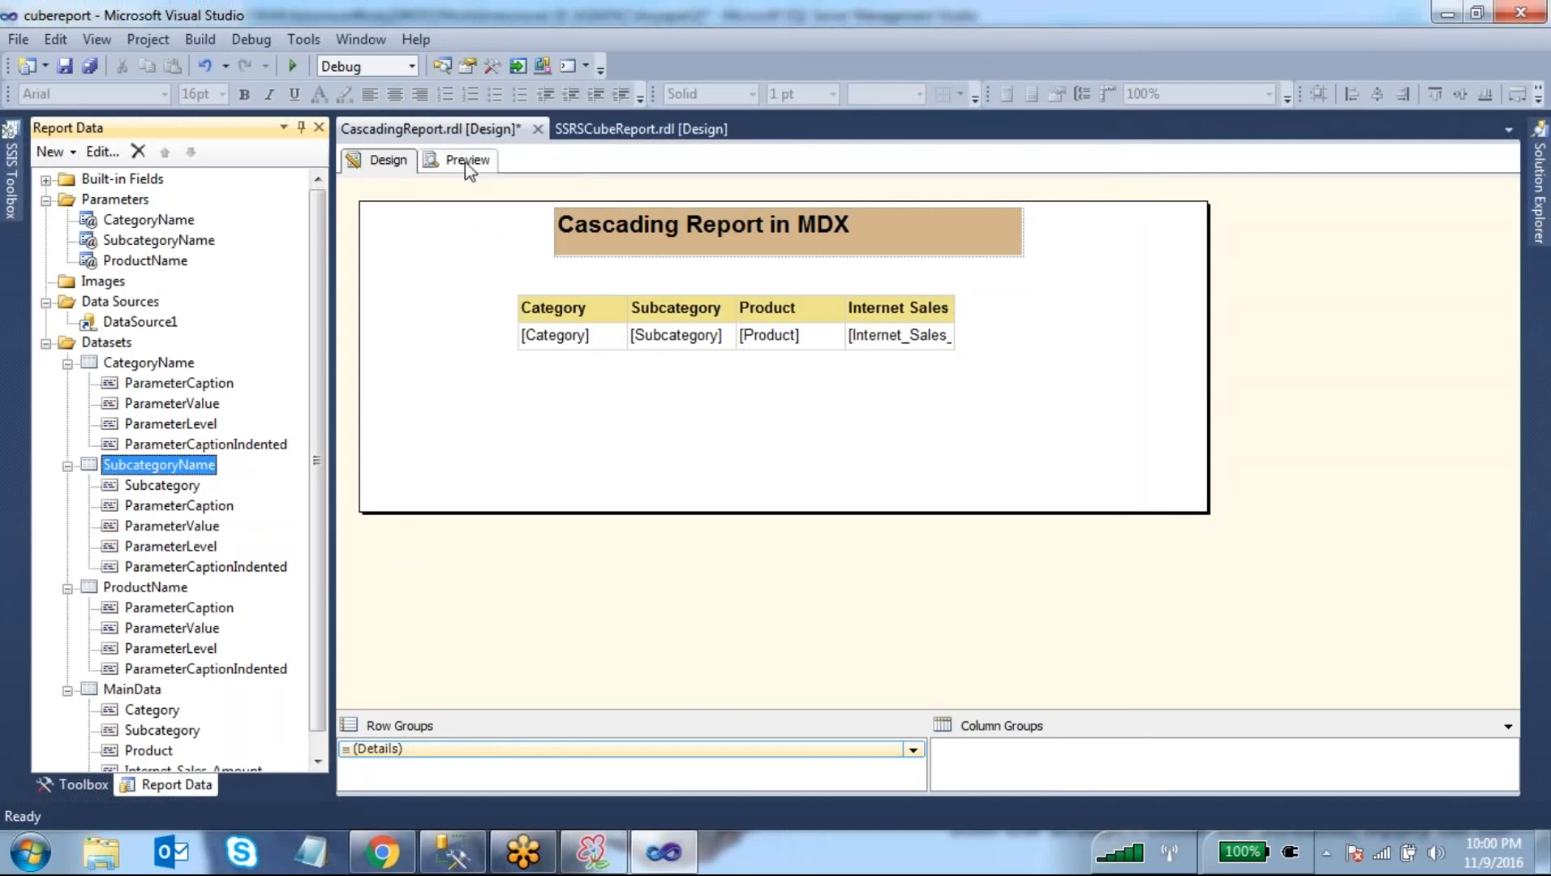
click(468, 162)
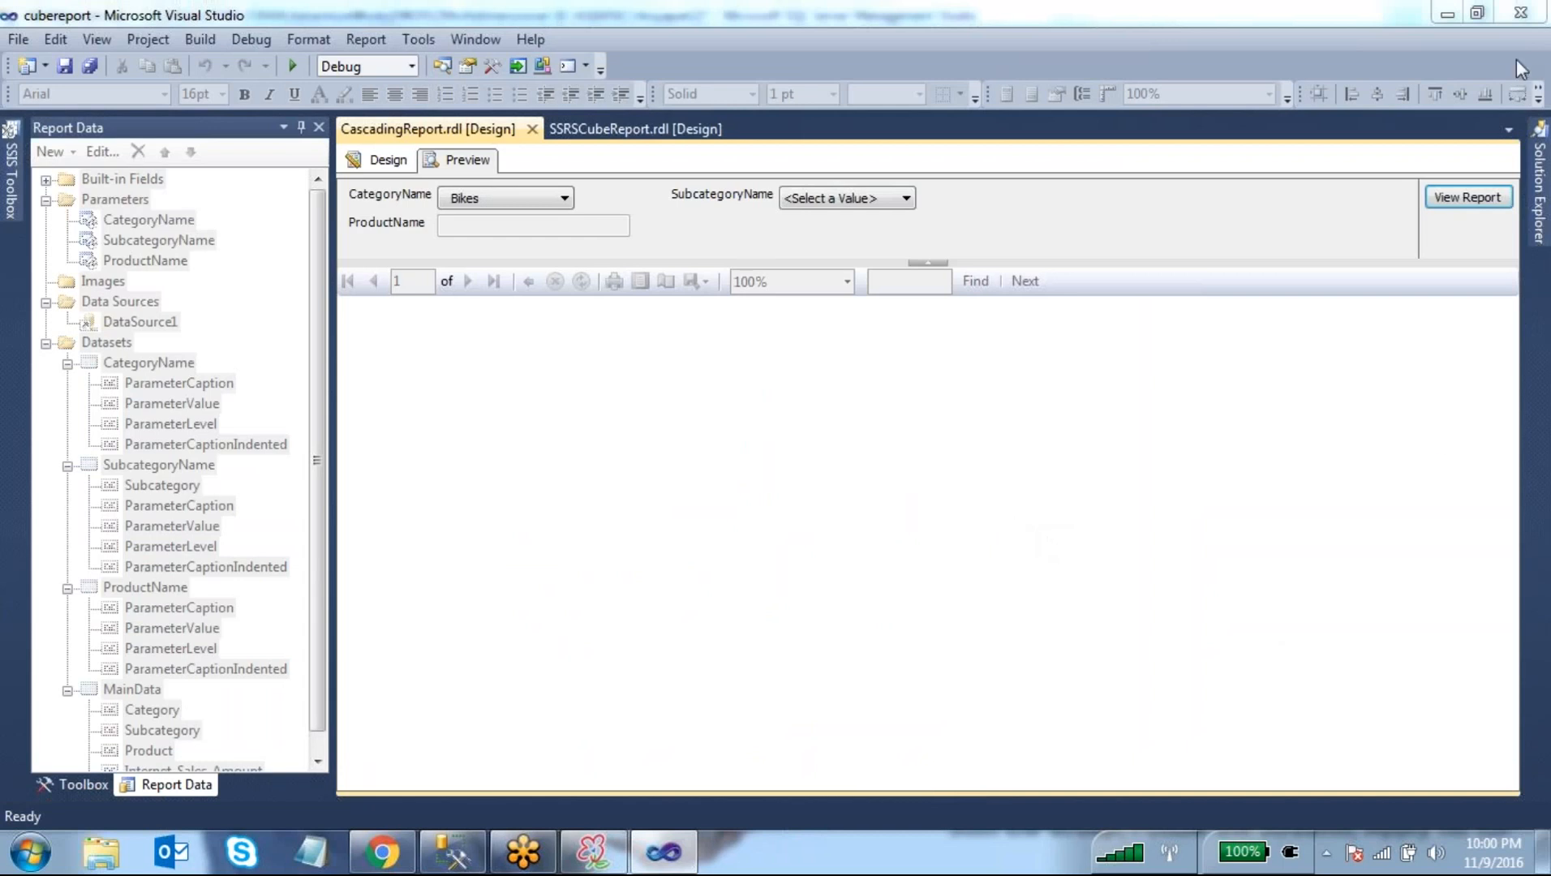
- In the report preview, choose Accessories as CategoryName and Bike Racks as SubcategoryName, checking the subcategories offered
click(525, 197)
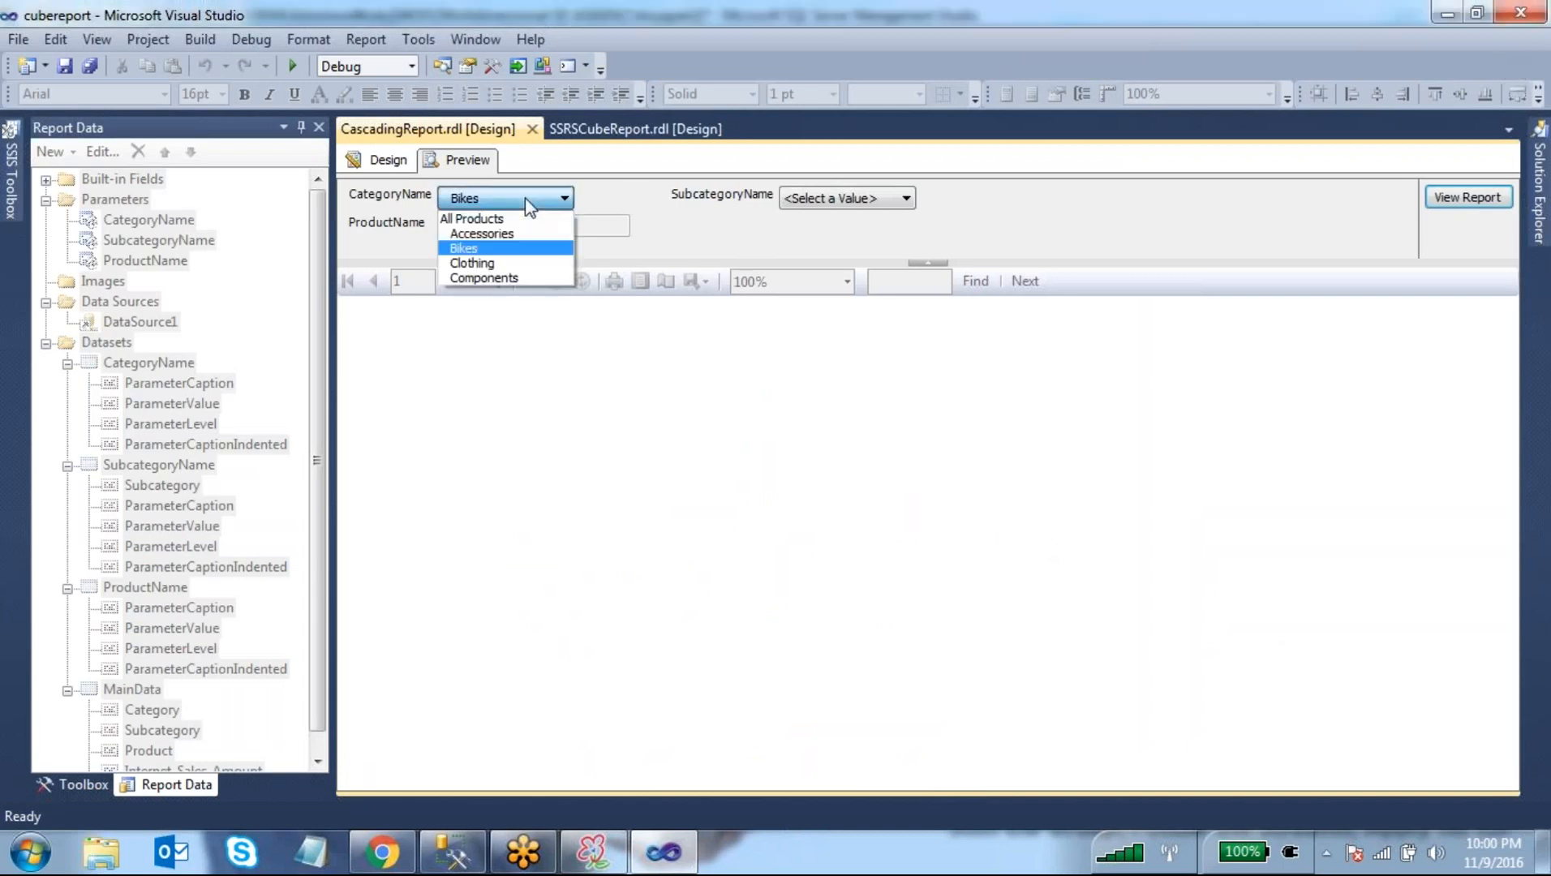
click(478, 234)
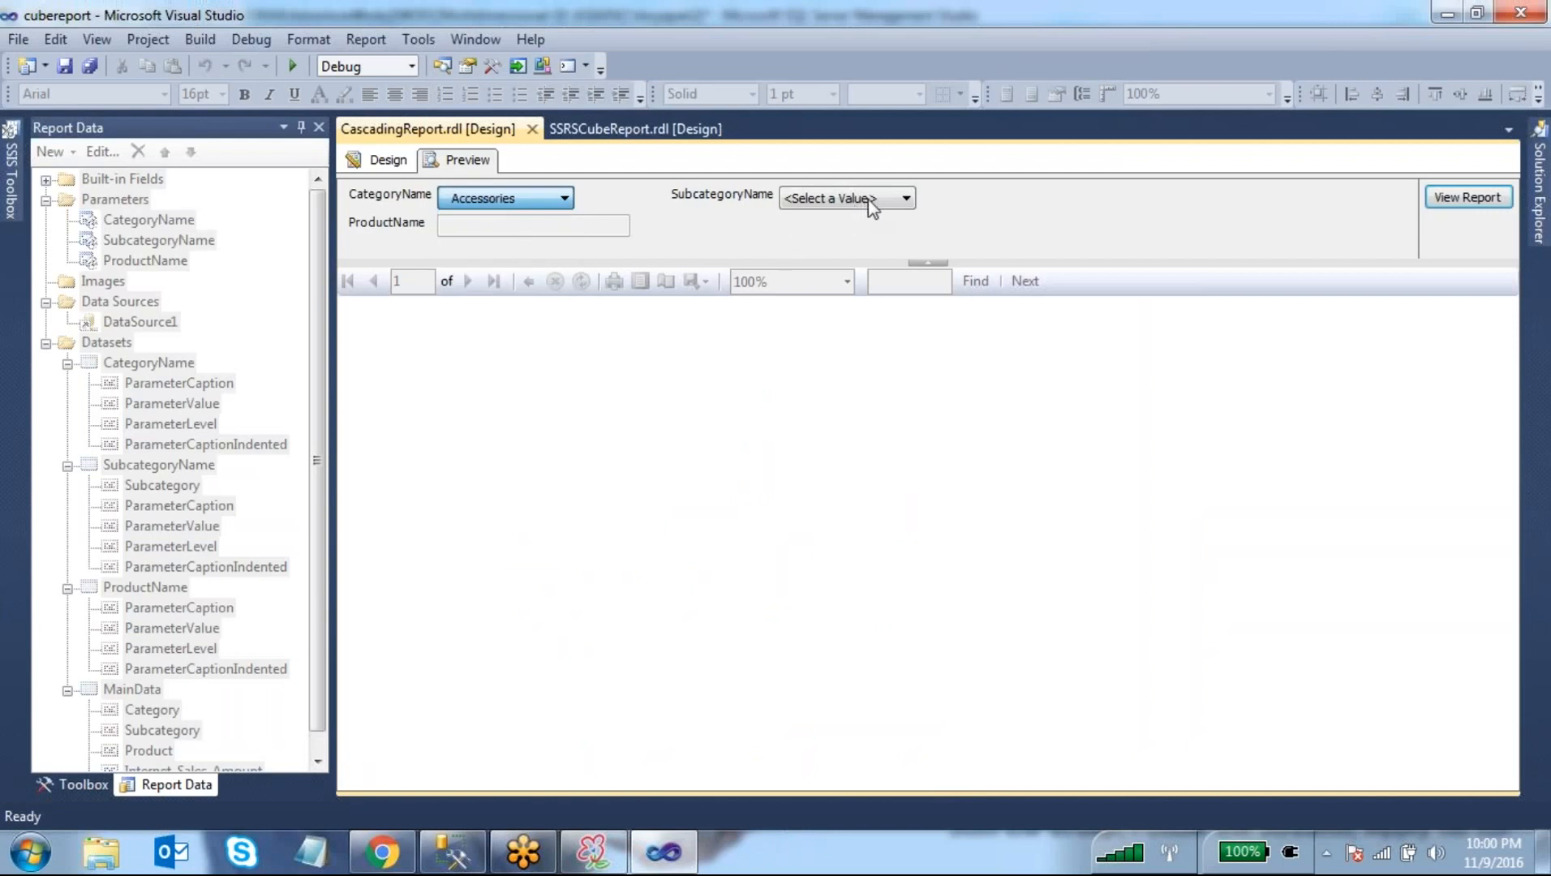
click(1250, 22)
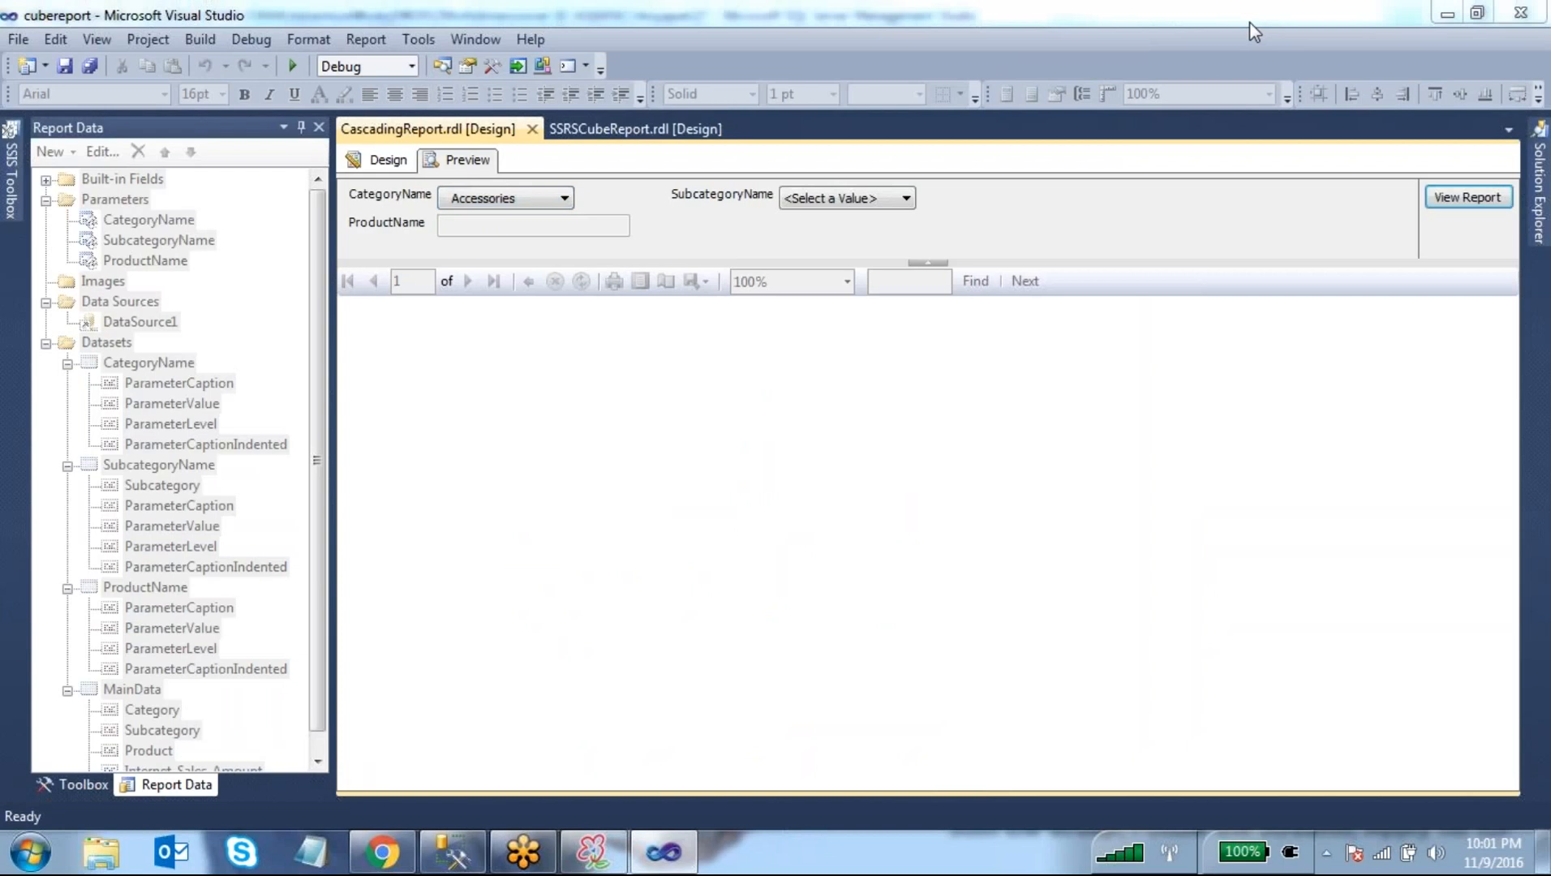
click(844, 198)
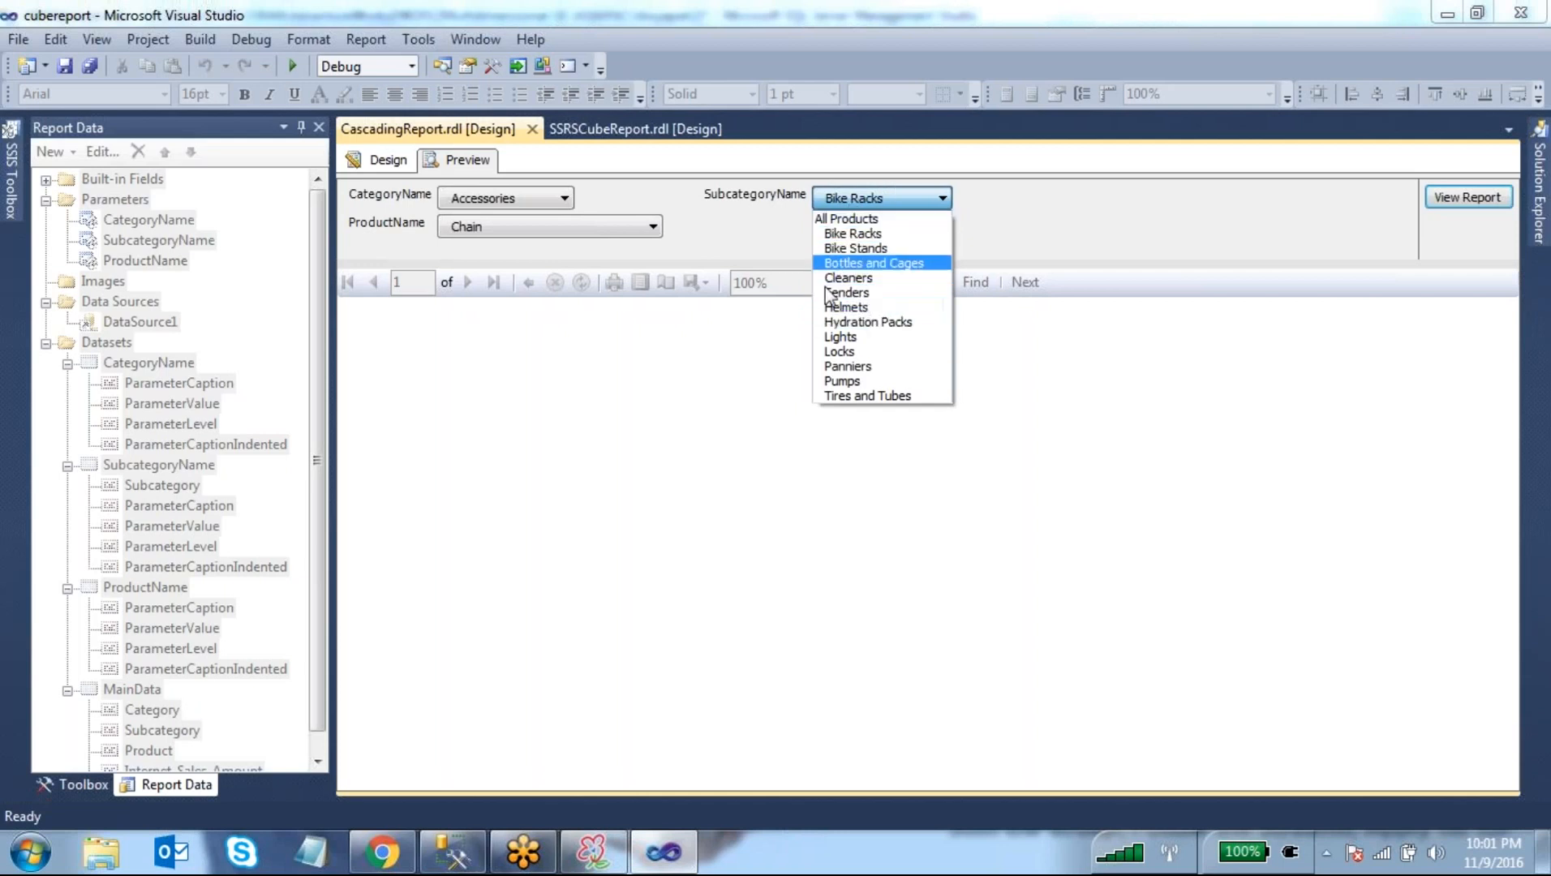
- Change CategoryName to Bikes in the preview and check which subcategories are offered
click(560, 200)
click(560, 199)
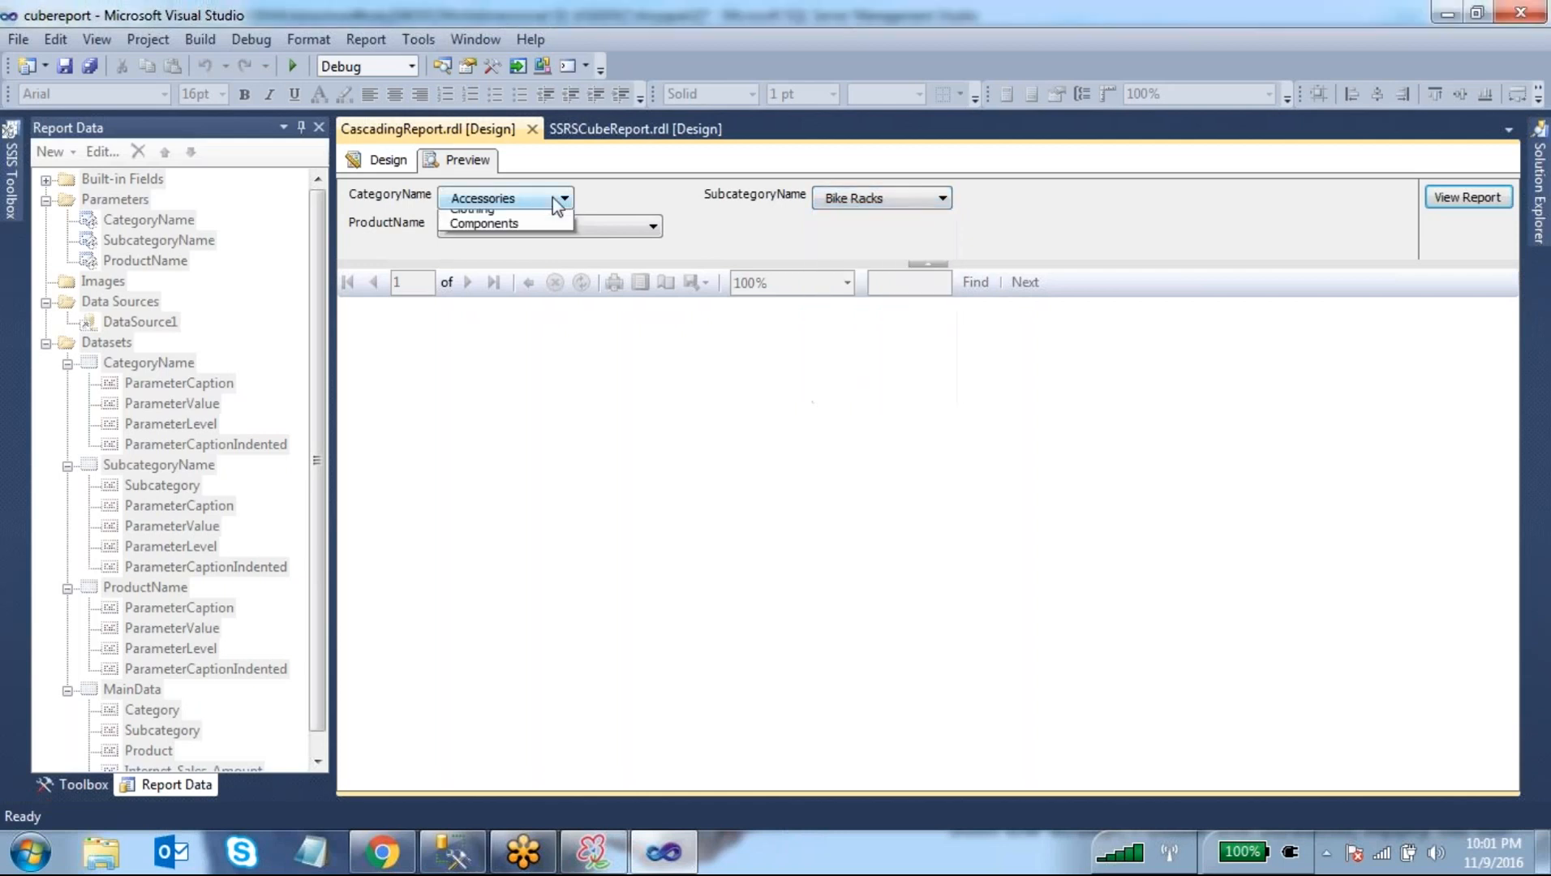
click(477, 252)
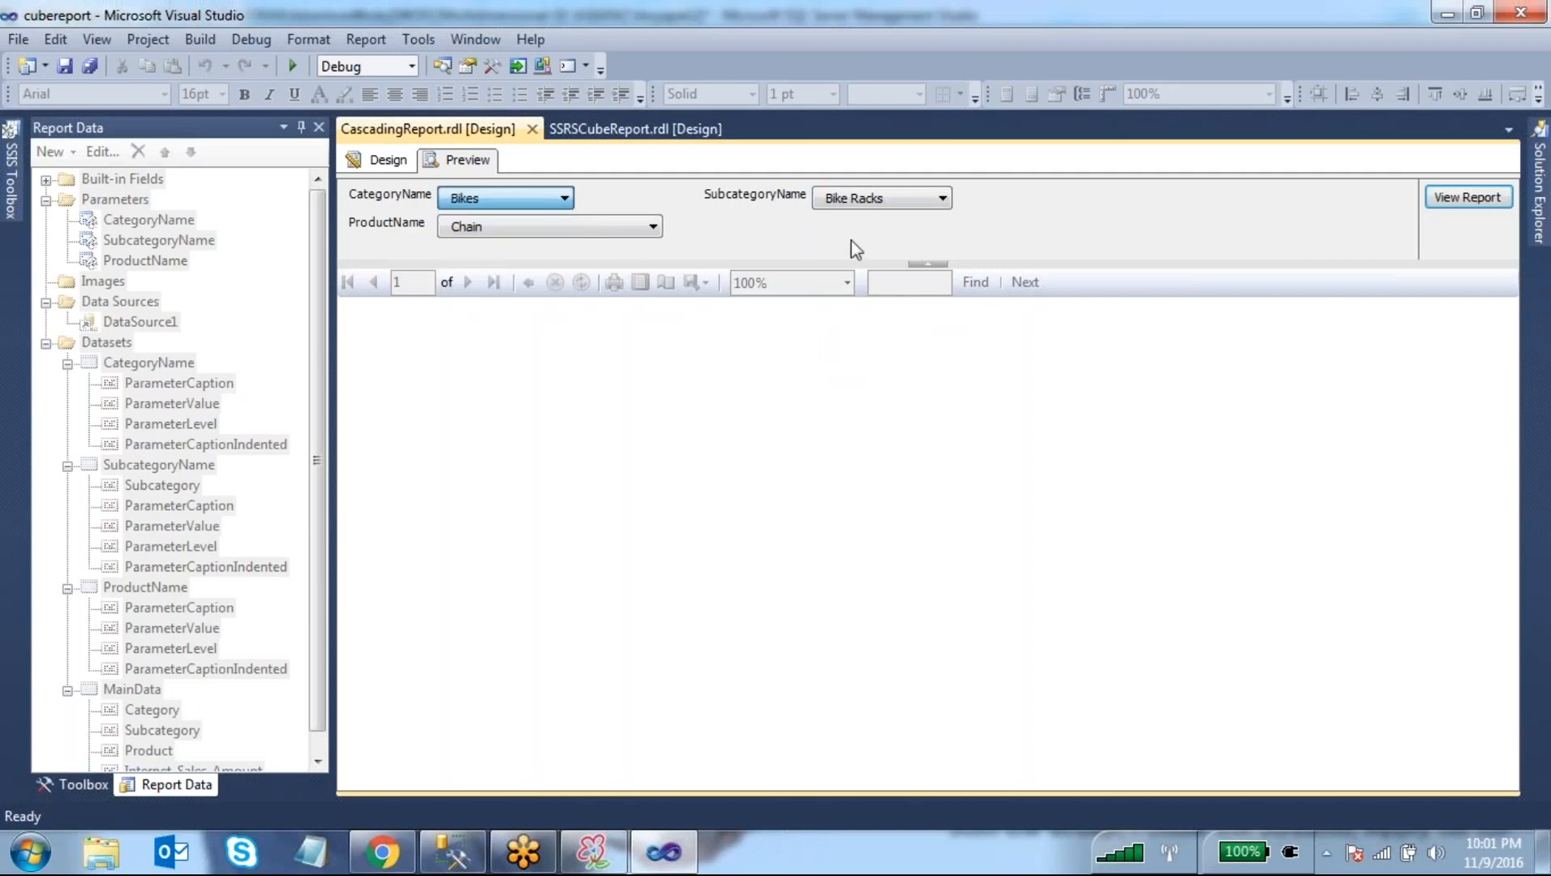
click(854, 198)
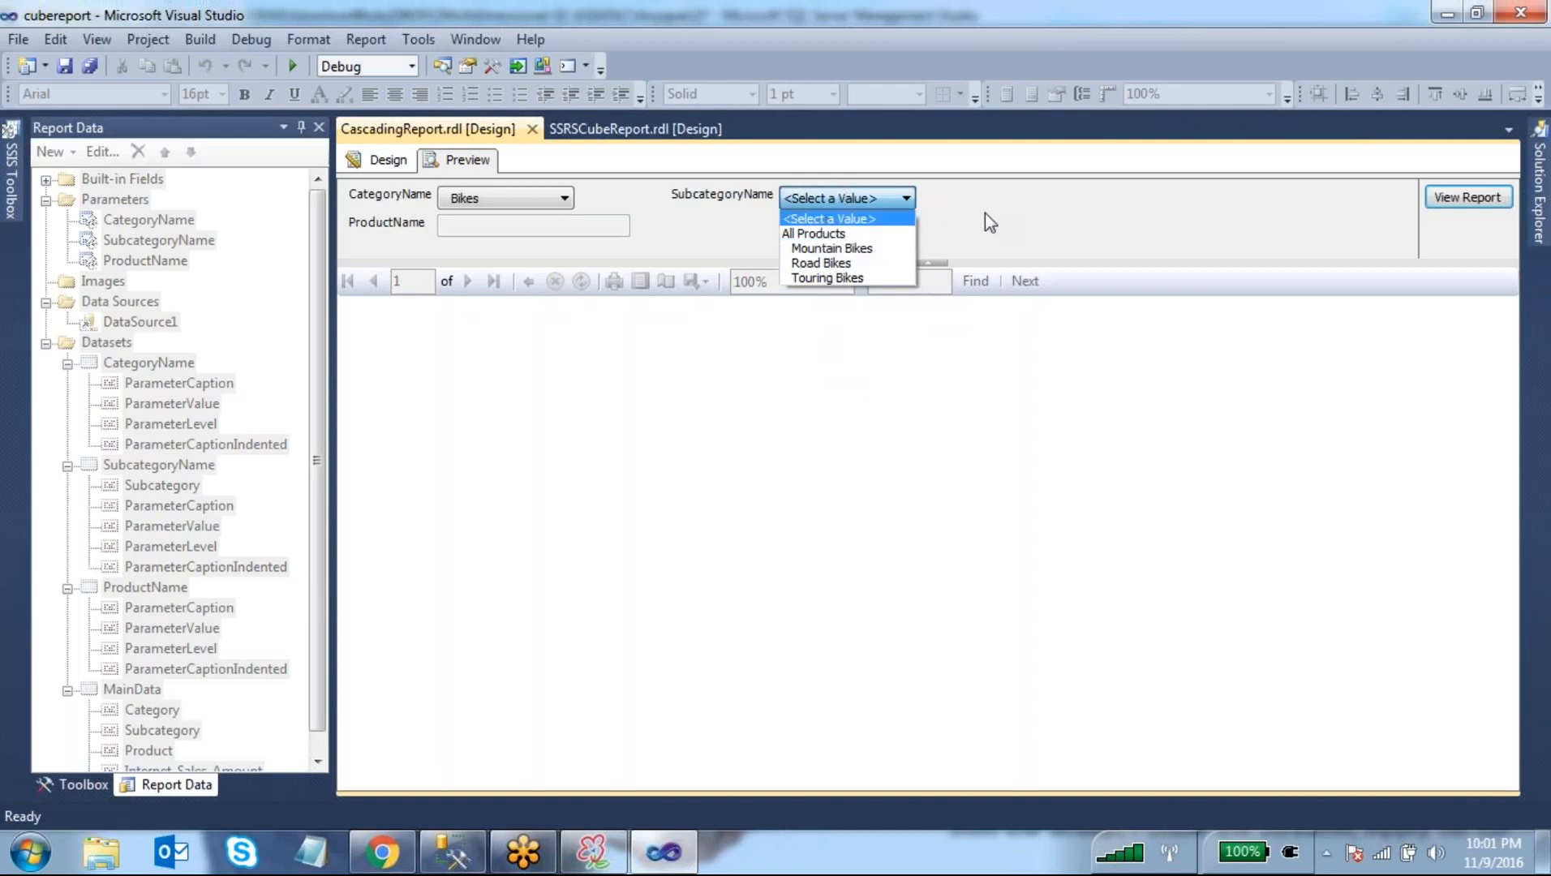
- Choose Mountain Bikes as SubcategoryName in the report preview and check which products are offered for ProductName
click(860, 203)
click(859, 203)
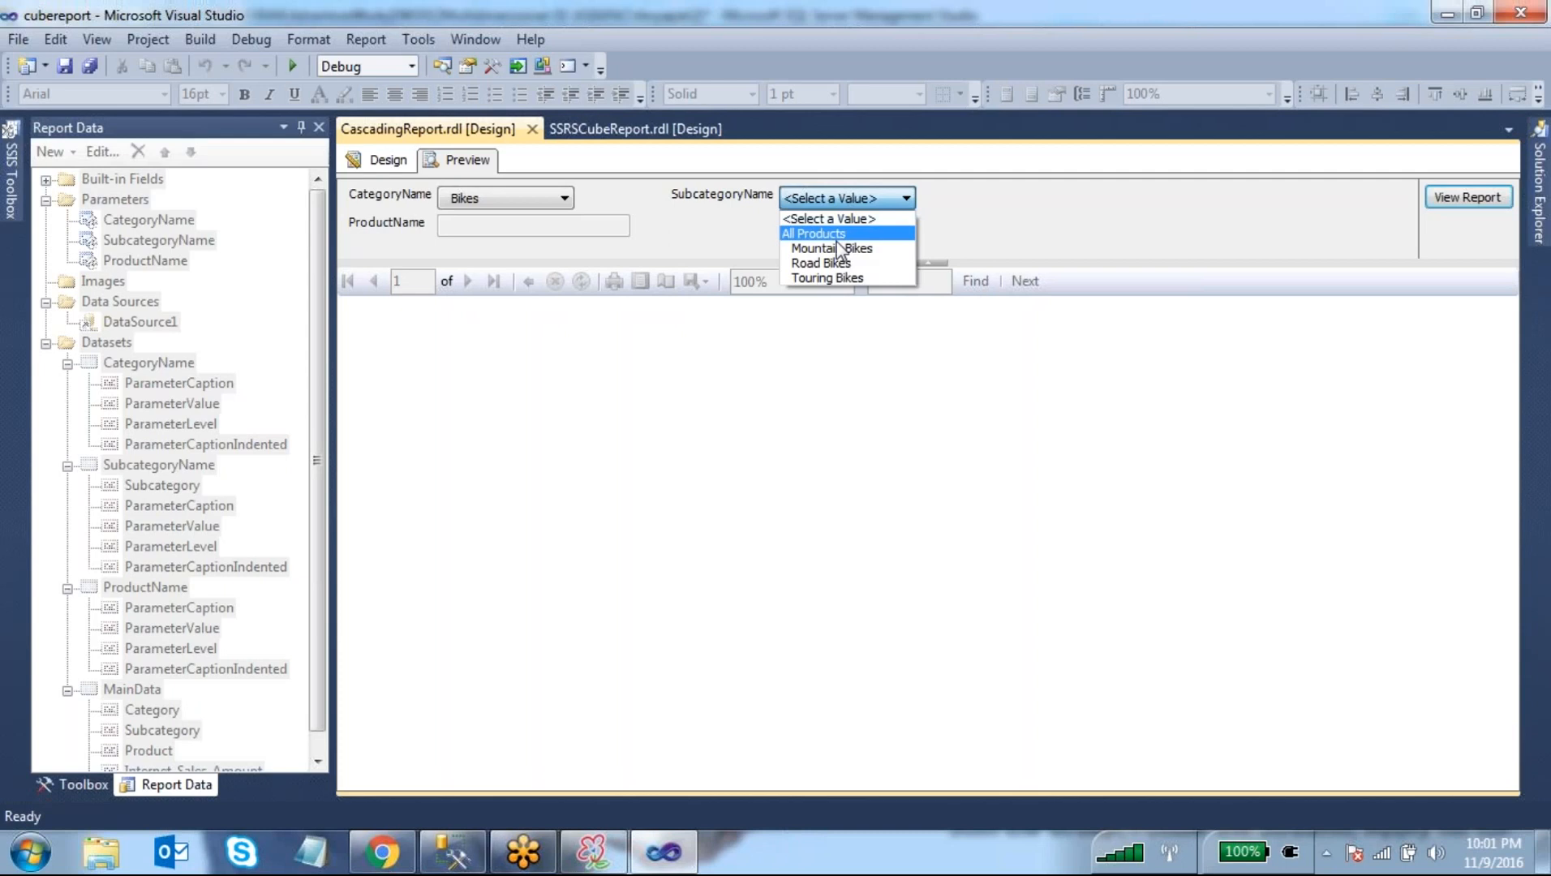
click(839, 249)
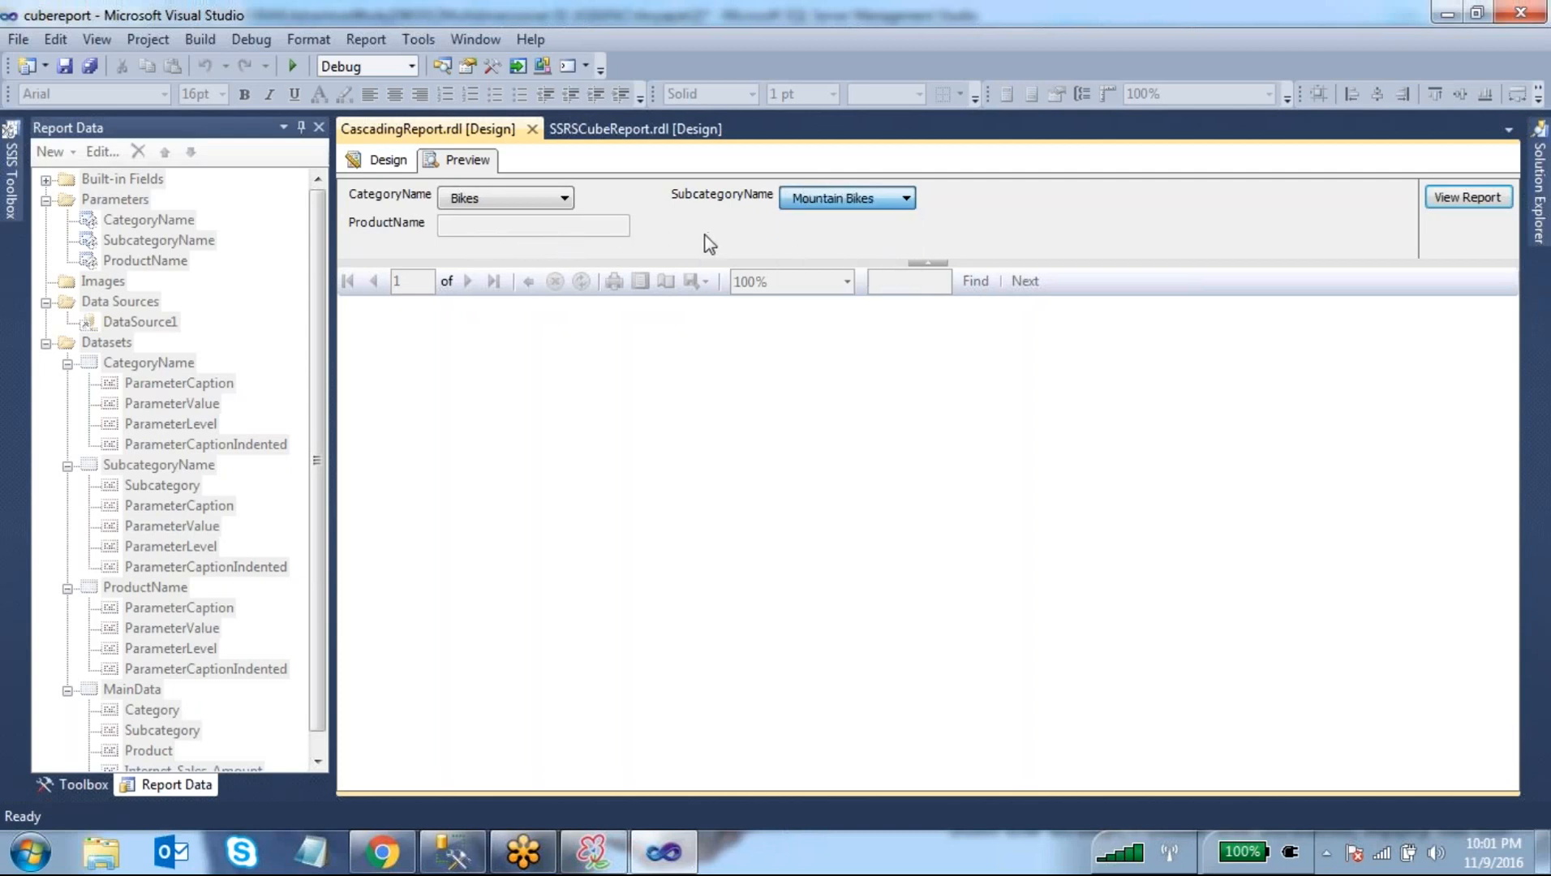
click(388, 162)
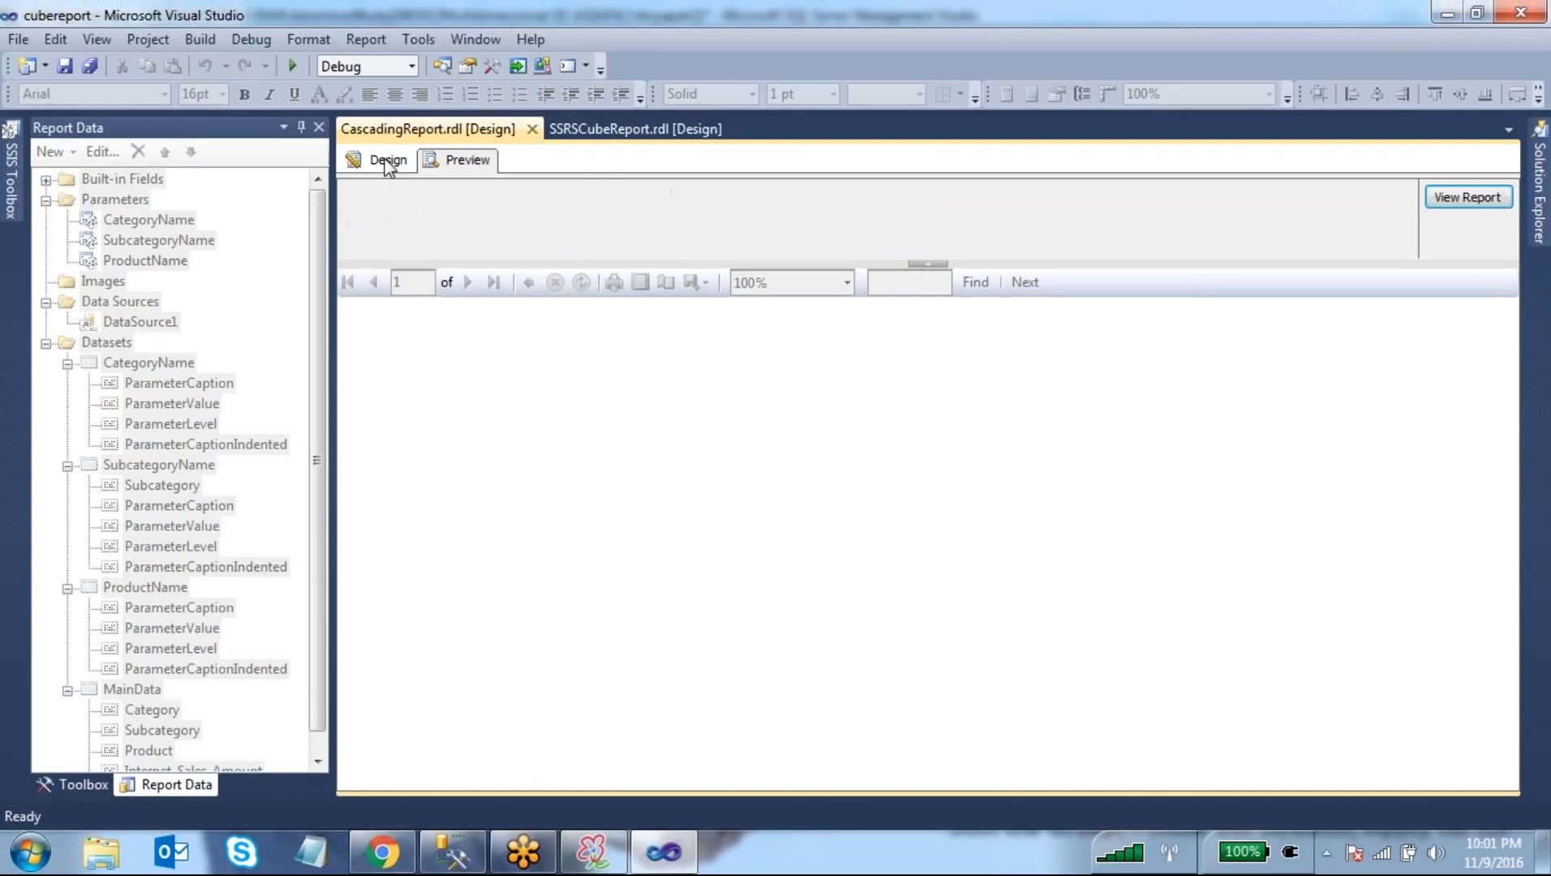
click(511, 228)
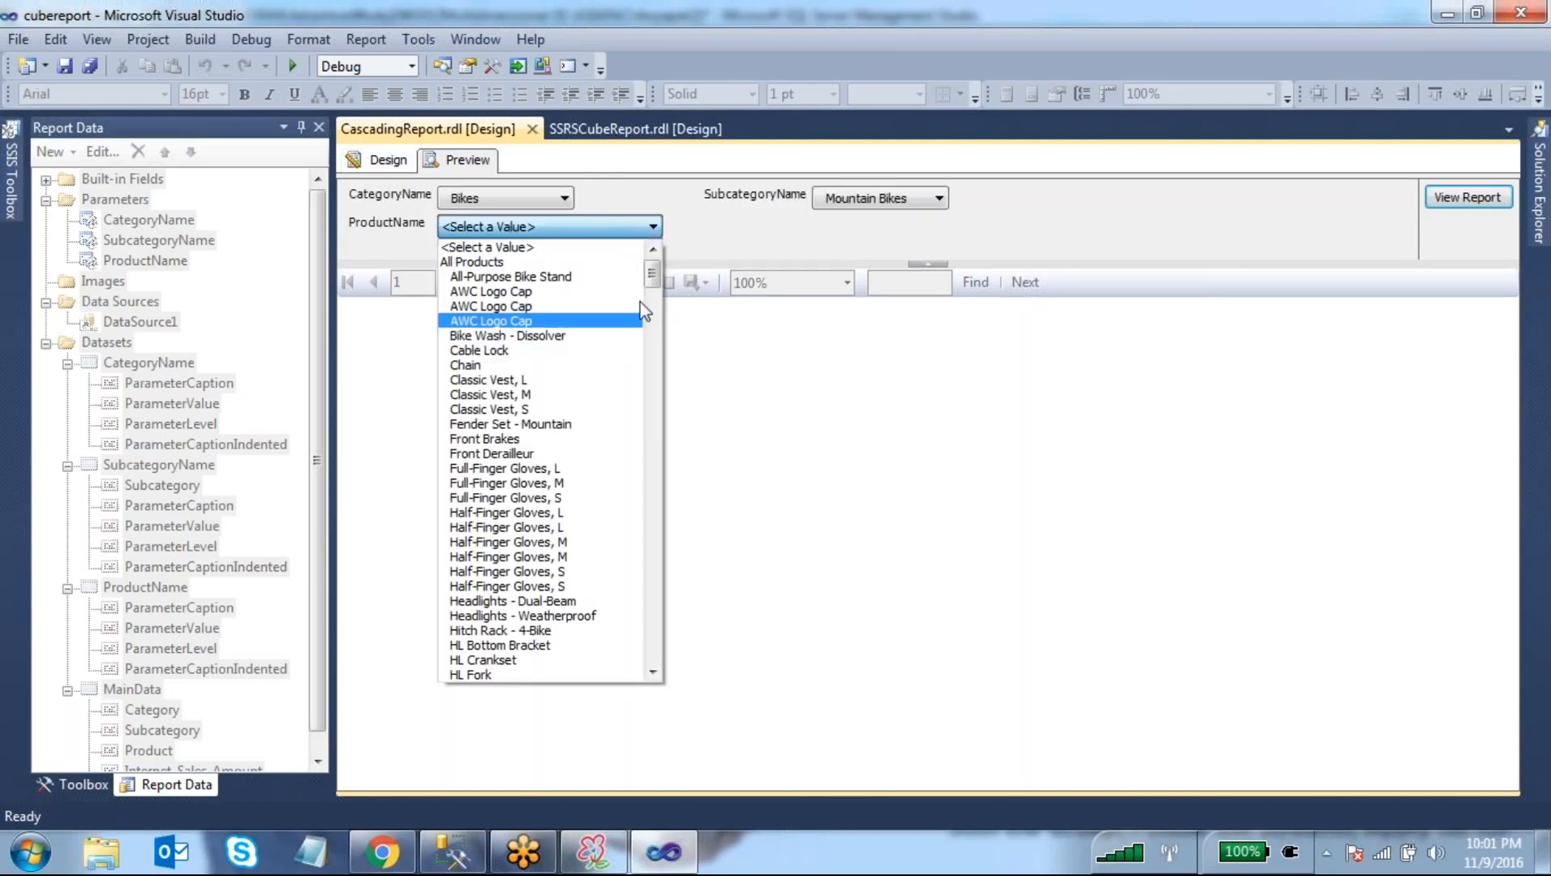
drag(654, 278, 667, 247)
- Copy the ProductName dataset's query and paste it in SQL Server Management Studio over the subcategory statement, keeping the strtoset subselect
click(380, 161)
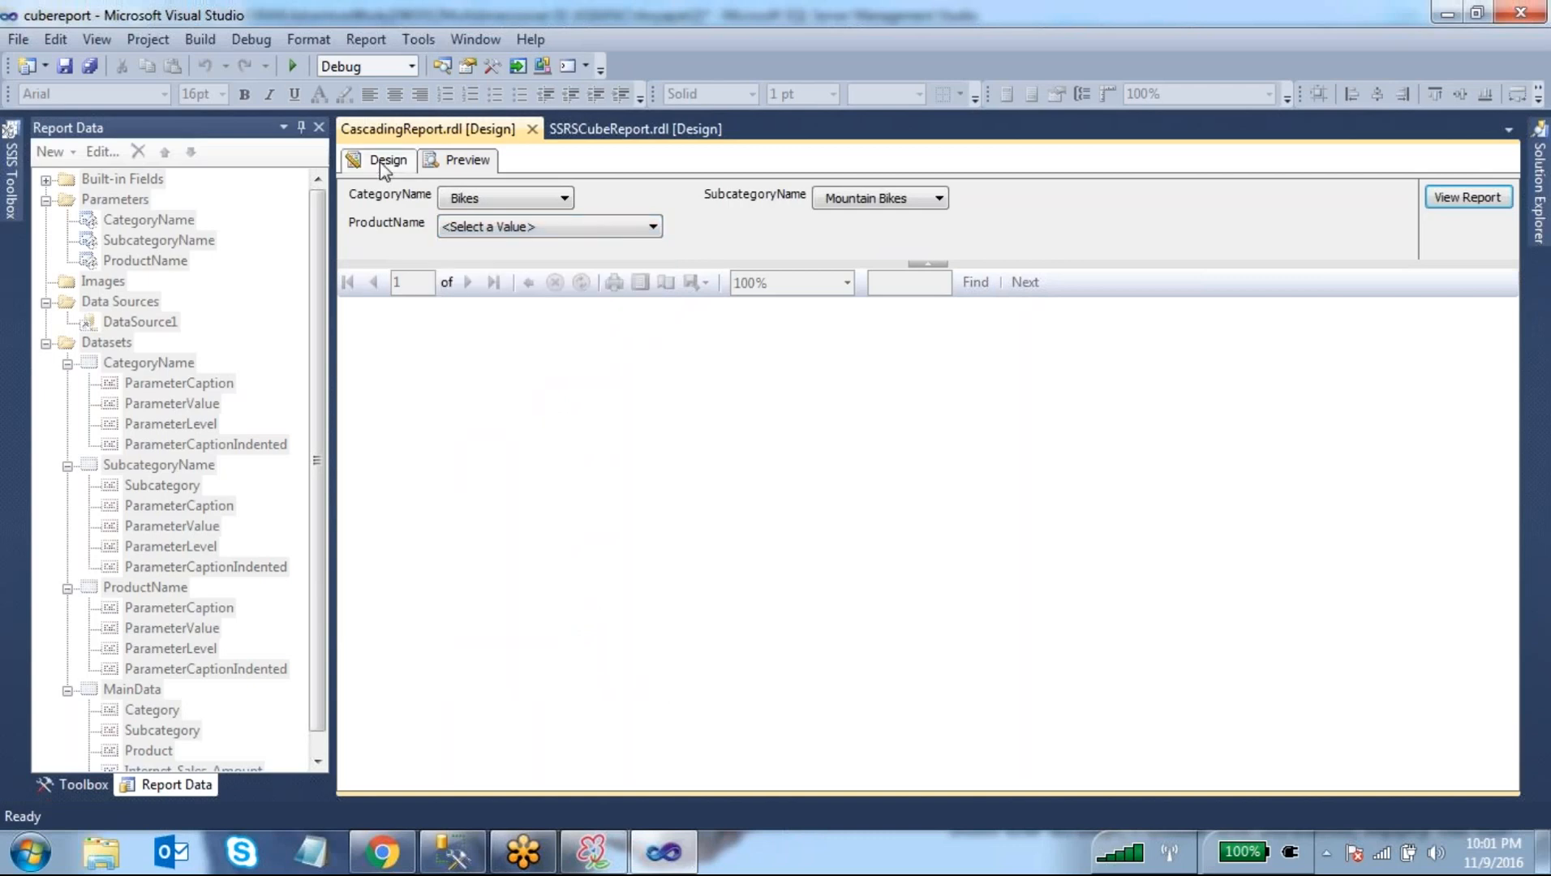
double_click(178, 589)
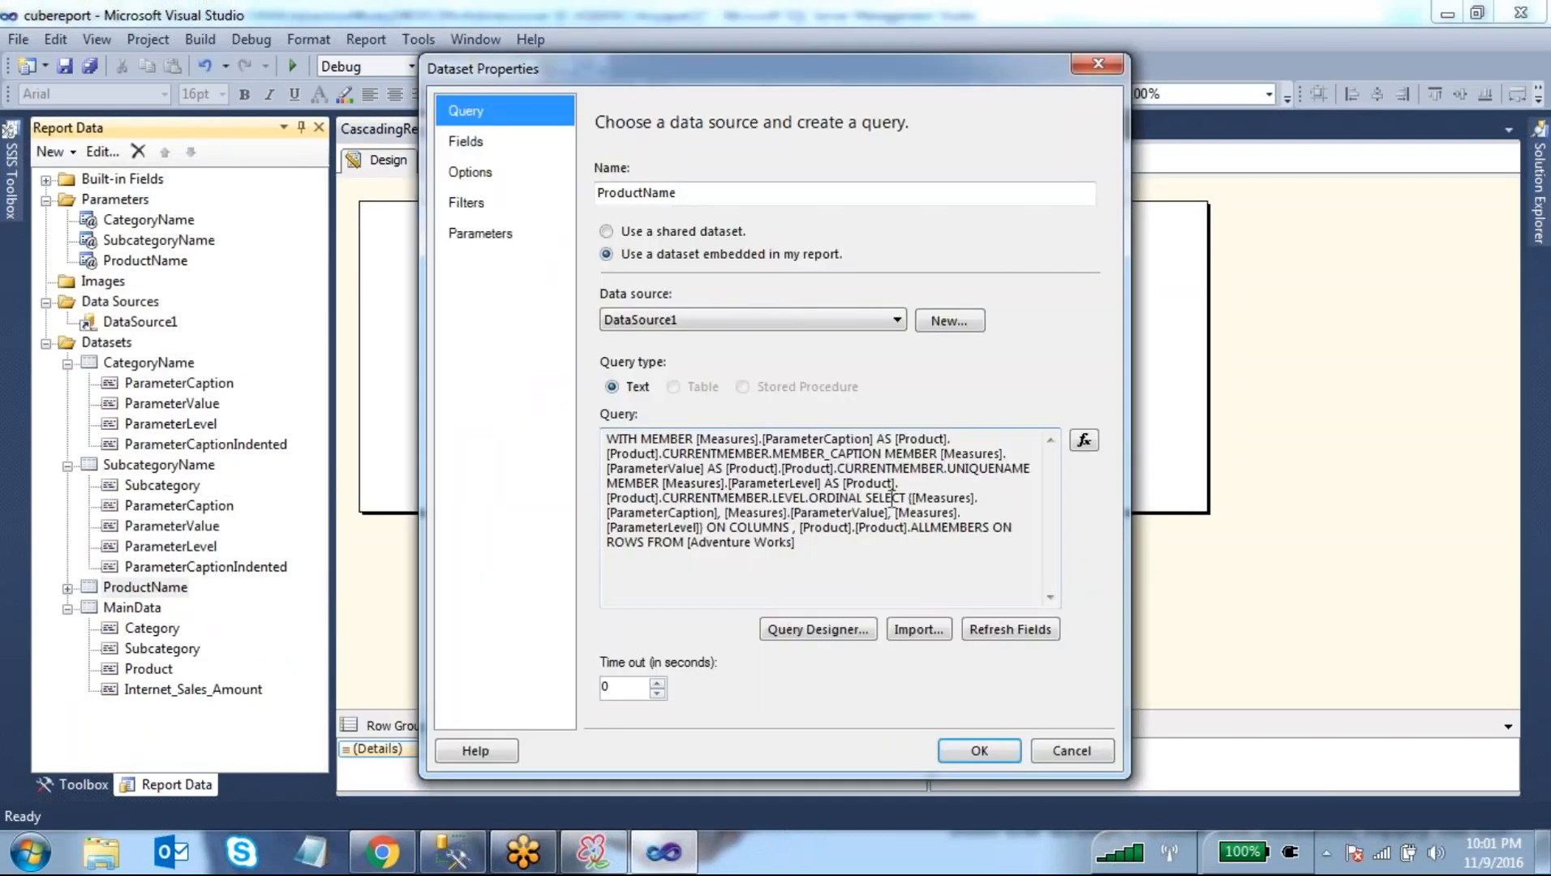
drag(819, 553, 605, 436)
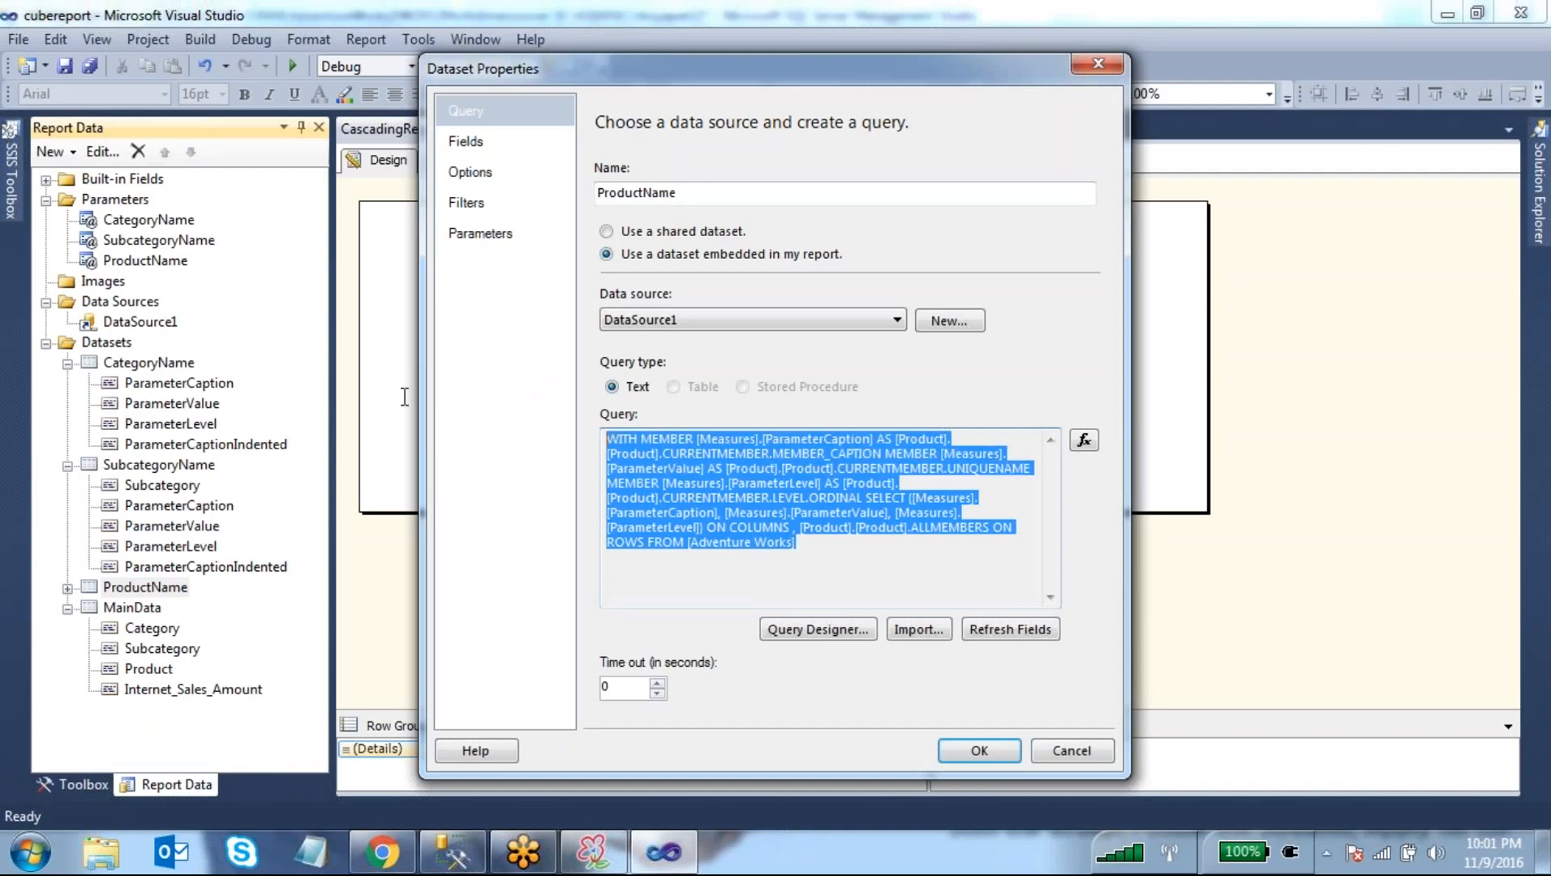
click(454, 852)
click(817, 443)
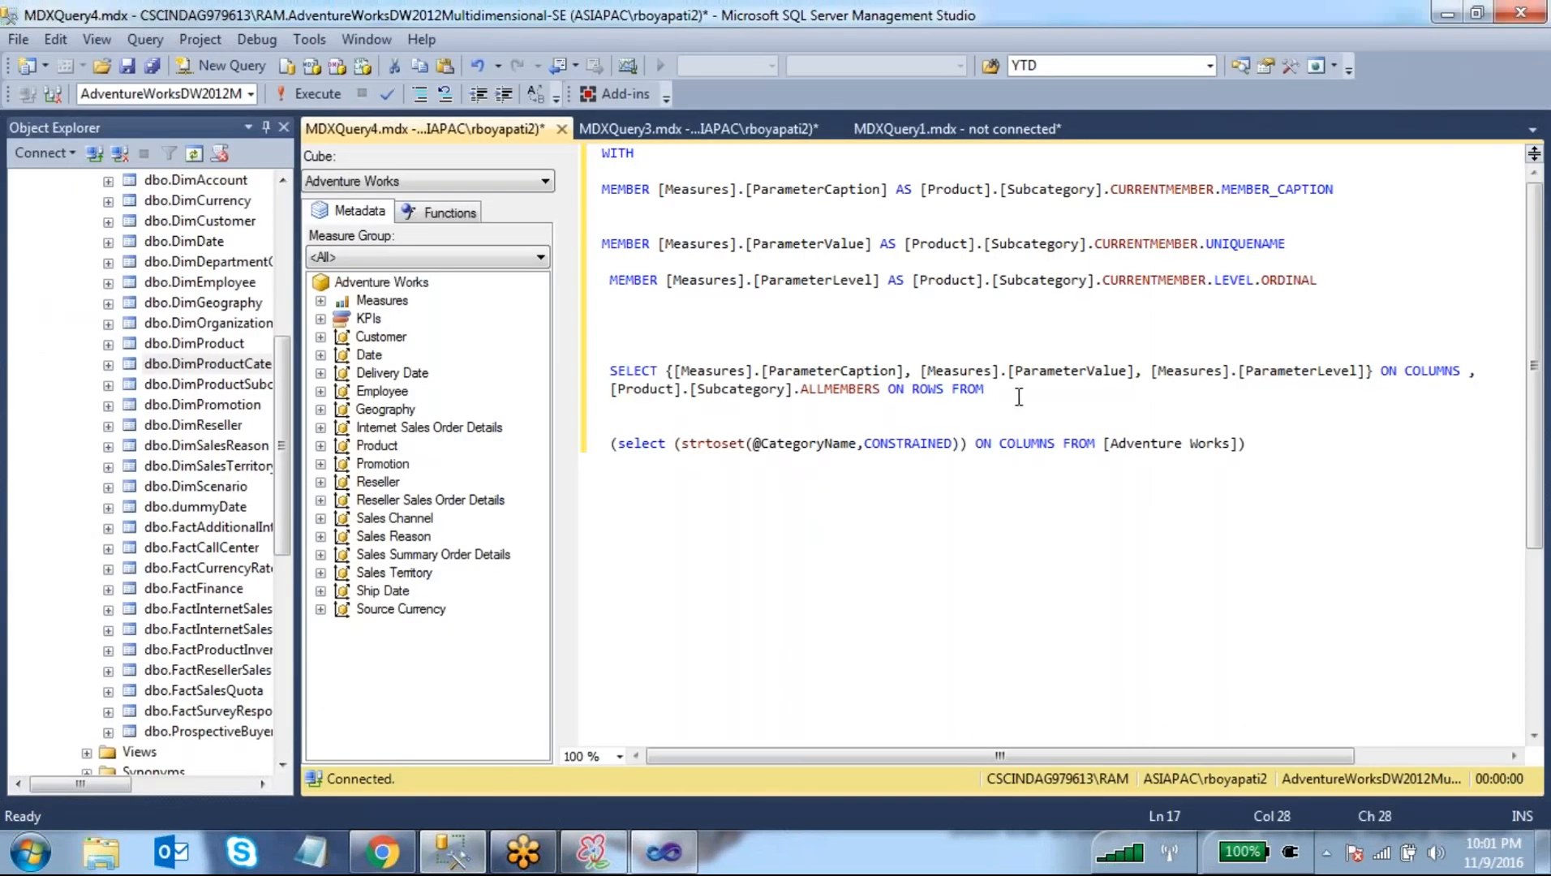
drag(1019, 397, 515, 111)
key(ctrl+v)
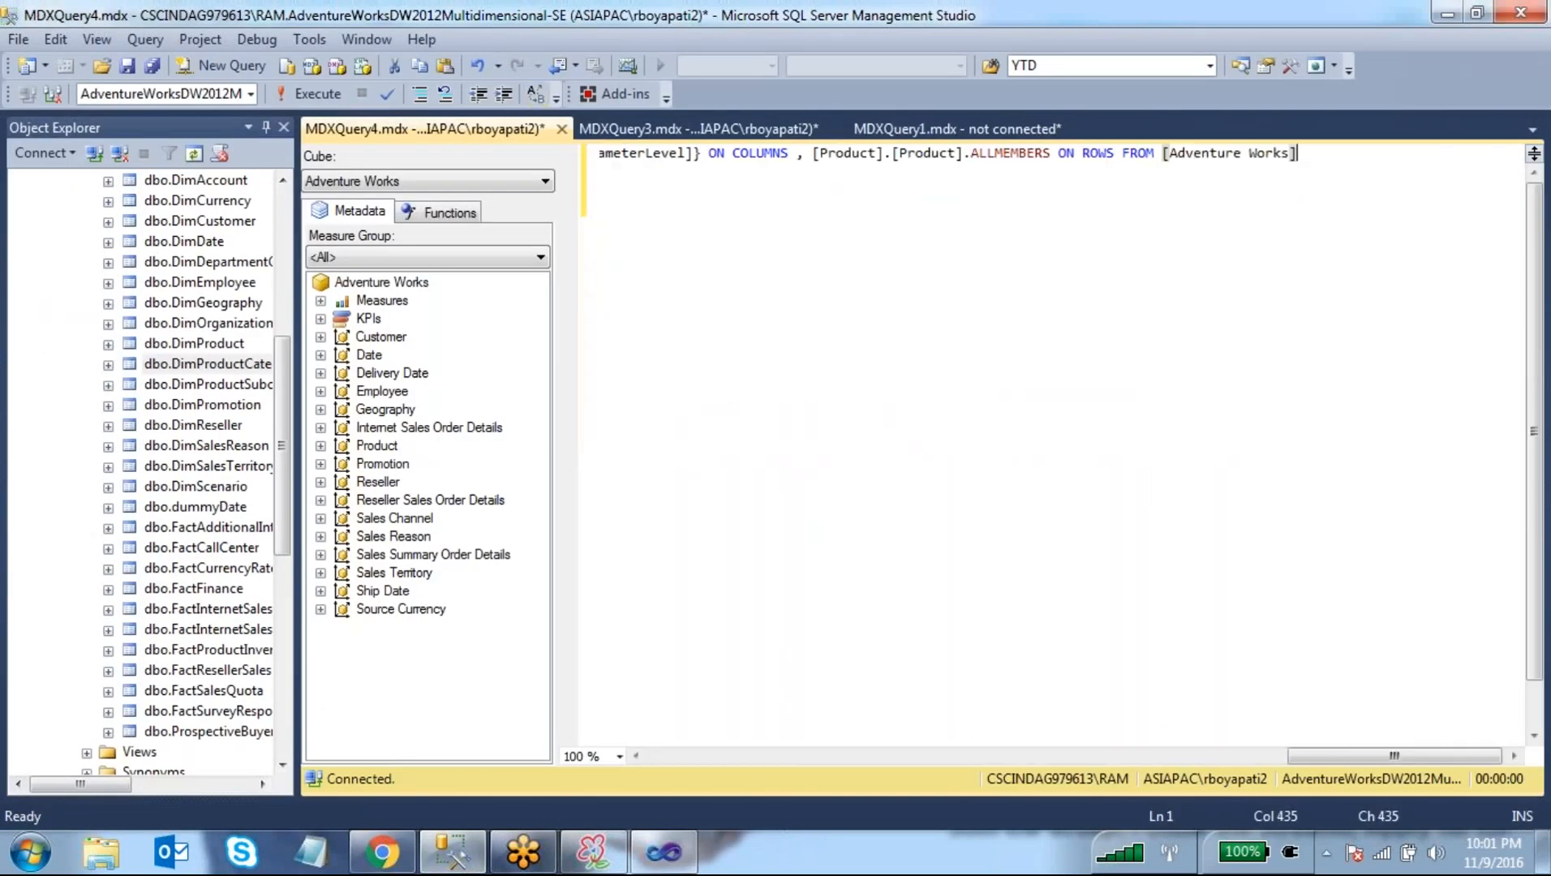
- Split the pasted ProductName query at each MEMBER, SELECT and row-axis clause onto separate lines, and remove the outer [Adventure Works] after FROM
drag(1315, 753, 552, 688)
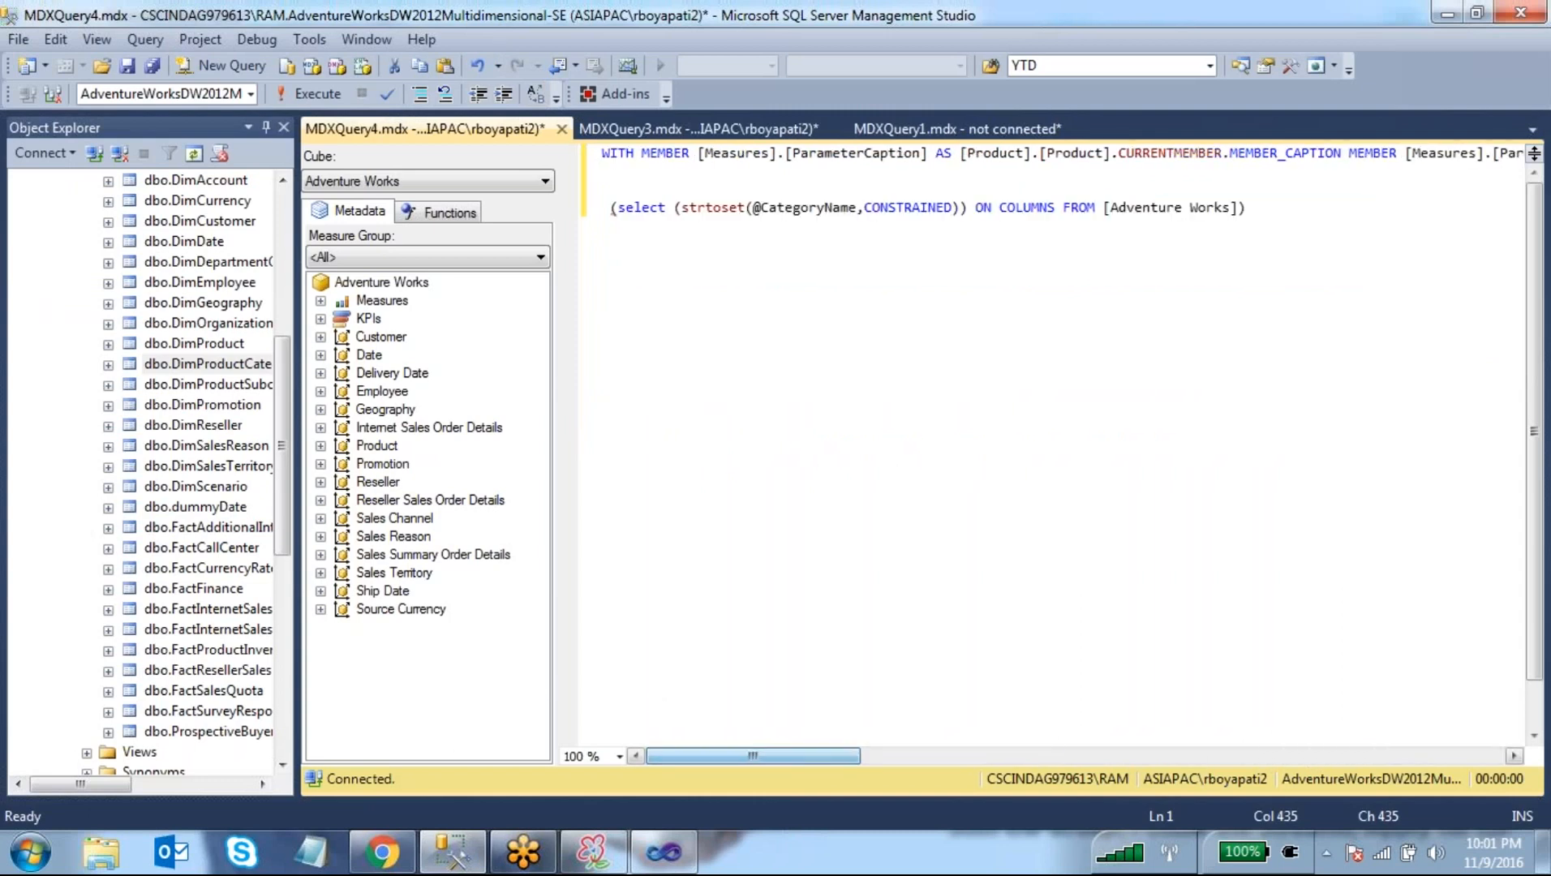
click(1344, 155)
key(Return)
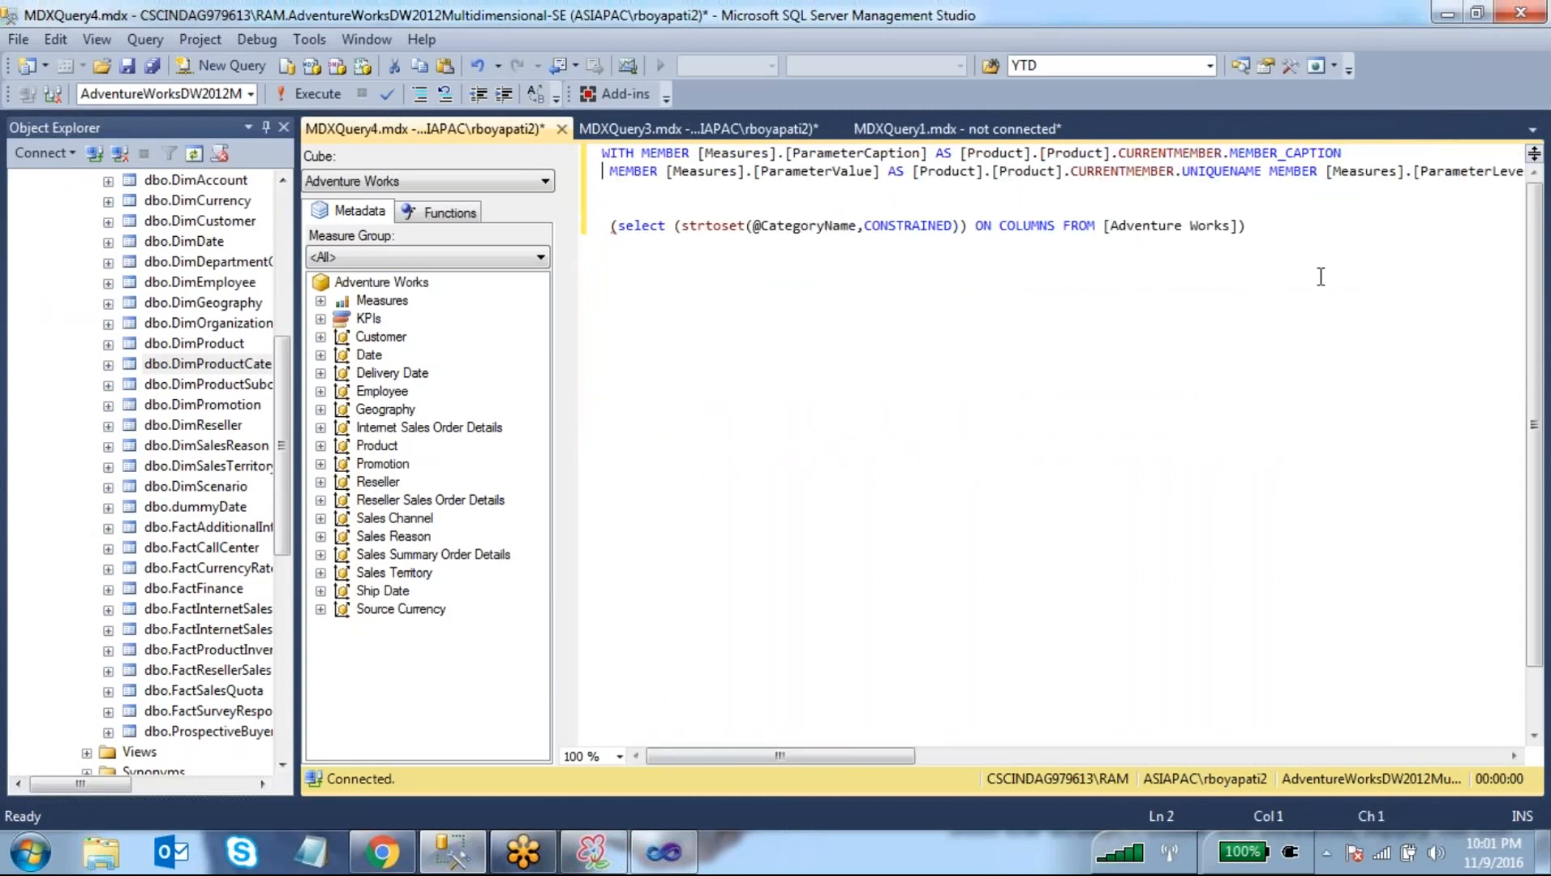
click(1269, 171)
key(Return)
click(1286, 190)
key(Return)
click(1483, 209)
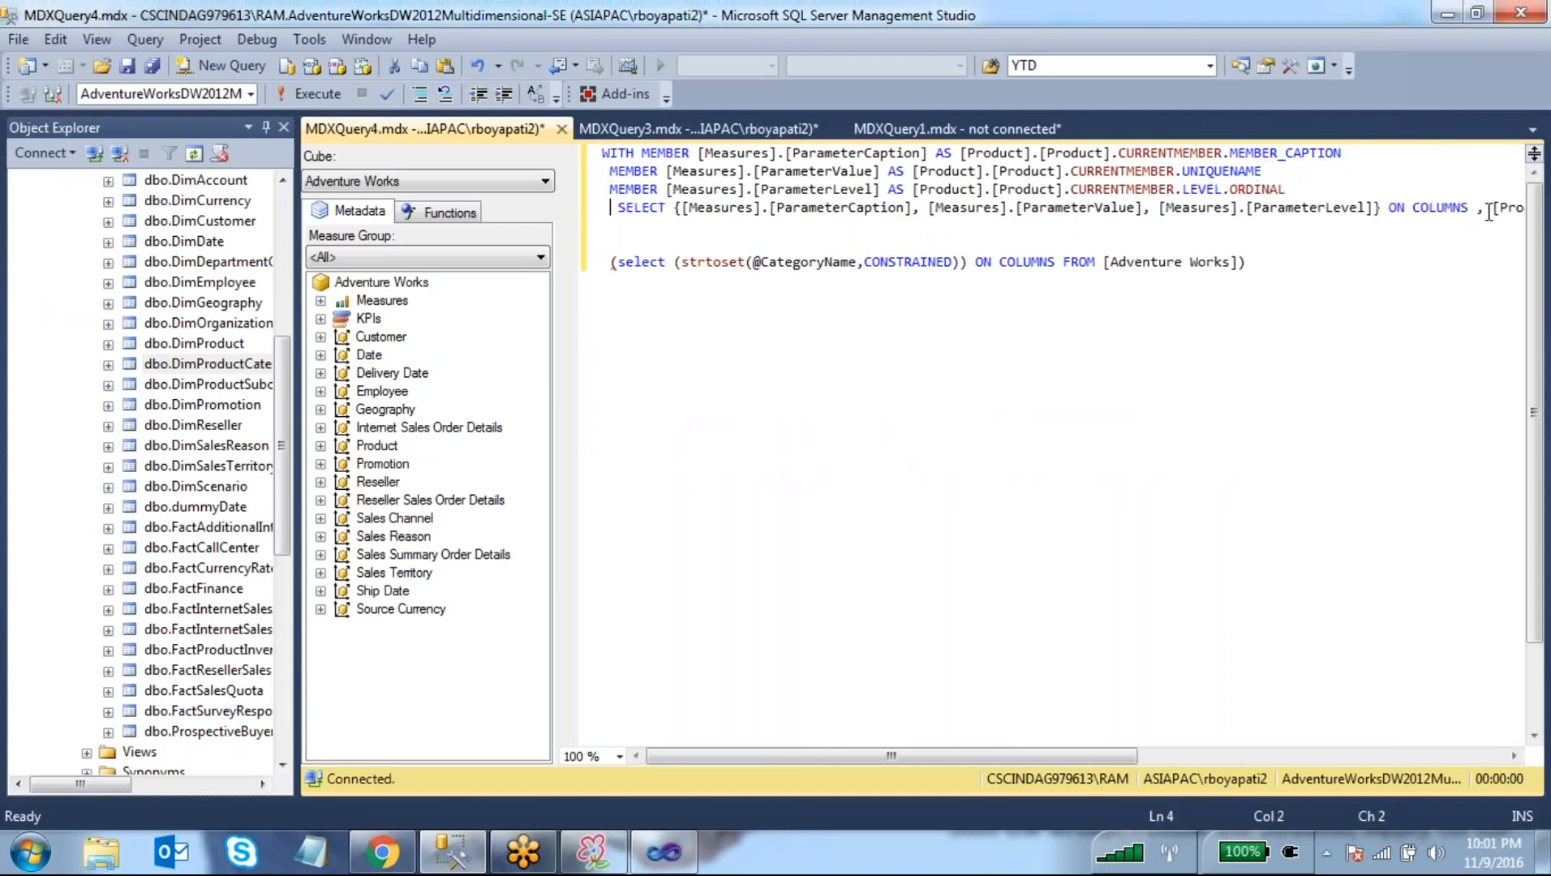
key(Return)
click(963, 418)
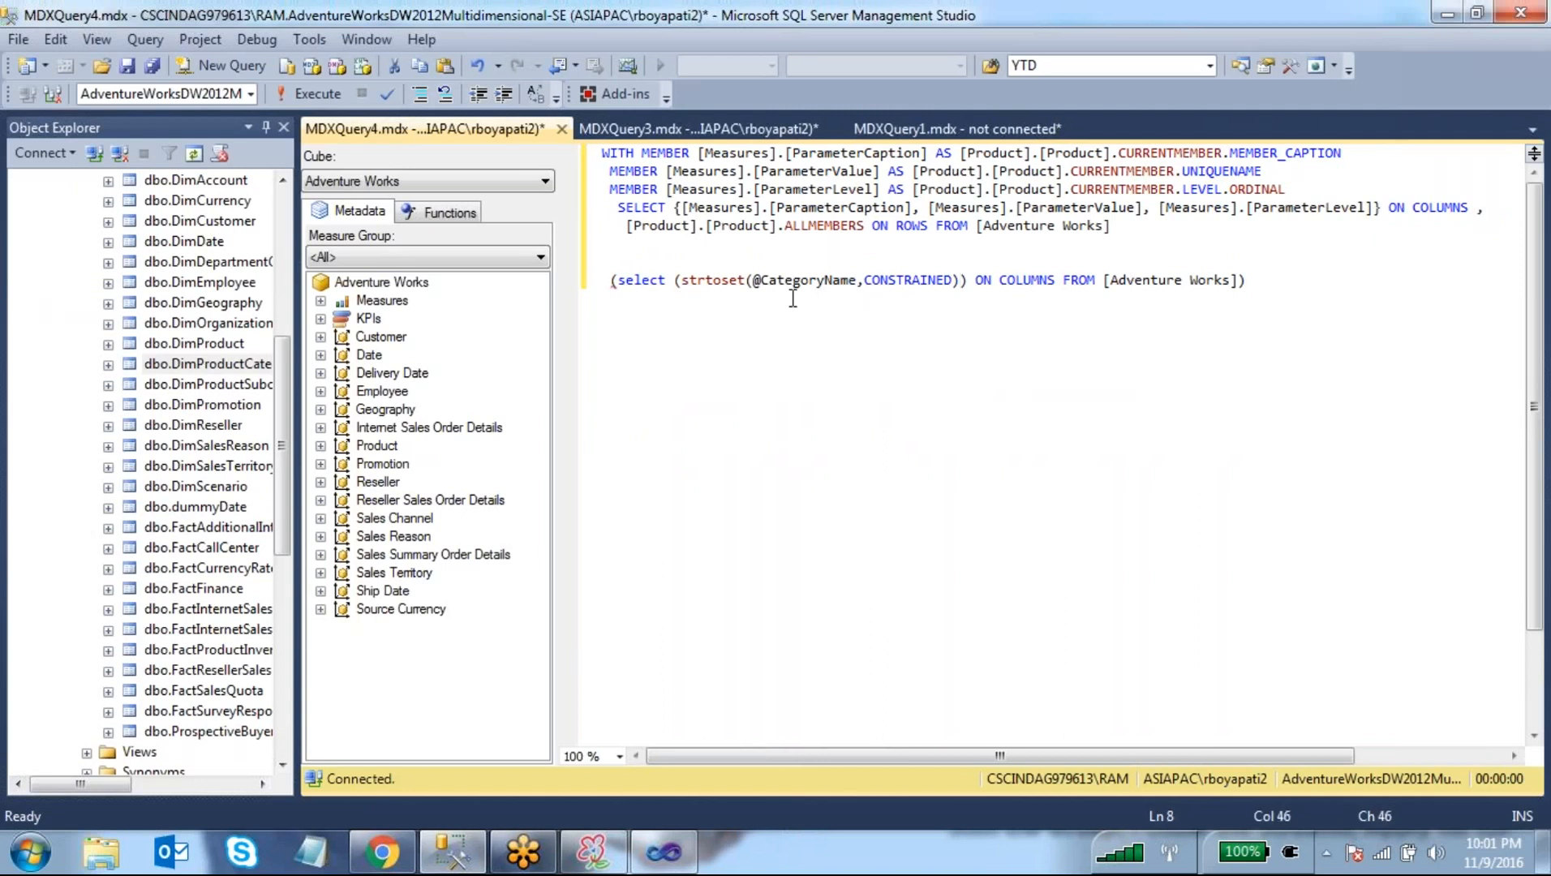
drag(1133, 225, 978, 227)
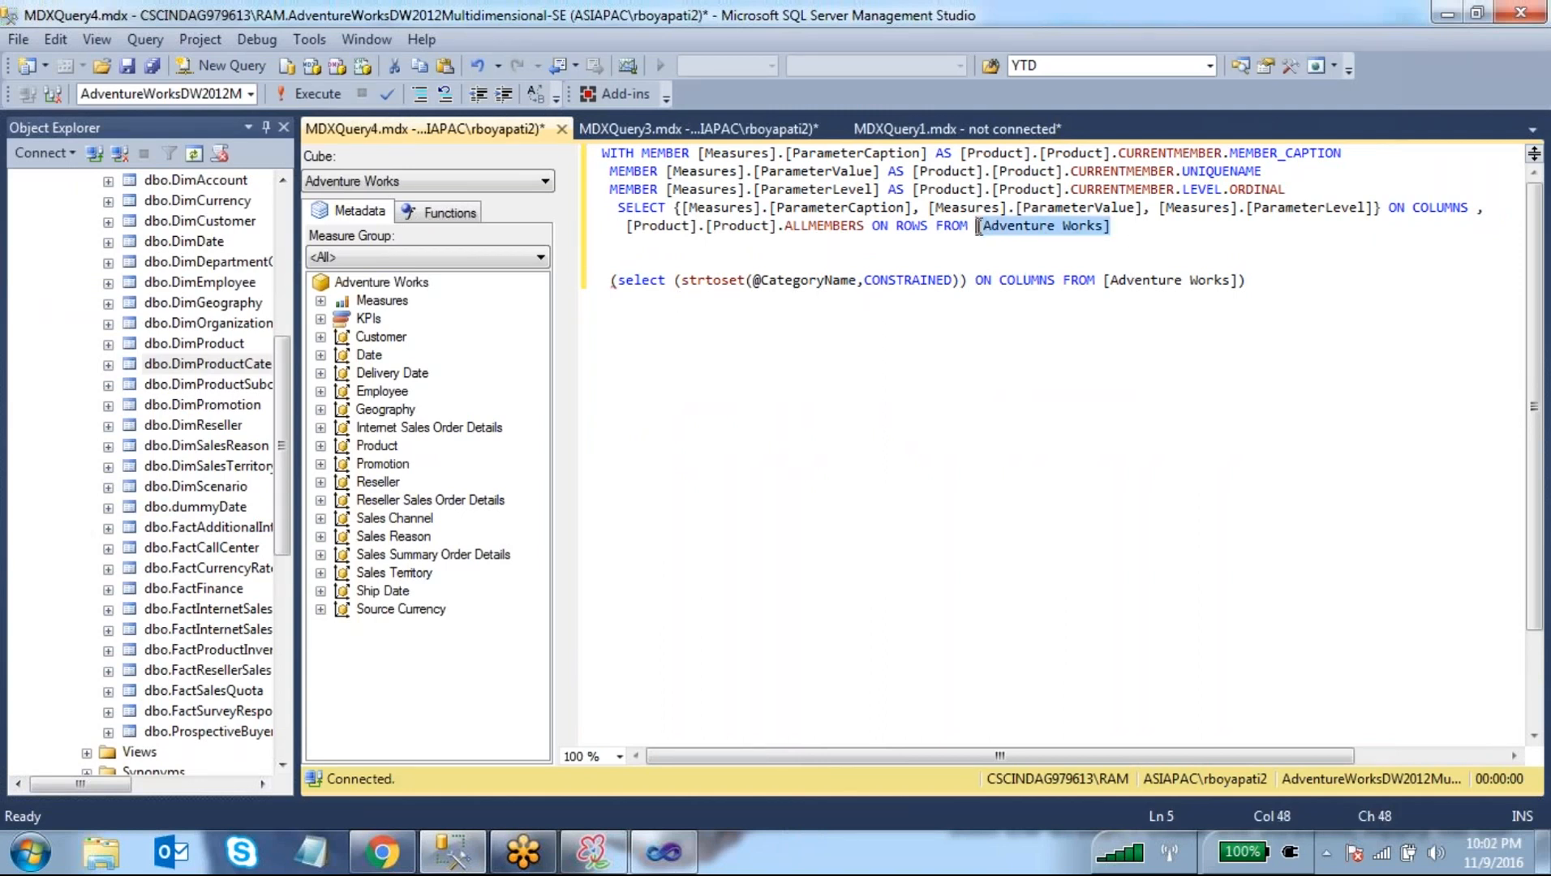
key(Delete)
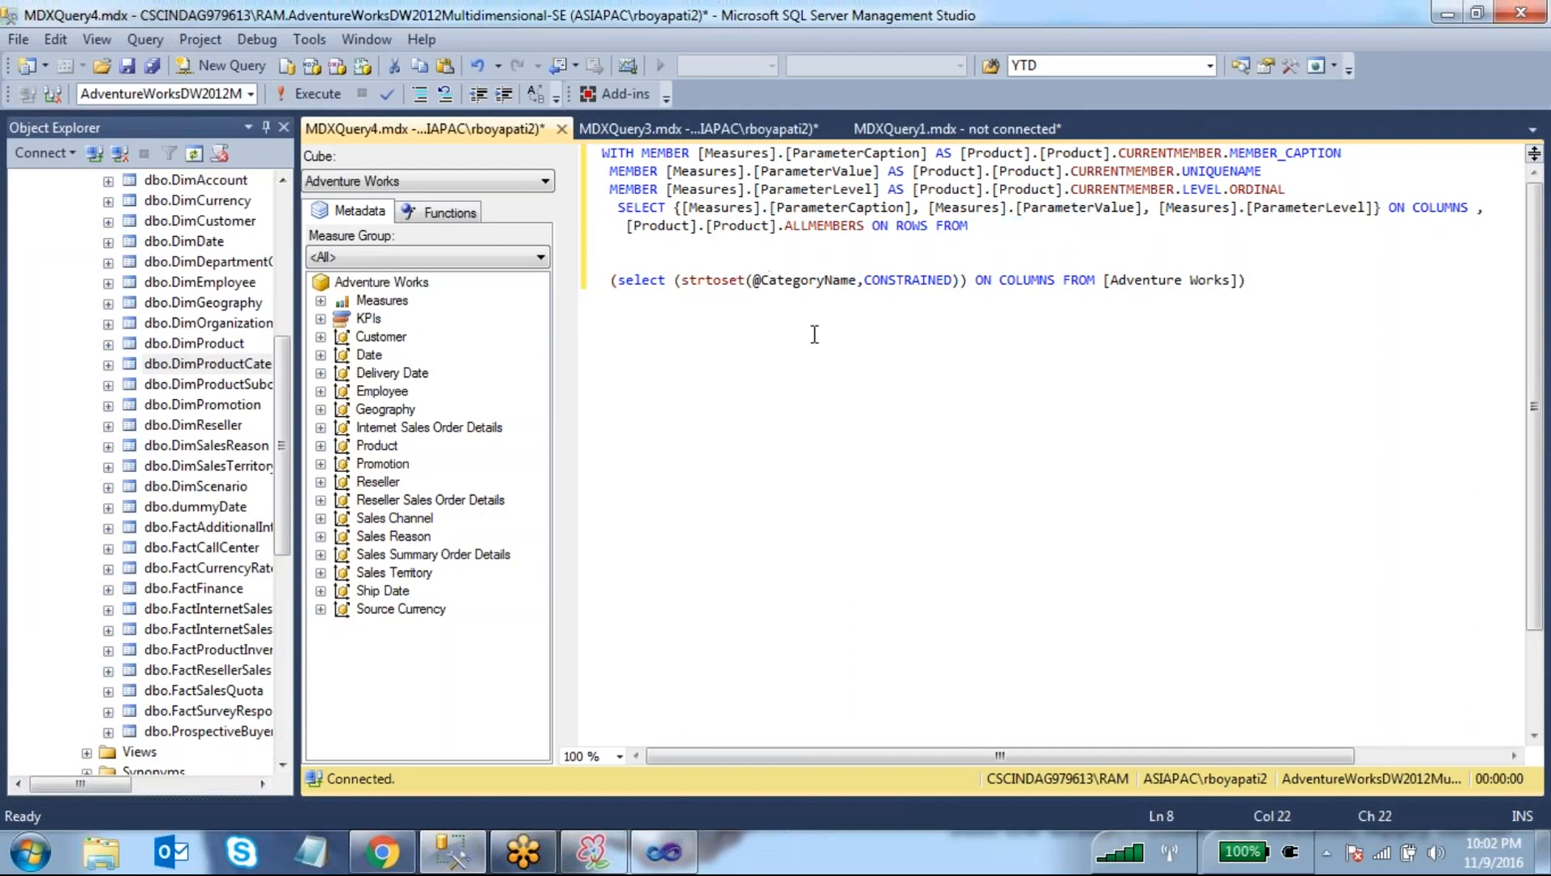
key(BackSpace)
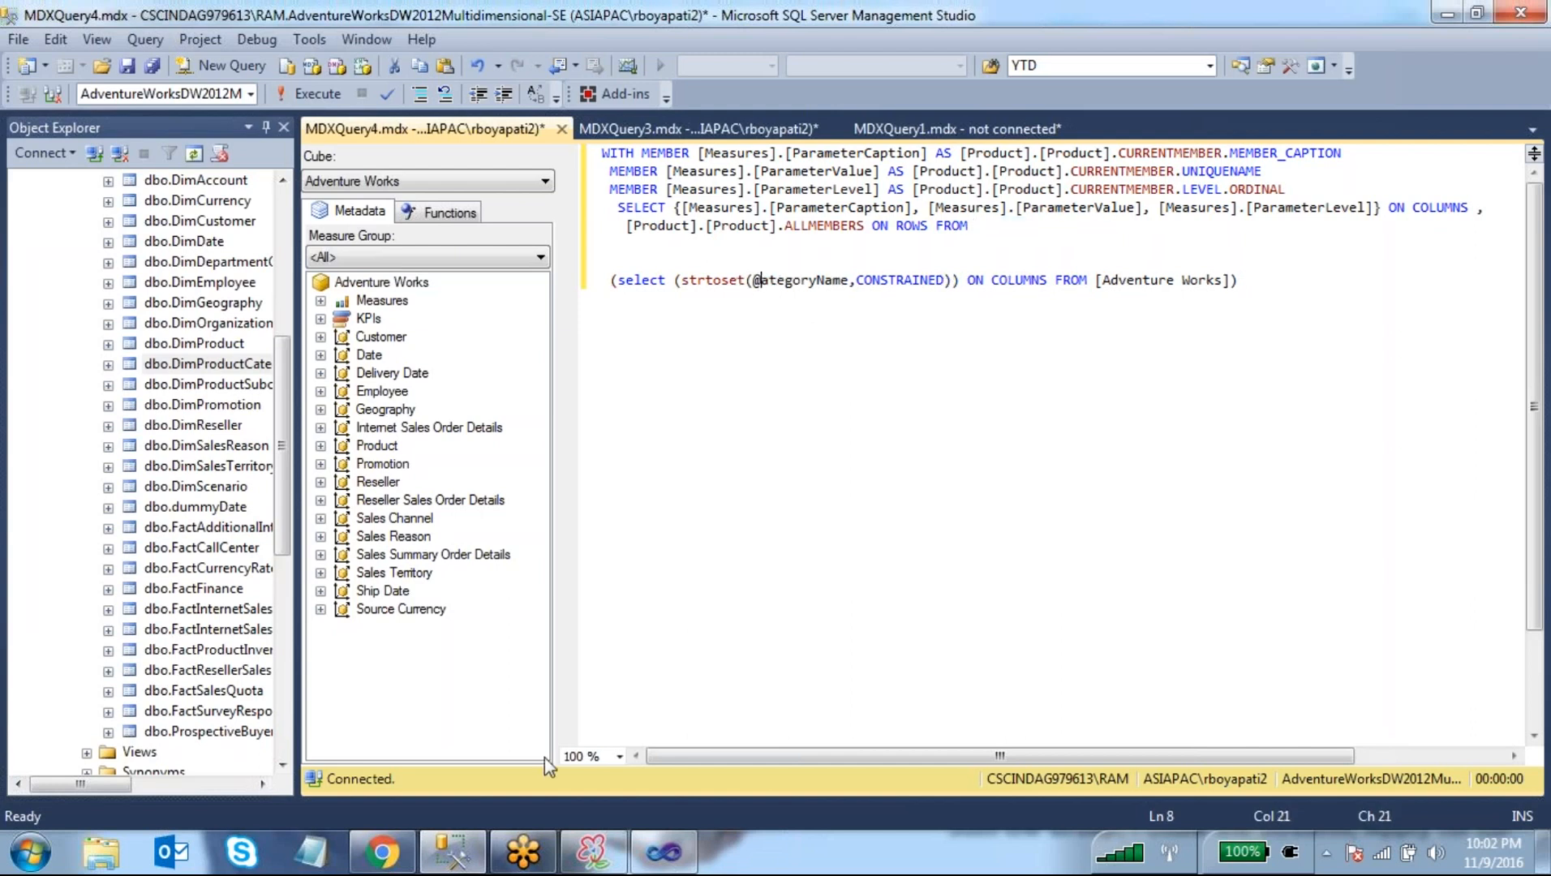
click(674, 846)
click(1053, 749)
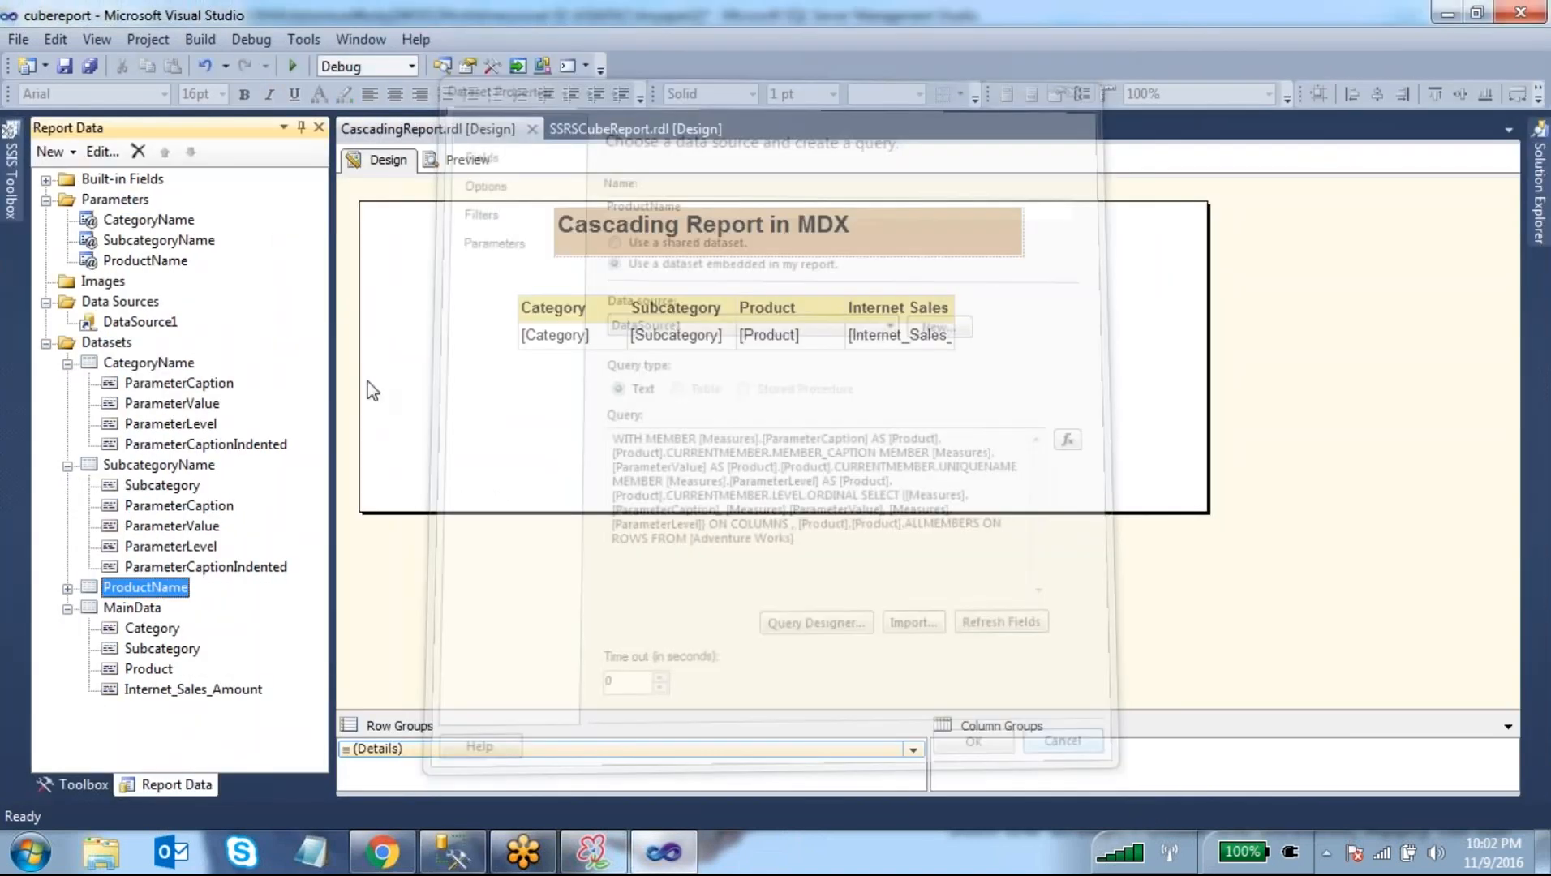
double_click(159, 240)
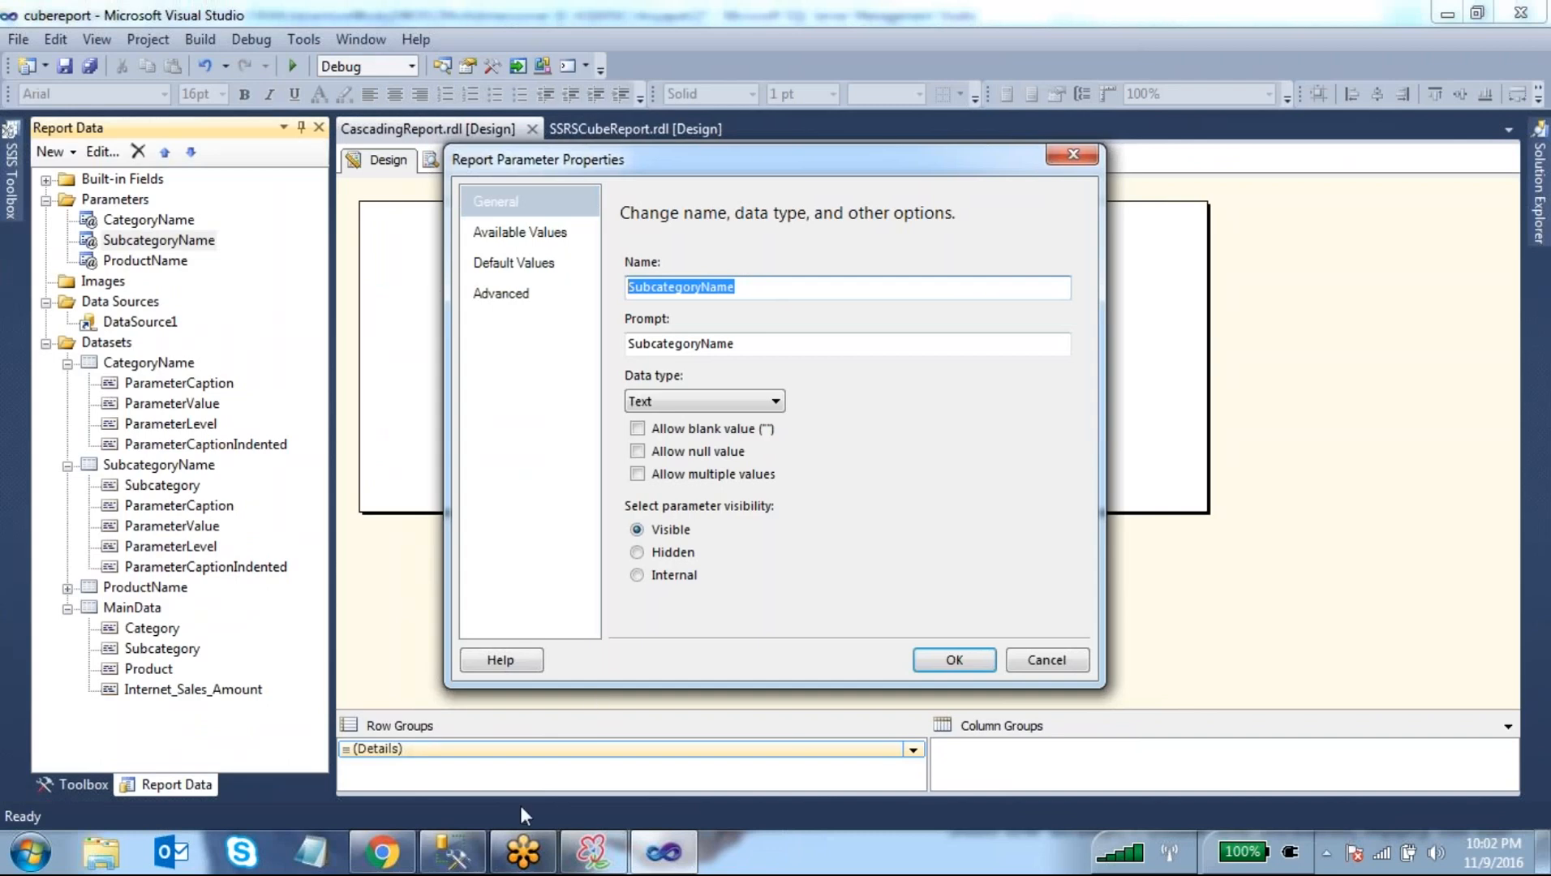
click(454, 852)
drag(846, 280, 753, 286)
key(Delete)
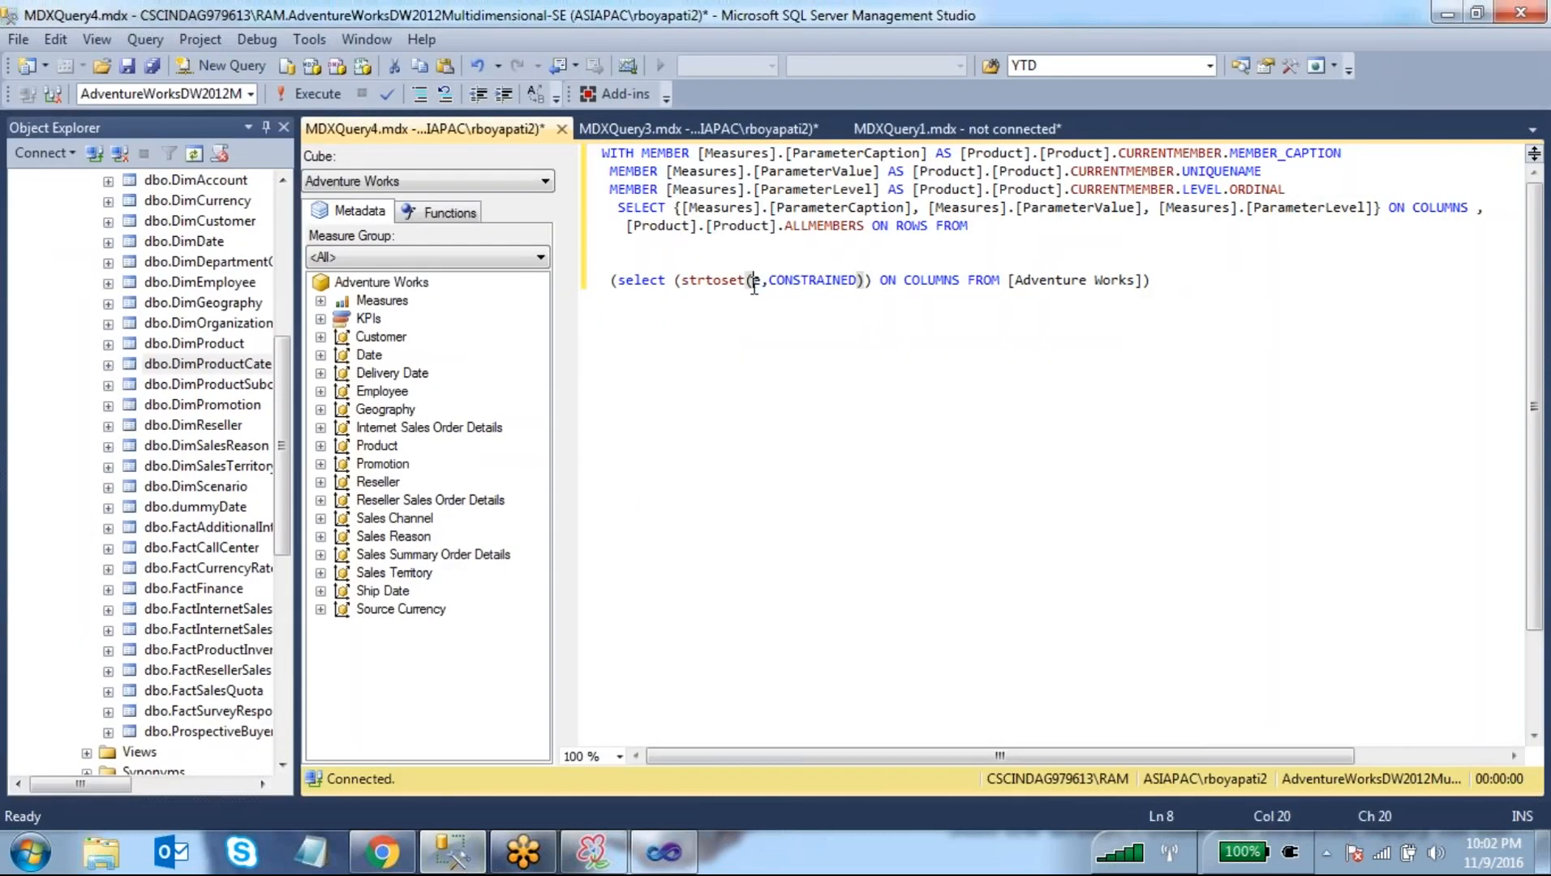
text(SubcategoryName)
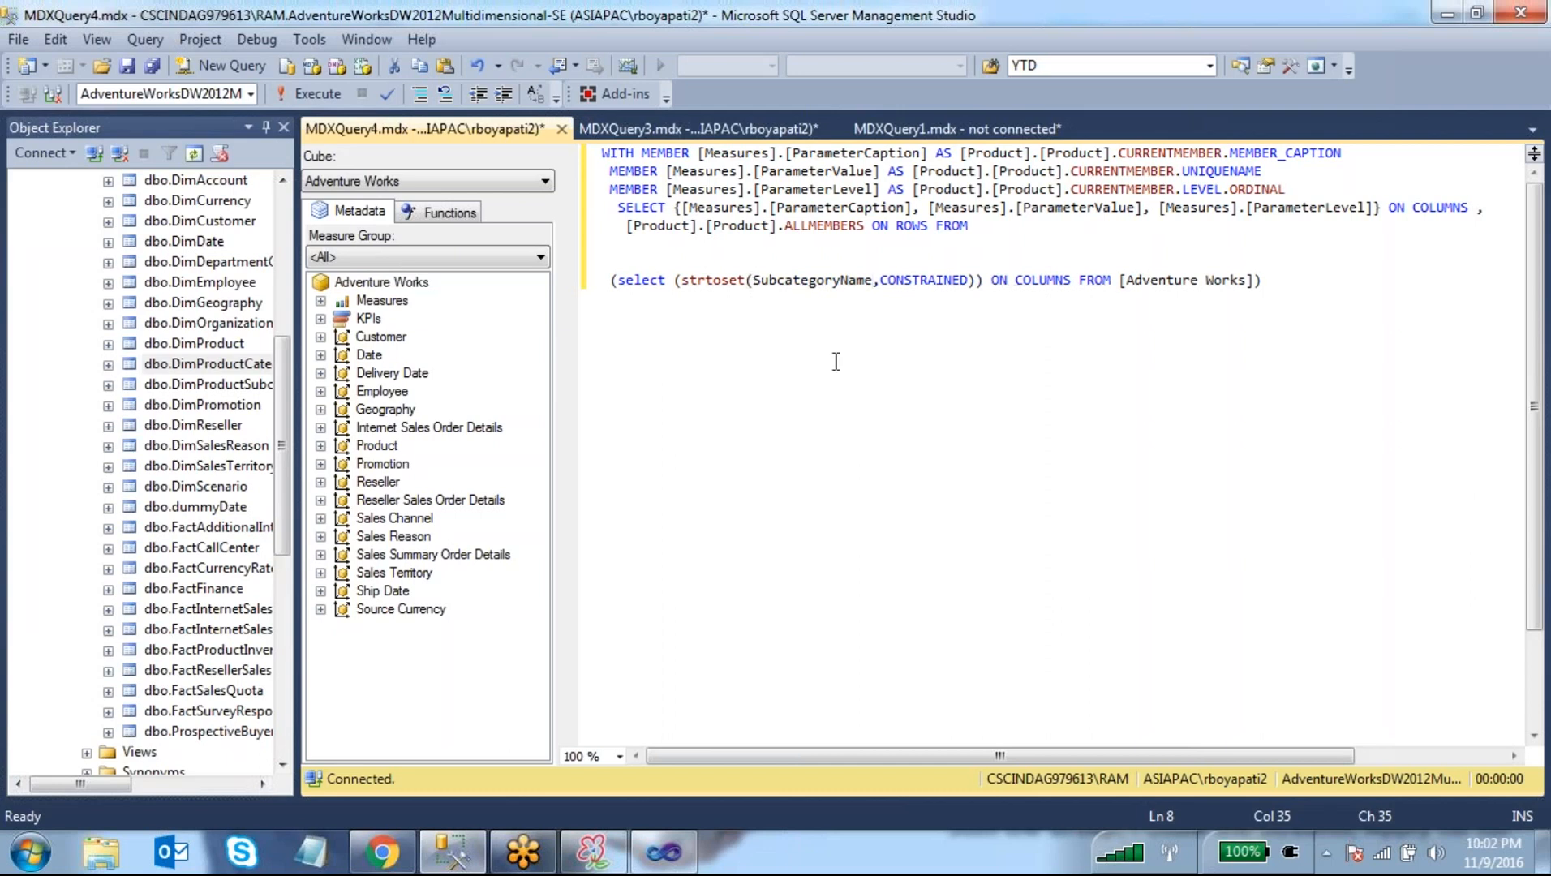
click(753, 284)
text(@)
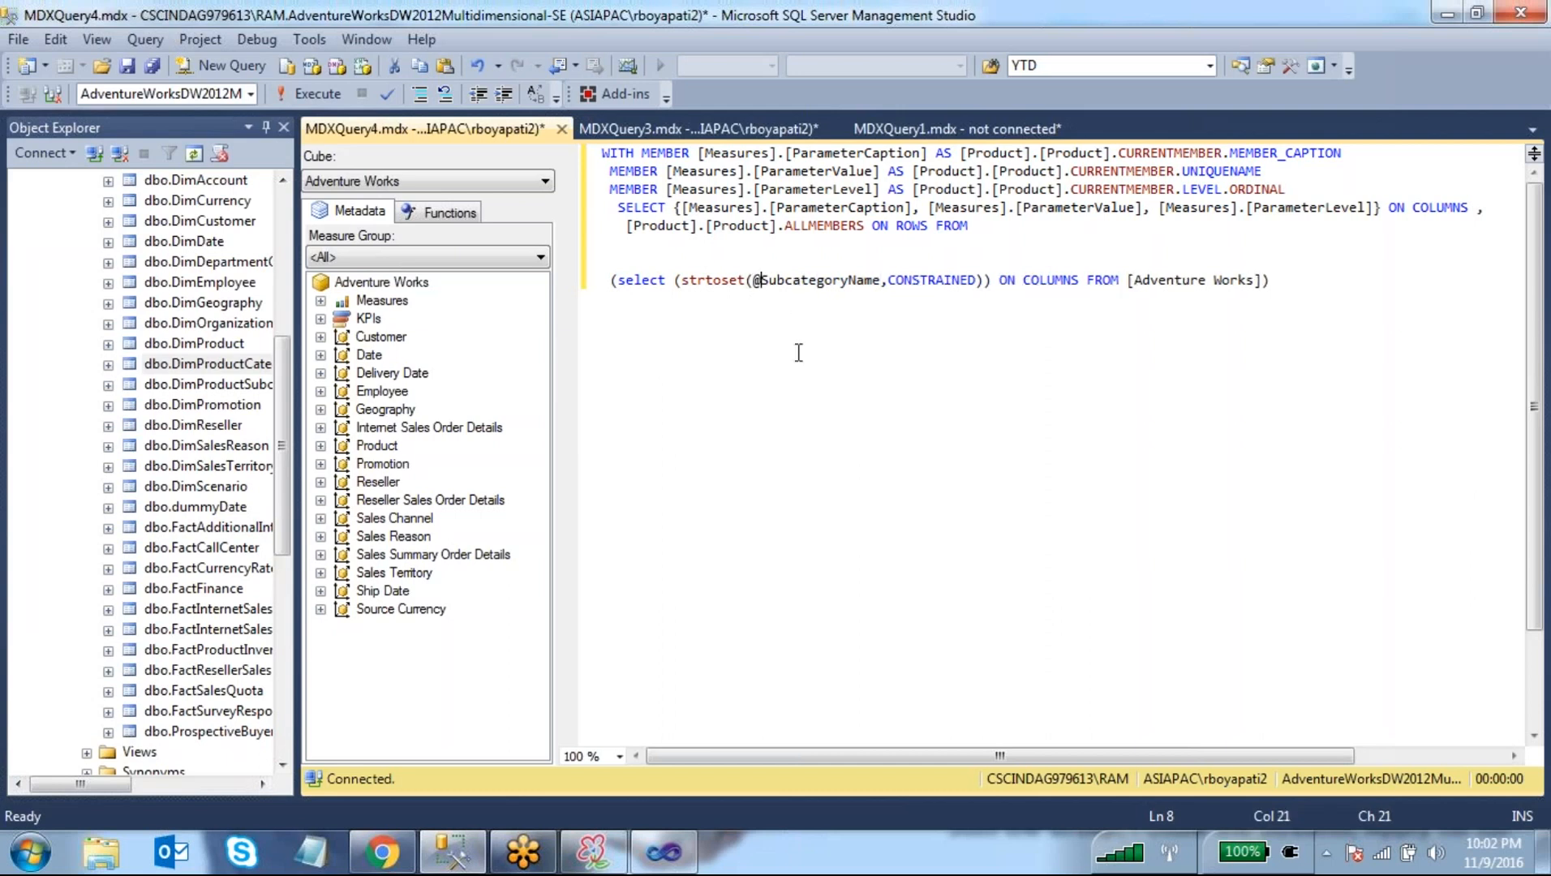
- Copy the whole revised MDX and replace the ProductName dataset's query with it in Visual Studio's Query Designer
key(ctrl+a)
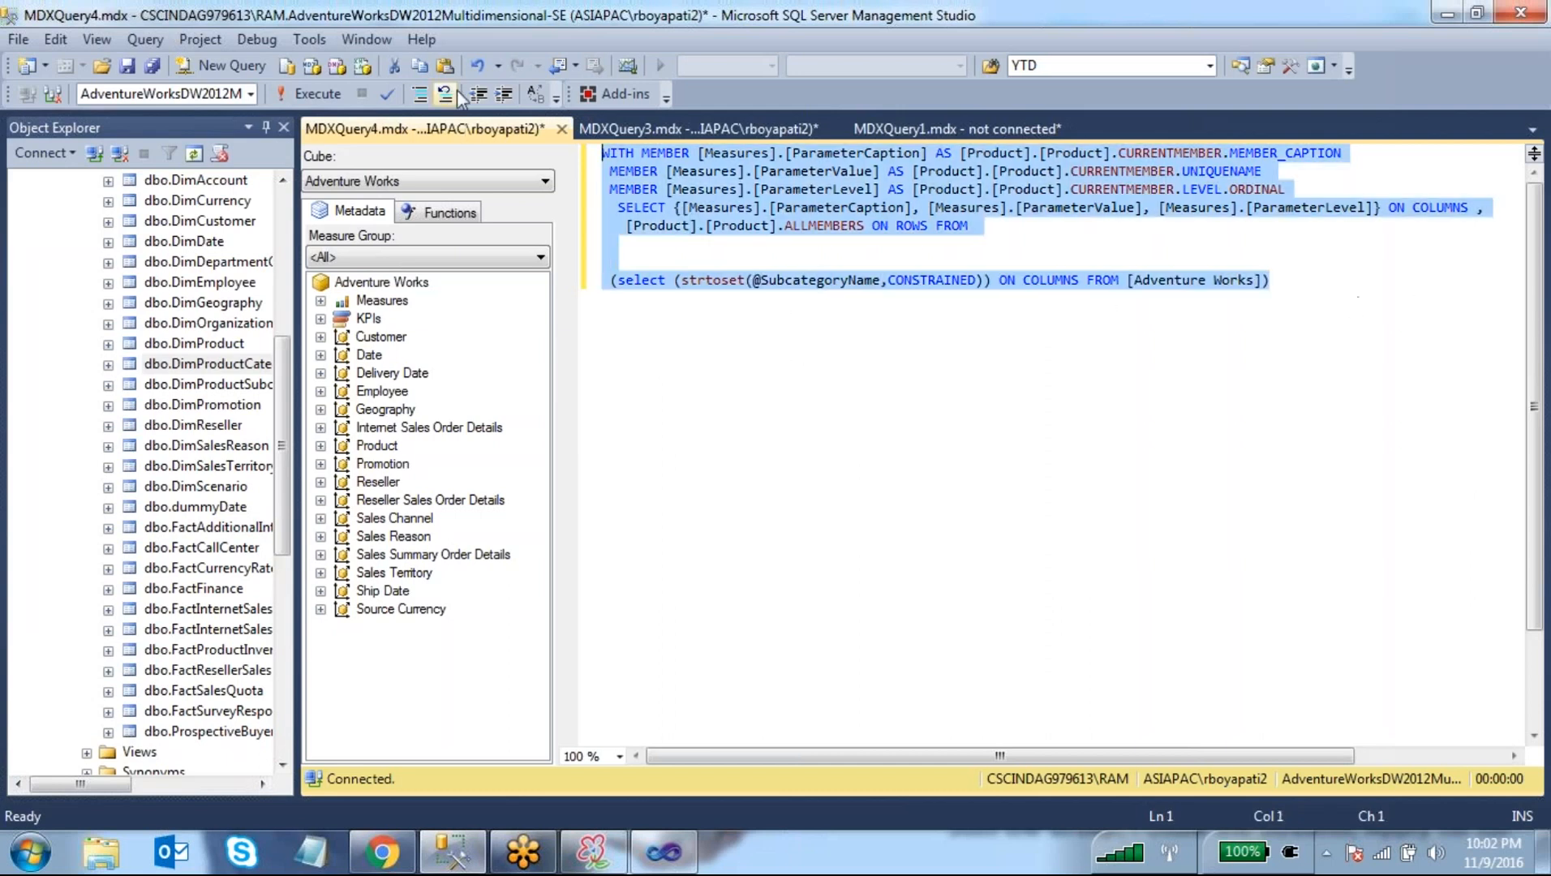
click(664, 852)
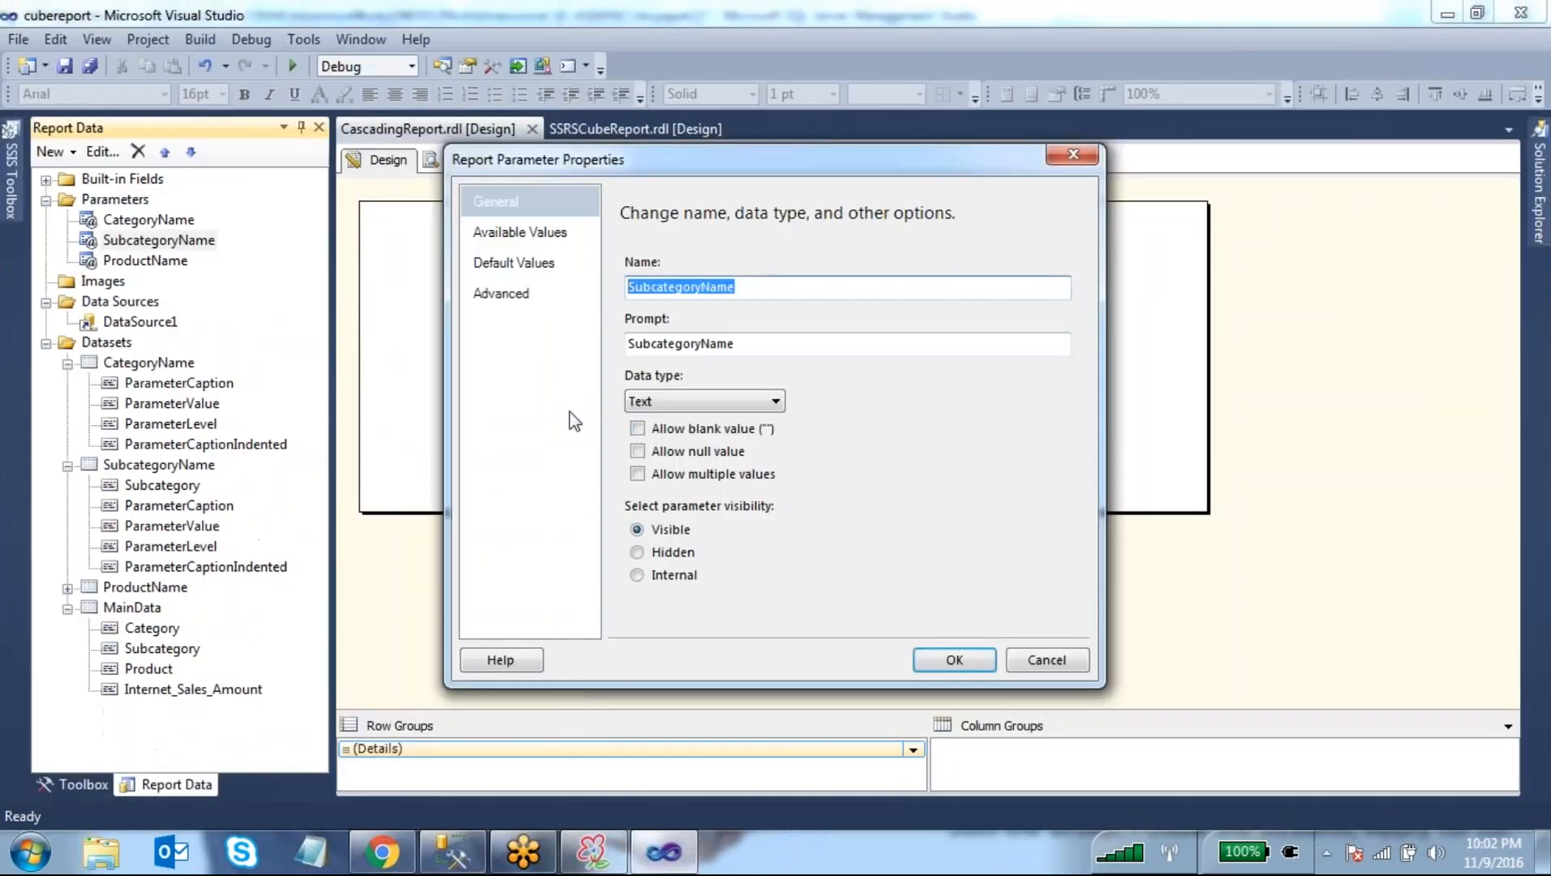
click(1045, 662)
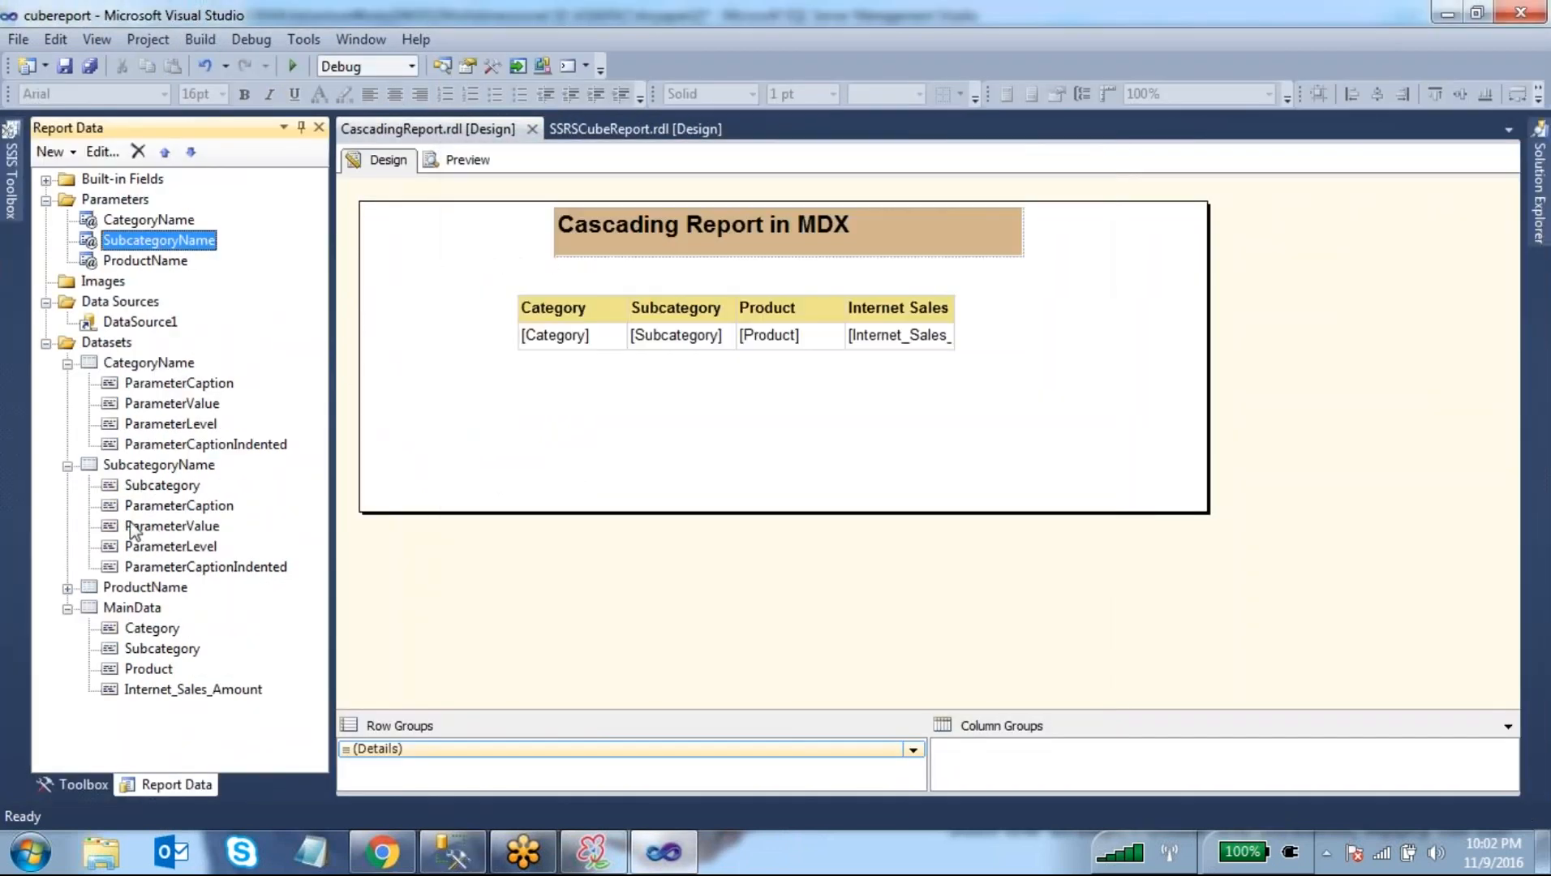
double_click(140, 589)
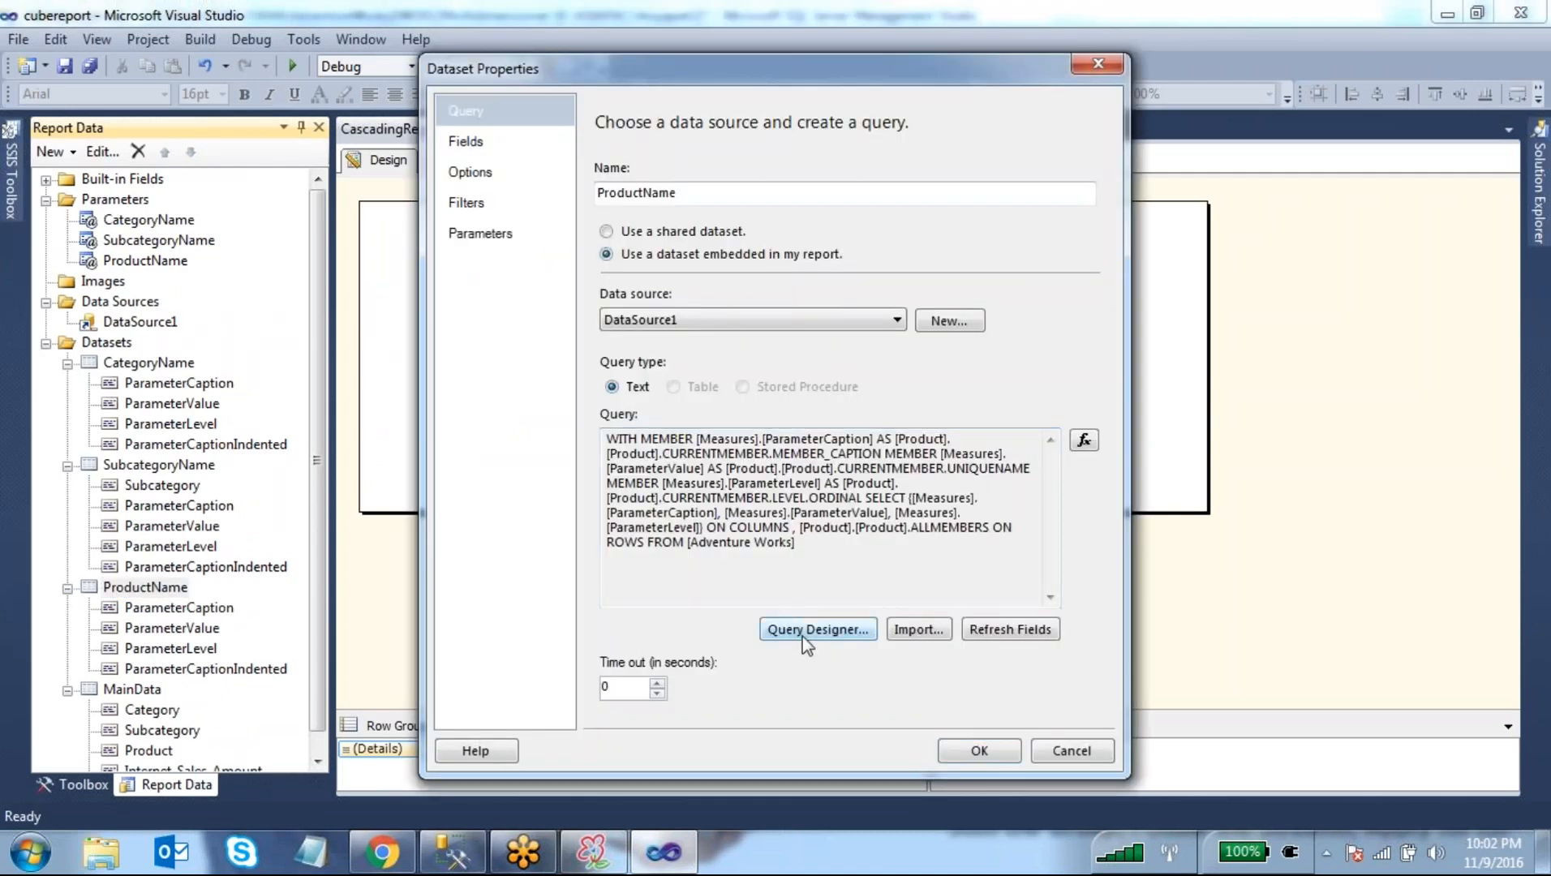
click(807, 629)
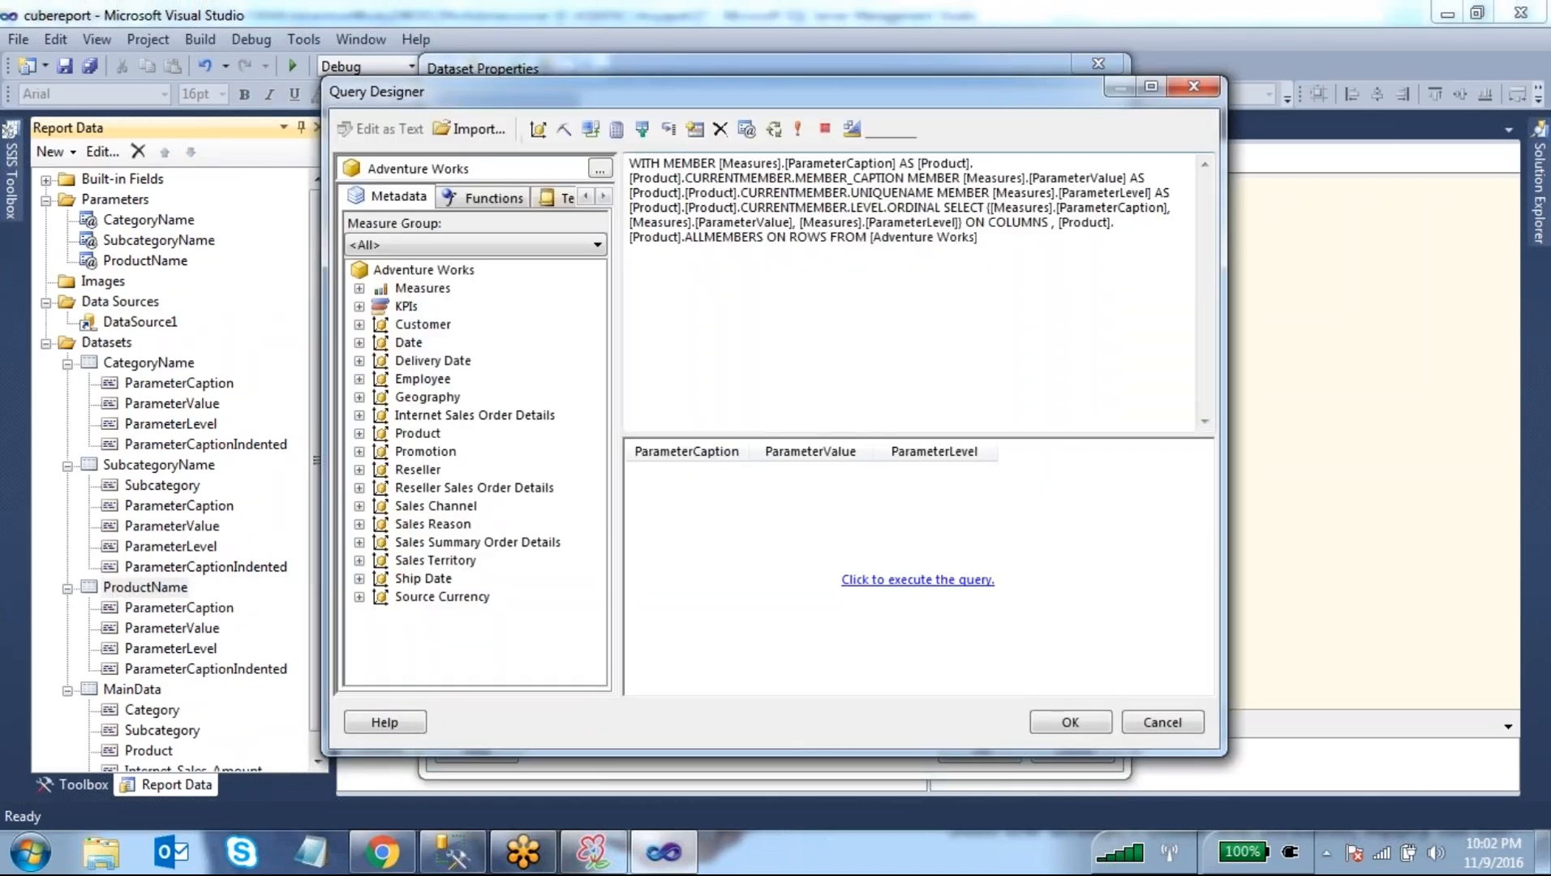
drag(982, 236, 630, 163)
text(WITH MEMBER [Measures].[ParameterCaption] AS [Product]. [Product].CURRENTMEMBER.MEMBER_CAPTION  MEMBER [Measures].[ParameterValue] AS [Product].[Product].CURRENTMEMBER.UNIQUENAME  MEMBER [Measures].[ParameterLevel] AS [Product].[Product].CURRENTMEMBER.LEVEL.ORDINAL  SELECT {[Measures].[ParameterCaption], [Measures].[ParameterValue], [Measures]. [ParameterLevel]} ON COLUMNS ,  [Product].[Product].ALLMEMBERS ON ROWS FROM   (select (strtoset(@SubcategoryName,CONSTRAINED)) ON COLUMNS FROM [Adventure Works]))
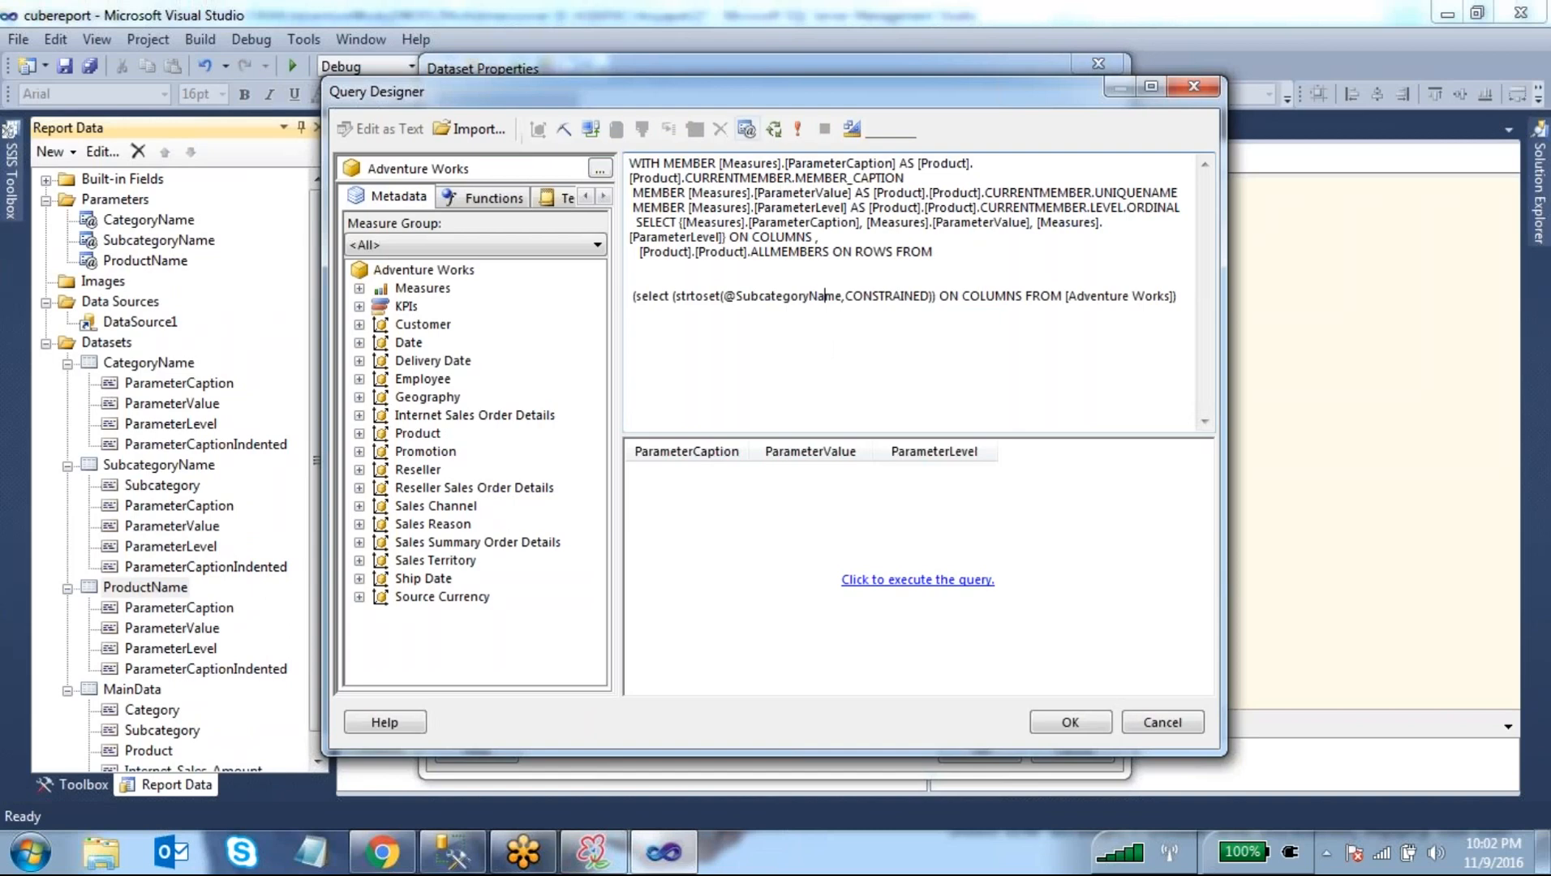
- Add a query parameter named SubcategoryName to the ProductName query, copying the name from the MDX in Management Studio
click(747, 128)
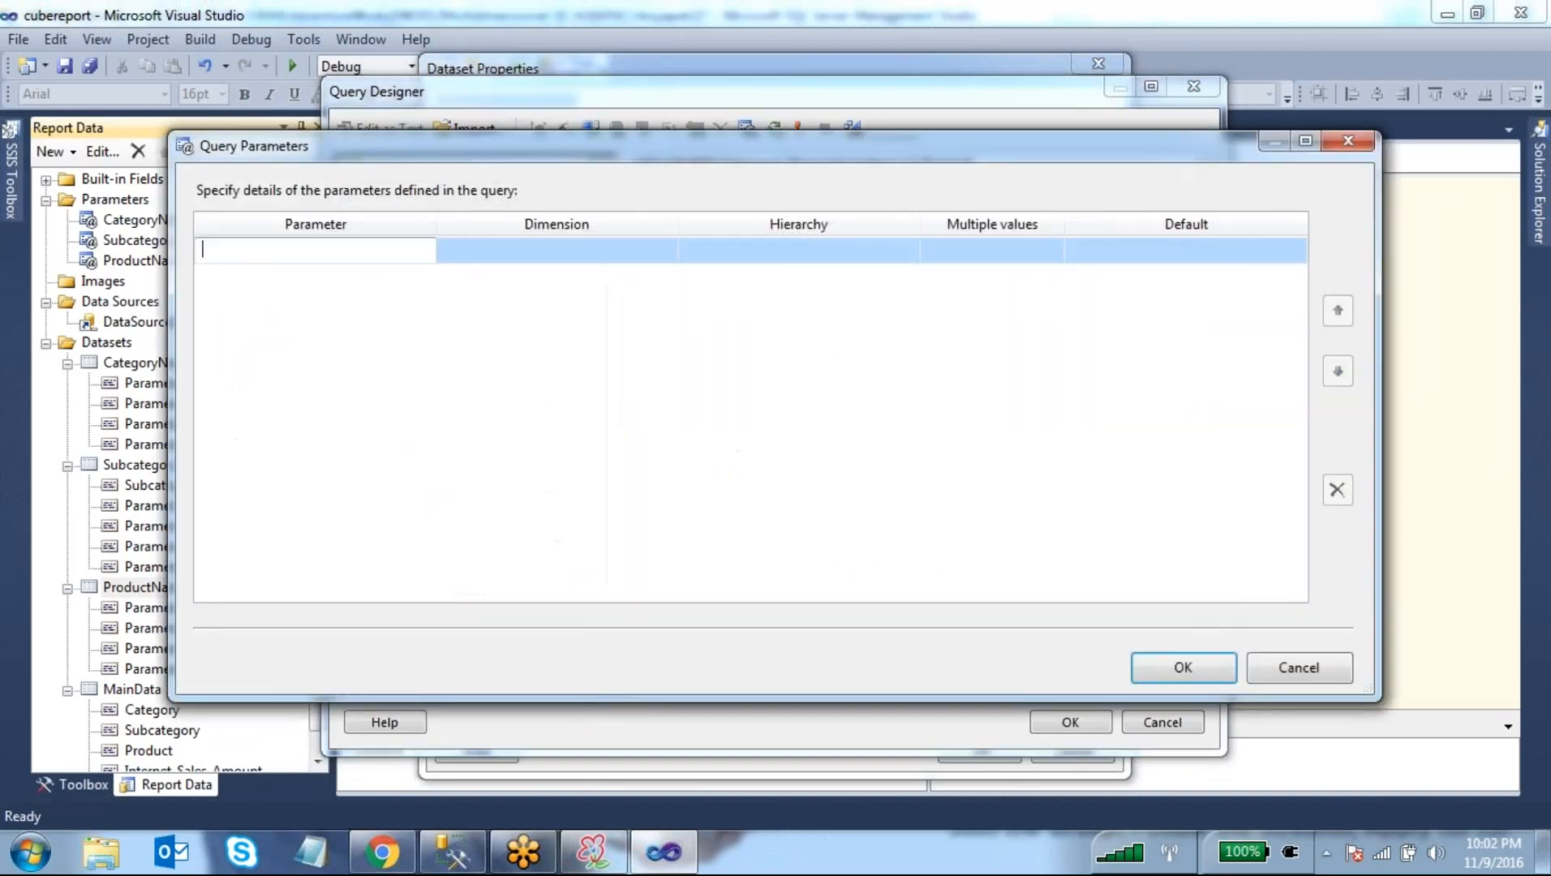
text(URRENTMEMBER.MEMBER_CAPTION)
key(ctrl+z)
click(466, 852)
click(773, 394)
drag(881, 290, 768, 288)
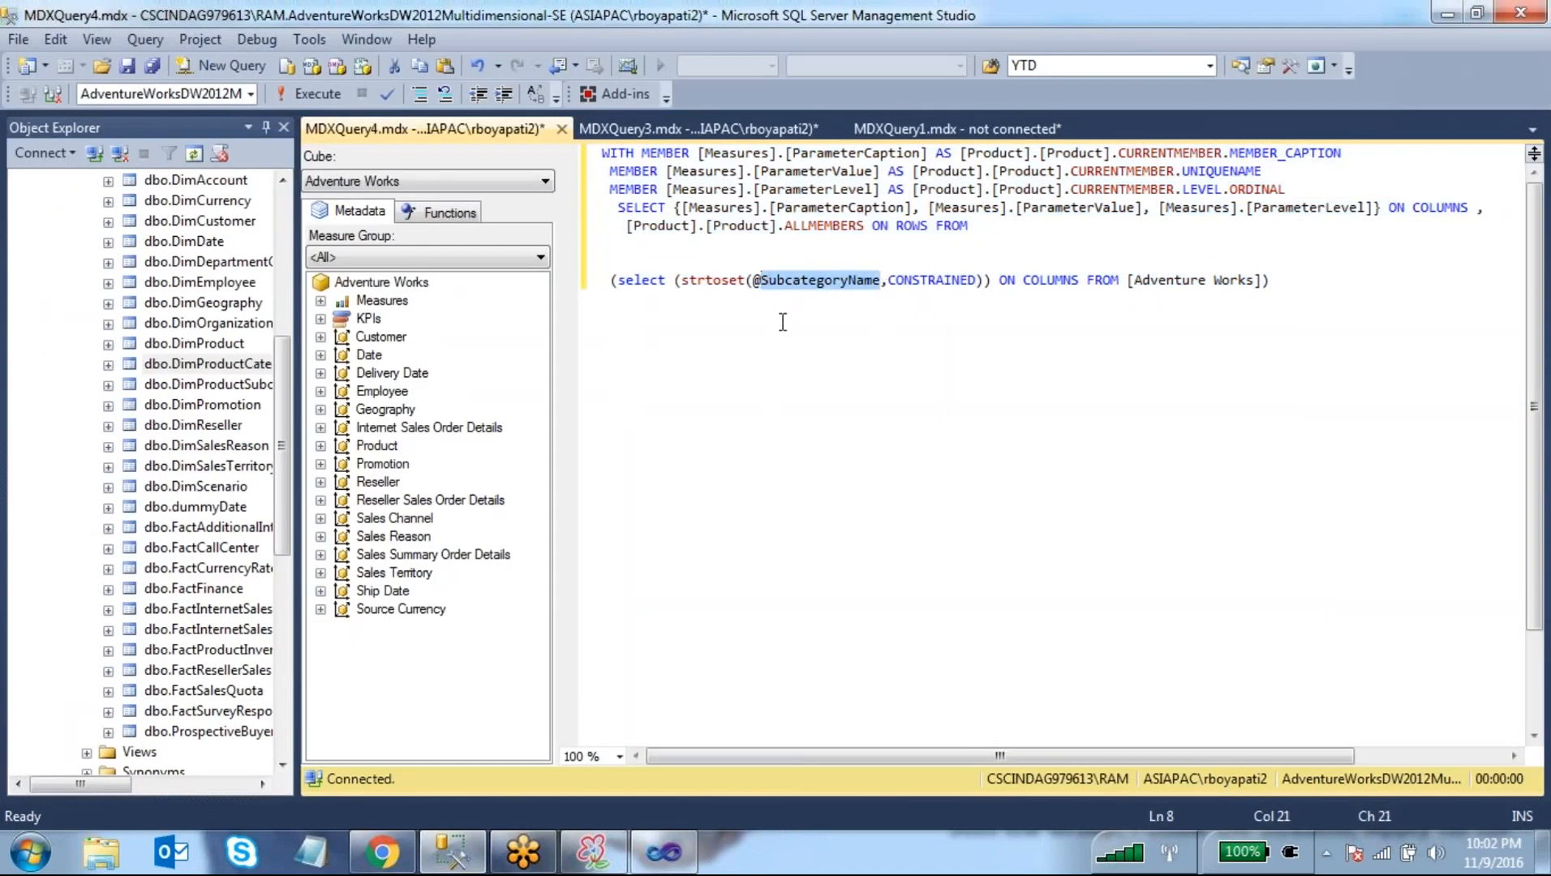
click(663, 852)
click(354, 258)
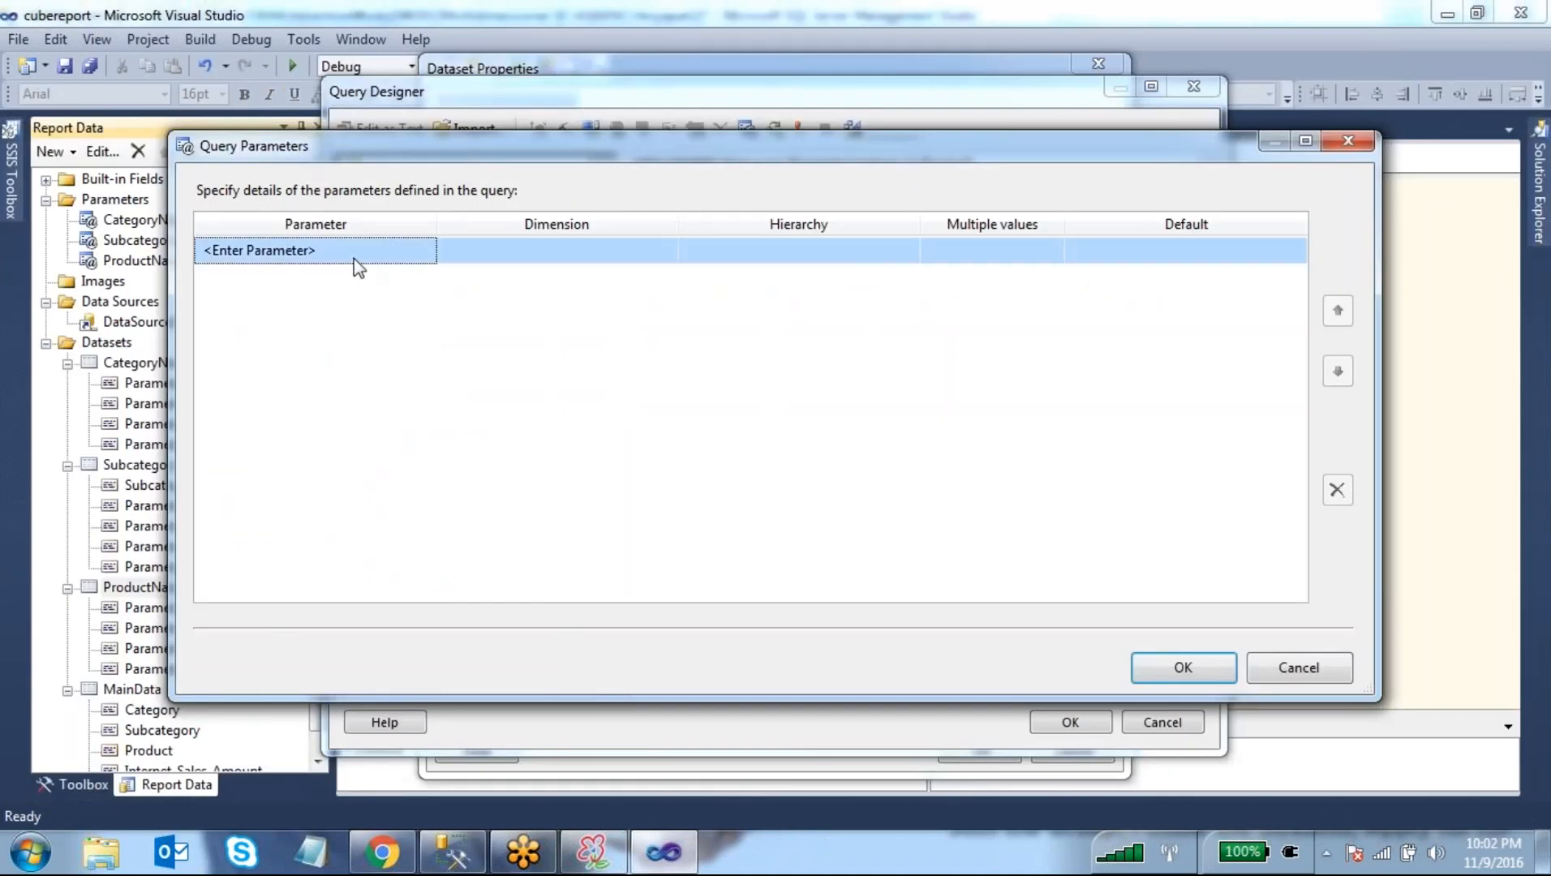
text(SubcategoryName)
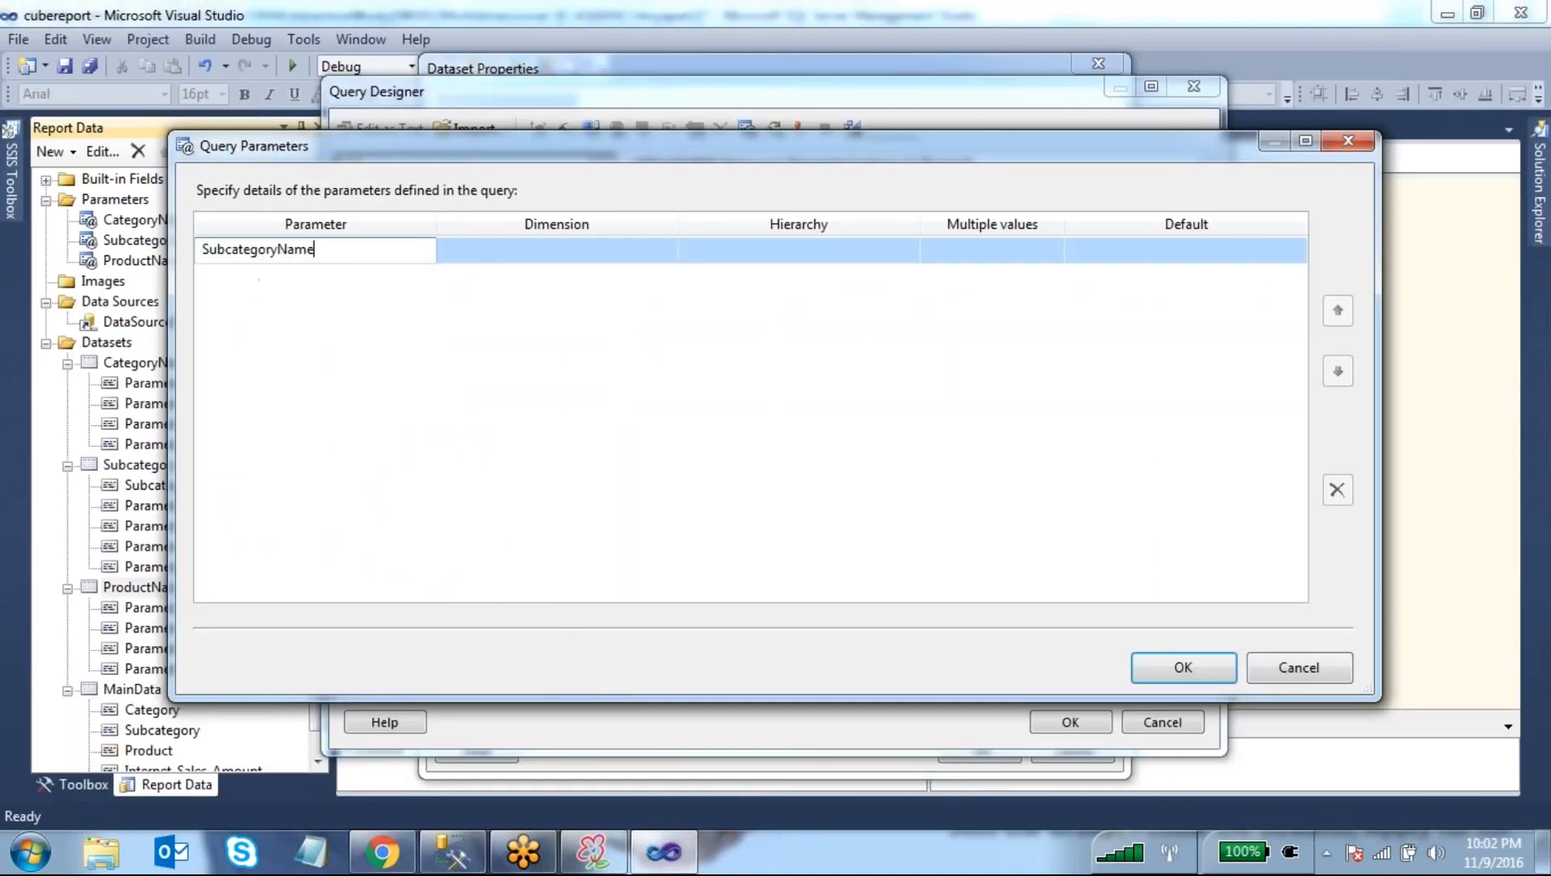
- Assign the SubcategoryName query parameter the Product dimension and the Subcategory hierarchy
click(581, 254)
click(668, 251)
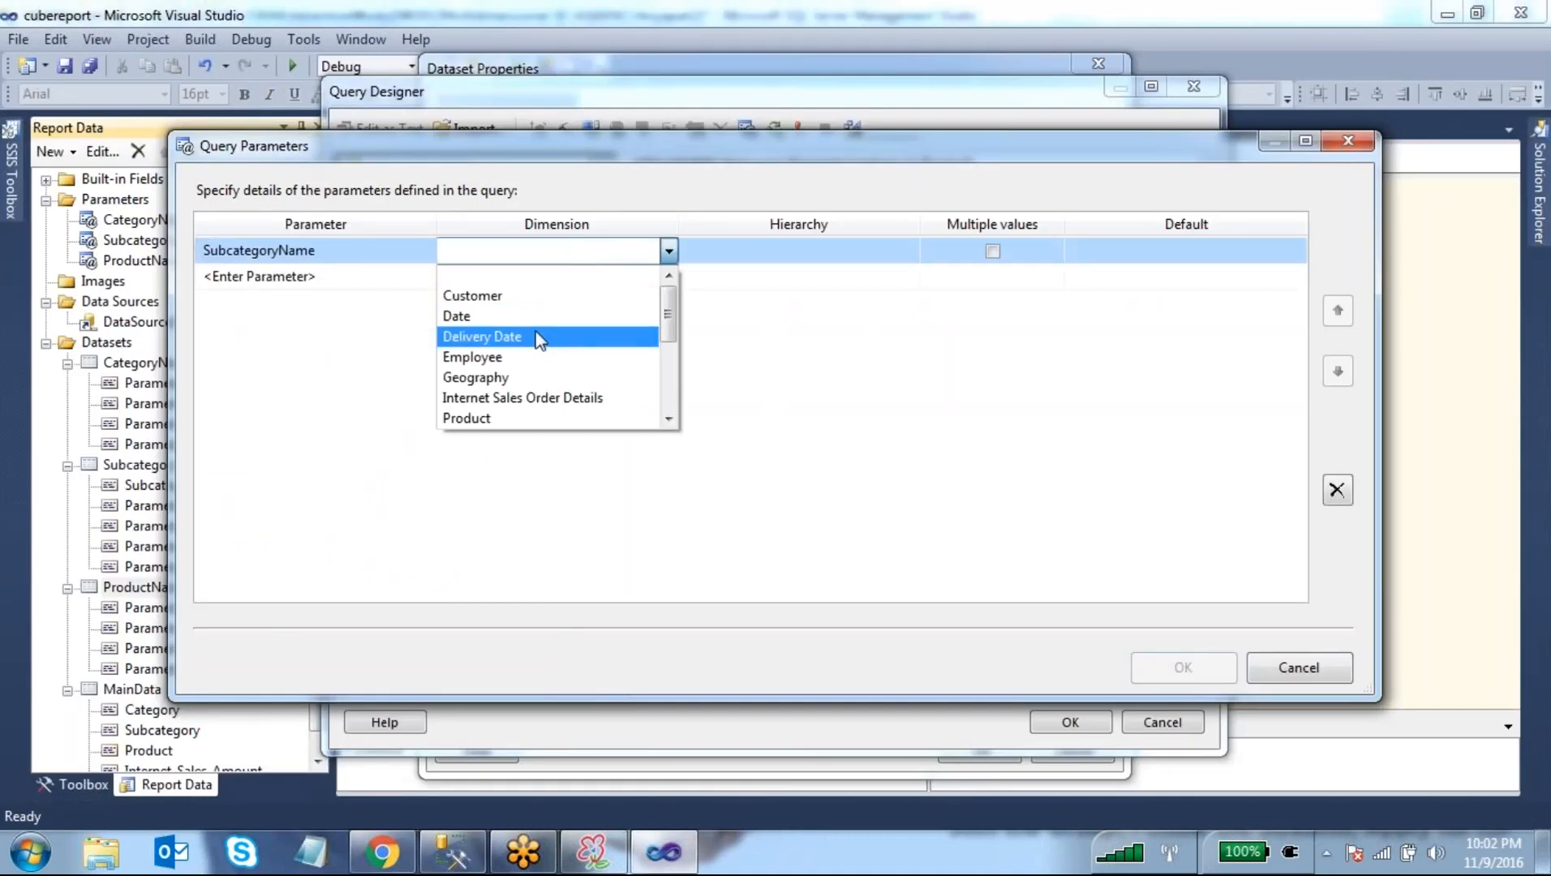
scroll(539, 337, down, 1)
click(497, 357)
click(803, 253)
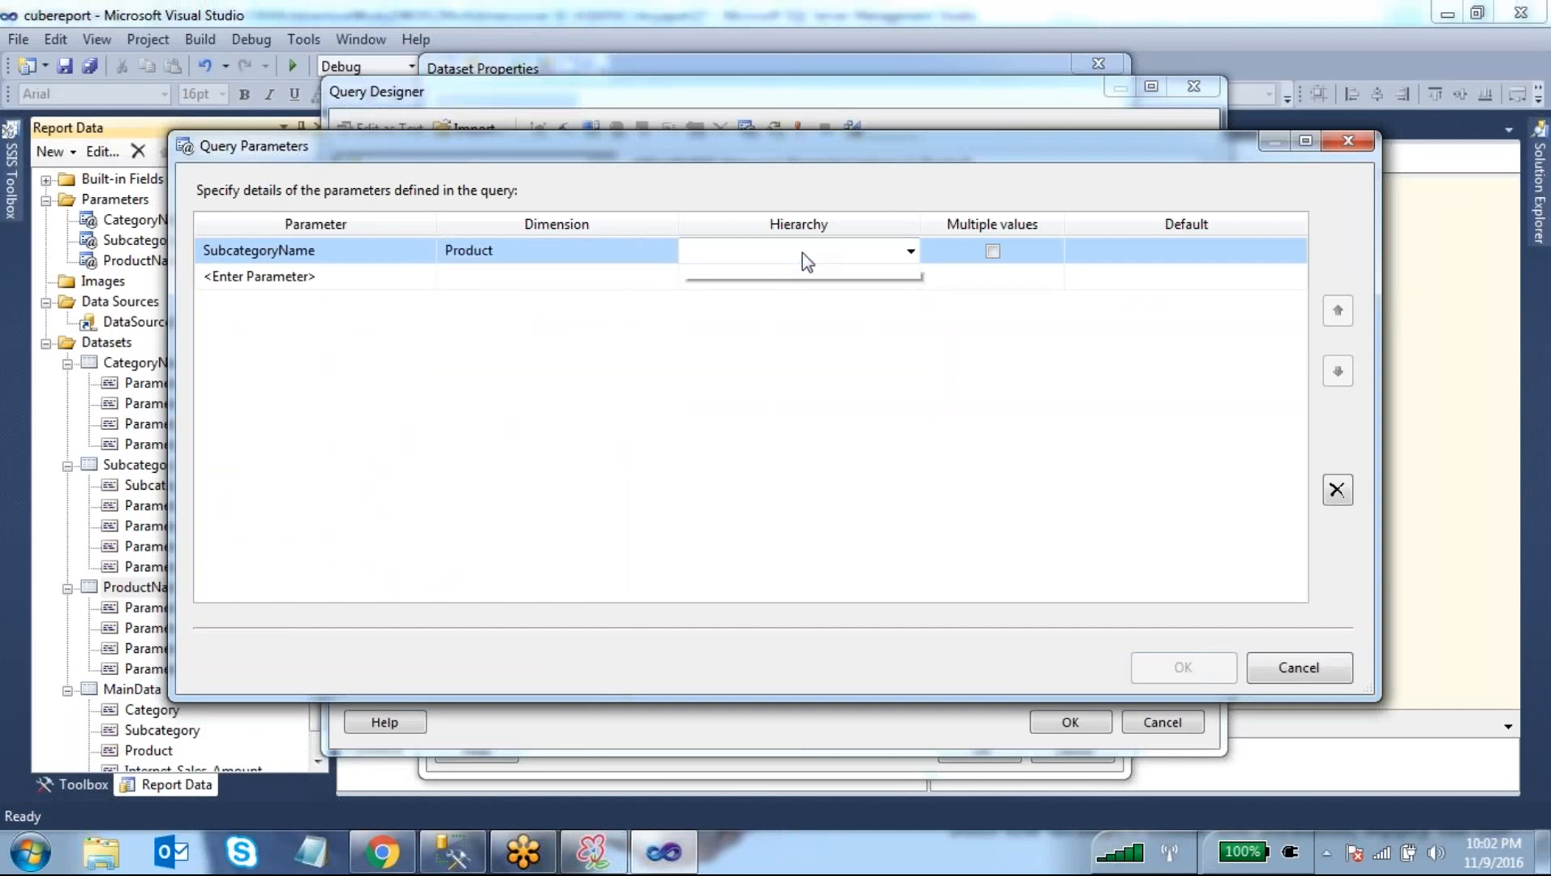
click(803, 253)
scroll(785, 318, down, 2)
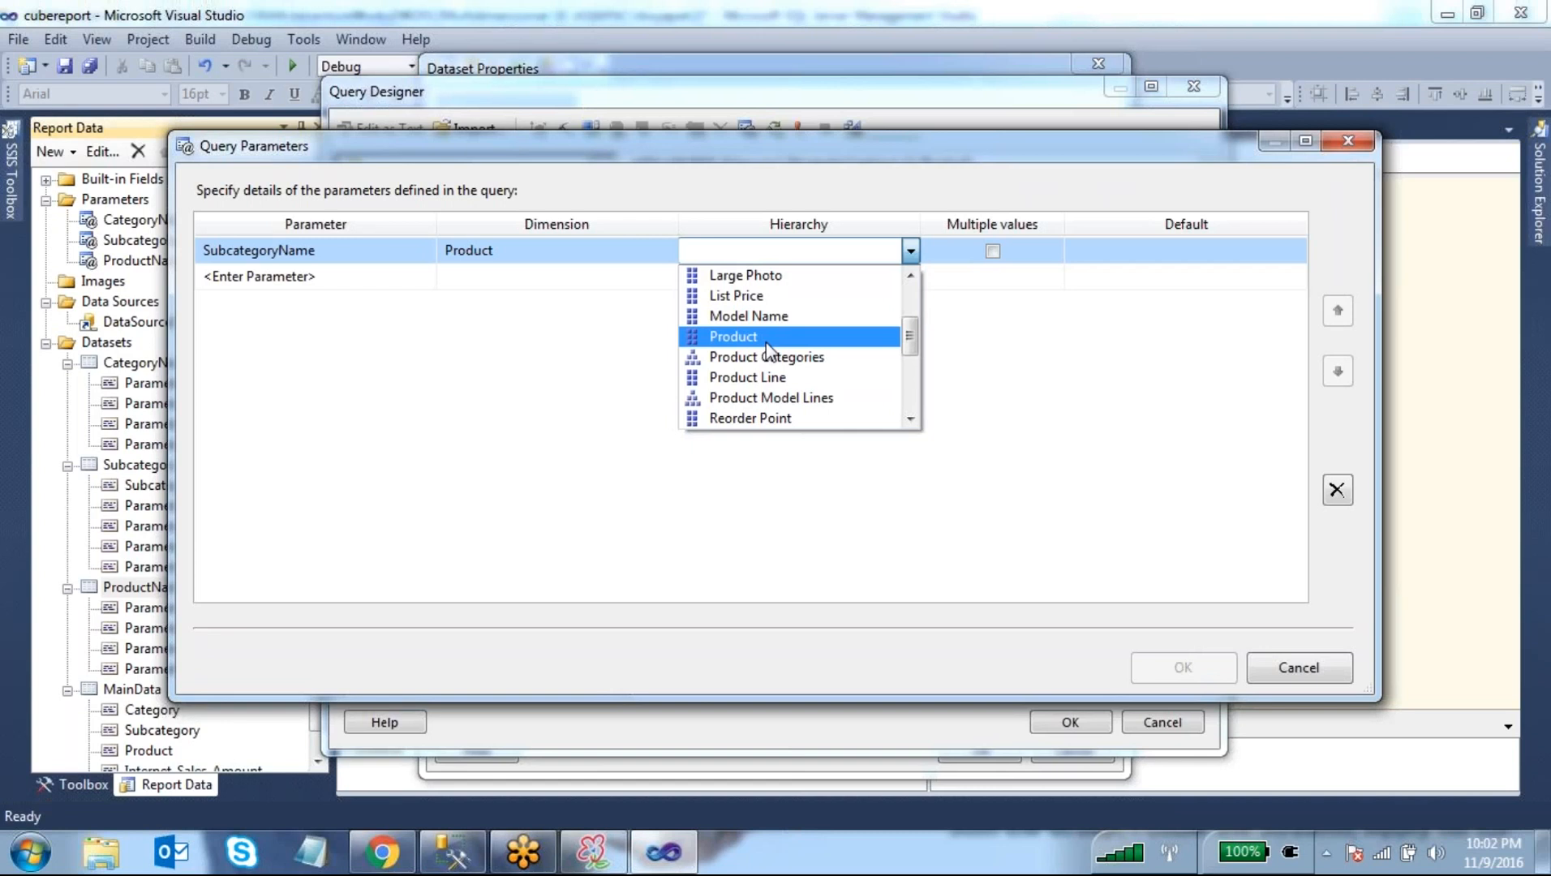
scroll(766, 341, up, 1)
scroll(766, 341, down, 2)
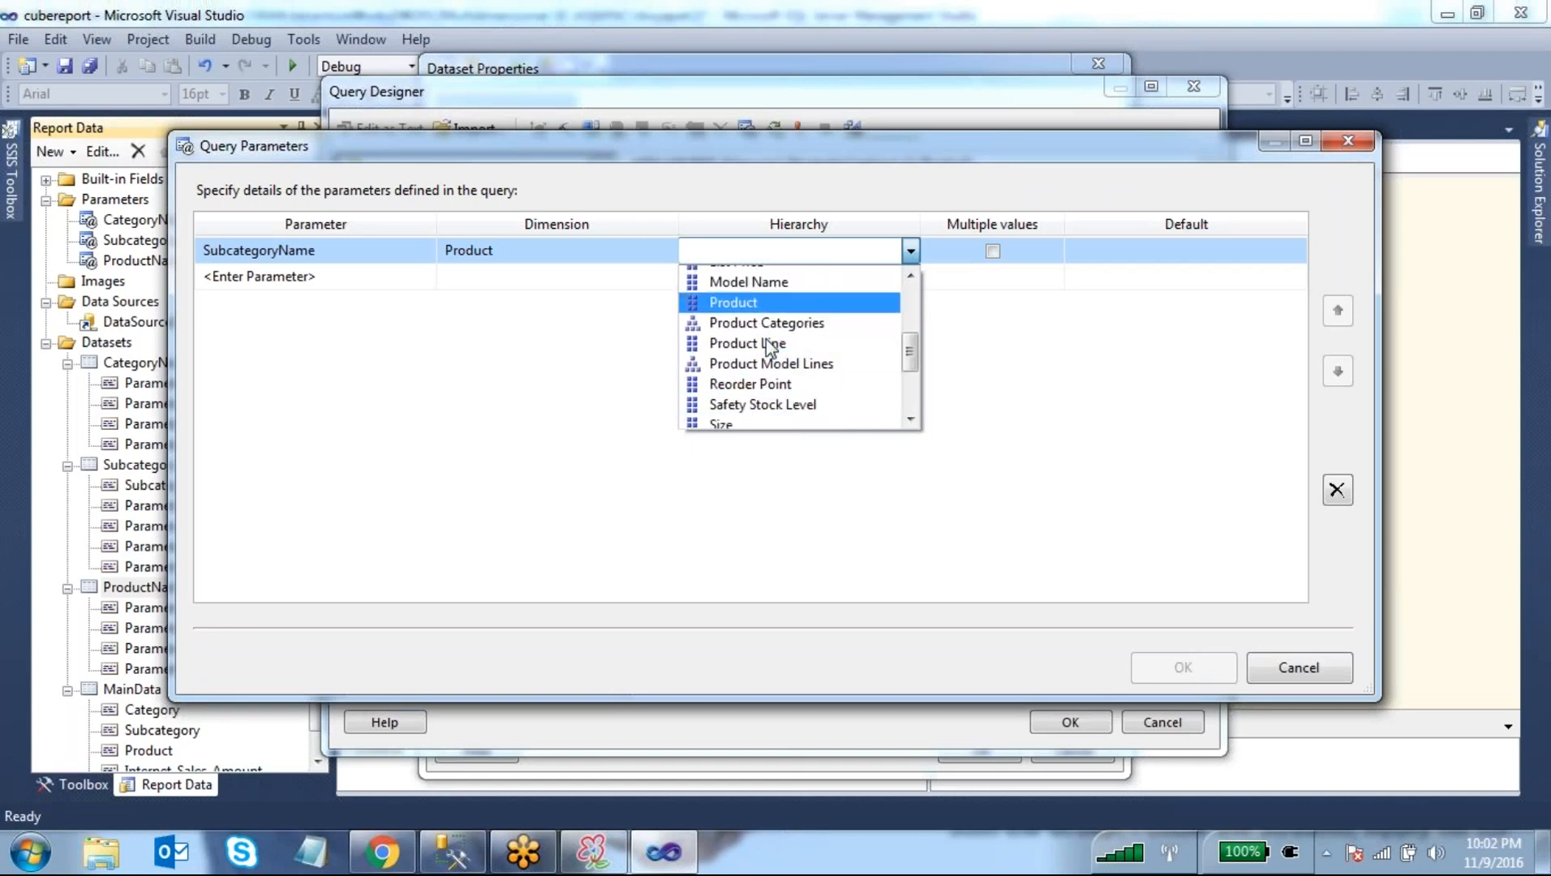
scroll(766, 345, down, 1)
scroll(775, 357, down, 1)
scroll(765, 395, down, 1)
click(767, 403)
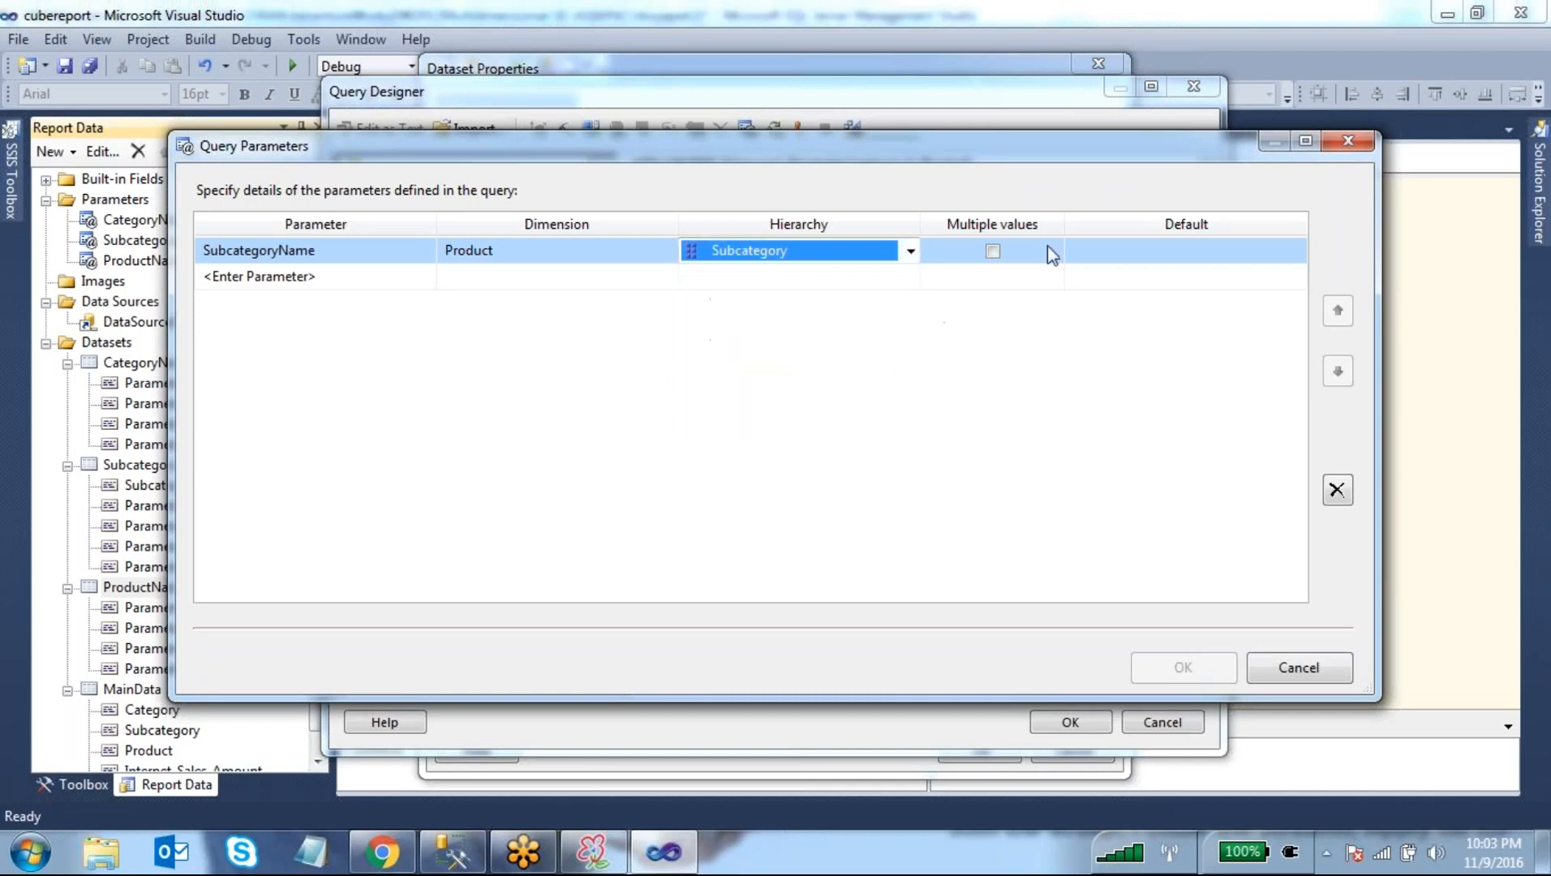
- Set the SubcategoryName query parameter's default to Bike Stands and save the ProductName query and dataset
click(1242, 255)
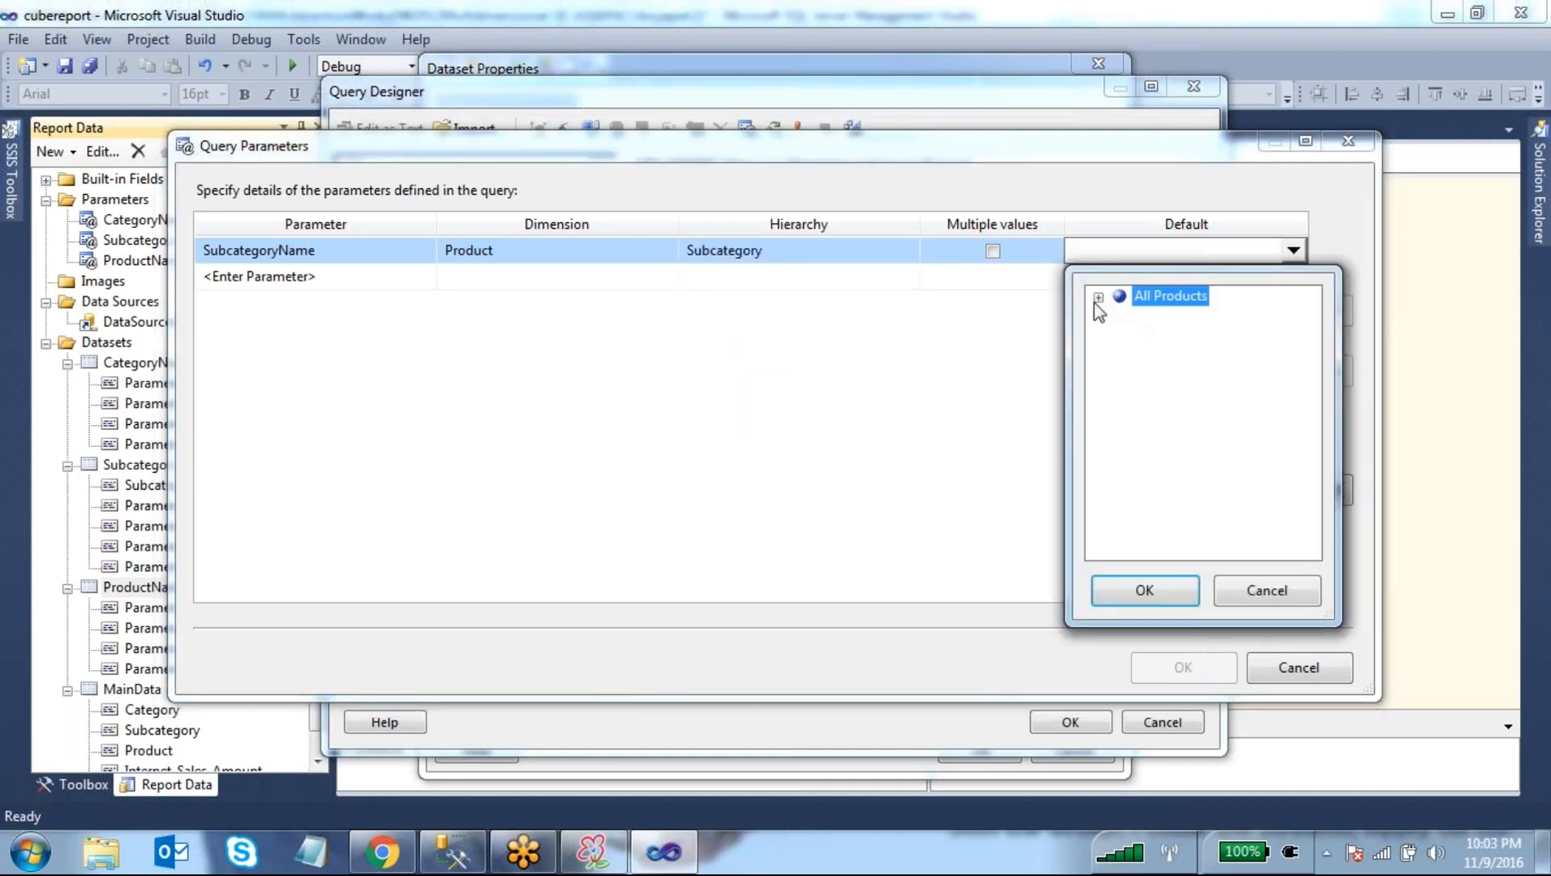
click(1099, 297)
click(1186, 357)
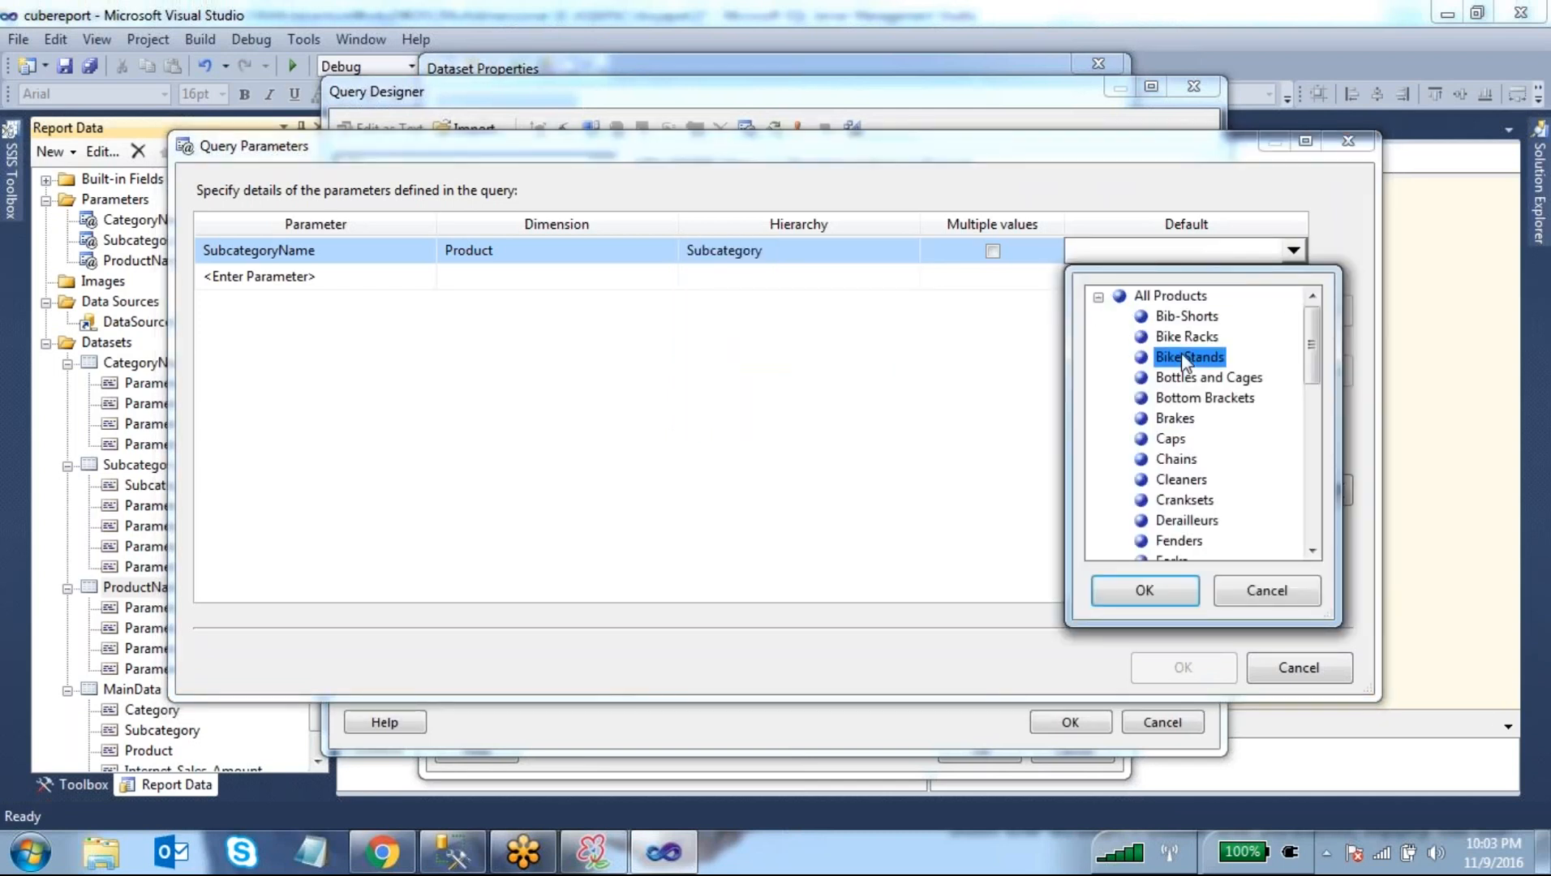
click(1183, 597)
click(1189, 667)
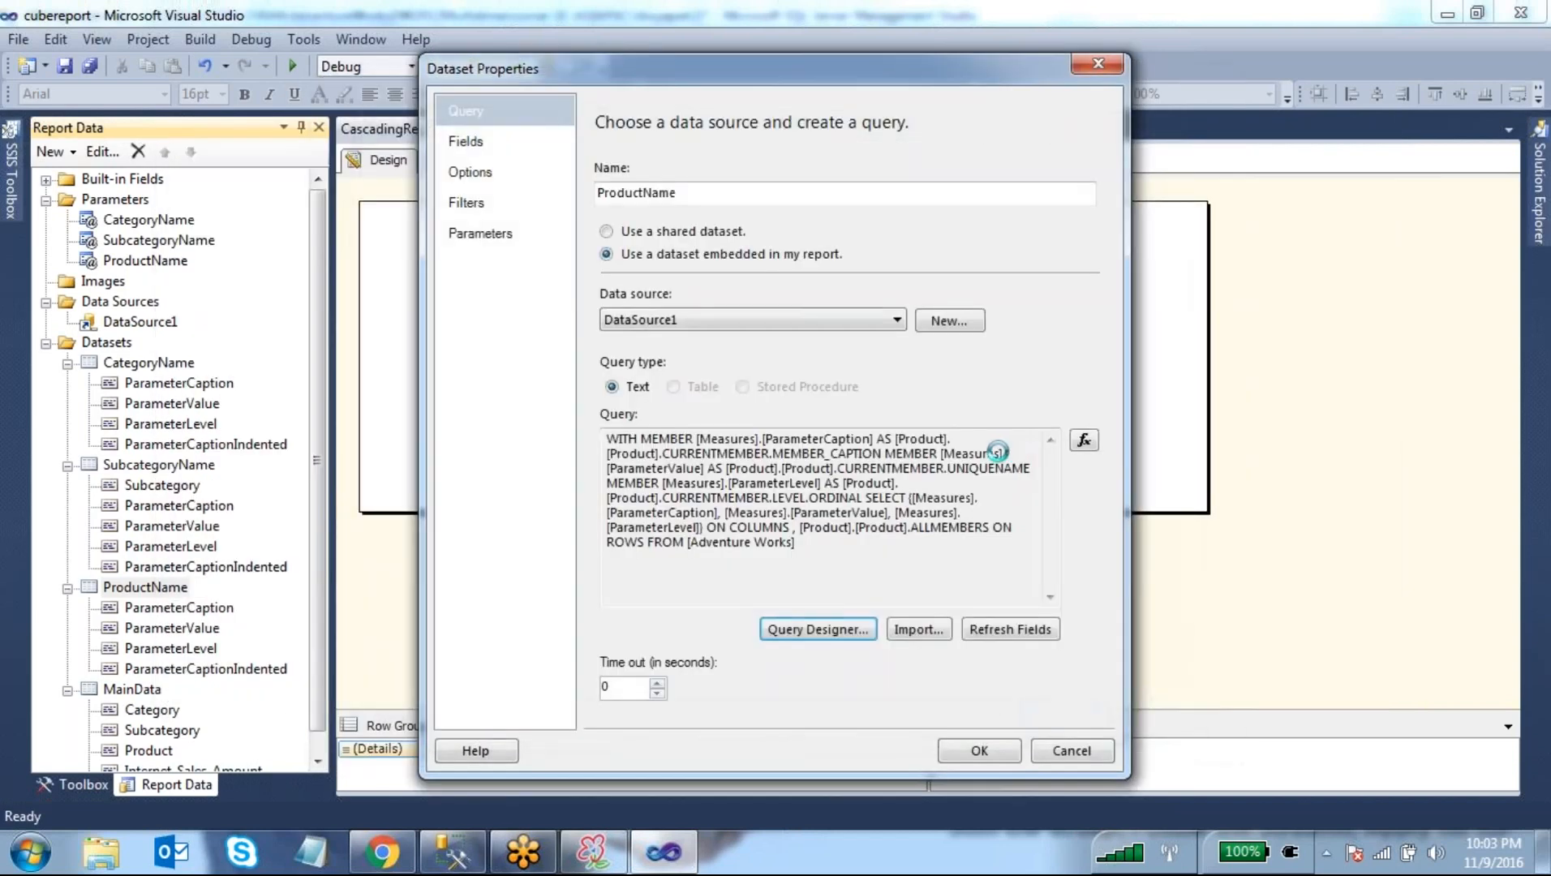
click(979, 750)
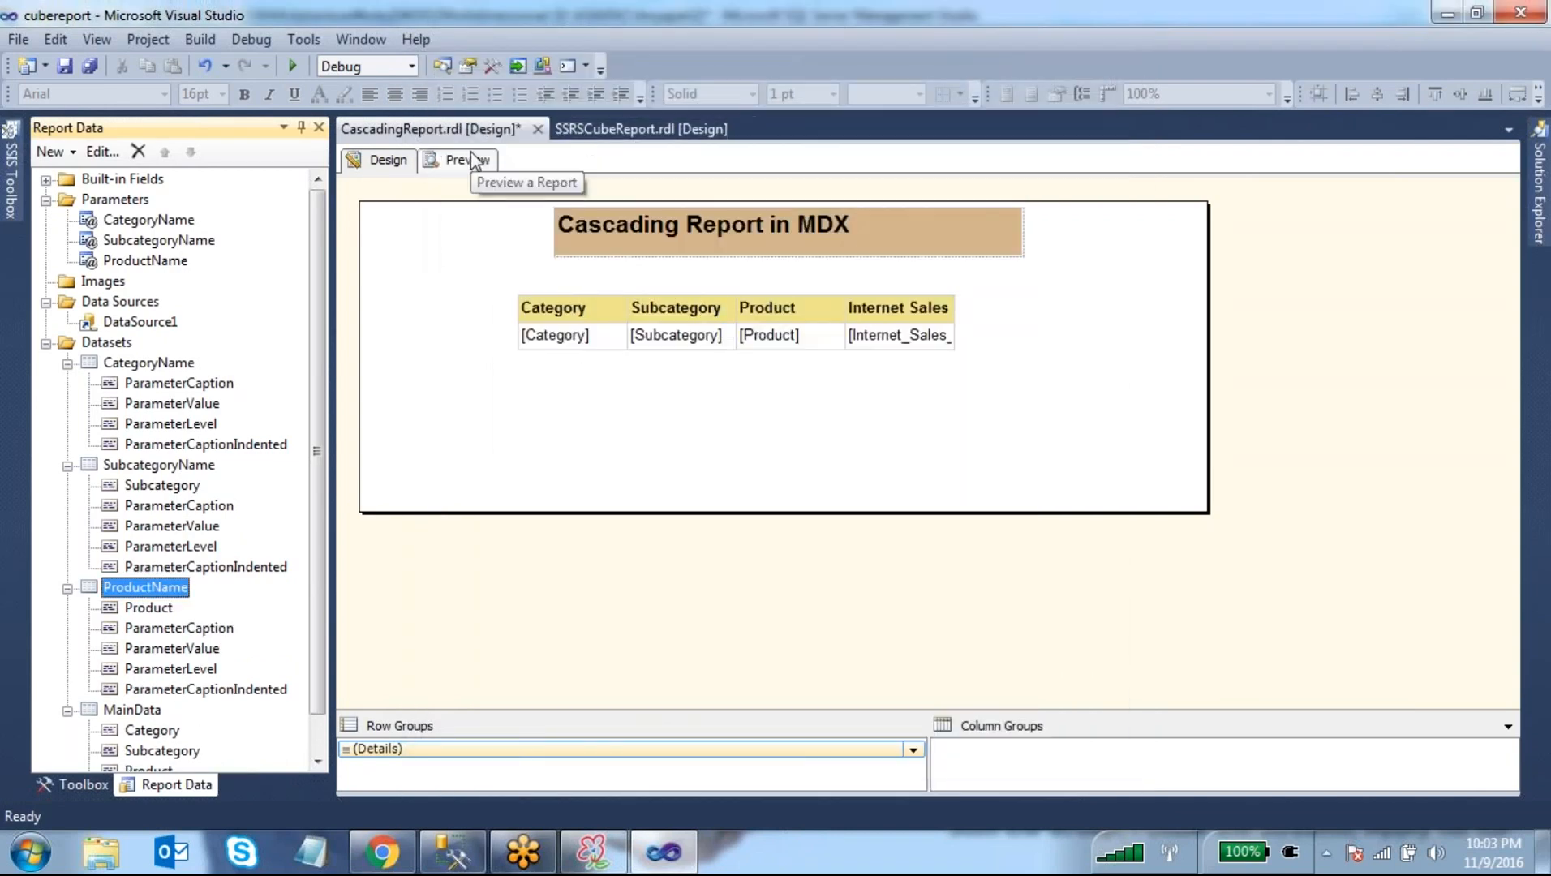
- Preview the cascading report with CategoryName set to Clothing and examine the SubcategoryName choices
click(473, 160)
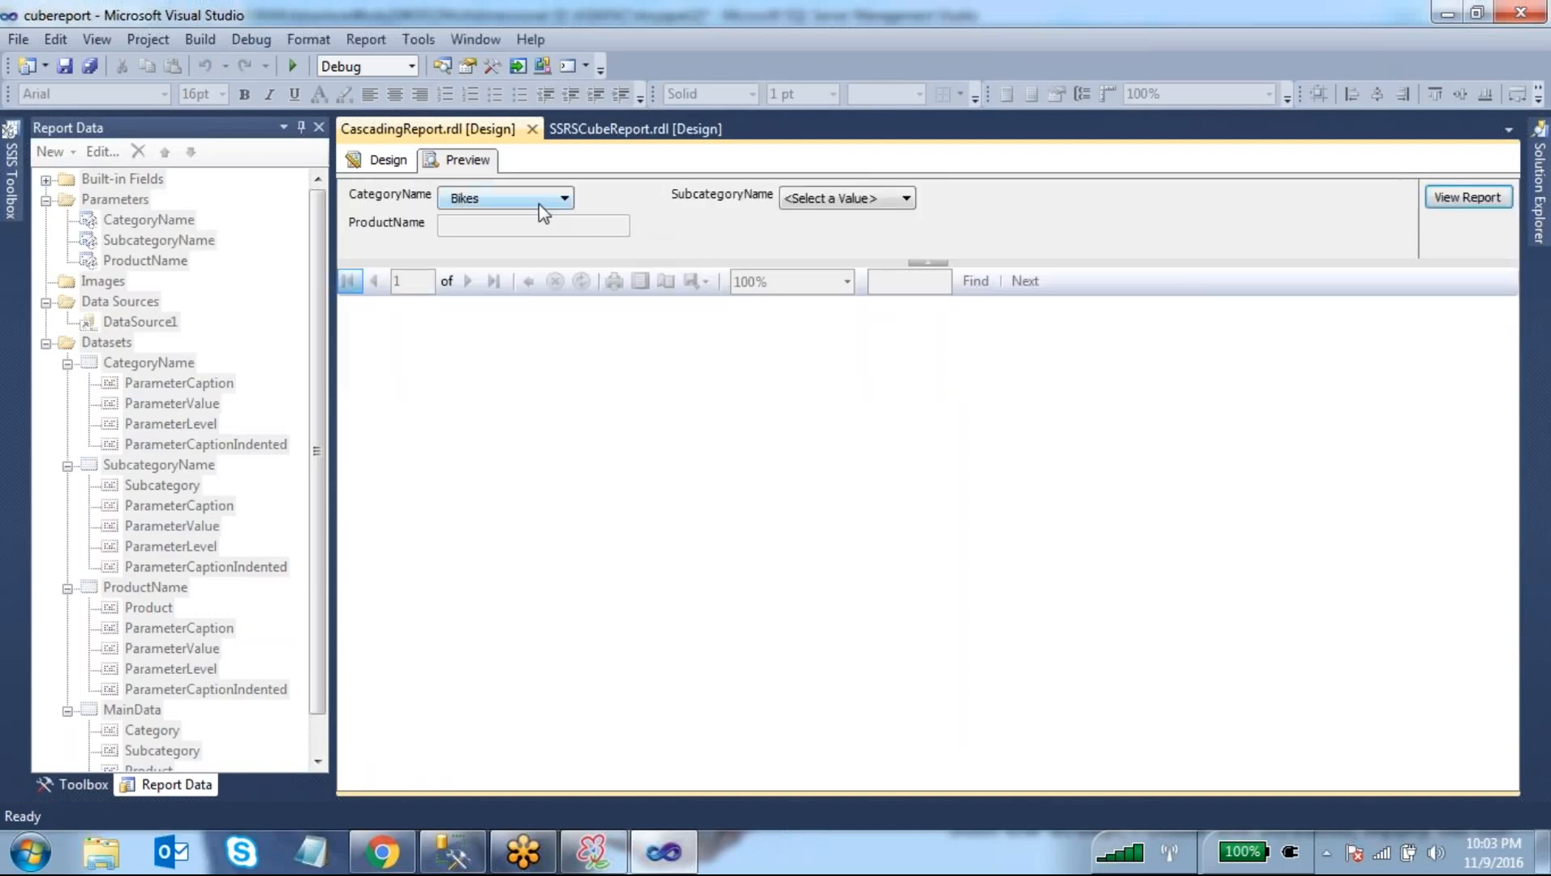
click(538, 200)
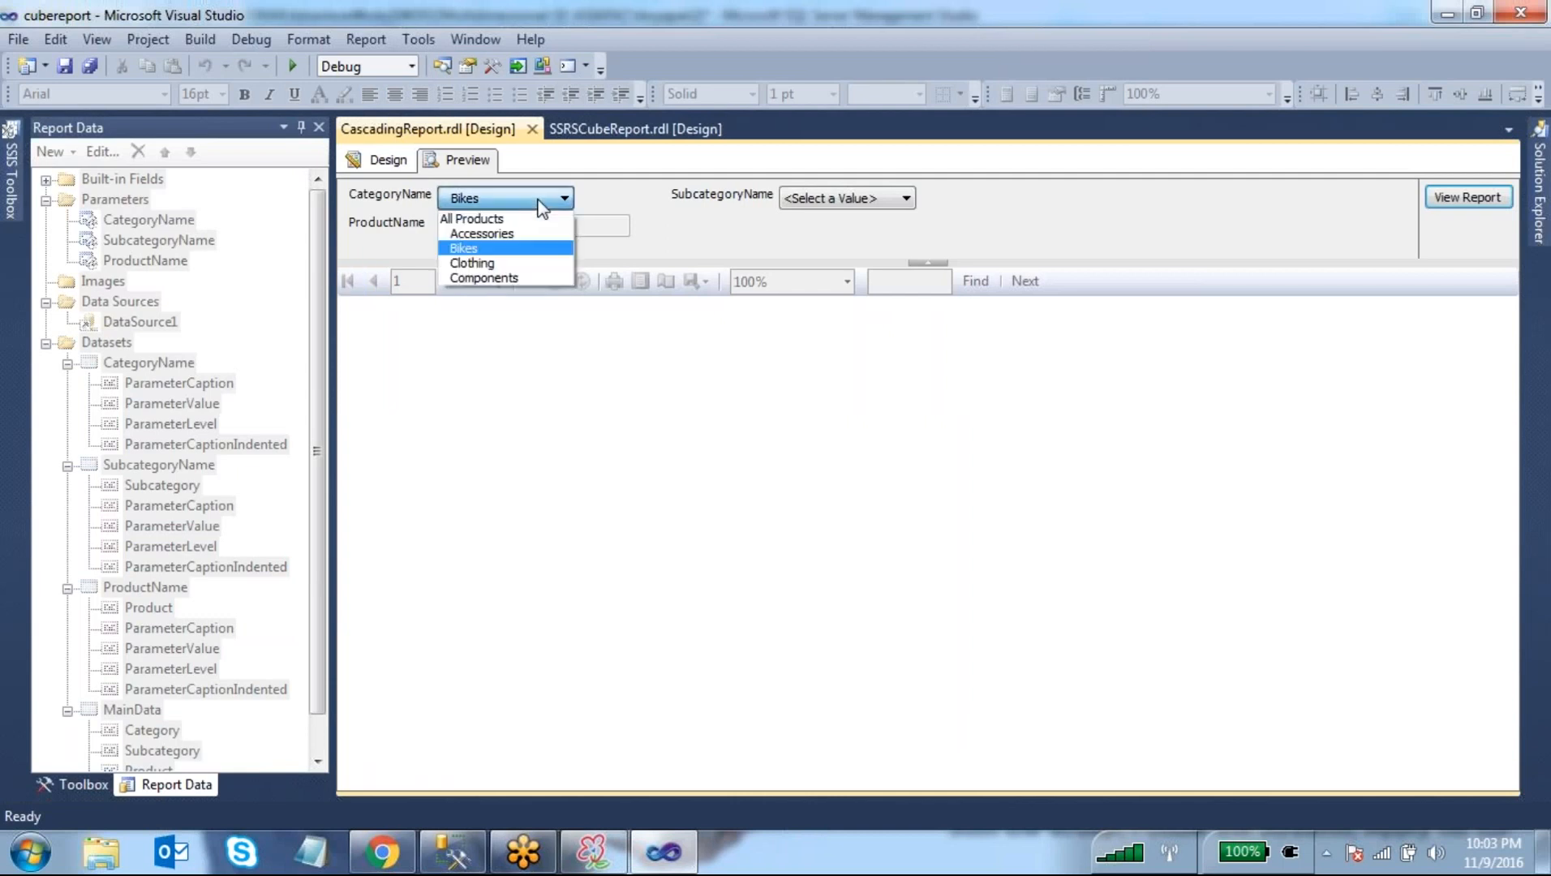
click(492, 264)
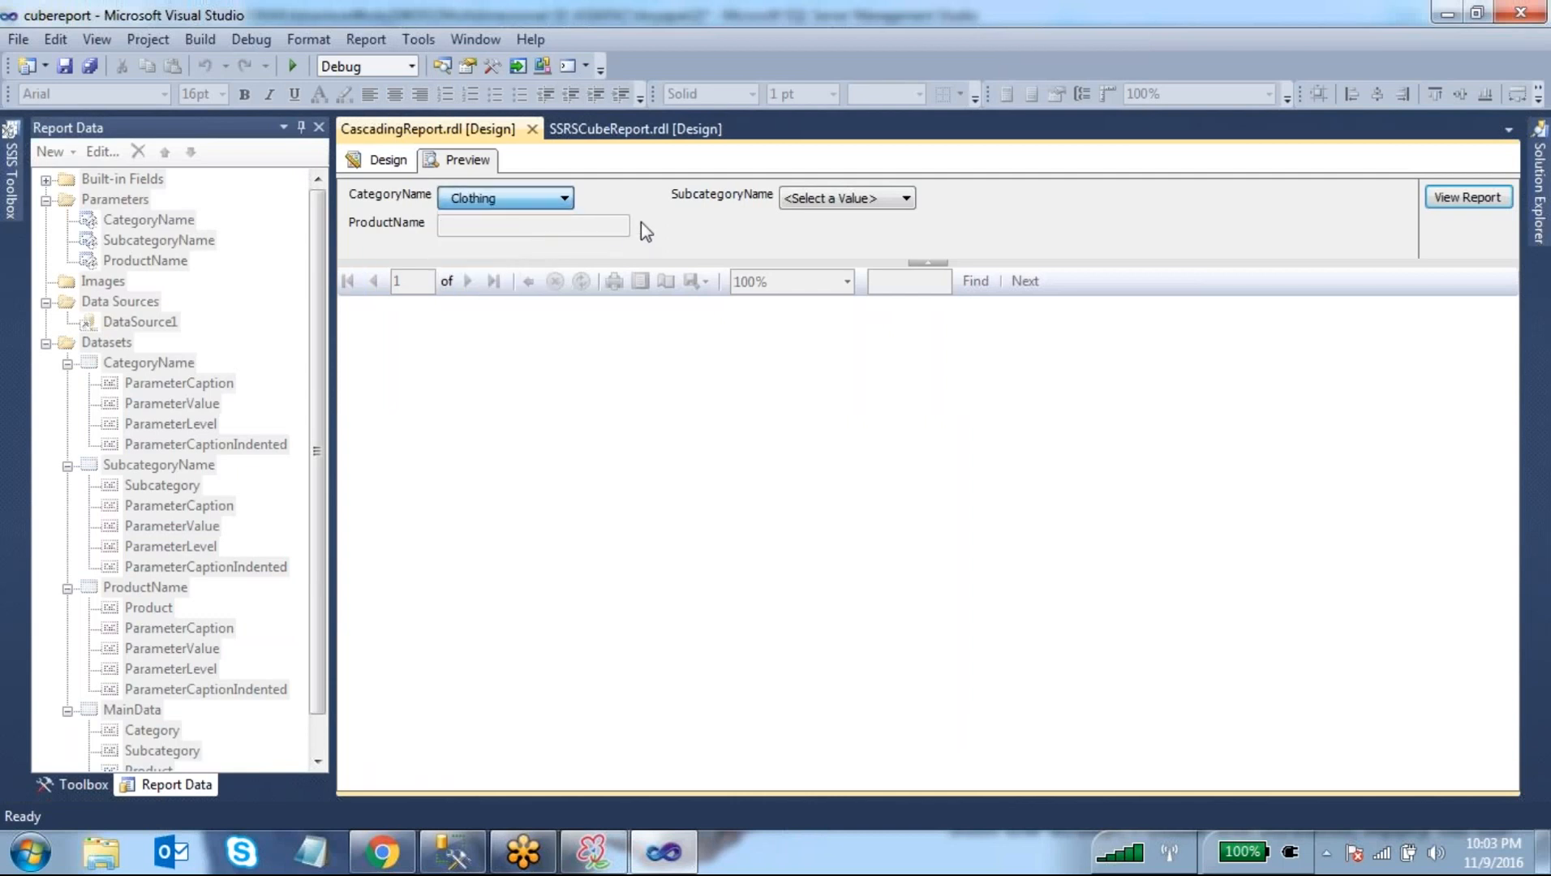
click(832, 204)
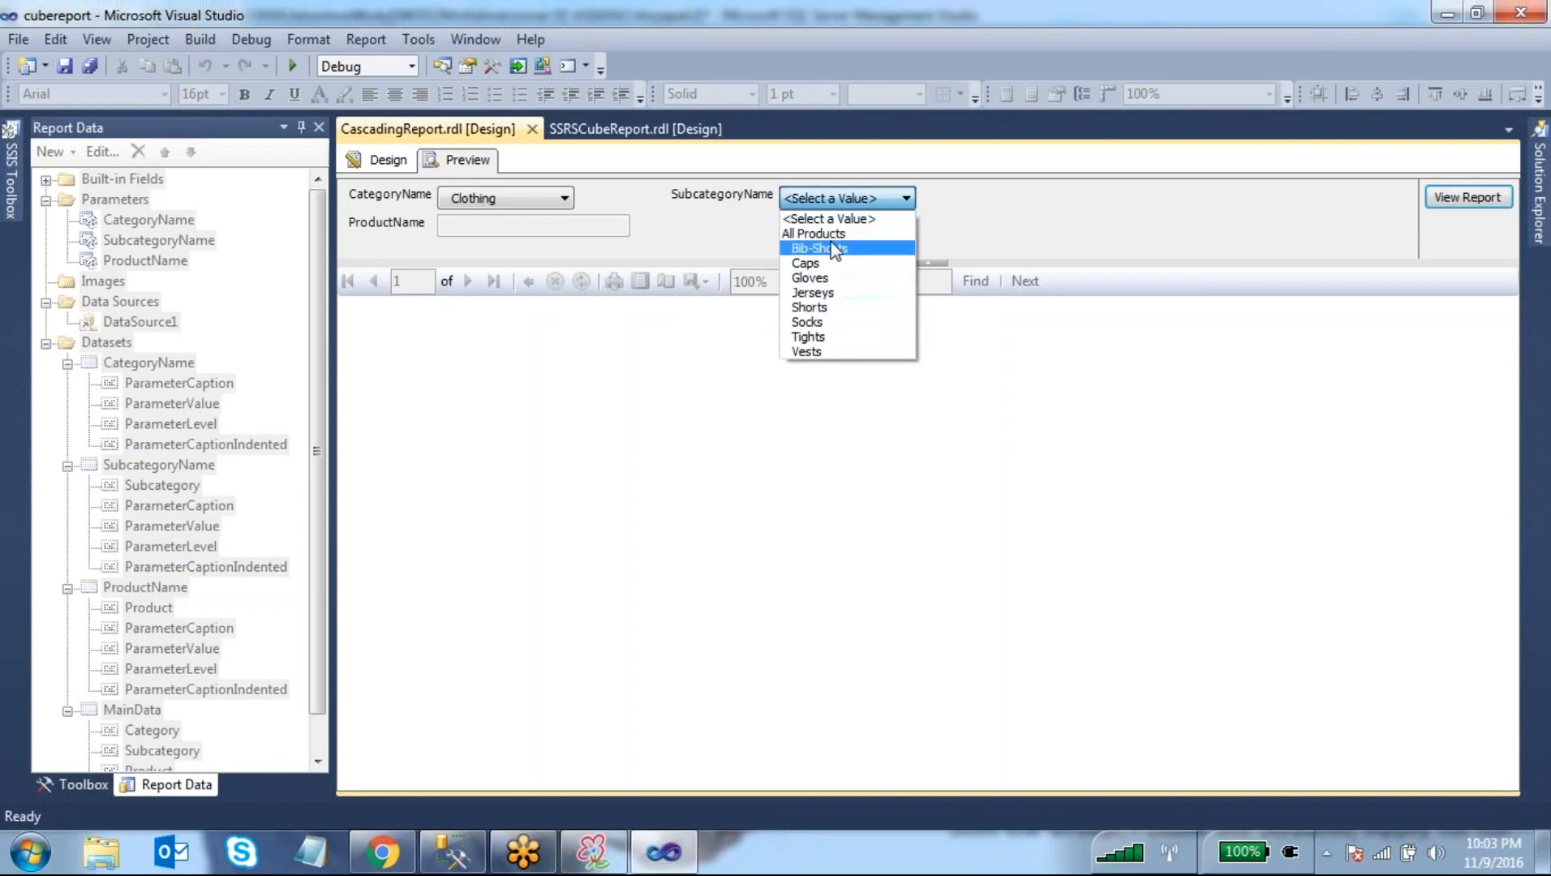
- Choose Bikes as CategoryName and Road Bikes as SubcategoryName in the preview, and look through the ProductName choices
click(545, 207)
click(546, 207)
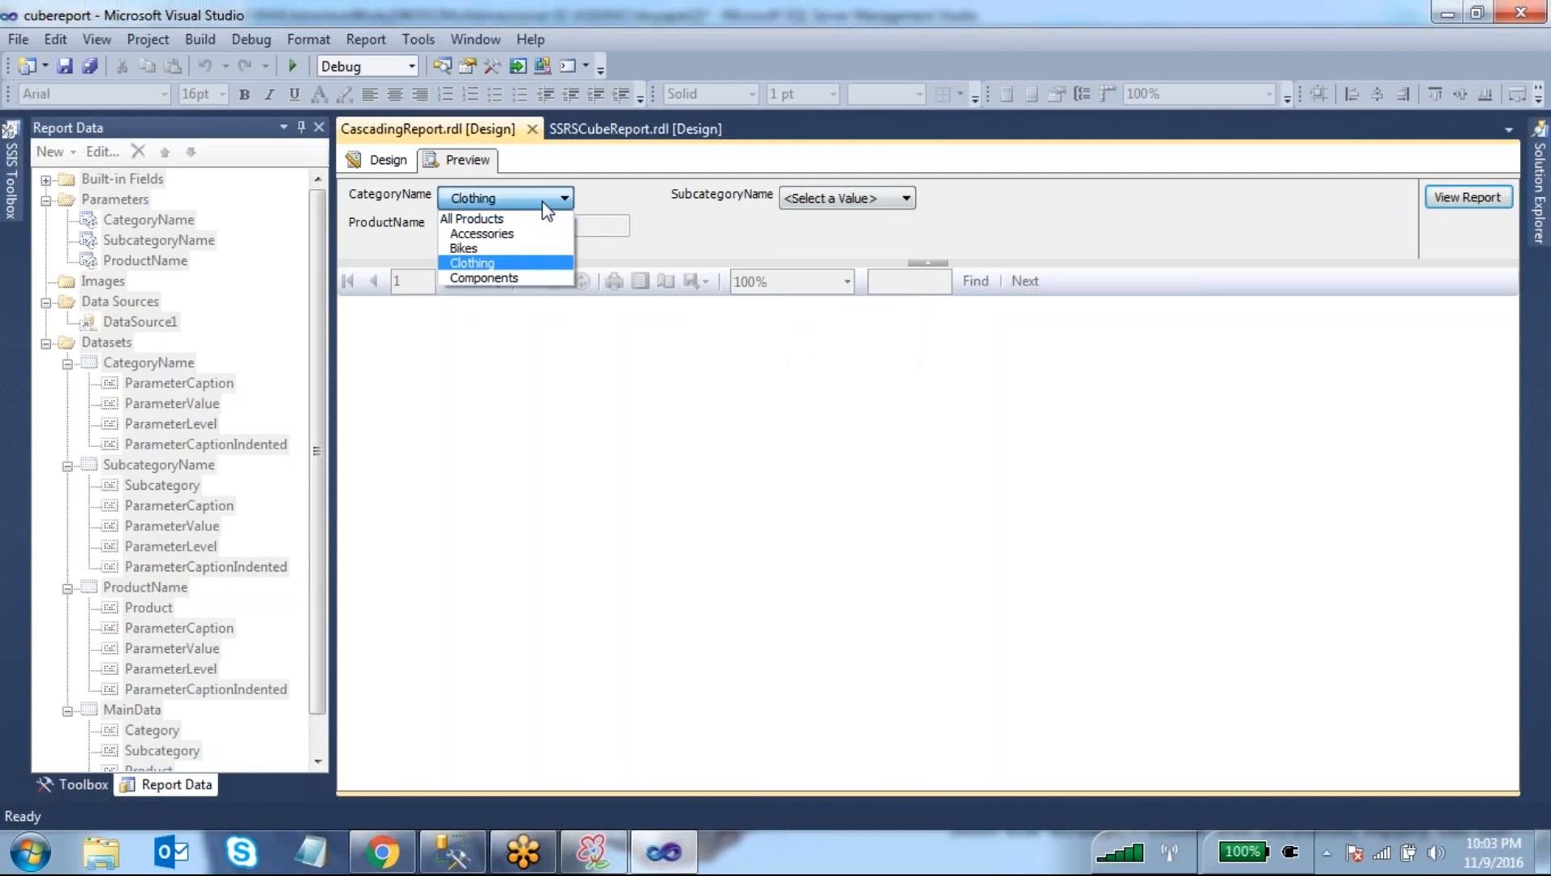
click(464, 248)
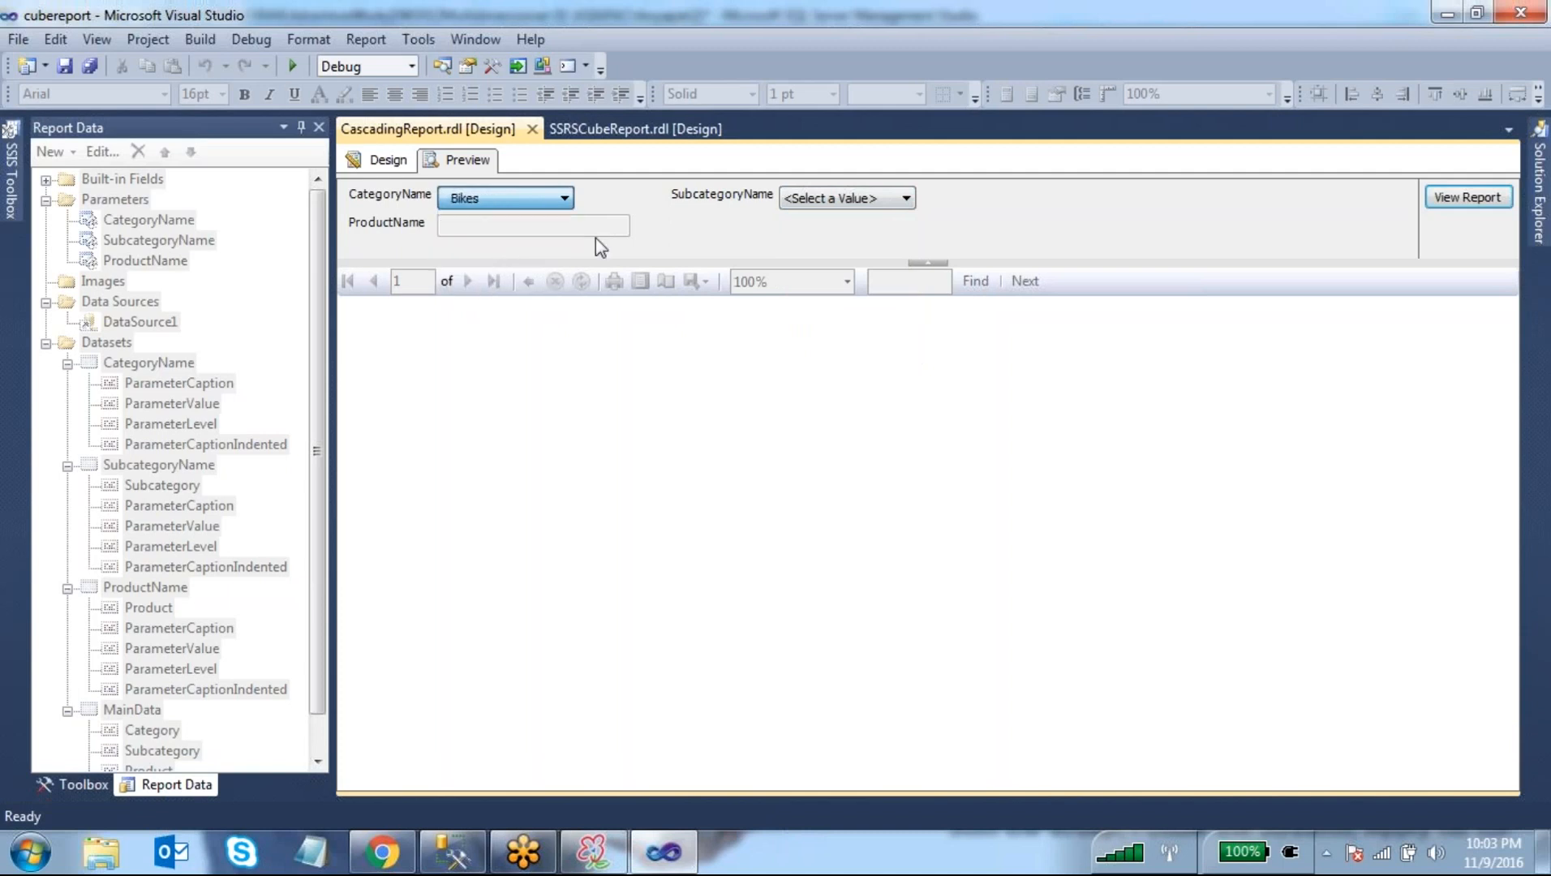
click(832, 198)
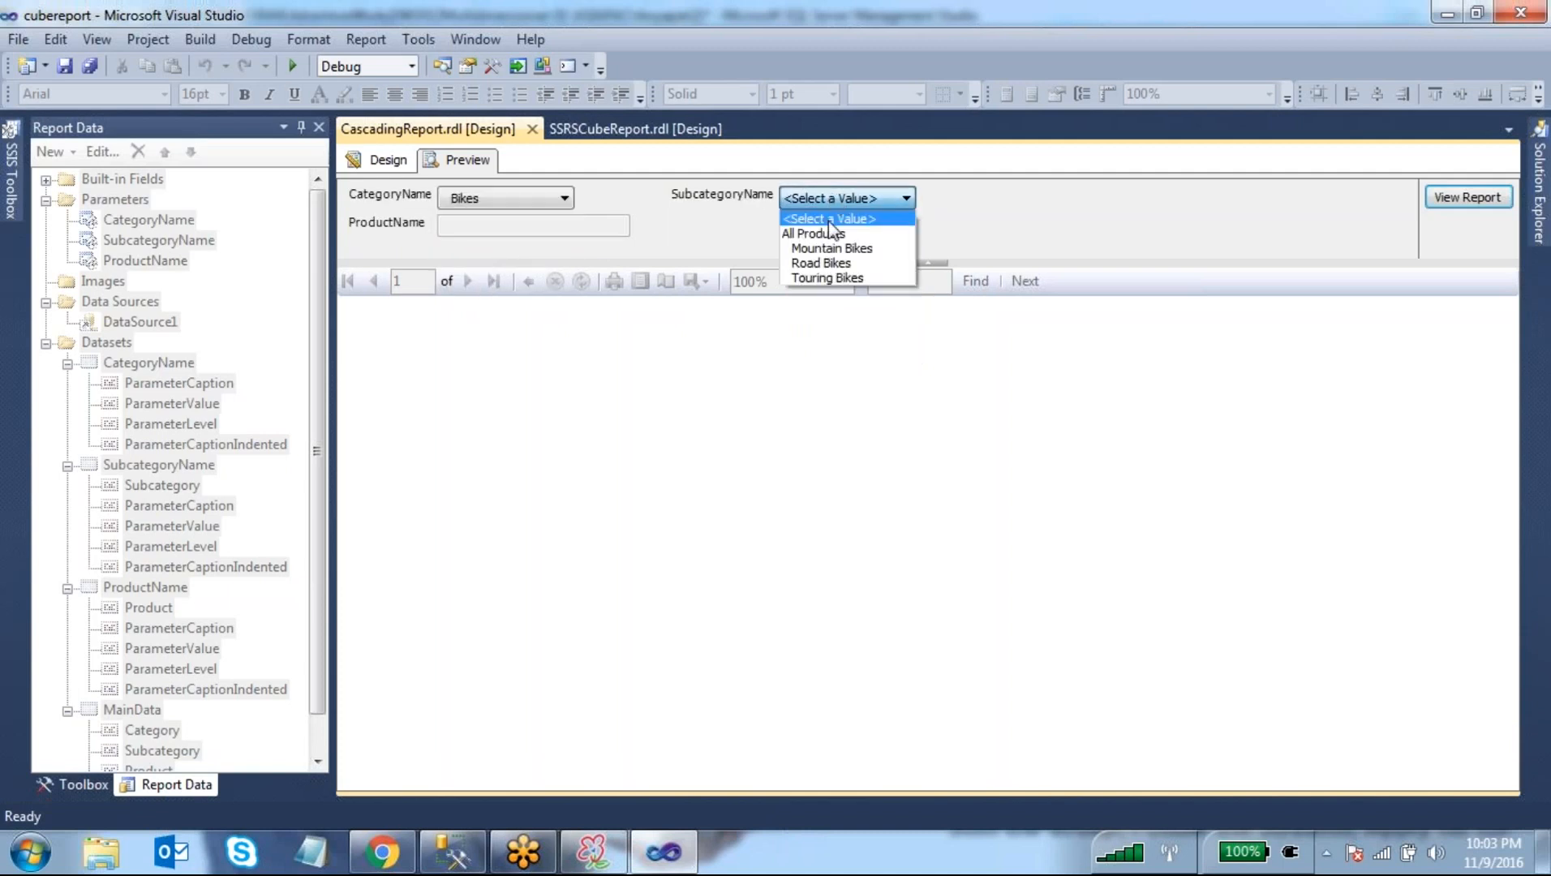
click(821, 263)
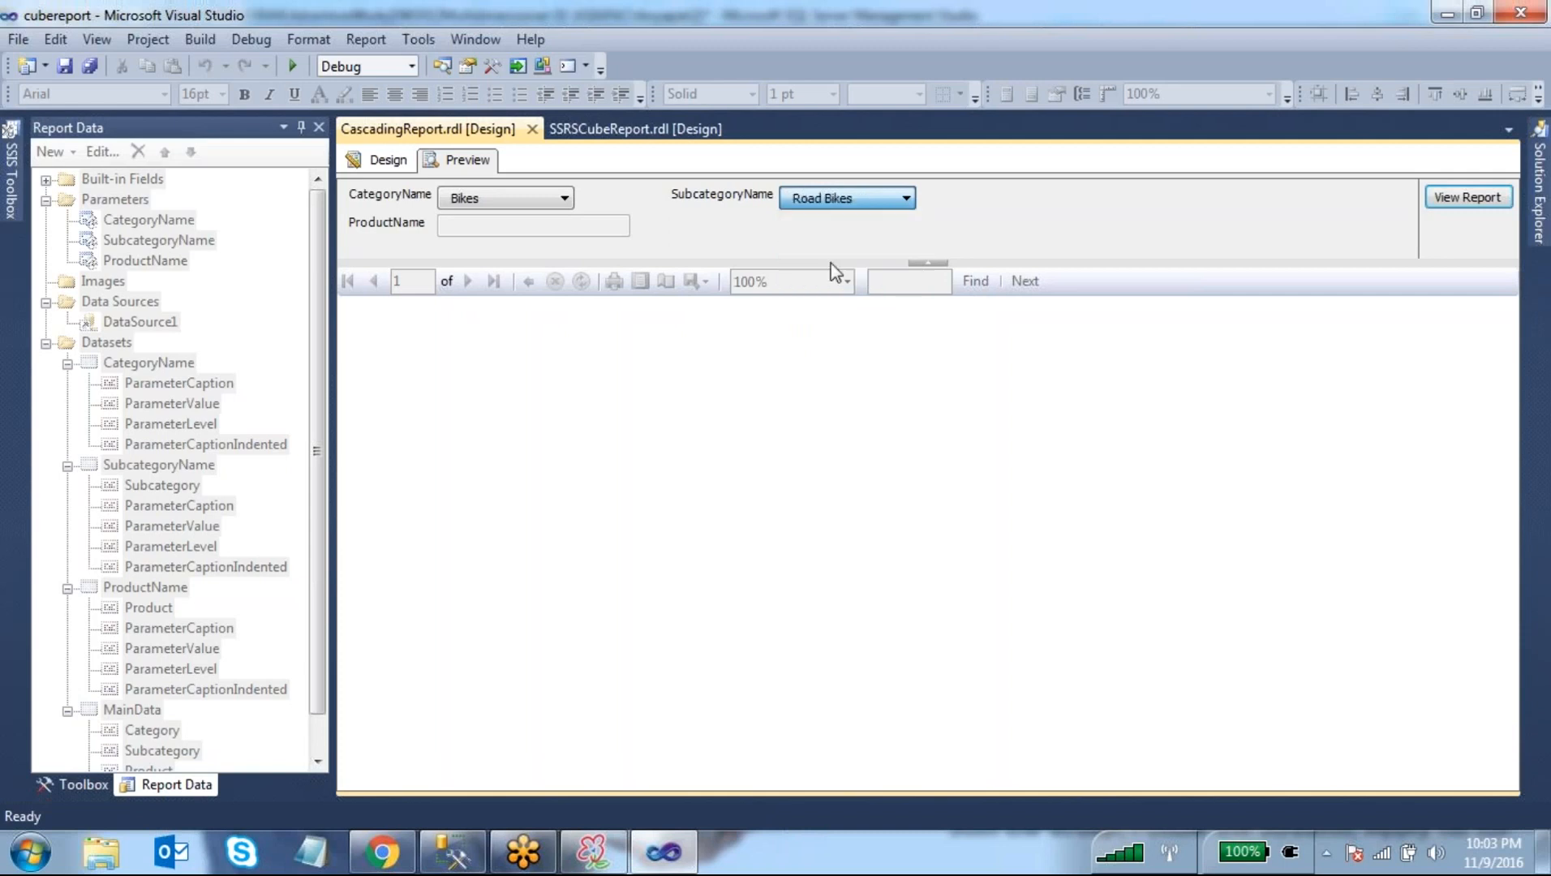
click(587, 229)
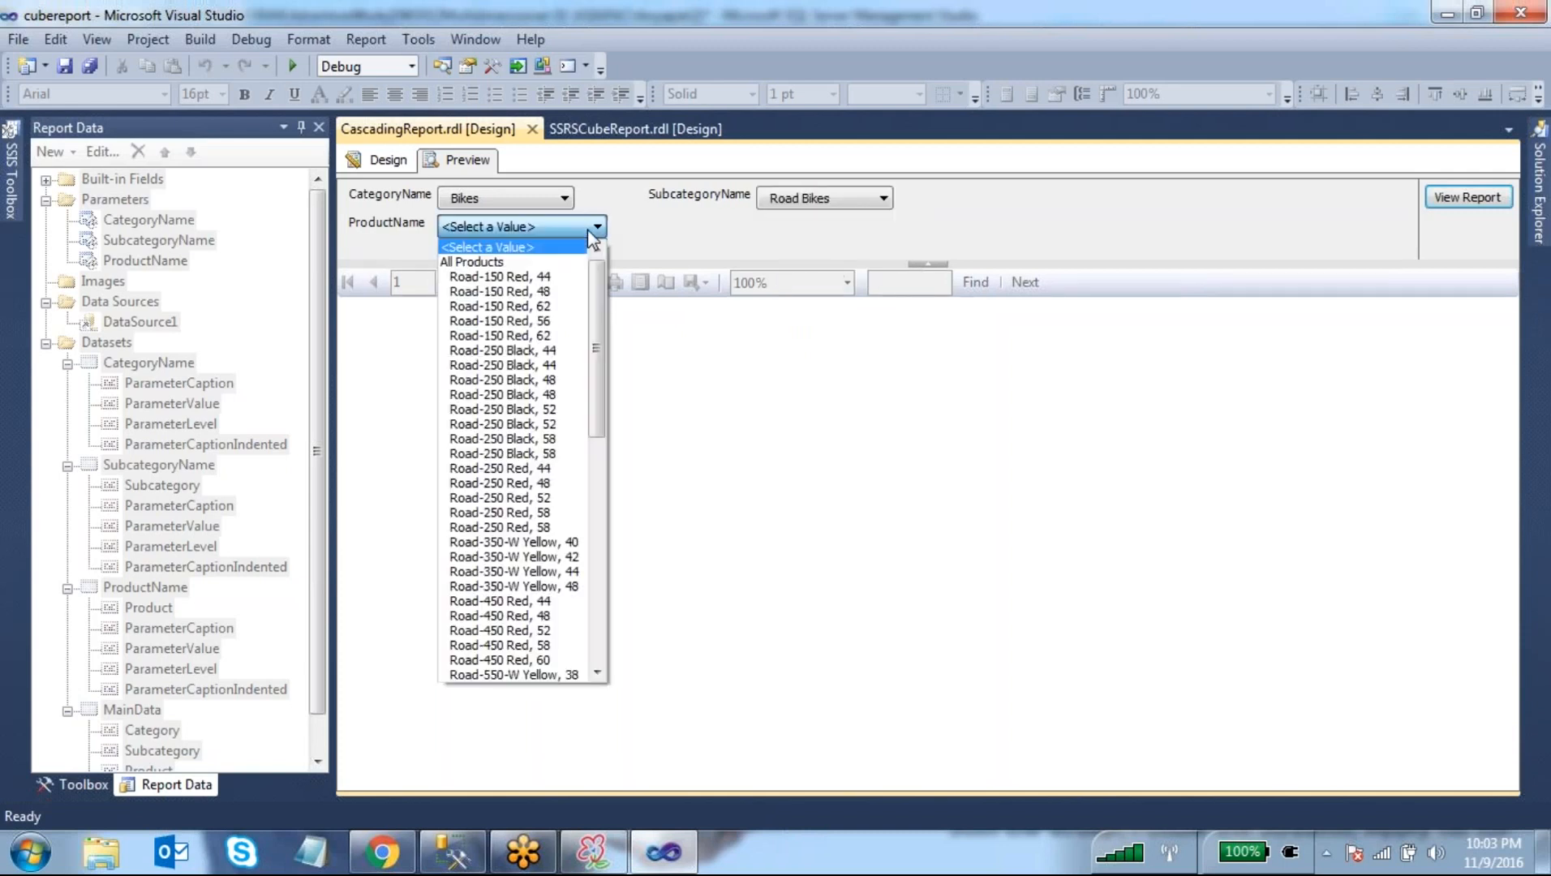
drag(597, 309, 596, 571)
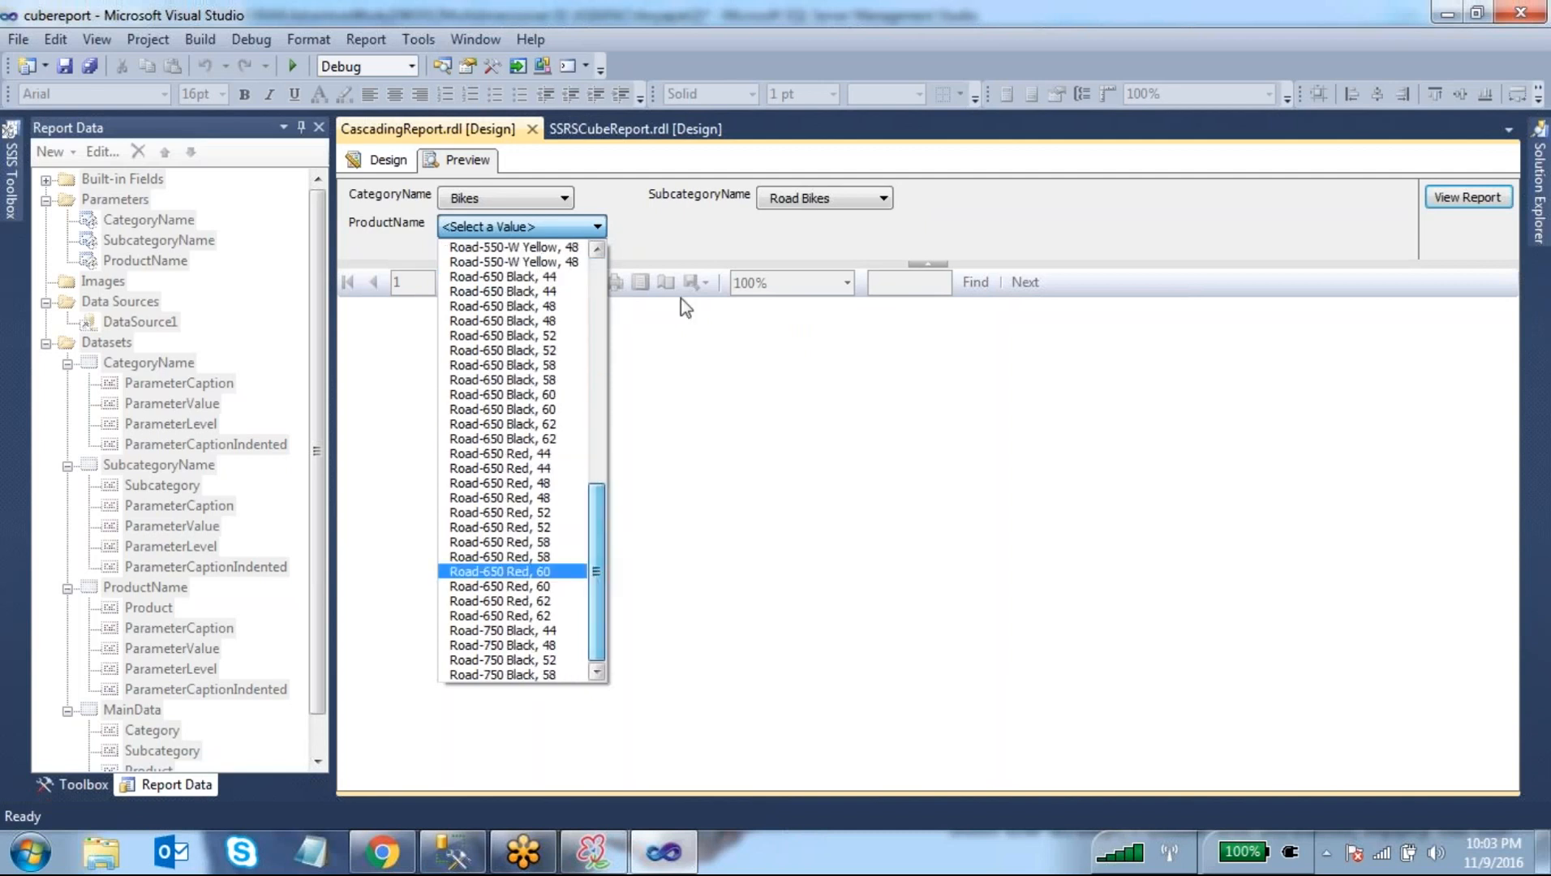
- Switch SubcategoryName to Touring Bikes, check the ProductName choices, and return to the report's design view
click(793, 198)
click(803, 270)
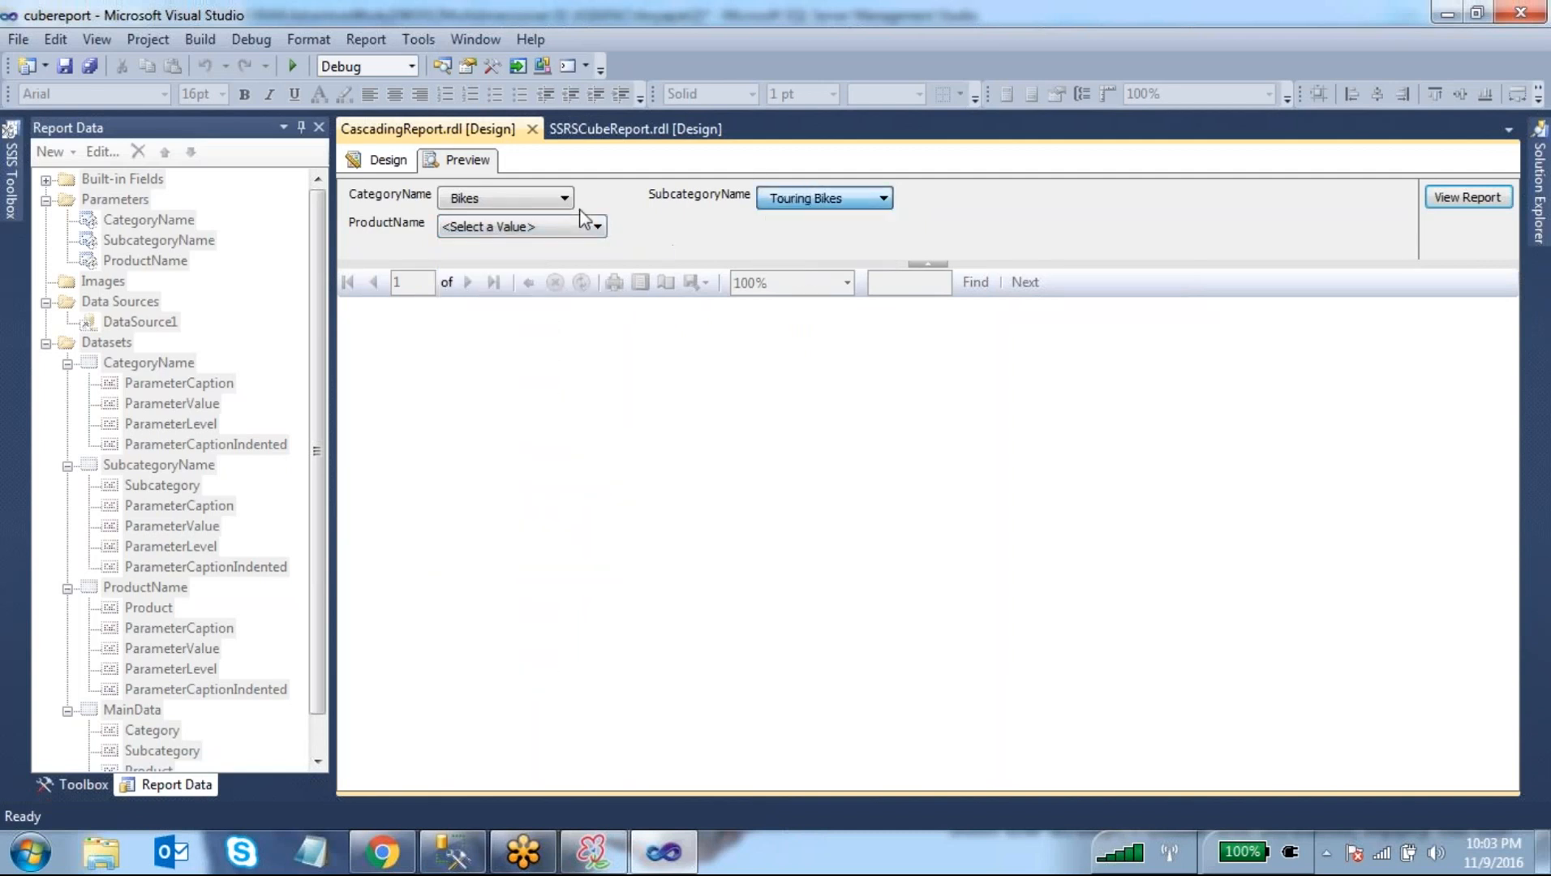
click(584, 226)
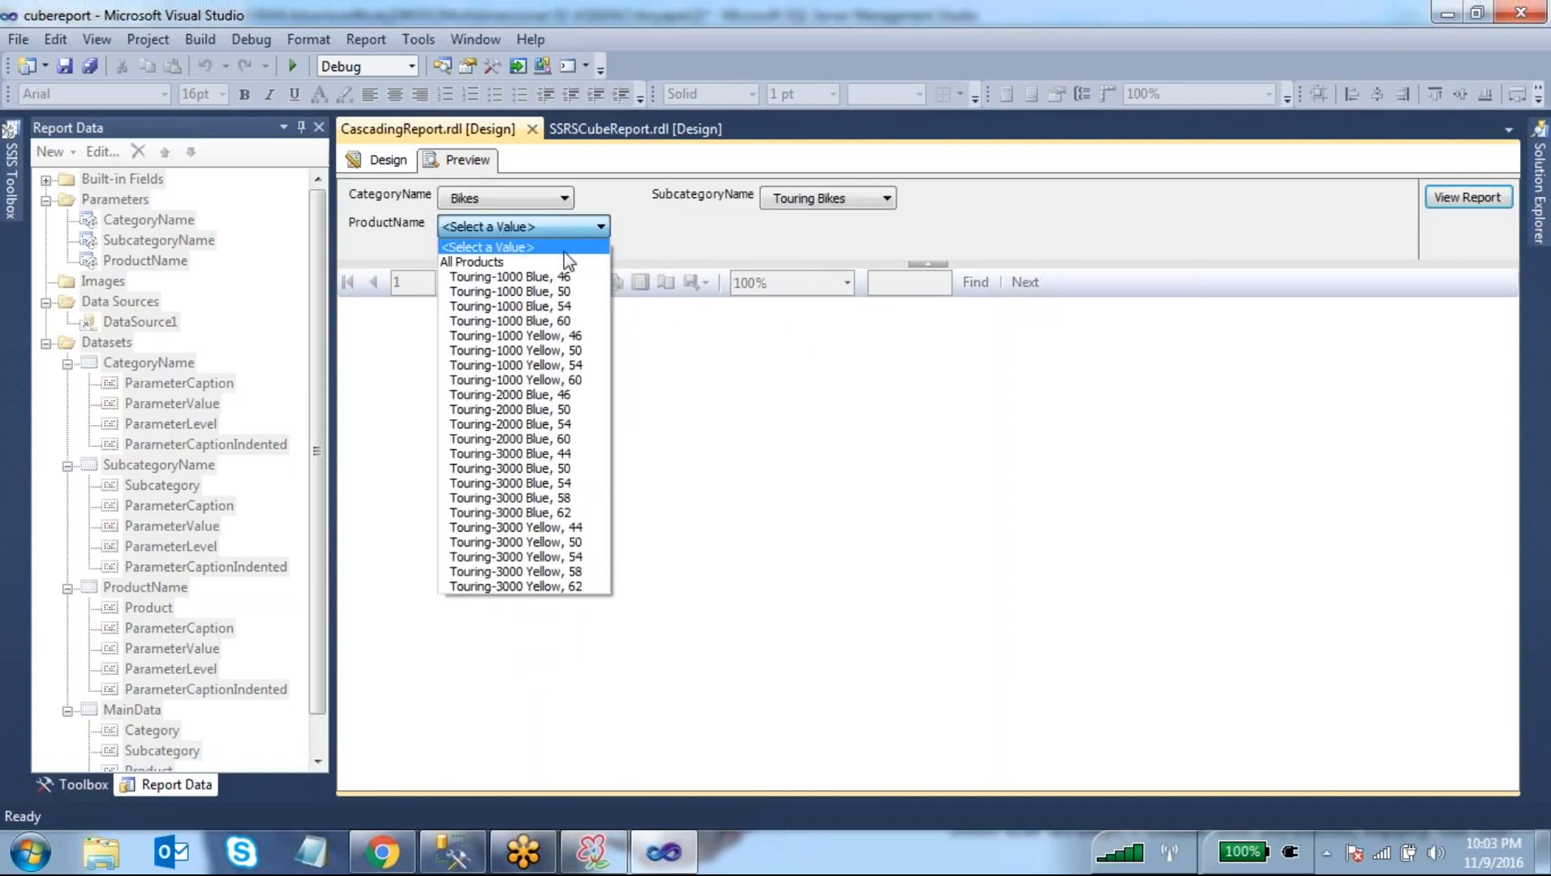
click(513, 227)
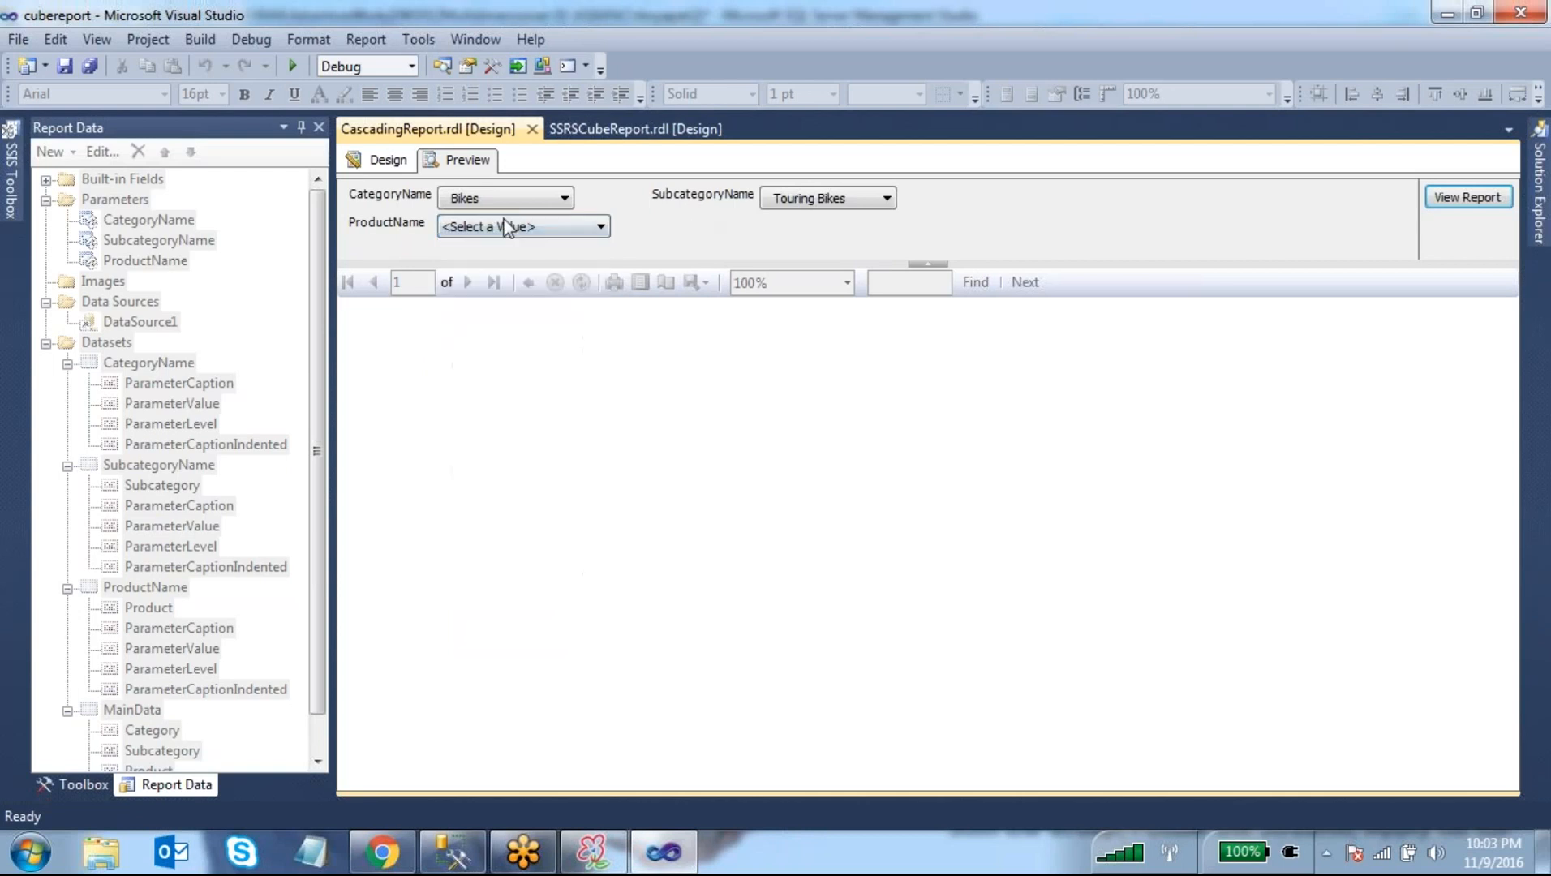
click(408, 161)
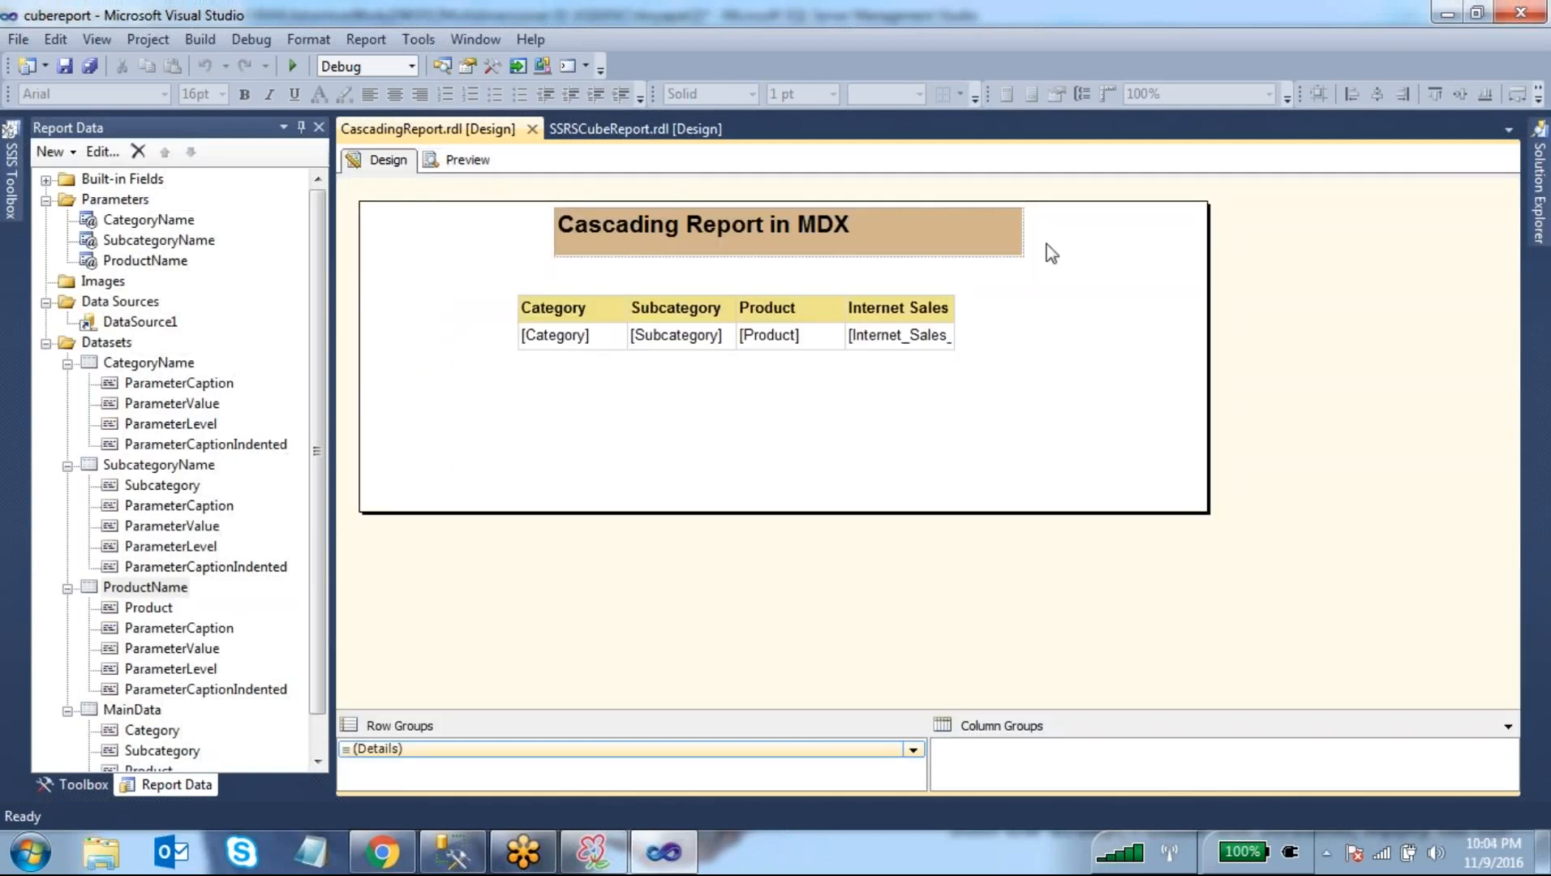
click(1502, 39)
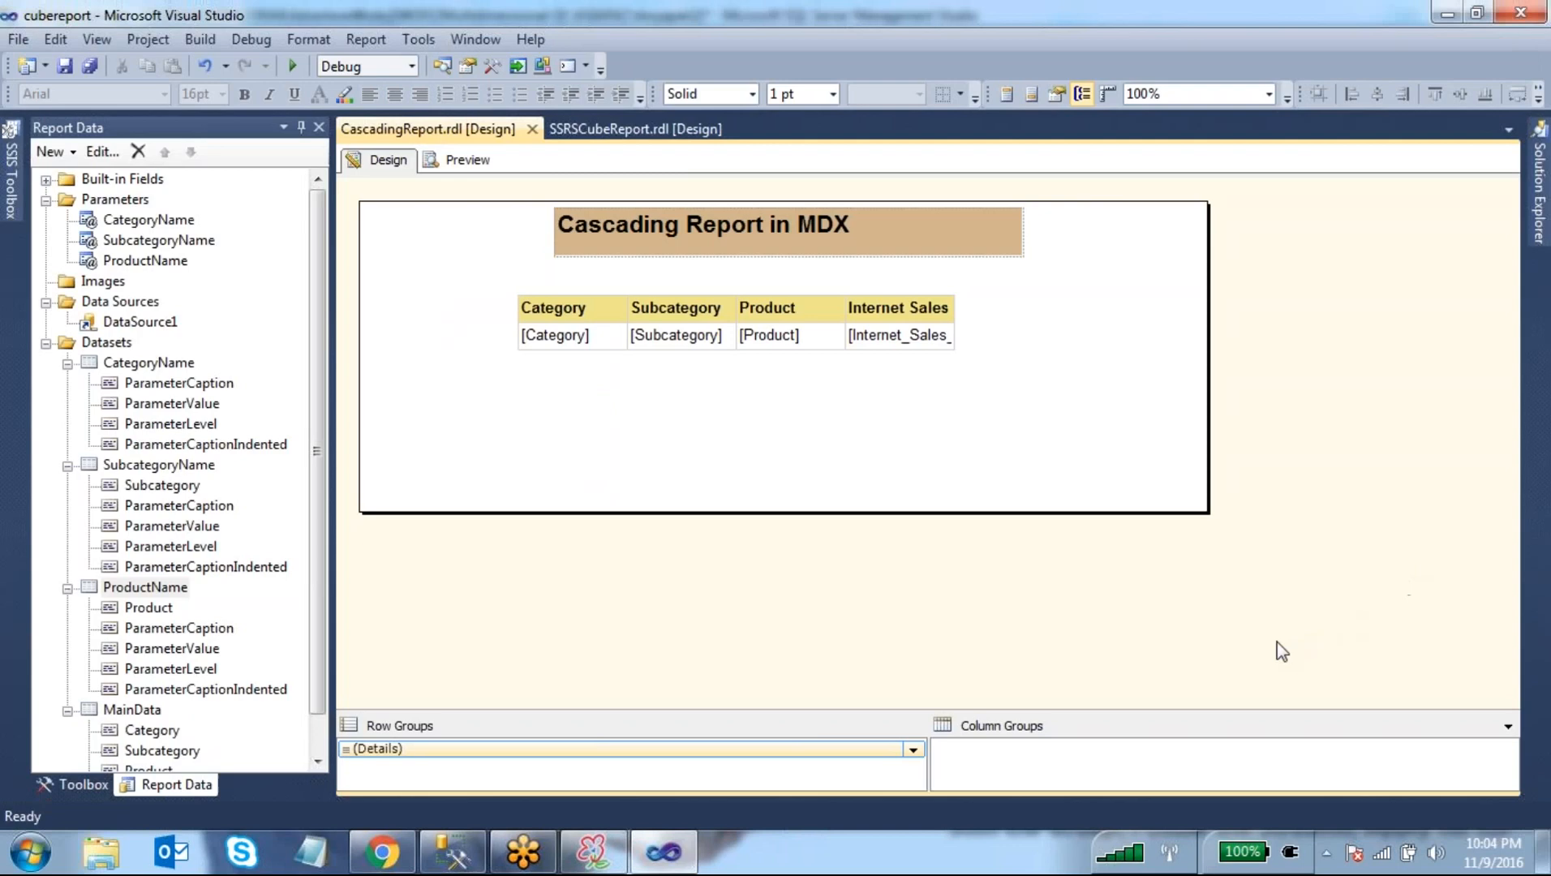